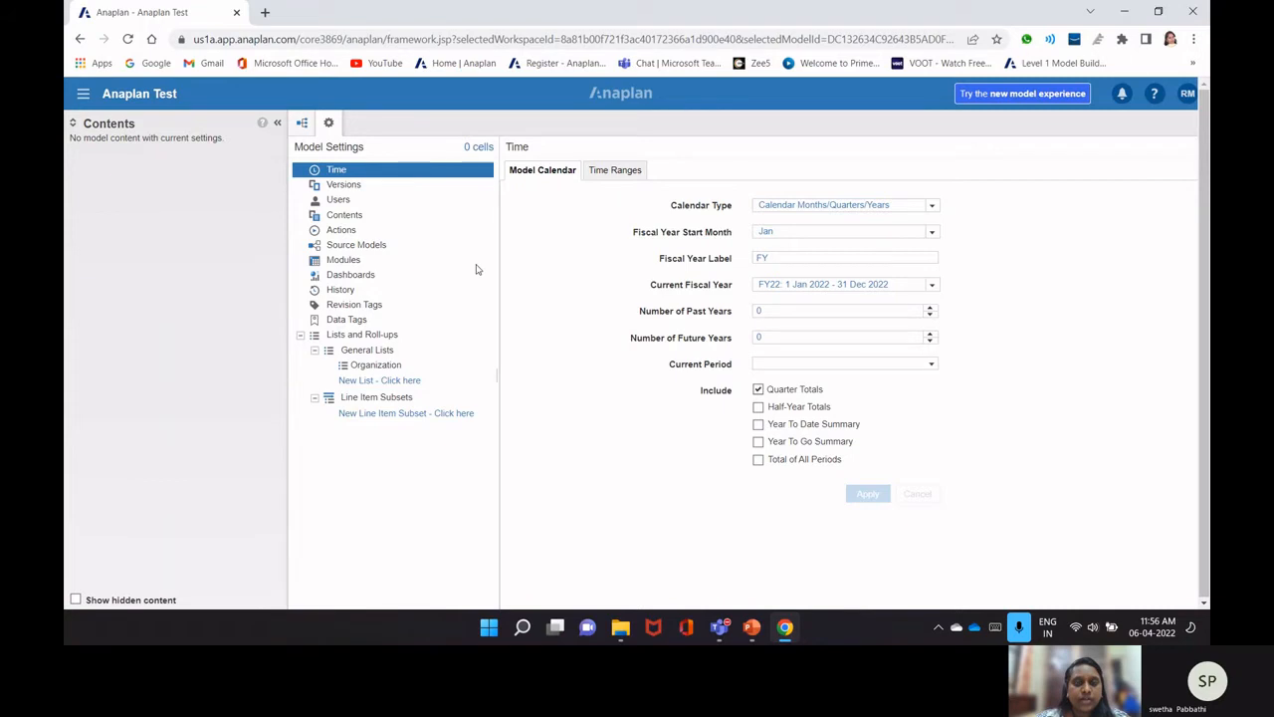
- Try the Weeks: 4-4-5, 4-5-4 or 5-4-4 calendar type and return to Calendar Months/Quarters/Years
{"action": "left_click", "coordinate": [278, 124]}
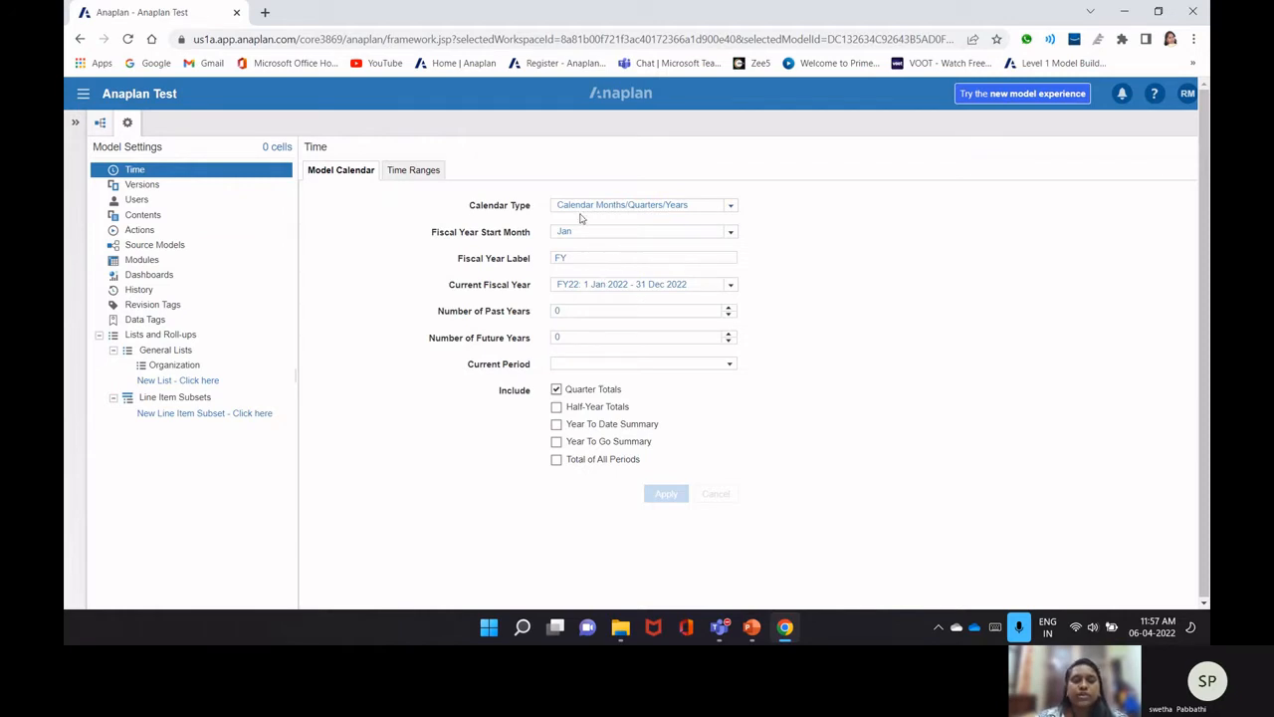
{"action": "left_click", "coordinate": [732, 205]}
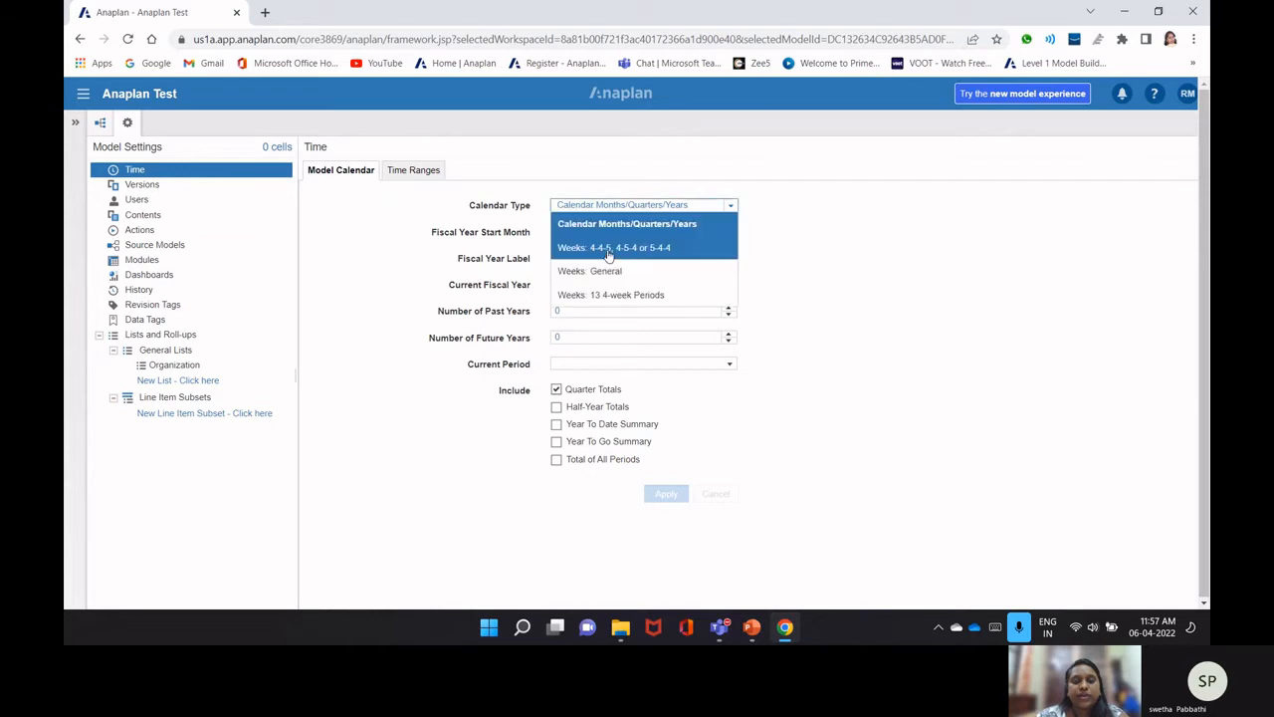
{"action": "left_click", "coordinate": [692, 241]}
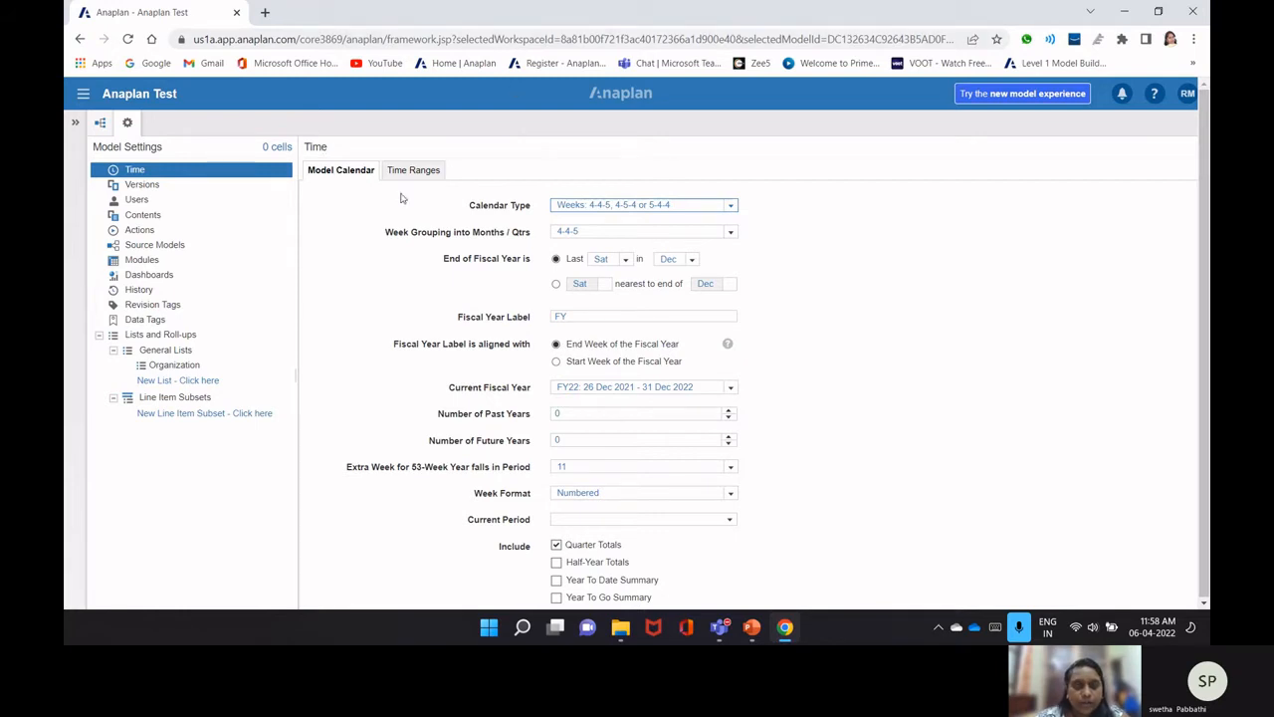
{"action": "left_click", "coordinate": [728, 208]}
{"action": "left_click", "coordinate": [612, 221]}
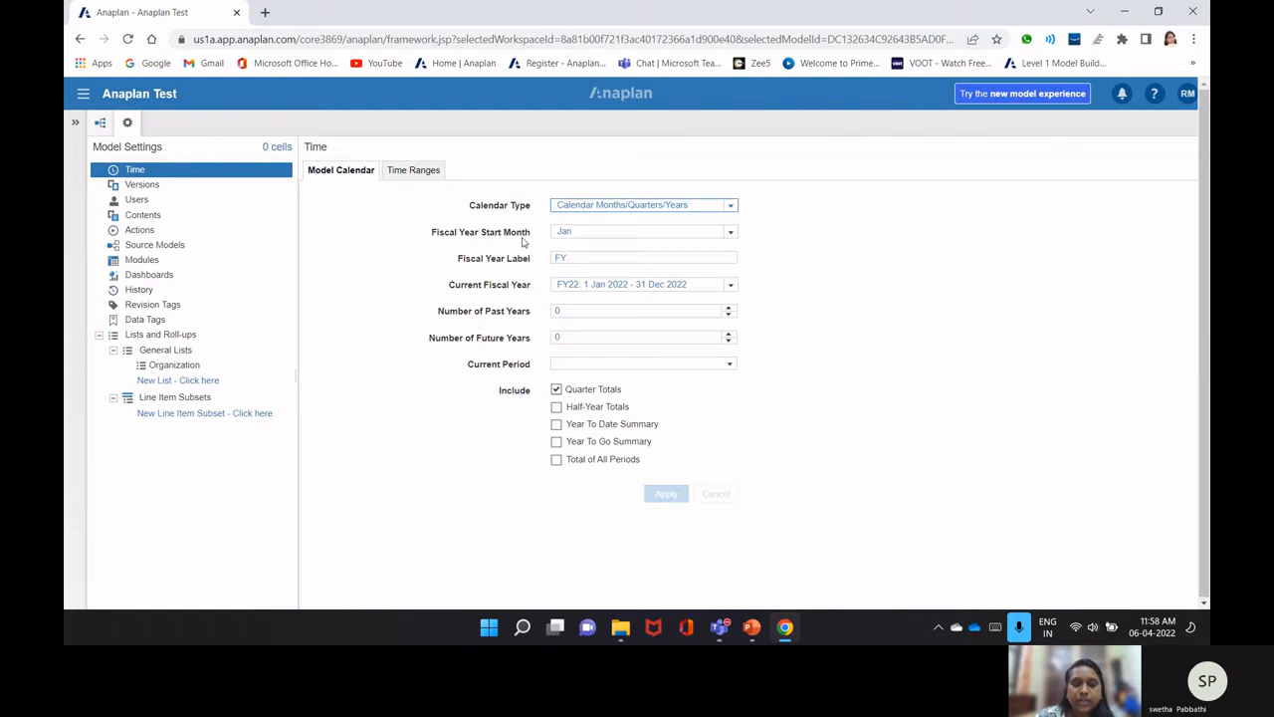
- Choose Jan as the fiscal year start month and FY20 as the current fiscal year
{"action": "left_click", "coordinate": [732, 234]}
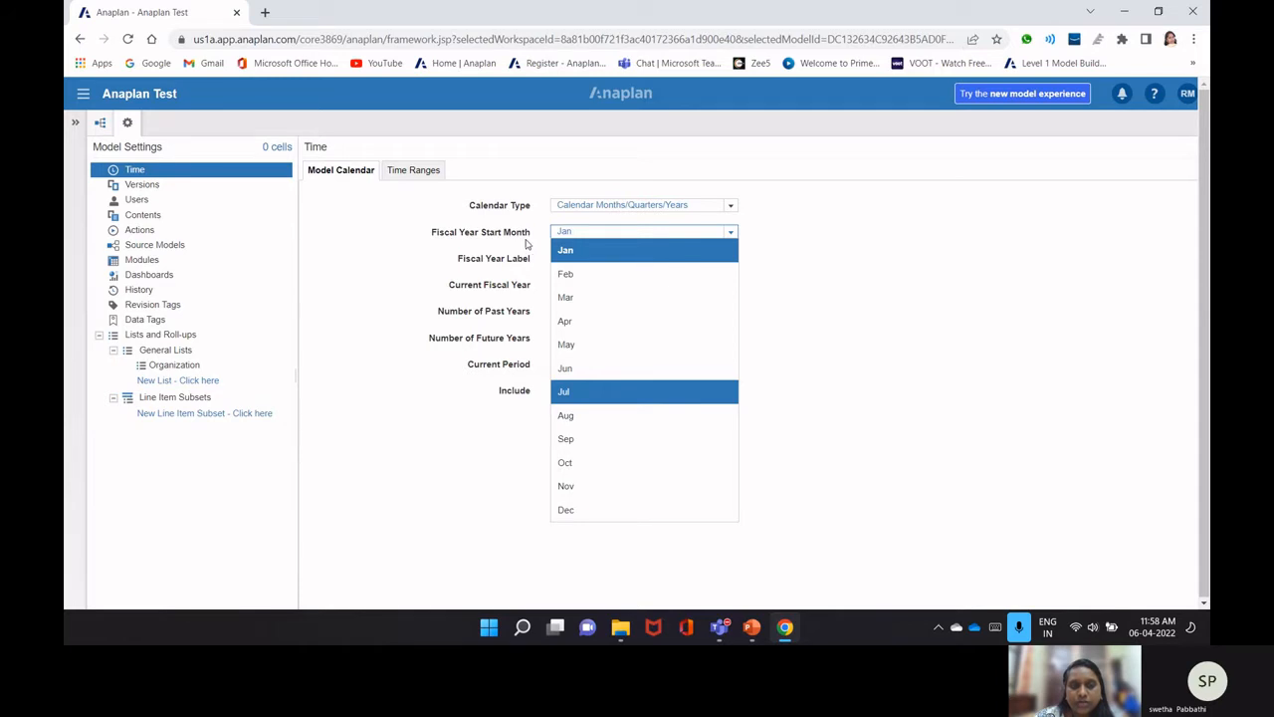
{"action": "left_click", "coordinate": [614, 251]}
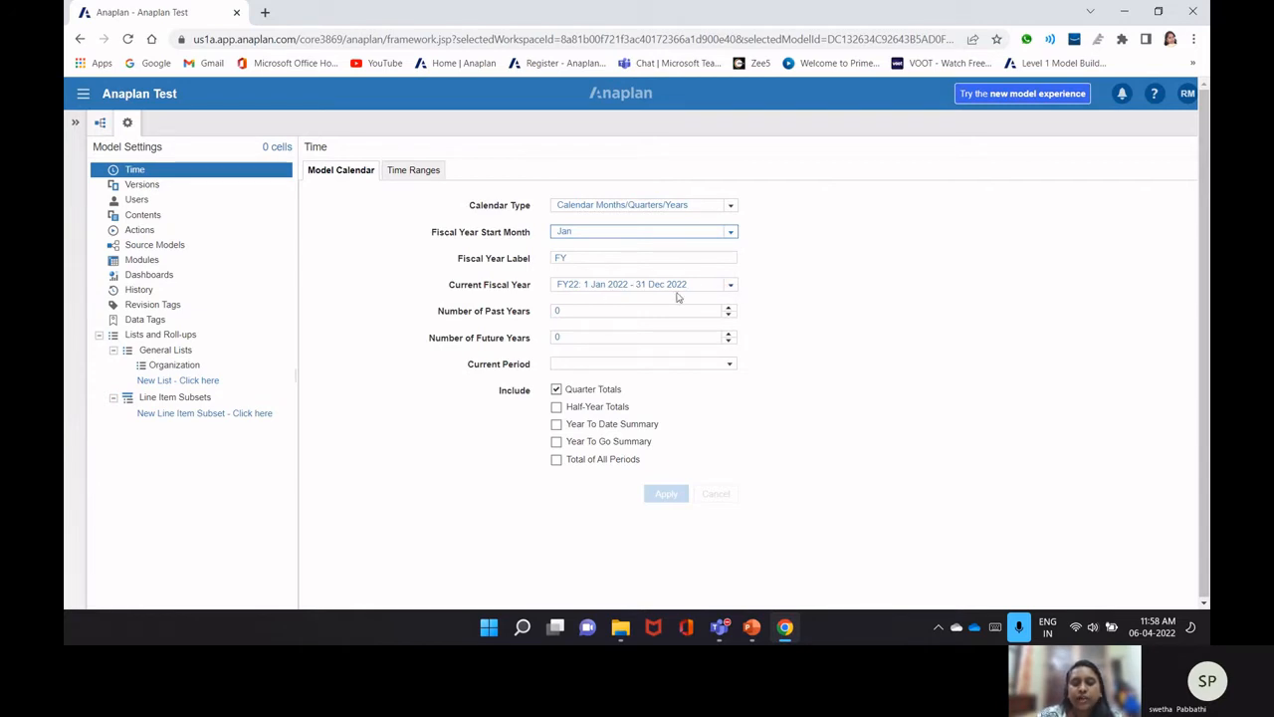
{"action": "left_click", "coordinate": [732, 286]}
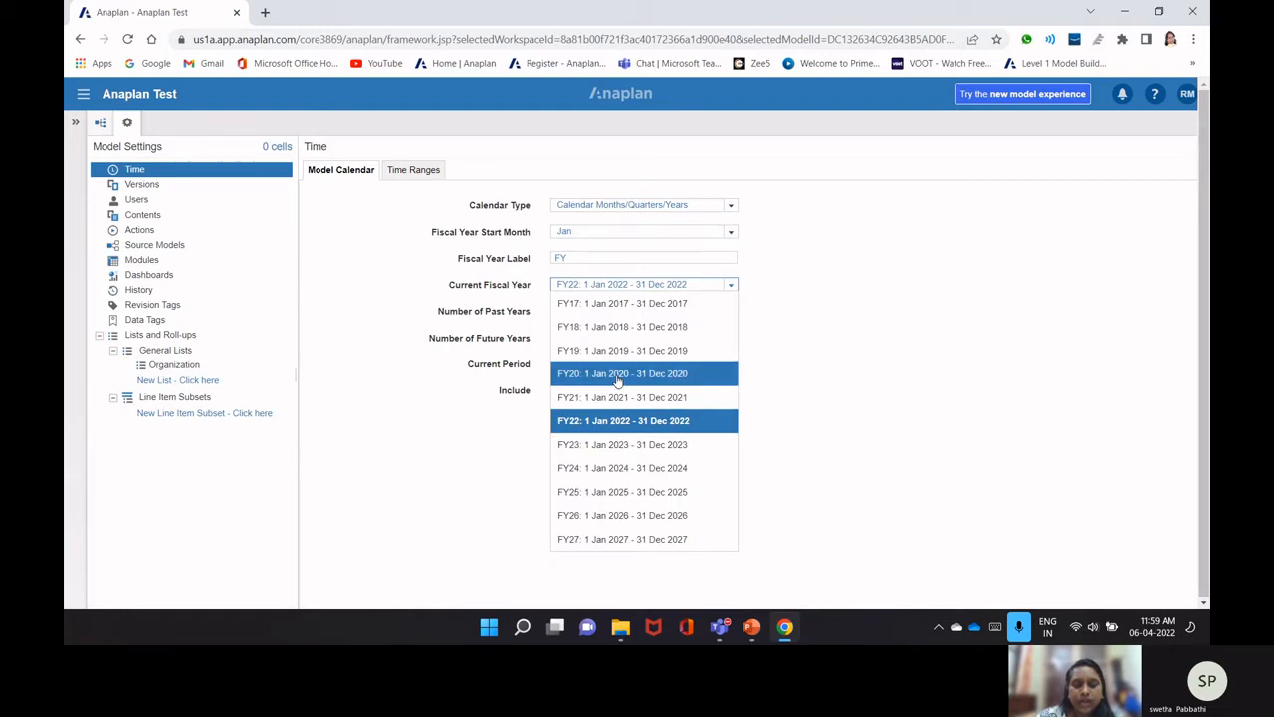
{"action": "left_click", "coordinate": [618, 381]}
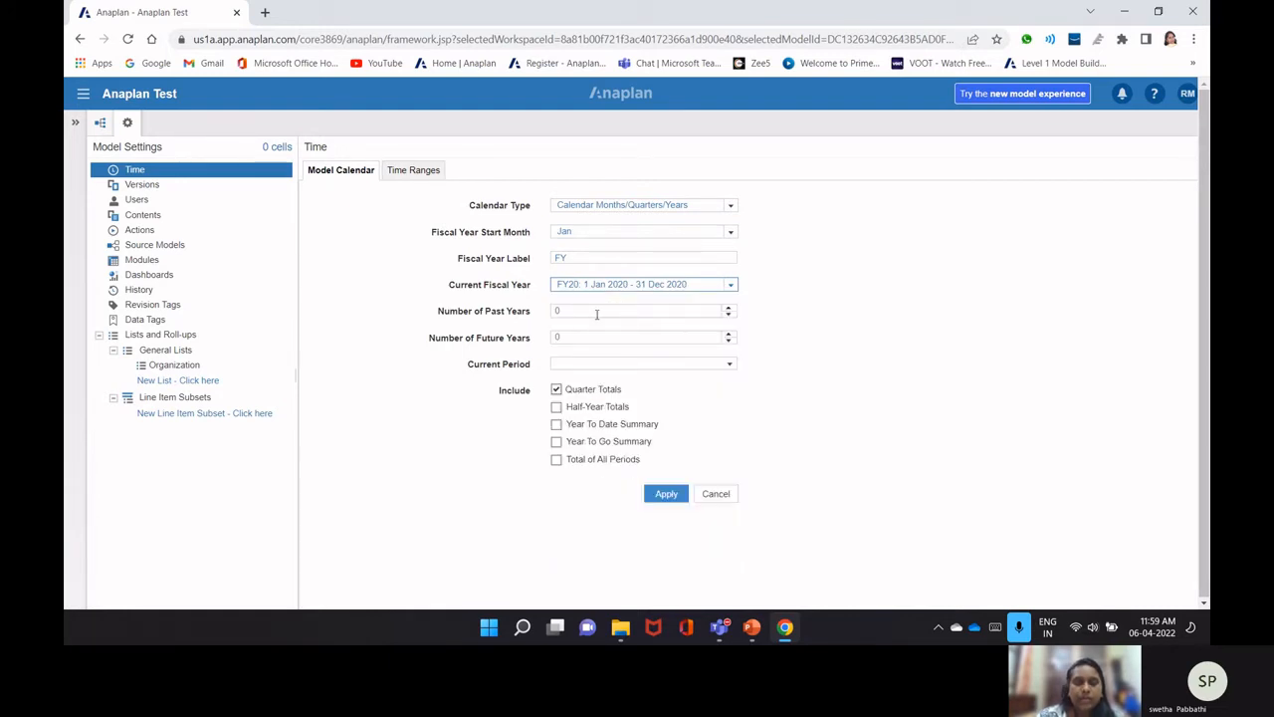
- Set one past year and one future year around current fiscal year FY22, and apply the time settings
{"action": "left_click", "coordinate": [596, 314]}
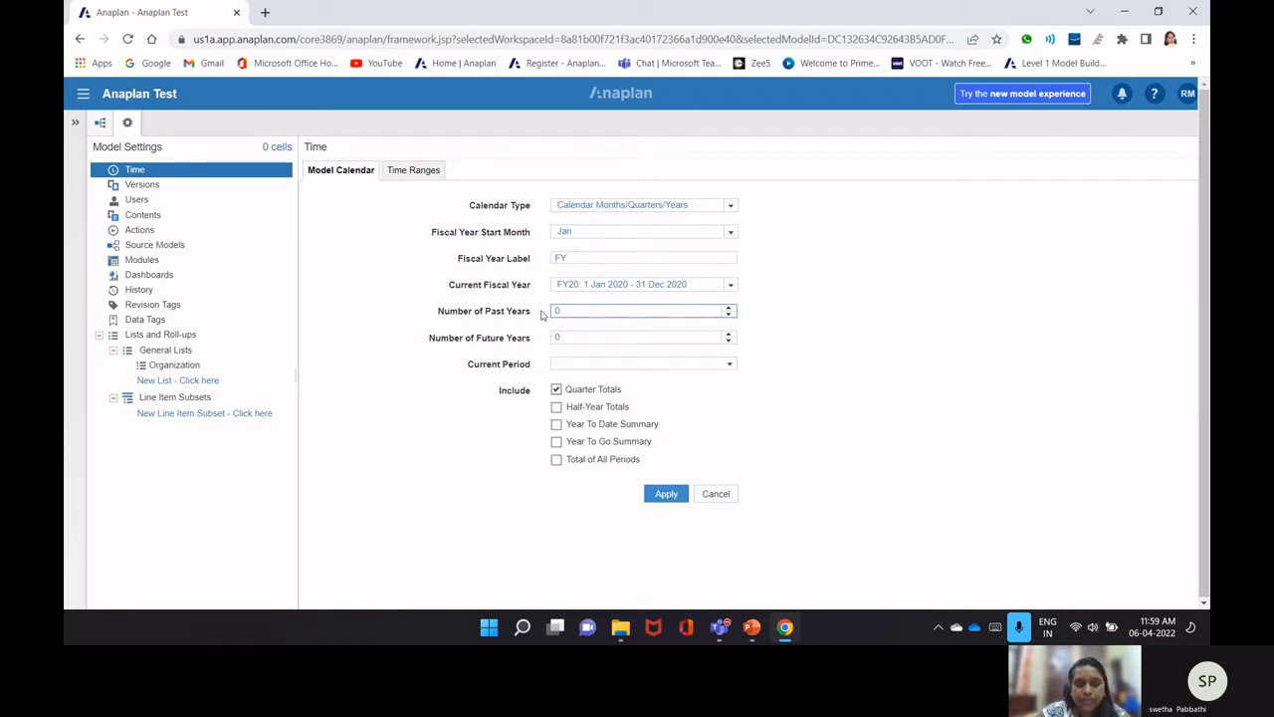
{"action": "left_click", "coordinate": [729, 307]}
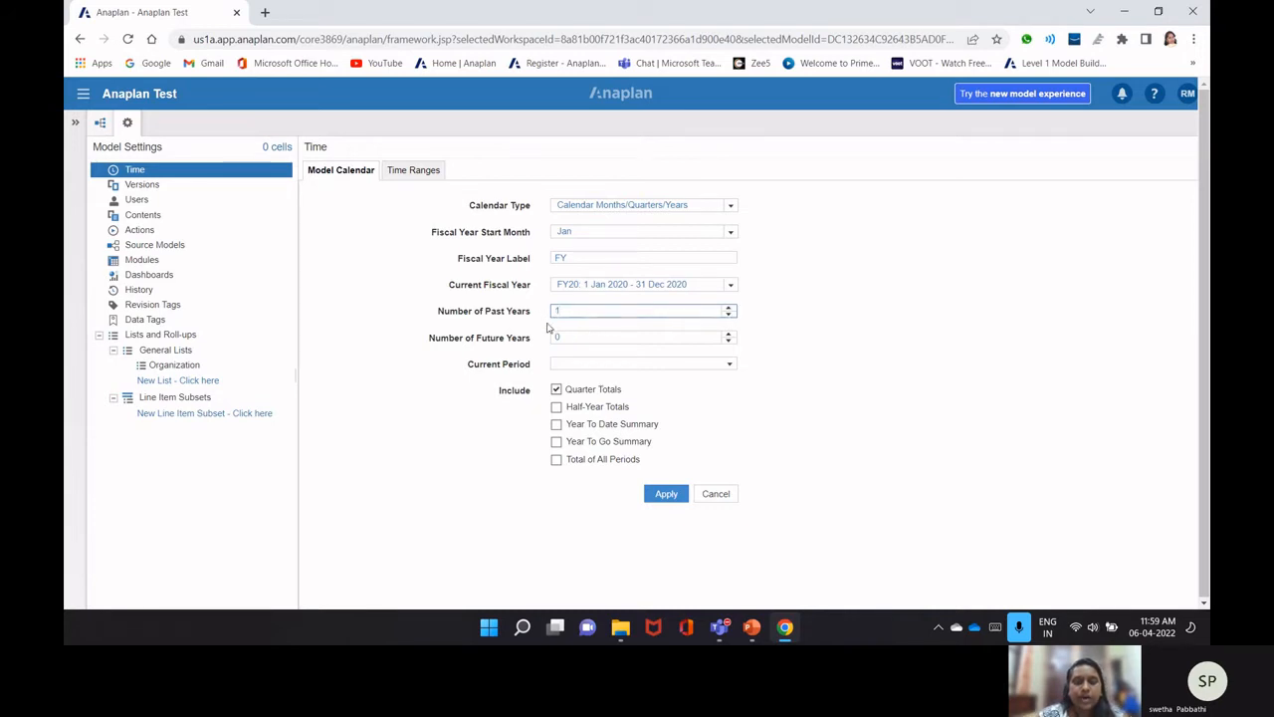
{"action": "left_click", "coordinate": [730, 341]}
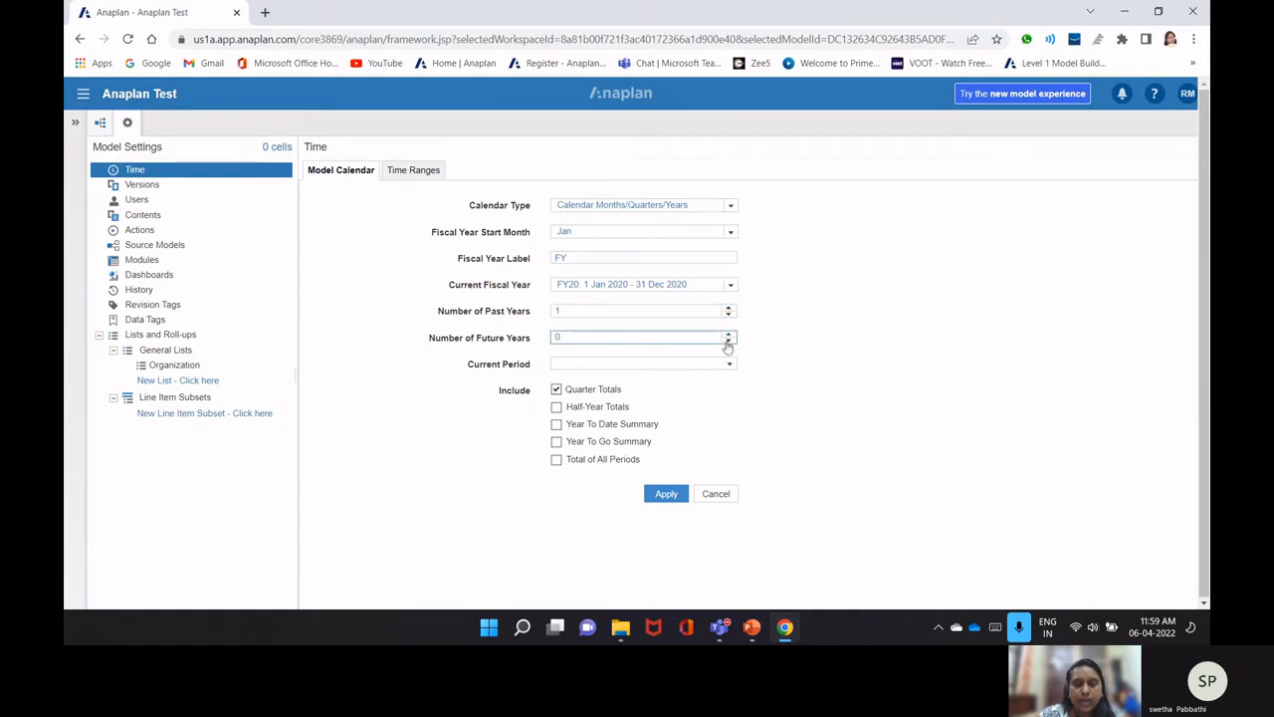
{"action": "left_click", "coordinate": [730, 286]}
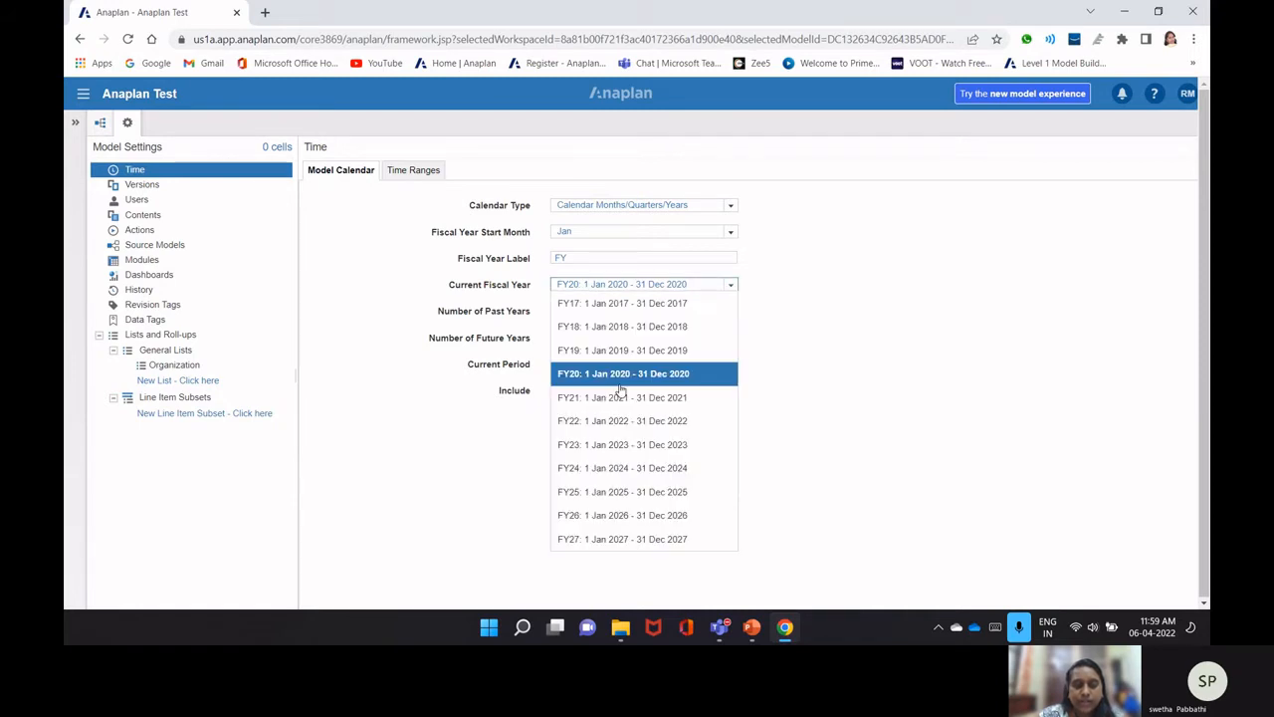
{"action": "left_click", "coordinate": [622, 421]}
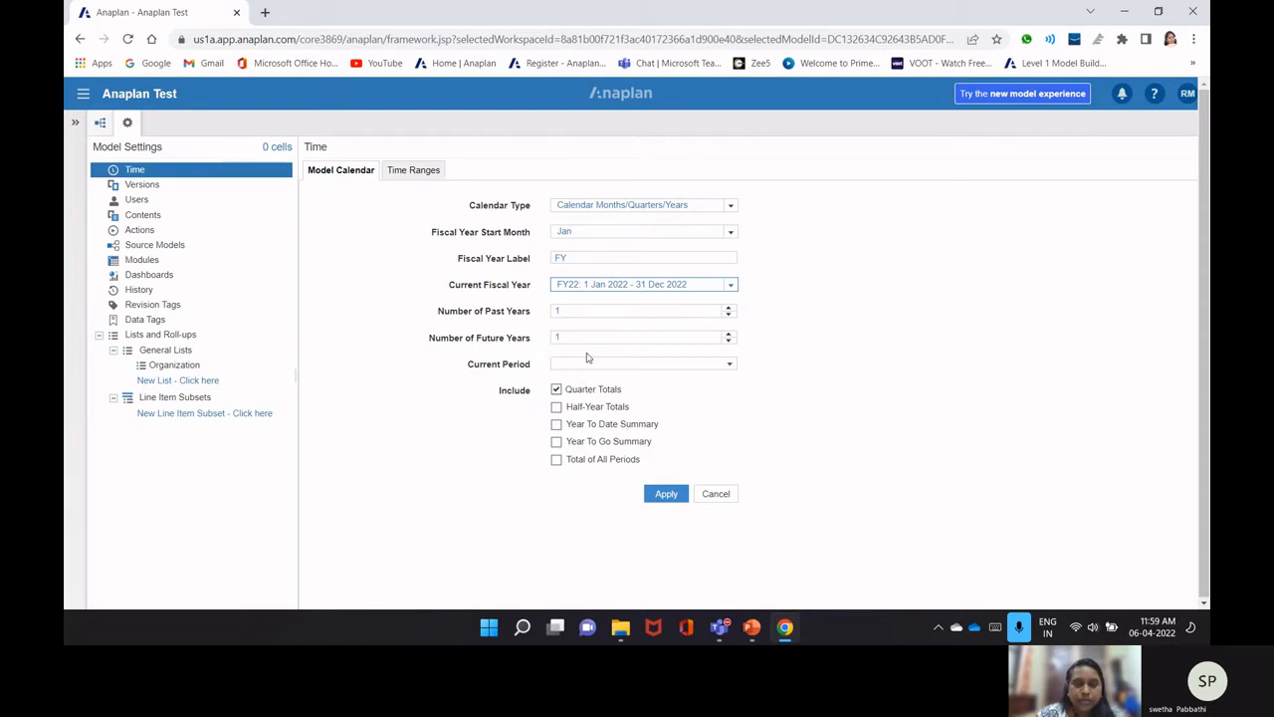
{"action": "left_click", "coordinate": [665, 495]}
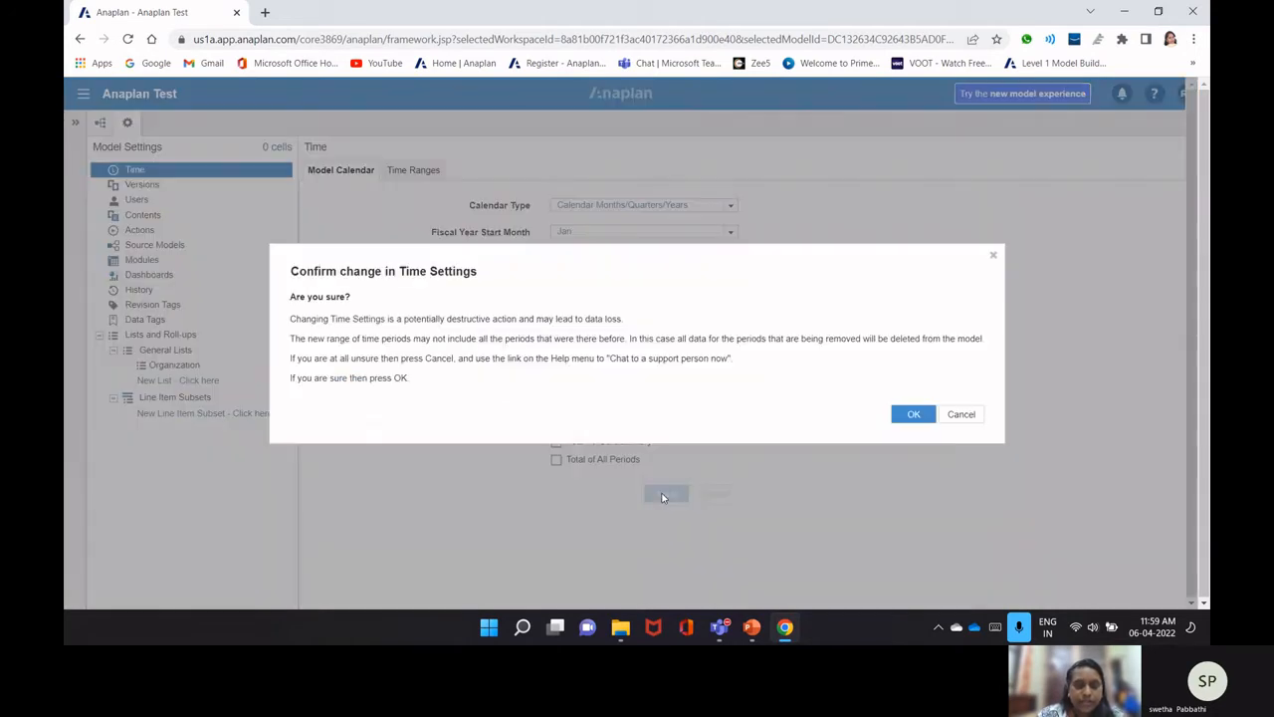
{"action": "left_click", "coordinate": [913, 414]}
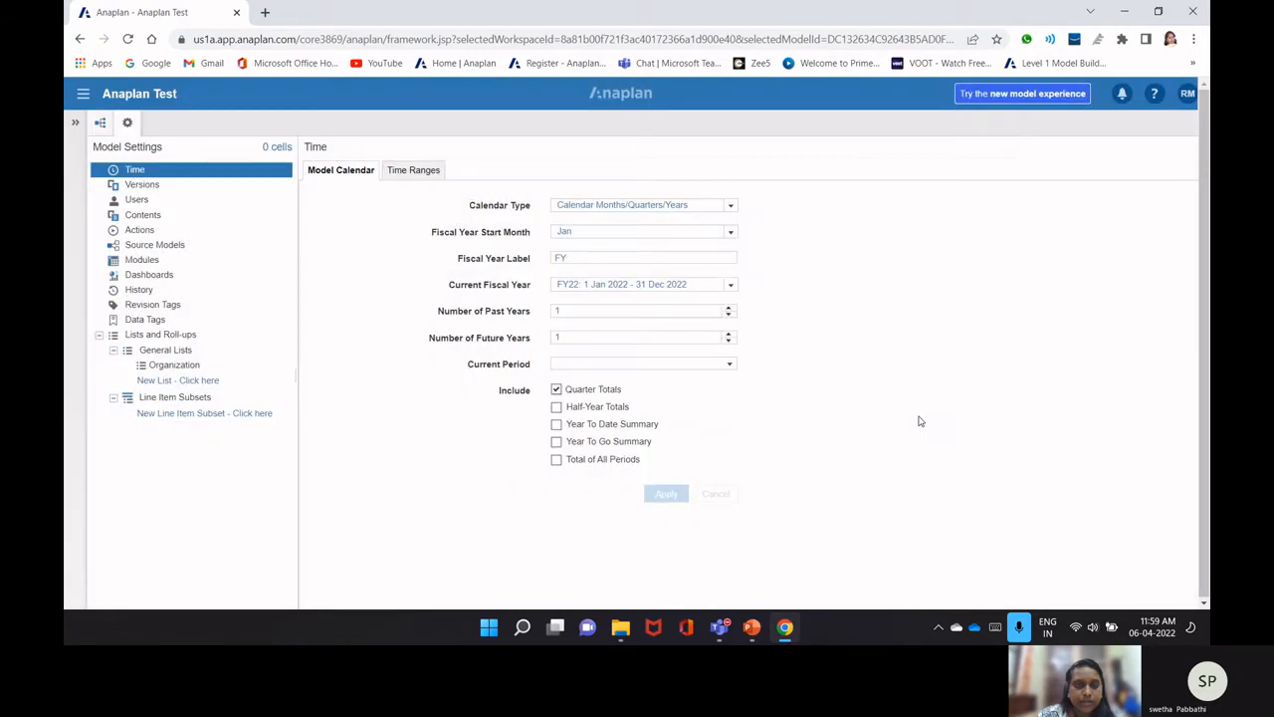
- Create a module named sss with the line item lop and time in columns, and view its periods through 2023
{"action": "left_click", "coordinate": [169, 261]}
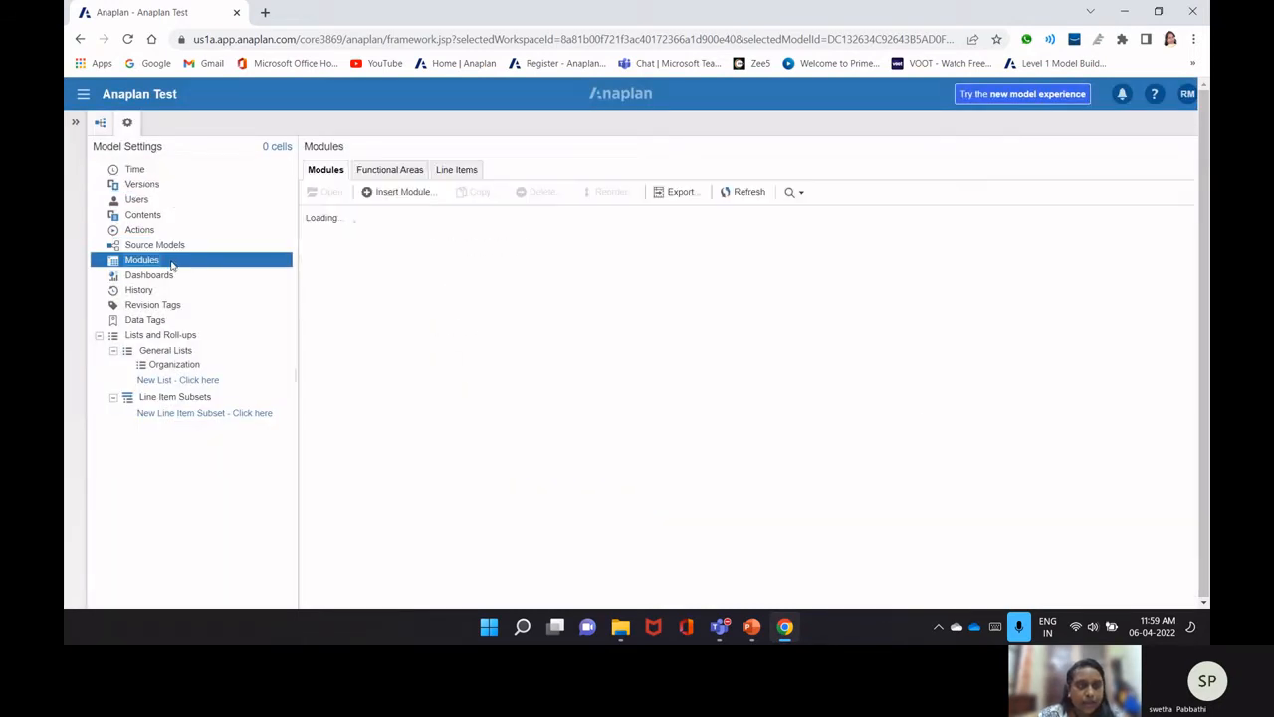
{"action": "left_click", "coordinate": [407, 194]}
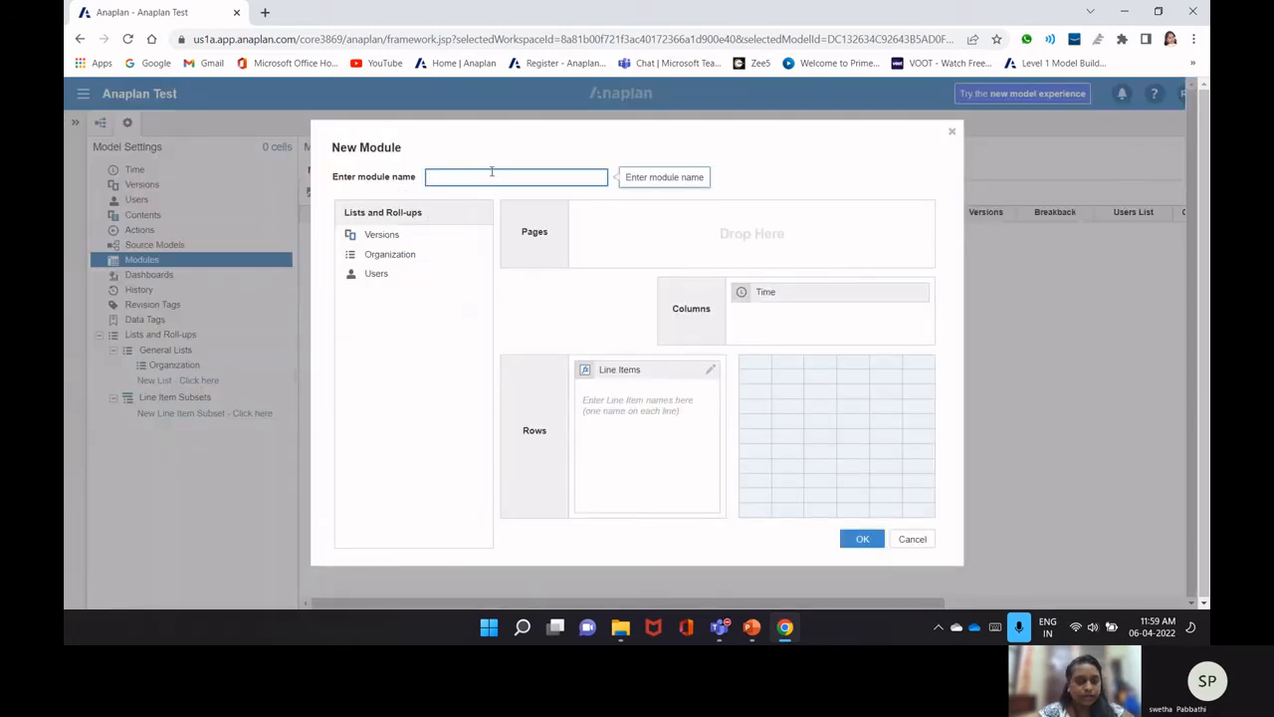
{"action": "type", "text": "sss"}
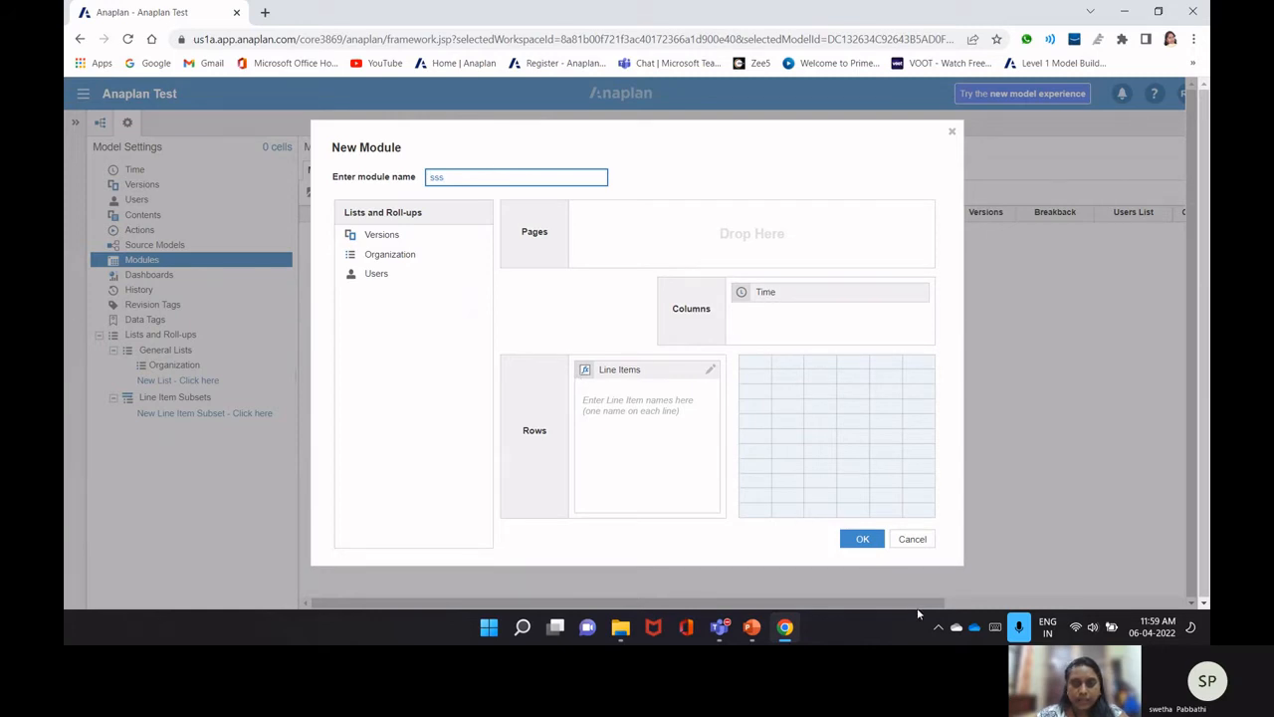
{"action": "left_click", "coordinate": [648, 432]}
{"action": "type", "text": "lop"}
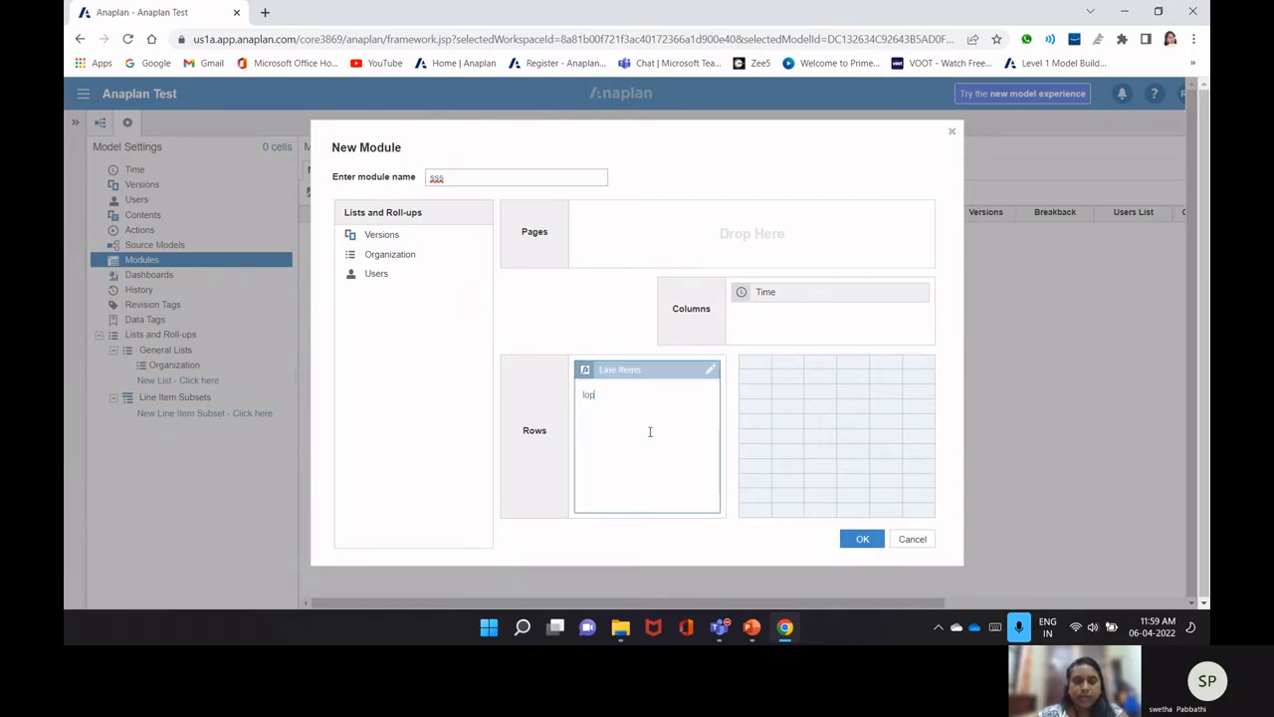
{"action": "left_click", "coordinate": [869, 542]}
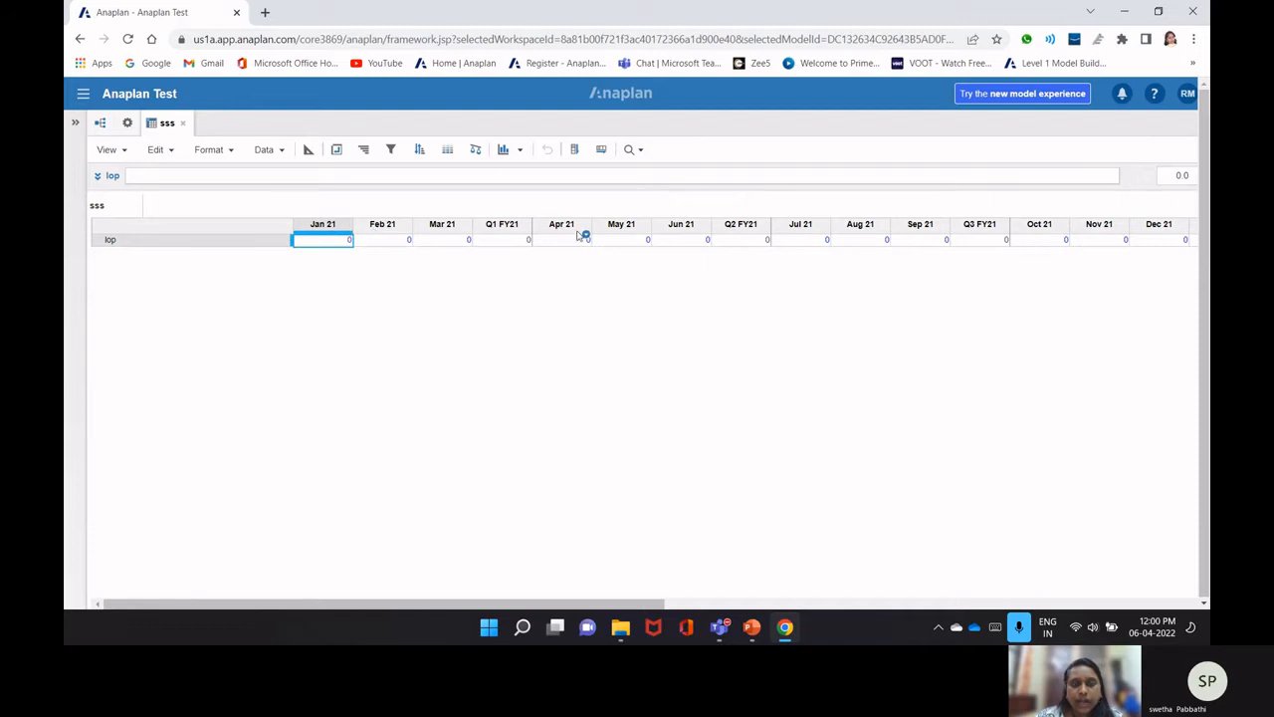
{"action": "left_click_drag", "start_coordinate": [580, 603], "coordinate": [1095, 595]}
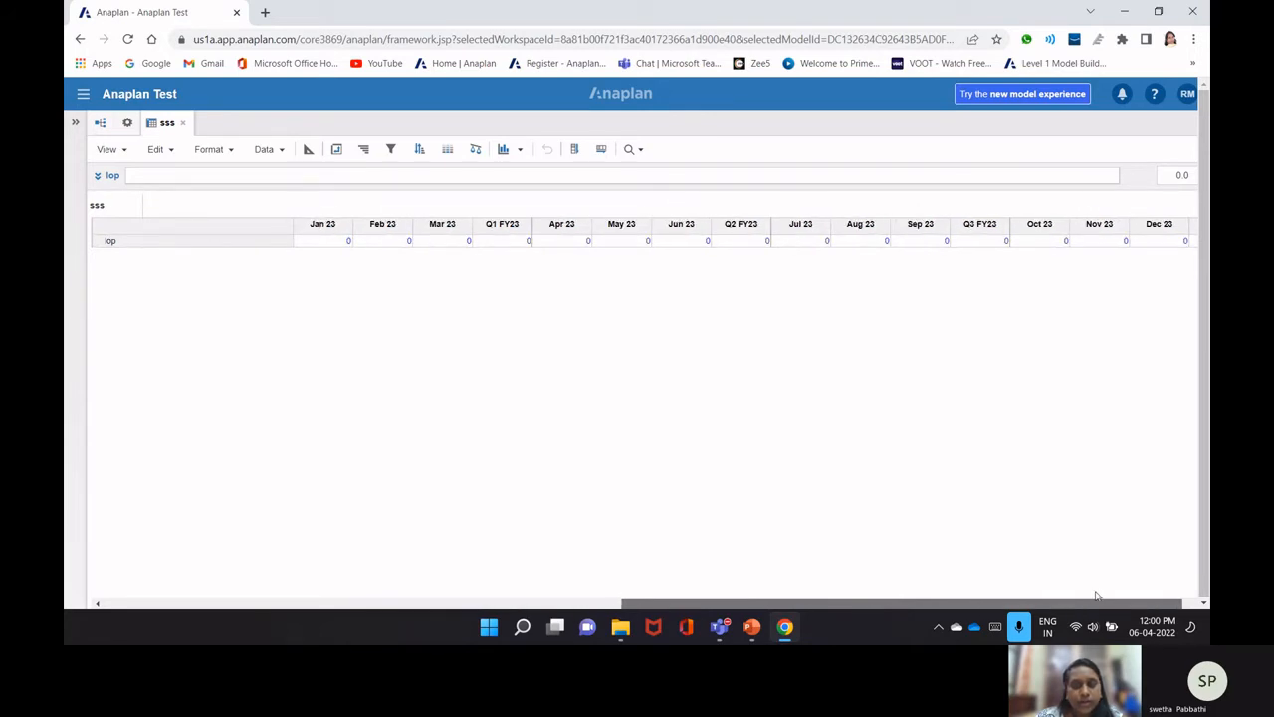
- Set the model calendar's current period to Jan 22 and apply the change to the time settings
{"action": "left_click", "coordinate": [128, 123]}
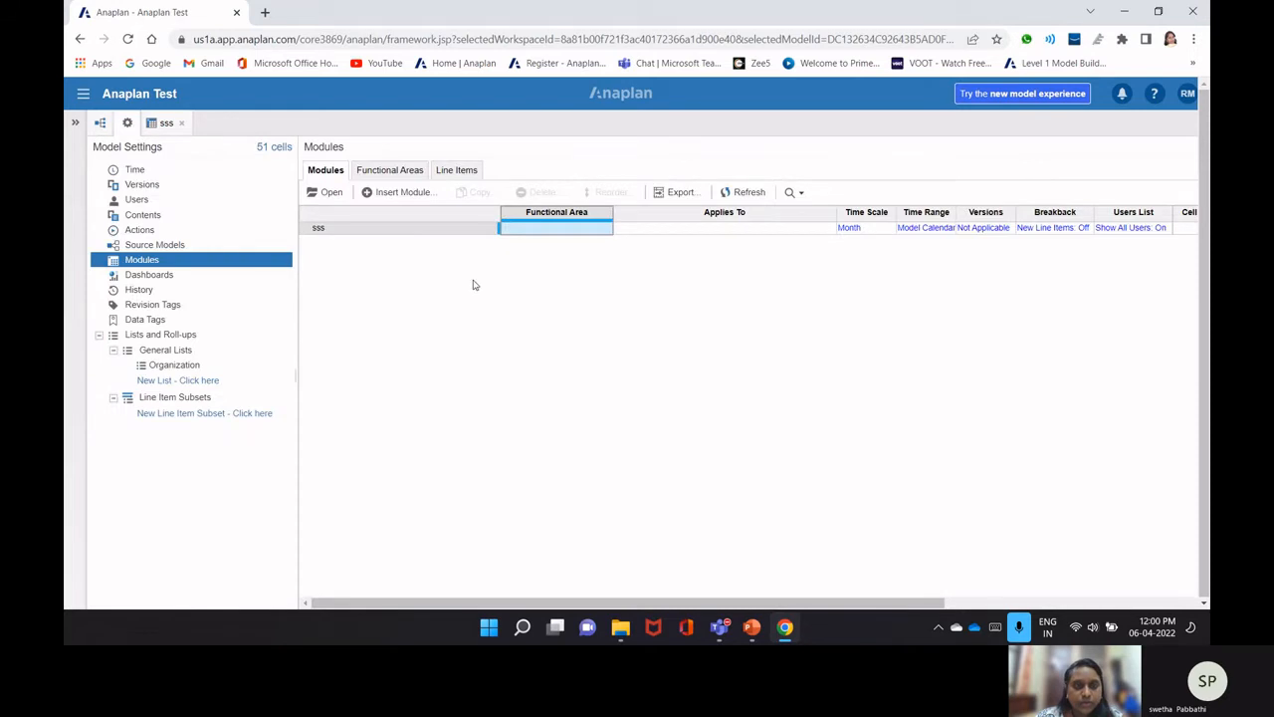
{"action": "left_click", "coordinate": [134, 173]}
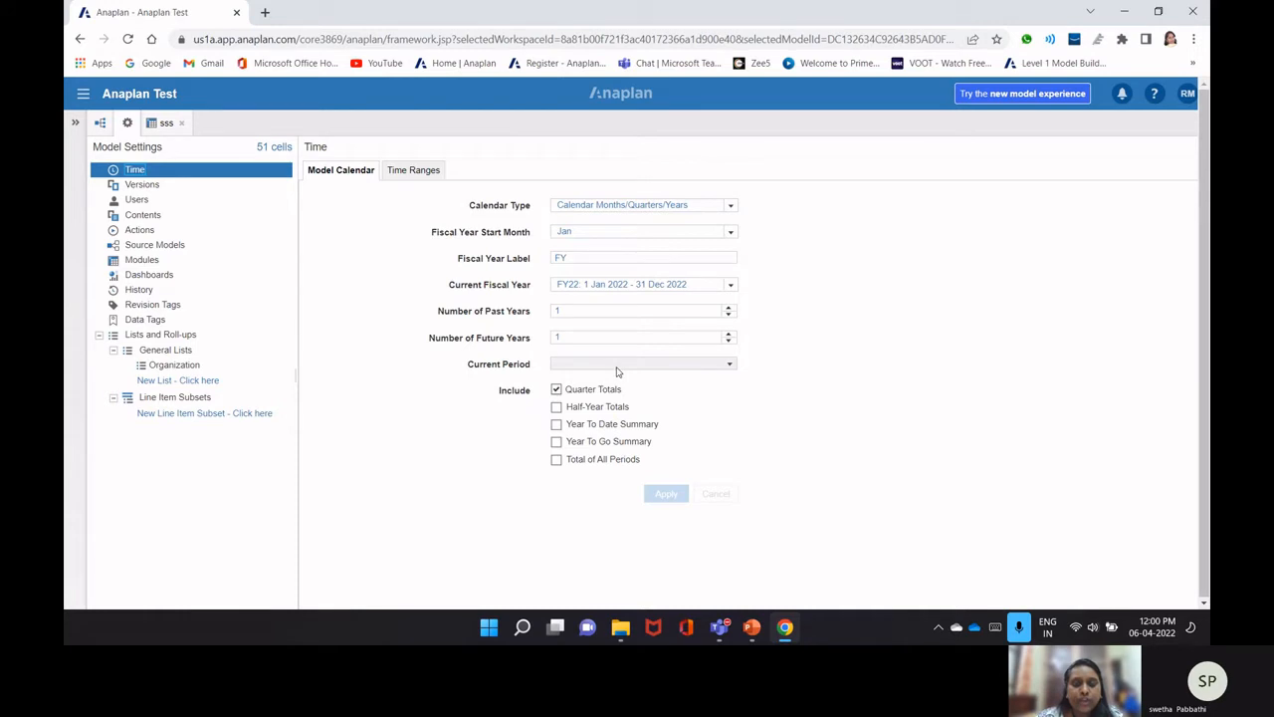
{"action": "left_click", "coordinate": [733, 369]}
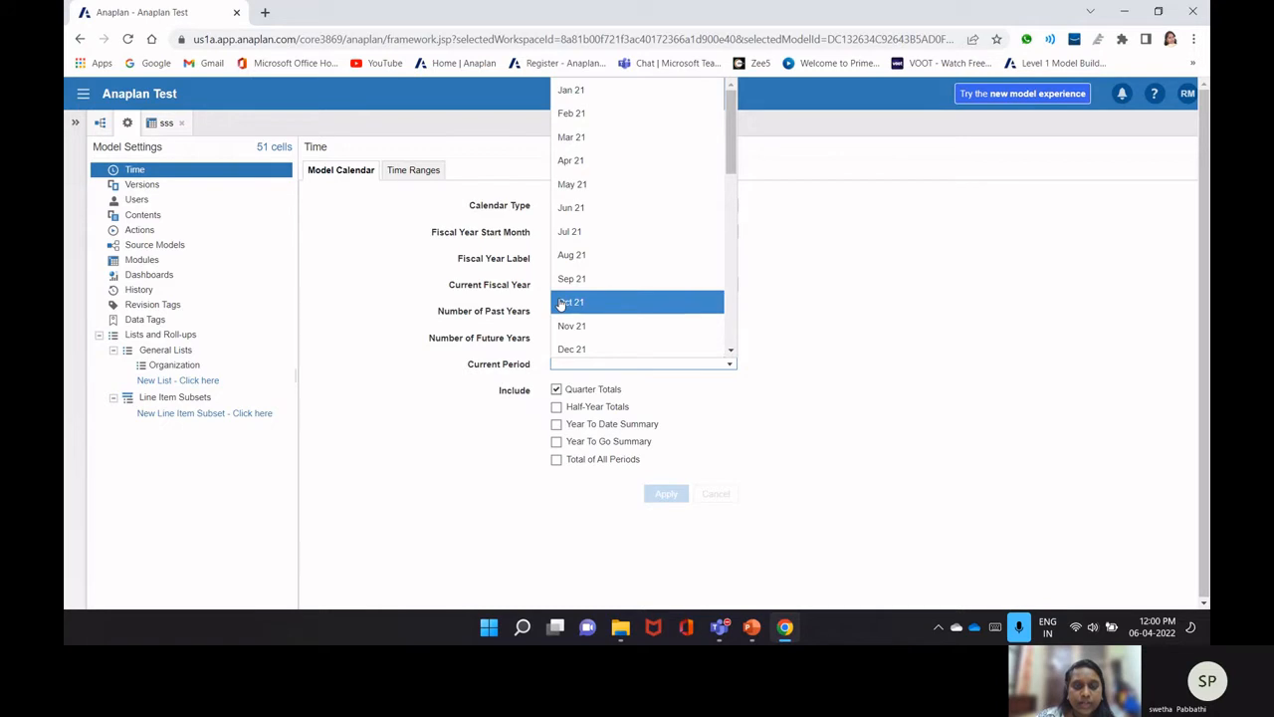
{"action": "scroll", "coordinate": [575, 169], "scroll_direction": "down", "scroll_amount": 3}
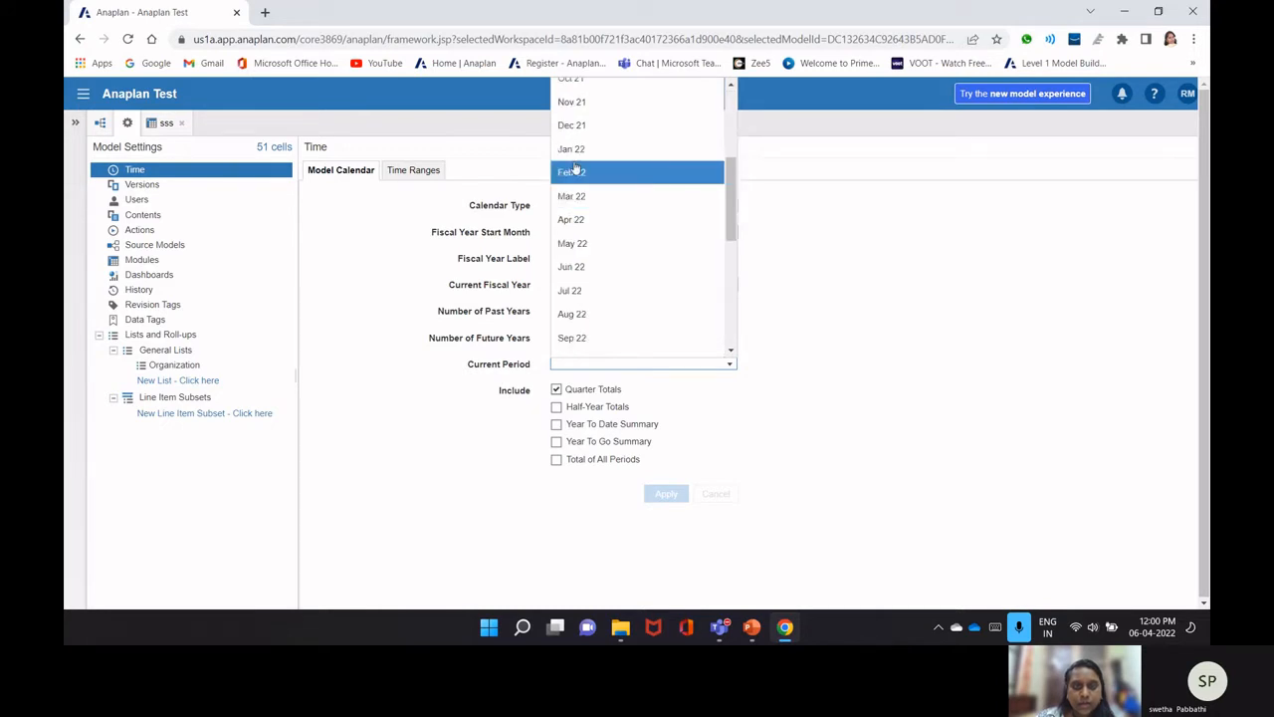
{"action": "left_click", "coordinate": [575, 172]}
{"action": "left_click", "coordinate": [666, 493]}
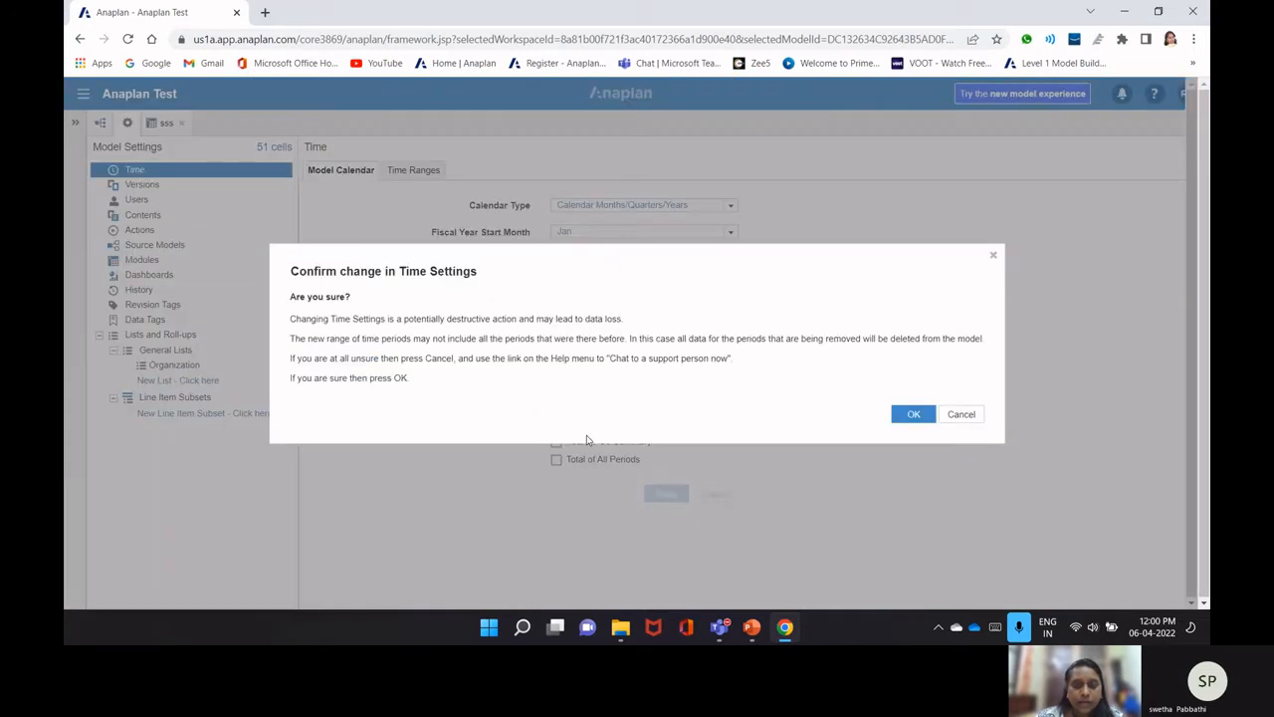
{"action": "left_click", "coordinate": [913, 412]}
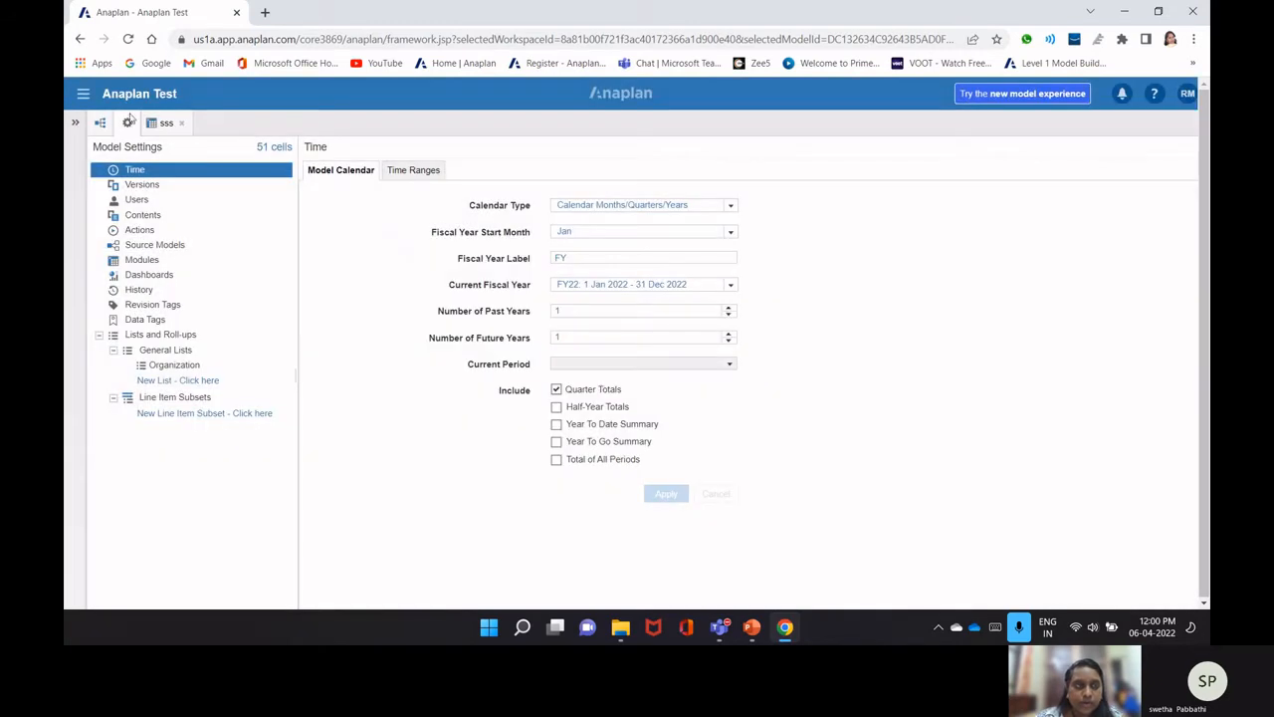
- Compare the time columns of the sss module with the model calendar settings
{"action": "left_click", "coordinate": [163, 123]}
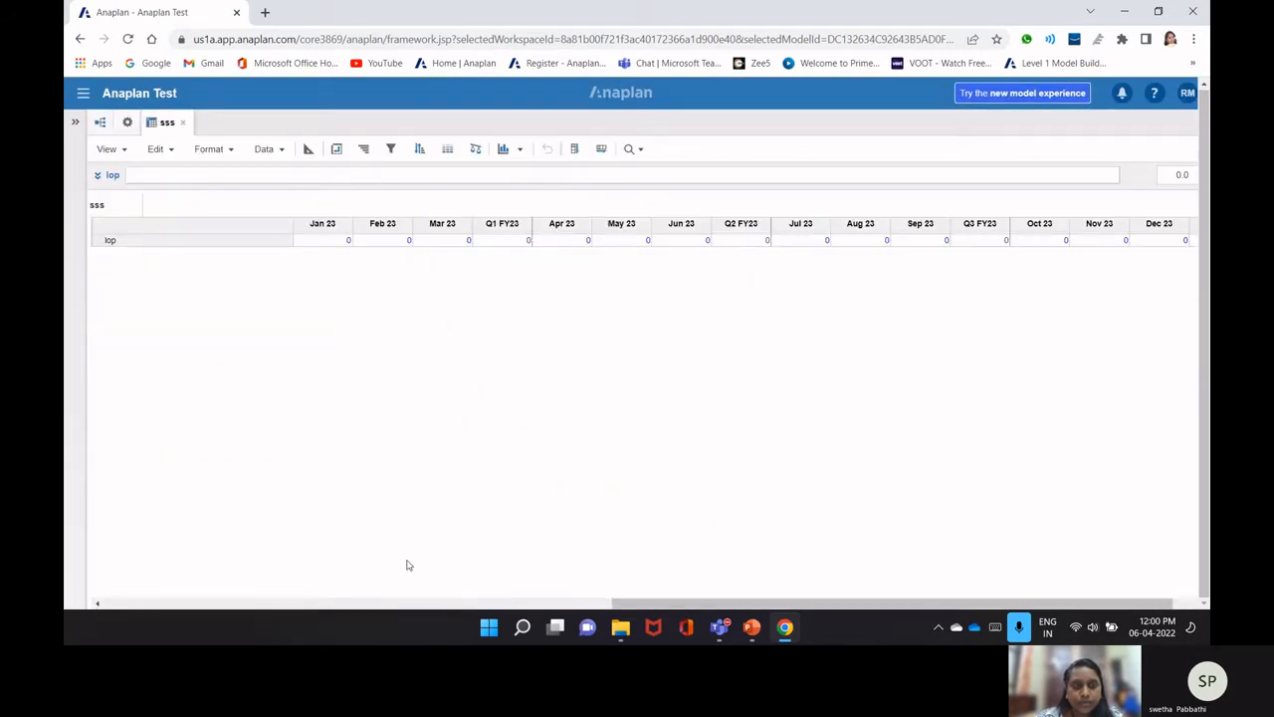
{"action": "left_click_drag", "start_coordinate": [639, 604], "coordinate": [579, 605]}
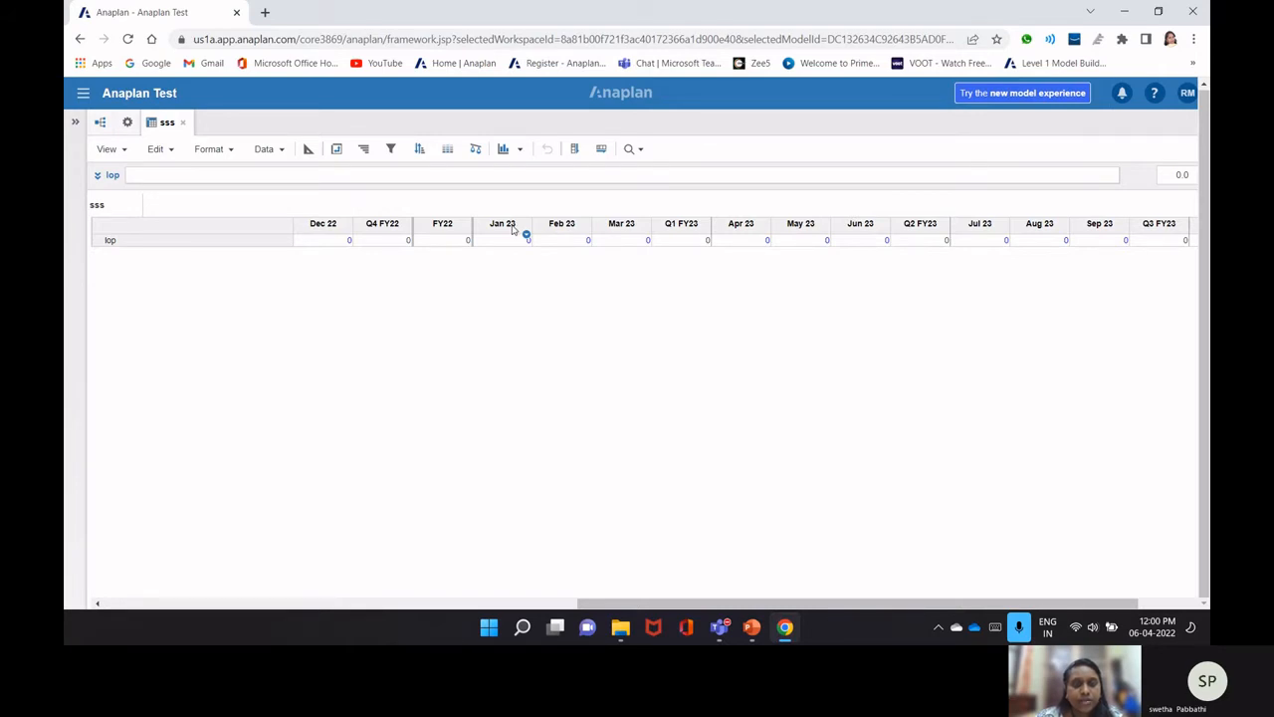
{"action": "left_click", "coordinate": [127, 124]}
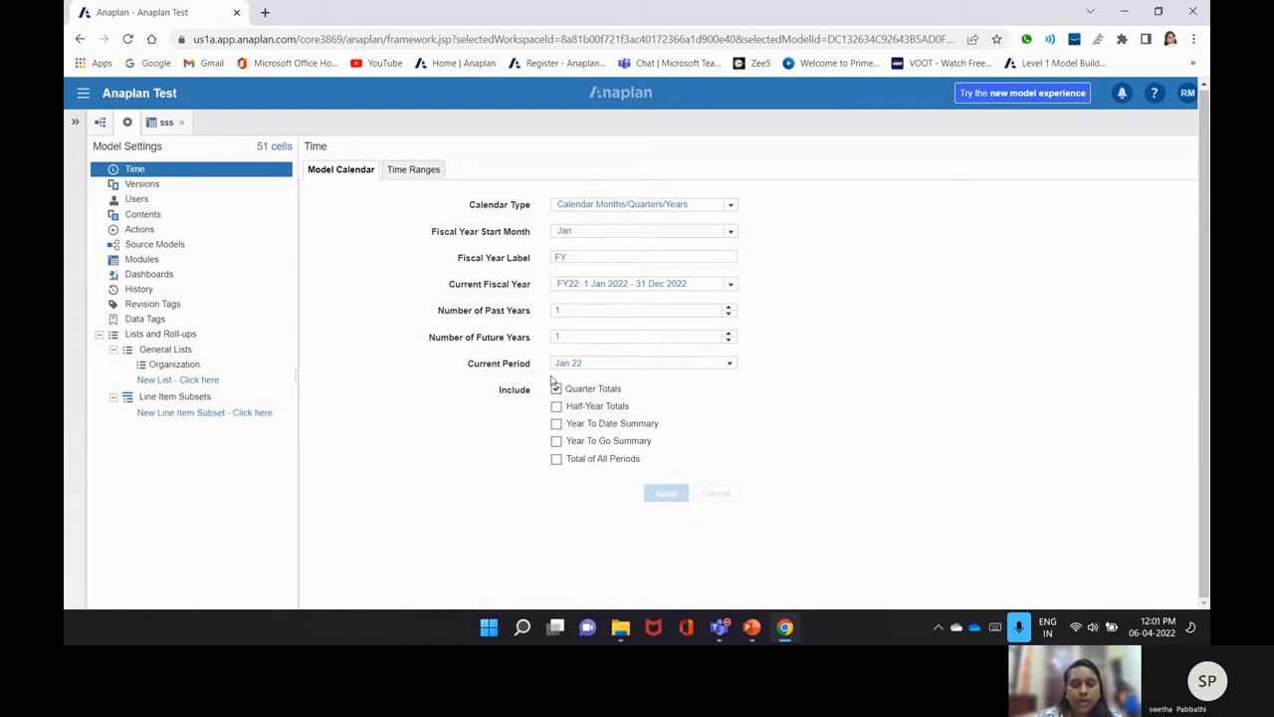
{"action": "left_click", "coordinate": [155, 123]}
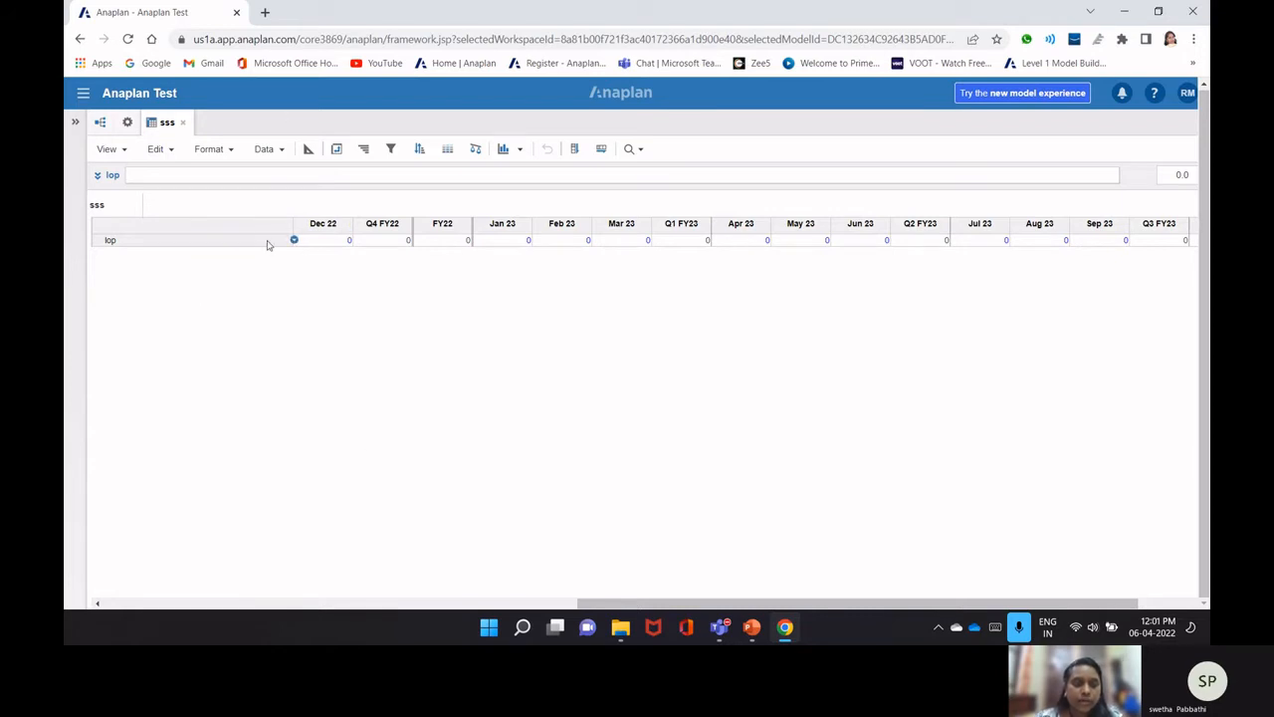
- Include half-year totals instead of quarter totals in the model calendar, apply the change, and view the sss module
{"action": "left_click", "coordinate": [127, 122]}
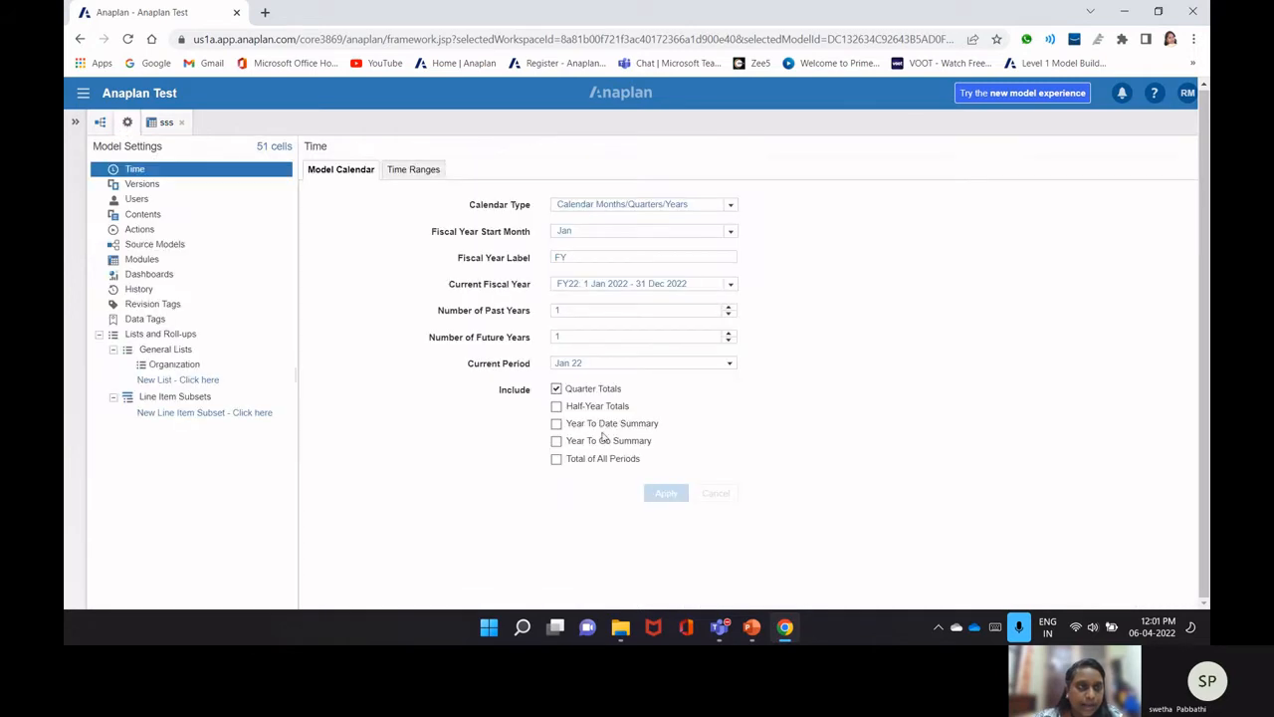
{"action": "left_click", "coordinate": [555, 406]}
{"action": "left_click", "coordinate": [556, 389]}
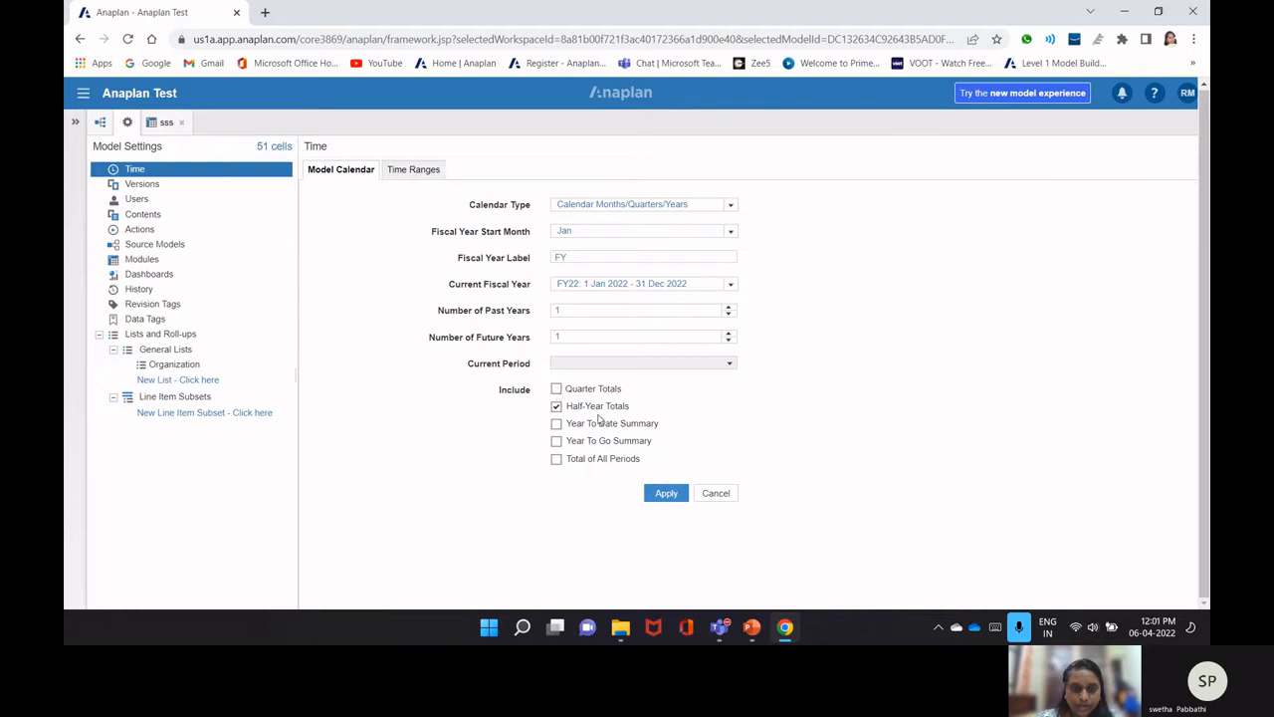
{"action": "left_click", "coordinate": [663, 492]}
{"action": "left_click", "coordinate": [911, 408]}
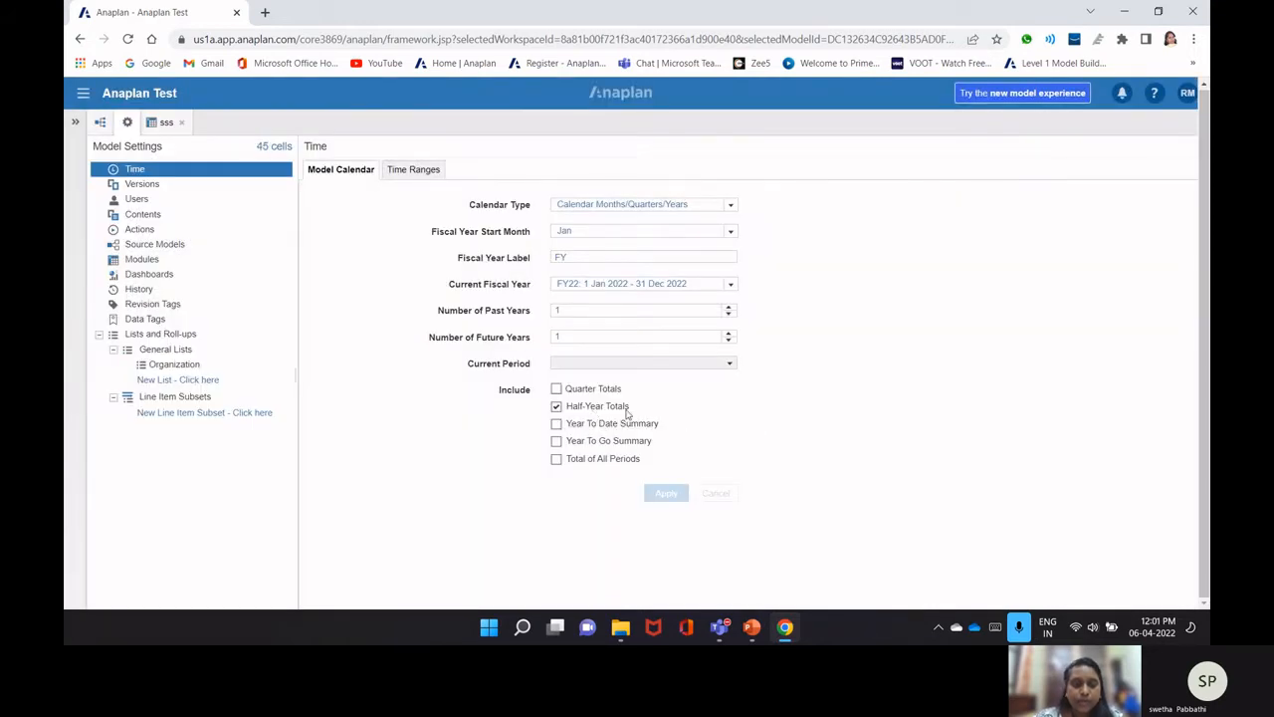
{"action": "left_click", "coordinate": [164, 121]}
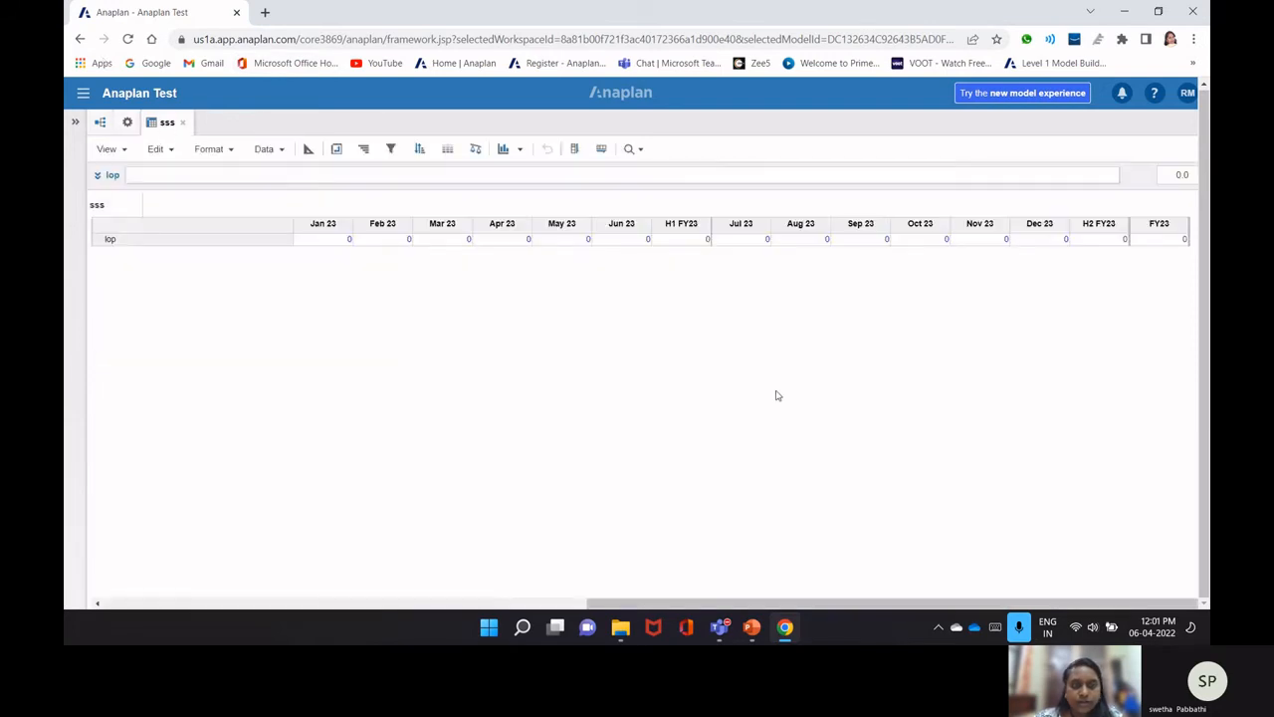
- Include the Year To Date Summary instead of half-year totals in the model calendar and apply the change
{"action": "left_click", "coordinate": [670, 234]}
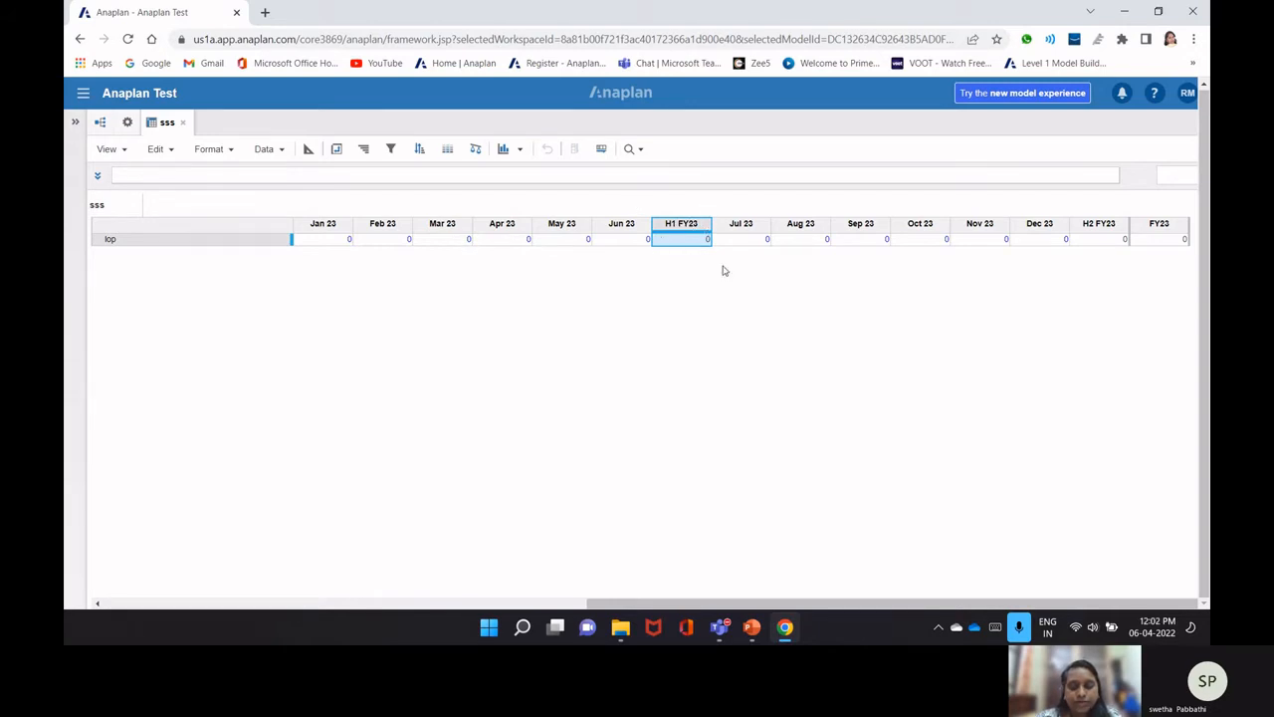
{"action": "left_click", "coordinate": [99, 125]}
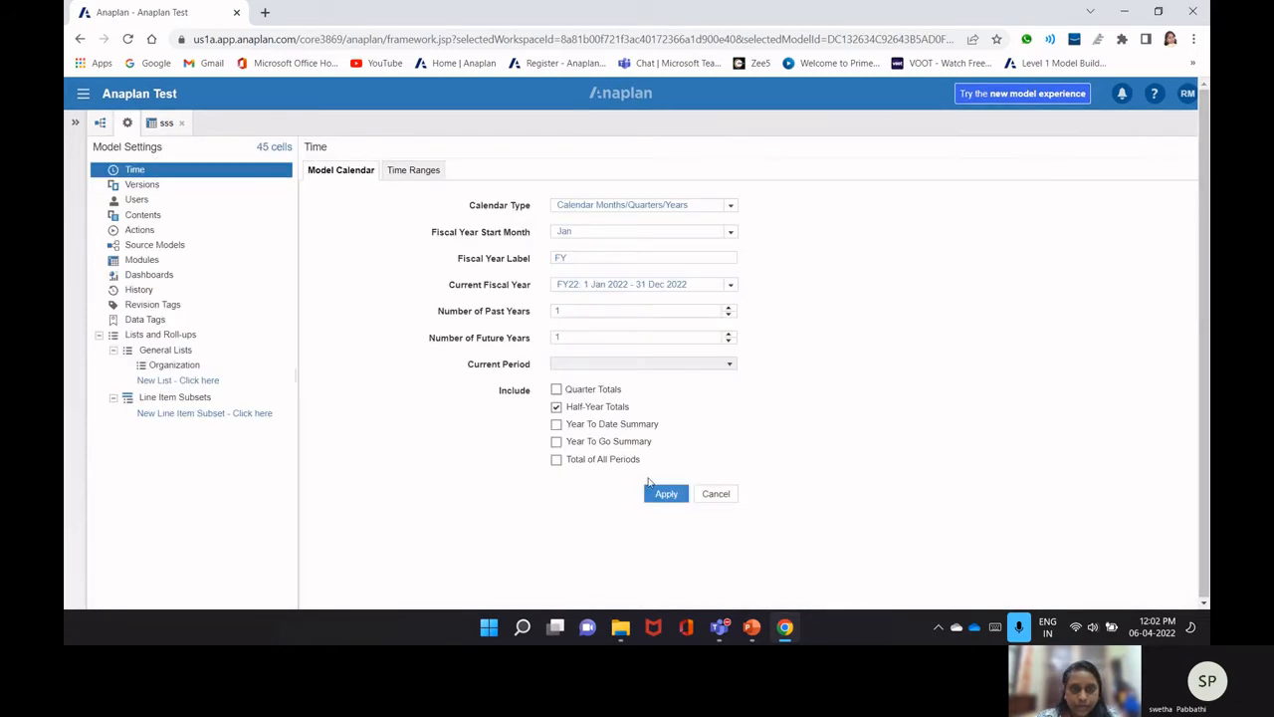
{"action": "left_click", "coordinate": [557, 424]}
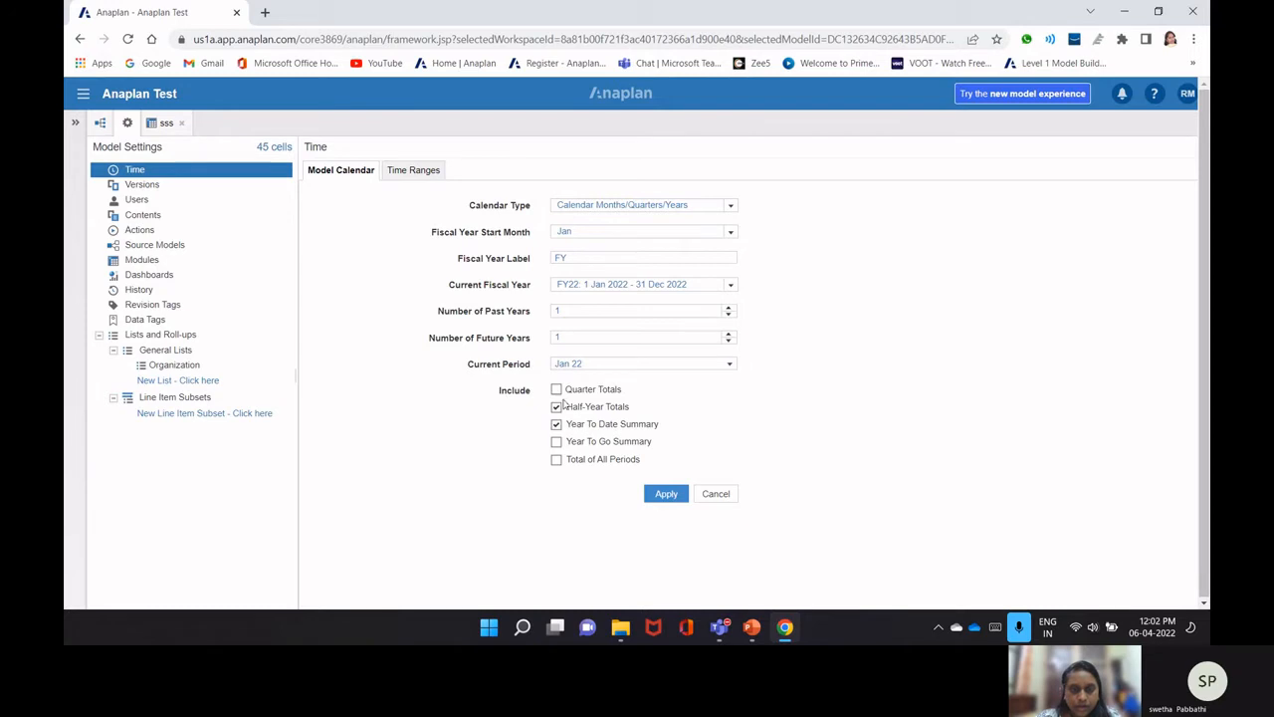
{"action": "left_click", "coordinate": [557, 407]}
{"action": "left_click", "coordinate": [670, 493]}
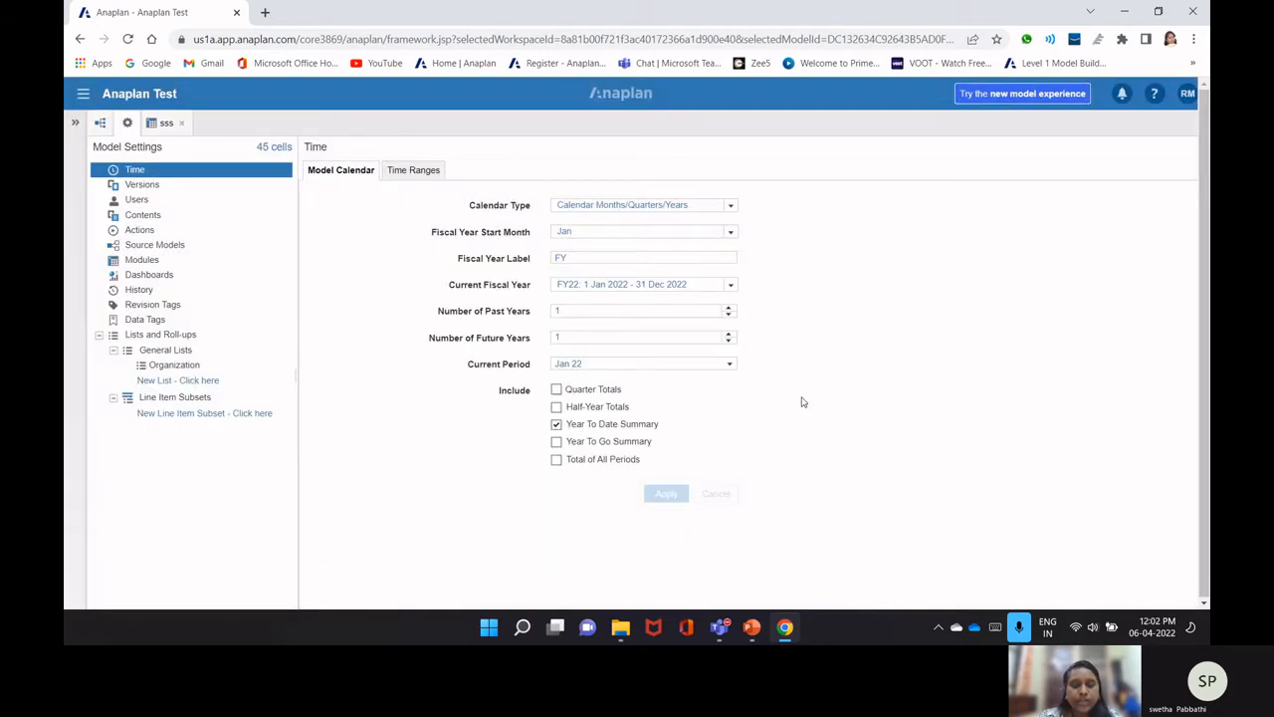
- Examine the YTD column and the 2021 to 2023 periods around it in the sss module
{"action": "left_click", "coordinate": [161, 127]}
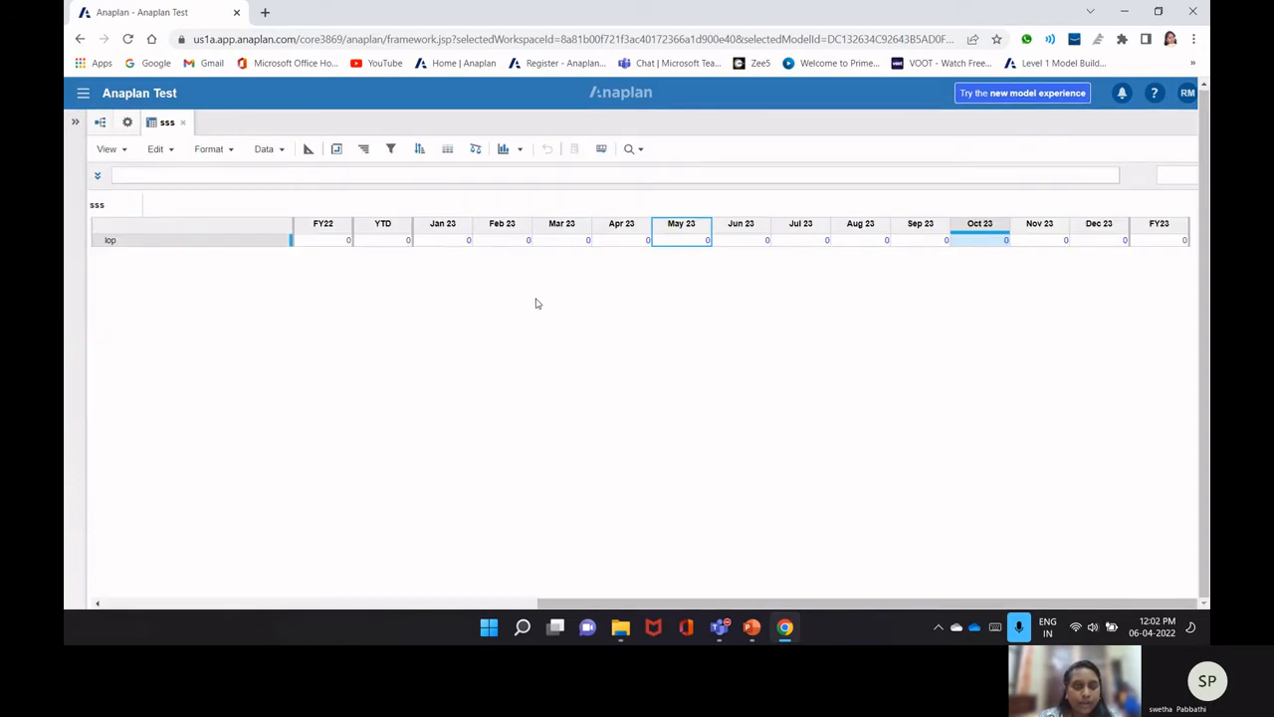
{"action": "left_click", "coordinate": [370, 236]}
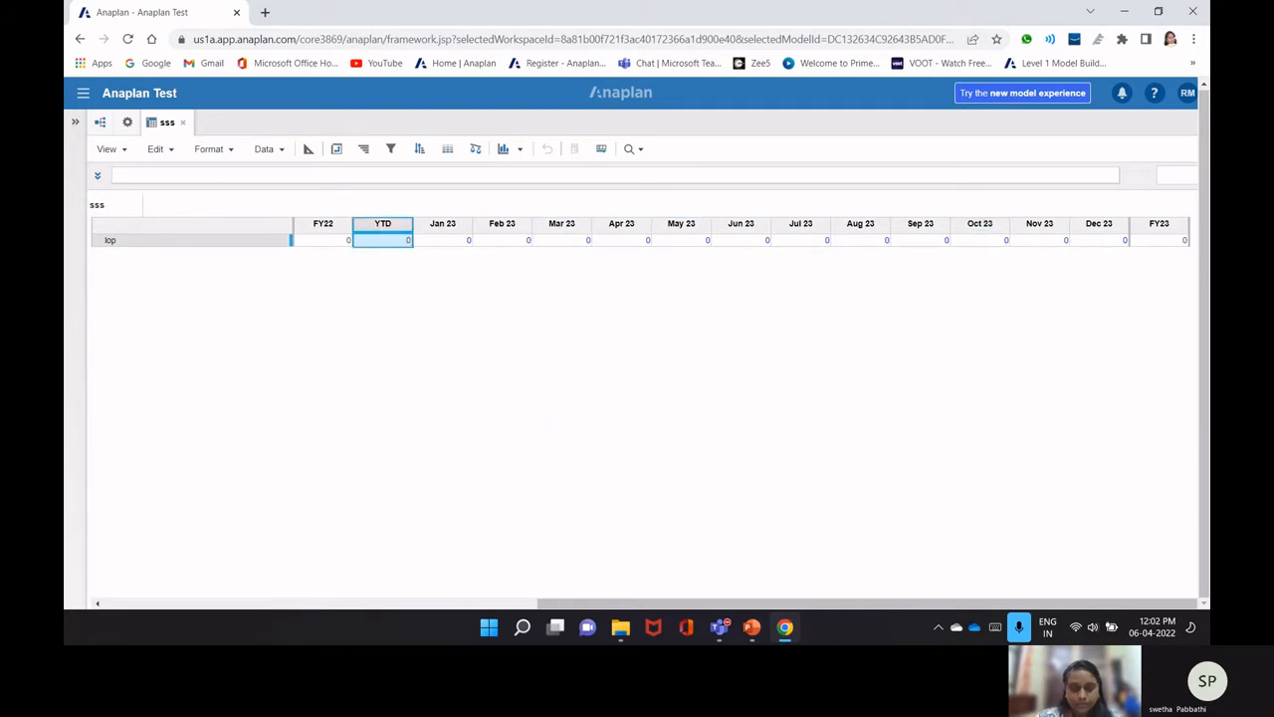
{"action": "left_click_drag", "start_coordinate": [563, 607], "coordinate": [472, 610]}
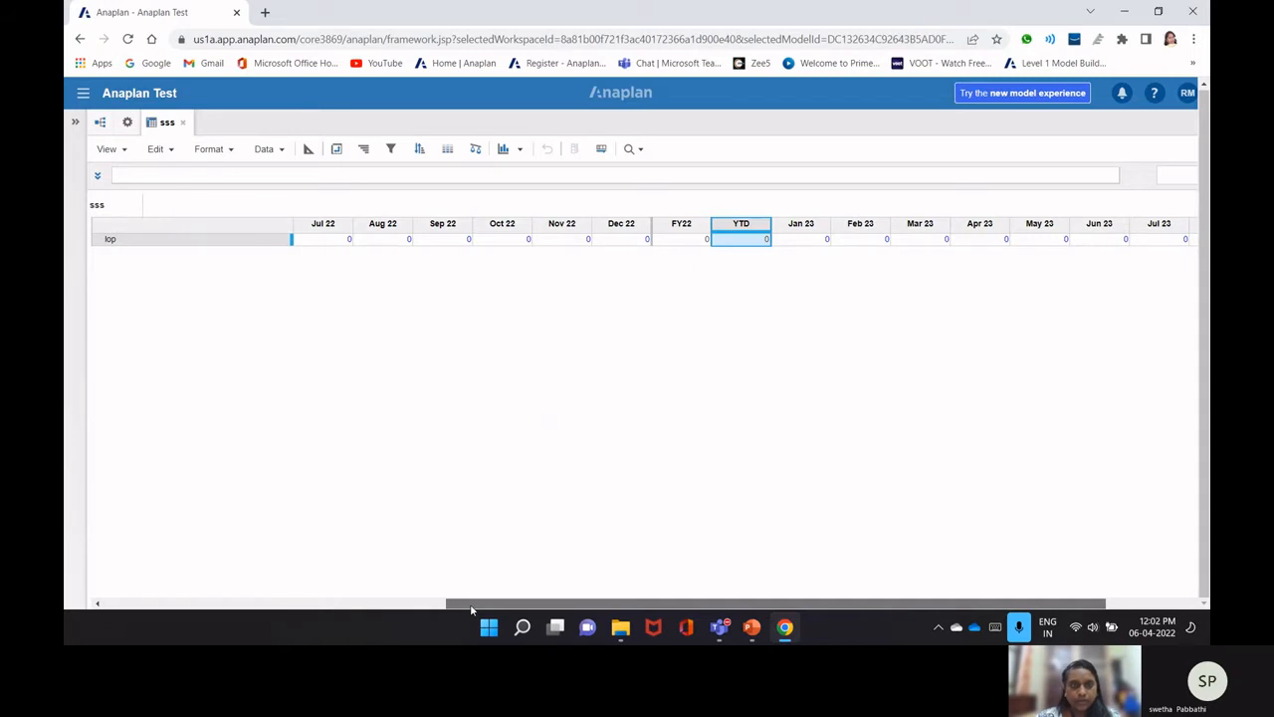
{"action": "left_click_drag", "start_coordinate": [472, 610], "coordinate": [293, 603]}
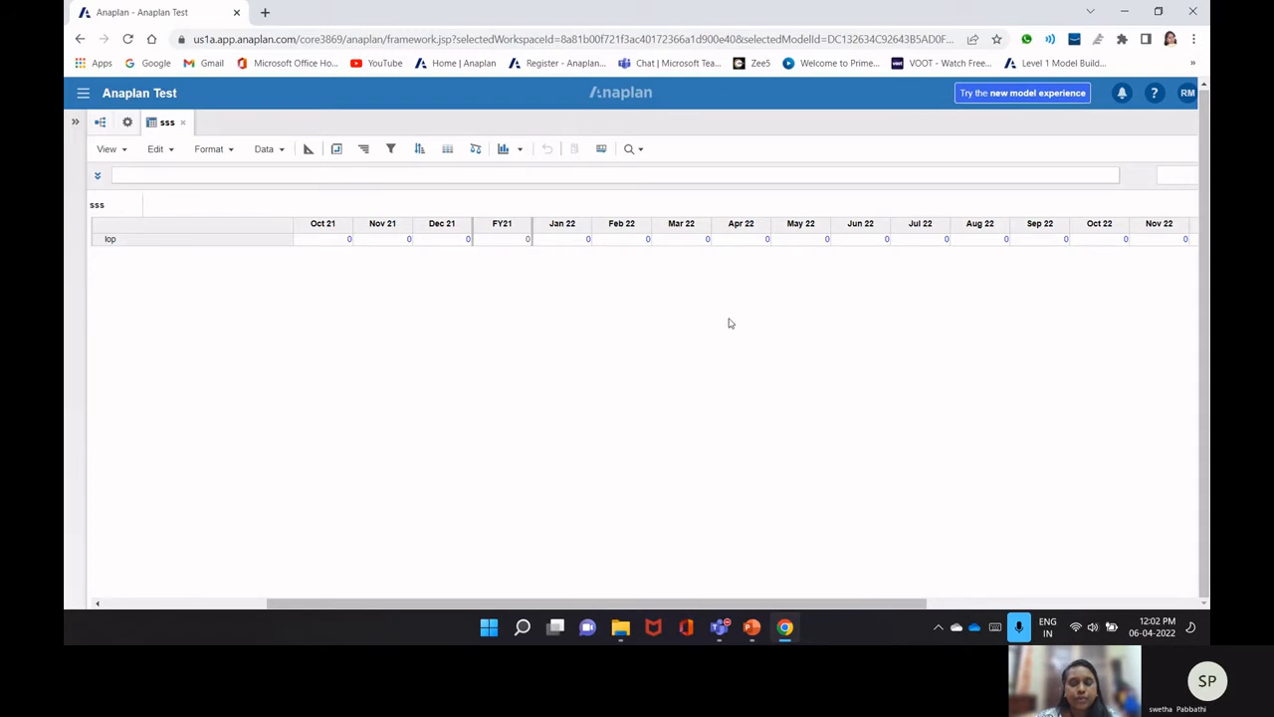
{"action": "left_click_drag", "start_coordinate": [602, 599], "coordinate": [671, 599]}
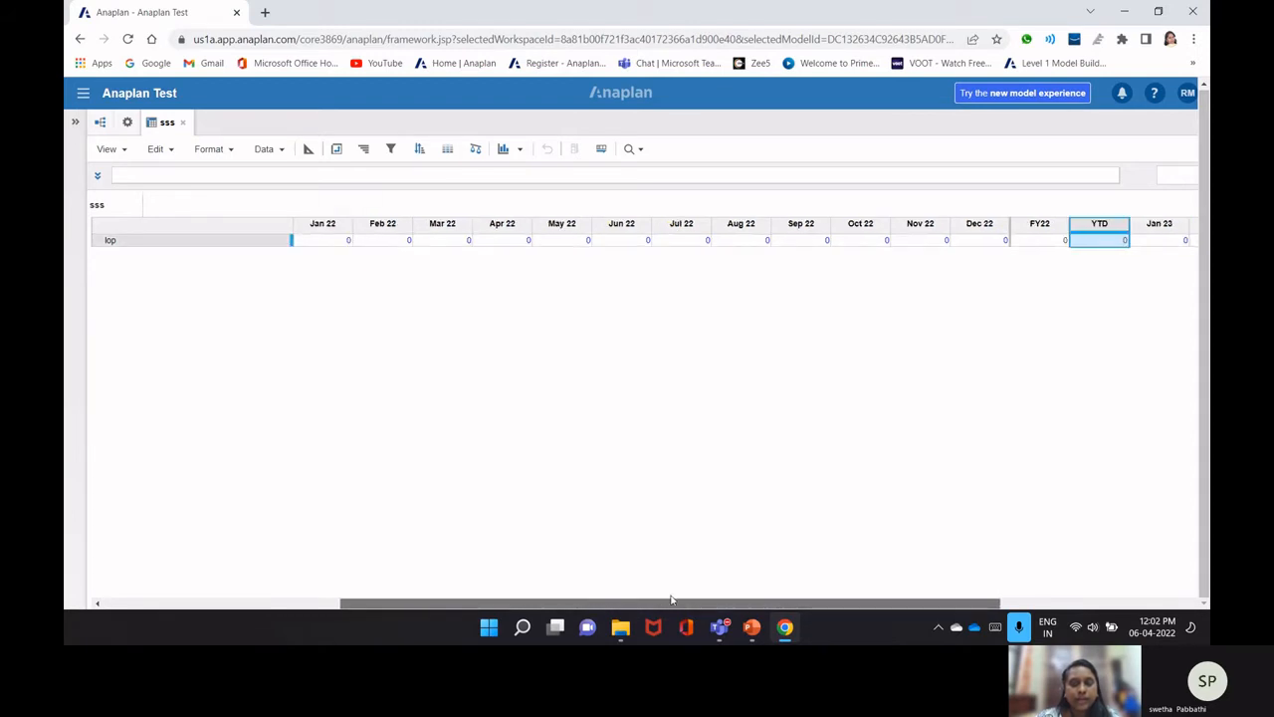
{"action": "left_click_drag", "start_coordinate": [671, 599], "coordinate": [629, 599]}
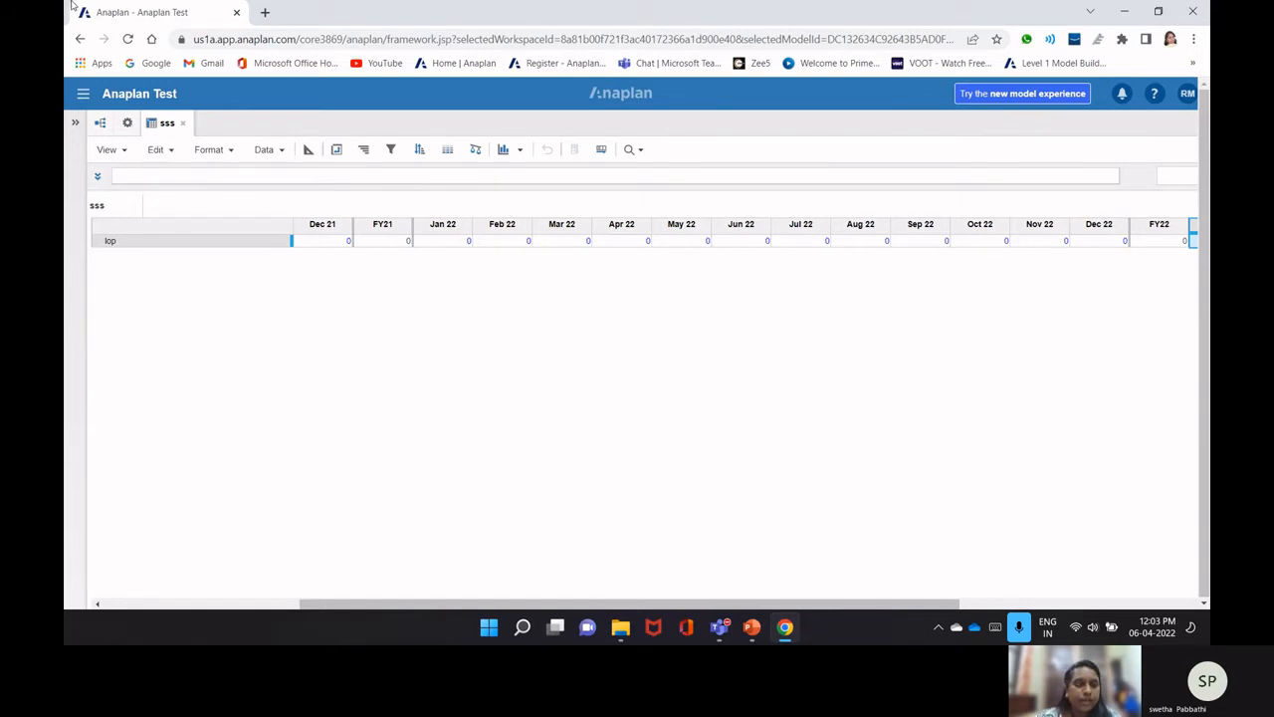
- Set the model calendar's current period to Jun 21 and confirm the change to the time settings
{"action": "left_click", "coordinate": [127, 124]}
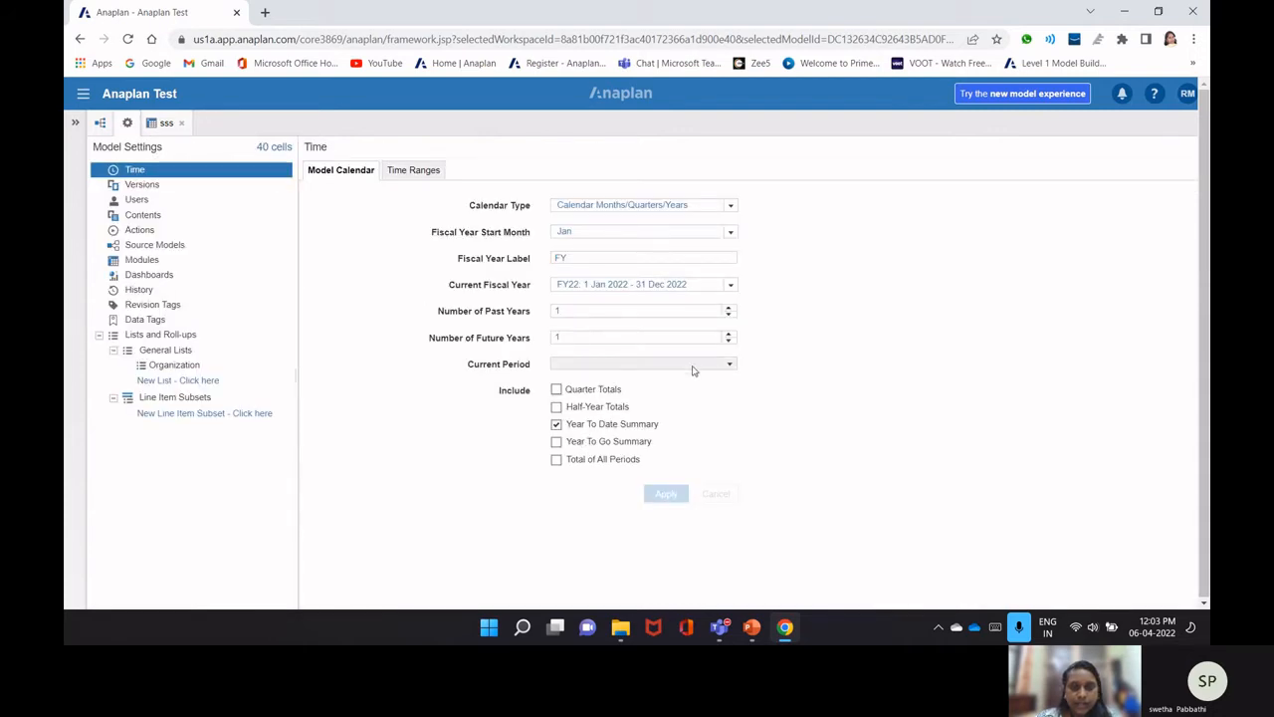
{"action": "left_click", "coordinate": [731, 365]}
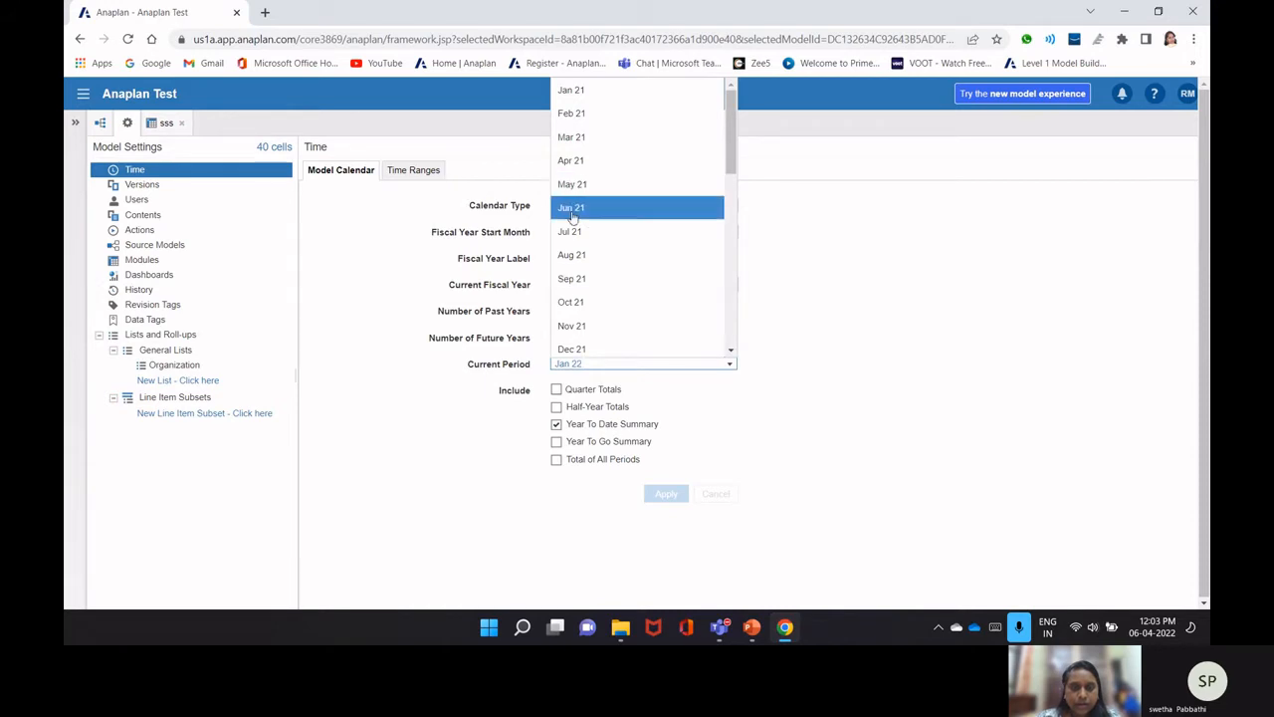
{"action": "left_click", "coordinate": [574, 208]}
{"action": "left_click", "coordinate": [666, 494]}
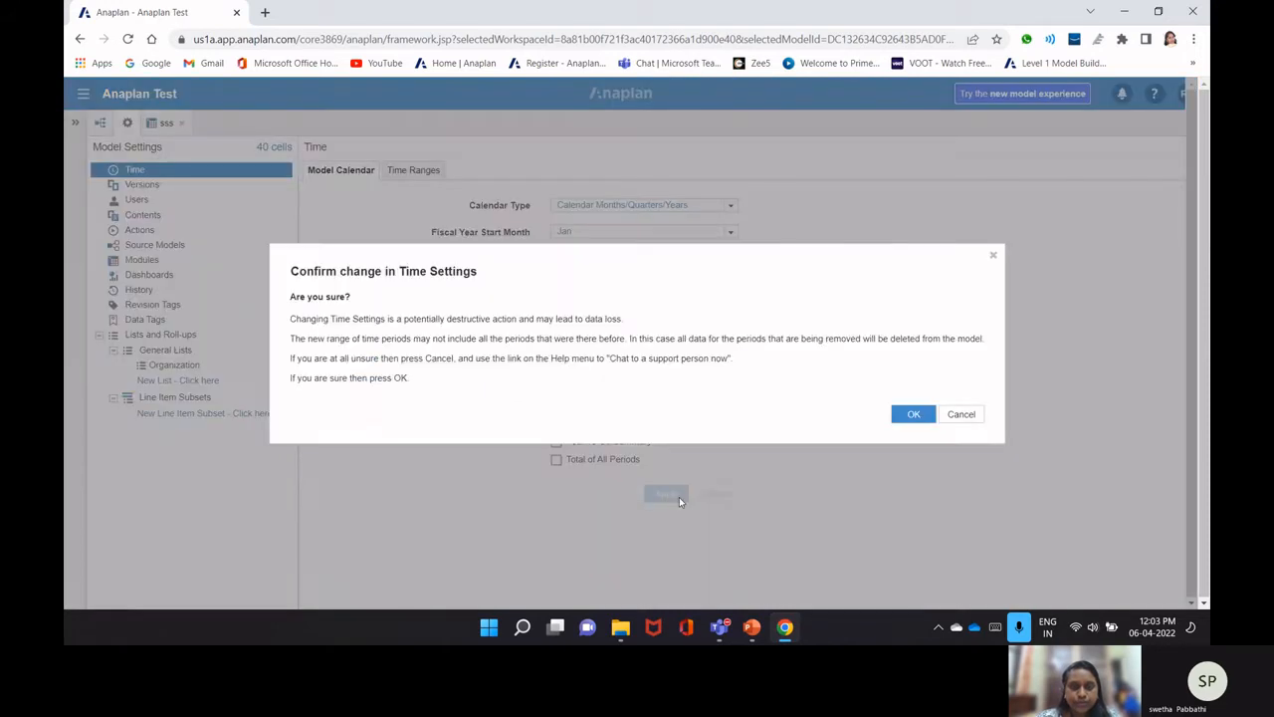
{"action": "left_click", "coordinate": [911, 415]}
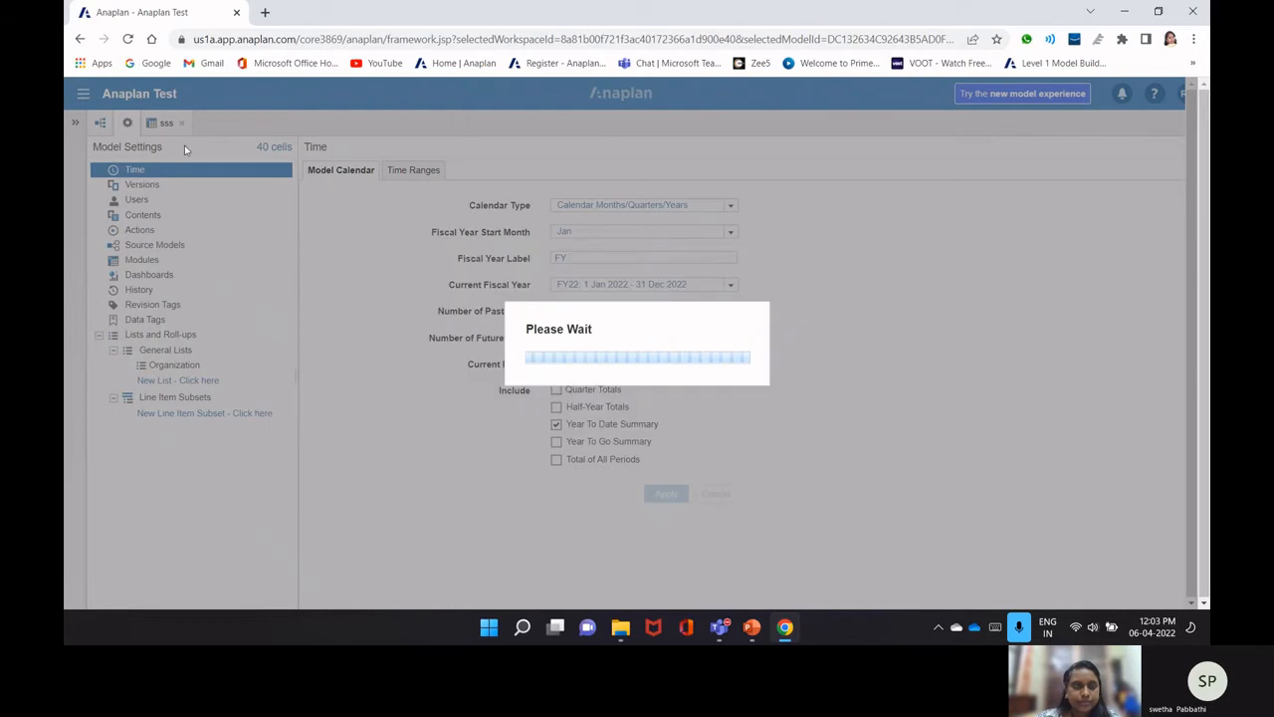
- Check the position of the YTD column among the sss module's periods
{"action": "left_click", "coordinate": [159, 124]}
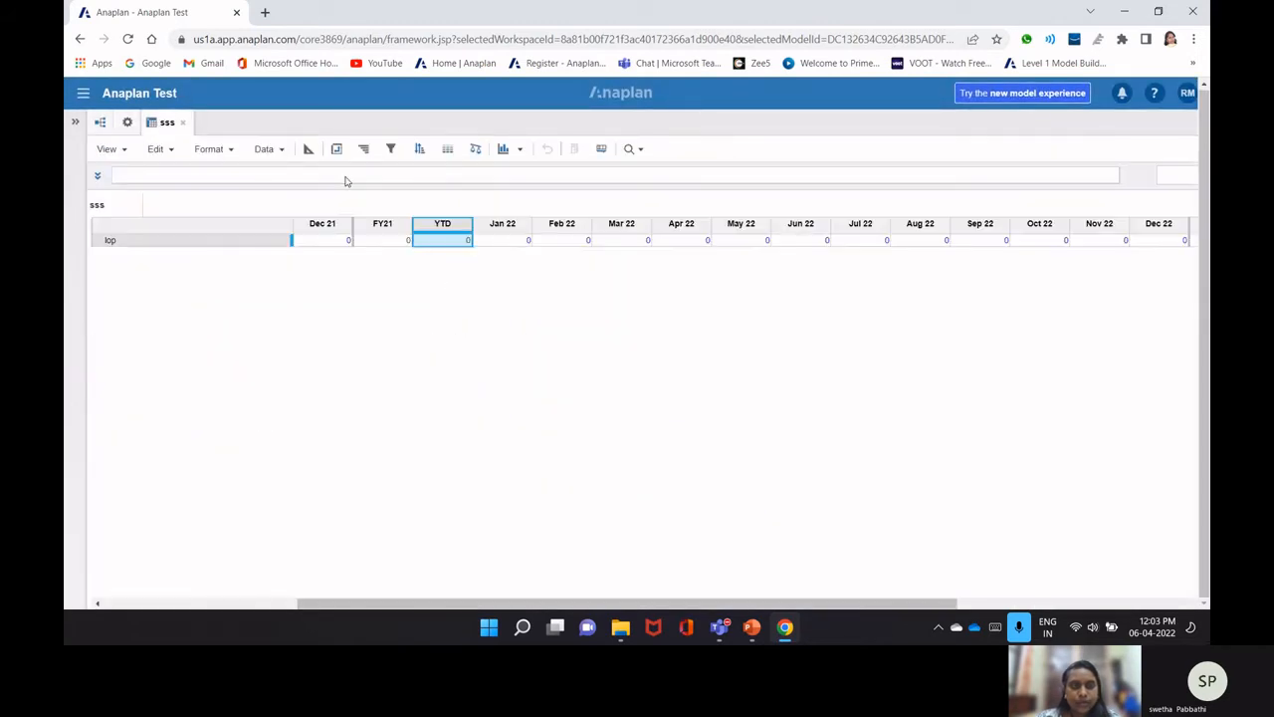
{"action": "left_click", "coordinate": [452, 239]}
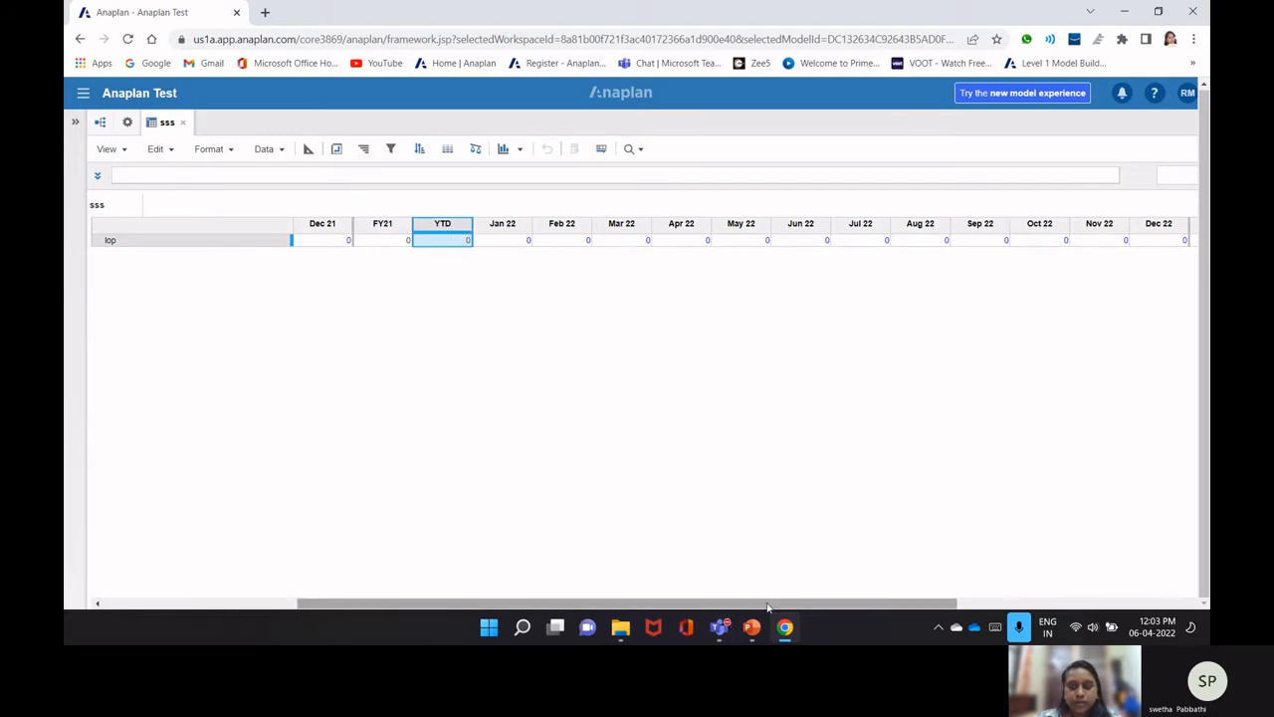
{"action": "left_click_drag", "start_coordinate": [766, 603], "coordinate": [808, 603]}
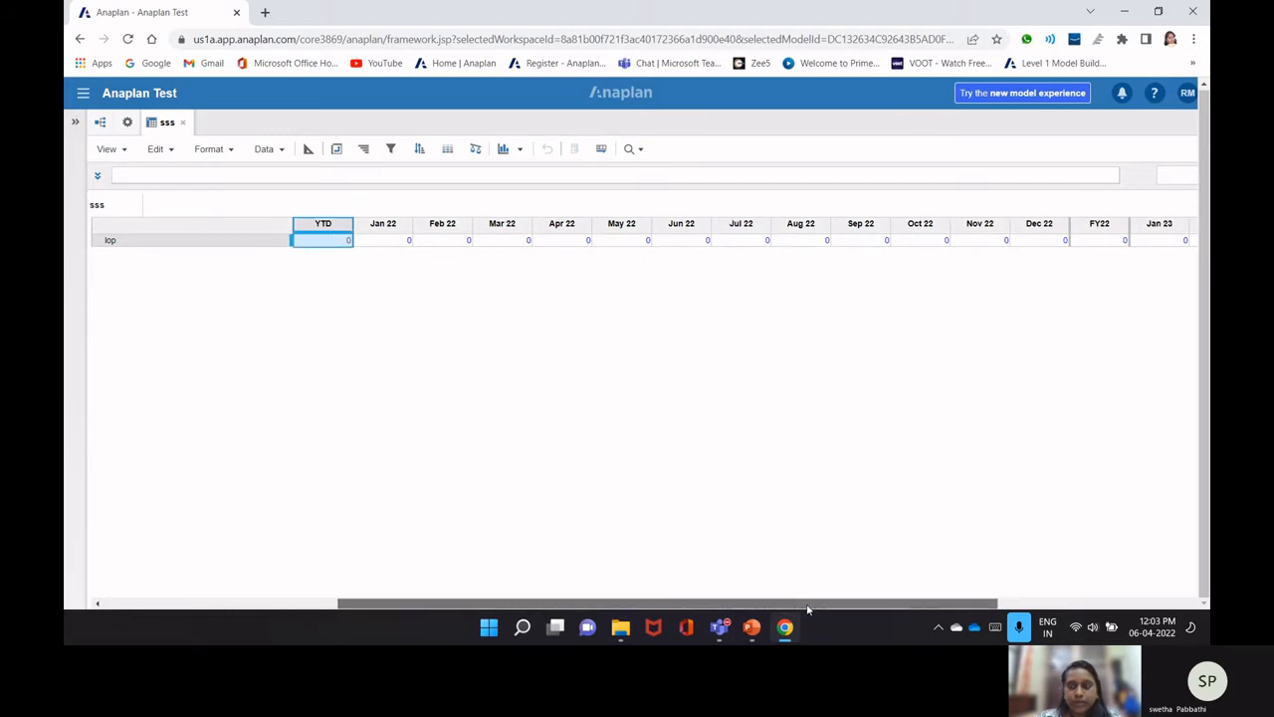
{"action": "left_click_drag", "start_coordinate": [808, 603], "coordinate": [756, 603]}
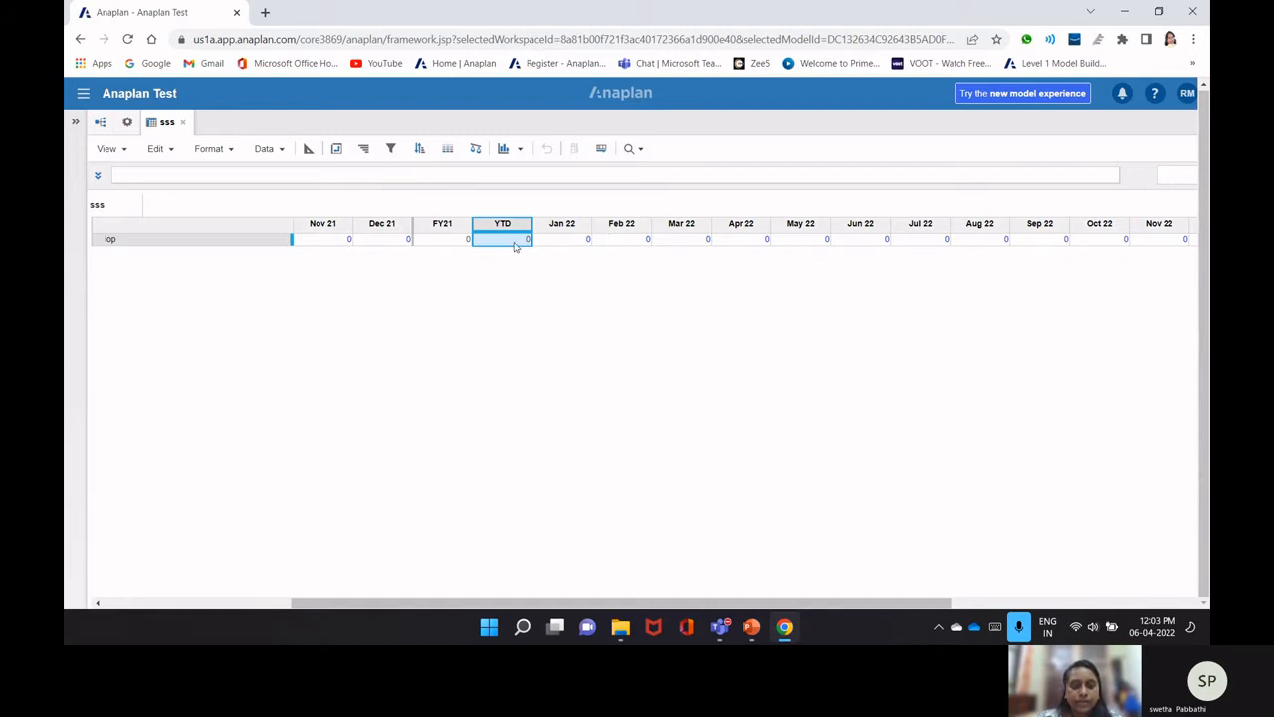
- Replace the Year To Date Summary with the Year To Go Summary in the model calendar and apply the change
{"action": "left_click", "coordinate": [128, 123]}
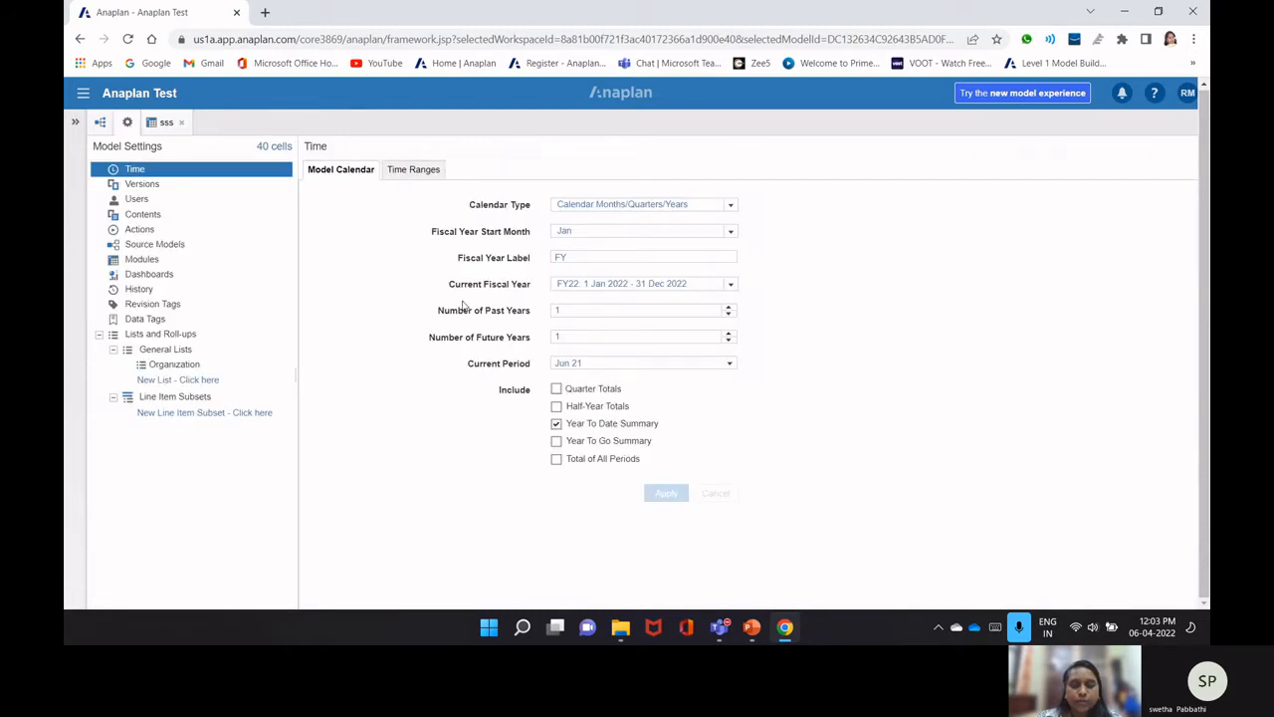
{"action": "left_click", "coordinate": [556, 424]}
{"action": "left_click", "coordinate": [556, 441]}
{"action": "left_click", "coordinate": [556, 424]}
{"action": "left_click", "coordinate": [661, 493]}
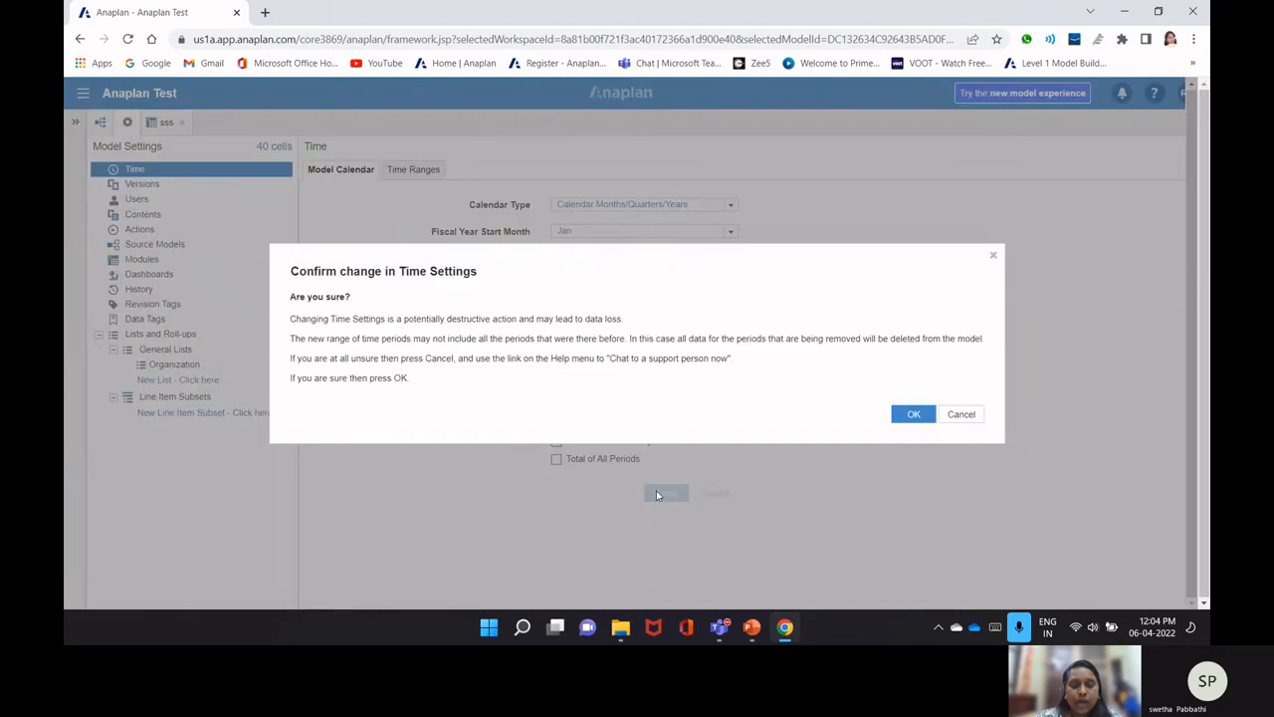
{"action": "left_click", "coordinate": [892, 414]}
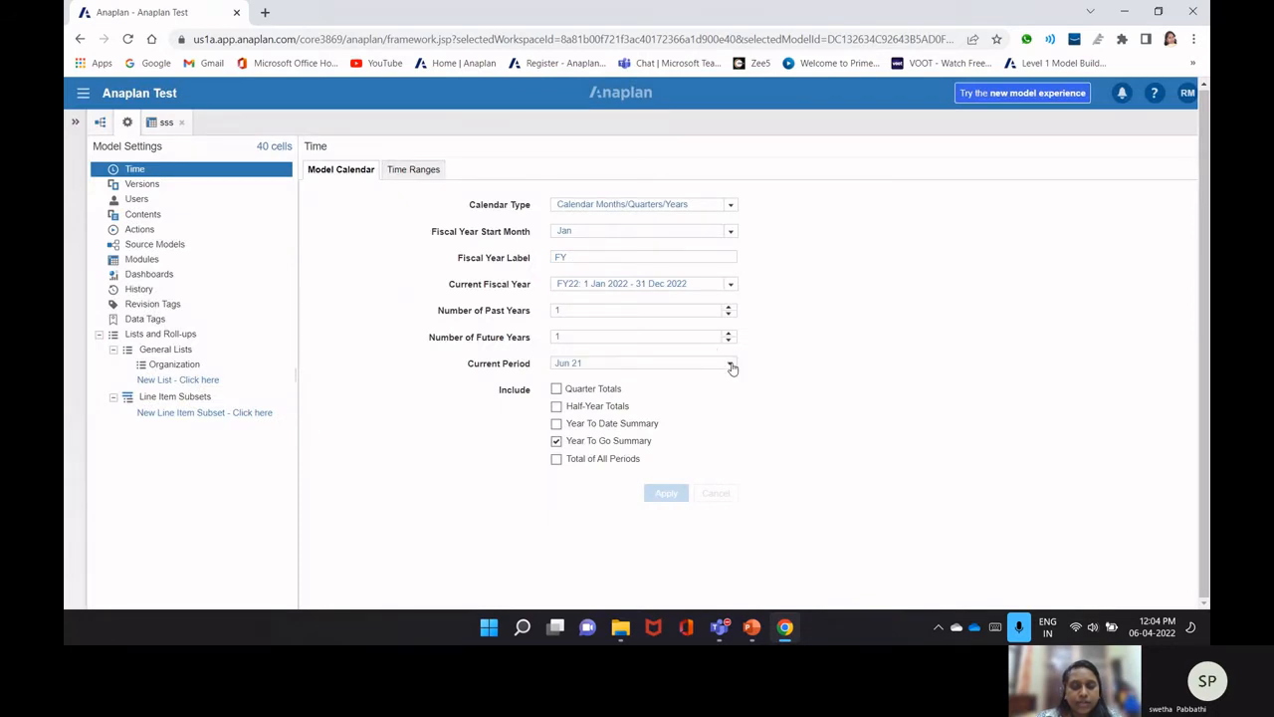
- Set the model calendar's current period to Jun 22 and confirm the change to the time settings
{"action": "left_click", "coordinate": [592, 364]}
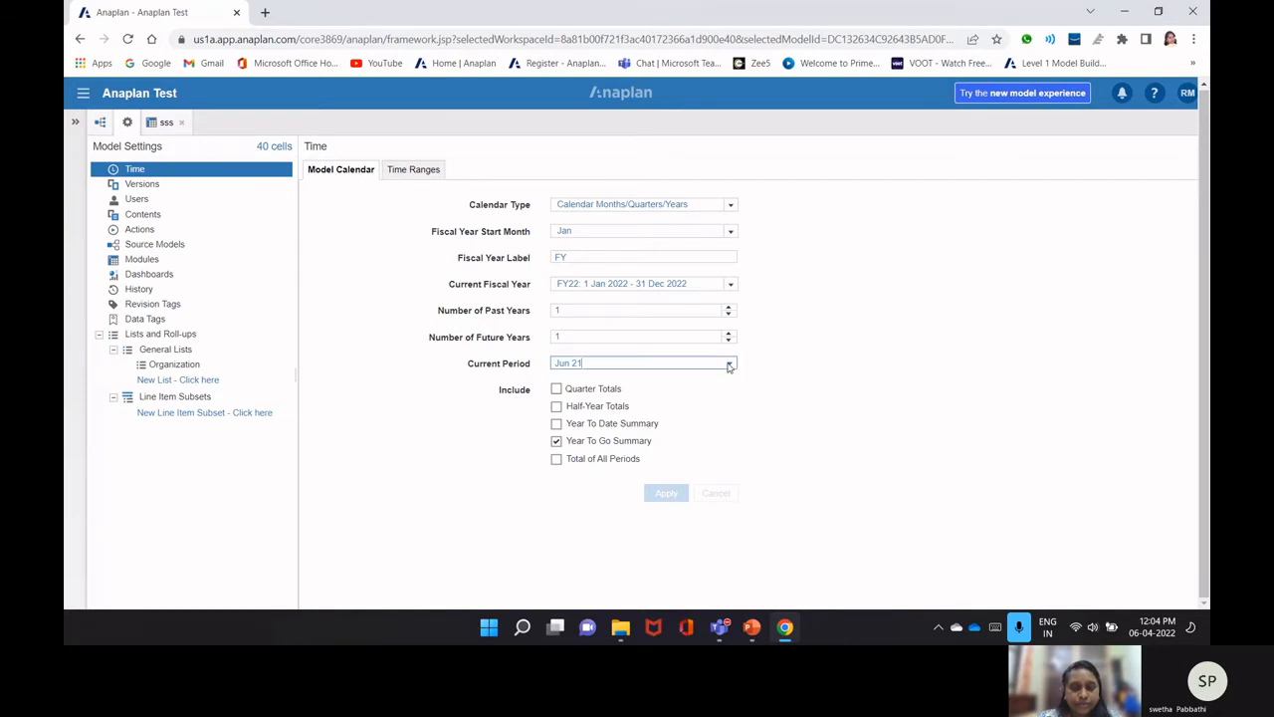
{"action": "left_click", "coordinate": [728, 363]}
{"action": "left_click", "coordinate": [653, 299]}
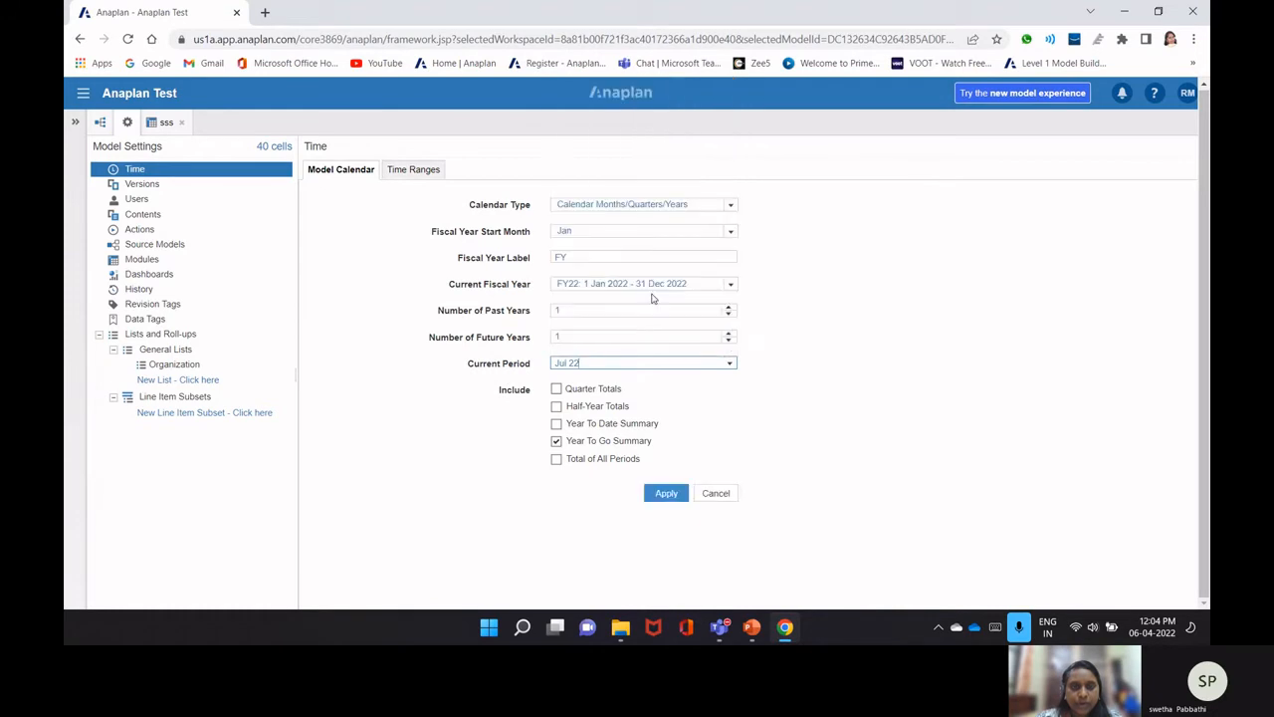
{"action": "left_click", "coordinate": [729, 364]}
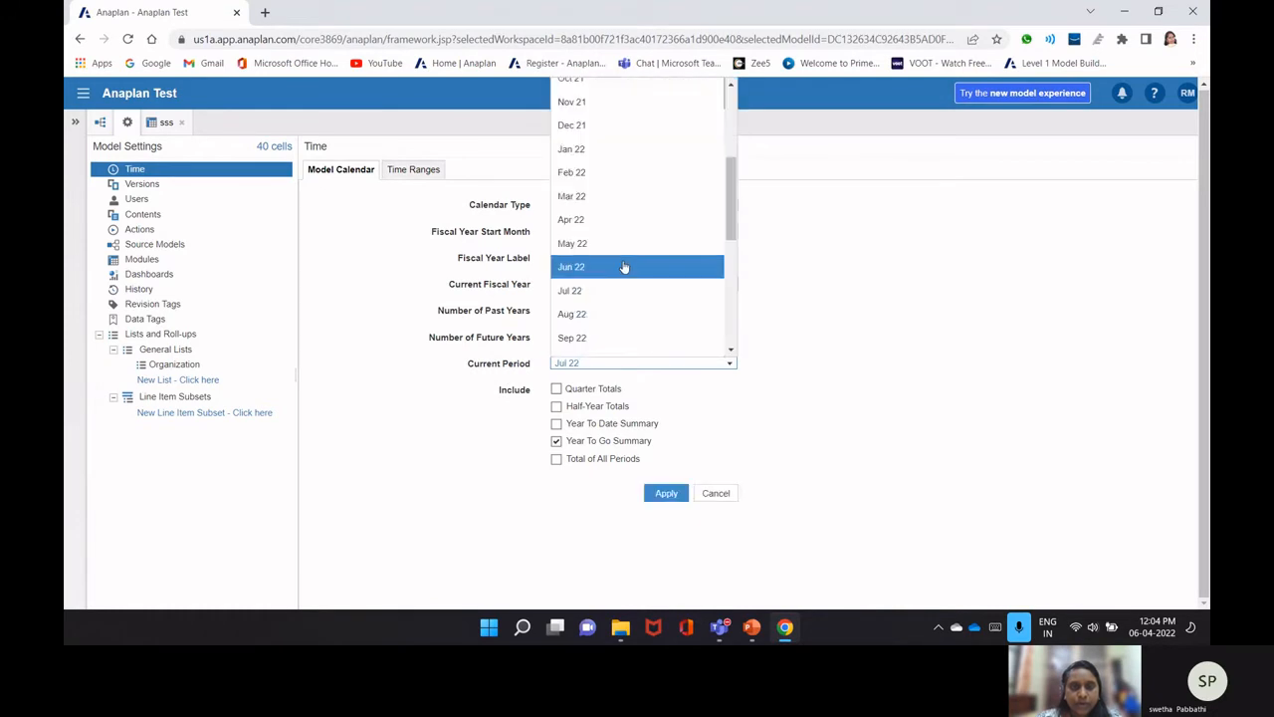
{"action": "left_click", "coordinate": [623, 268]}
{"action": "left_click", "coordinate": [664, 492]}
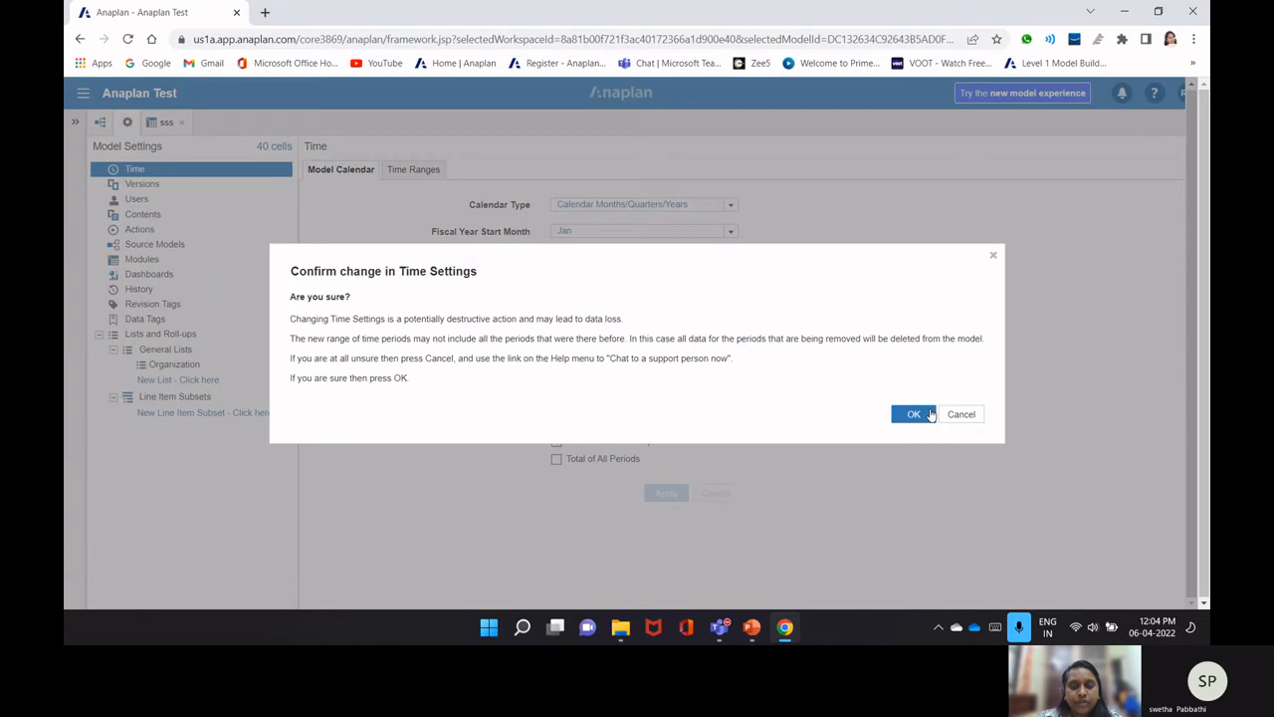
{"action": "left_click", "coordinate": [913, 414]}
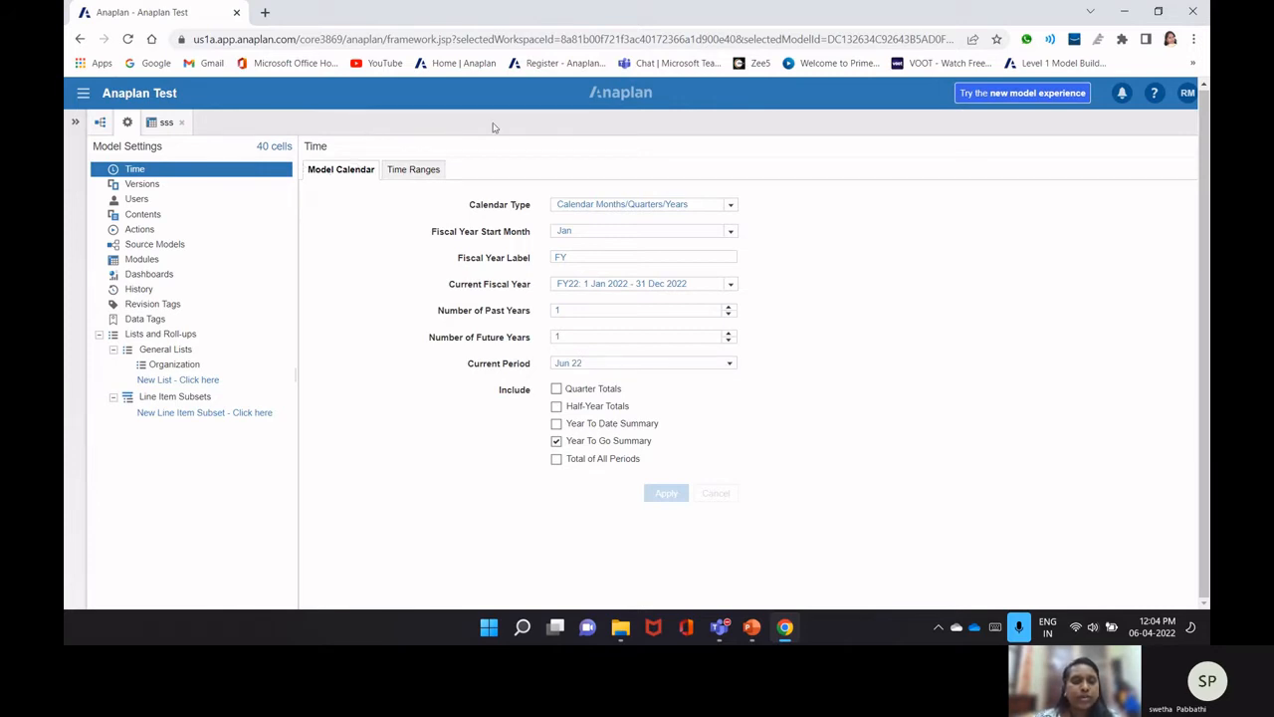
- View the YTG column in the sss module and select the Jul 22 to Dec 22 cells of lop
{"action": "left_click", "coordinate": [166, 124]}
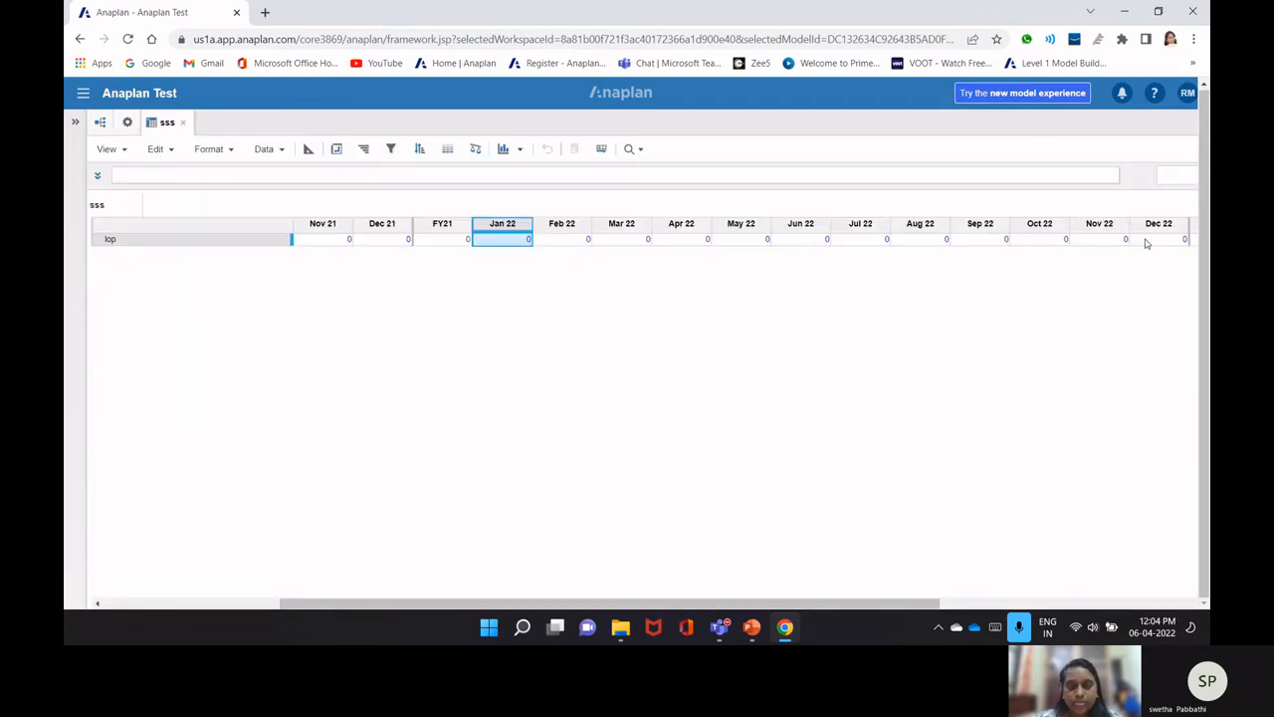
{"action": "left_click_drag", "start_coordinate": [557, 605], "coordinate": [625, 606]}
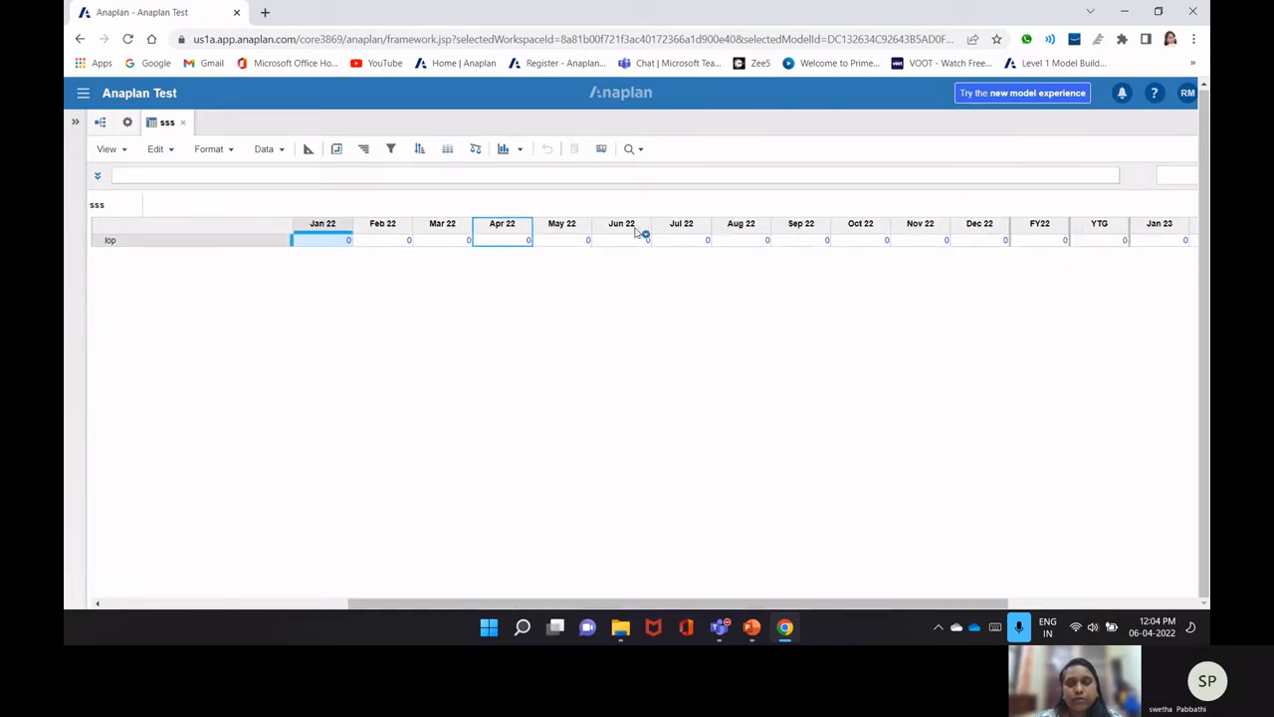
{"action": "left_click", "coordinate": [684, 225]}
{"action": "left_click_drag", "start_coordinate": [684, 225], "coordinate": [995, 239]}
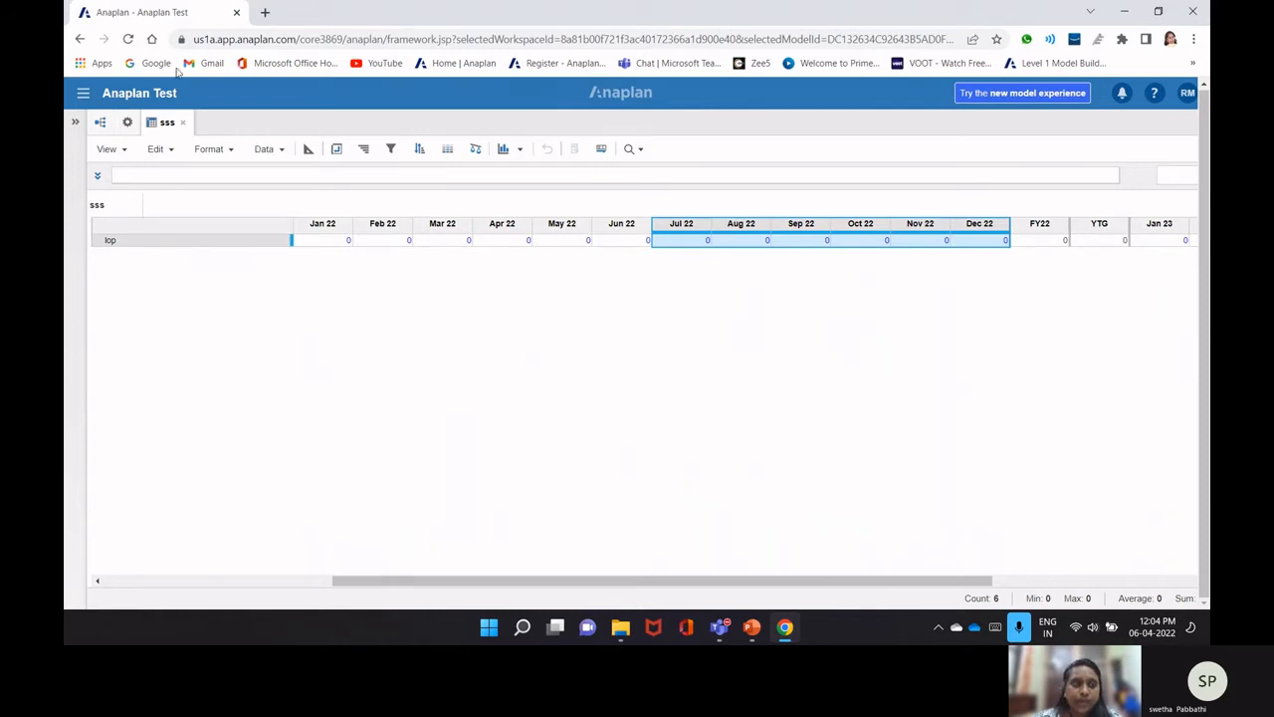
- Include Total of All Periods instead of the Year To Go Summary, apply the changes, and view the last time columns of sss
{"action": "left_click", "coordinate": [129, 122]}
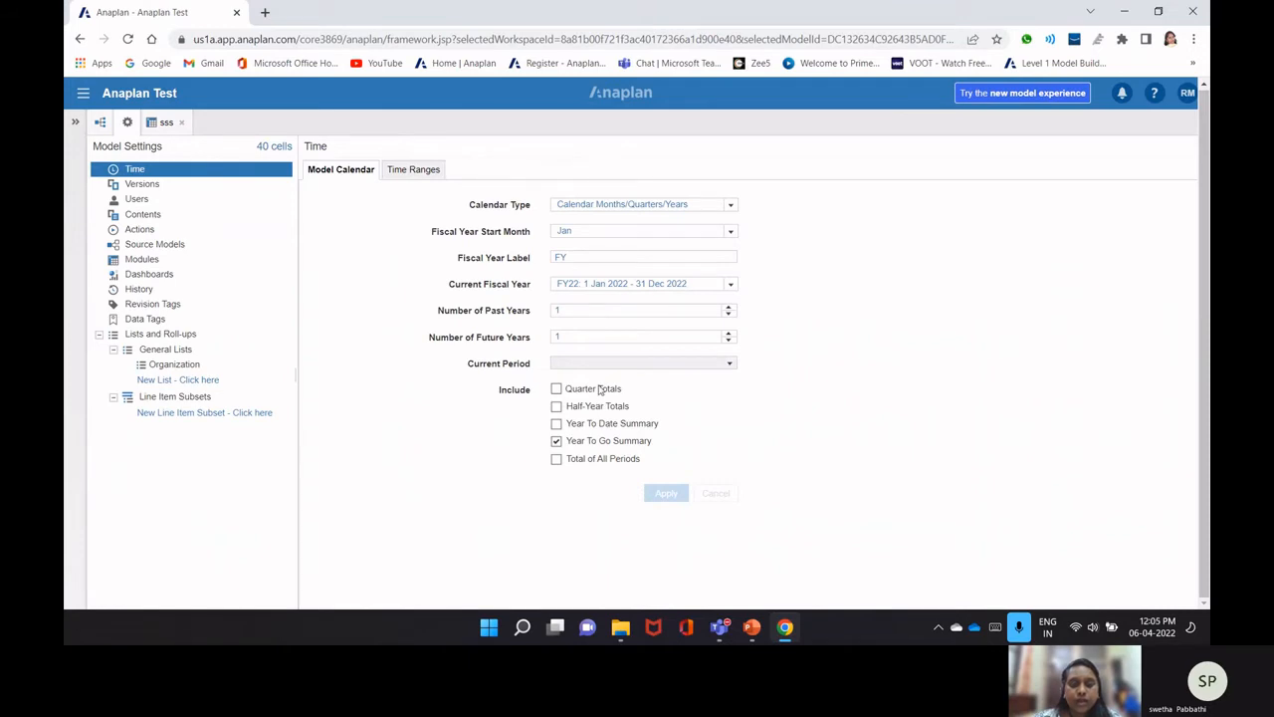
{"action": "left_click", "coordinate": [557, 460]}
{"action": "left_click", "coordinate": [555, 444]}
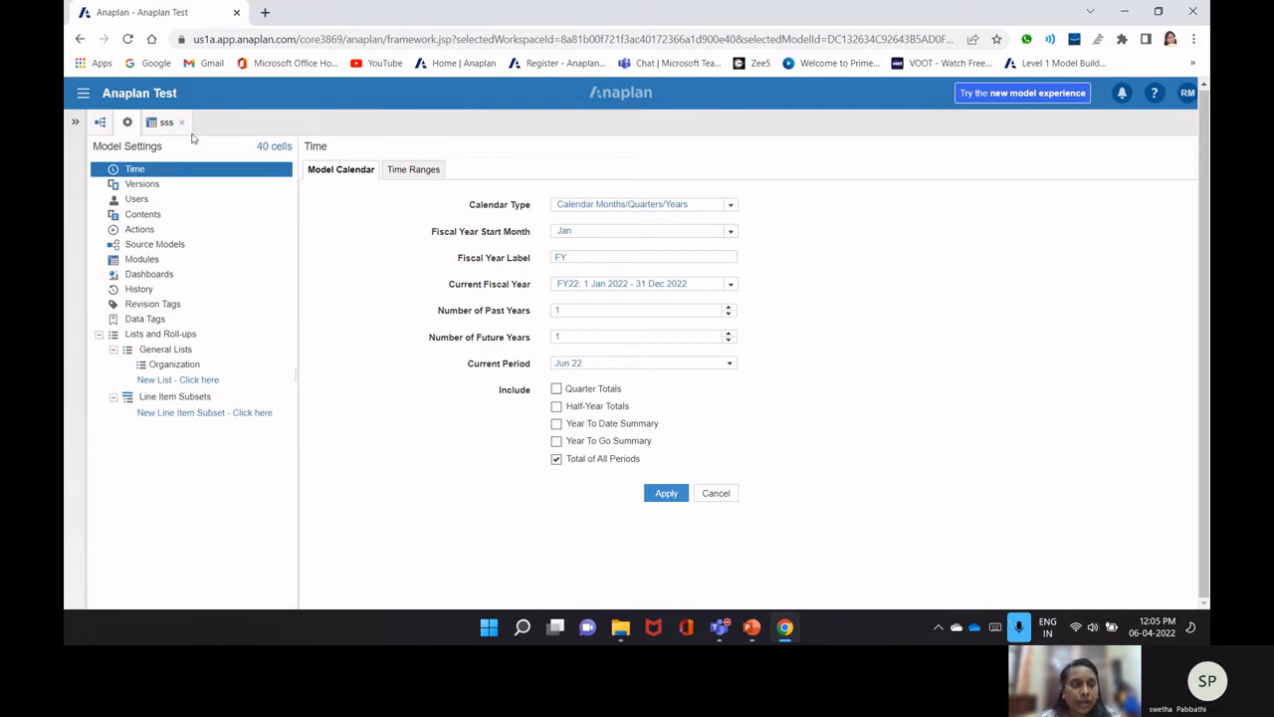
{"action": "left_click", "coordinate": [156, 125]}
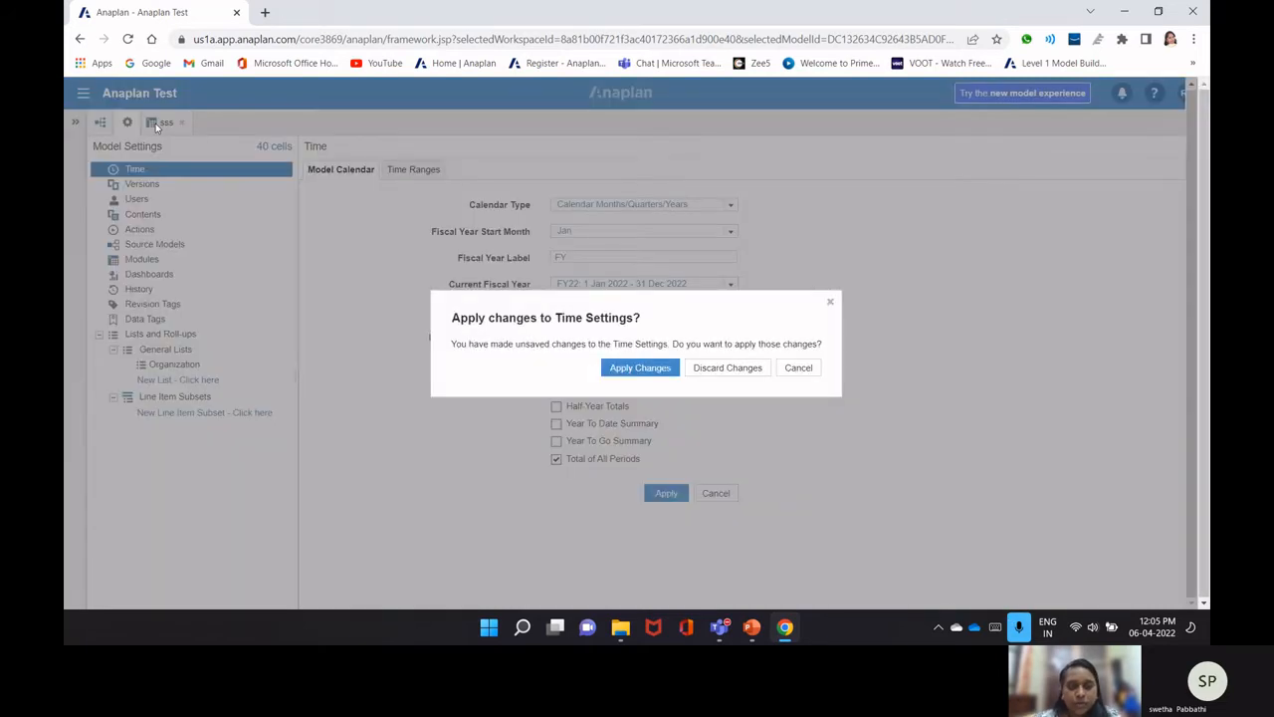
{"action": "left_click", "coordinate": [648, 366]}
{"action": "left_click", "coordinate": [903, 415]}
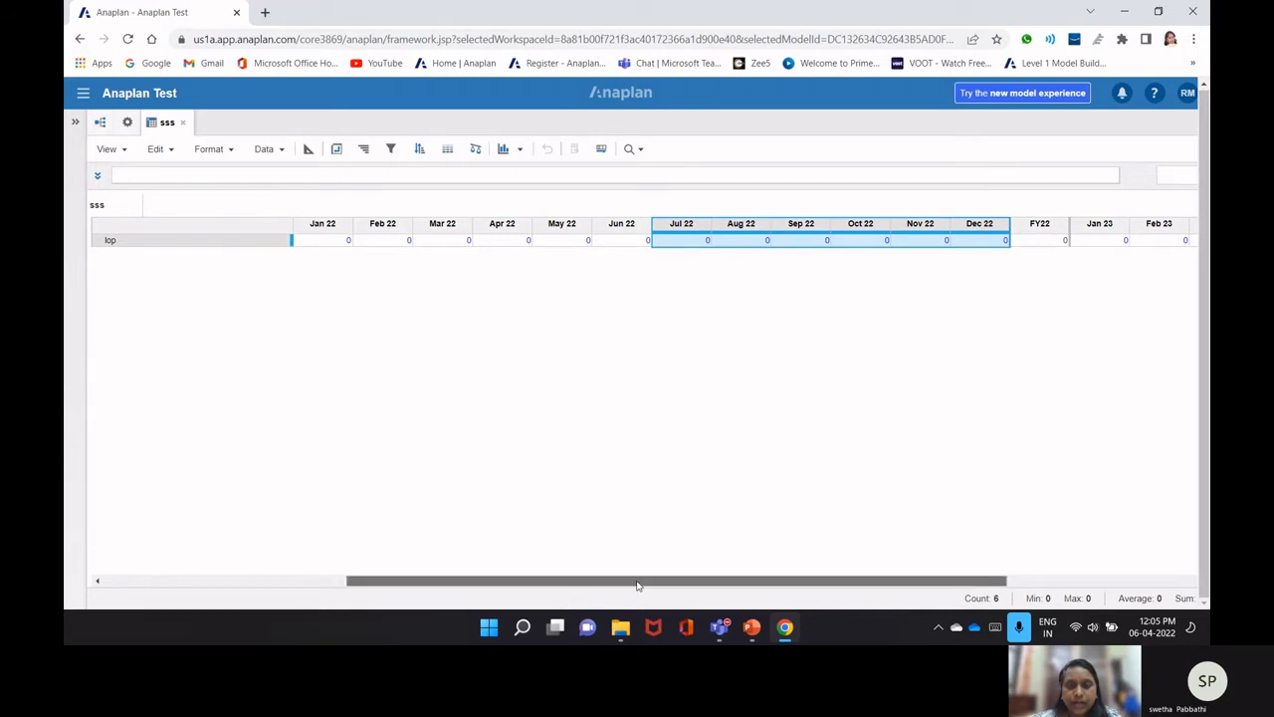
{"action": "left_click_drag", "start_coordinate": [637, 585], "coordinate": [828, 585]}
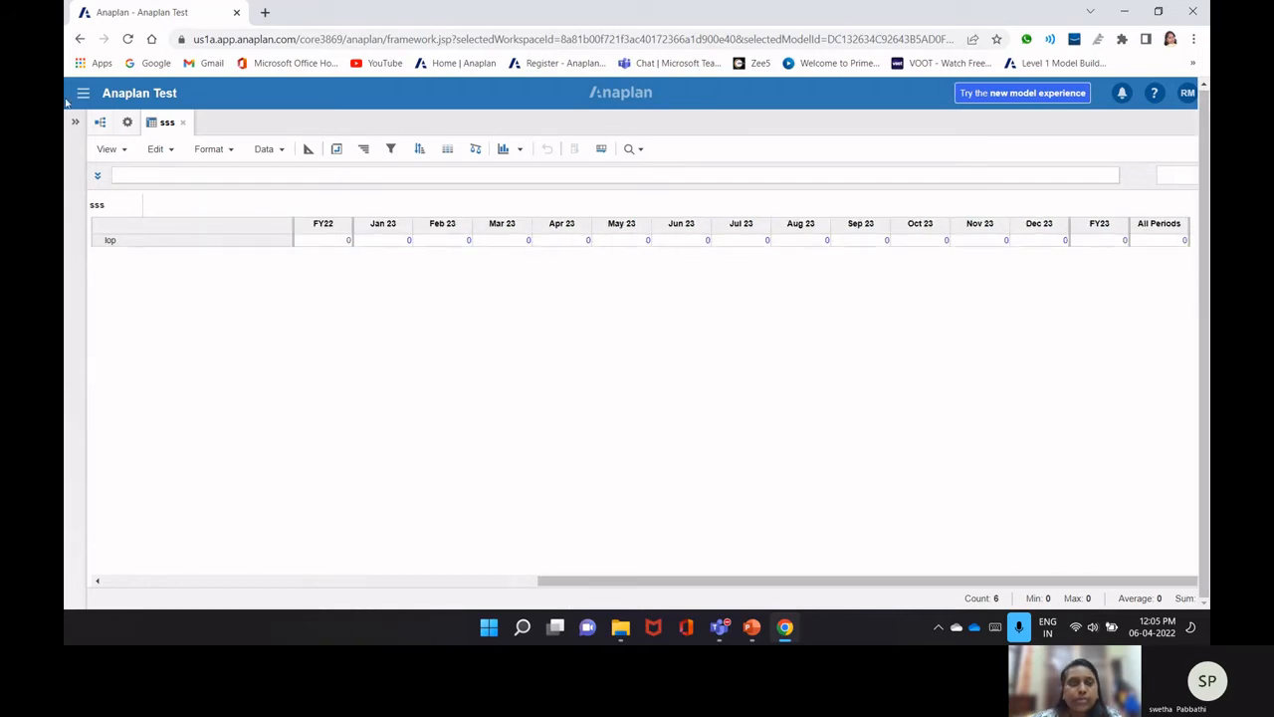
{"action": "left_click", "coordinate": [152, 240]}
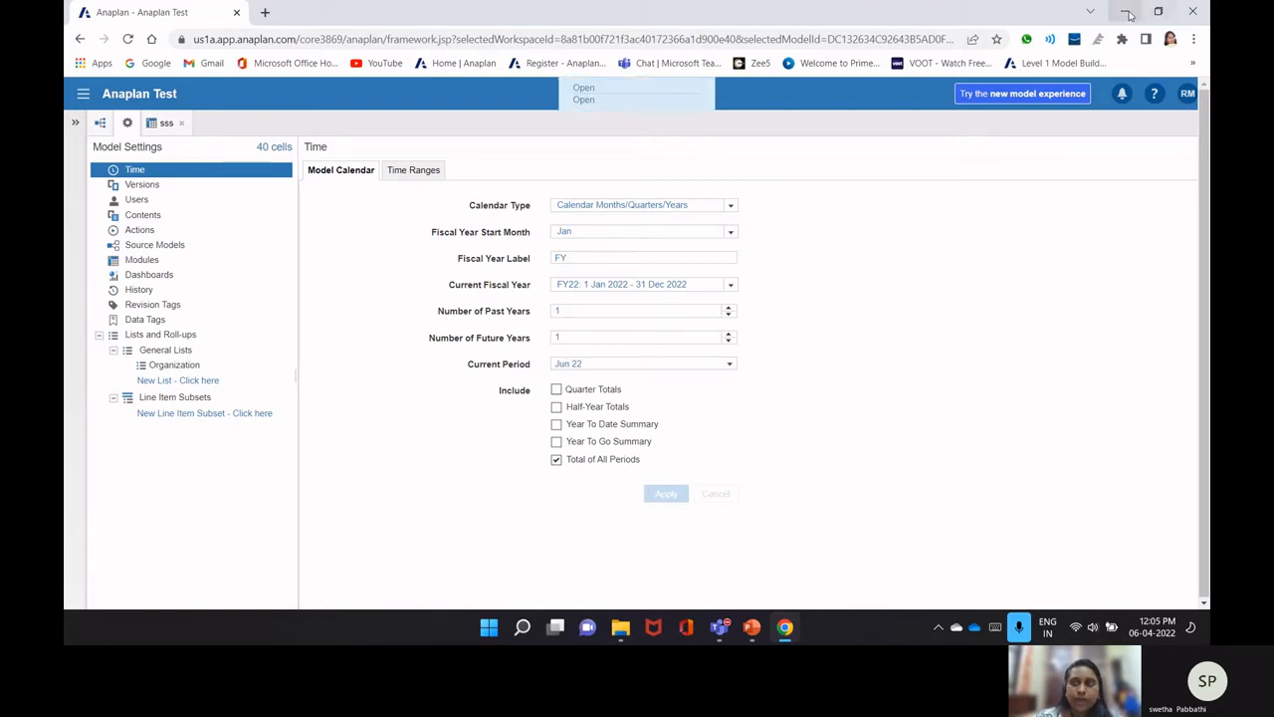
- Switch to the PowerPoint presentation to view the Version & Switchover slide
{"action": "left_click", "coordinate": [1124, 12]}
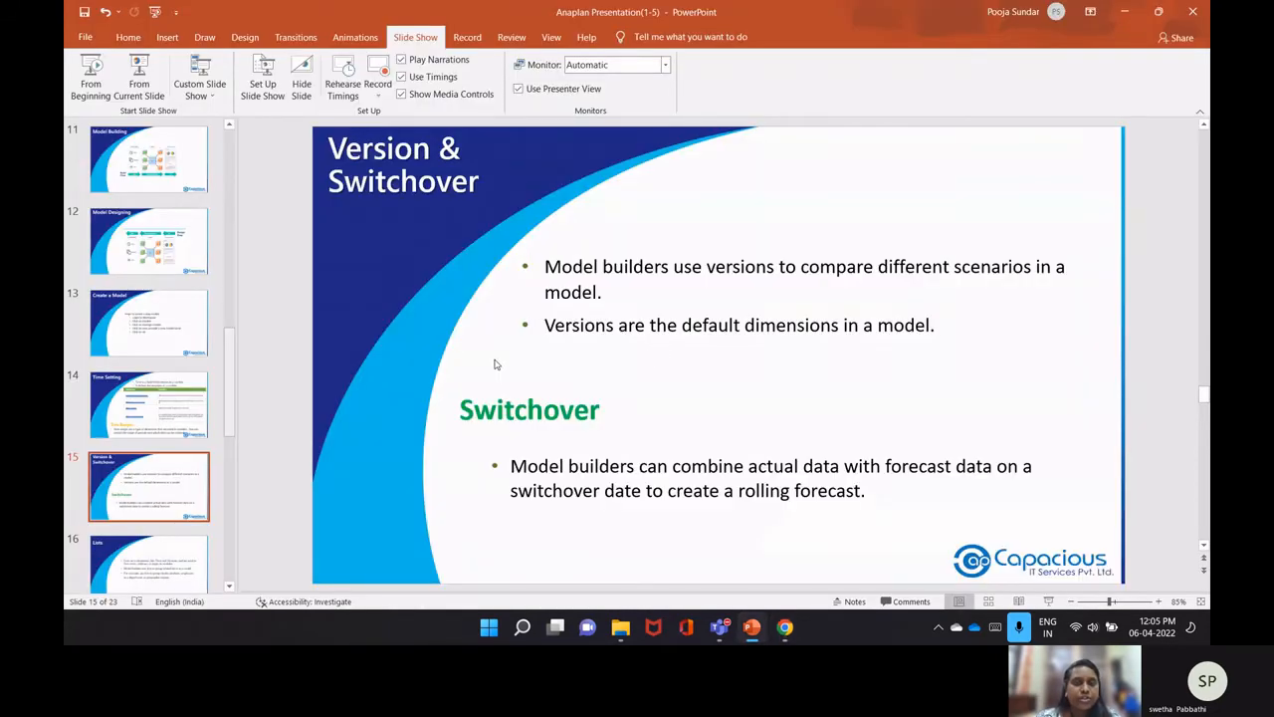
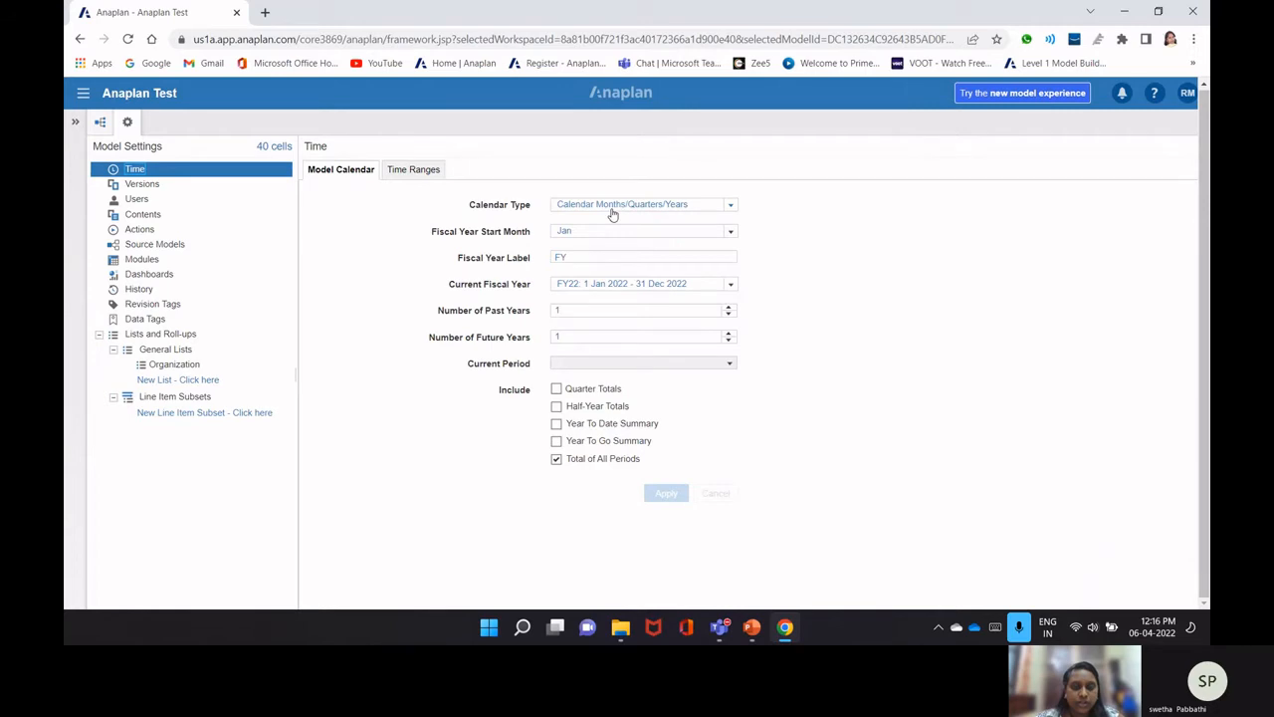
- Exclude Total of All Periods from the model calendar, then apply and confirm the change to the time settings
{"action": "left_click", "coordinate": [556, 459]}
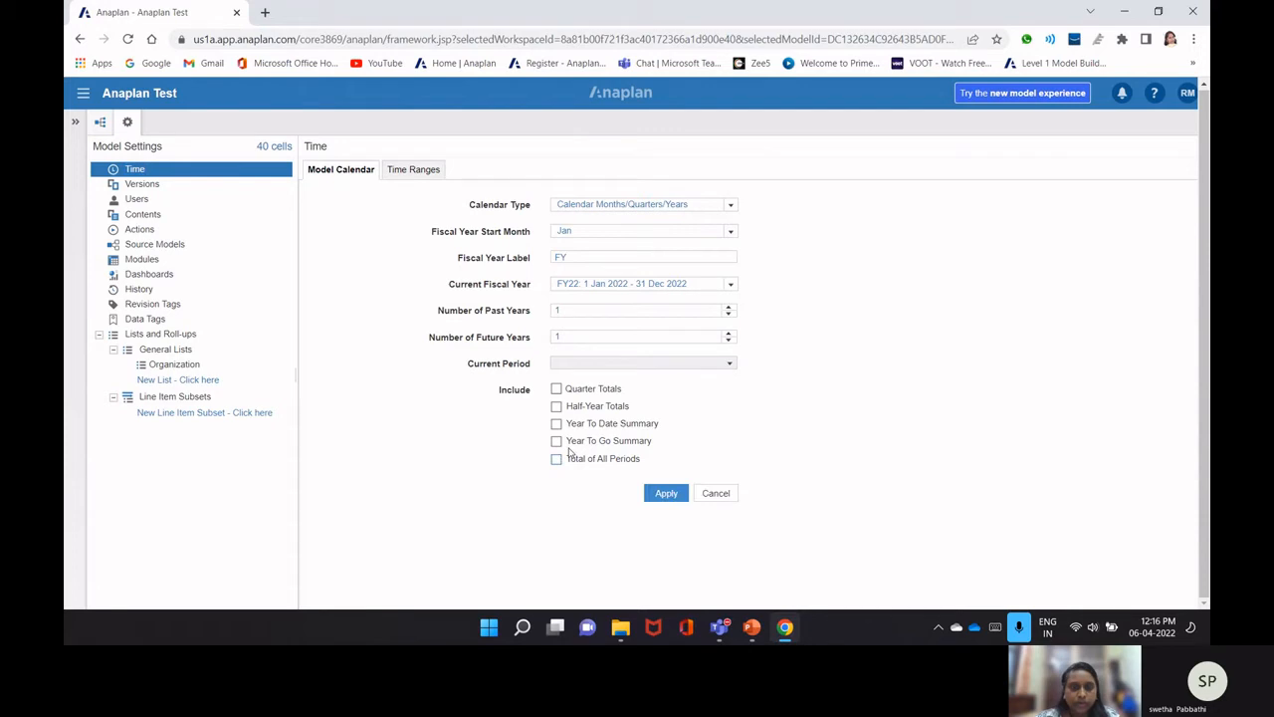
{"action": "left_click", "coordinate": [664, 492]}
{"action": "left_click", "coordinate": [910, 415]}
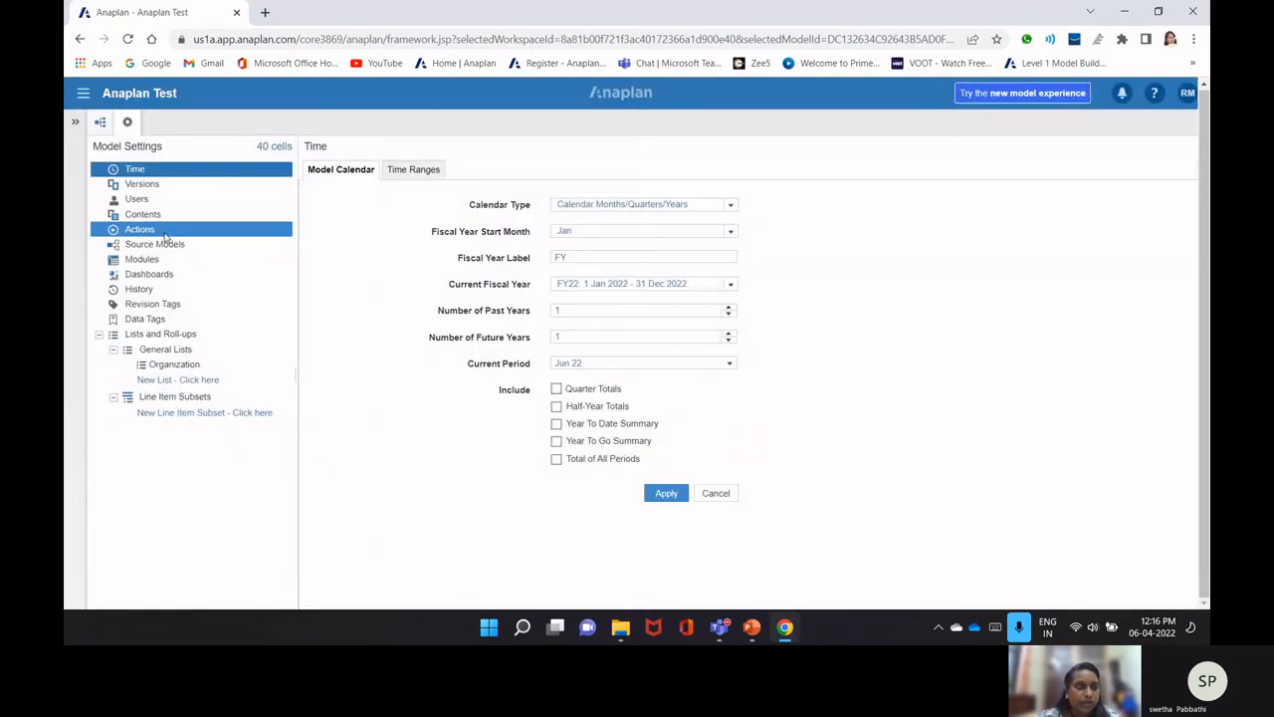
- Open the General Lists settings and enter G1 Region as the first list in a new insertion
{"action": "left_click", "coordinate": [154, 244]}
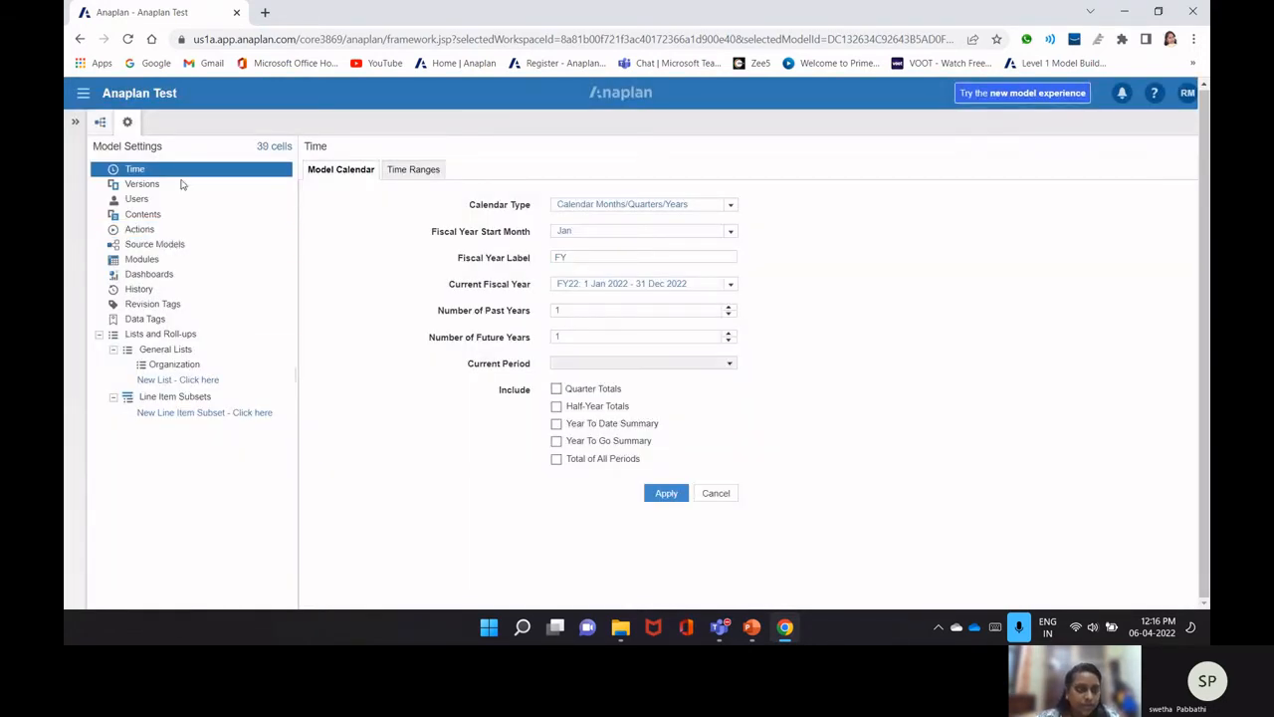
{"action": "left_click", "coordinate": [172, 320]}
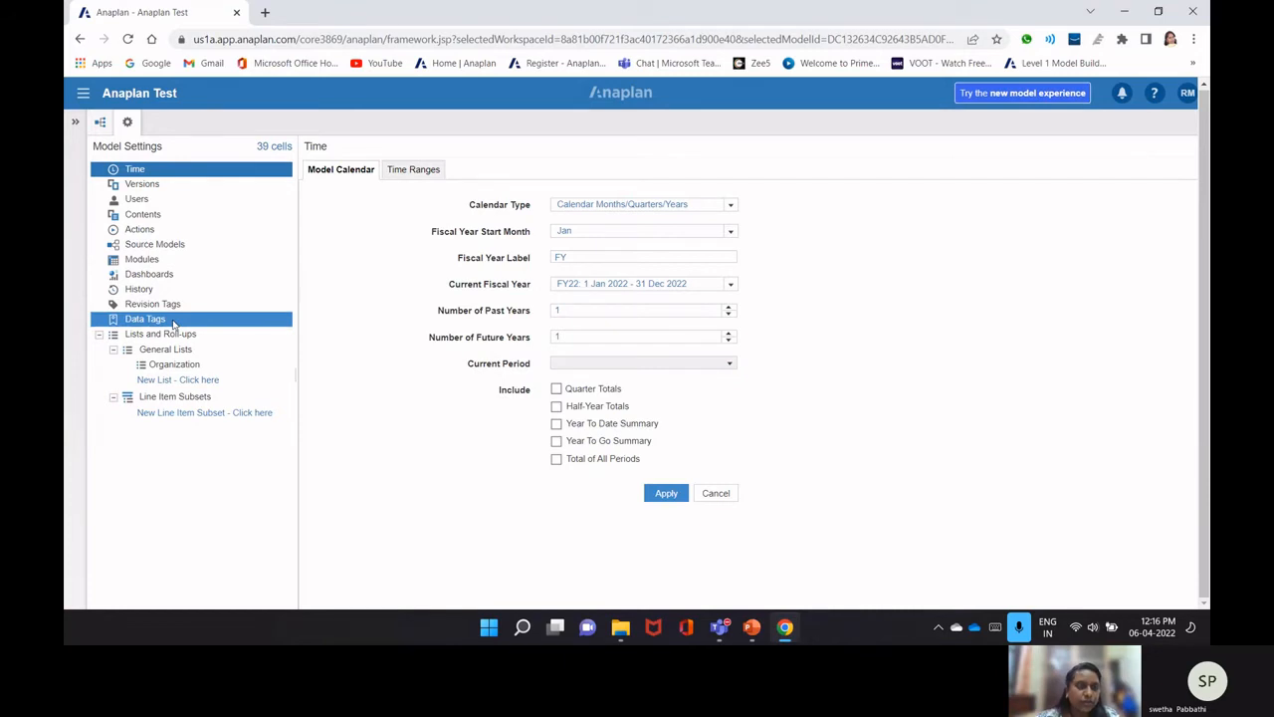
{"action": "left_click", "coordinate": [192, 350]}
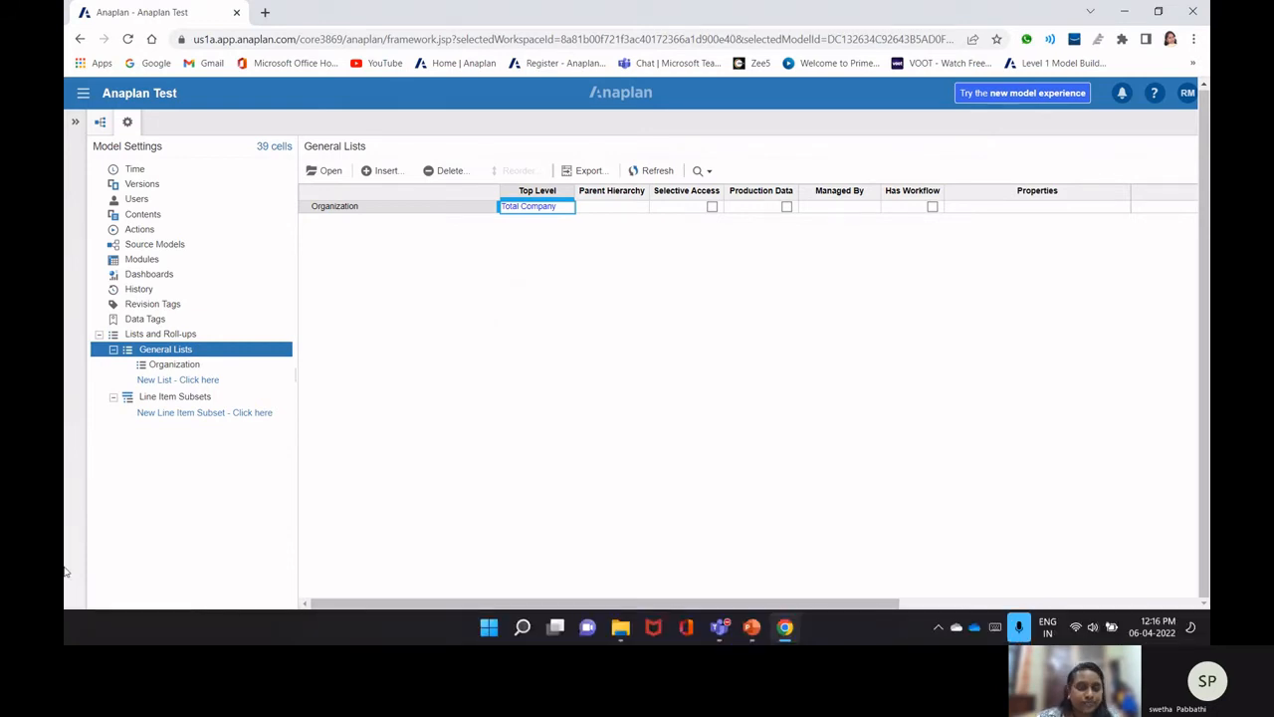
{"action": "left_click", "coordinate": [388, 173]}
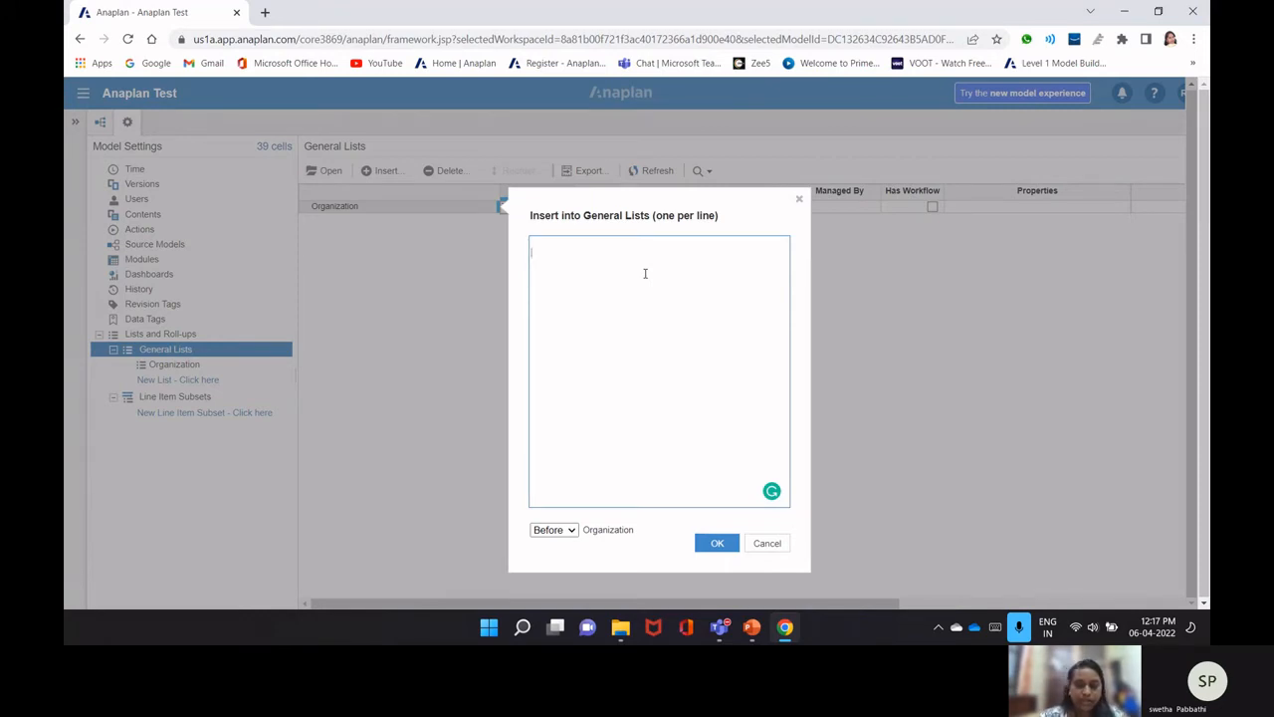
{"action": "type", "text": "G"}
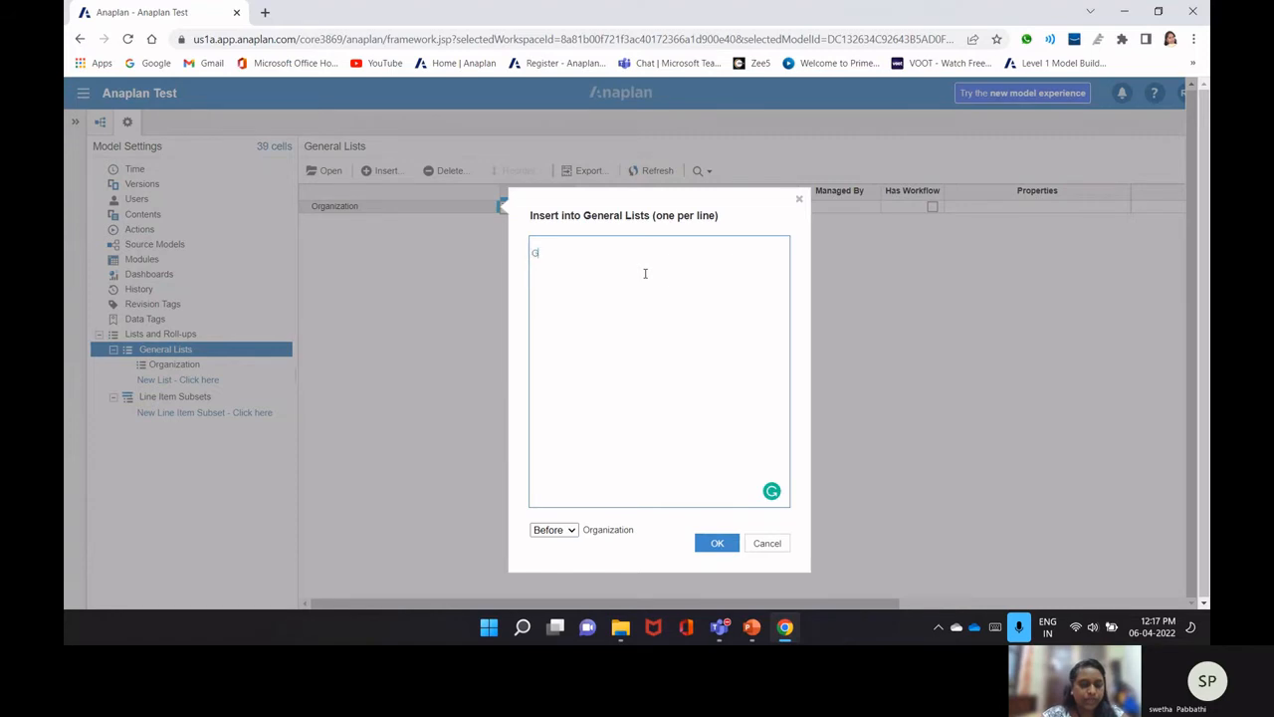
{"action": "type", "text": "1"}
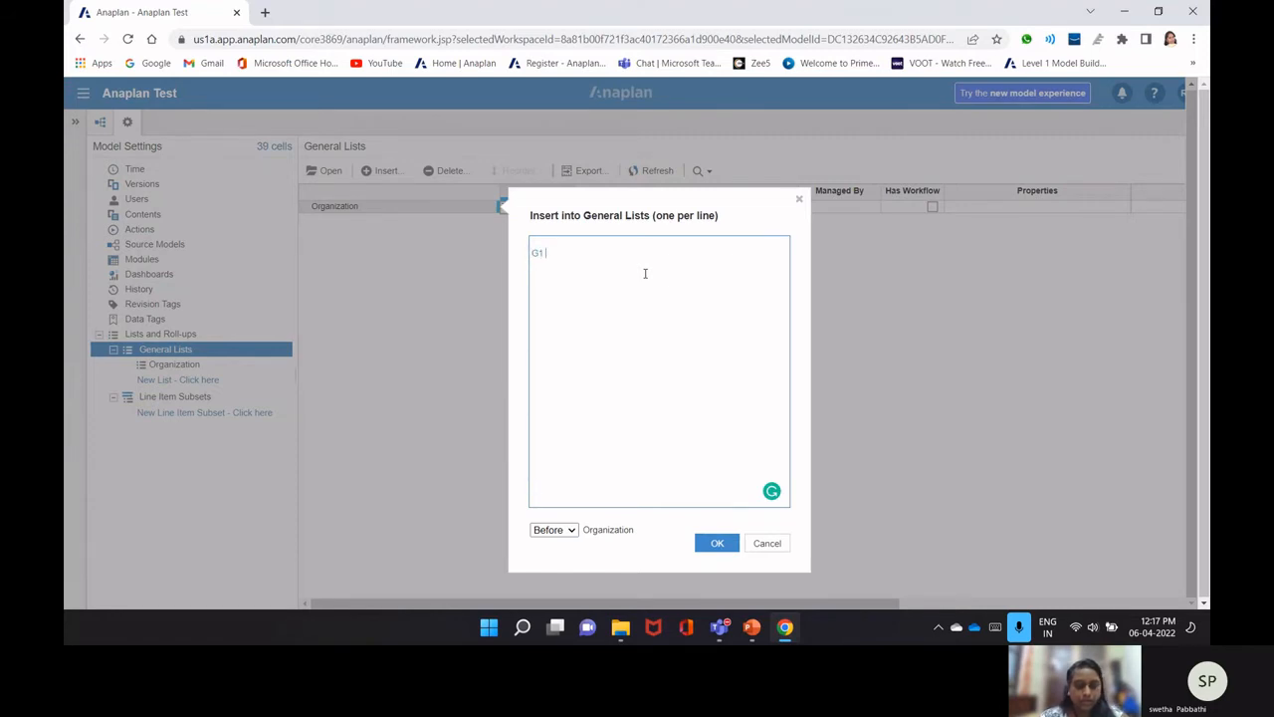
{"action": "type", "text": " Regio"}
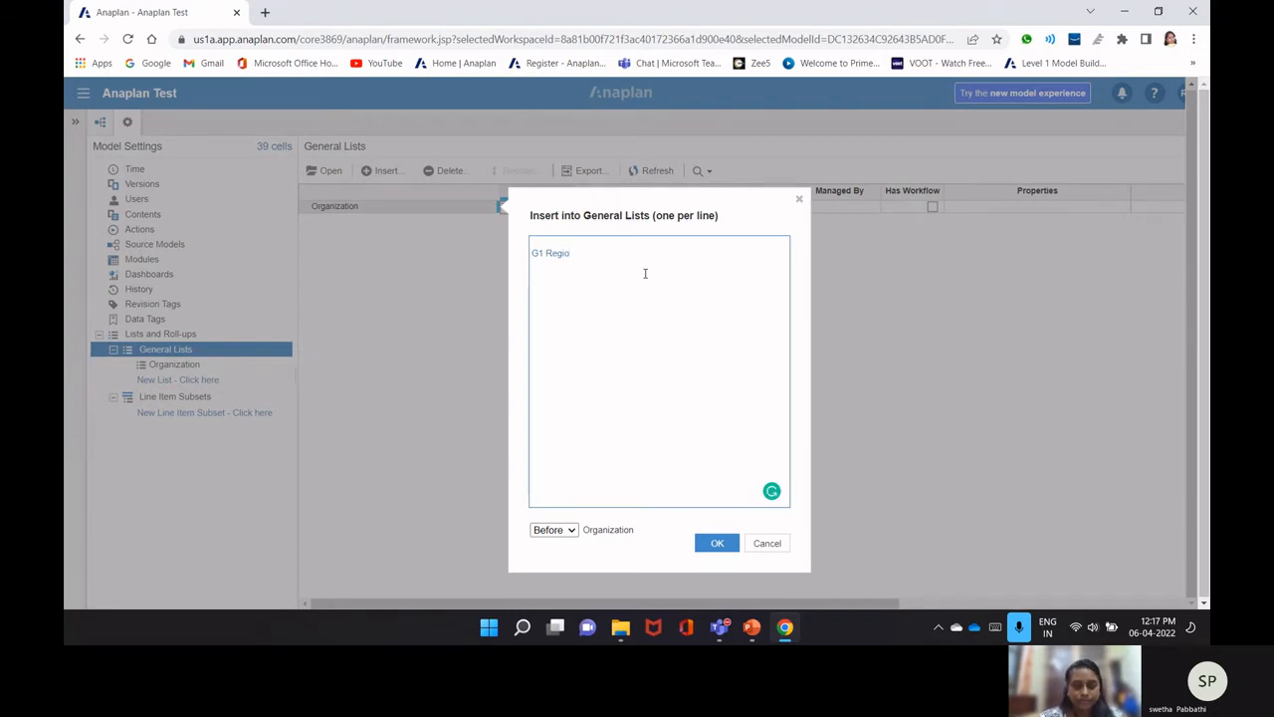
{"action": "type", "text": "n"}
- Add G2 Country and G3 Location on separate lines below G1 Region in the lists being inserted
{"action": "key", "text": "Return"}
{"action": "type", "text": "G2"}
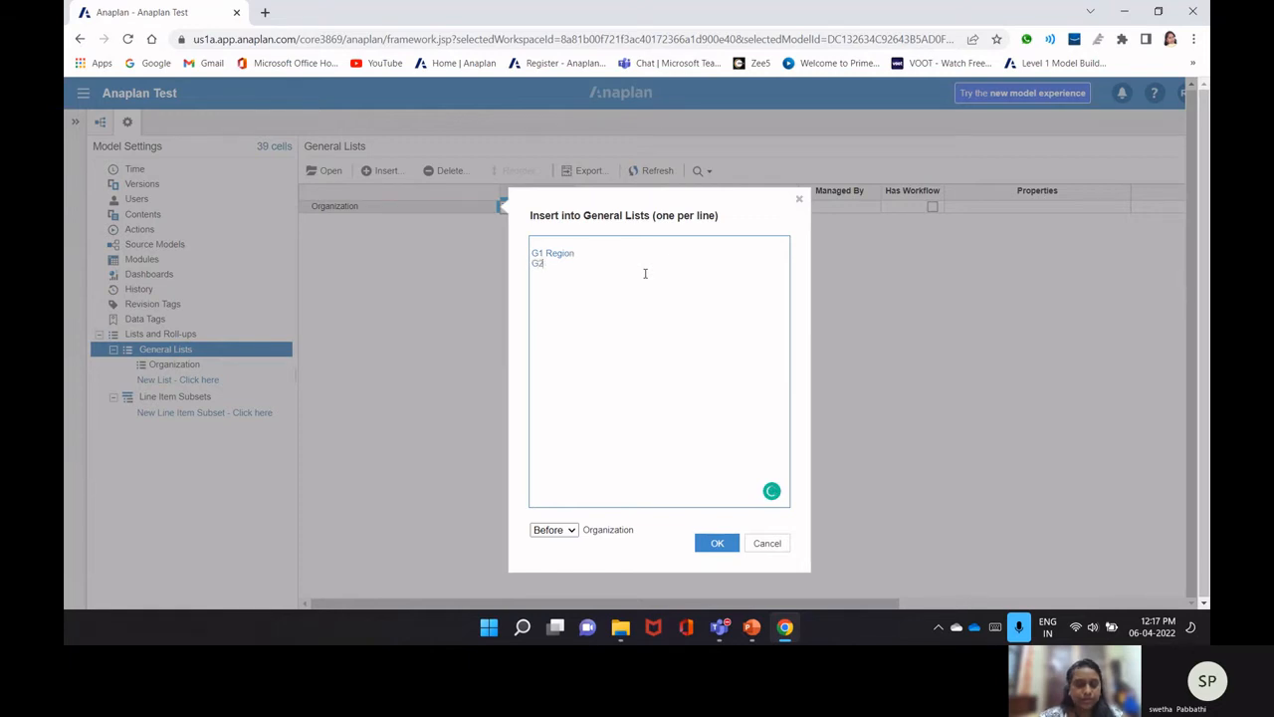
{"action": "type", "text": " co"}
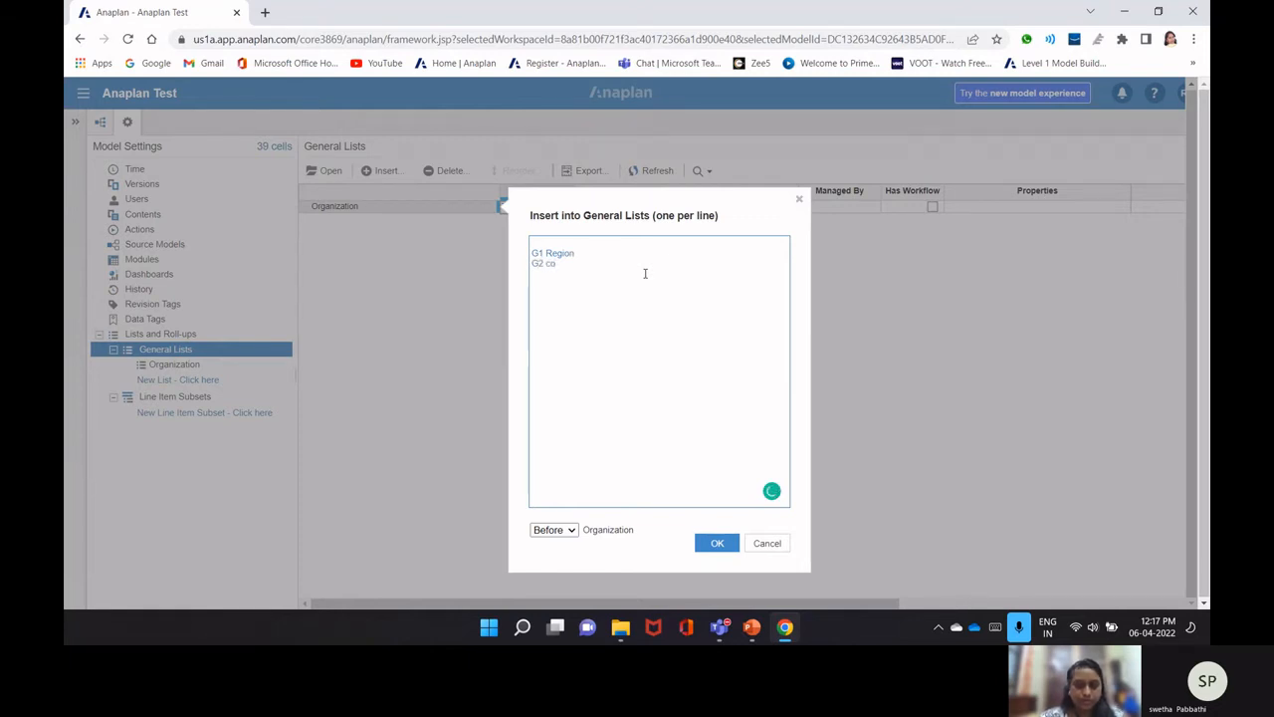
{"action": "key", "text": "BackSpace"}
{"action": "key", "text": "BackSpace"}
{"action": "type", "text": "Country "}
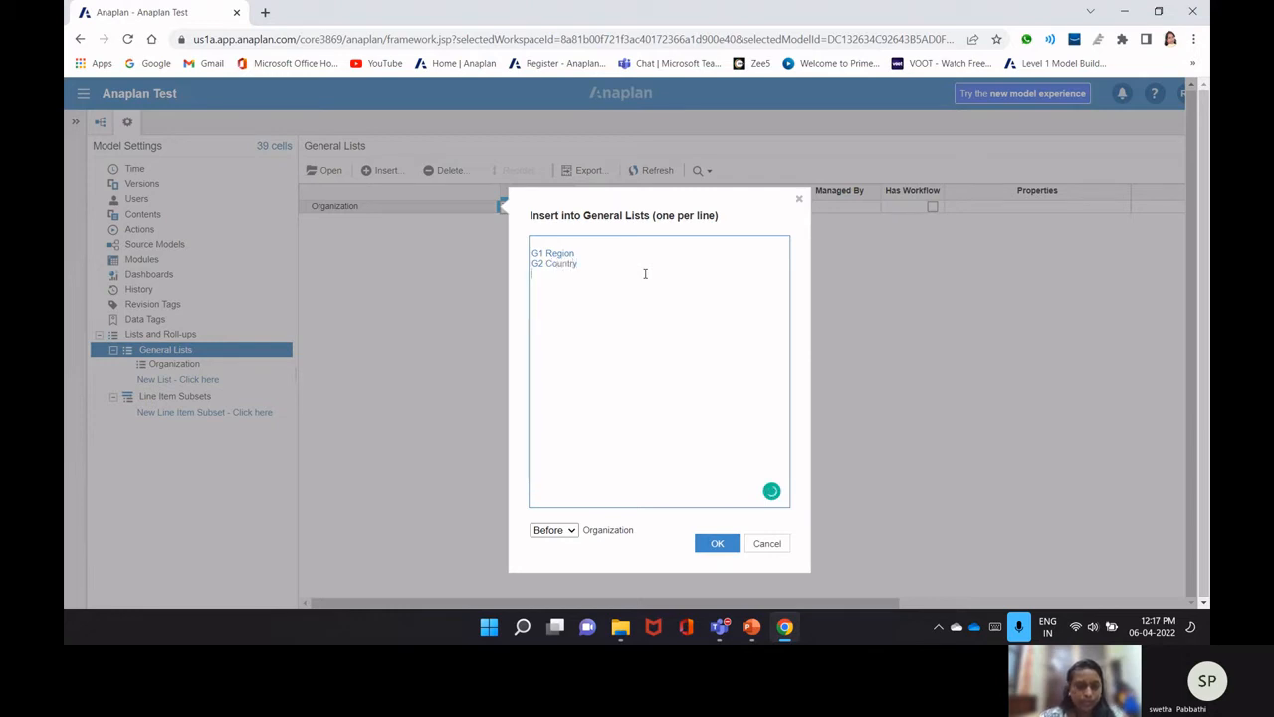
{"action": "type", "text": "G3"}
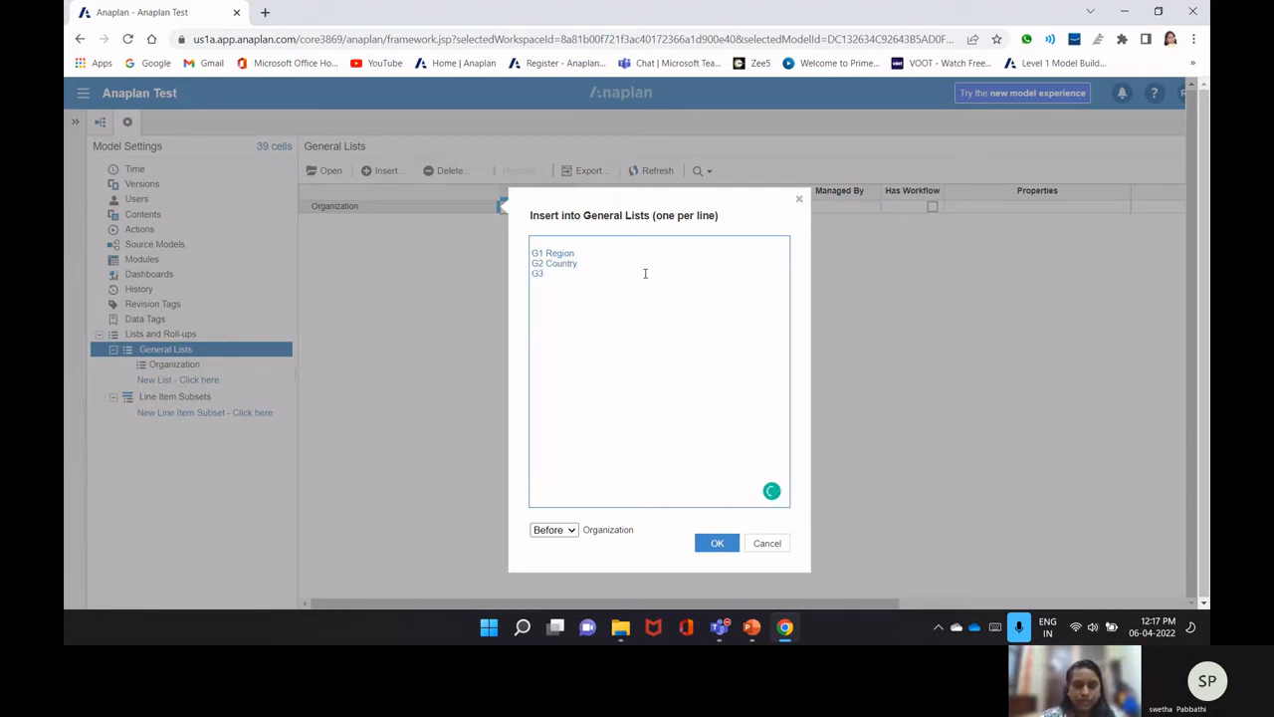
{"action": "type", "text": " Location"}
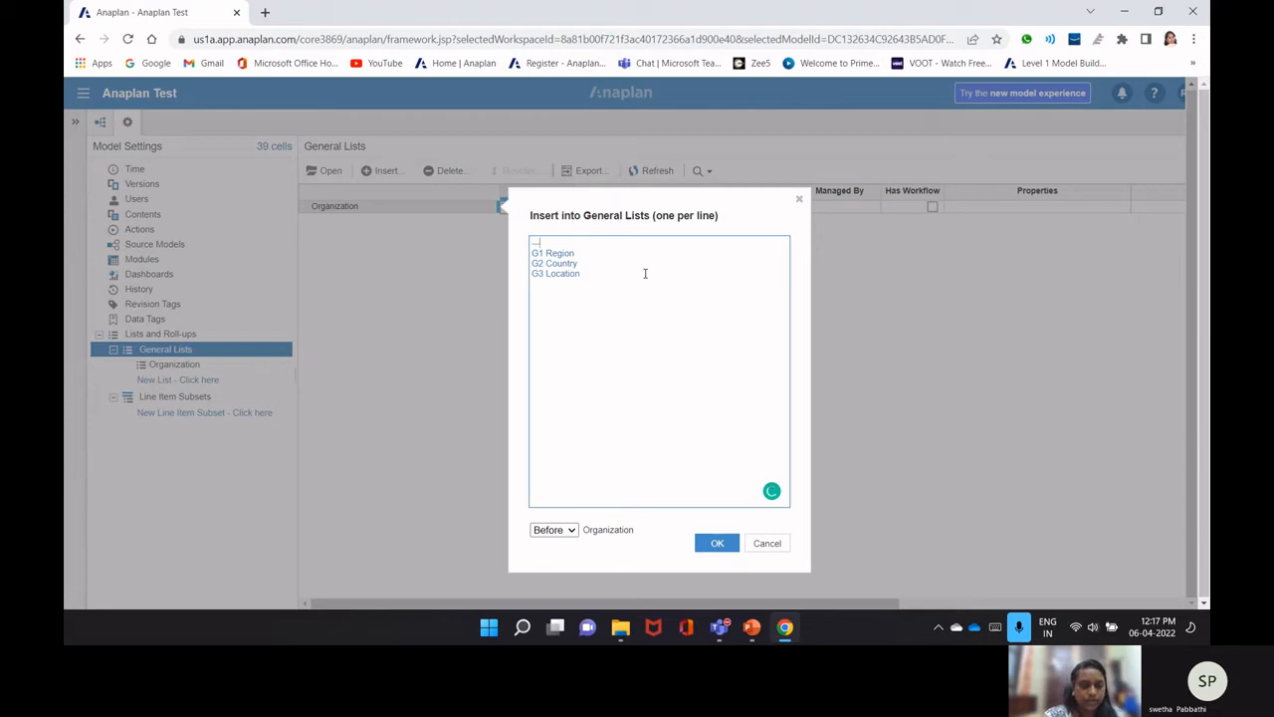
- Enter the heading ---Geographic Hierarchies--- on the line above G1 Region, correcting the spelling of Hierarchies
{"action": "type", "text": "Geogr"}
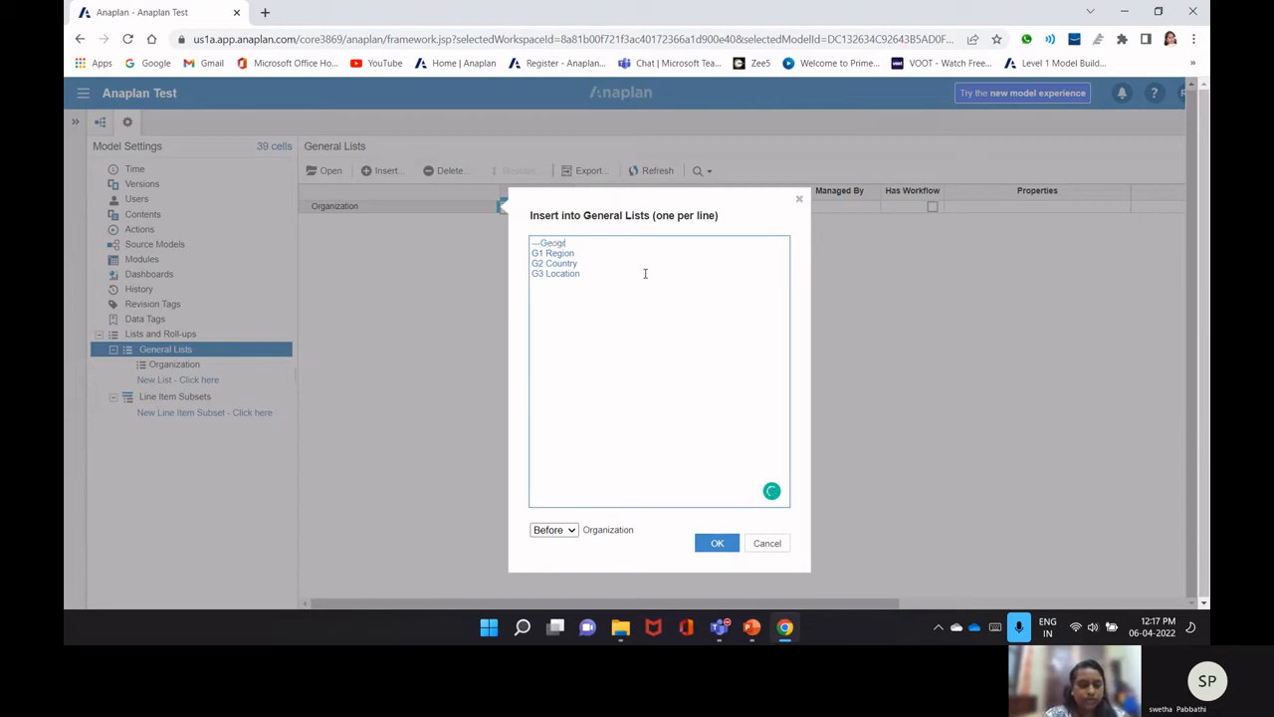
{"action": "type", "text": "aphi"}
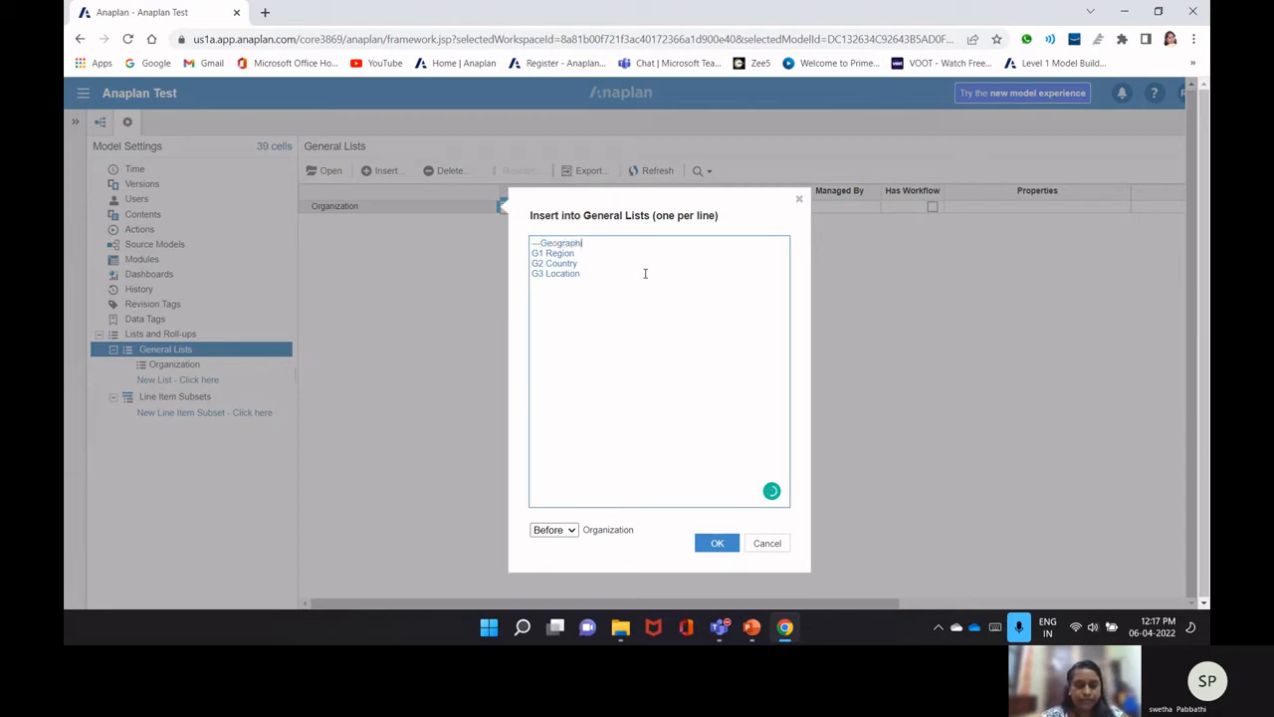
{"action": "type", "text": "c"}
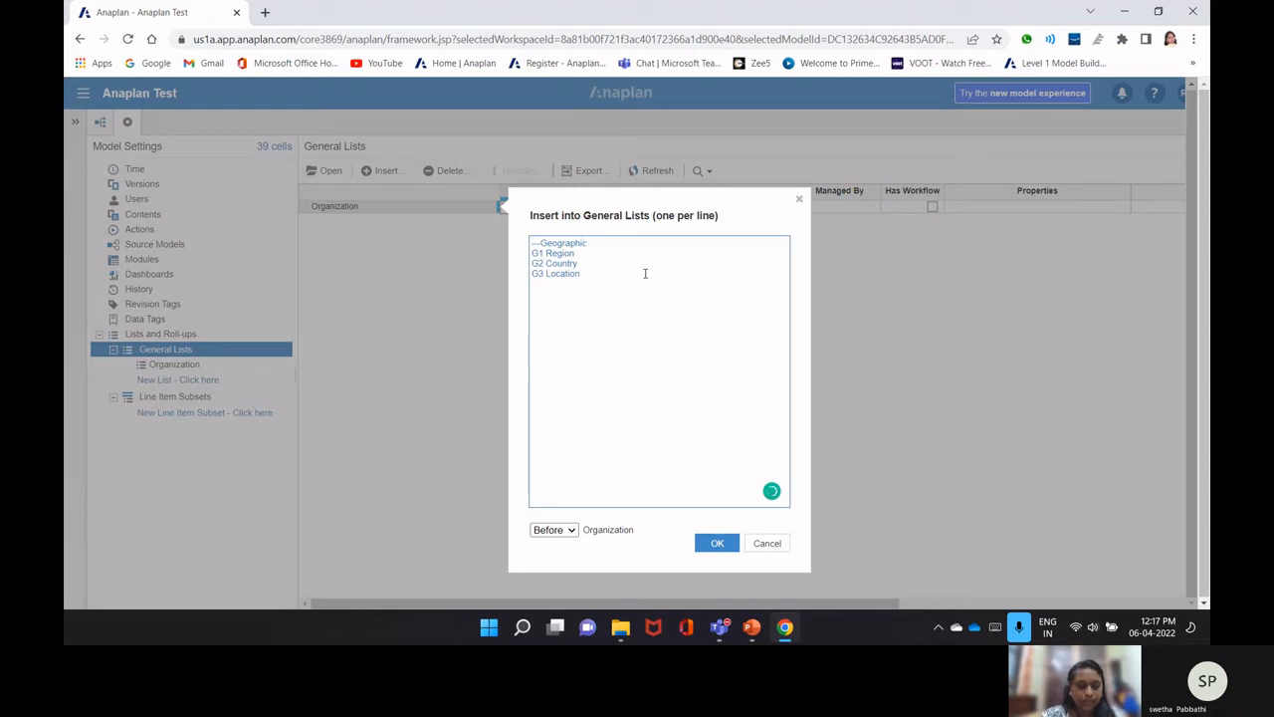
{"action": "type", "text": " Hire"}
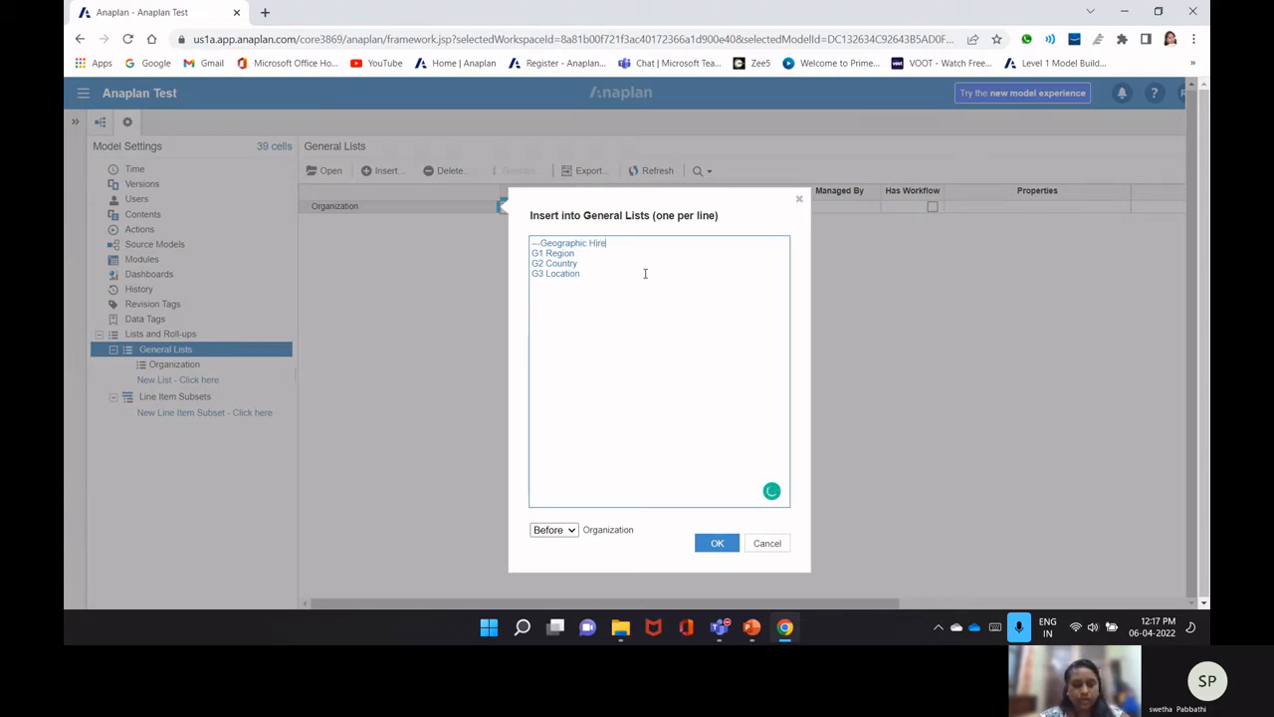
{"action": "type", "text": "archies"}
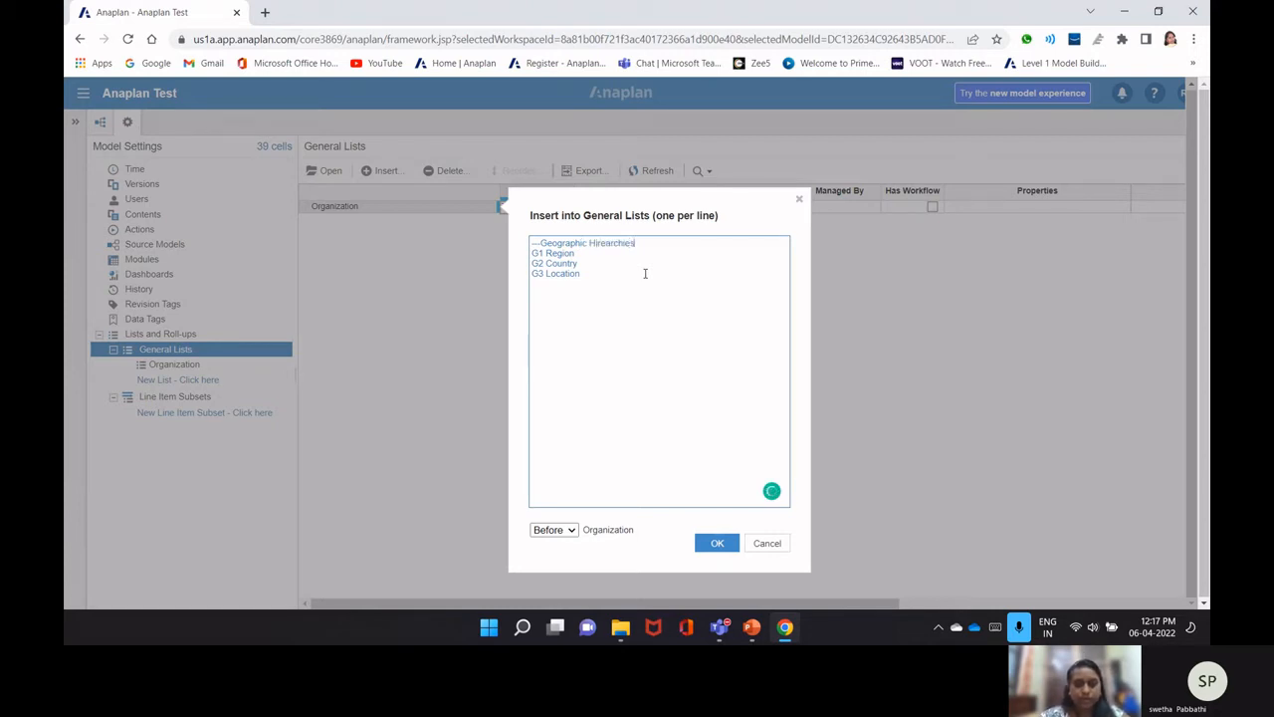
{"action": "type", "text": "---"}
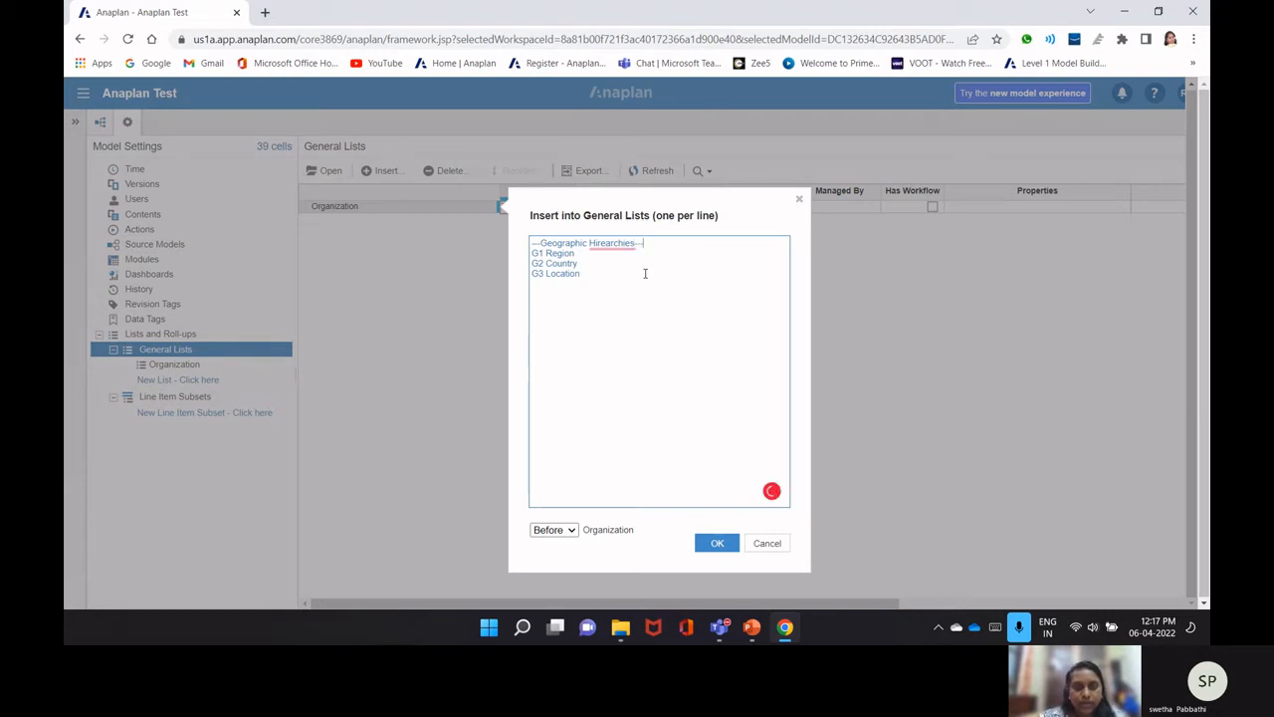
{"action": "right_click", "coordinate": [610, 254]}
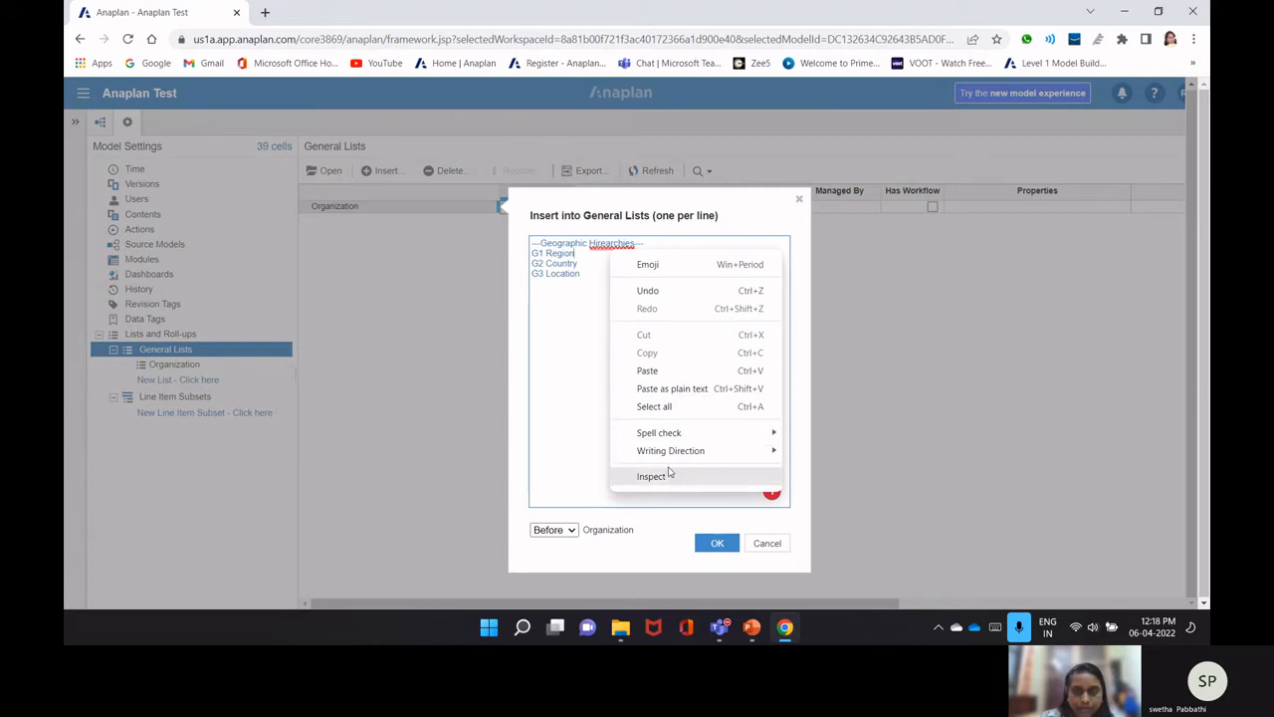
{"action": "left_click", "coordinate": [612, 245]}
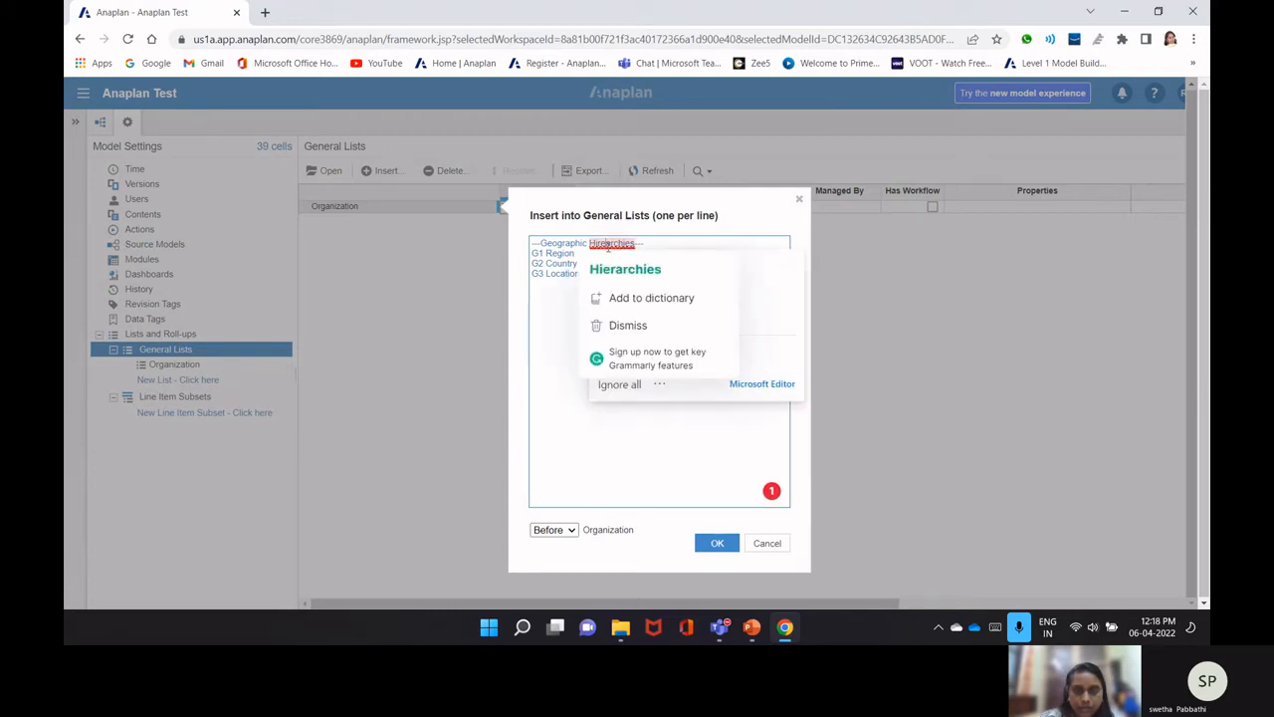
{"action": "left_click", "coordinate": [639, 270]}
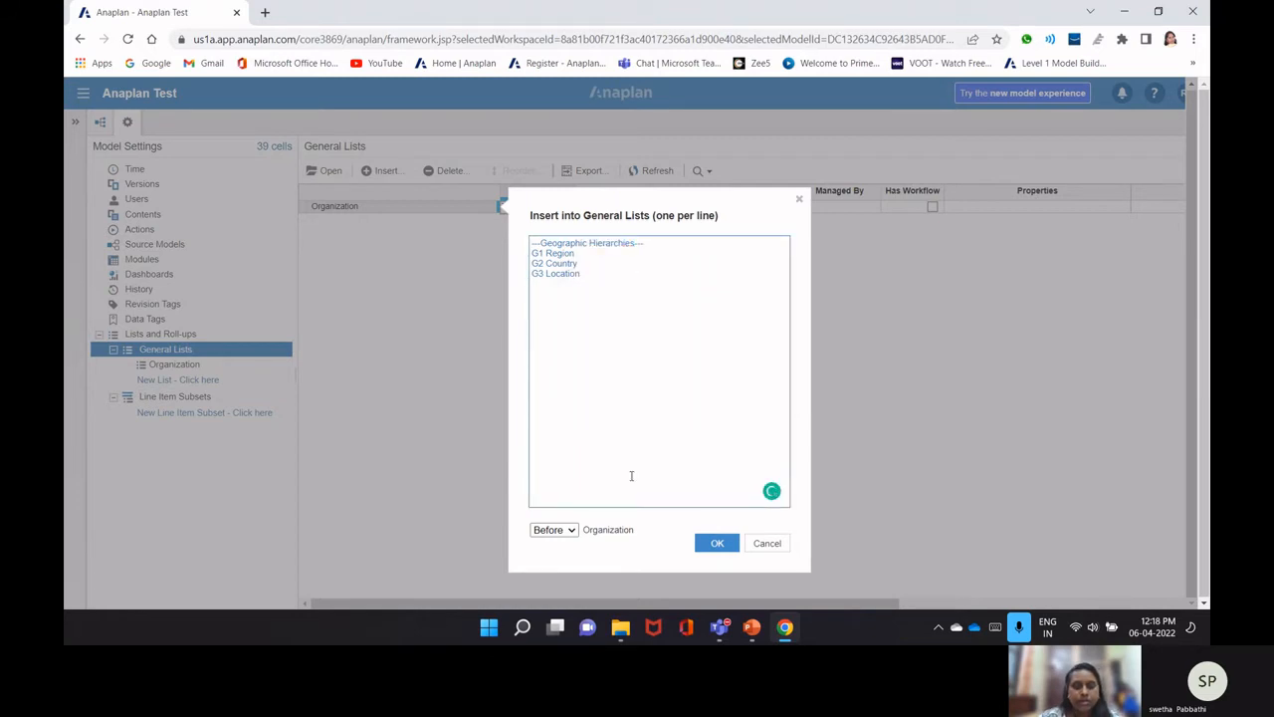
- Set the insert position to End and insert the geographic heading and its three lists into General Lists
{"action": "left_click", "coordinate": [563, 530]}
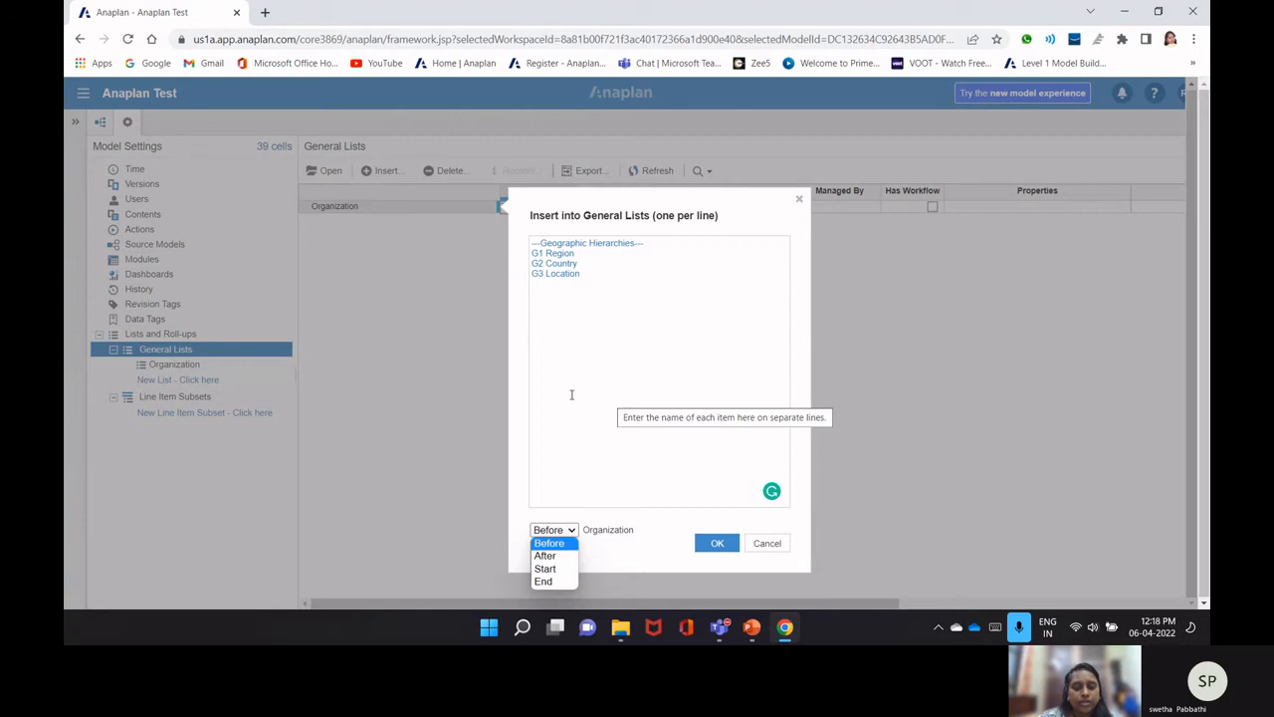
{"action": "left_click", "coordinate": [559, 582]}
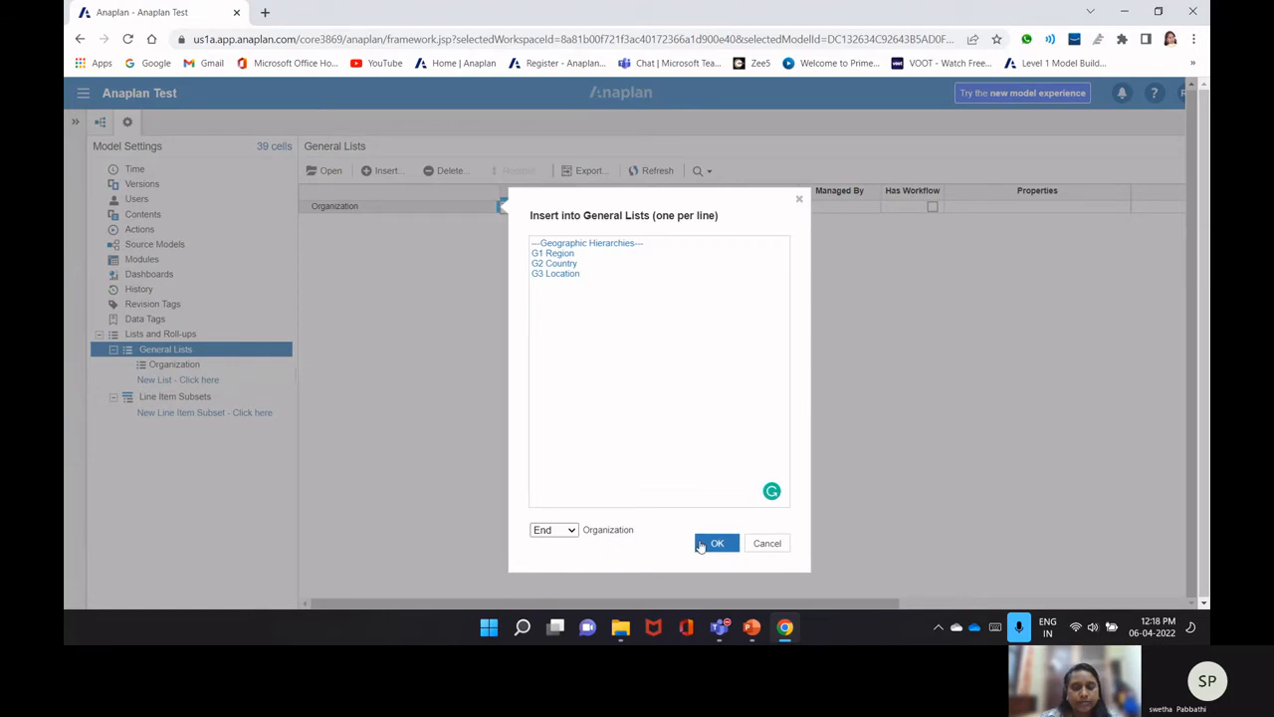
{"action": "left_click", "coordinate": [702, 545]}
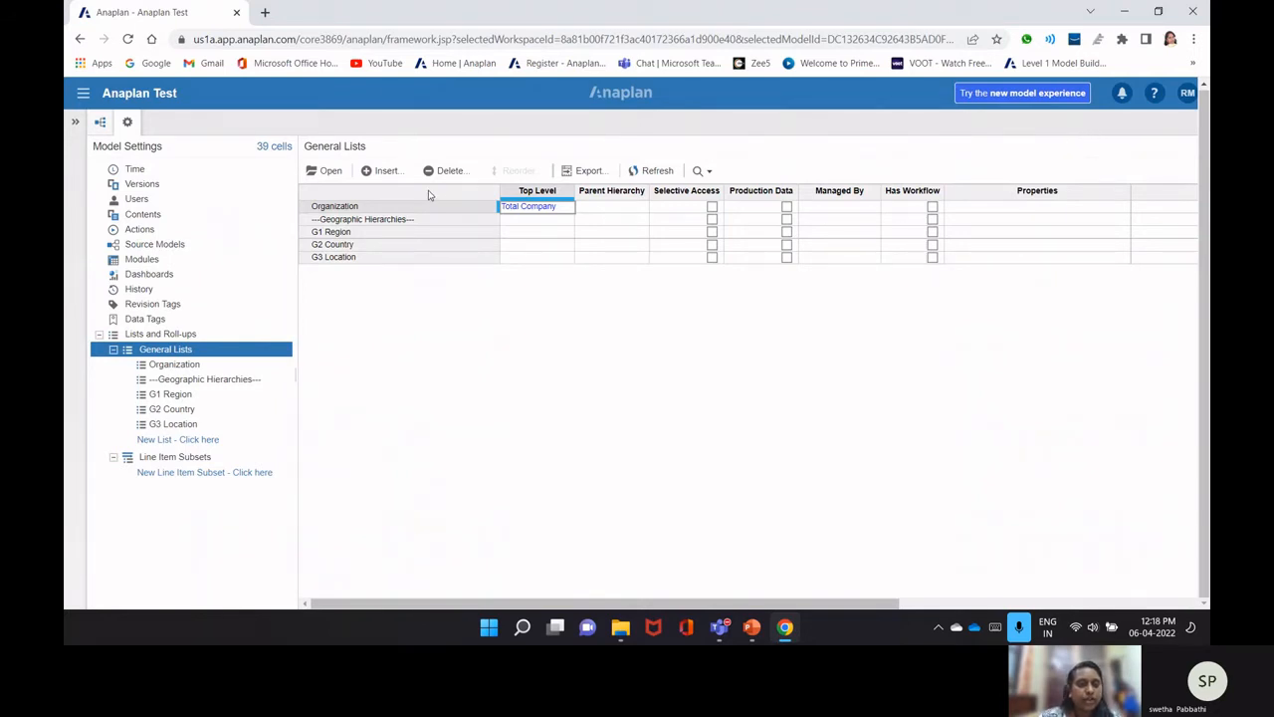
- Start a new insertion into General Lists and enter the heading ---Product Hierarchies--- on its first line
{"action": "left_click", "coordinate": [384, 170]}
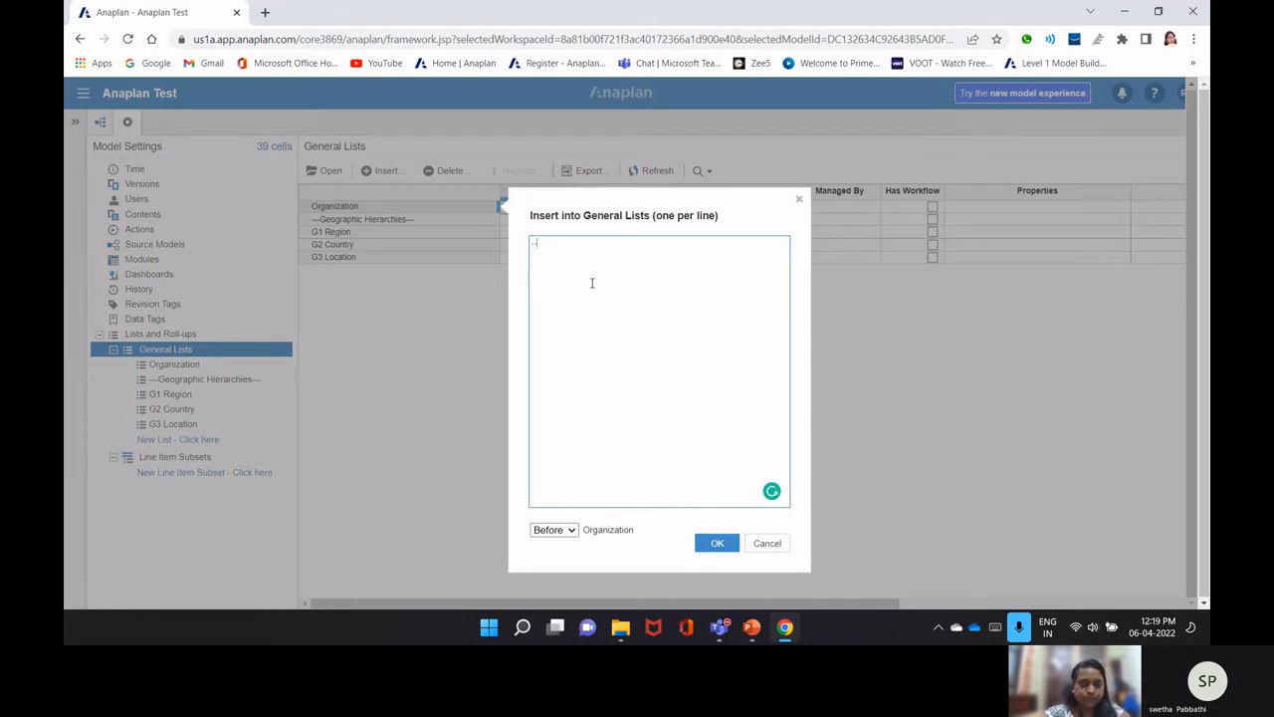
{"action": "type", "text": "--Product H"}
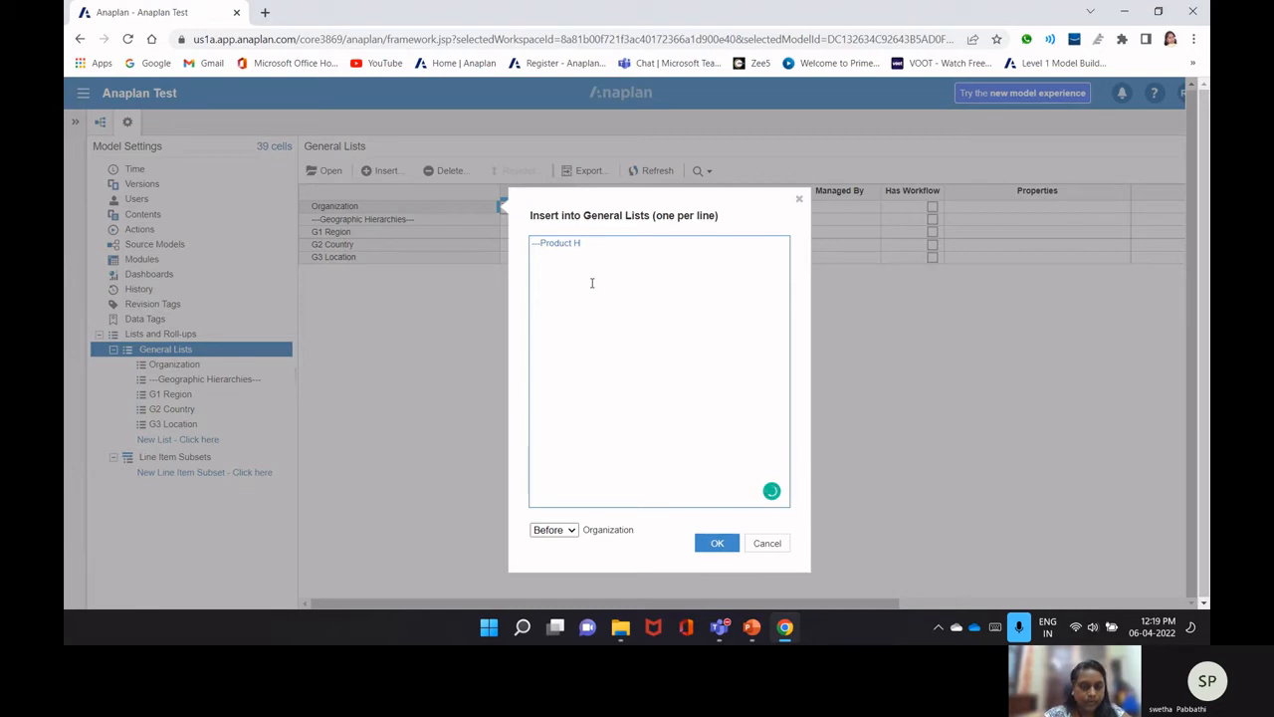
{"action": "type", "text": "ierarchies"}
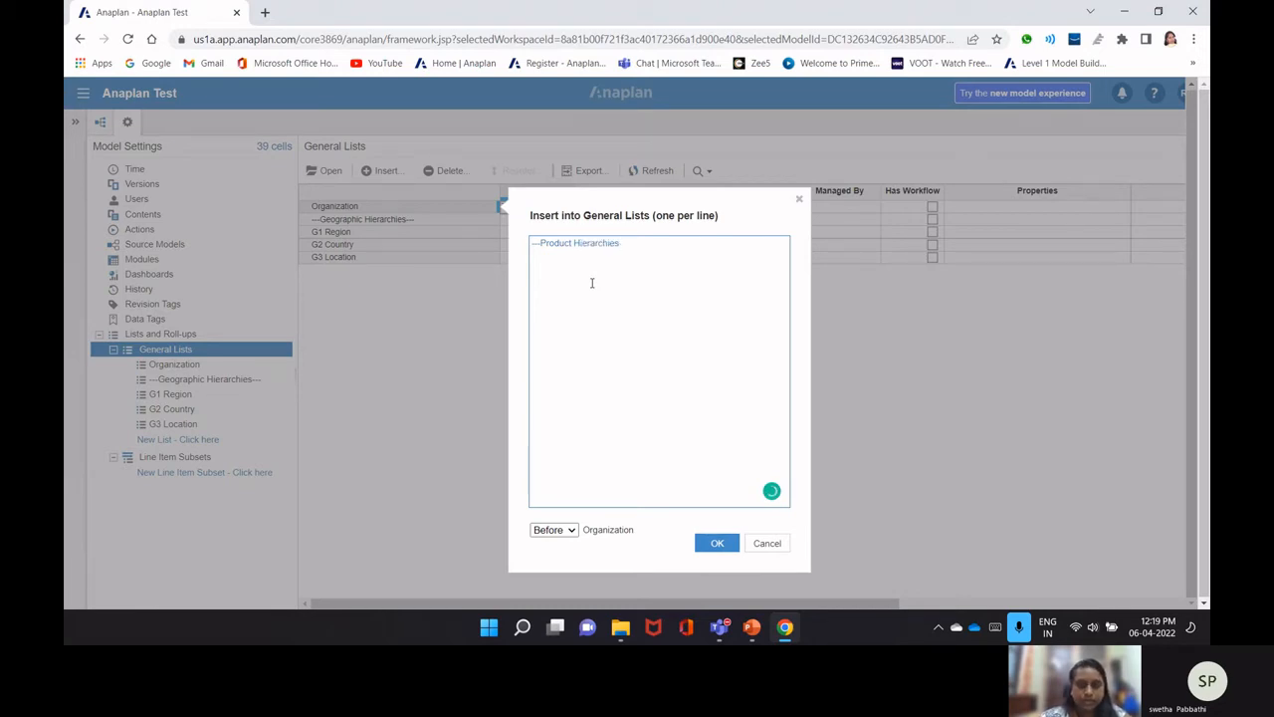
{"action": "type", "text": "---"}
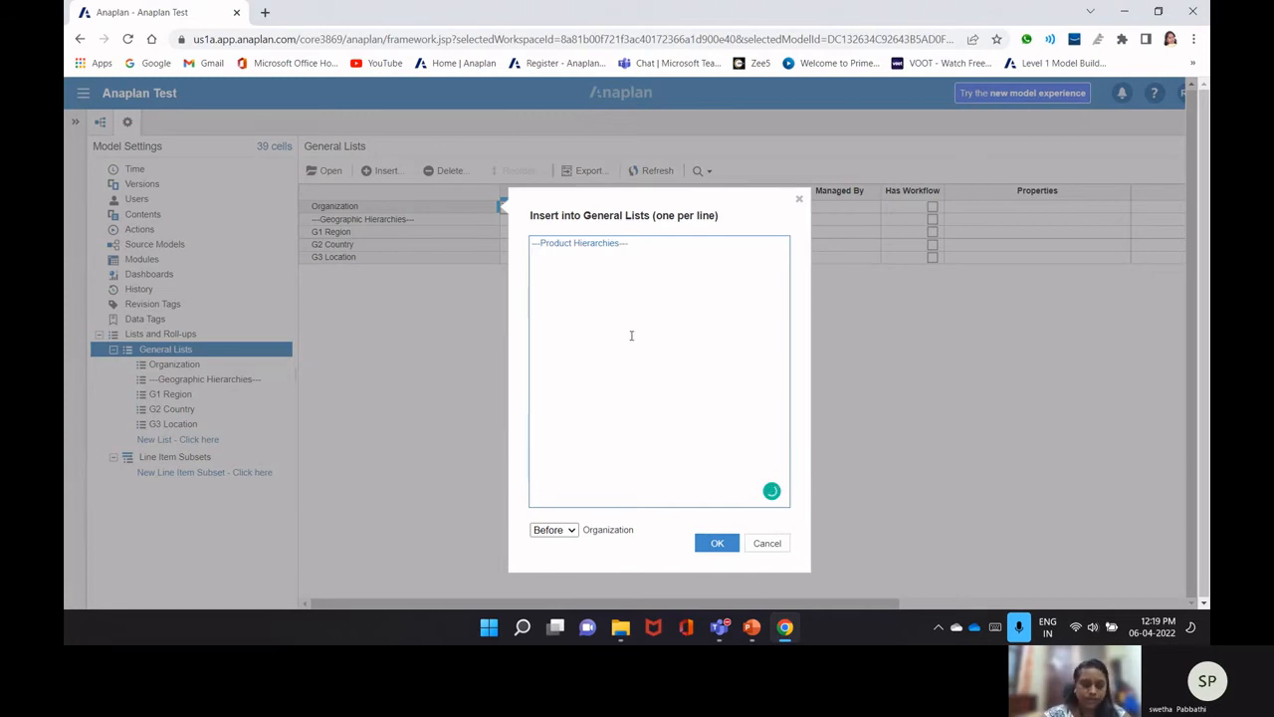
- Add P1 Product Families and P2 Product on separate lines below the ---Product Hierarchies--- heading
{"action": "key", "text": "Return"}
{"action": "type", "text": "P1 "}
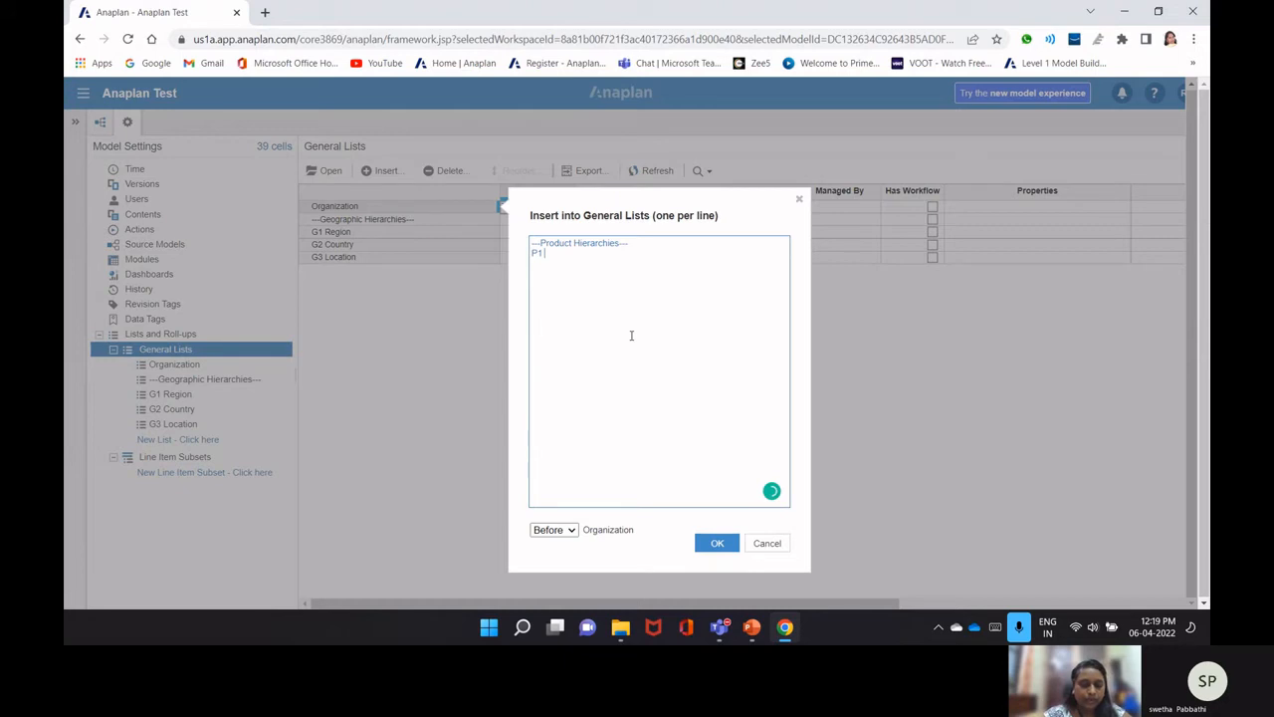
{"action": "type", "text": "Produ"}
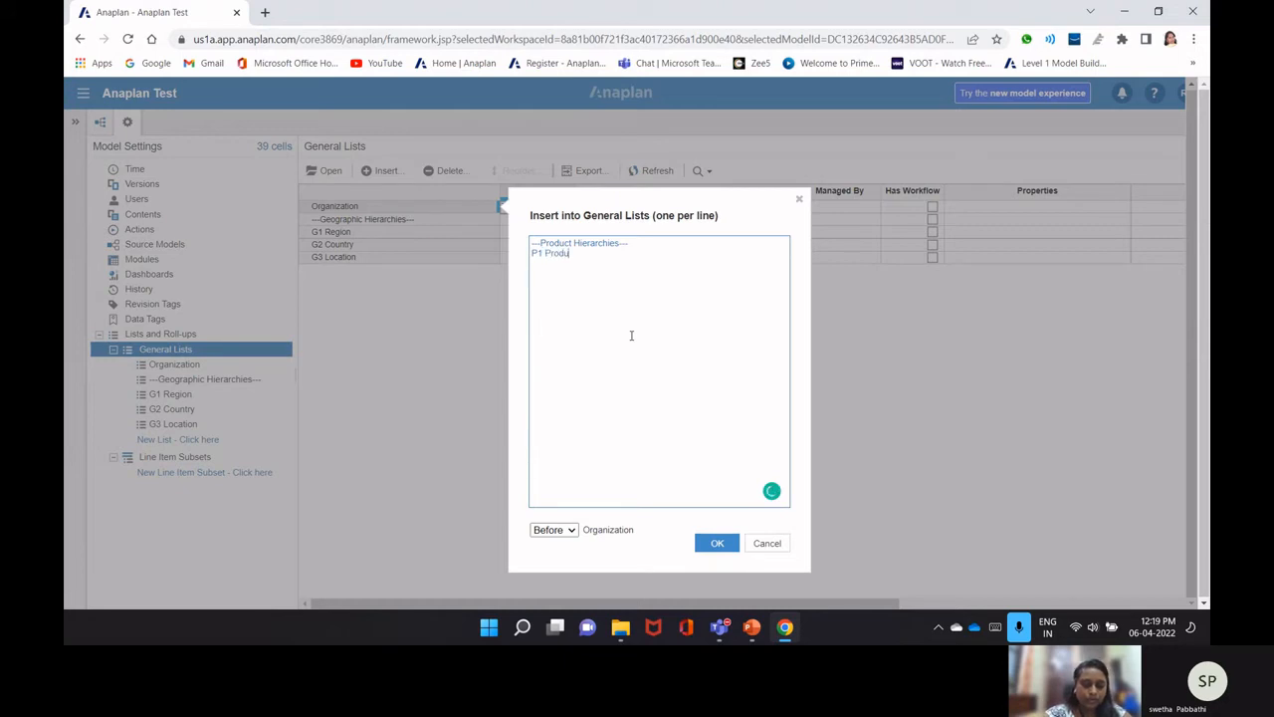
{"action": "type", "text": "ct Families"}
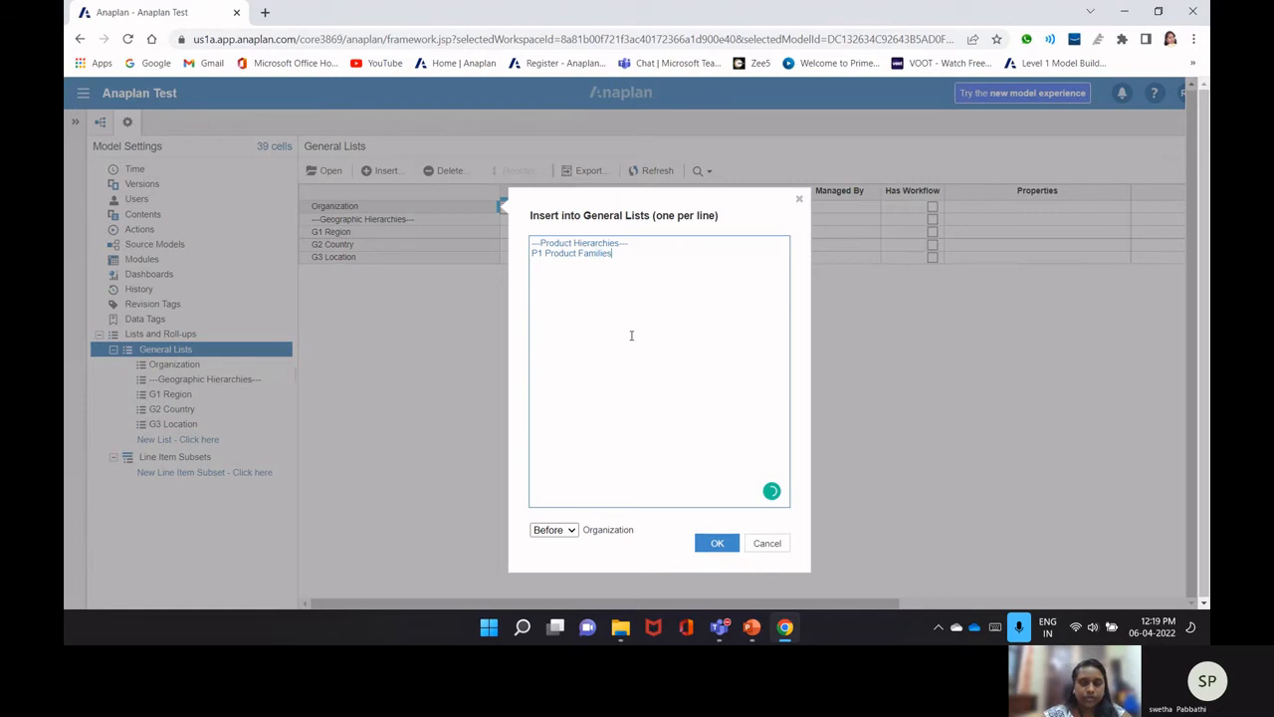
{"action": "key", "text": "Return"}
{"action": "type", "text": "P2"}
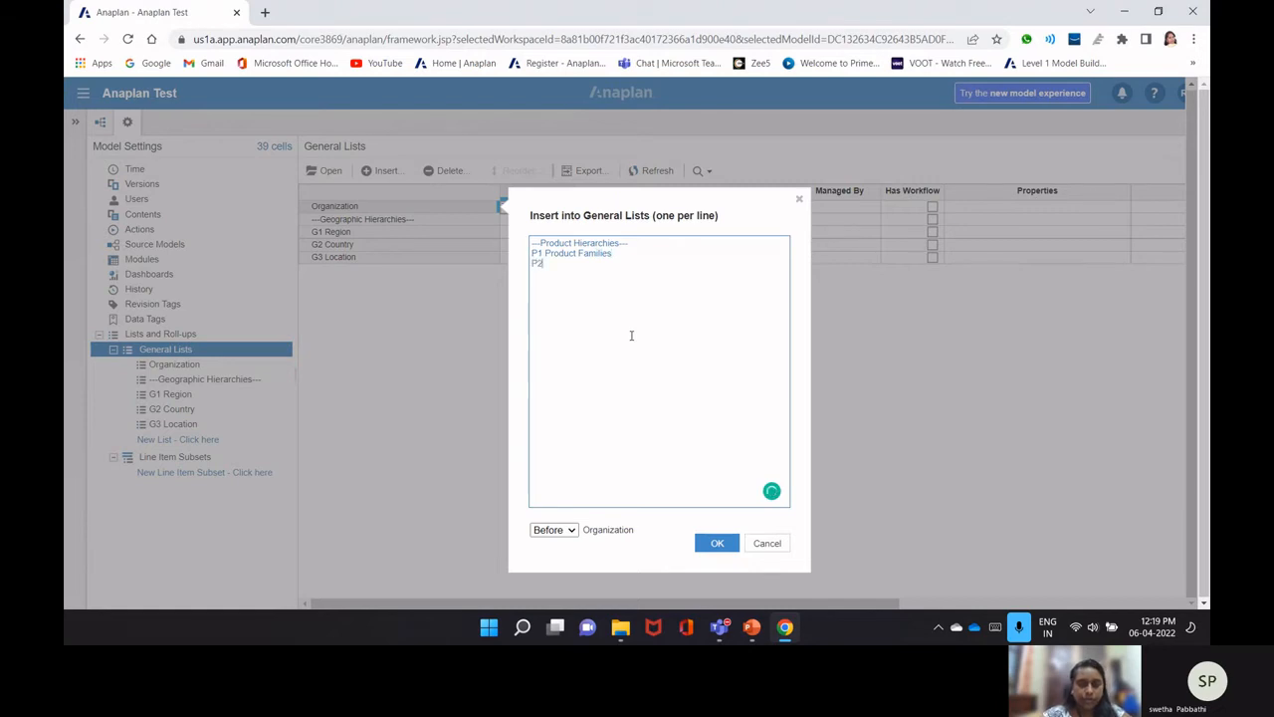
{"action": "type", "text": " Product"}
{"action": "key", "text": "Return"}
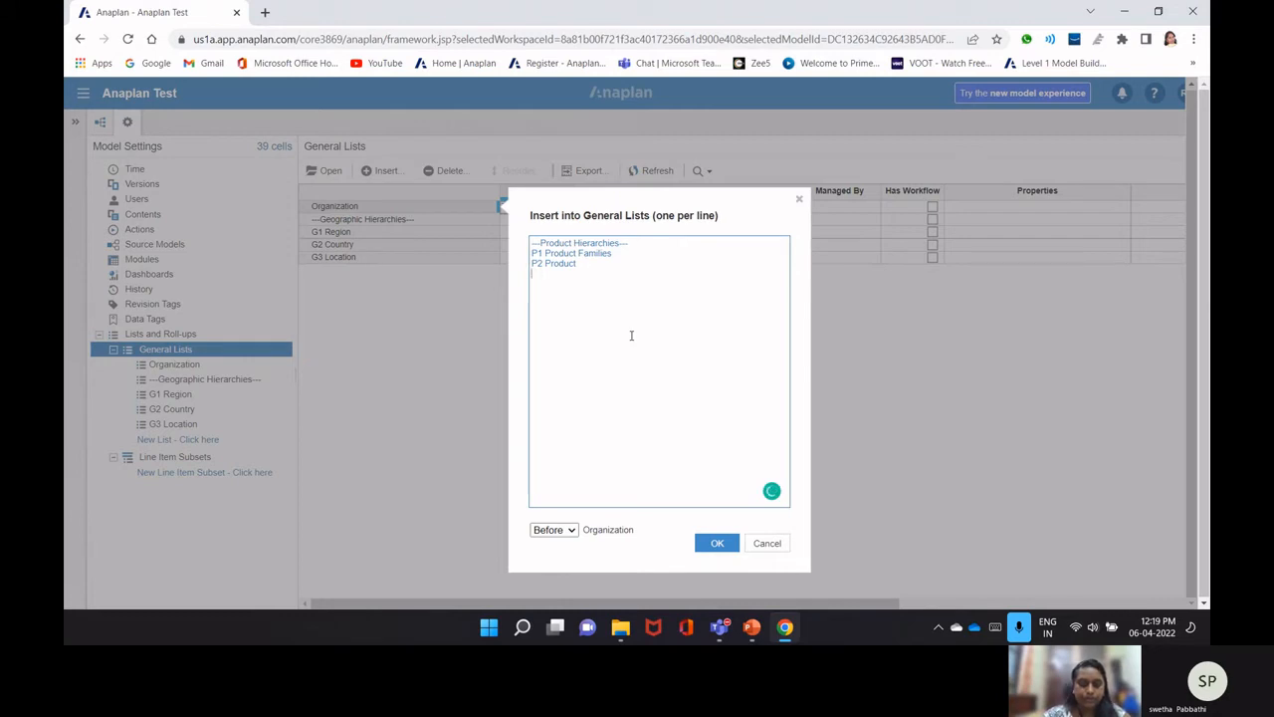
- Add the heading ---Employee--- on the line below P2 Product
{"action": "type", "text": "--"}
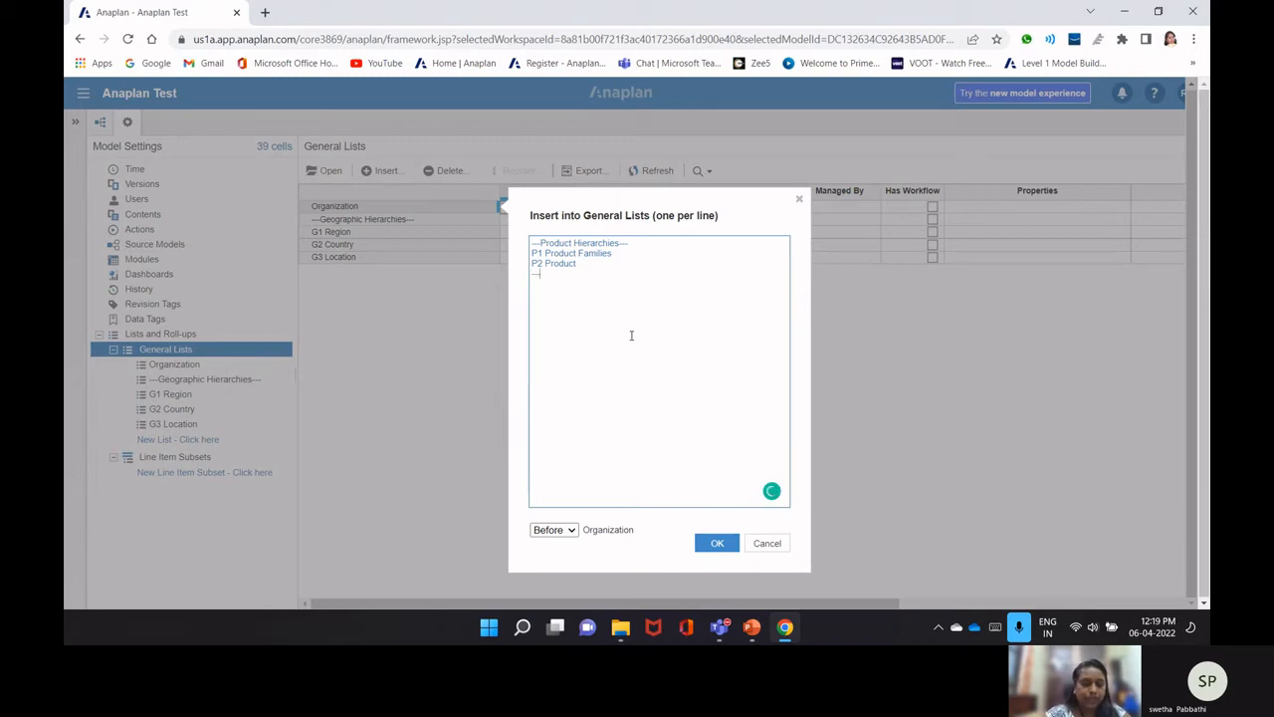
{"action": "type", "text": "-Dep"}
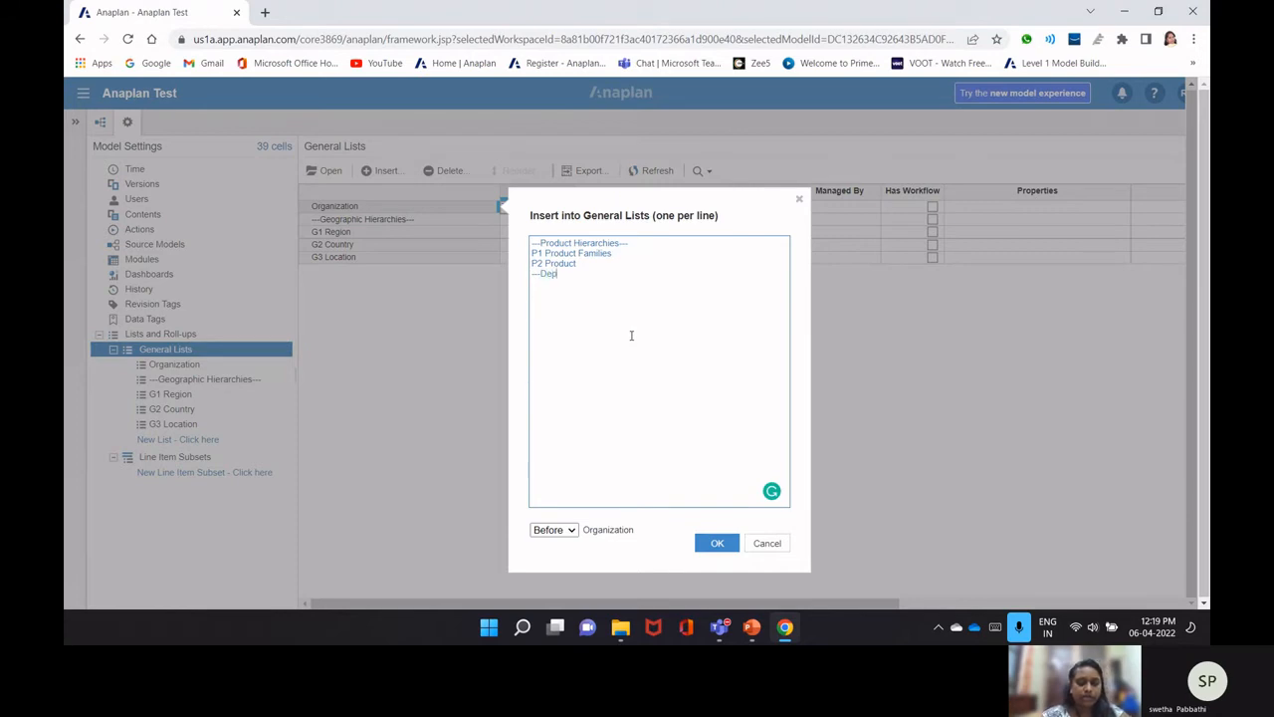
{"action": "type", "text": "a"}
{"action": "key", "text": "BackSpace"}
{"action": "key", "text": "BackSpace"}
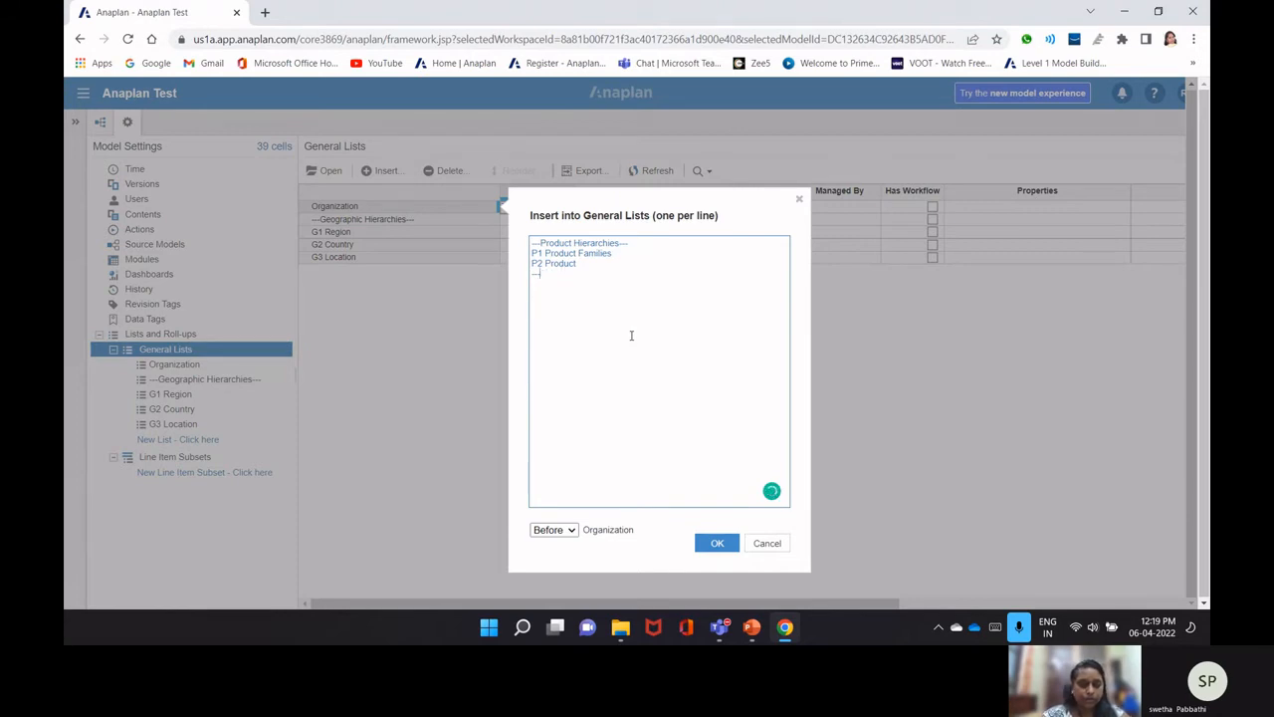
{"action": "type", "text": "Em"}
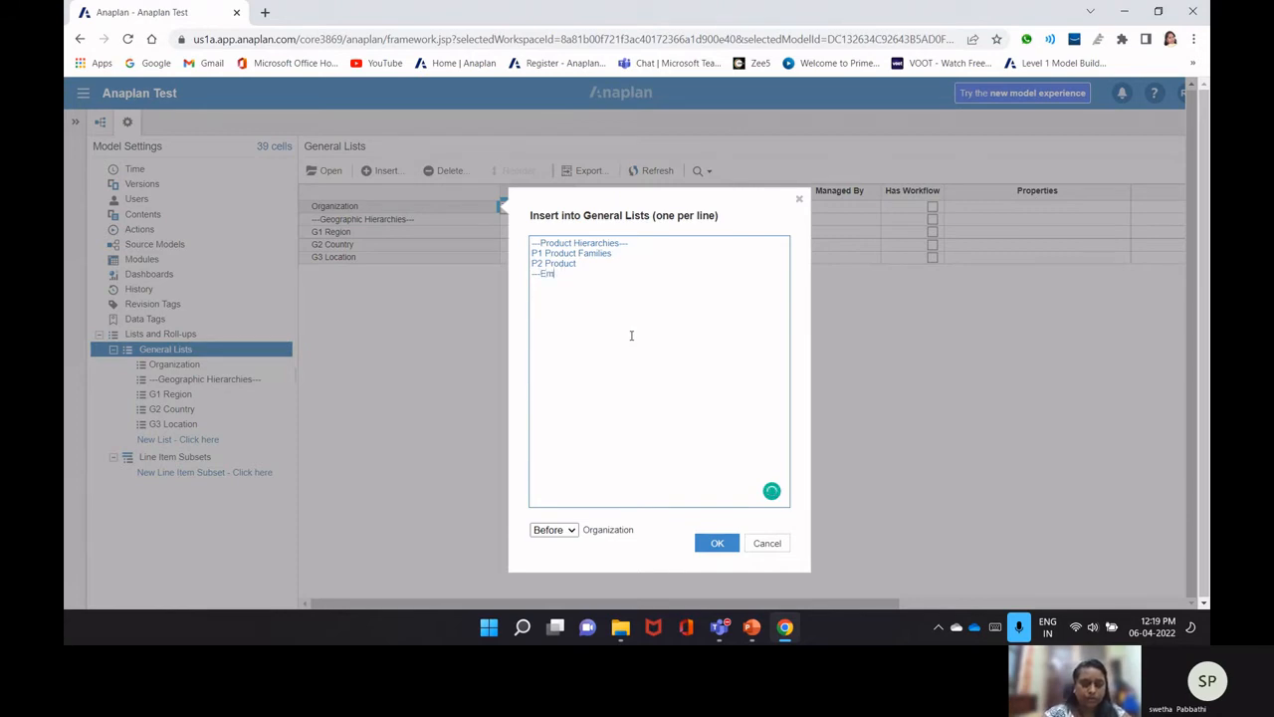
{"action": "type", "text": "ployee"}
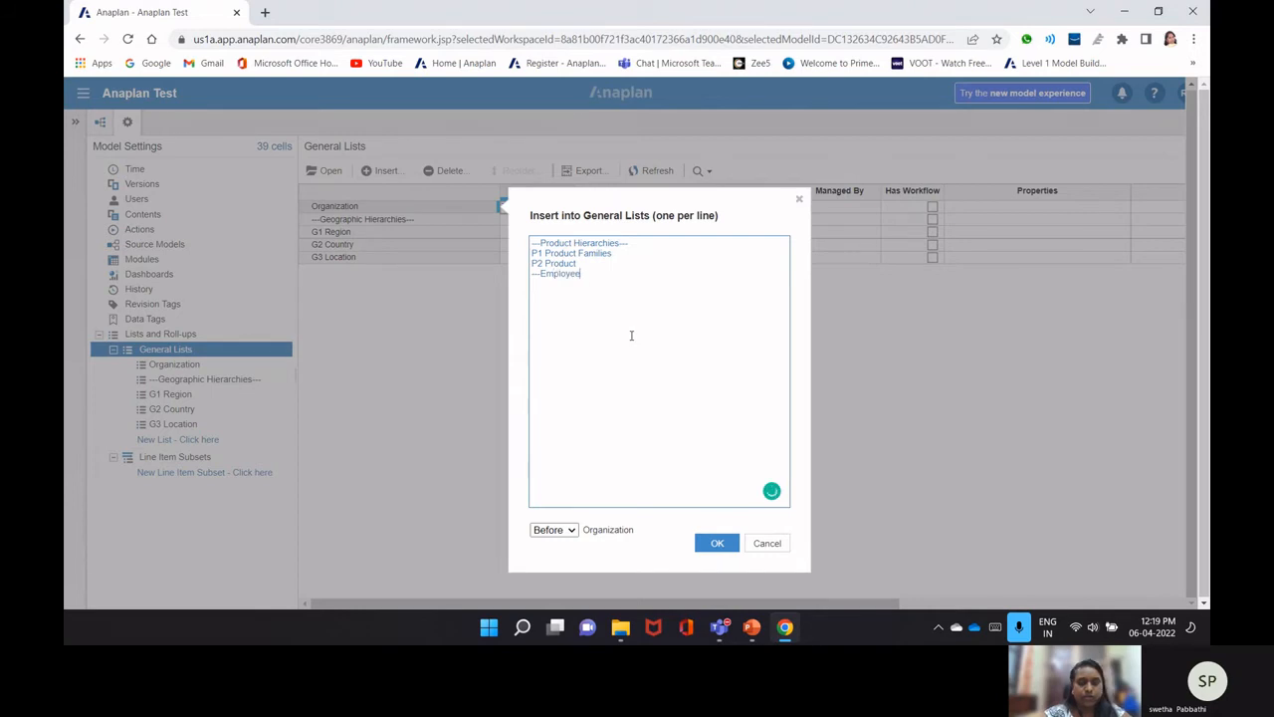
{"action": "type", "text": "--- "}
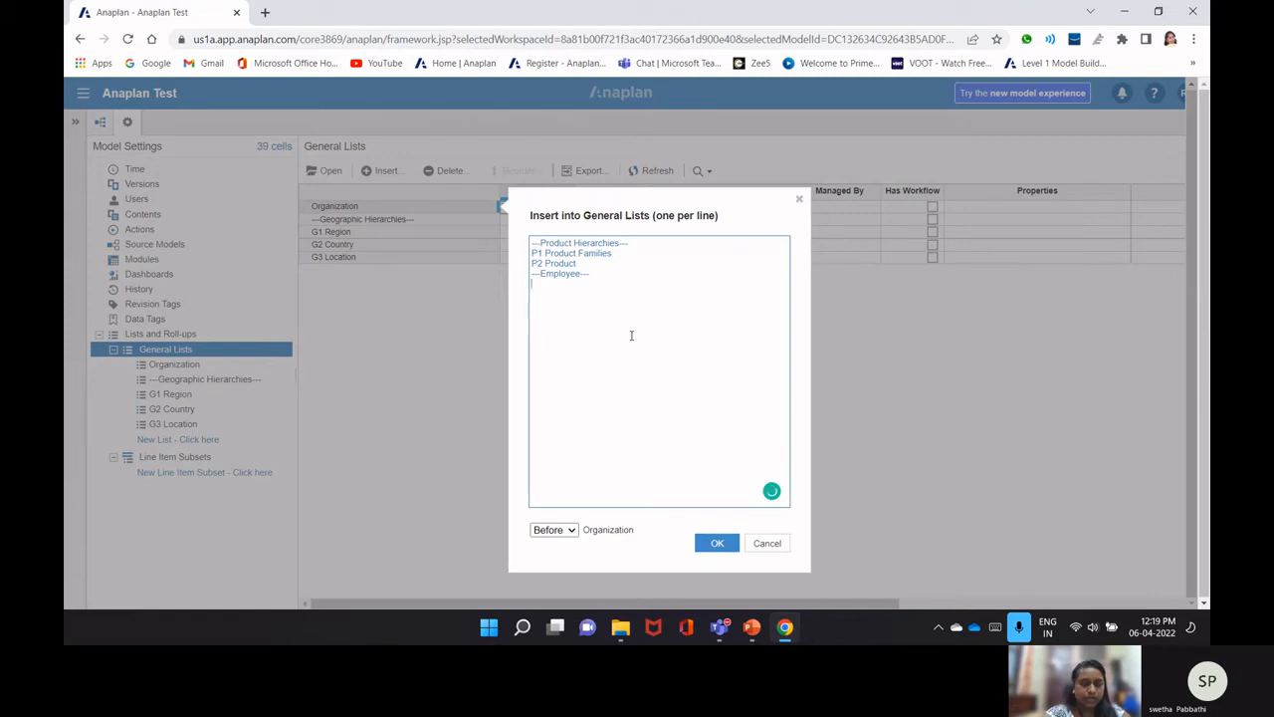
- Add E1 Departments and E2 Employees# on separate lines below the ---Employee--- heading
{"action": "type", "text": "E1 Depart"}
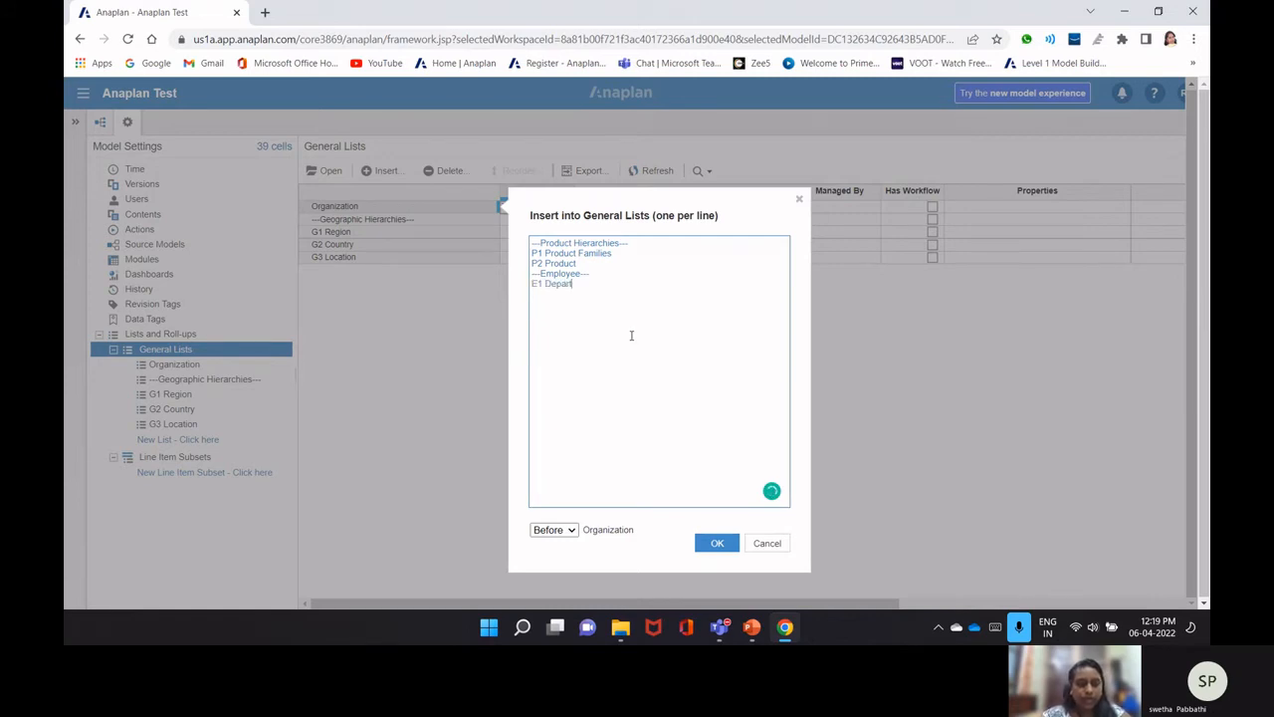
{"action": "type", "text": "ment "}
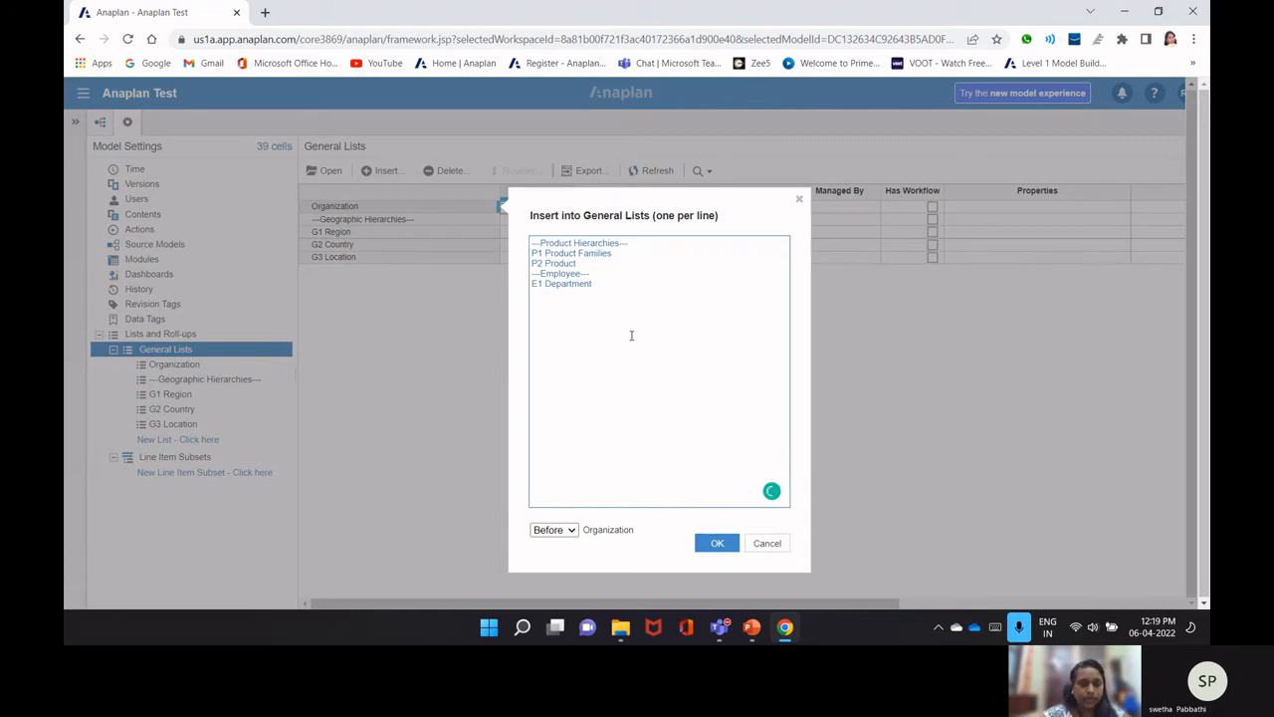
{"action": "type", "text": "E2"}
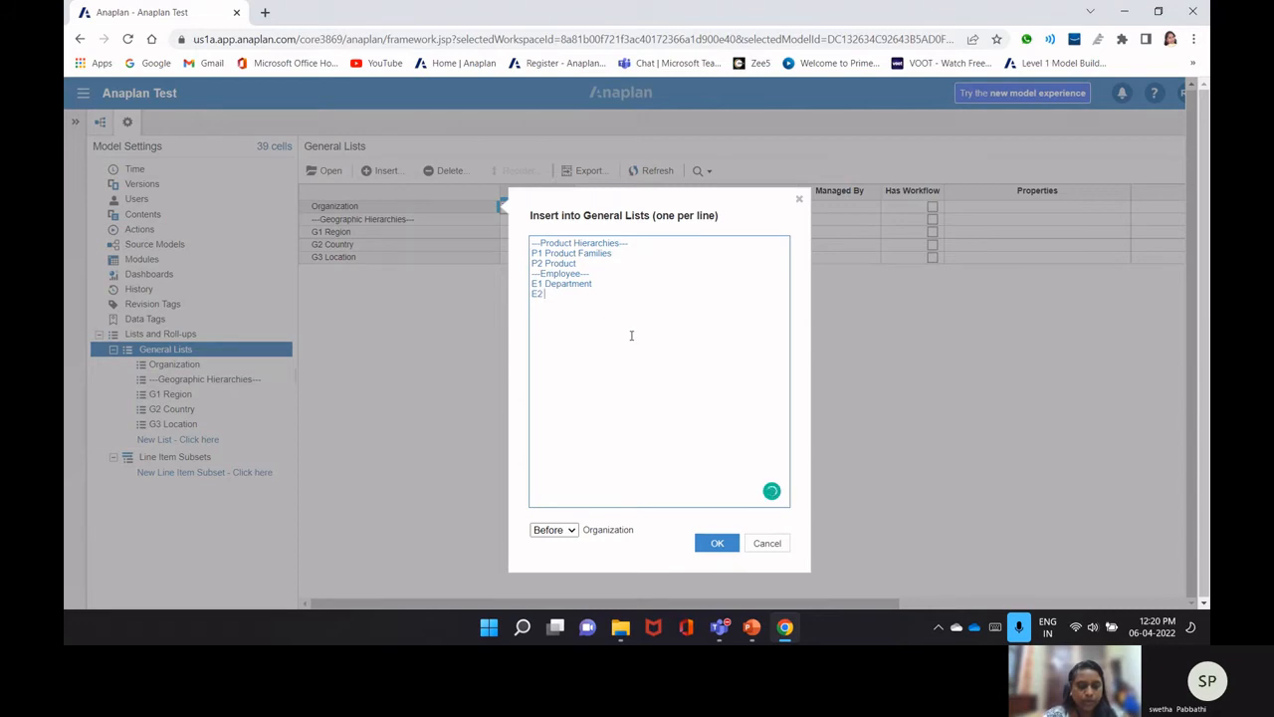
{"action": "type", "text": " Employ"}
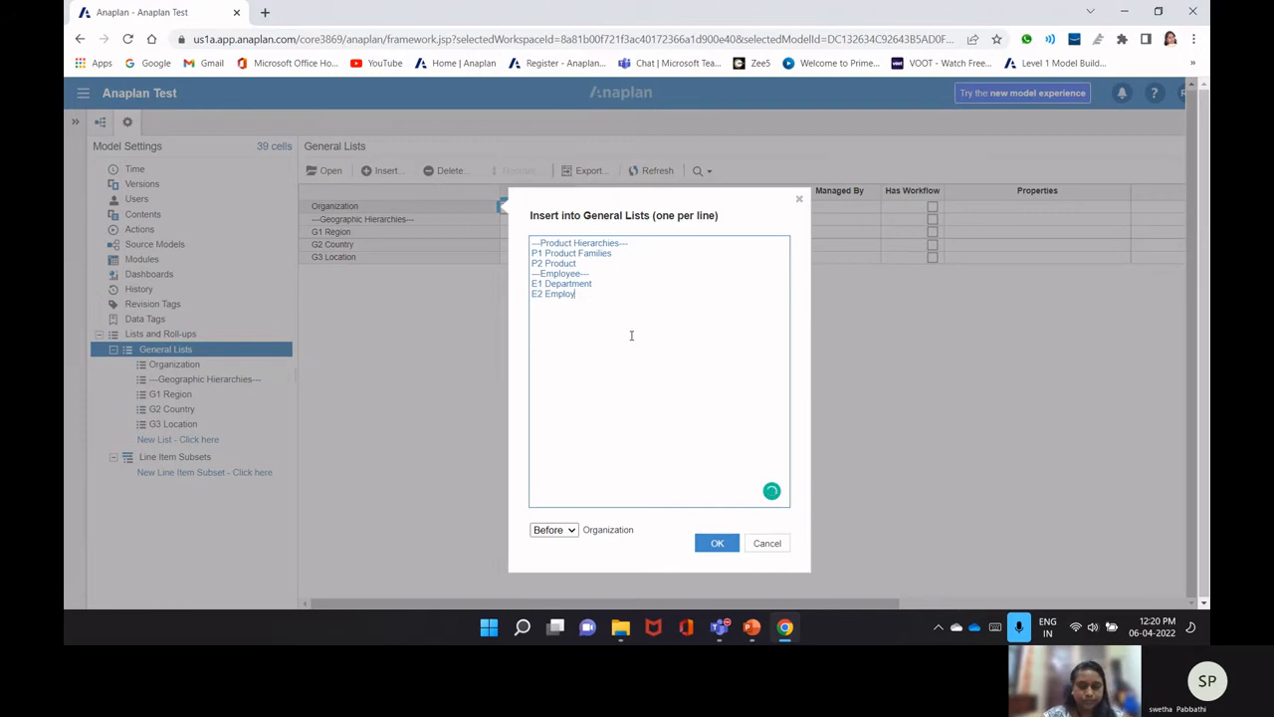
{"action": "type", "text": "ee"}
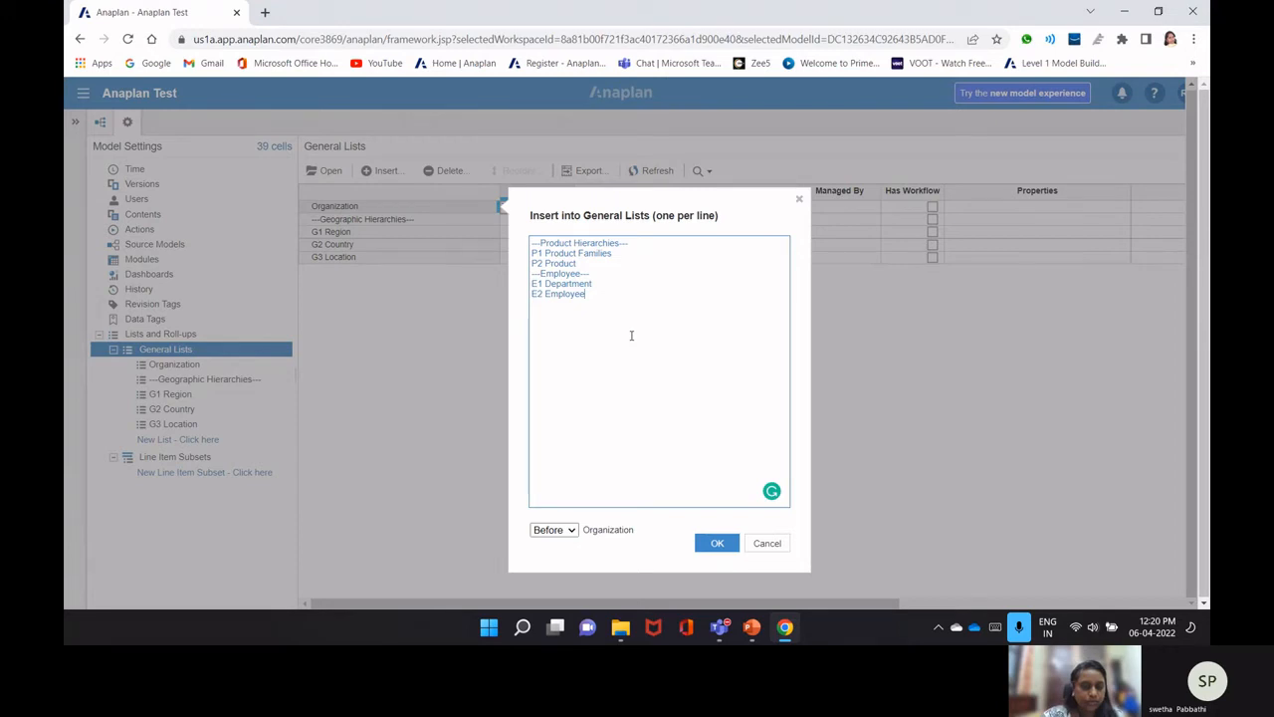
{"action": "type", "text": "s#"}
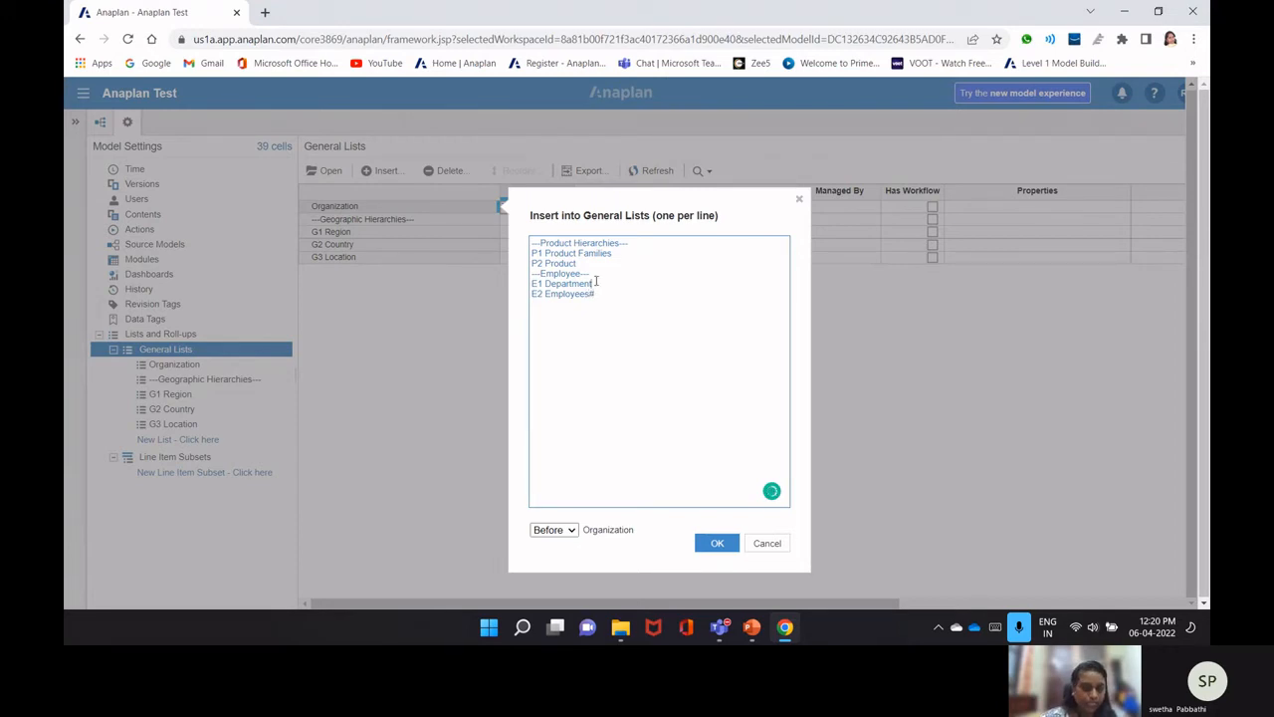
{"action": "left_click", "coordinate": [594, 283]}
{"action": "type", "text": "s"}
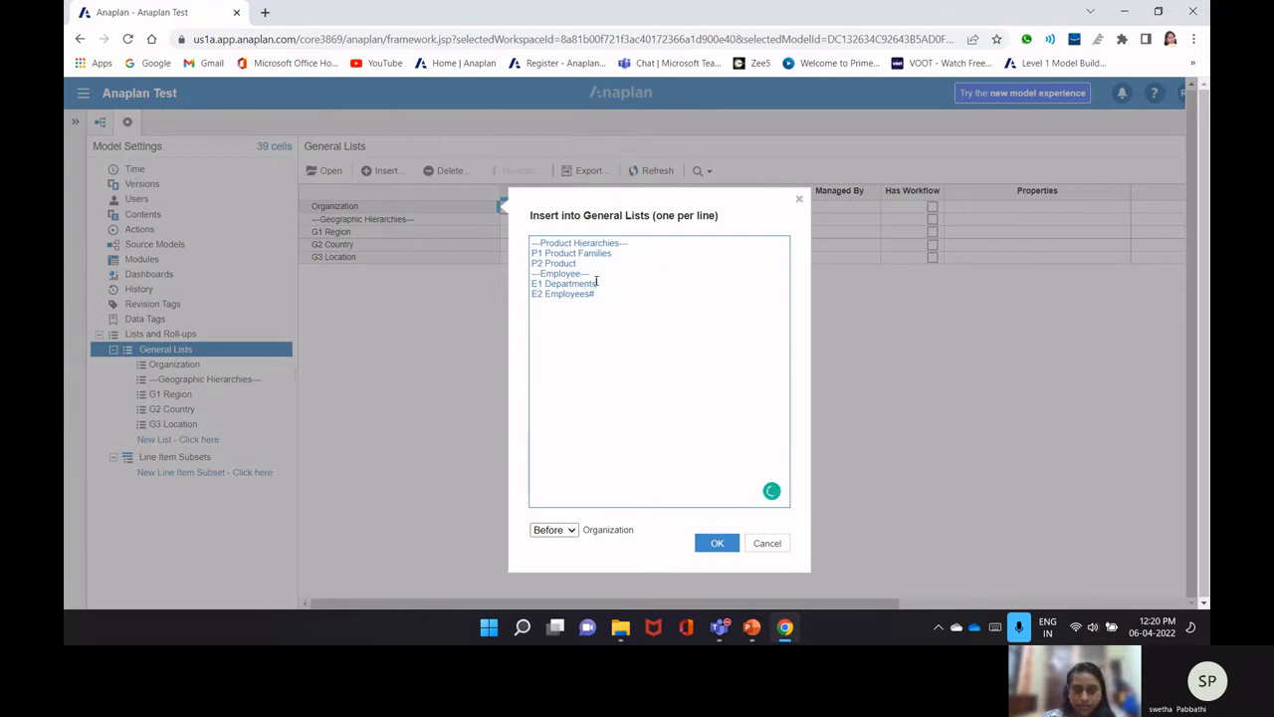
- Add the heading ---Other List--- below E2 Employees#, with Size on the line under it
{"action": "key", "text": "Return"}
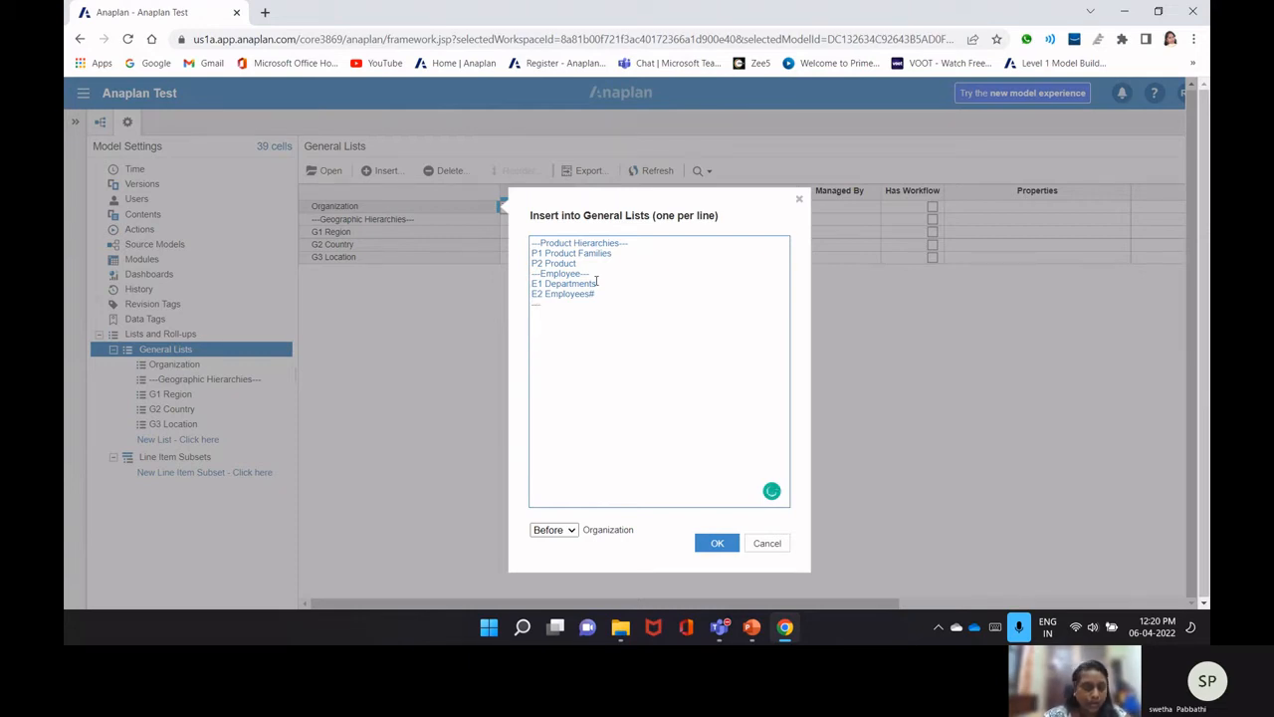
{"action": "type", "text": "---Oth"}
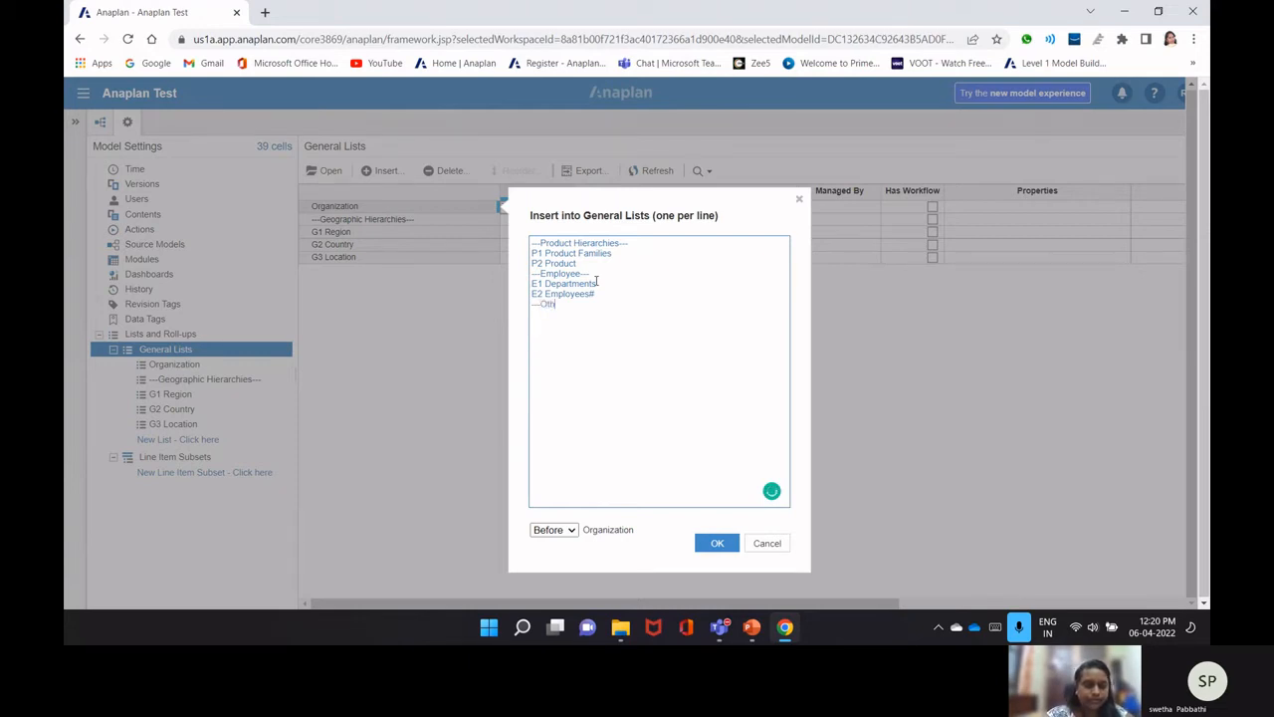
{"action": "type", "text": "er list"}
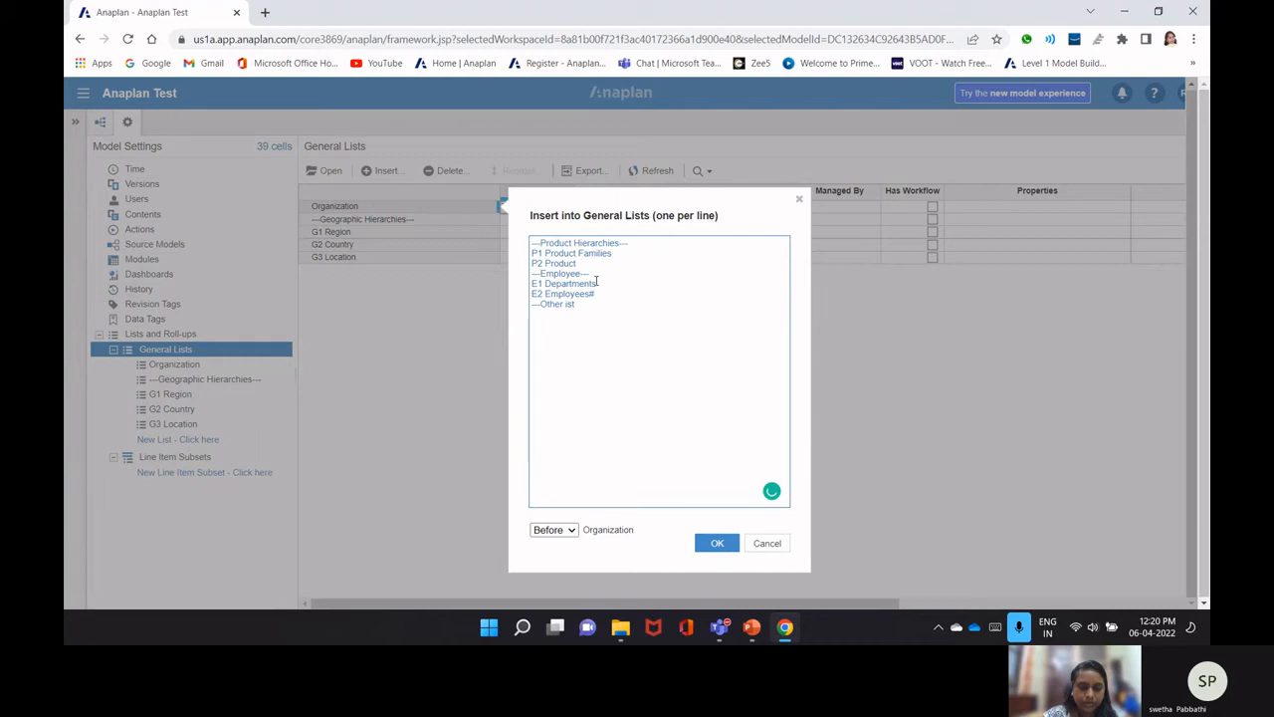
{"action": "type", "text": "L"}
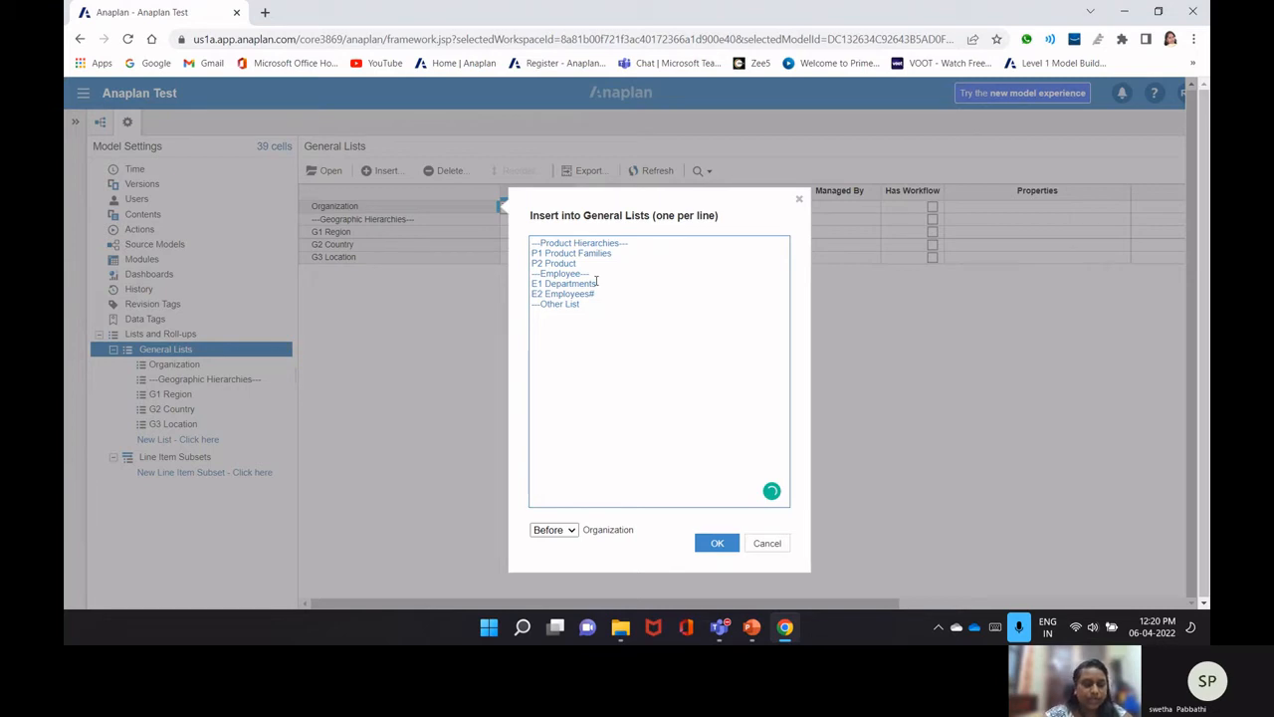
{"action": "key", "text": "Return"}
{"action": "type", "text": "Size"}
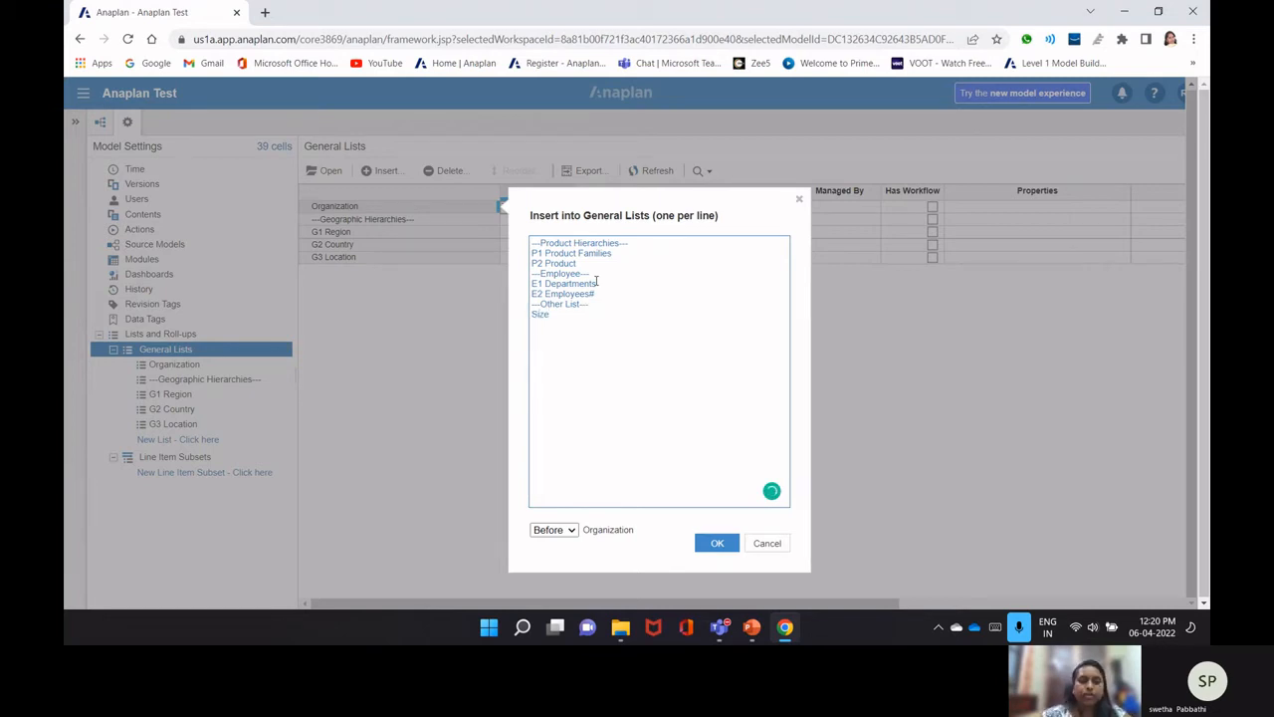
- Set the insert position to End and insert the product, employee and other list entries into General Lists
{"action": "left_click", "coordinate": [553, 530]}
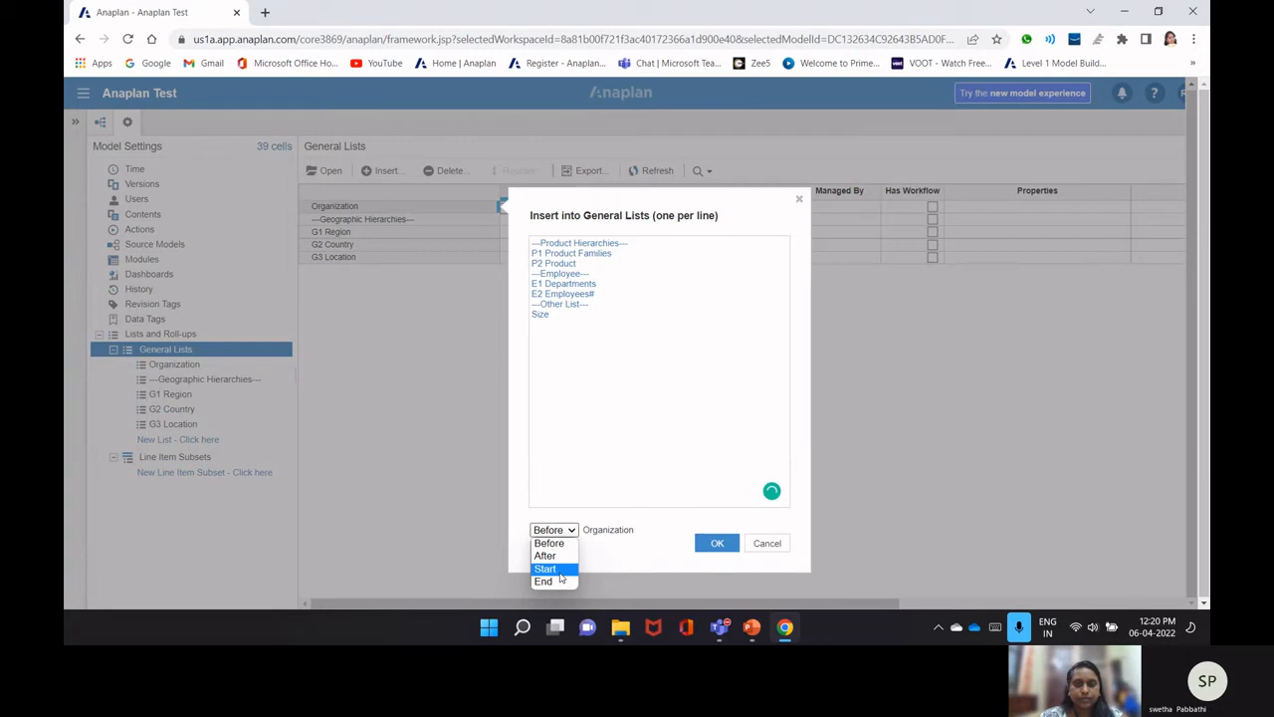
{"action": "left_click", "coordinate": [560, 580]}
{"action": "double_click", "coordinate": [544, 215]}
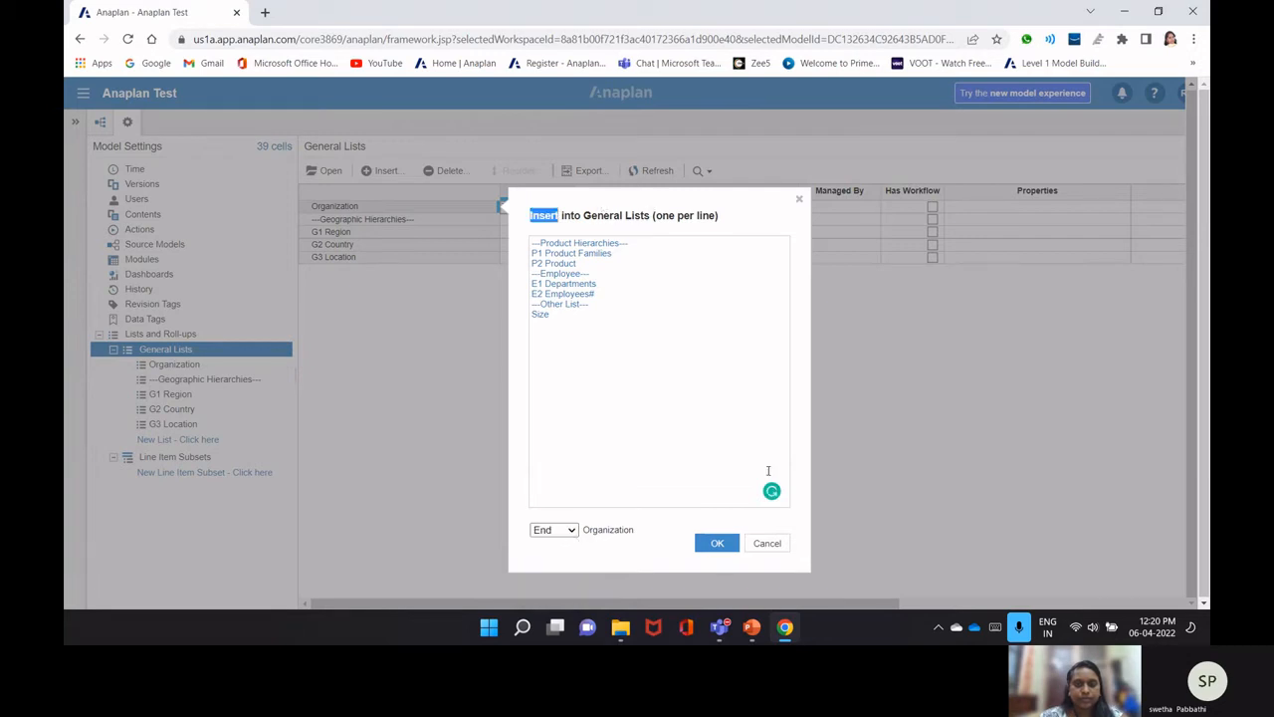
{"action": "left_click", "coordinate": [720, 543]}
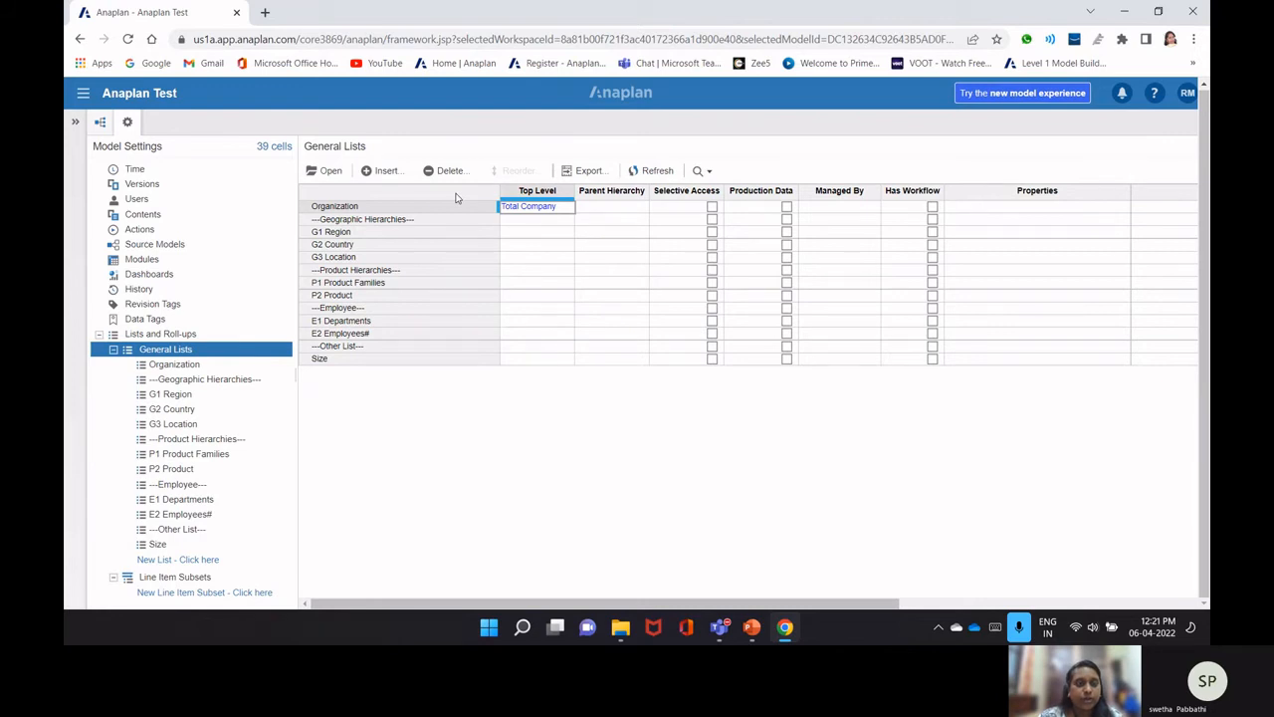
- Open the G1 Region list and examine its tree view, grid view, properties and subsets
{"action": "left_click", "coordinate": [323, 233]}
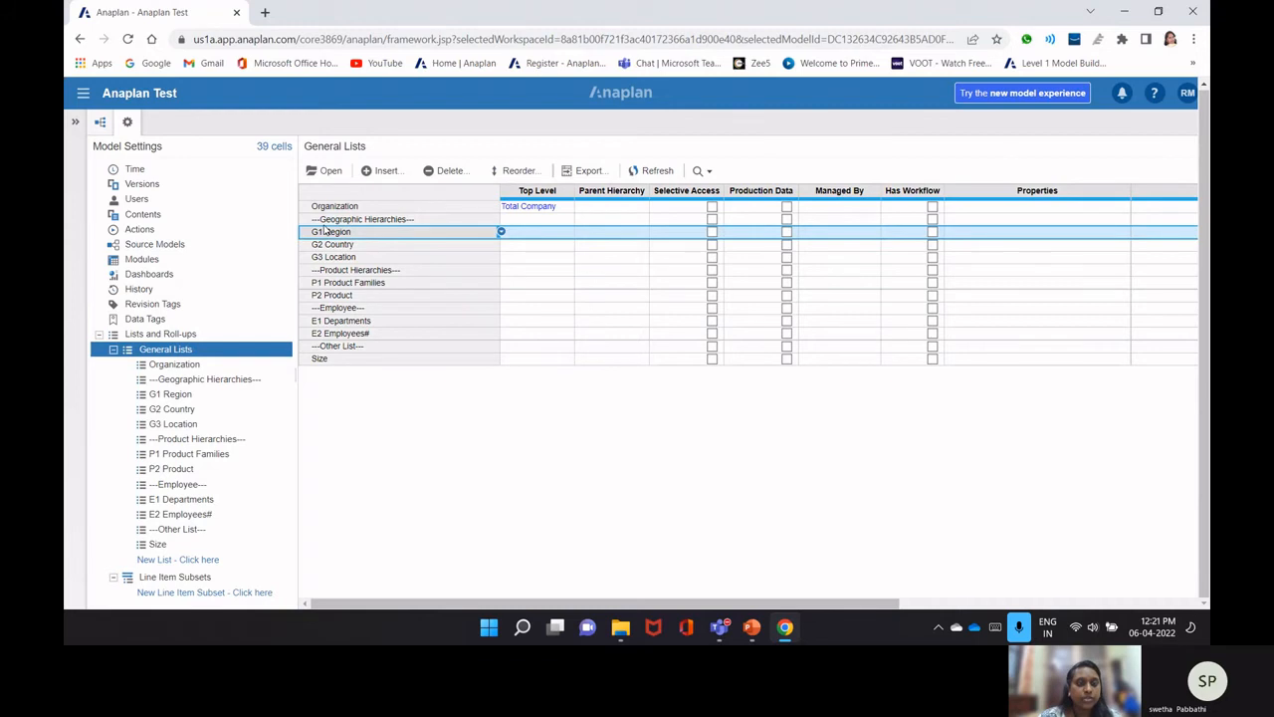
{"action": "double_click", "coordinate": [326, 231]}
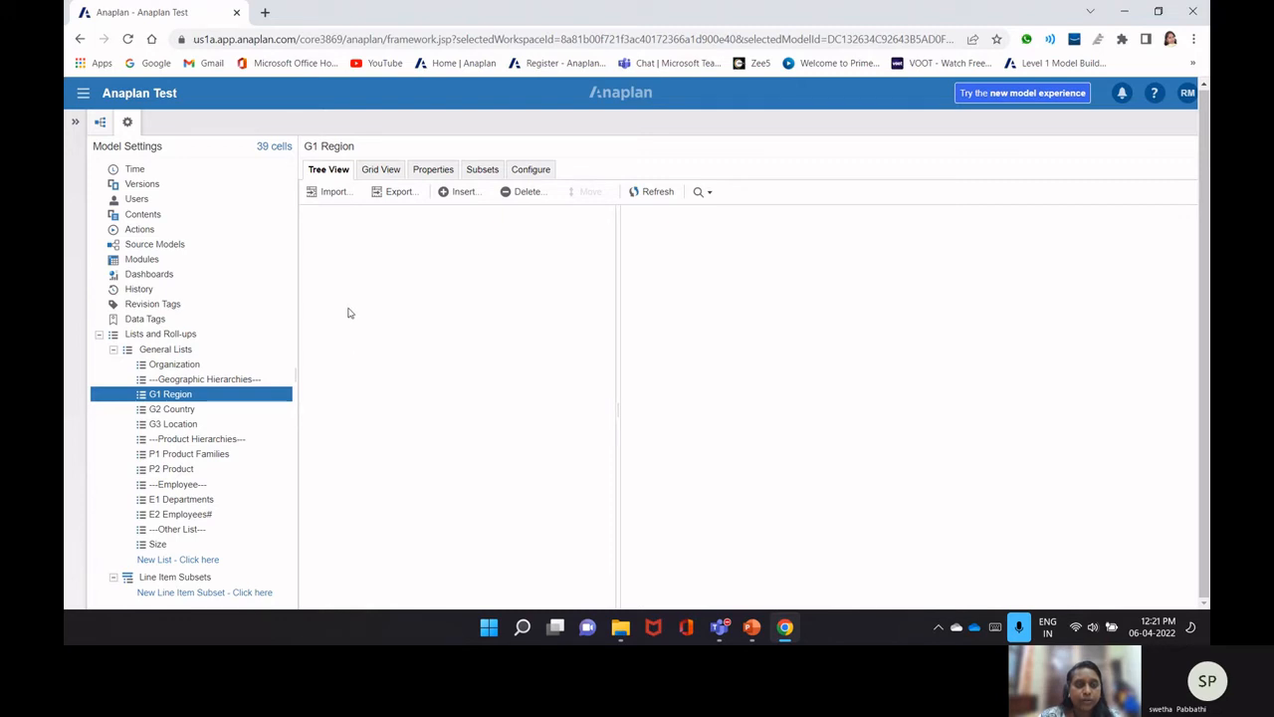
{"action": "left_click", "coordinate": [382, 172]}
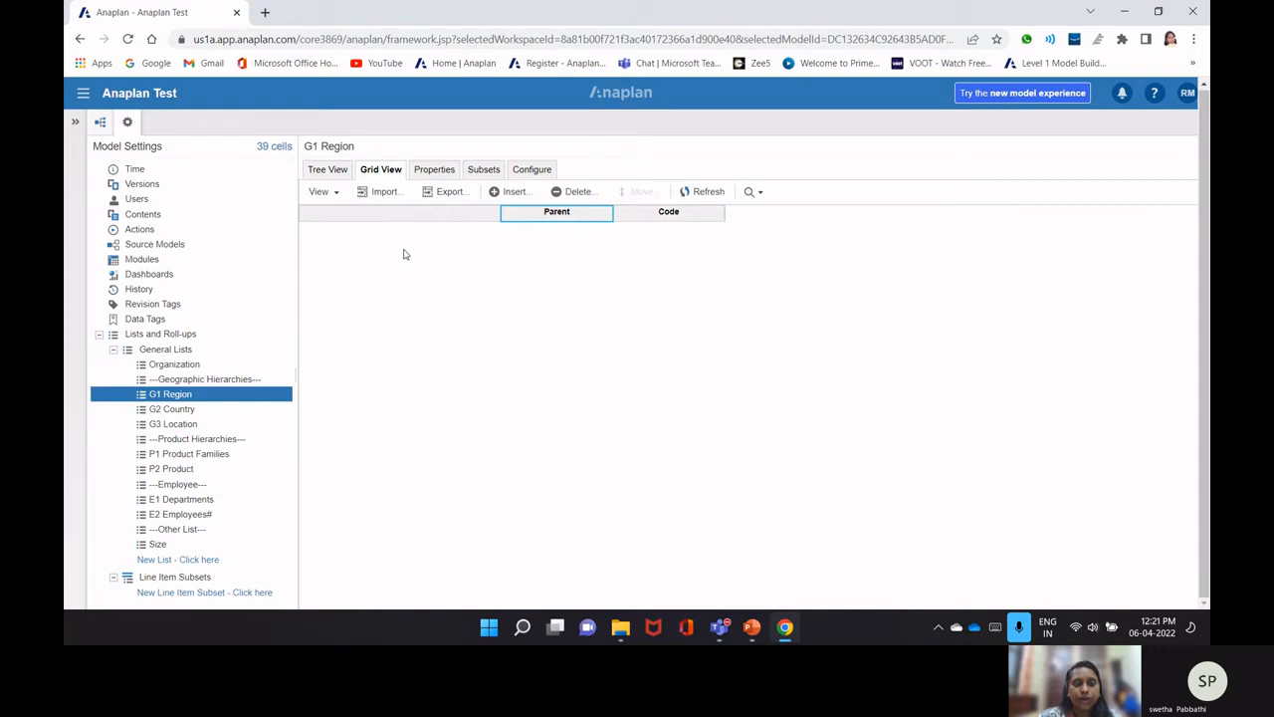
{"action": "left_click", "coordinate": [434, 171]}
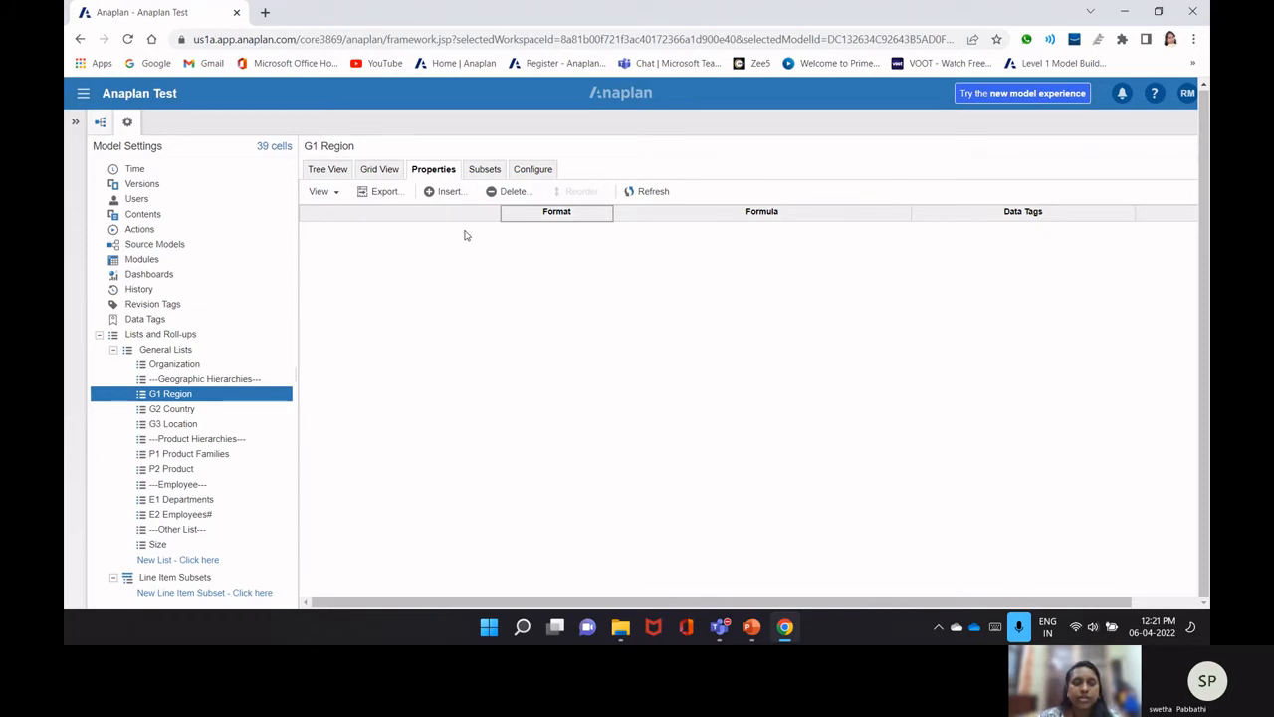
{"action": "left_click", "coordinate": [485, 174]}
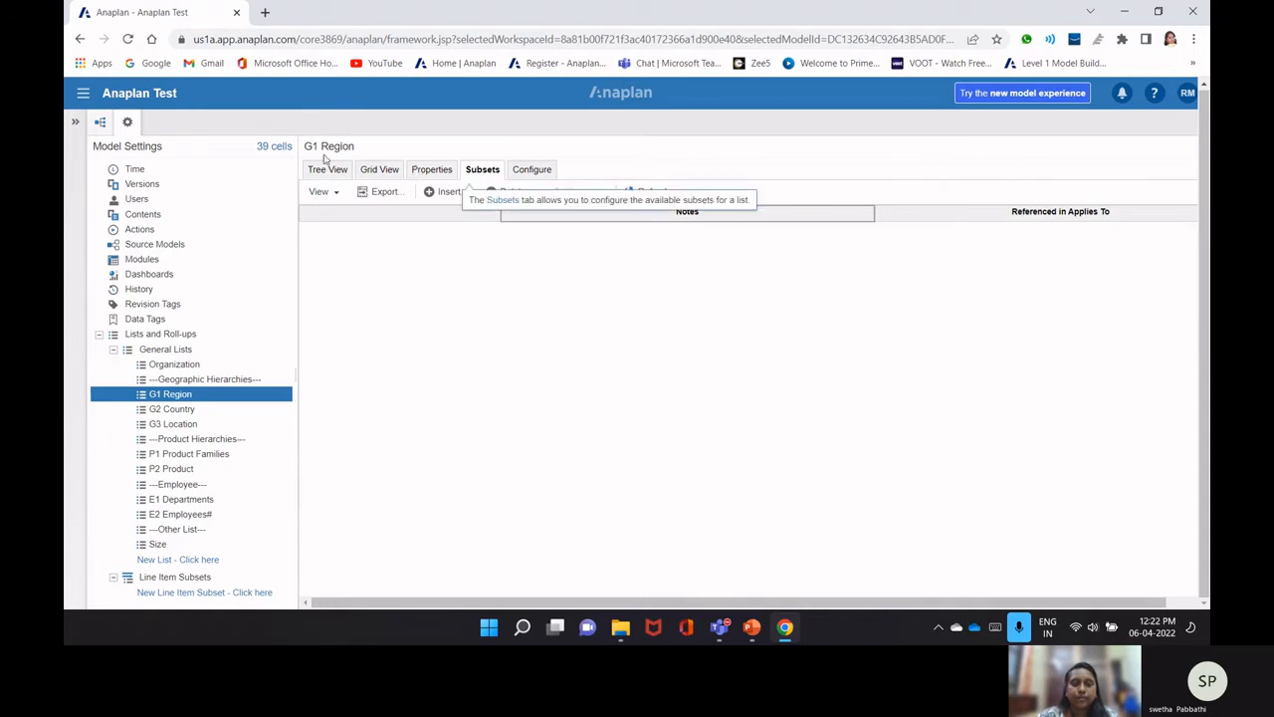
- Examine the G1 Region configuration settings, return to General Lists and review the Create a Lists slide in PowerPoint
{"action": "left_click", "coordinate": [545, 171]}
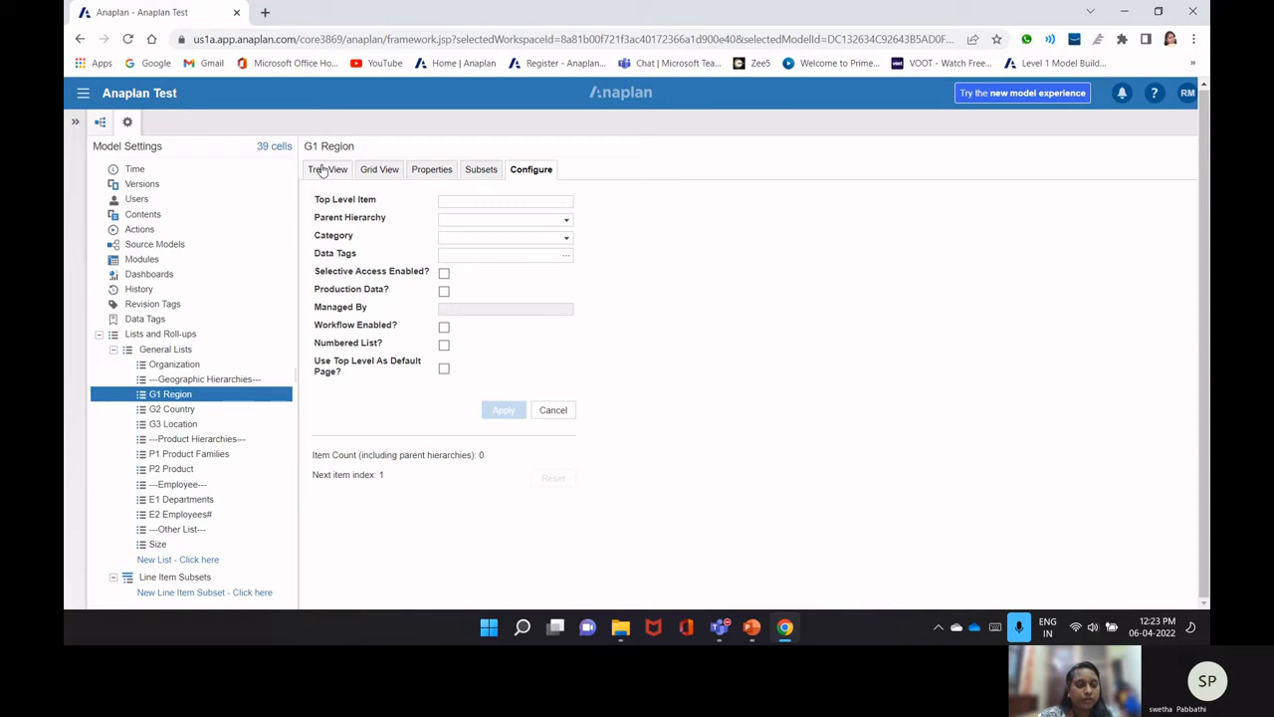
{"action": "left_click", "coordinate": [165, 350]}
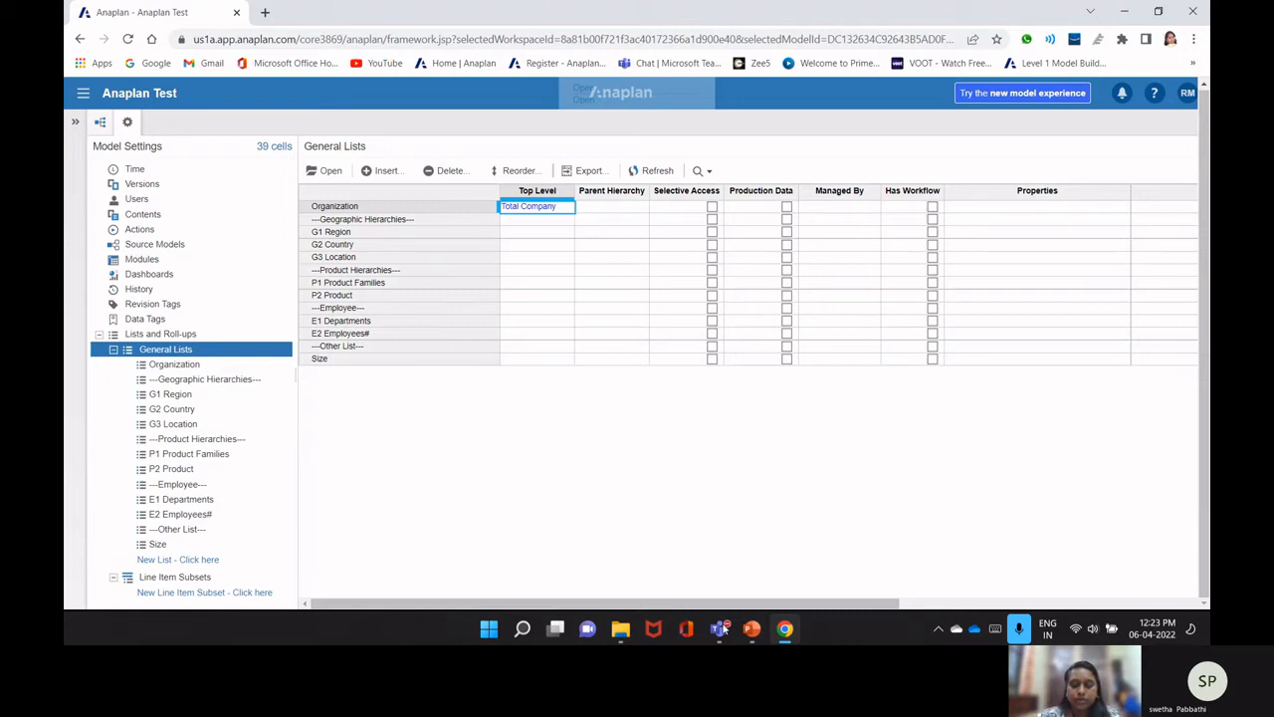
{"action": "left_click", "coordinate": [752, 627]}
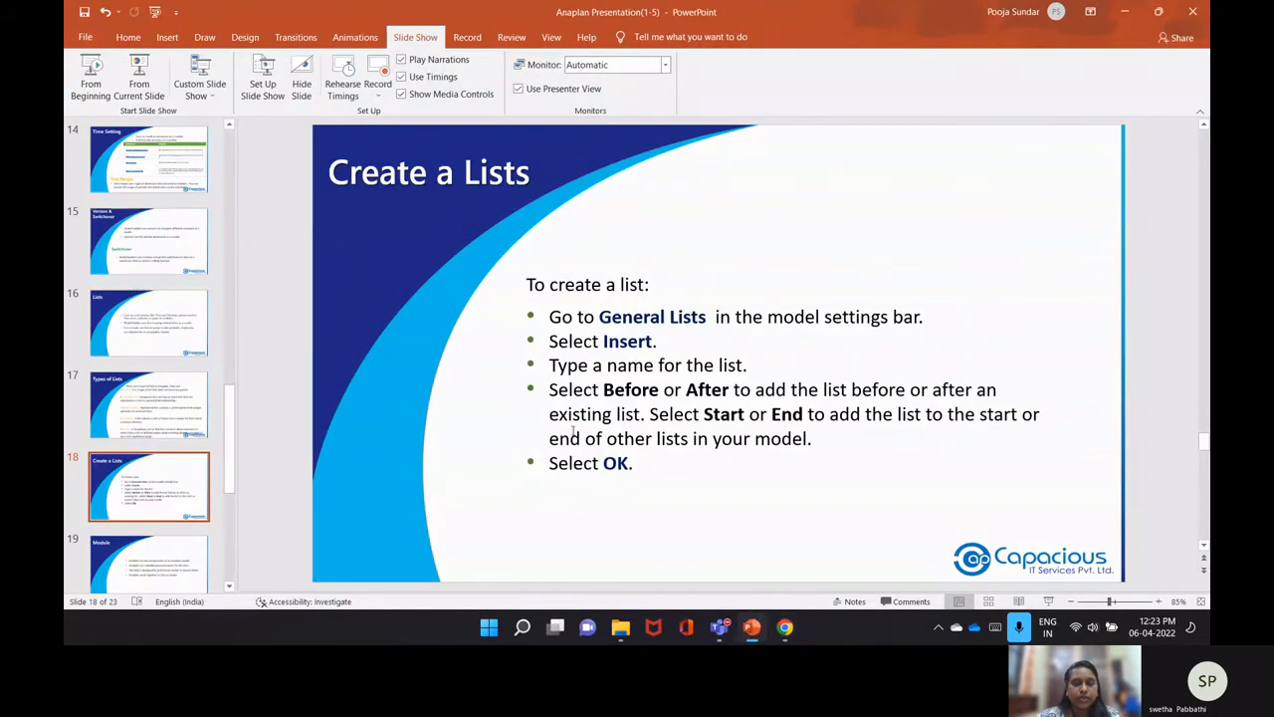
{"action": "scroll", "coordinate": [573, 430], "scroll_direction": "down", "scroll_amount": 1}
{"action": "scroll", "coordinate": [575, 432], "scroll_direction": "up", "scroll_amount": 1}
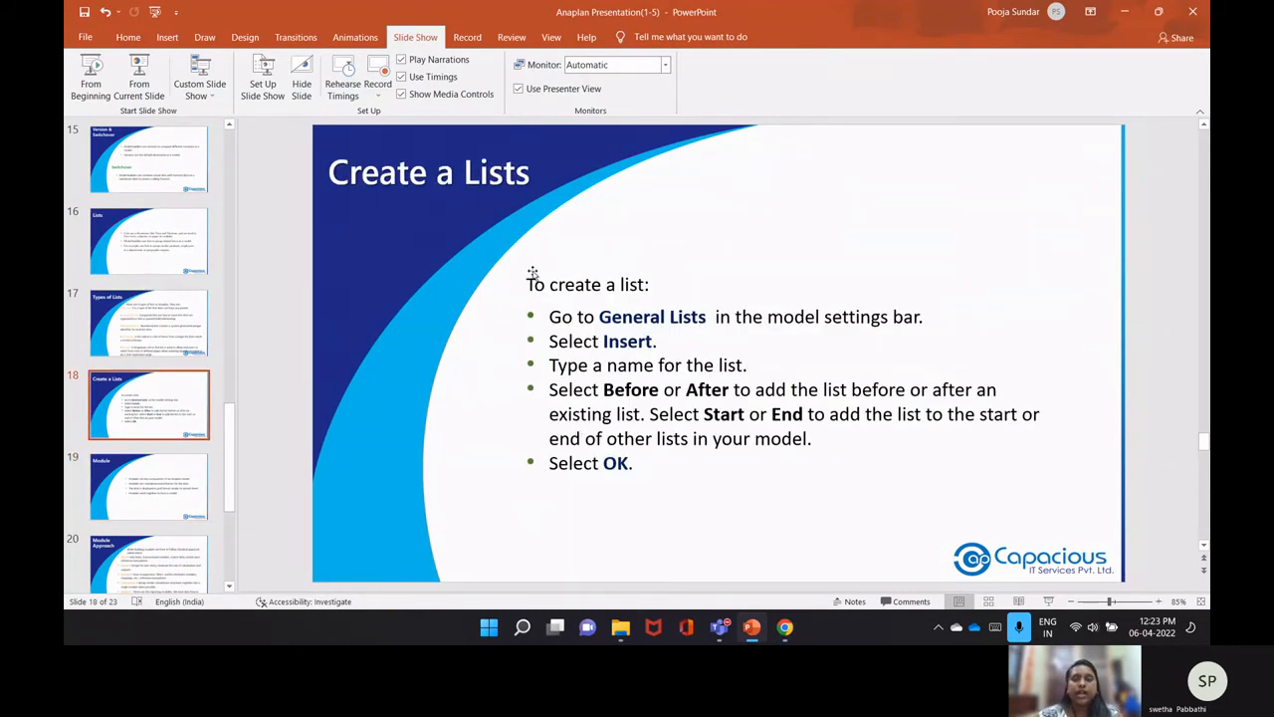
{"action": "left_click", "coordinate": [1127, 13]}
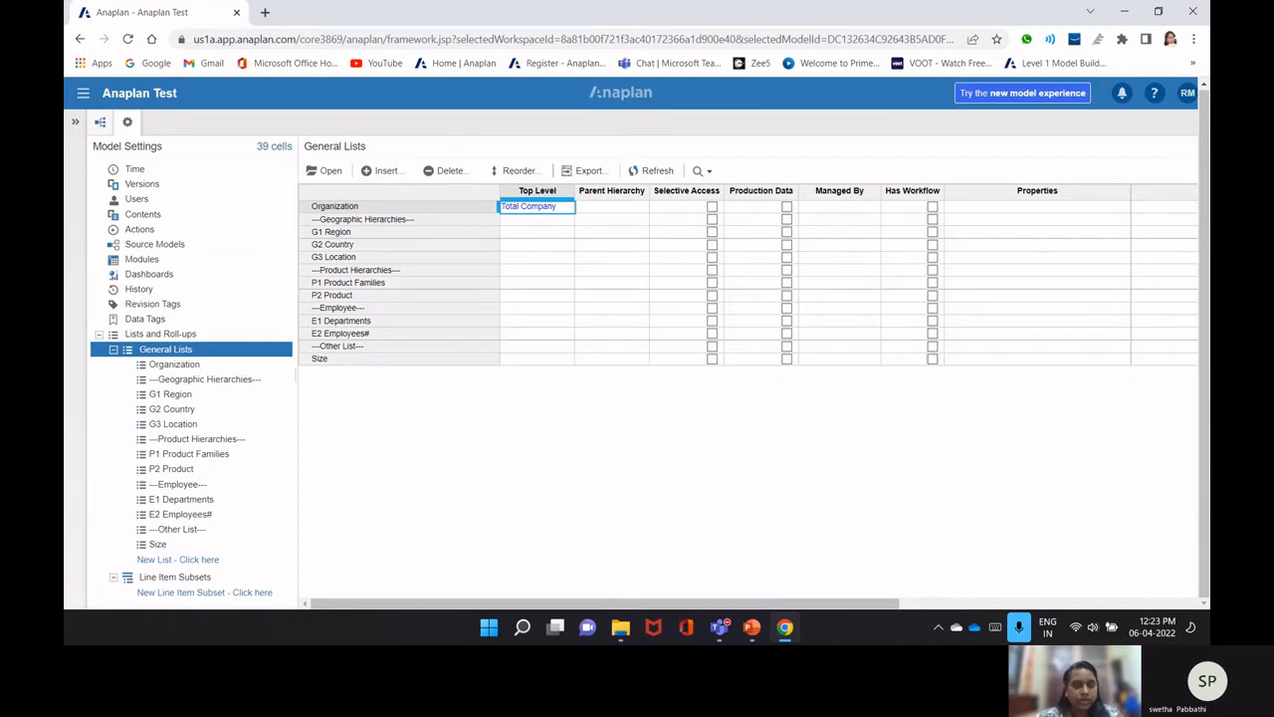
- Open the G1 Region list and view the folder of CSV source files in File Explorer alongside it
{"action": "left_click", "coordinate": [333, 233]}
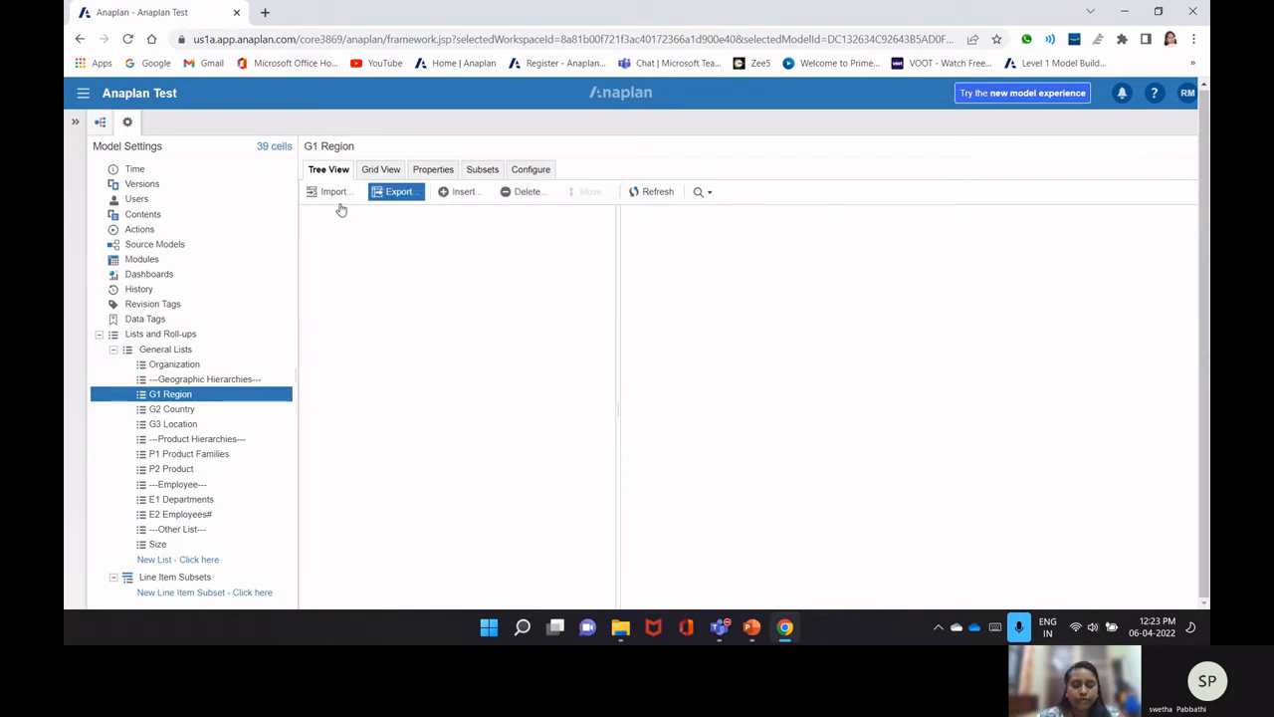
{"action": "mouse_move", "coordinate": [620, 632]}
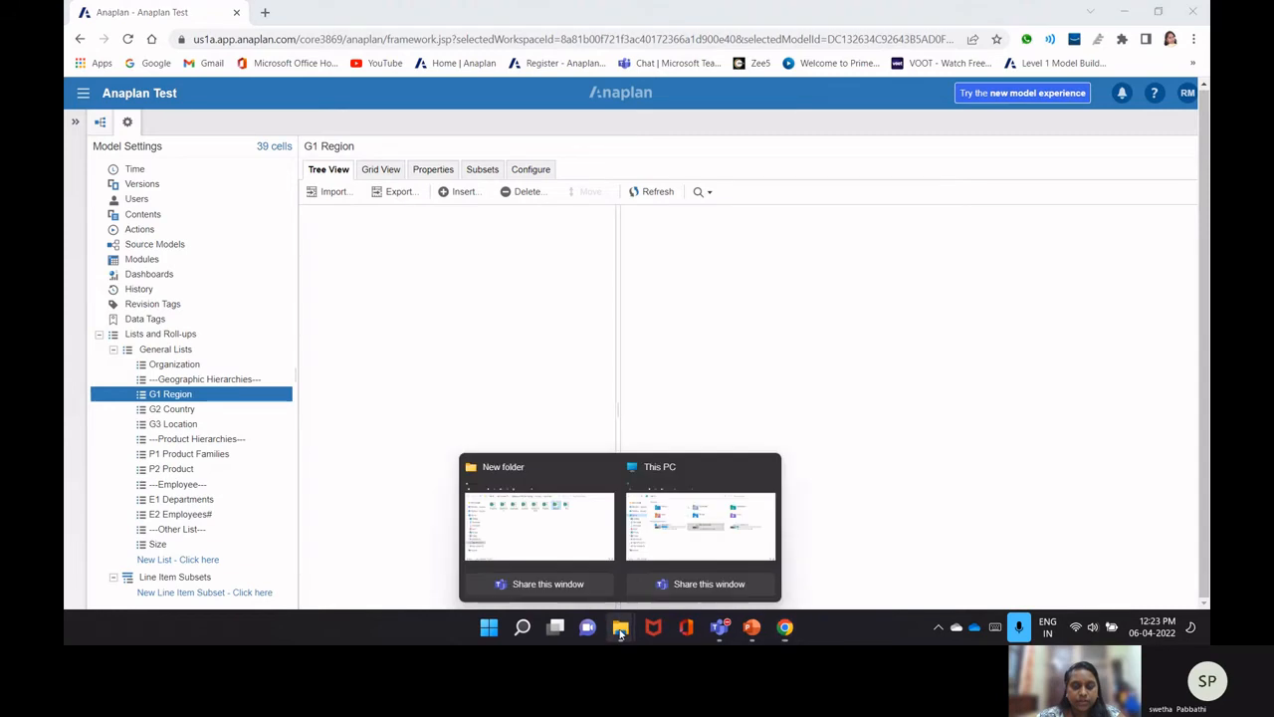
{"action": "left_click", "coordinate": [515, 538]}
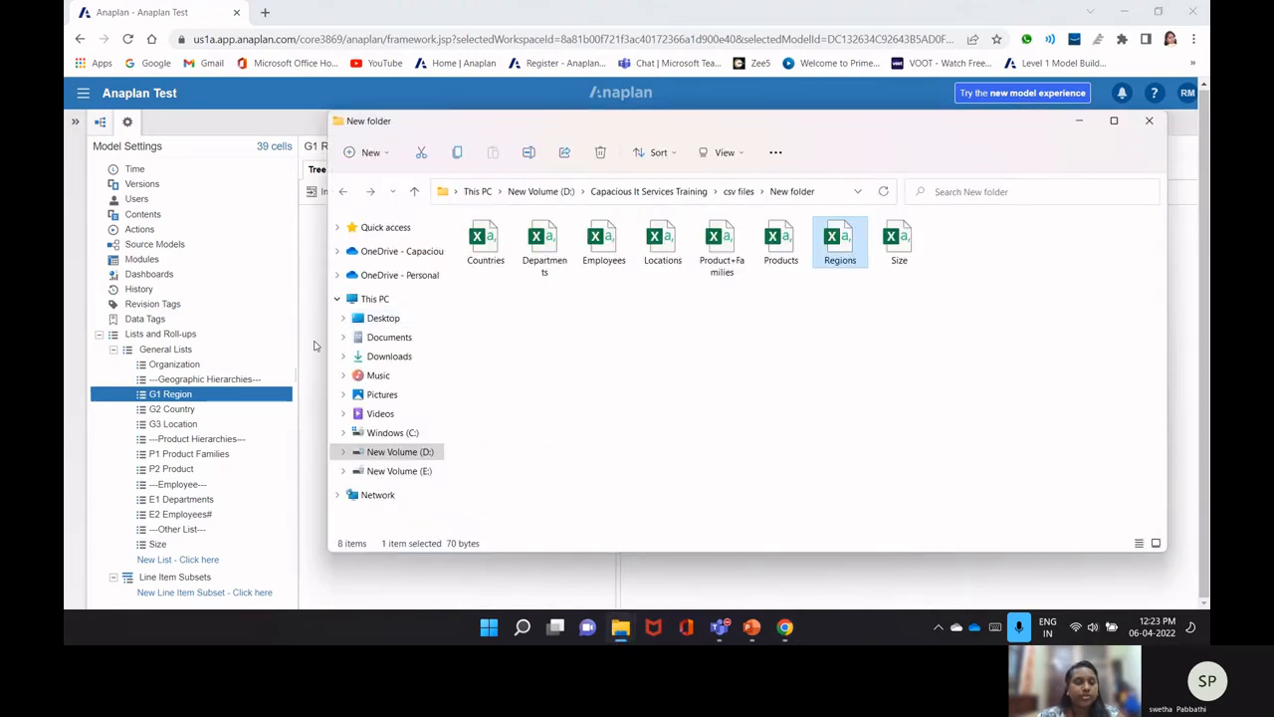
{"action": "left_click", "coordinate": [169, 350]}
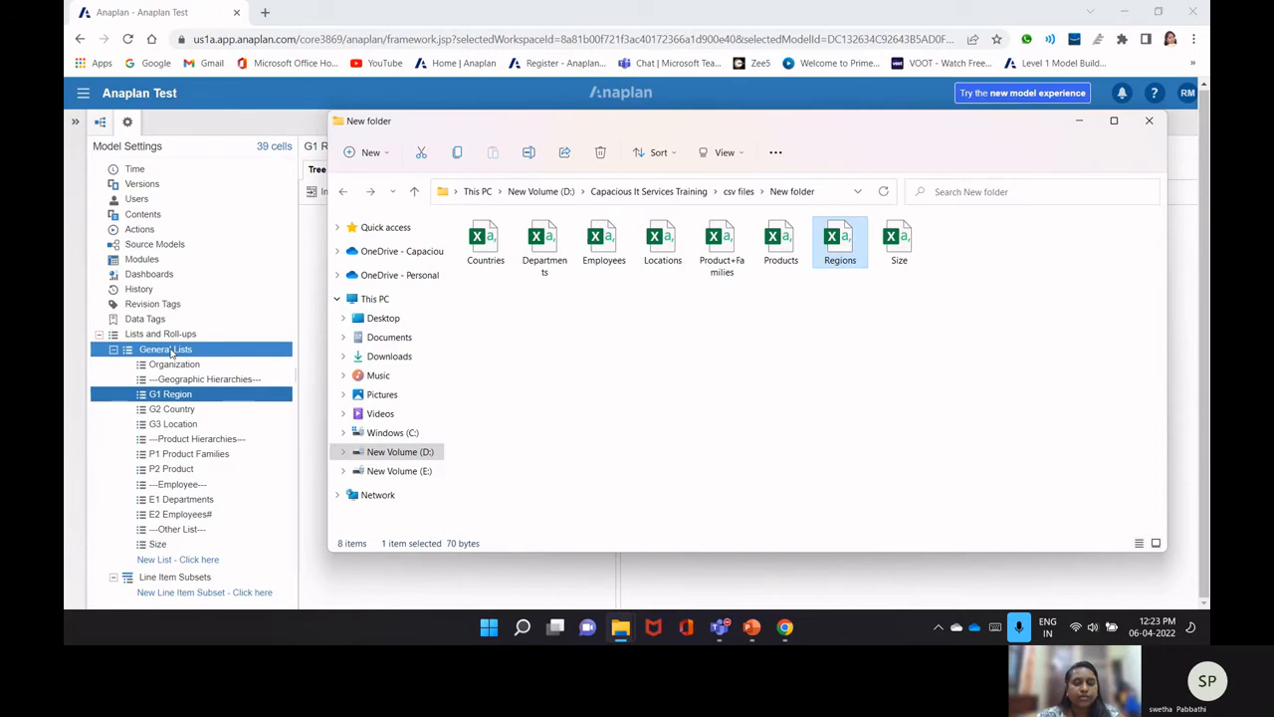
{"action": "left_click_drag", "start_coordinate": [739, 137], "coordinate": [716, 309]}
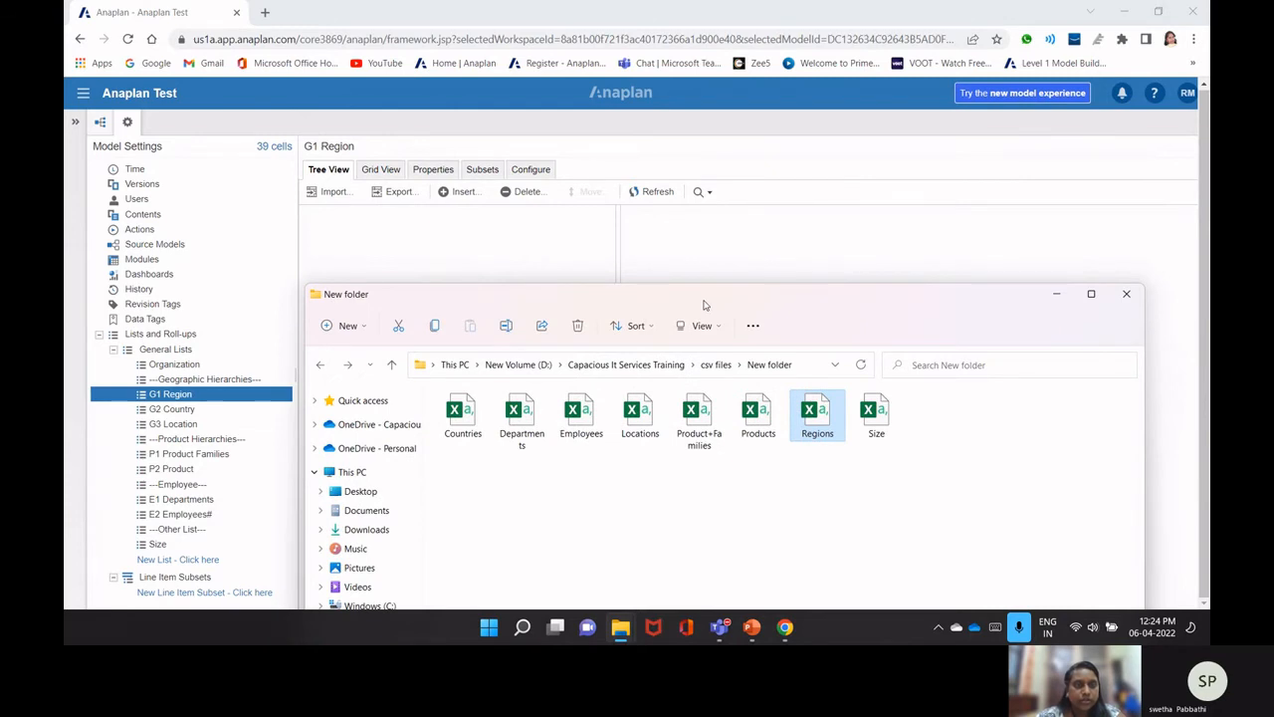
- Start an import into G1 Region and upload the Regions file from Capacious It Services Training > csv files > New folder on New Volume (D:)
{"action": "left_click", "coordinate": [334, 192]}
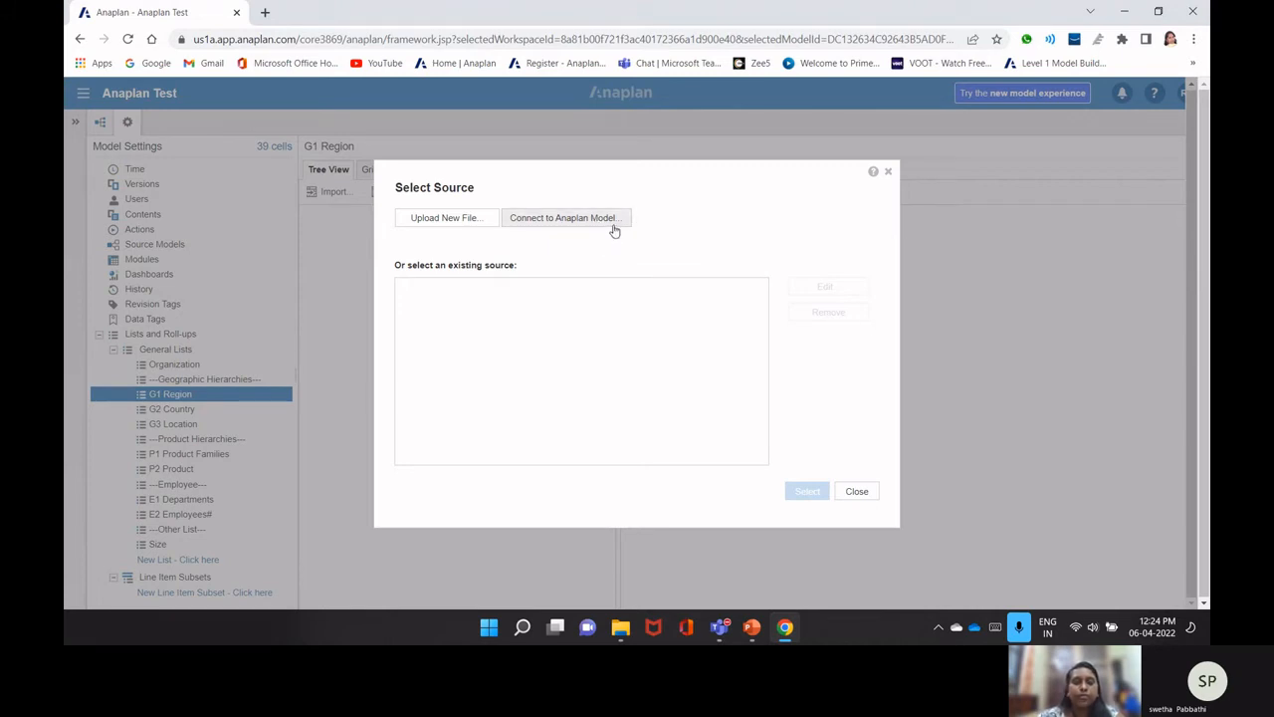
{"action": "left_click", "coordinate": [439, 219]}
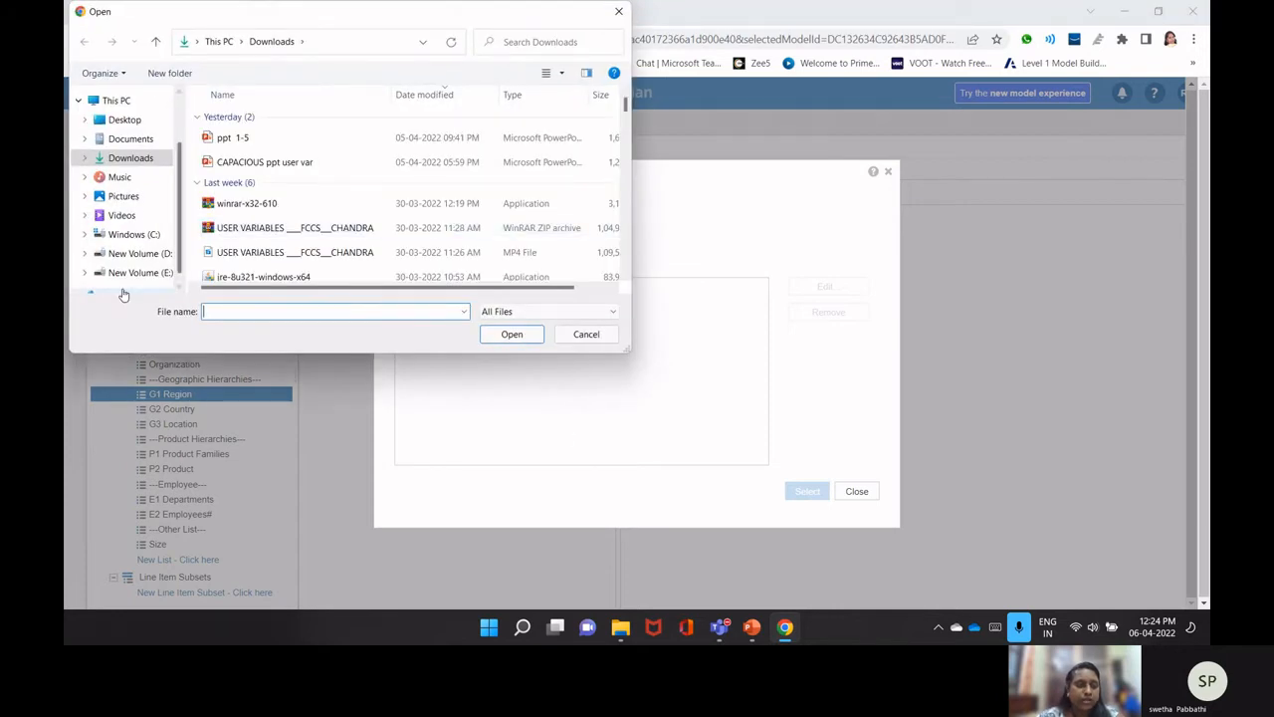
{"action": "left_click", "coordinate": [138, 253]}
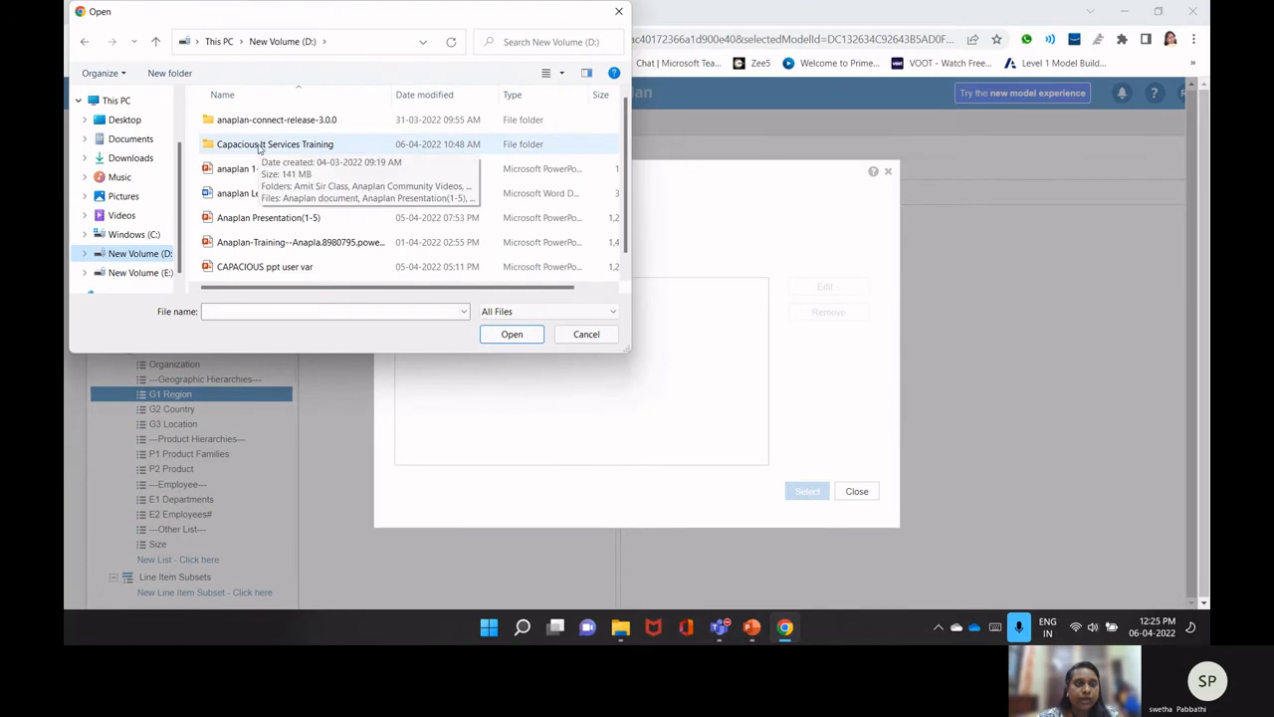
{"action": "double_click", "coordinate": [258, 147]}
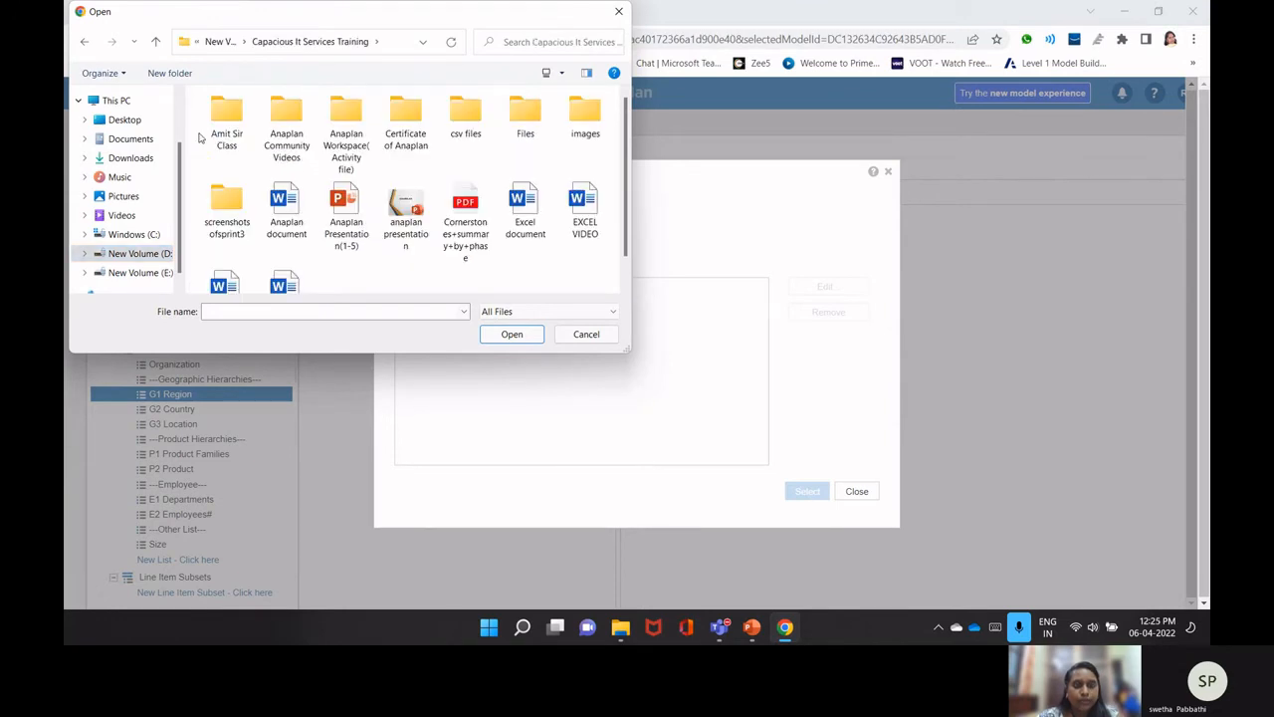
{"action": "double_click", "coordinate": [465, 118]}
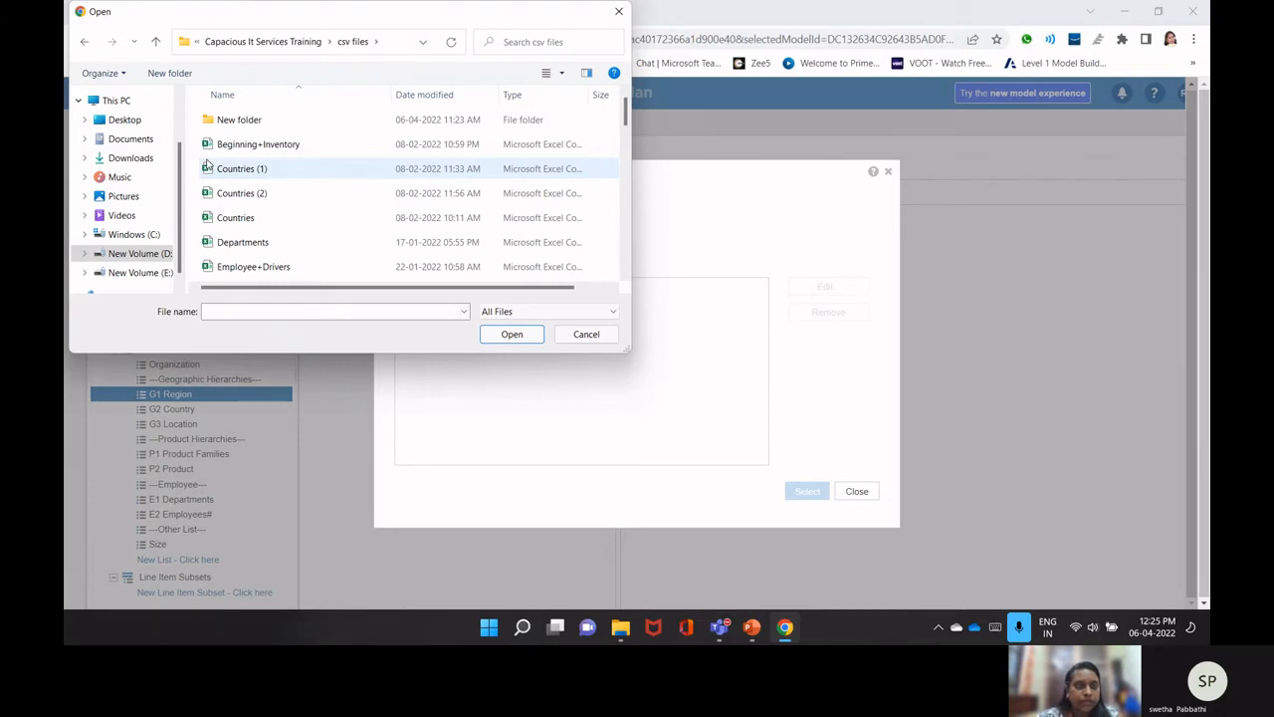
{"action": "double_click", "coordinate": [239, 119]}
{"action": "scroll", "coordinate": [232, 249], "scroll_direction": "down", "scroll_amount": 1}
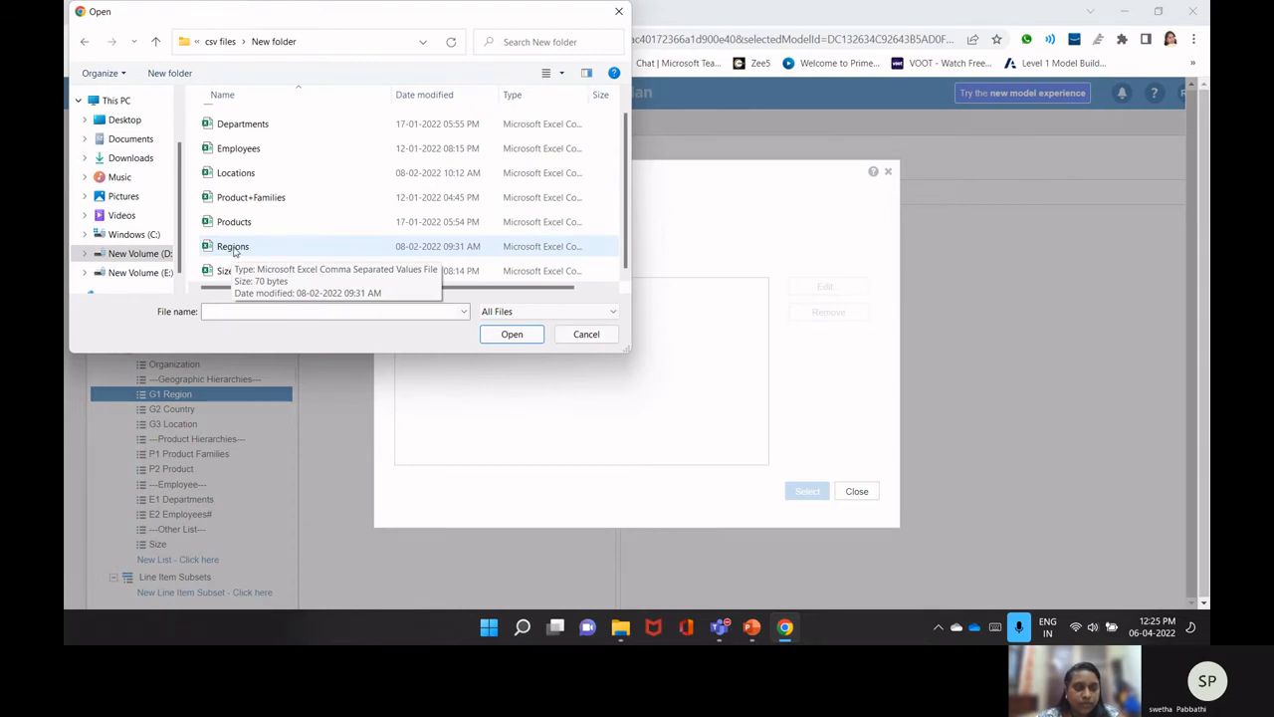
{"action": "left_click", "coordinate": [234, 249]}
{"action": "left_click", "coordinate": [511, 334]}
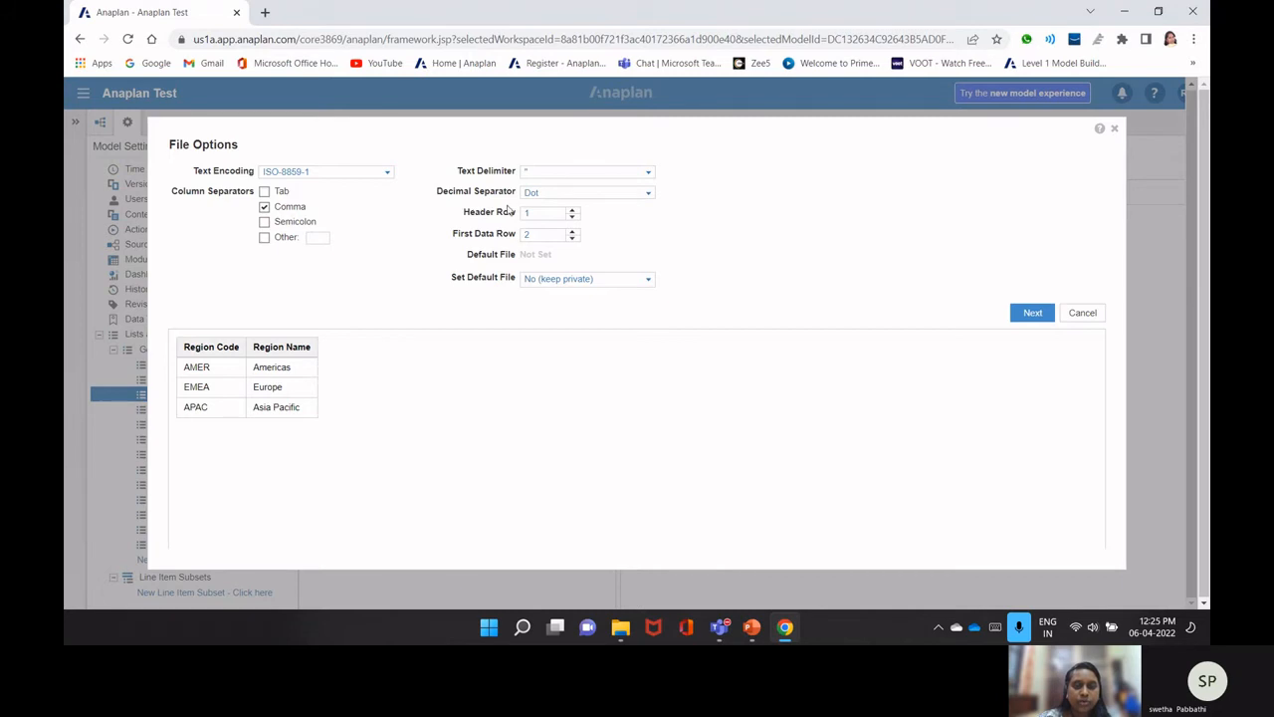
- Set the Regions file as the default import file for Admins Only and continue to the column mapping
{"action": "left_click", "coordinate": [651, 283]}
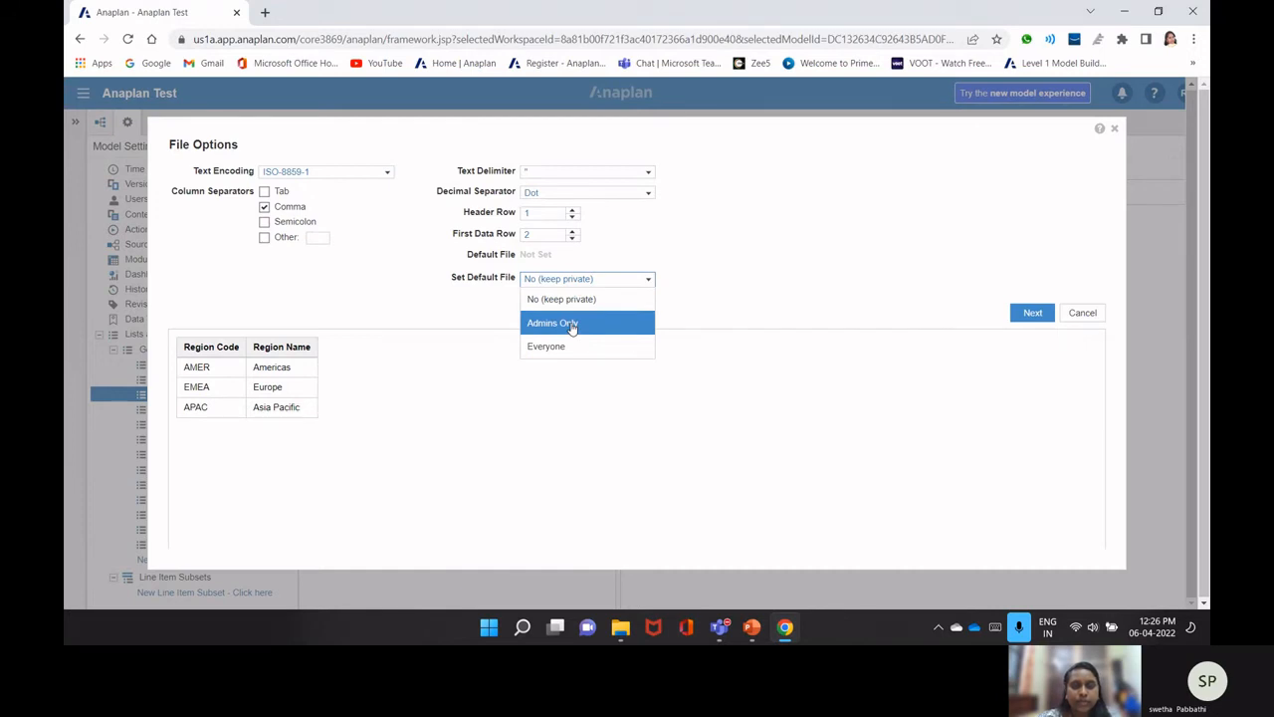
{"action": "left_click", "coordinate": [573, 327]}
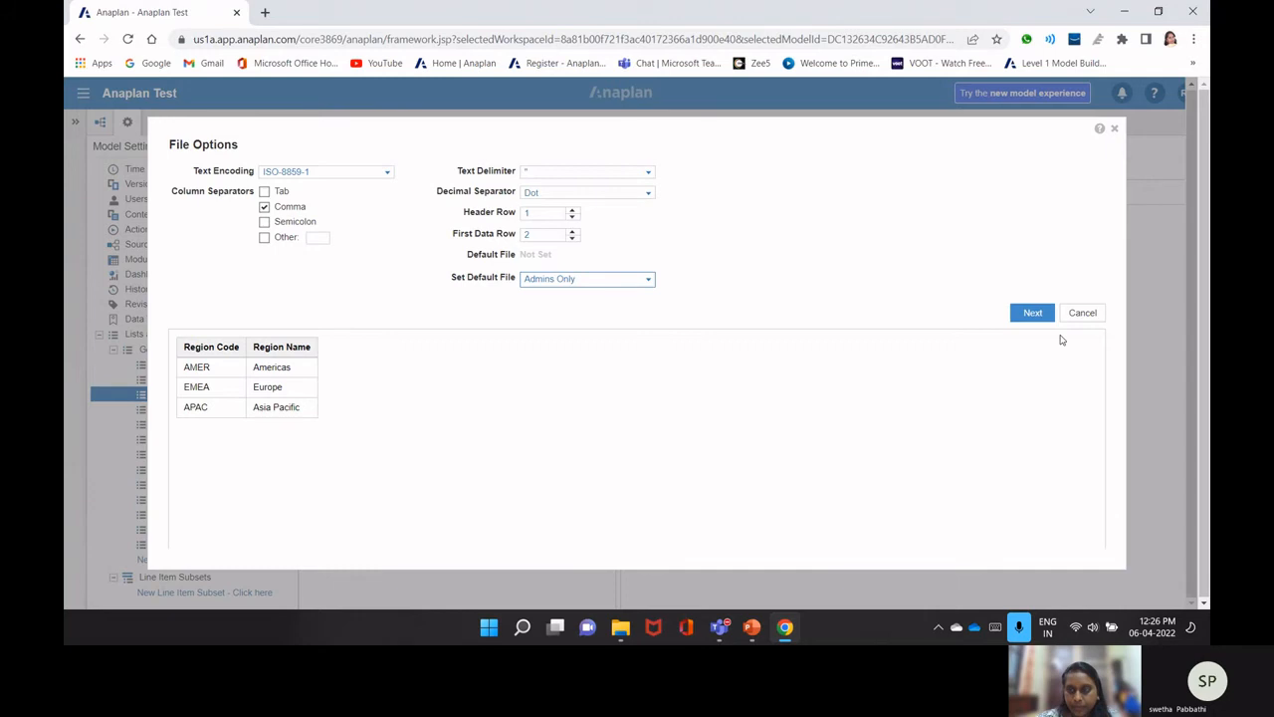
{"action": "left_click", "coordinate": [1031, 315]}
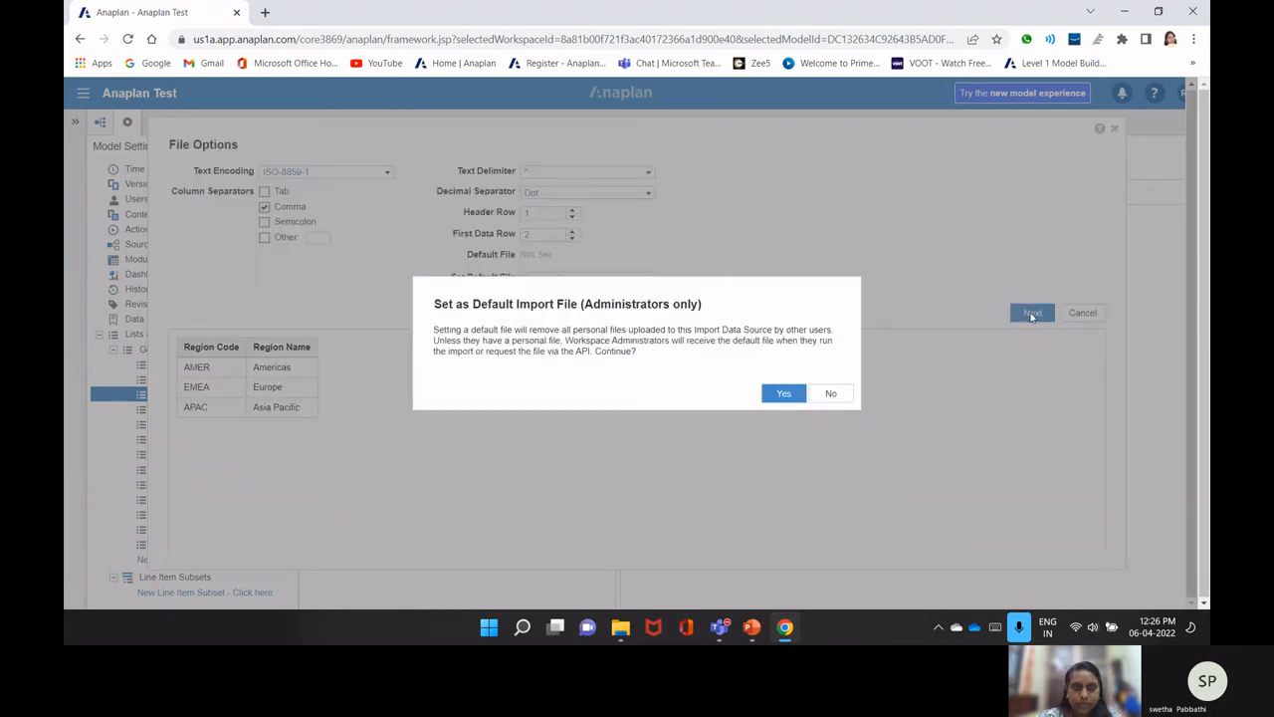
{"action": "left_click", "coordinate": [784, 394]}
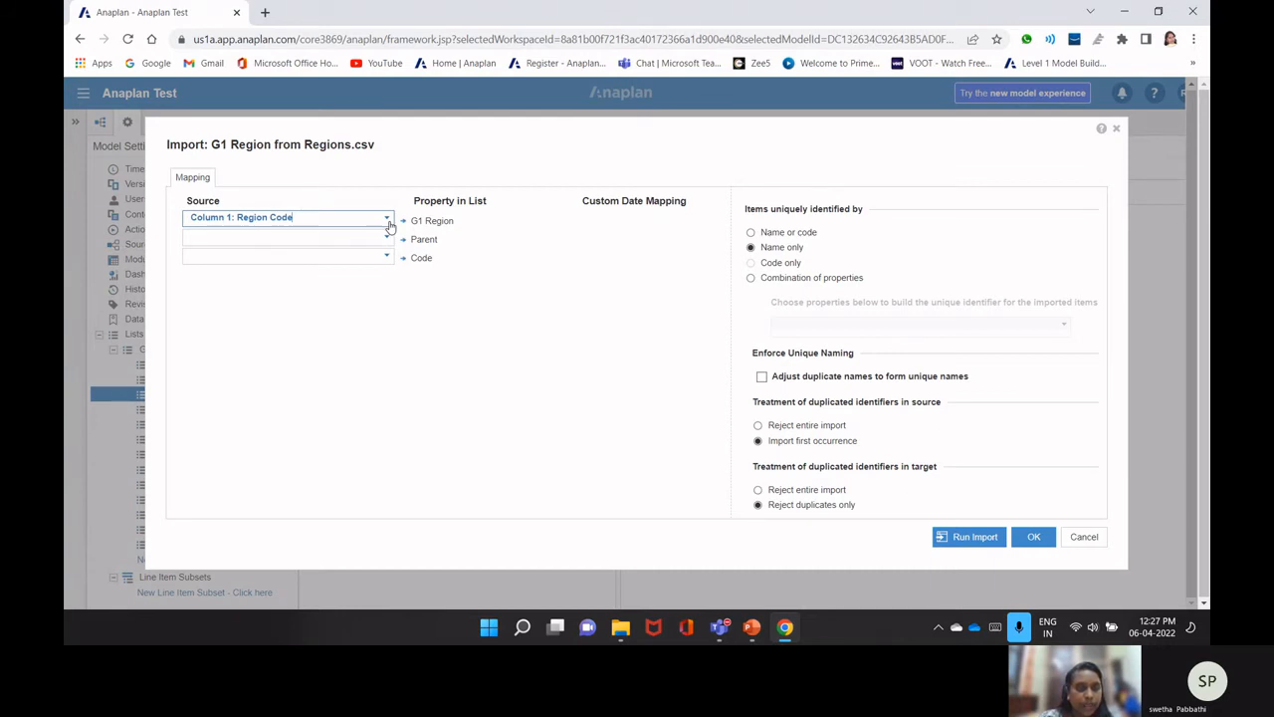
- Map Column 2: Region Name to G1 Region and Column 1: Region Code to Code, leaving Parent unmapped
{"action": "left_click", "coordinate": [383, 256]}
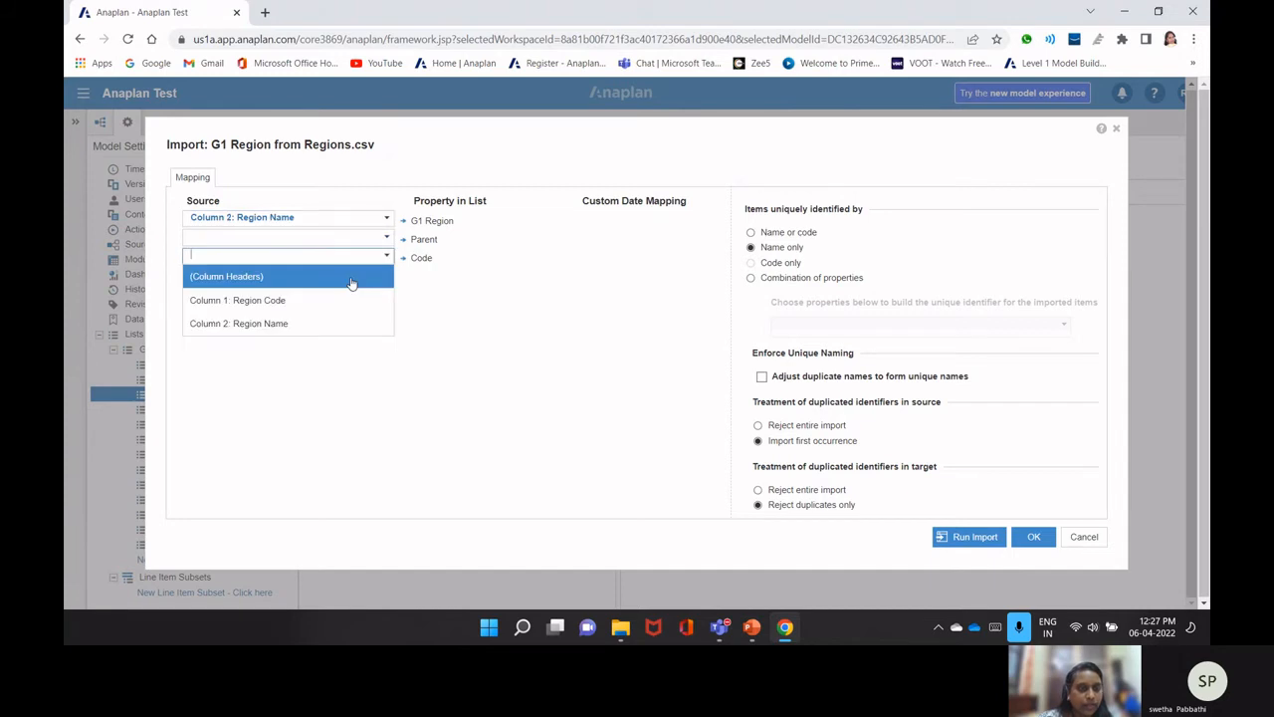
{"action": "left_click", "coordinate": [344, 299]}
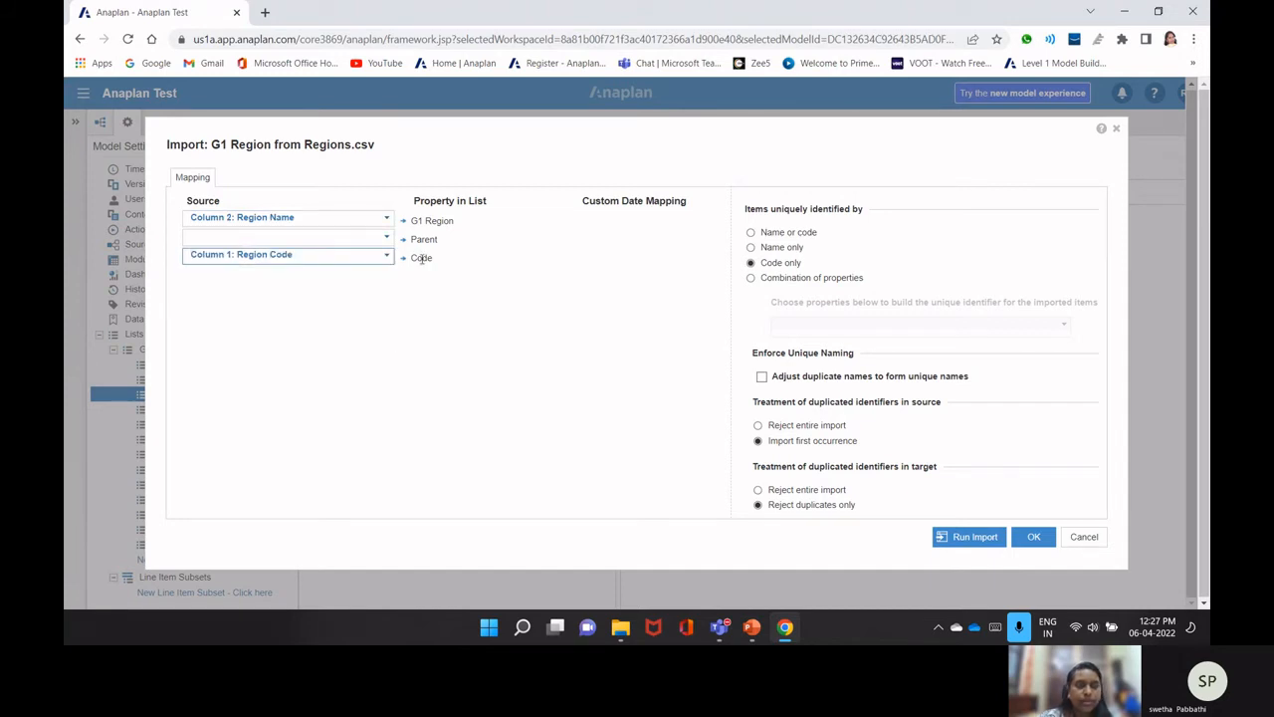
{"action": "left_click", "coordinate": [350, 237]}
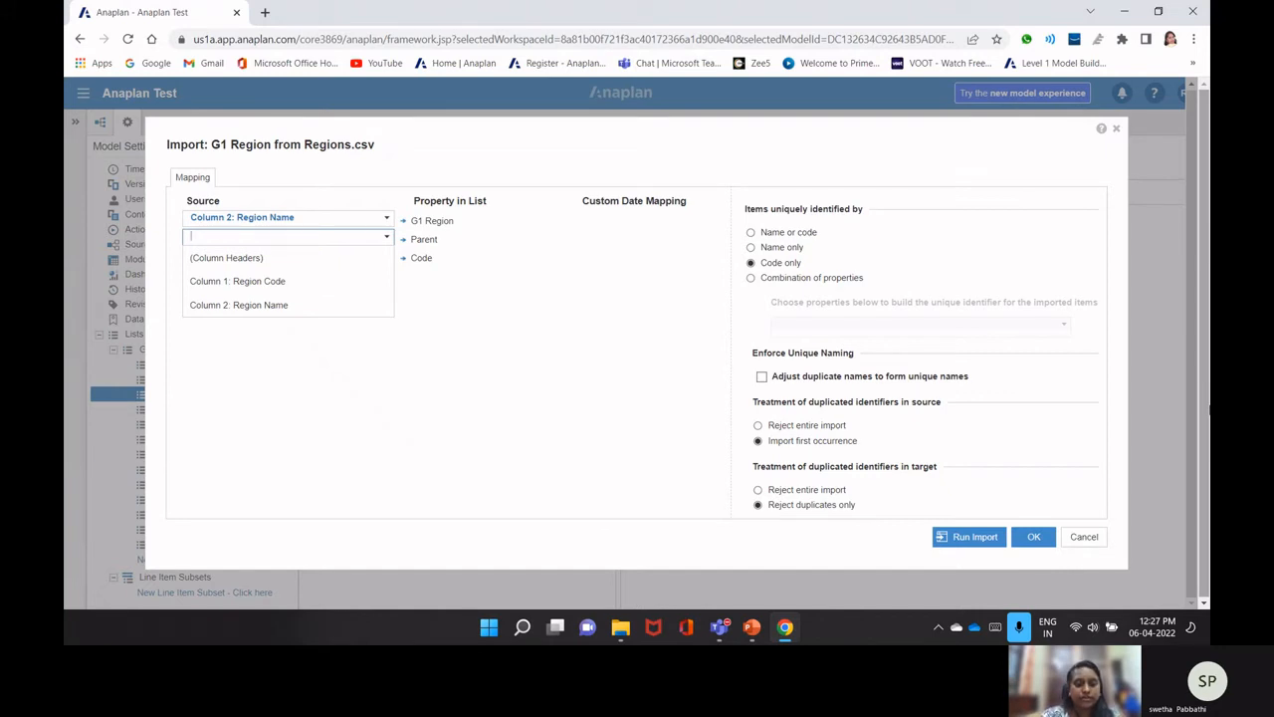
{"action": "left_click", "coordinate": [518, 315]}
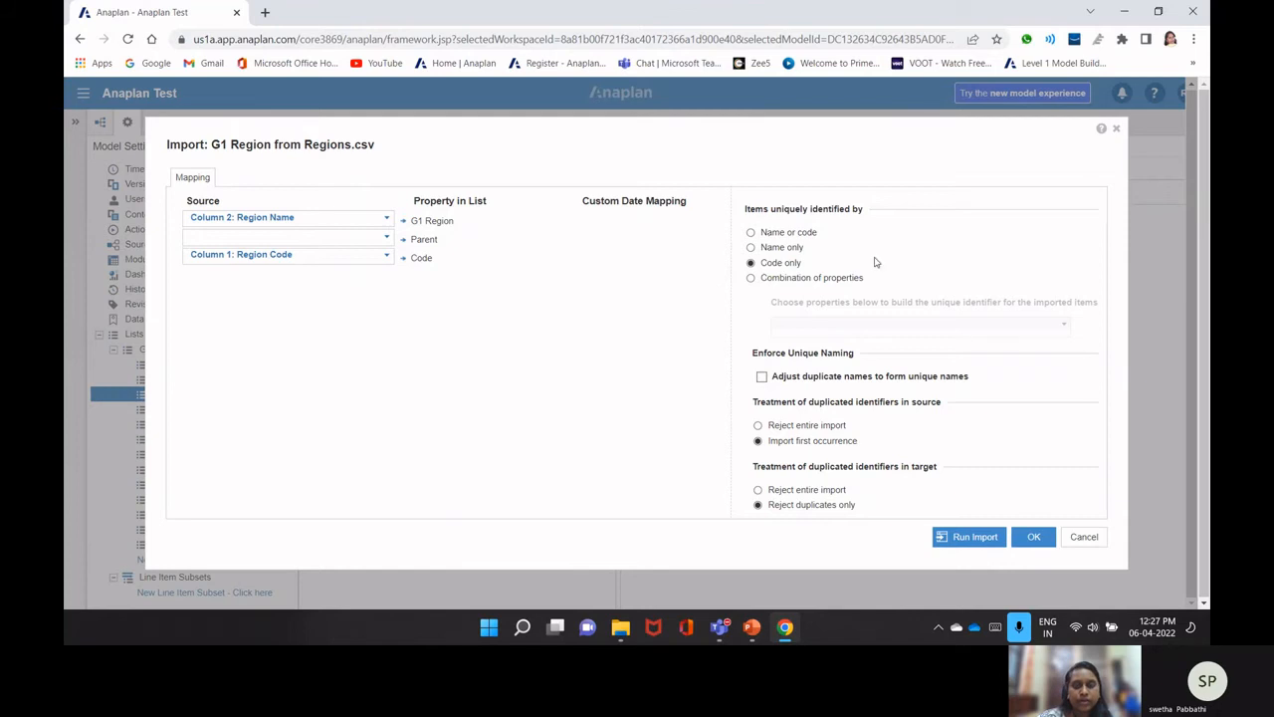
- Clear the source column mapped to the Code property
{"action": "left_click", "coordinate": [323, 255]}
{"action": "key", "text": "BackSpace"}
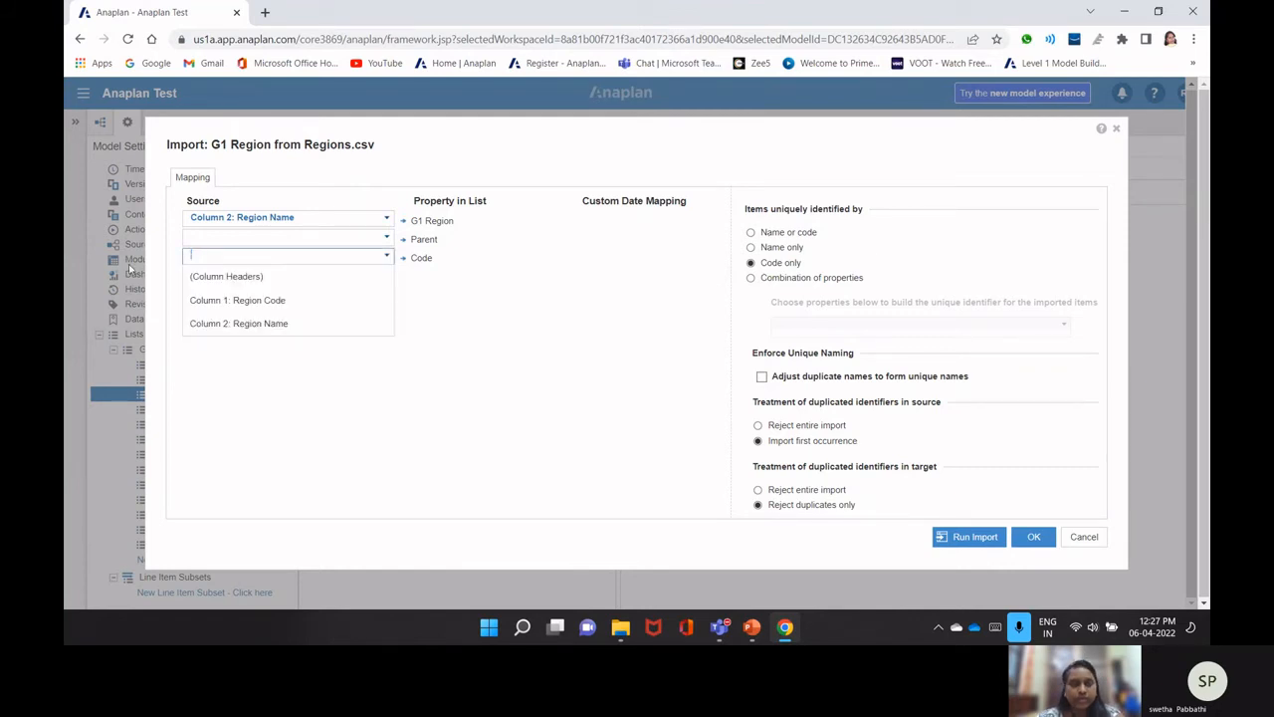
{"action": "left_click", "coordinate": [325, 357]}
{"action": "left_click", "coordinate": [333, 349]}
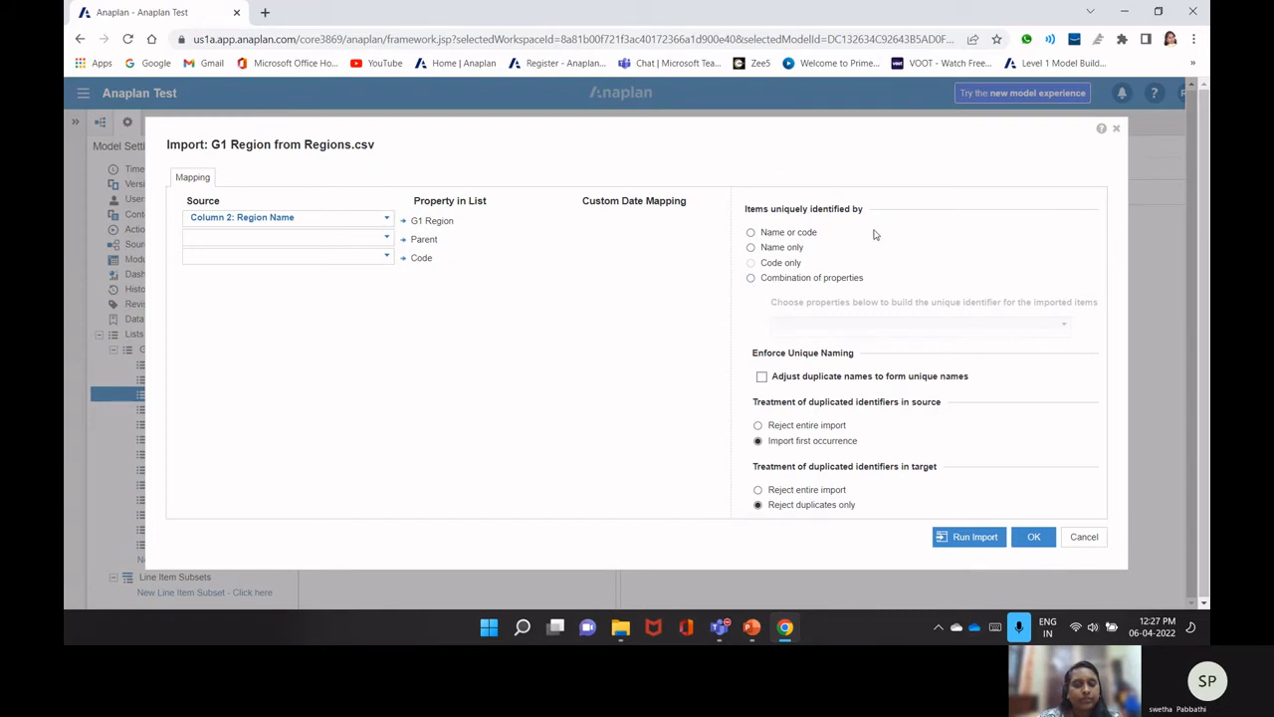
- Run the G1 Region import with Column 1: Region Code mapped to Code and items uniquely identified by Code only
{"action": "left_click", "coordinate": [391, 258]}
{"action": "left_click", "coordinate": [241, 274]}
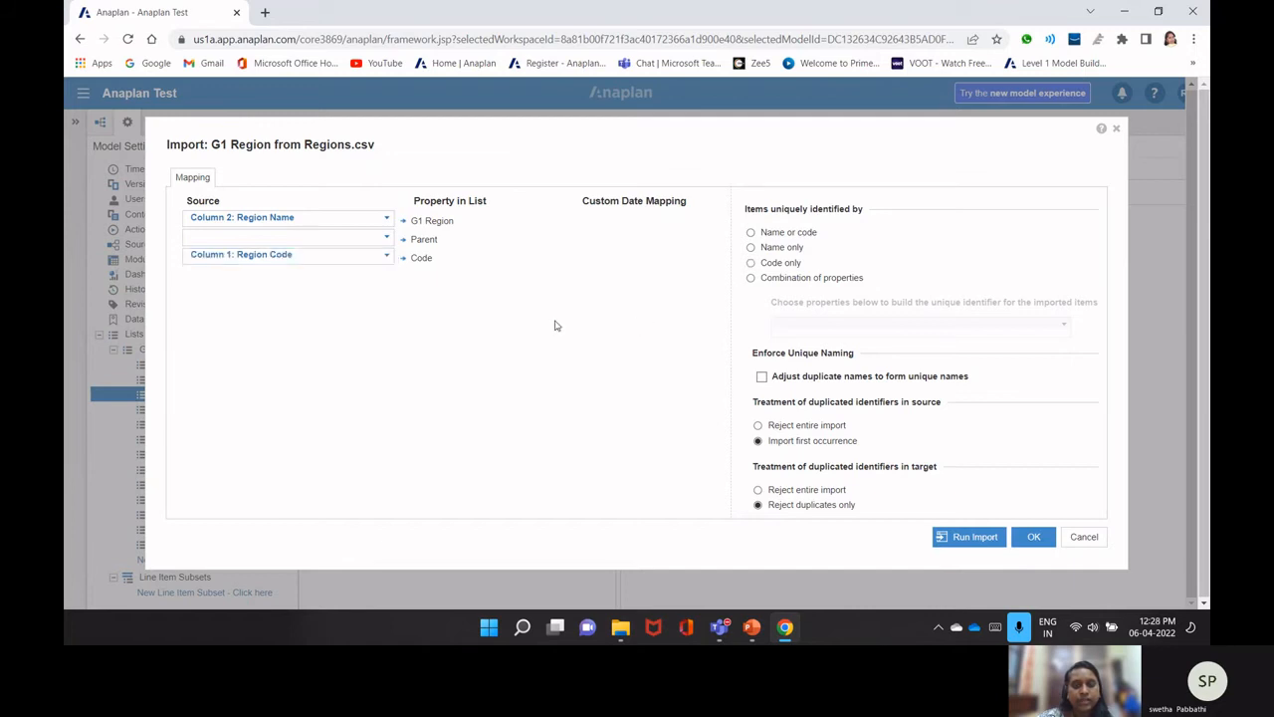
{"action": "left_click", "coordinate": [754, 263]}
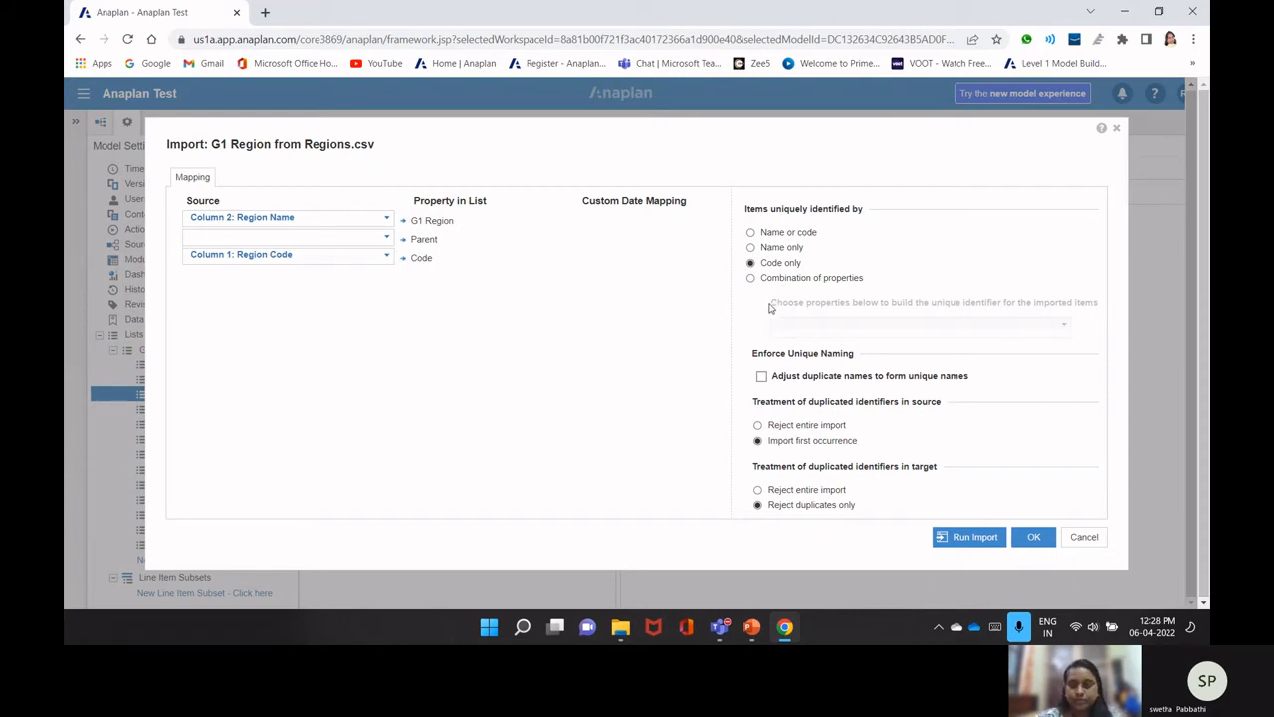
{"action": "left_click", "coordinate": [995, 537]}
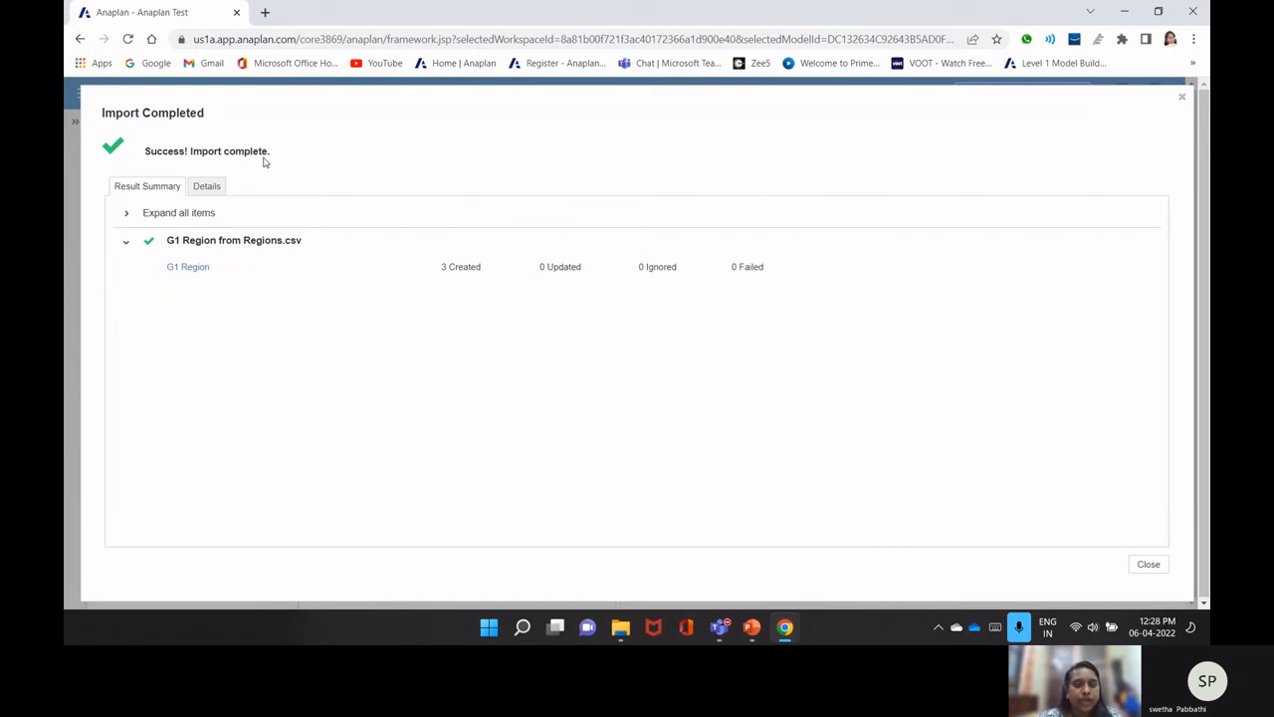
{"action": "left_click", "coordinate": [1152, 569]}
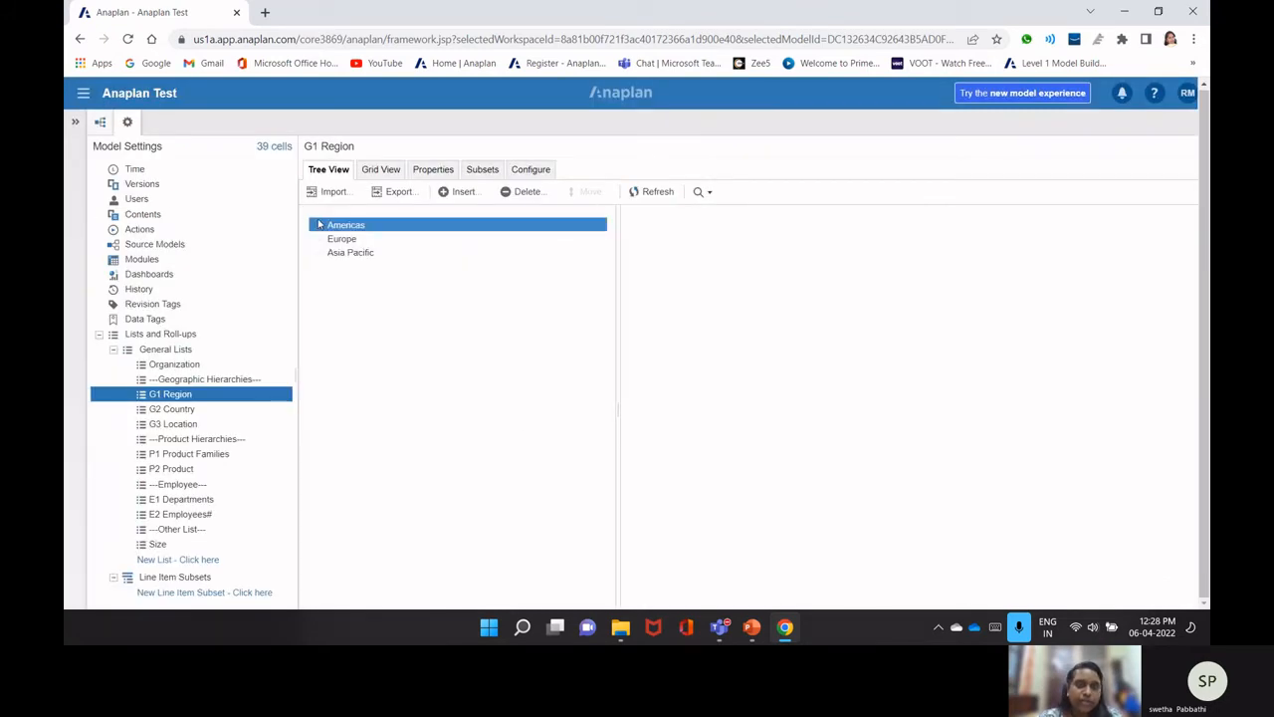
- Examine the imported regions in the G1 Region tree view and grid view, and return to General Lists
{"action": "left_click", "coordinate": [342, 256]}
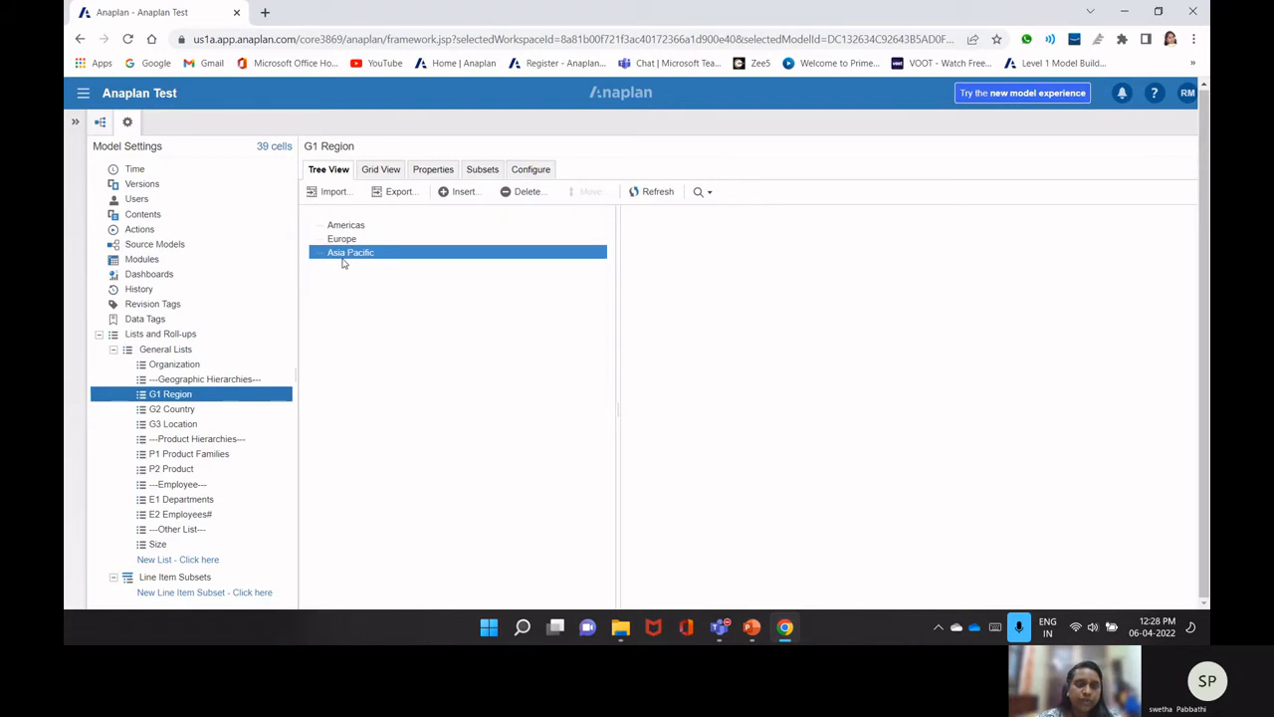
{"action": "left_click", "coordinate": [343, 229]}
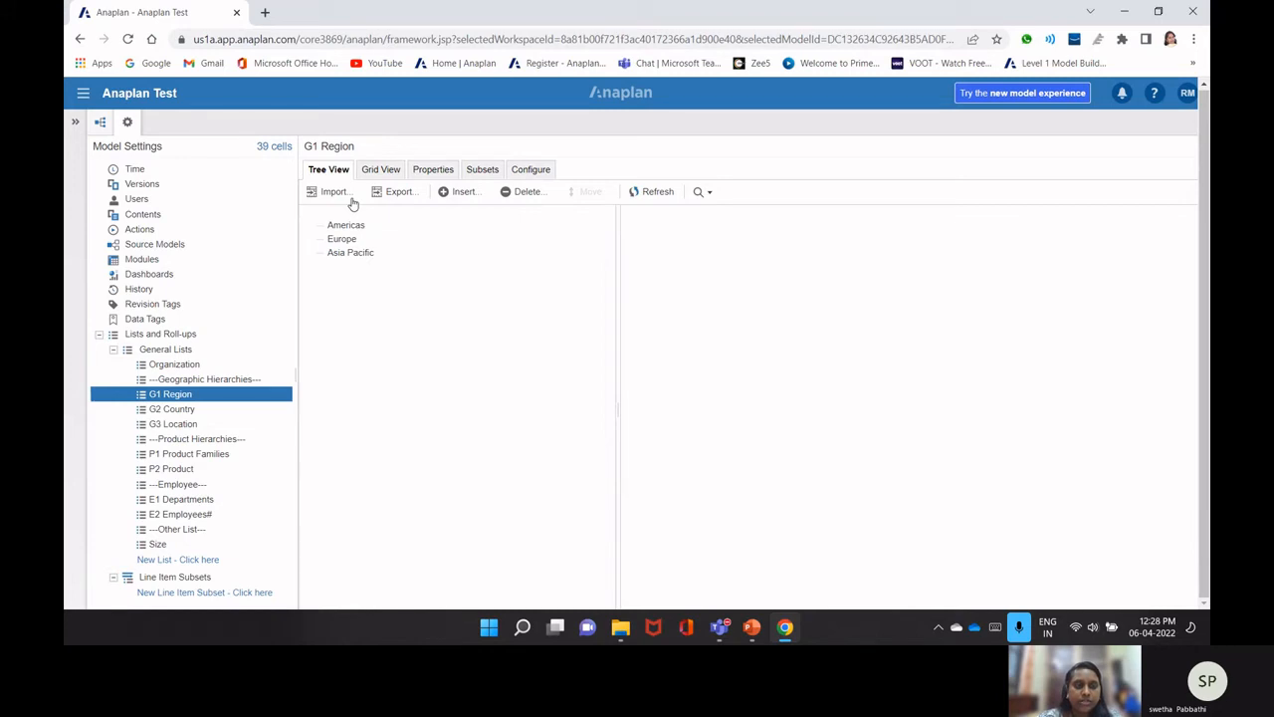
{"action": "left_click", "coordinate": [381, 170]}
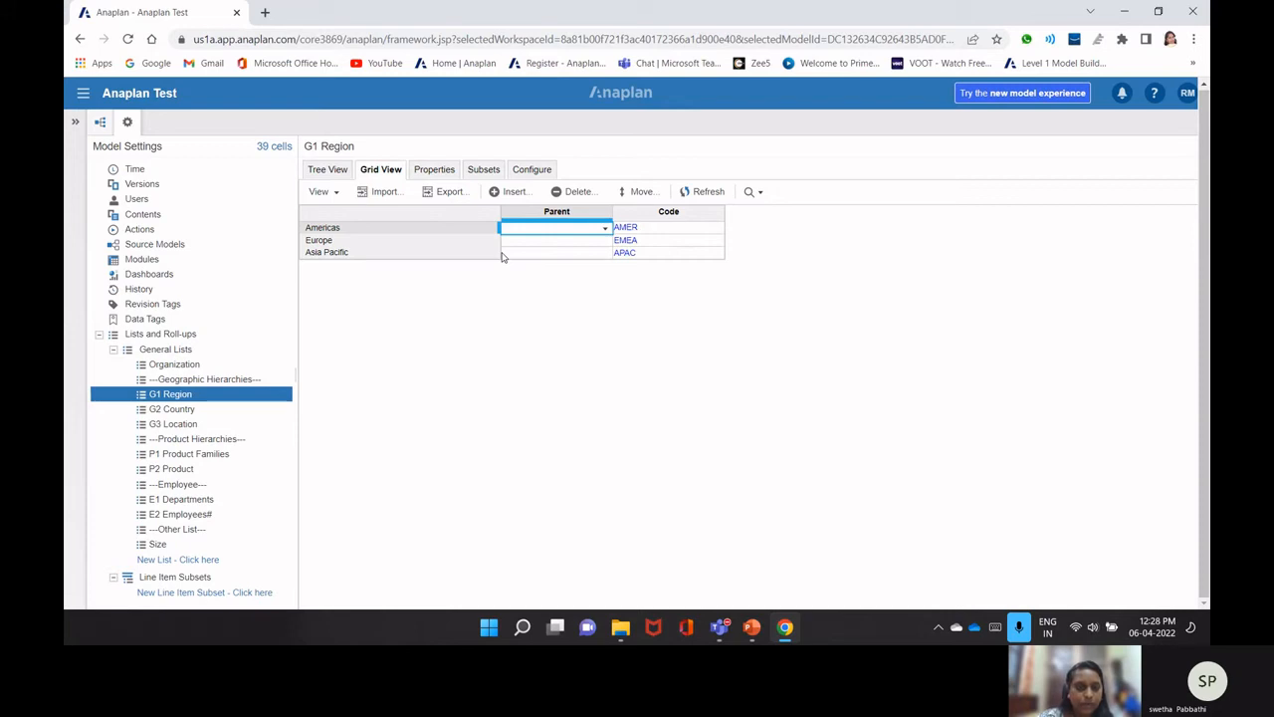
{"action": "left_click", "coordinate": [165, 349]}
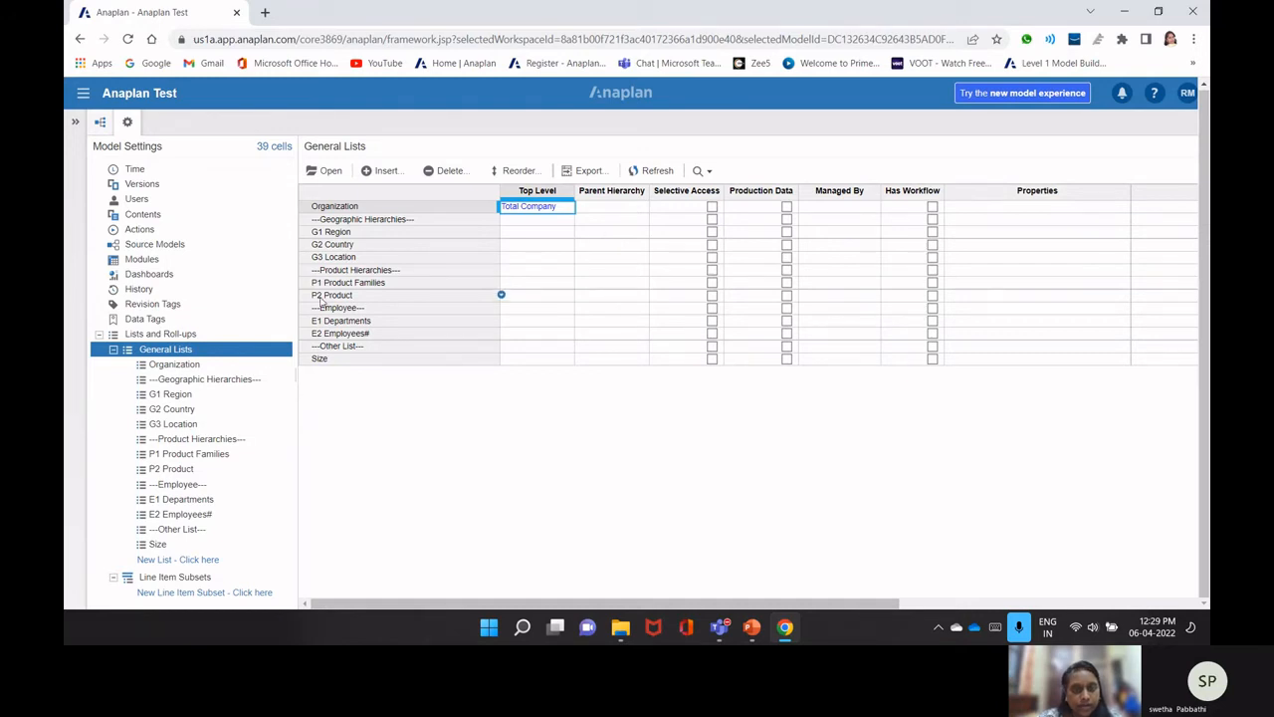
- Set the top level item of the G1 Region list to All Region, apply the change and return to General Lists
{"action": "double_click", "coordinate": [524, 233]}
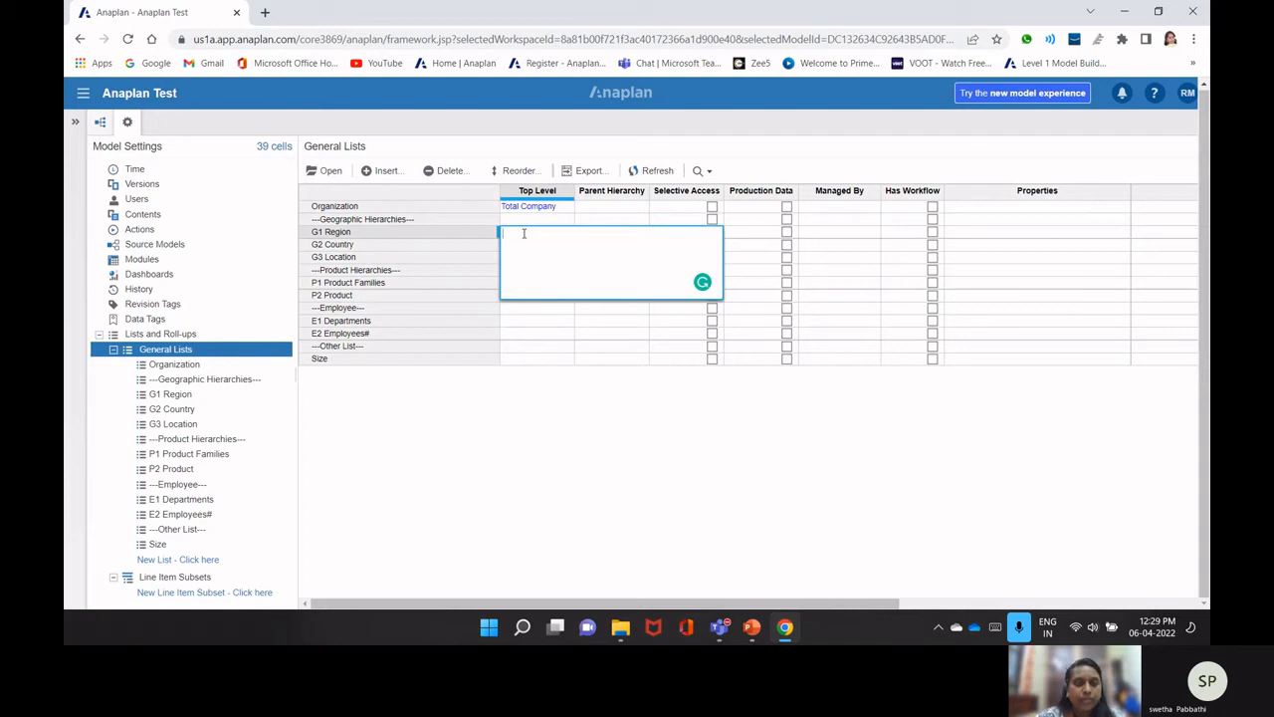
{"action": "left_click", "coordinate": [489, 232]}
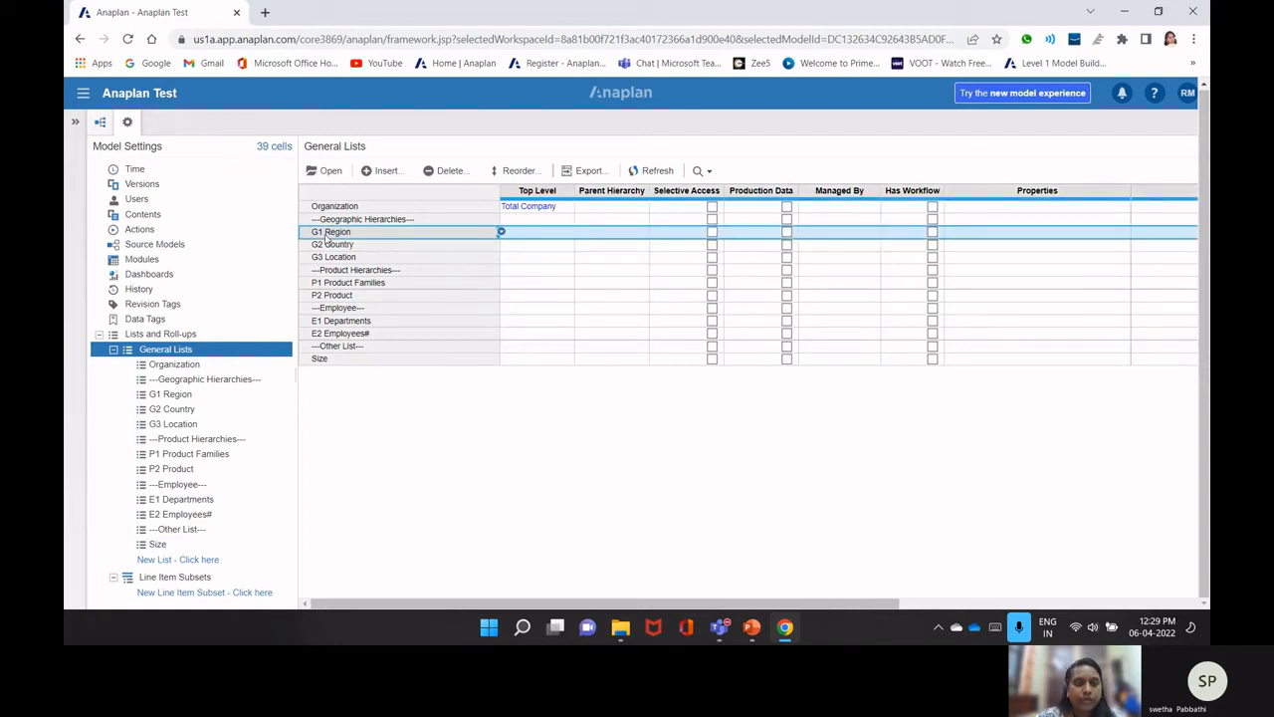
{"action": "left_click", "coordinate": [333, 171]}
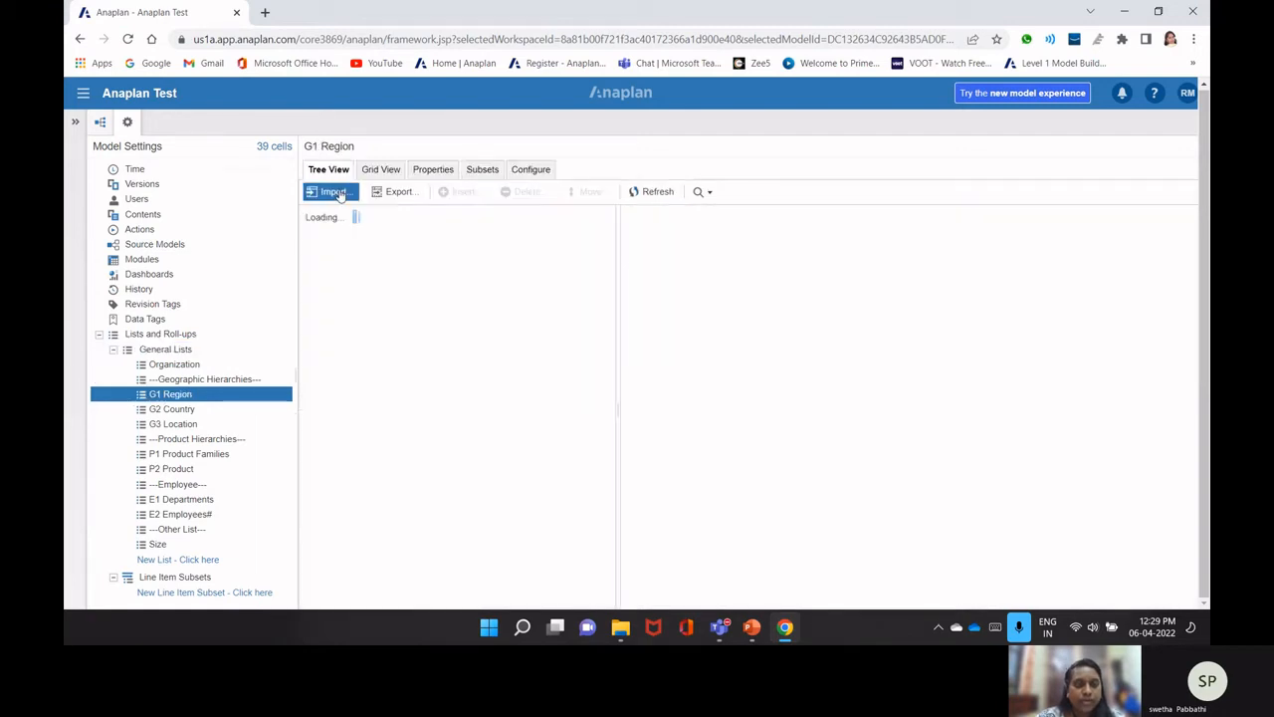
{"action": "left_click", "coordinate": [544, 173]}
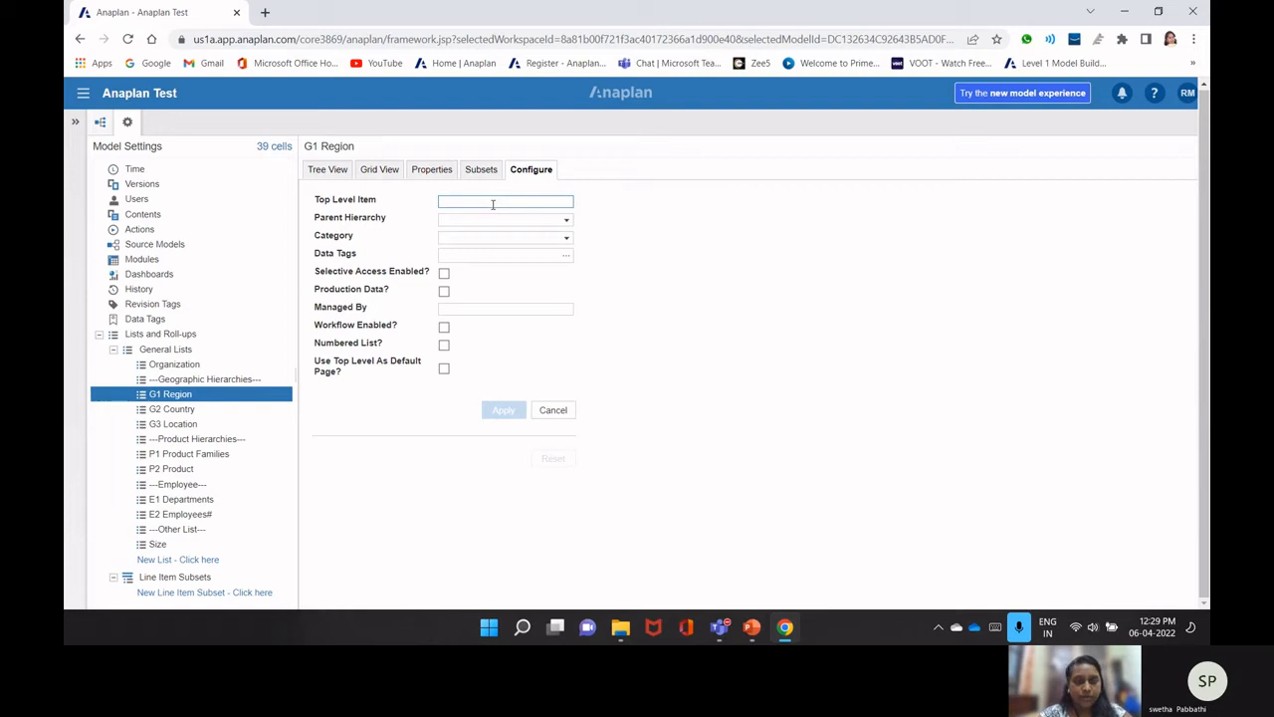
{"action": "type", "text": "All Re"}
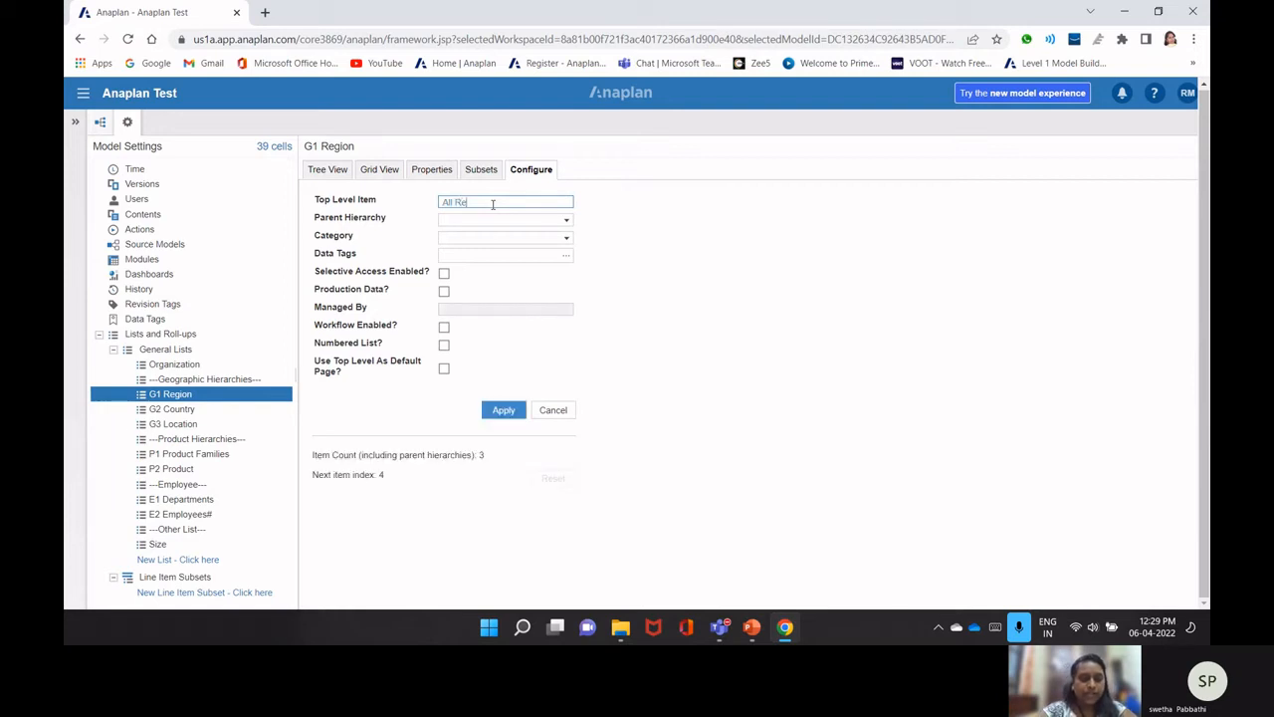
{"action": "type", "text": "g"}
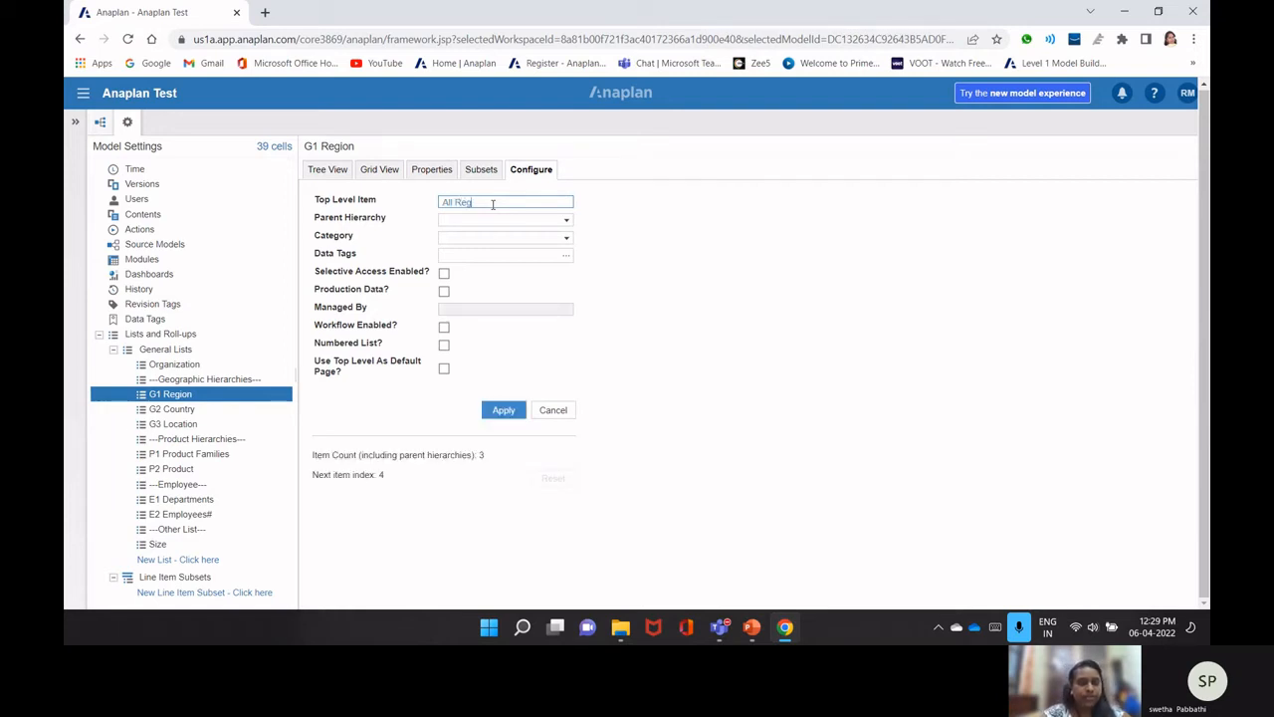
{"action": "type", "text": "ion"}
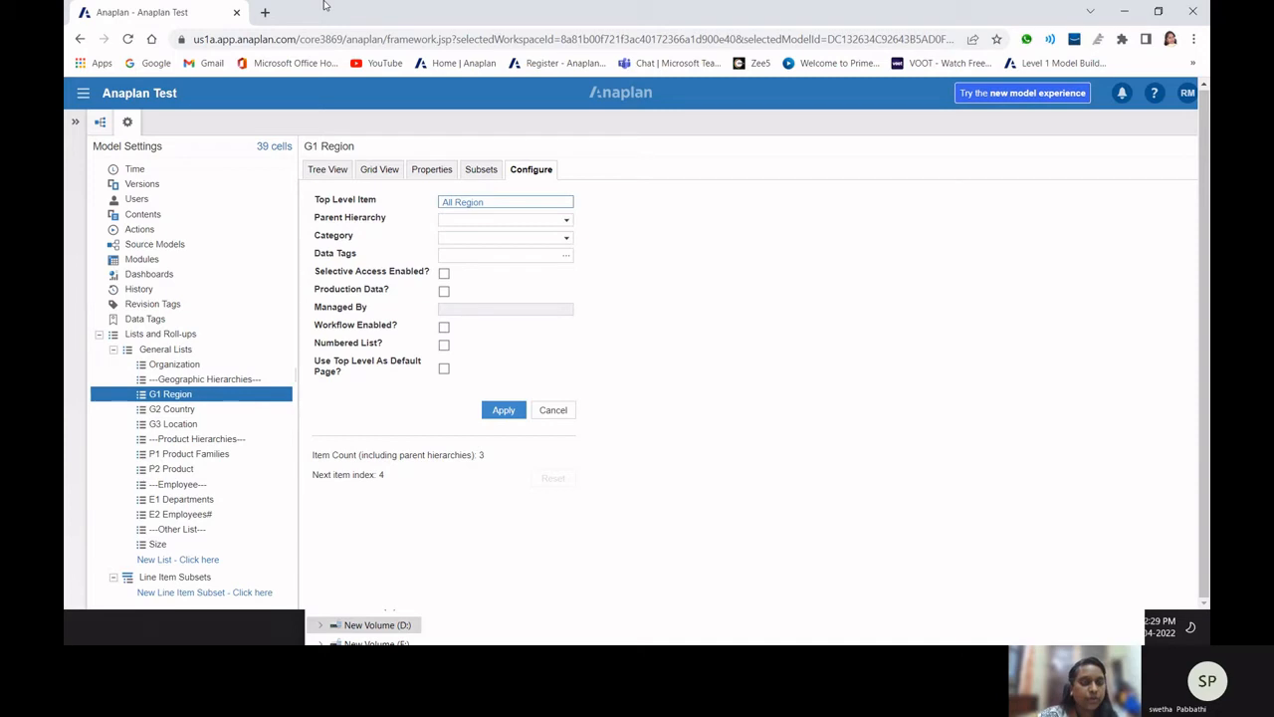
{"action": "left_click", "coordinate": [166, 348]}
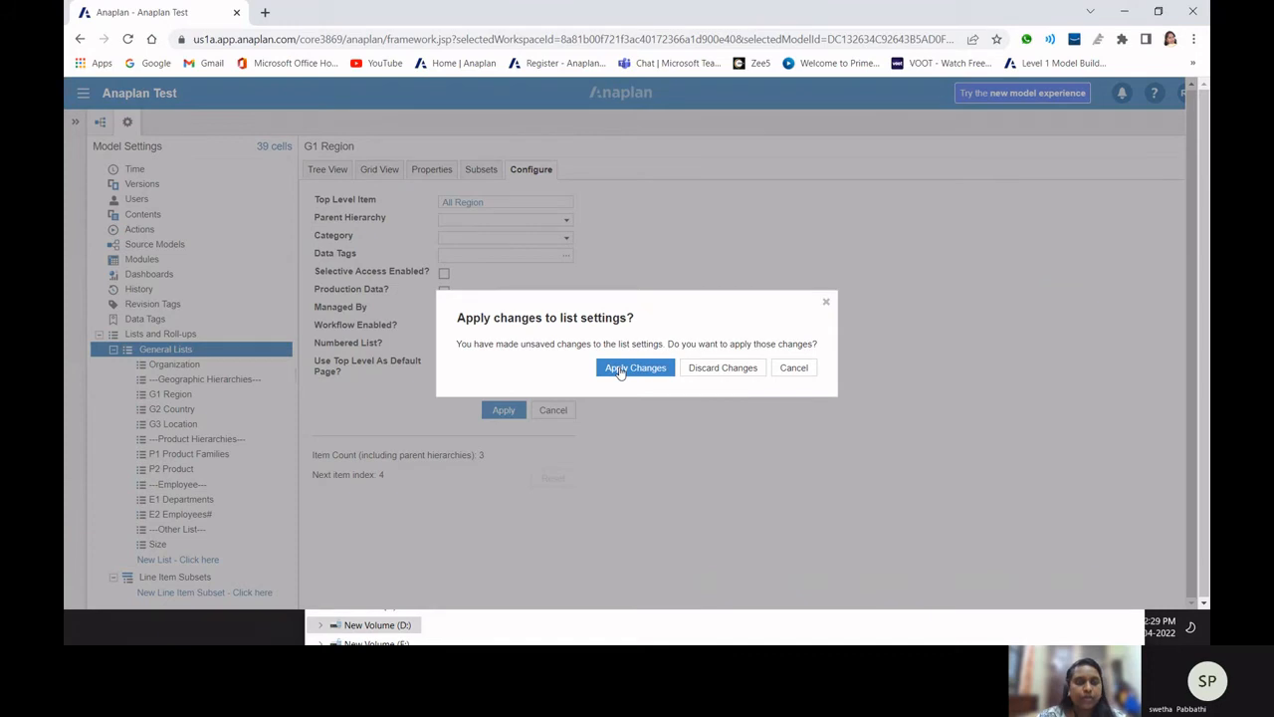
{"action": "left_click", "coordinate": [618, 368]}
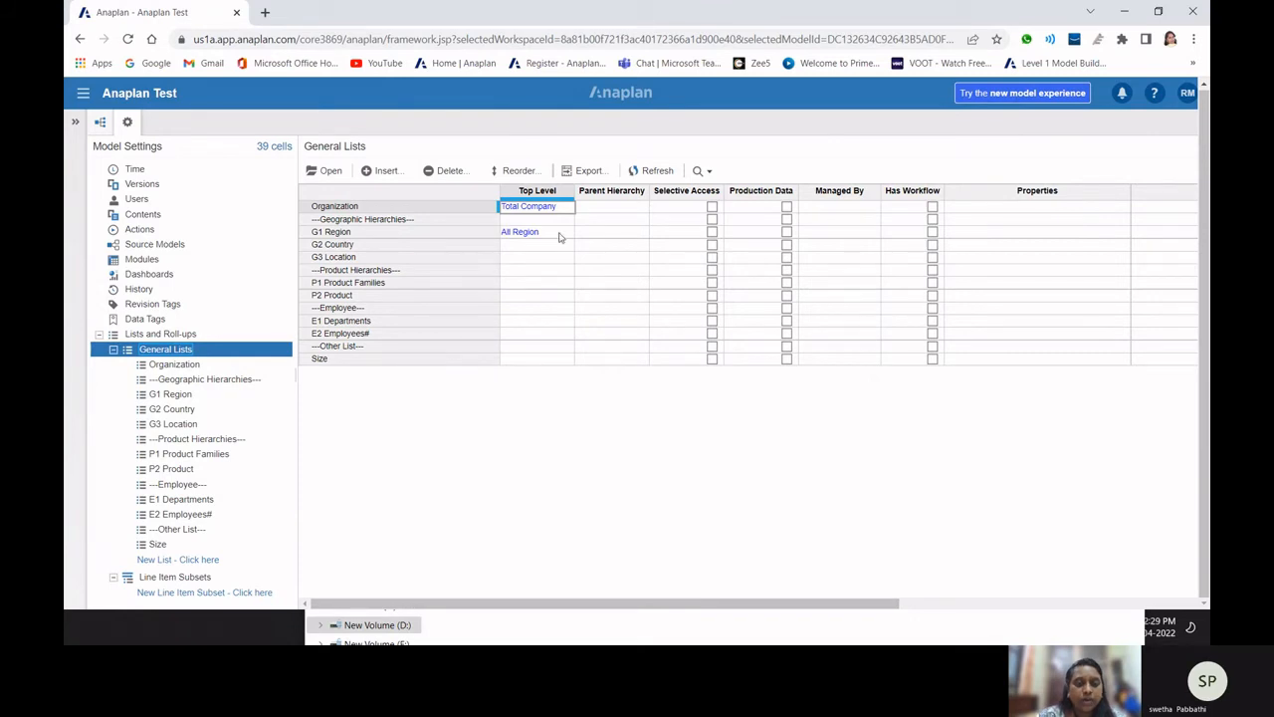
- Set the top level of the P1 Product Families list to All Product
{"action": "double_click", "coordinate": [516, 289]}
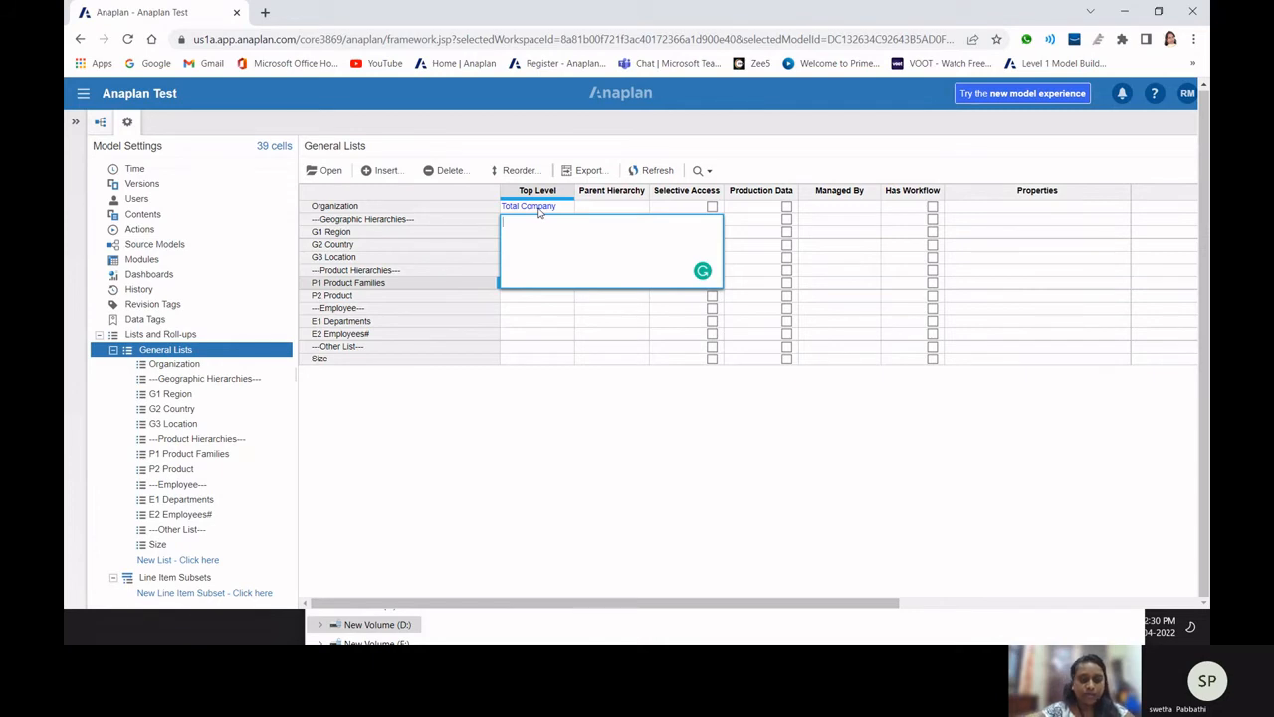
{"action": "type", "text": "All"}
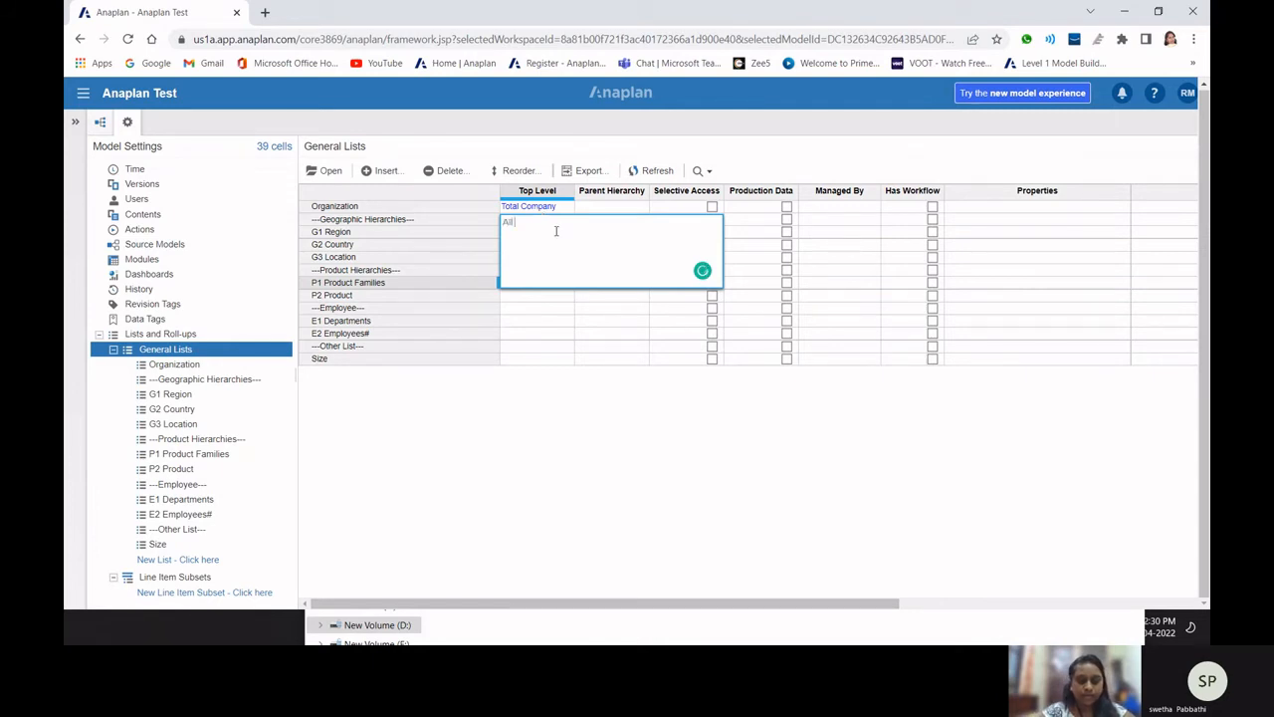
{"action": "type", "text": " product"}
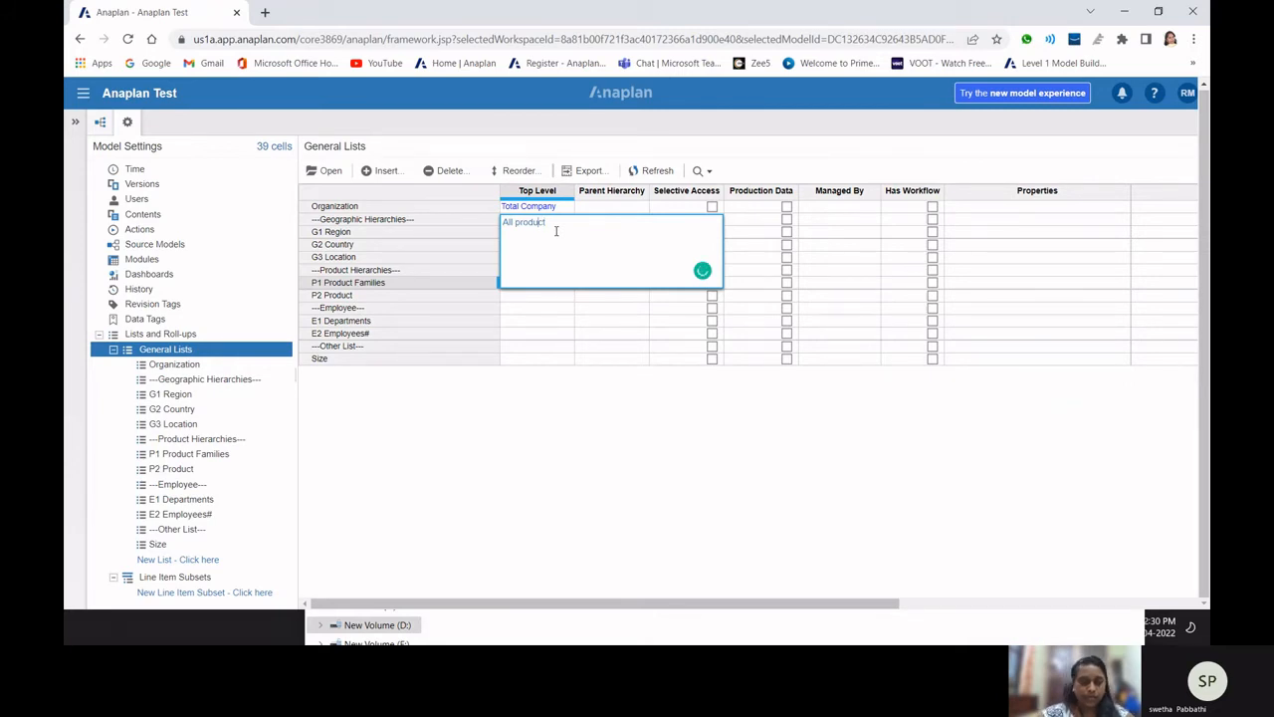
{"action": "key", "text": "Return"}
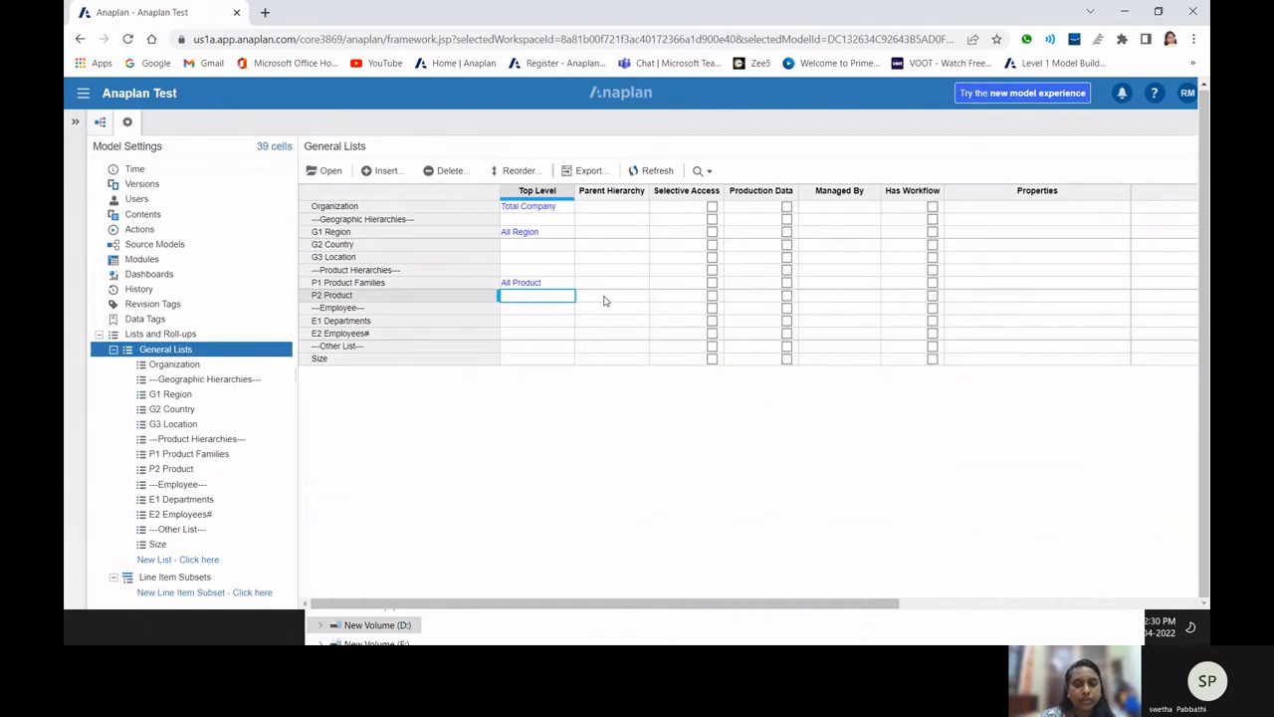
- Set the parent hierarchy of G2 Country to G1 Region, G3 Location to G2 Country, and P2 Product to P1 Product Families
{"action": "left_click", "coordinate": [640, 246]}
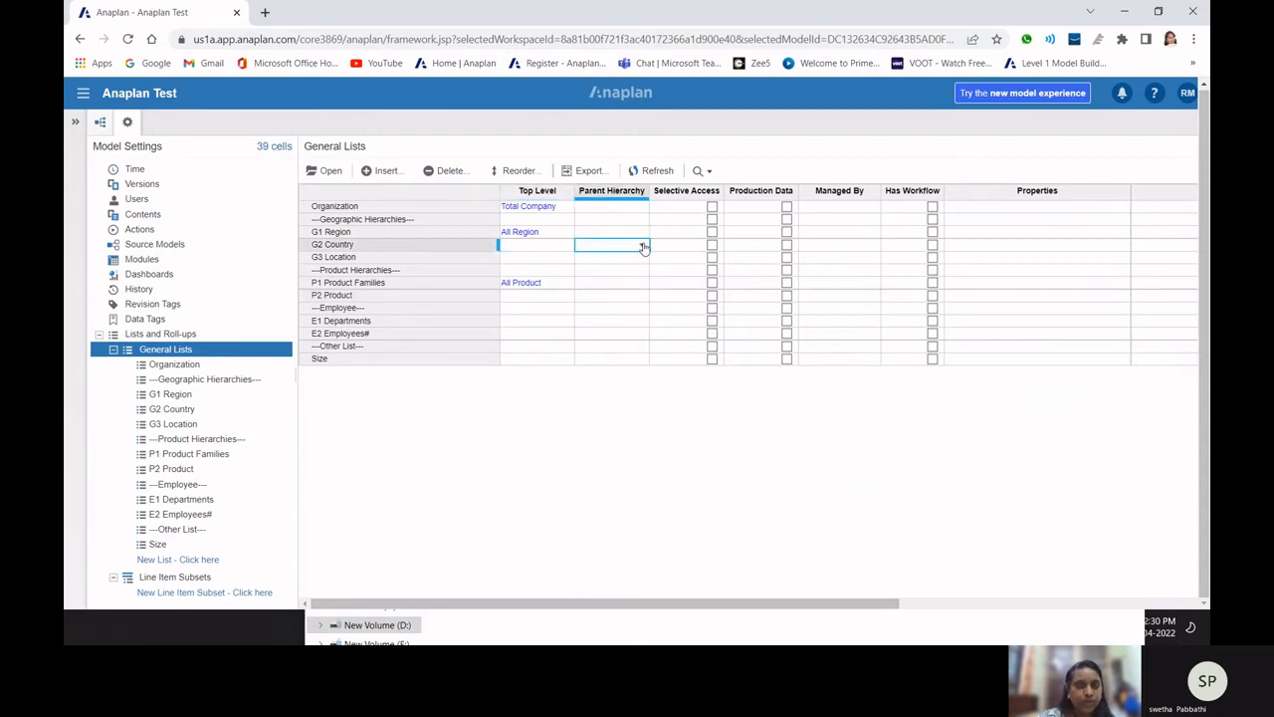
{"action": "left_click", "coordinate": [642, 246]}
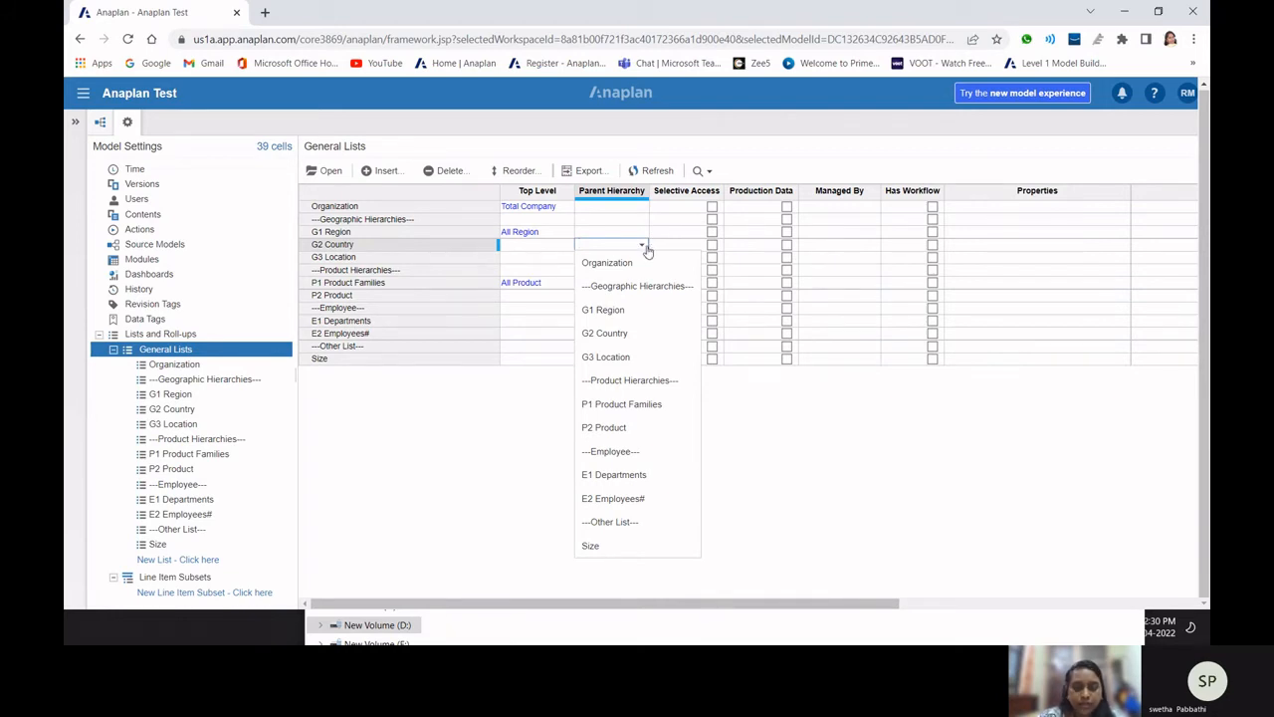
{"action": "left_click", "coordinate": [619, 311]}
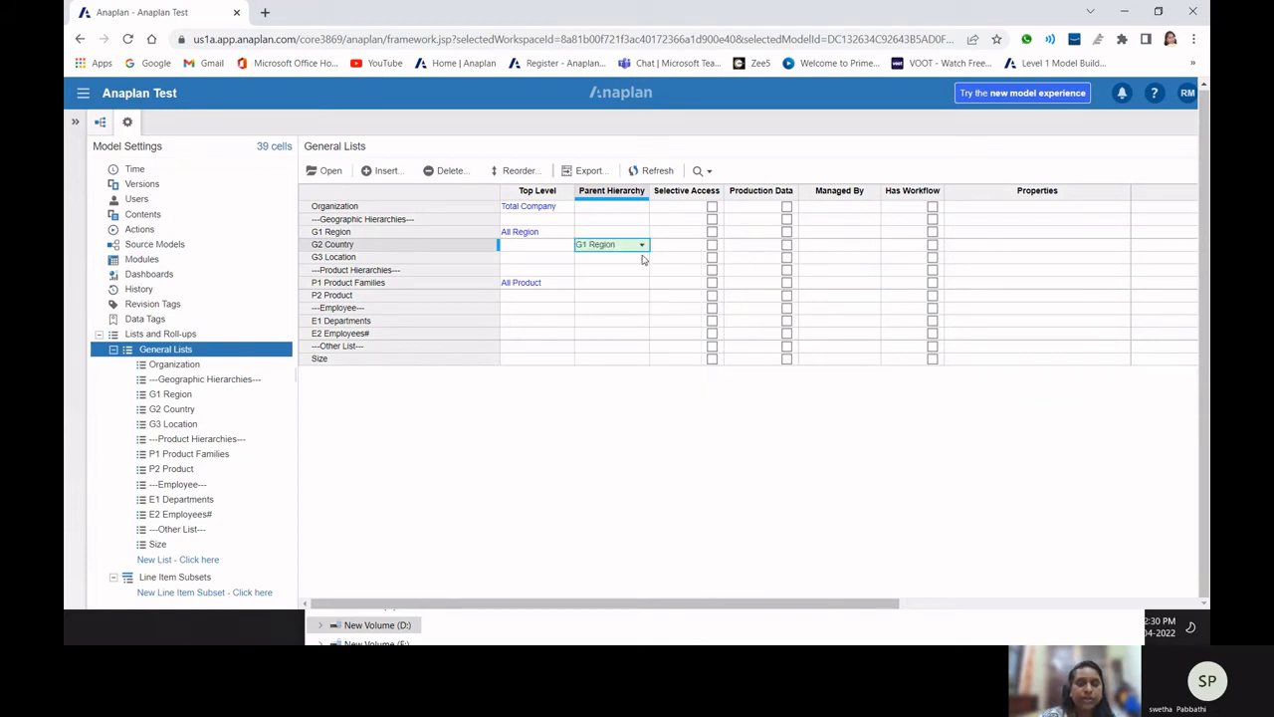
{"action": "left_click", "coordinate": [643, 261]}
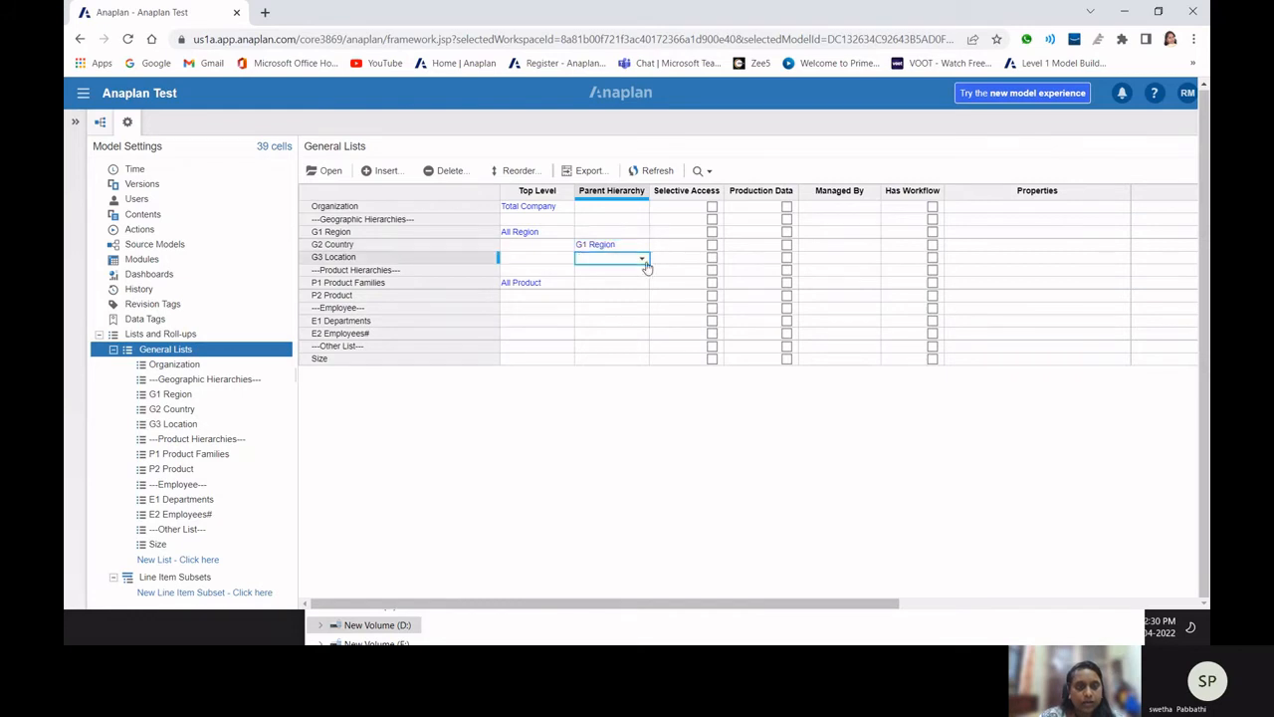
{"action": "left_click", "coordinate": [645, 263]}
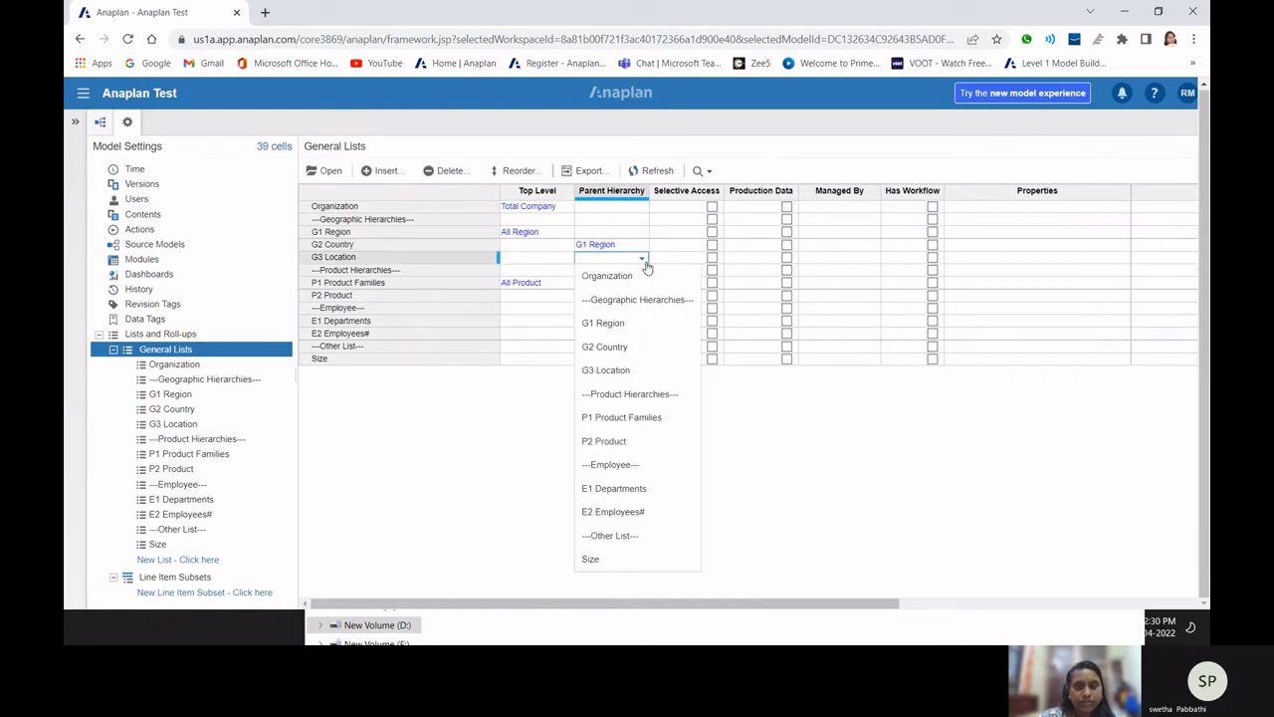
{"action": "left_click", "coordinate": [600, 347]}
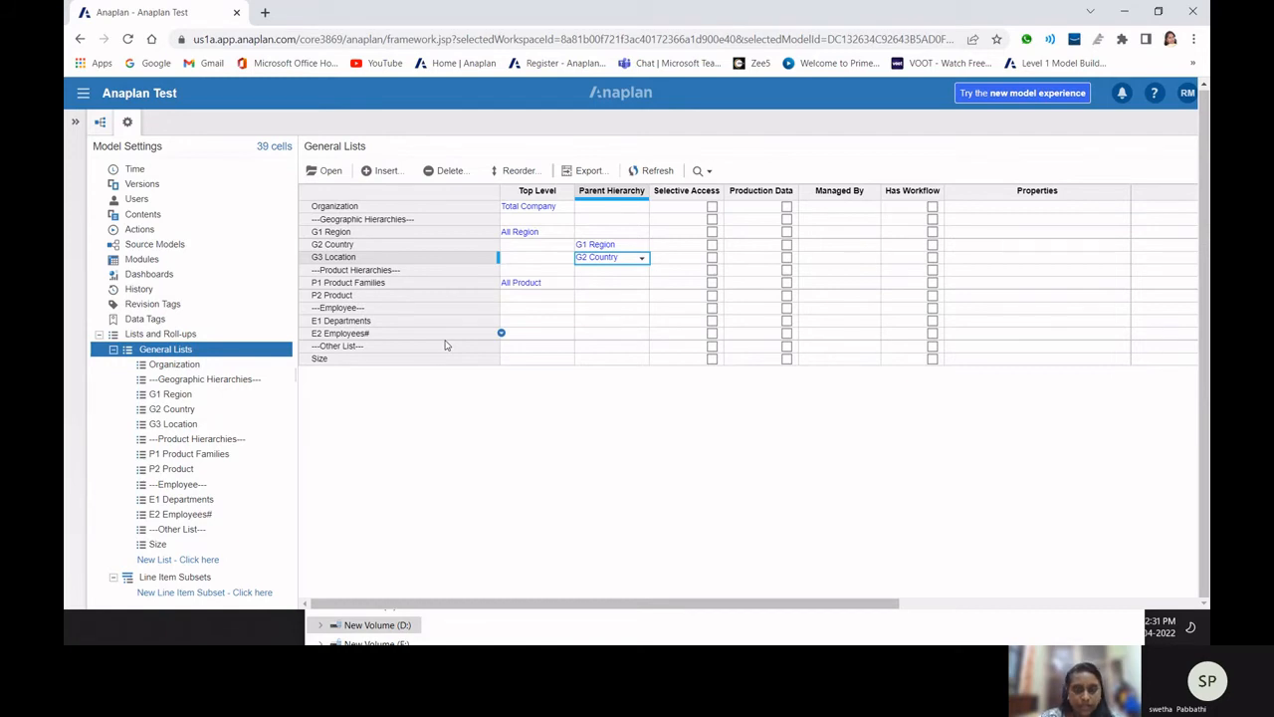
{"action": "left_click", "coordinate": [611, 294]}
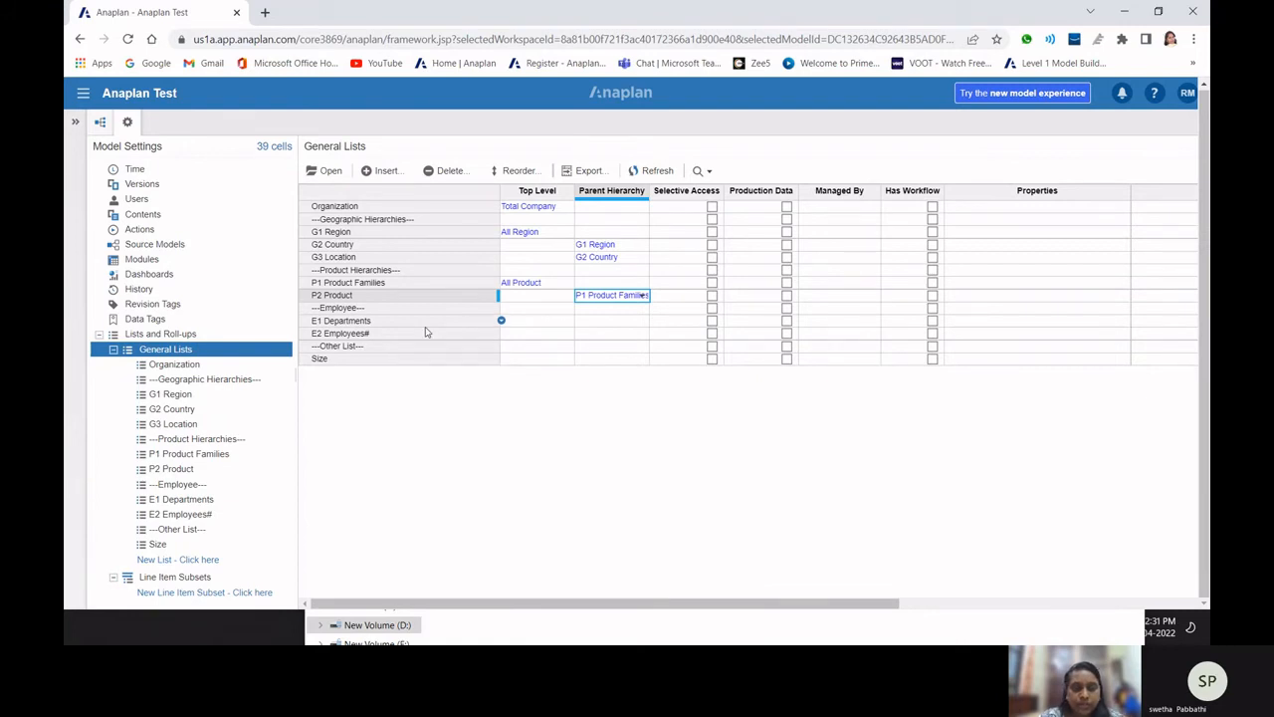
- Set the top level of the E1 Departments list to All Employee
{"action": "left_click", "coordinate": [547, 317]}
{"action": "type", "text": "A"}
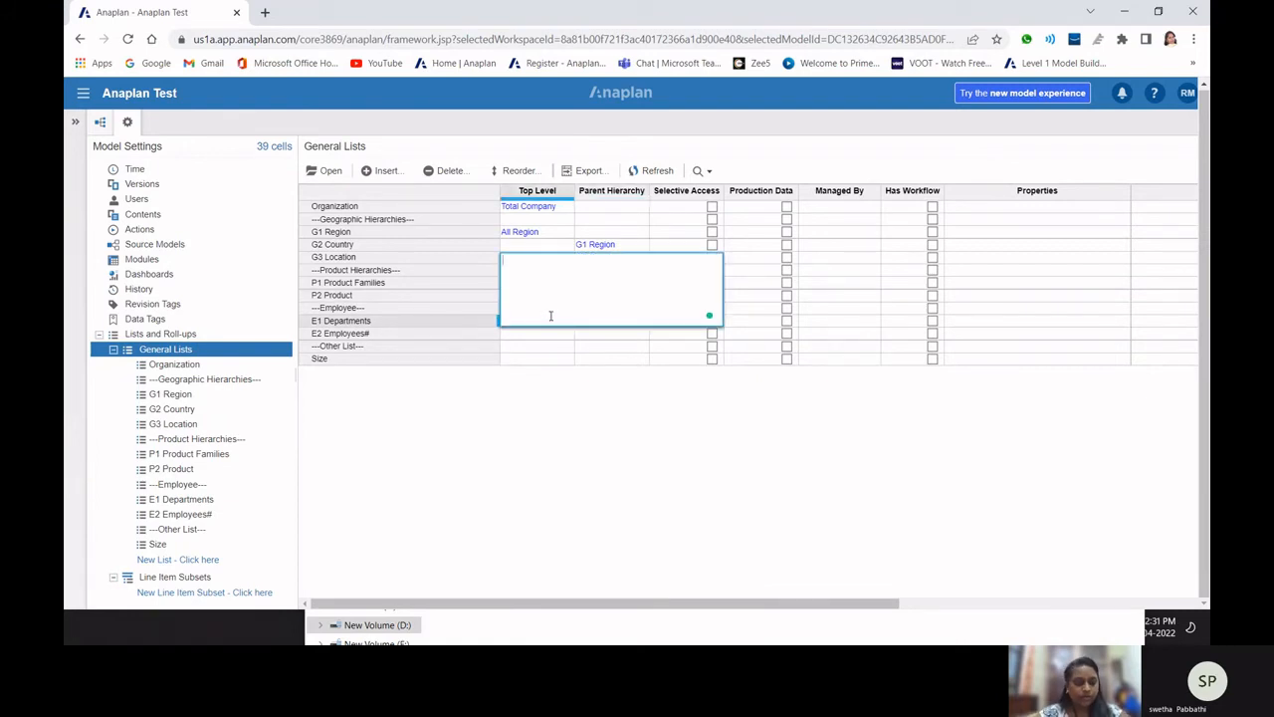
{"action": "type", "text": "ll "}
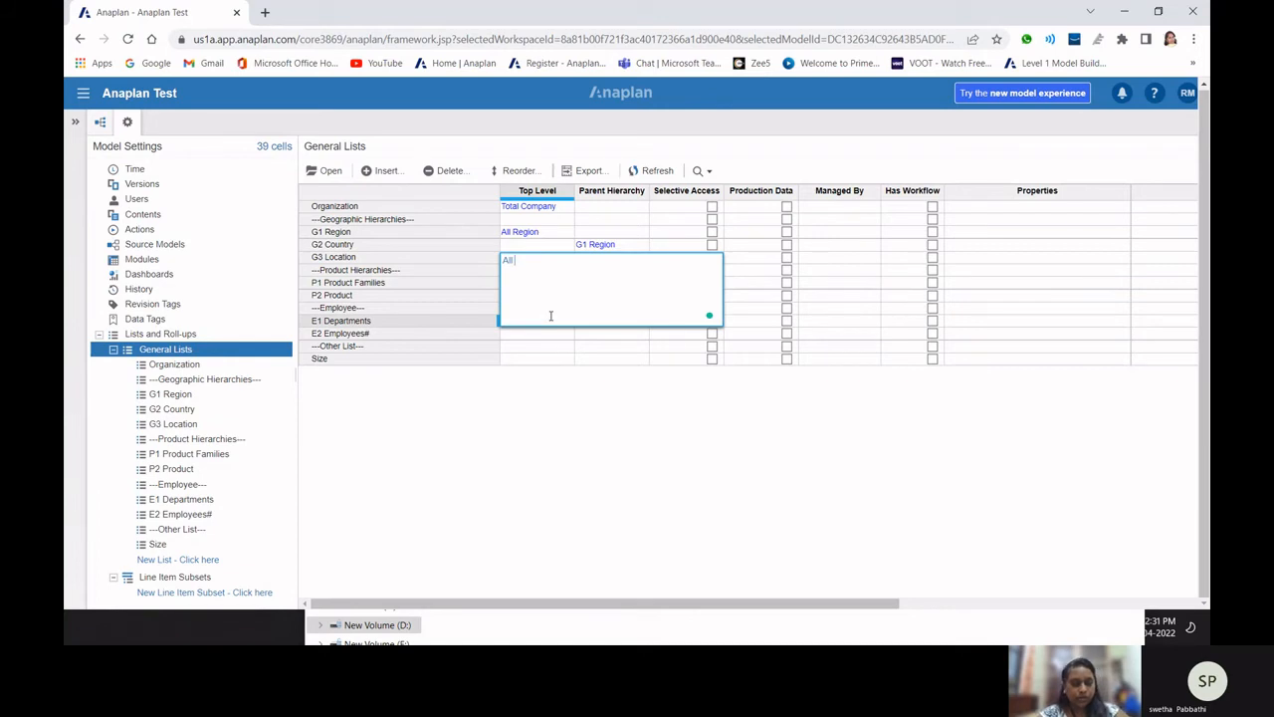
{"action": "type", "text": "Empl"}
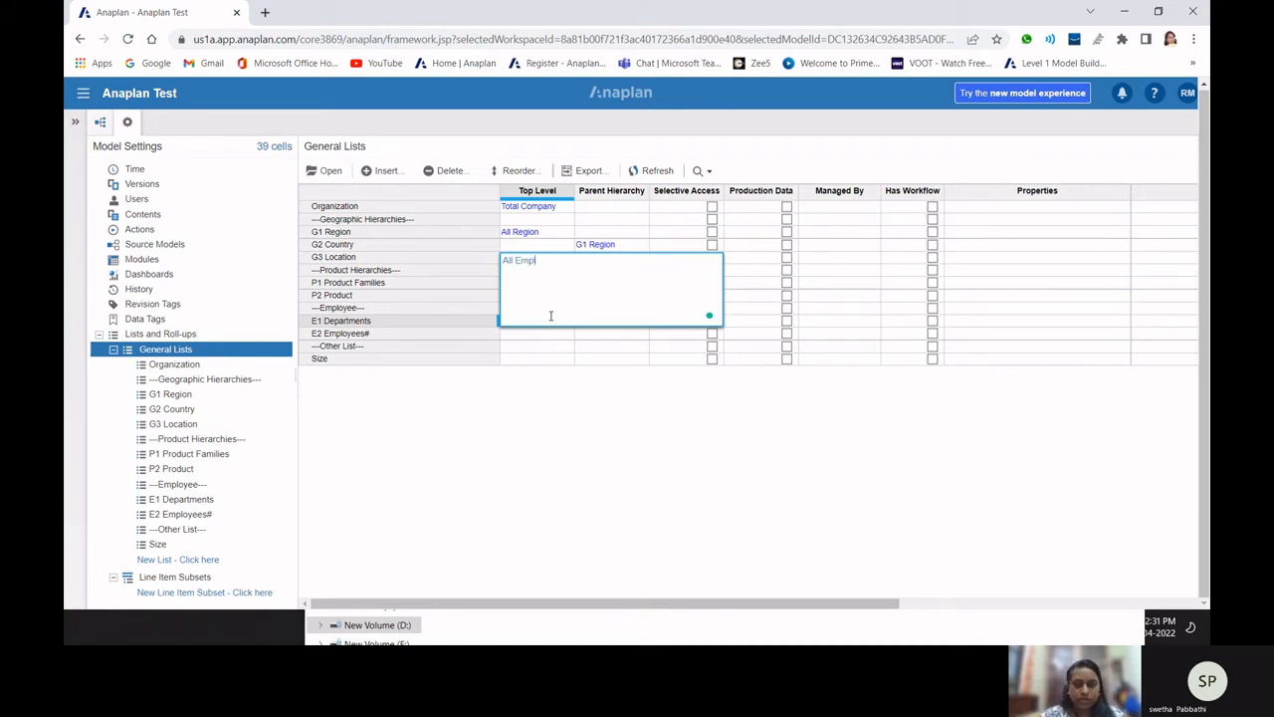
{"action": "type", "text": "oyee"}
{"action": "key", "text": "Return"}
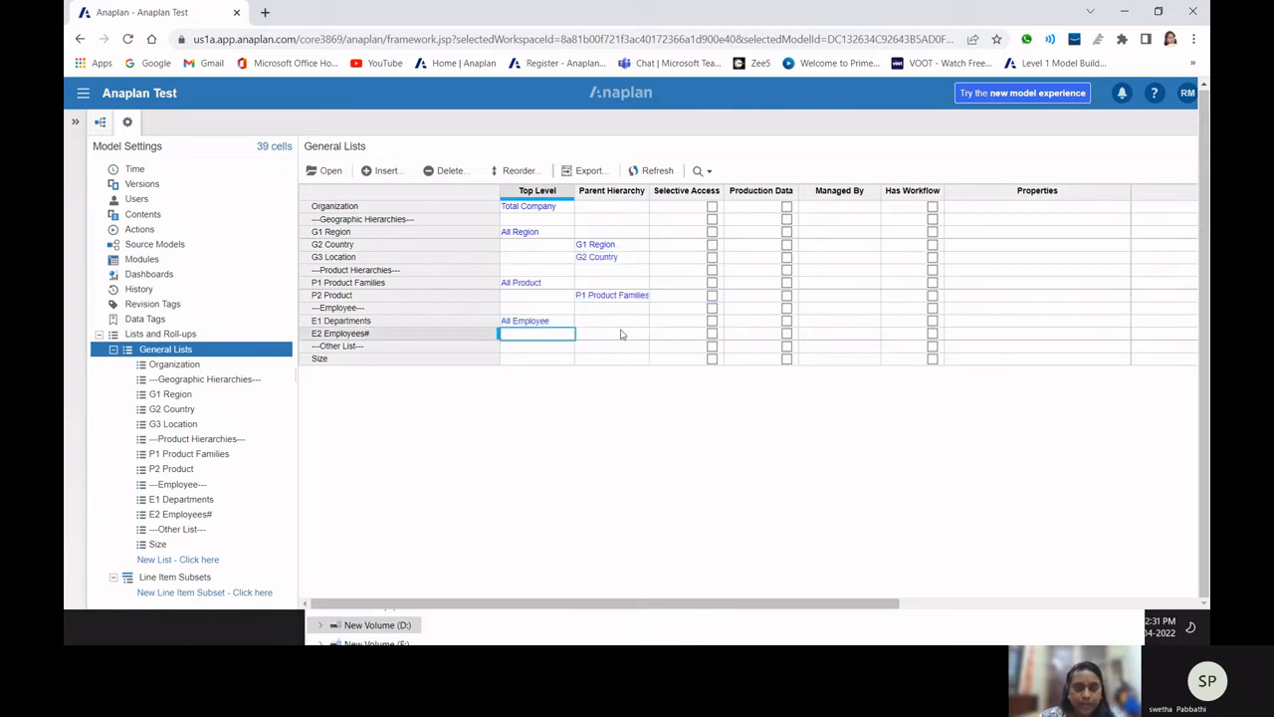
- Set the parent hierarchy of the E2 Employees# list to E1 Departments
{"action": "left_click", "coordinate": [614, 340]}
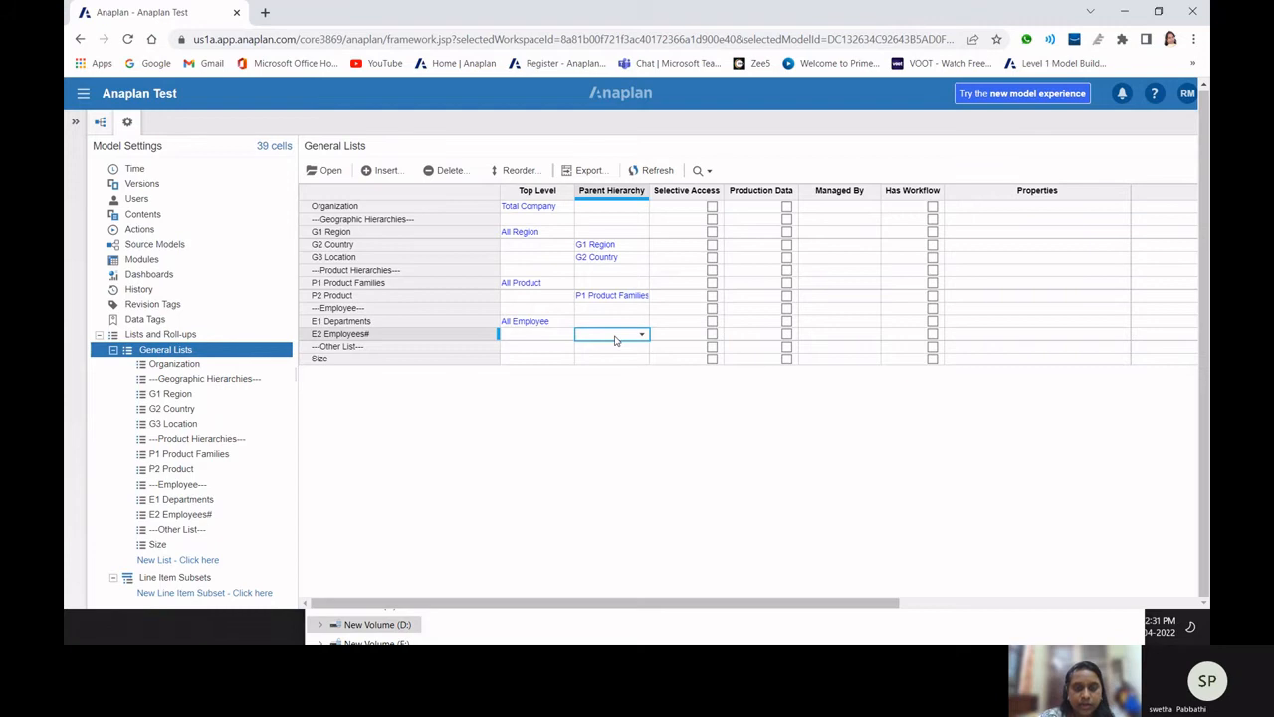
{"action": "left_click", "coordinate": [614, 340]}
{"action": "scroll", "coordinate": [637, 468], "scroll_direction": "down", "scroll_amount": 1}
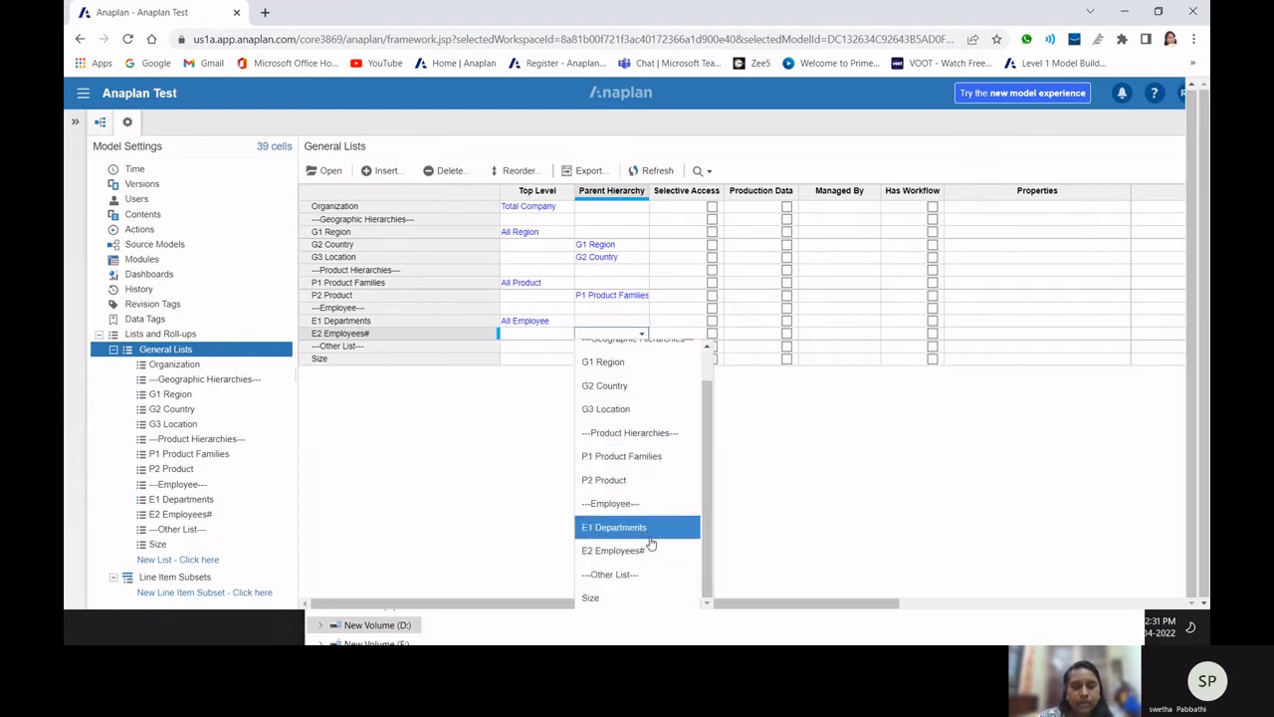
{"action": "left_click", "coordinate": [648, 535]}
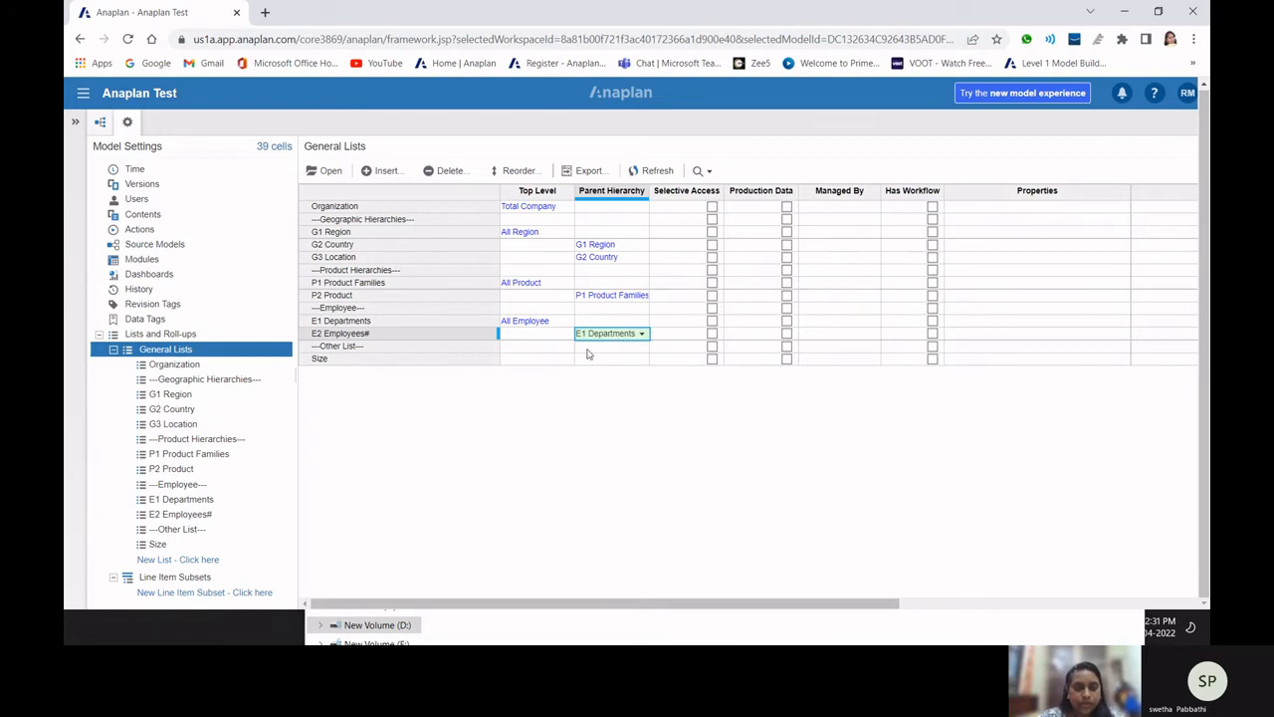
- Set the top level of the Size list to All Size
{"action": "double_click", "coordinate": [532, 358]}
{"action": "type", "text": "All S"}
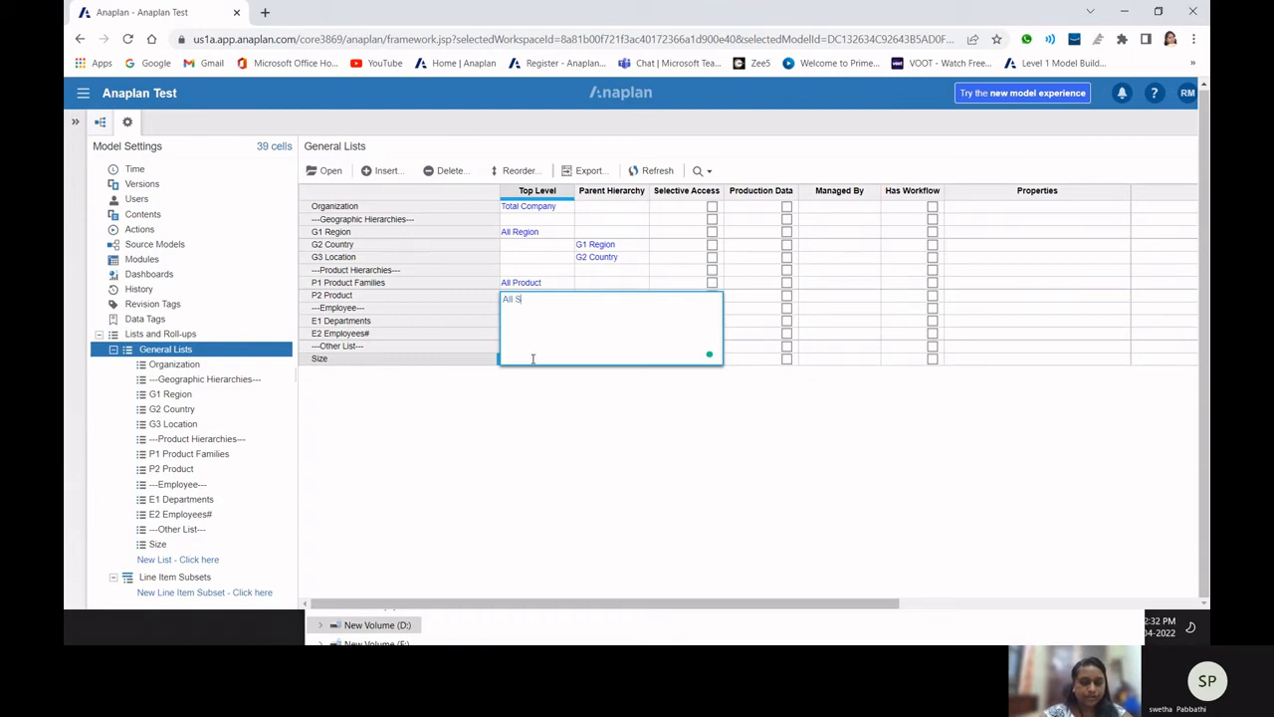
{"action": "type", "text": "ixz"}
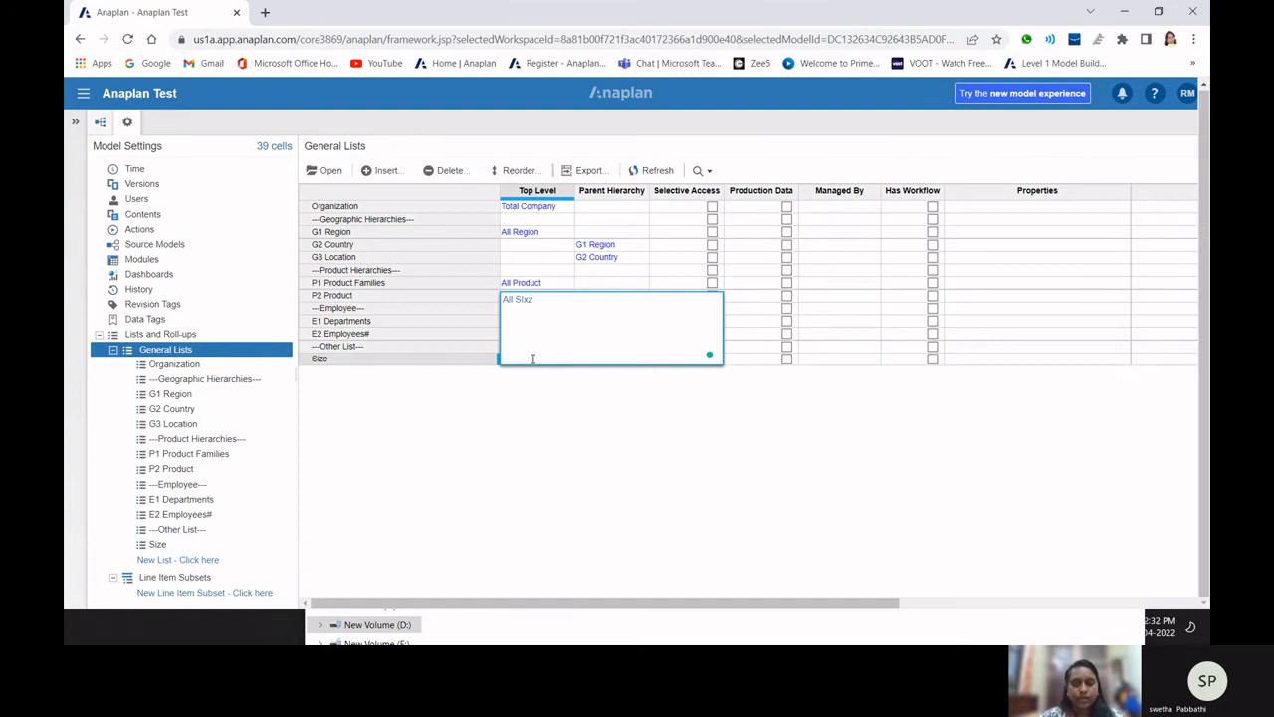
{"action": "key", "text": "BackSpace"}
{"action": "key", "text": "BackSpace"}
{"action": "type", "text": "ze"}
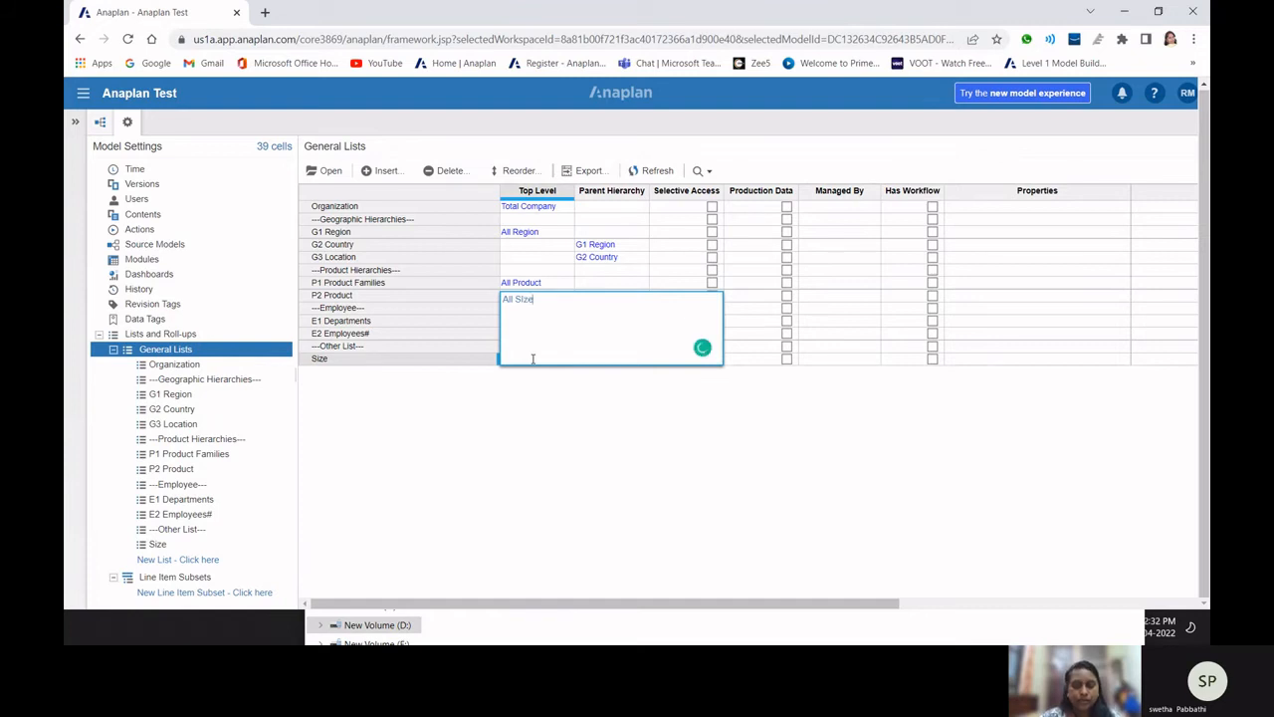
{"action": "key", "text": "Return"}
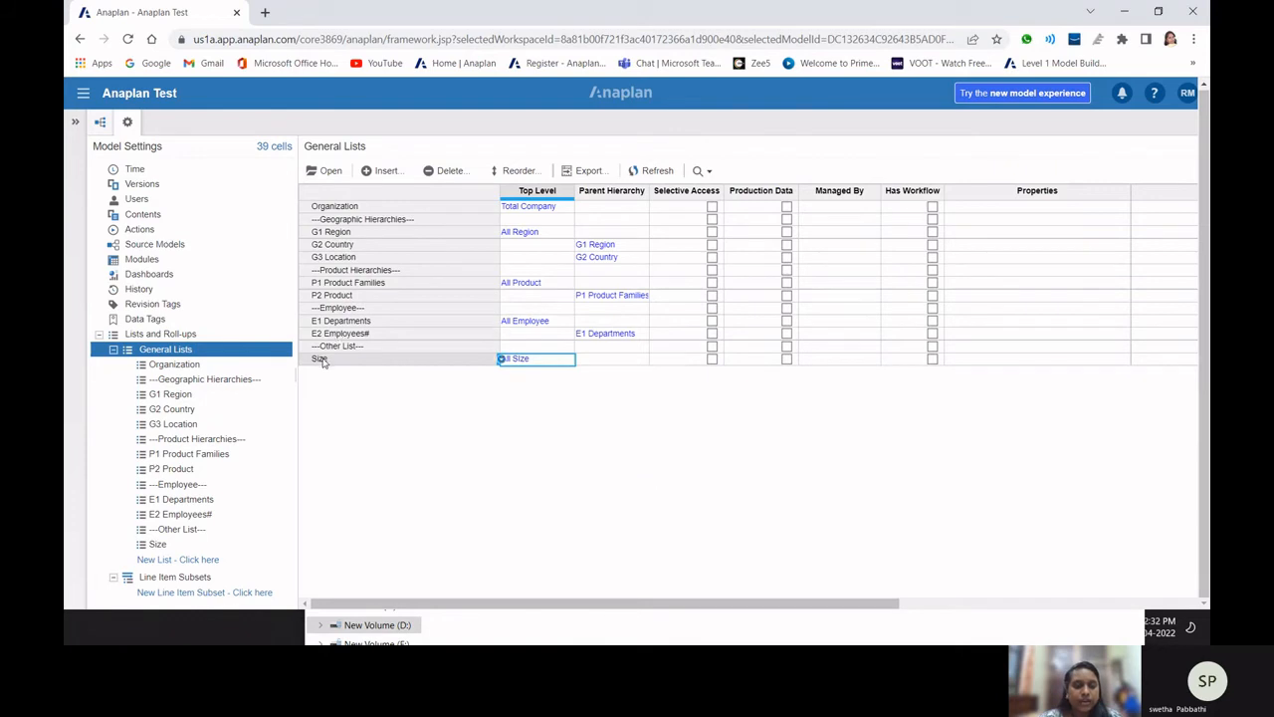
{"action": "left_click", "coordinate": [491, 364]}
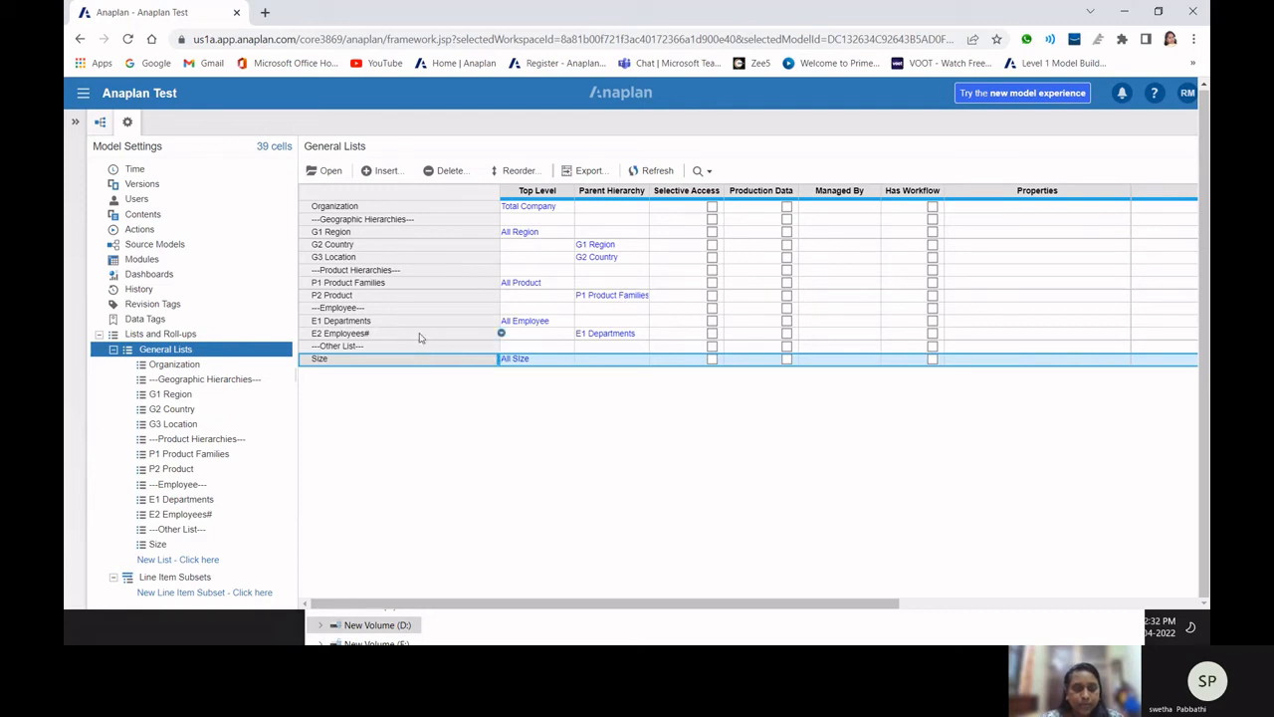
- Open the G2 Country and G3 Location lists and examine the hierarchy in their tree views
{"action": "left_click", "coordinate": [324, 249]}
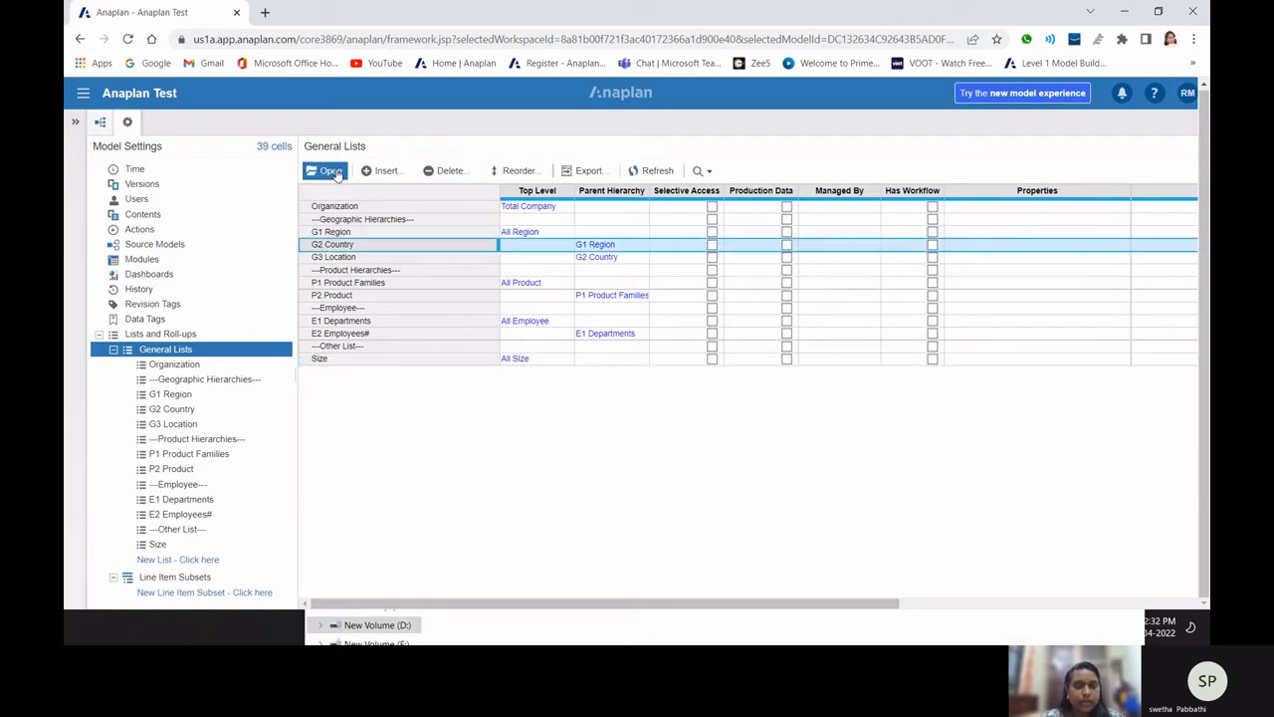
{"action": "left_click", "coordinate": [324, 170]}
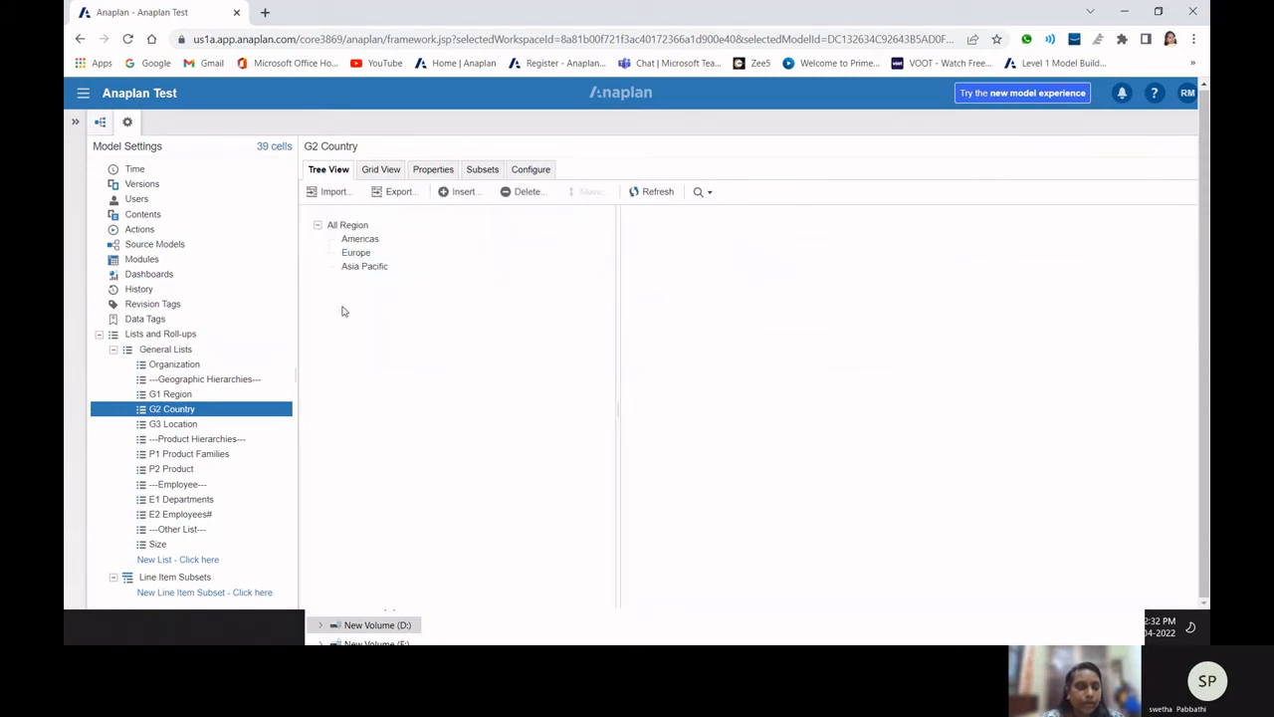
{"action": "left_click", "coordinate": [193, 426]}
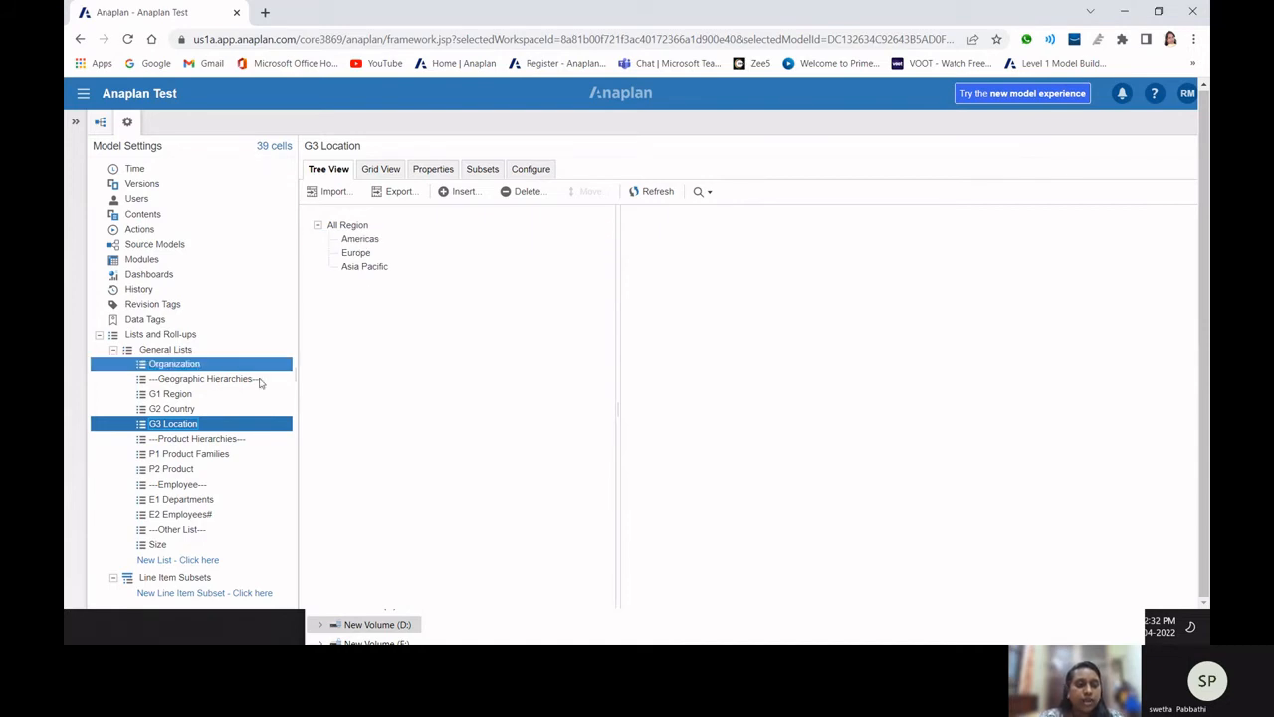
- Return to the G2 Country list and examine the All Region top level and the regions beneath it
{"action": "left_click", "coordinate": [177, 408]}
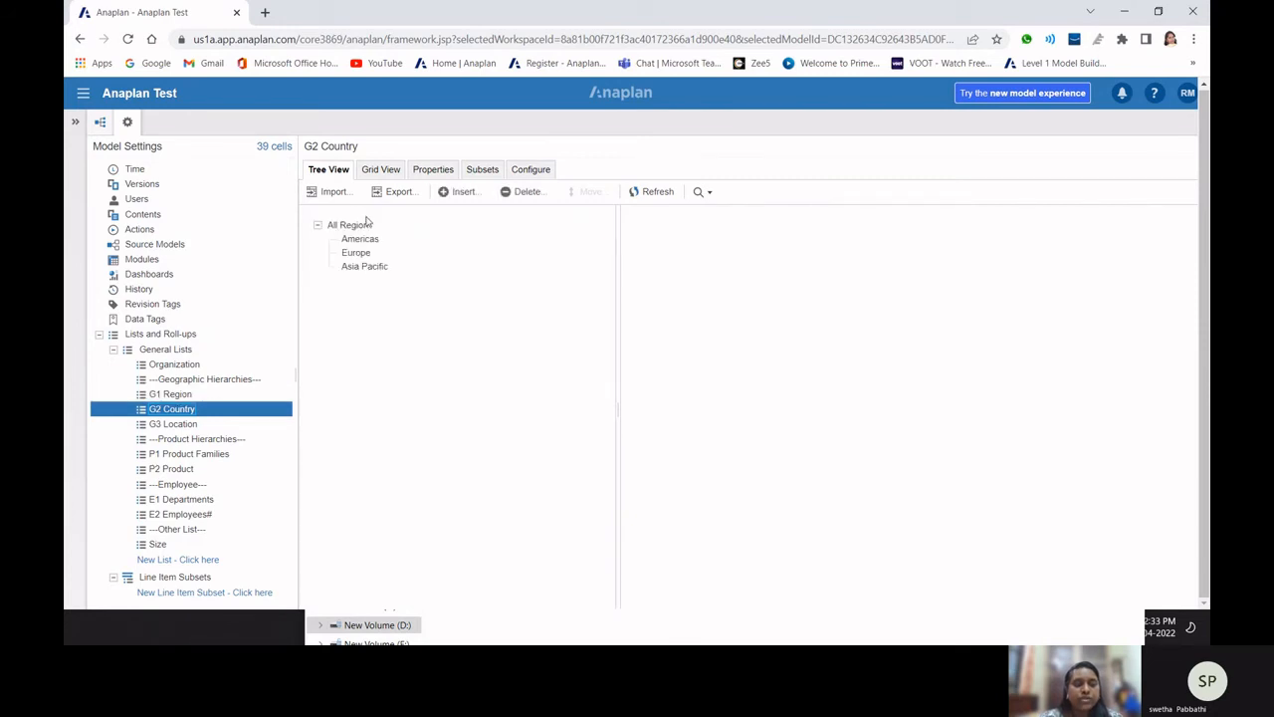
{"action": "left_click", "coordinate": [364, 266]}
{"action": "left_click", "coordinate": [359, 239]}
{"action": "left_click", "coordinate": [364, 265]}
{"action": "left_click", "coordinate": [377, 227]}
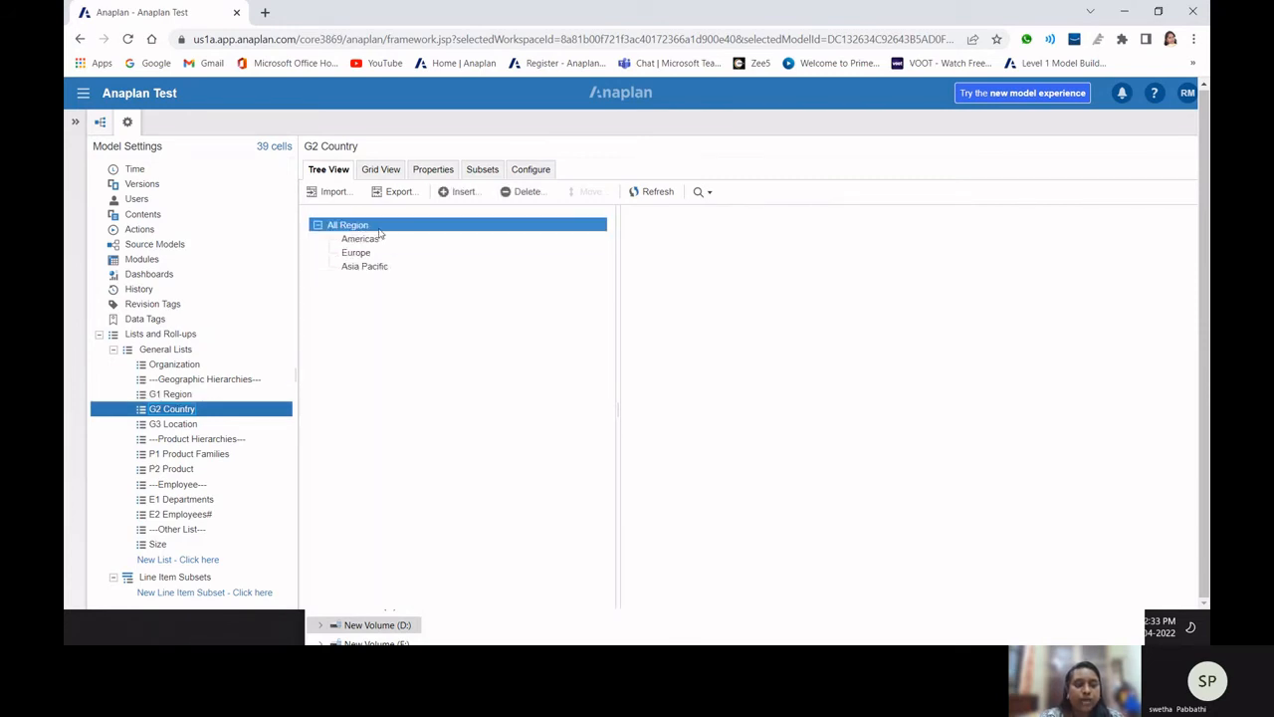
{"action": "left_click", "coordinate": [379, 269]}
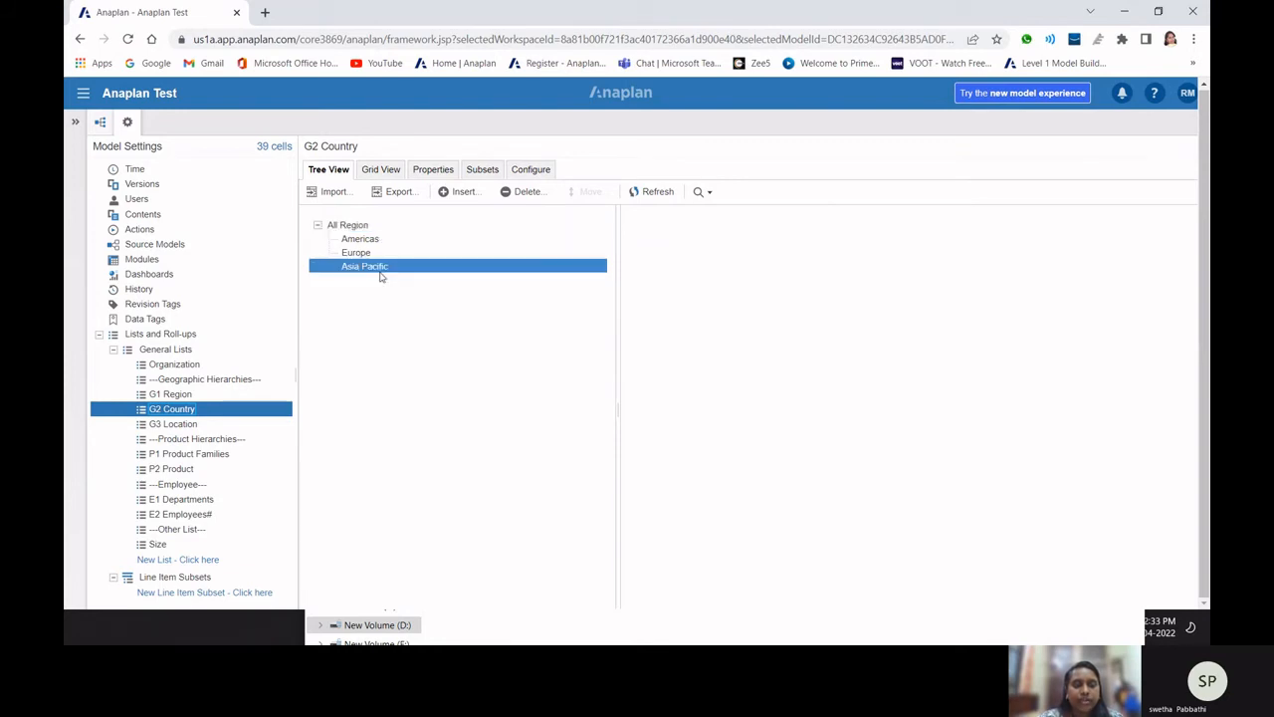
{"action": "left_click", "coordinate": [369, 285]}
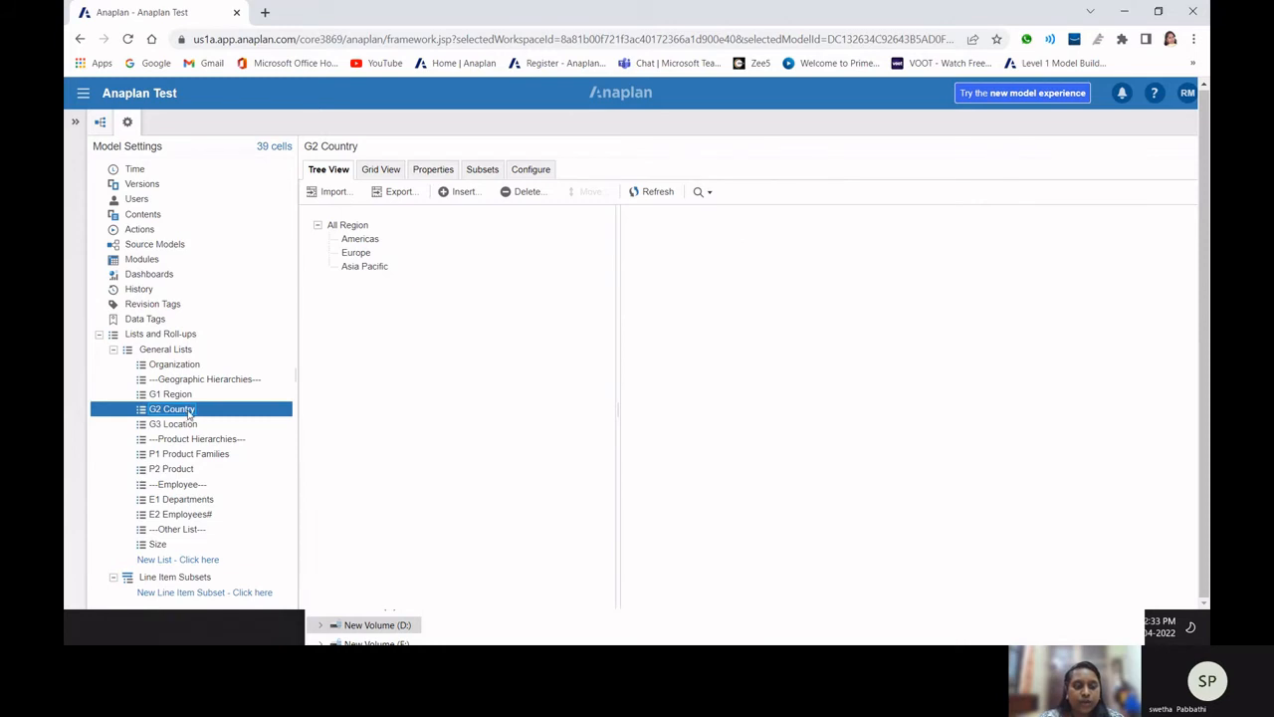
{"action": "left_click", "coordinate": [378, 243]}
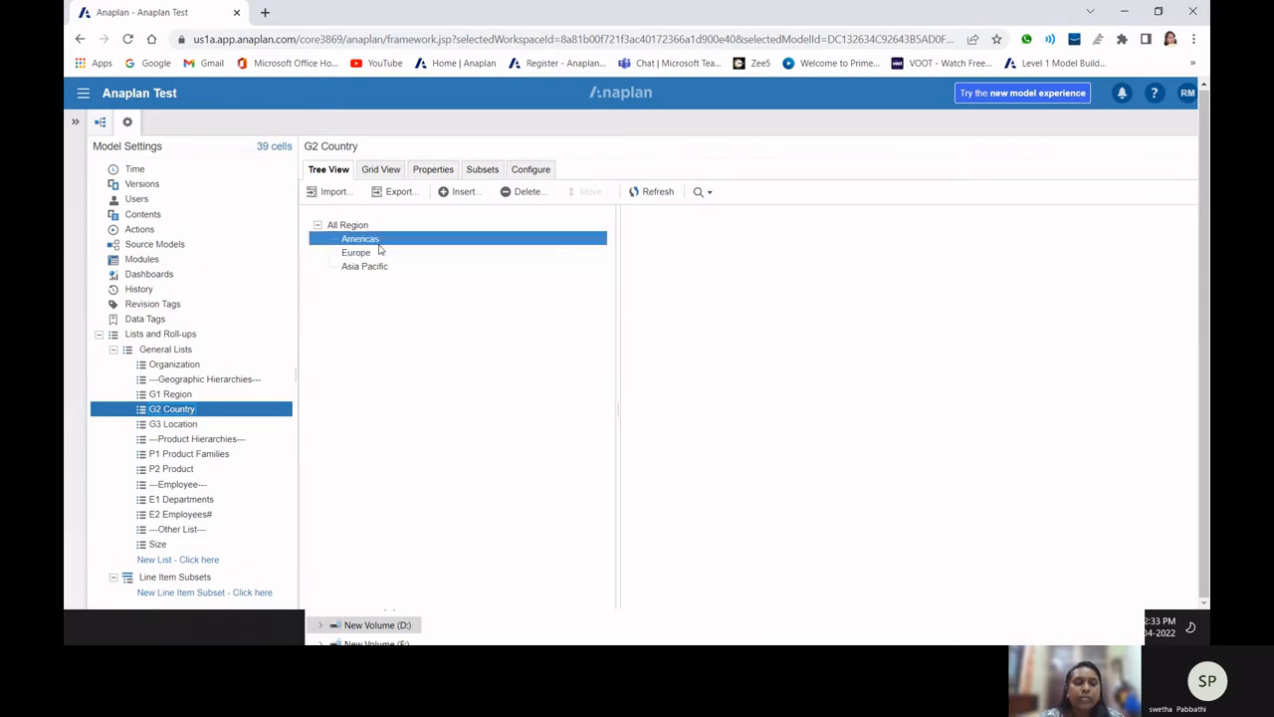
{"action": "left_click", "coordinate": [383, 276]}
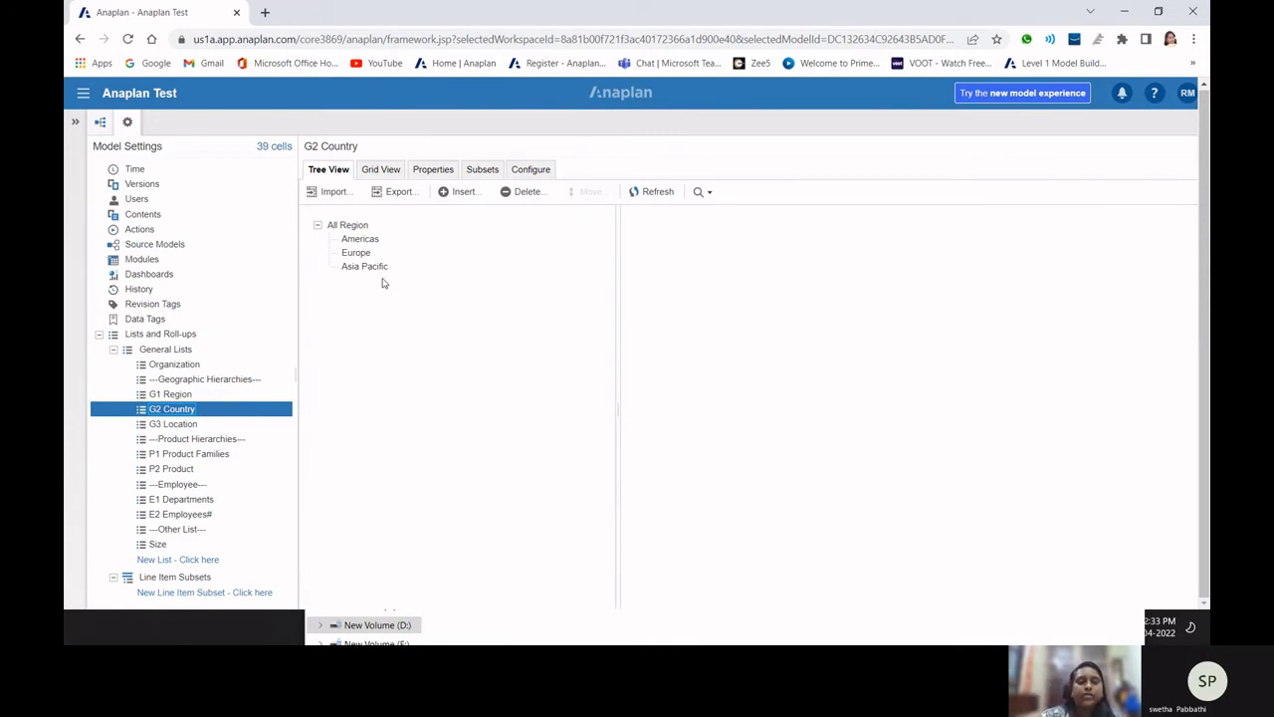
- Start an import into the G2 Country list and upload the Countries CSV file as a new source
{"action": "left_click", "coordinate": [311, 197]}
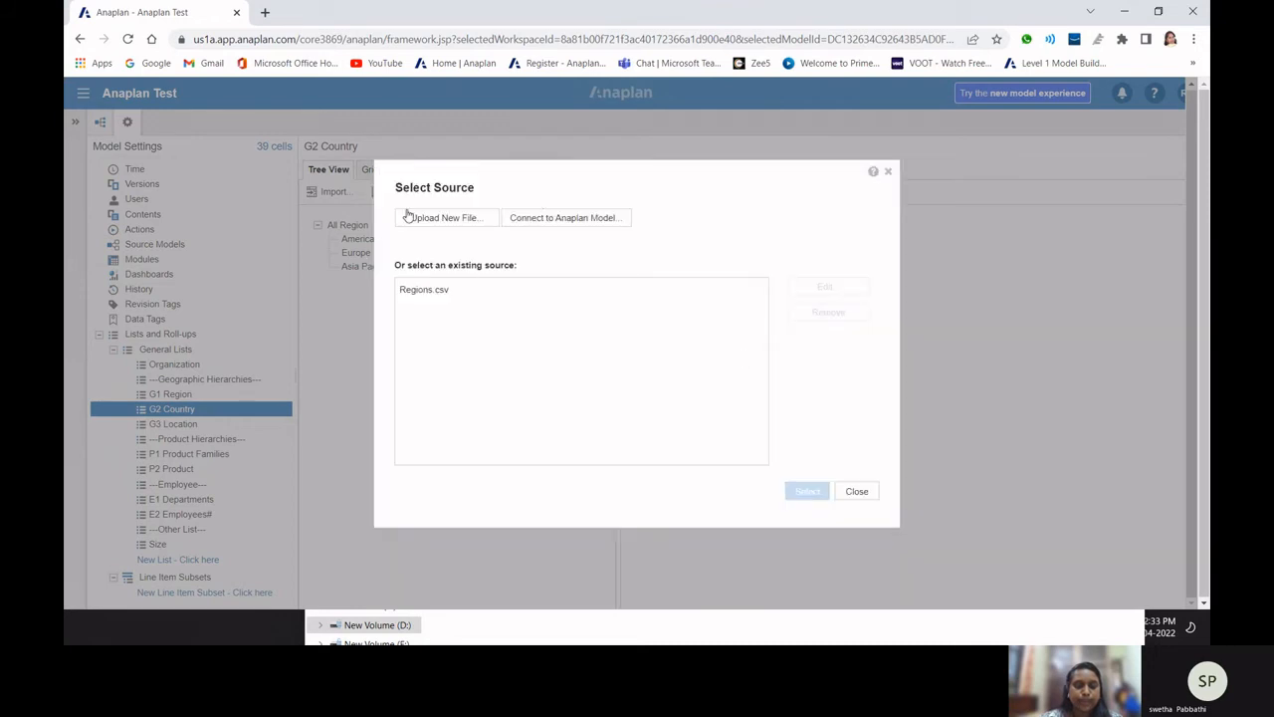
{"action": "left_click", "coordinate": [465, 217]}
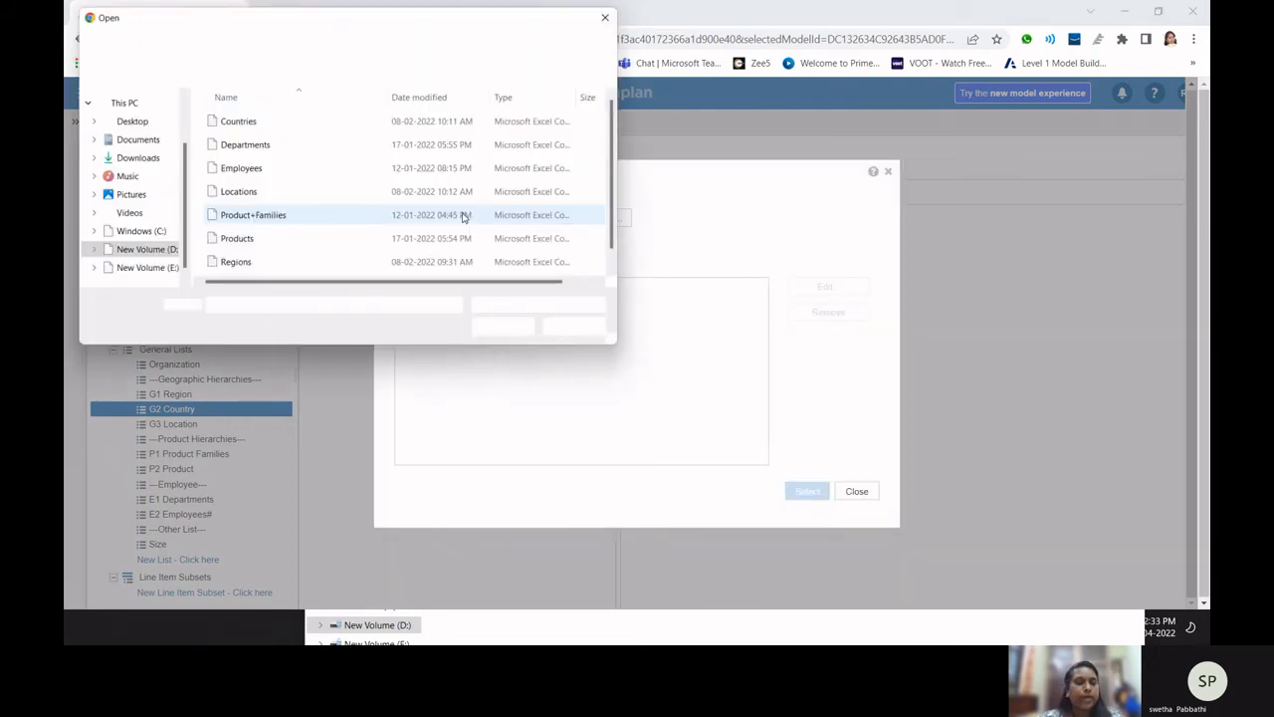
{"action": "left_click", "coordinate": [260, 122]}
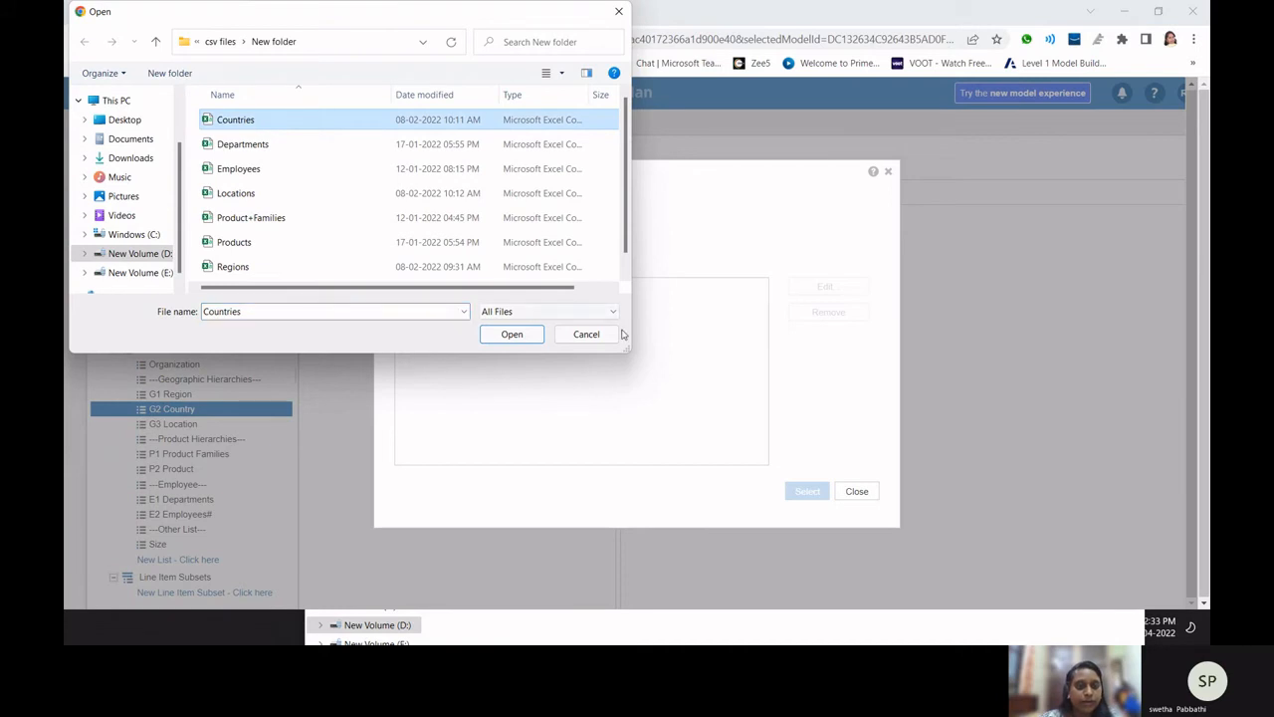
{"action": "key", "text": "Return"}
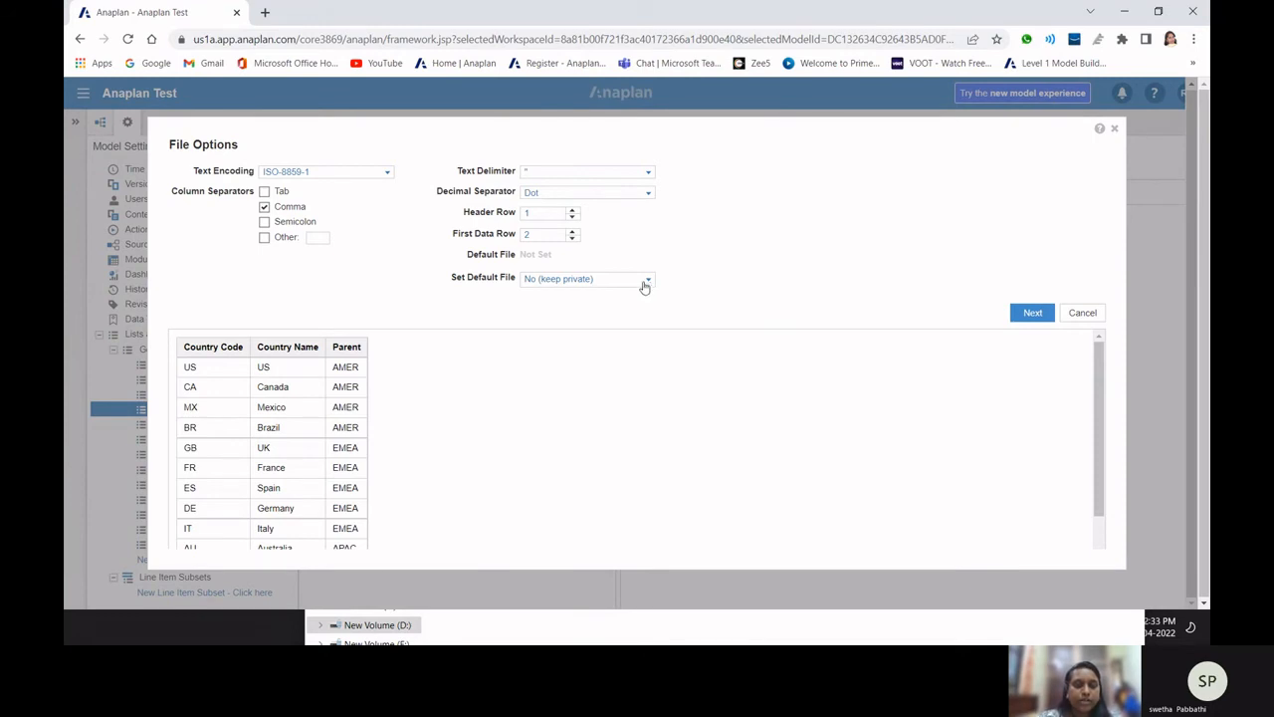
- Make the Countries file the default import file for Admins Only, accept the confirmation and continue to the mapping
{"action": "left_click", "coordinate": [649, 282]}
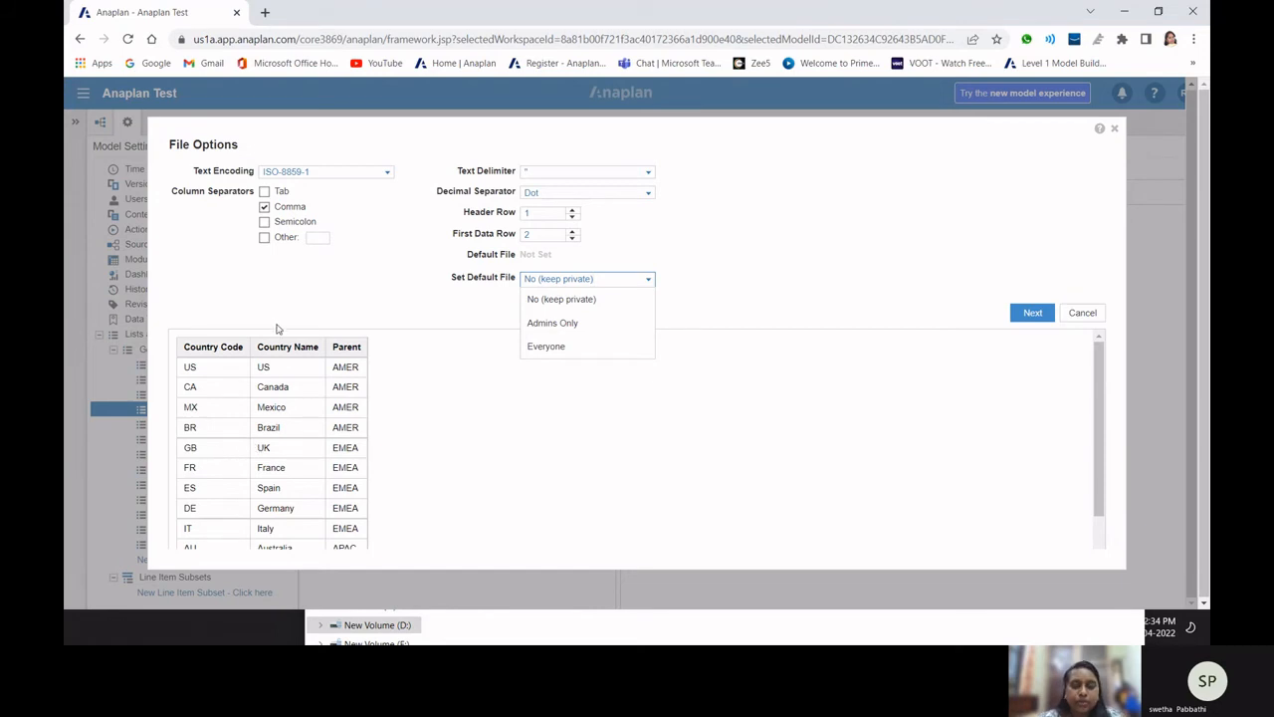
{"action": "left_click", "coordinate": [601, 332]}
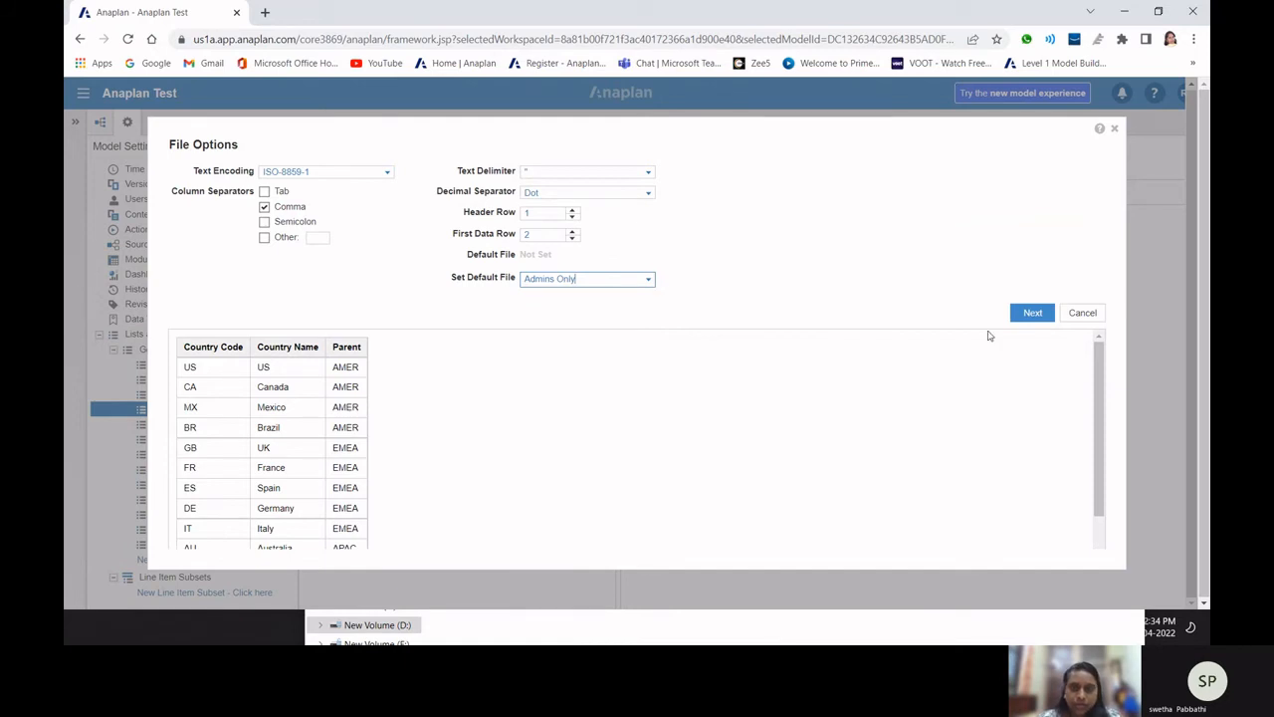
{"action": "left_click", "coordinate": [1032, 312]}
{"action": "left_click", "coordinate": [783, 394]}
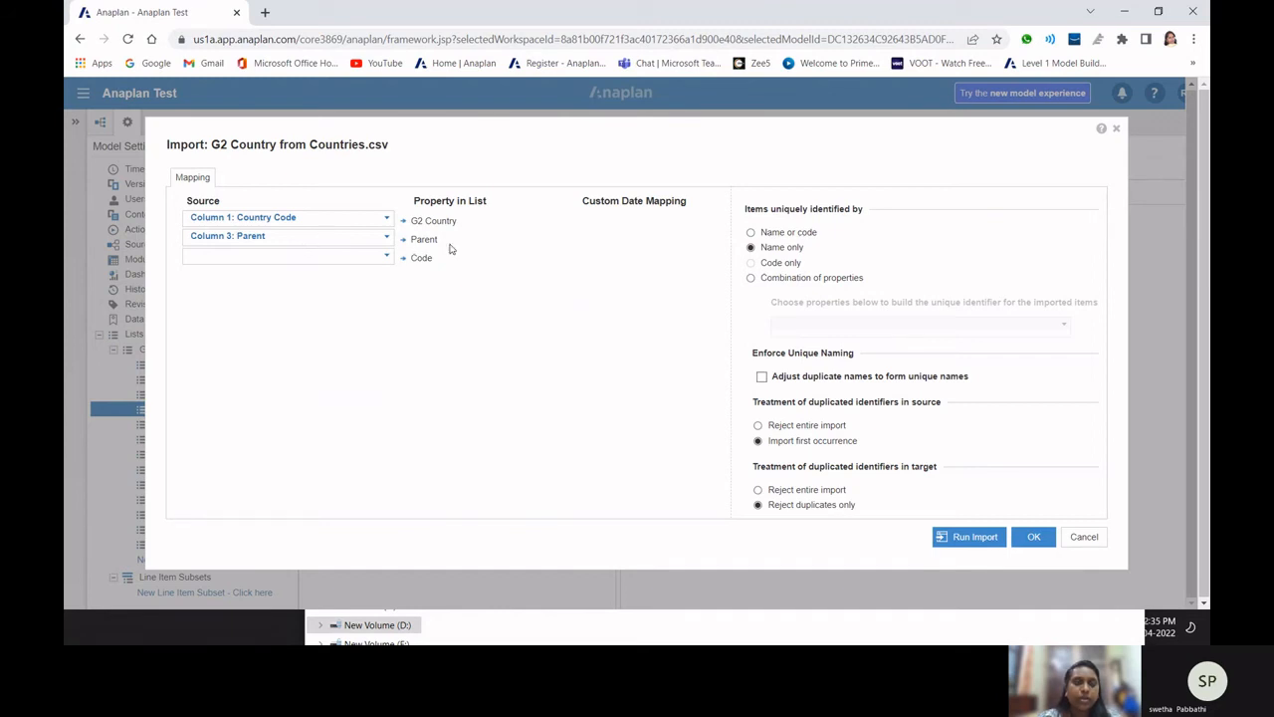
- Map Country Name to G2 Country and Country Code to Code, run the import and dismiss its summary
{"action": "left_click", "coordinate": [387, 219]}
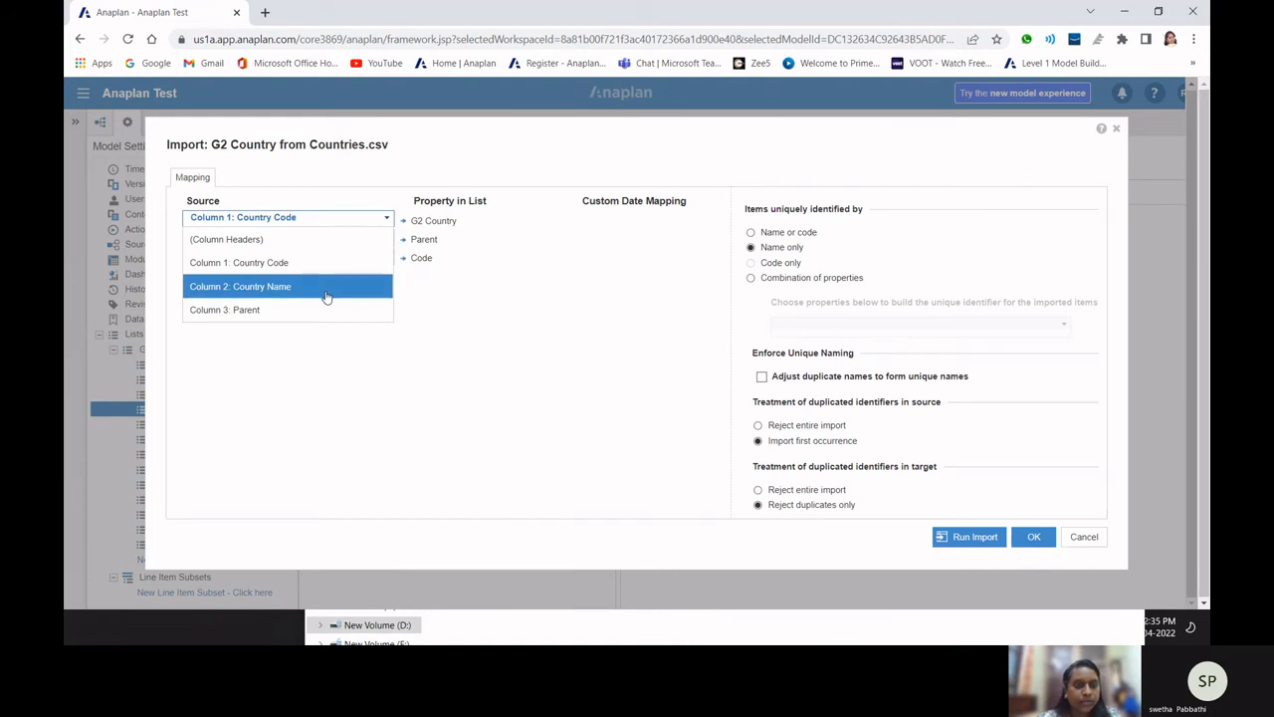
{"action": "left_click", "coordinate": [326, 297]}
{"action": "left_click", "coordinate": [289, 256]}
{"action": "left_click", "coordinate": [301, 304]}
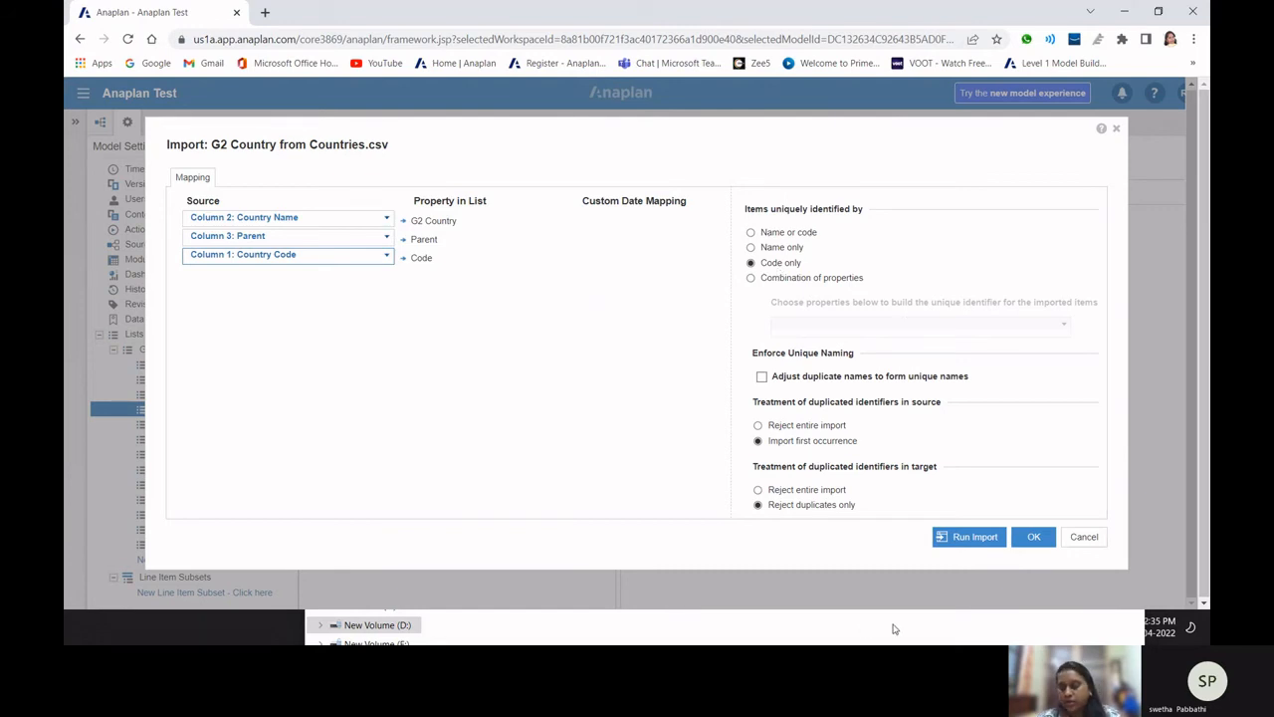
{"action": "left_click", "coordinate": [980, 539]}
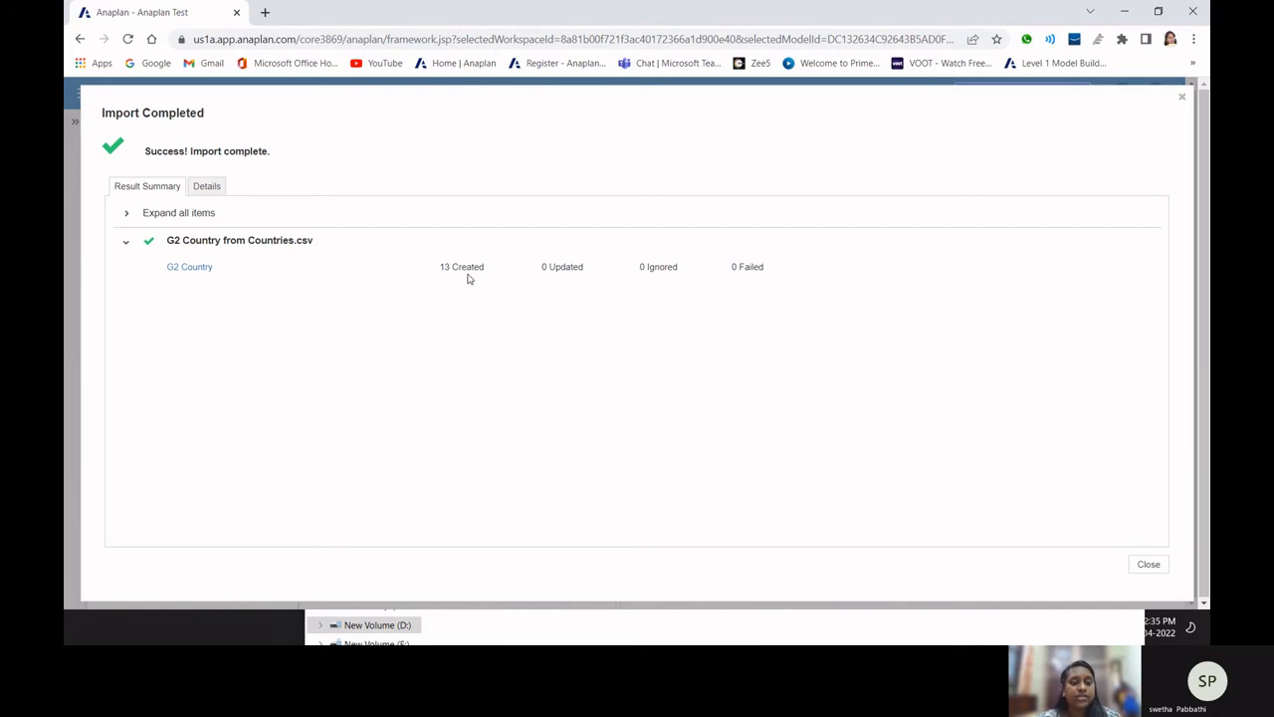
{"action": "left_click", "coordinate": [1145, 564]}
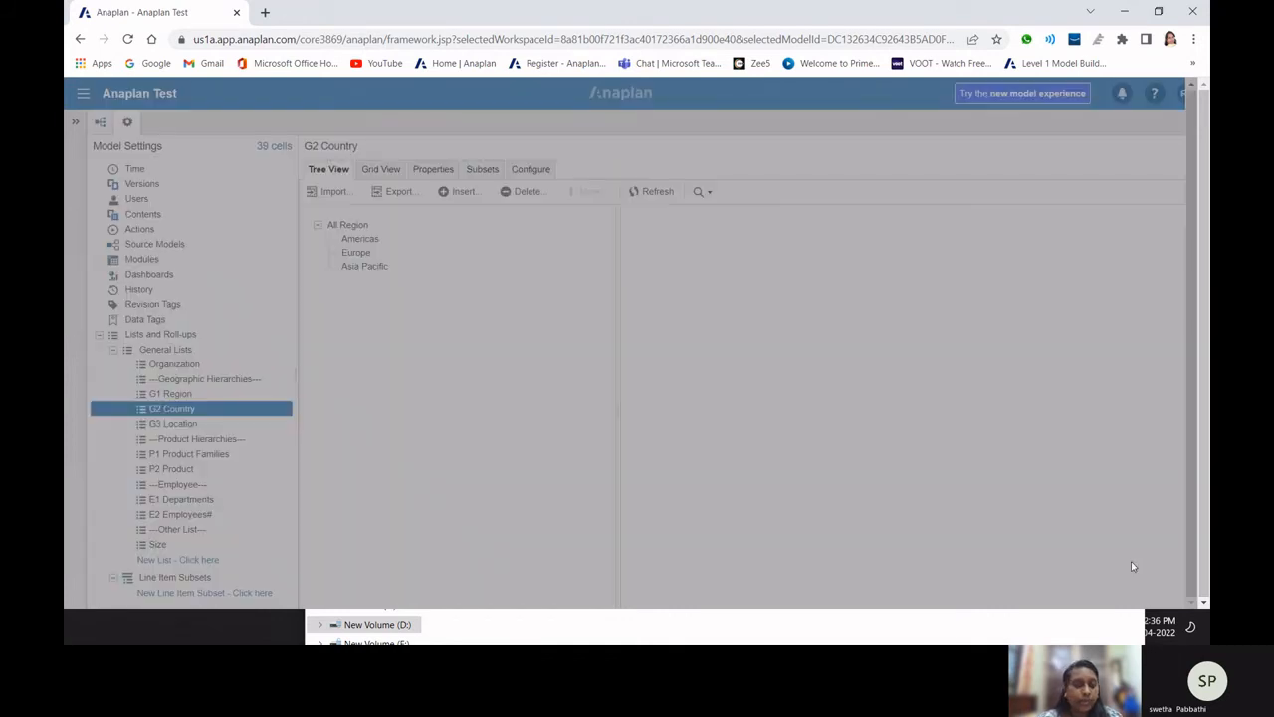
- Refresh the G2 Country list and examine the countries under each region in the tree and grid views
{"action": "left_click", "coordinate": [364, 245]}
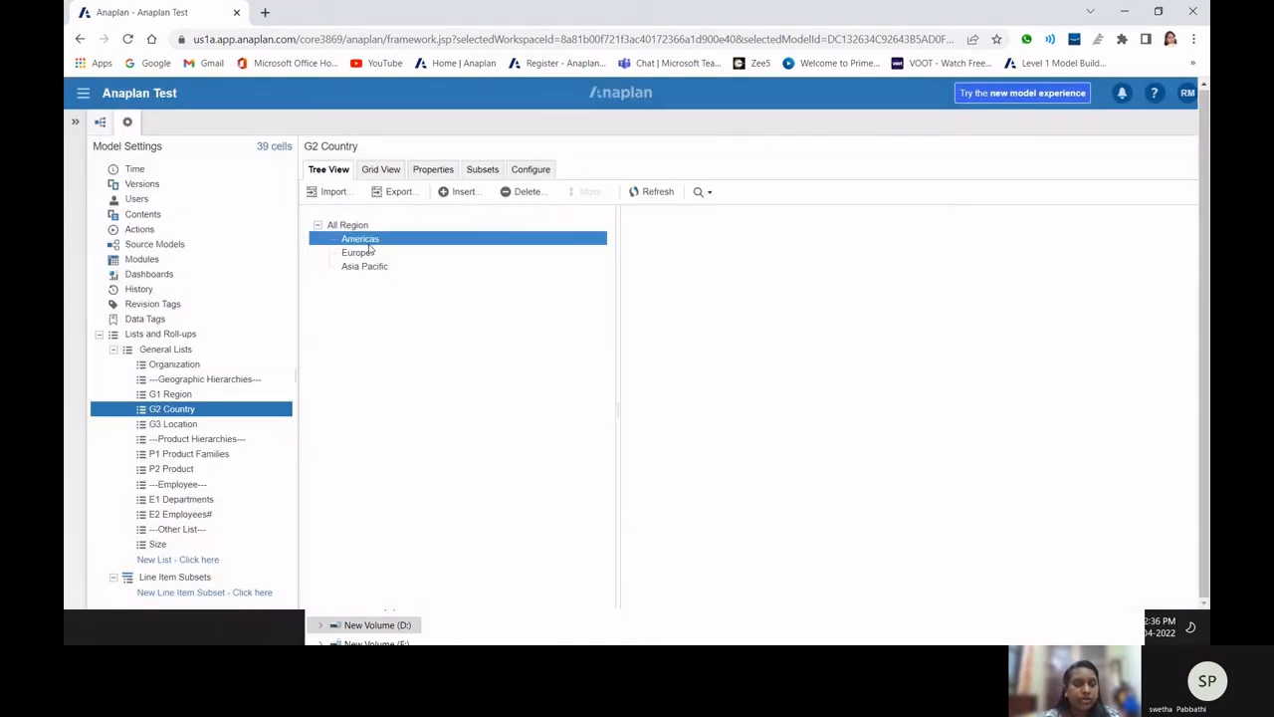
{"action": "left_click", "coordinate": [657, 201]}
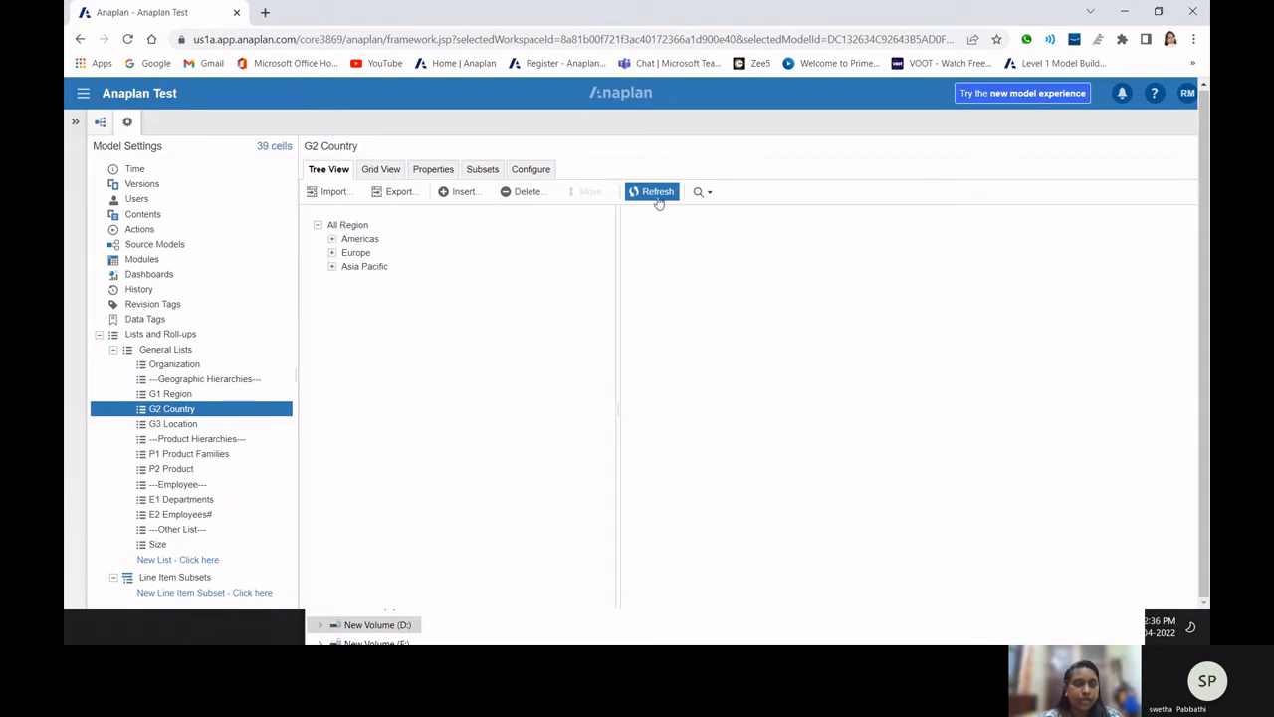
{"action": "left_click", "coordinate": [335, 241]}
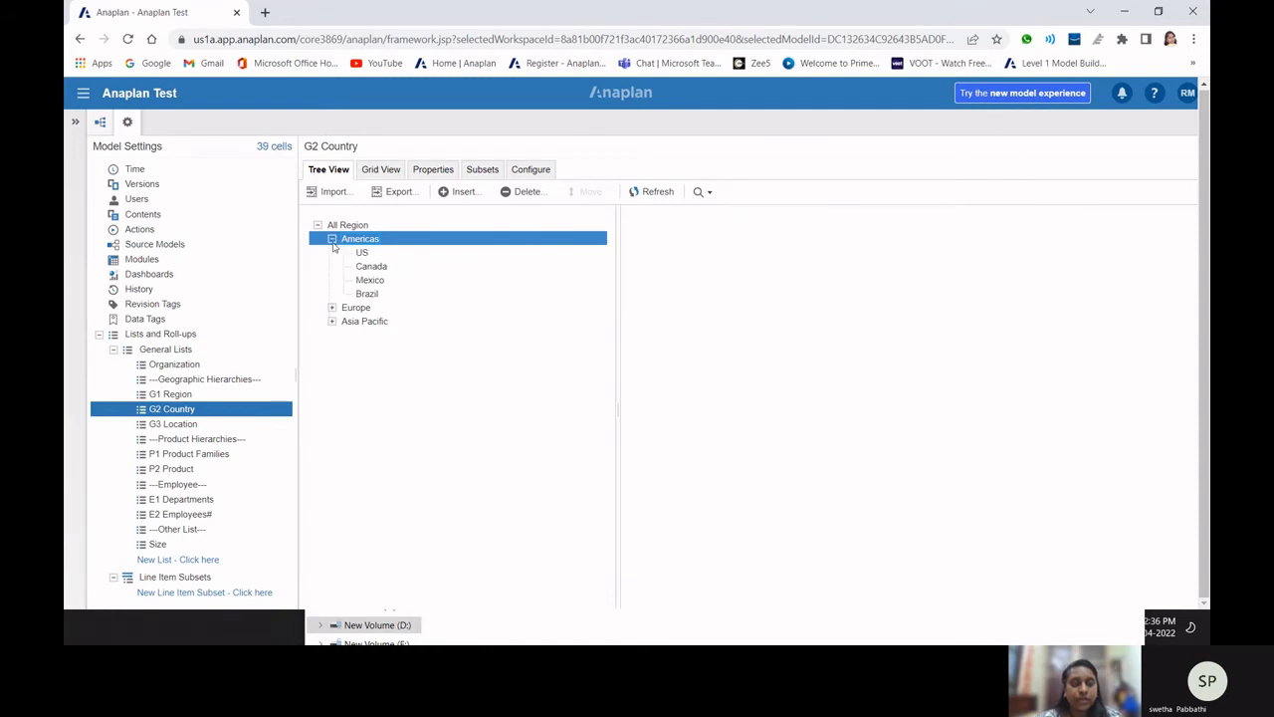
{"action": "left_click", "coordinate": [361, 254]}
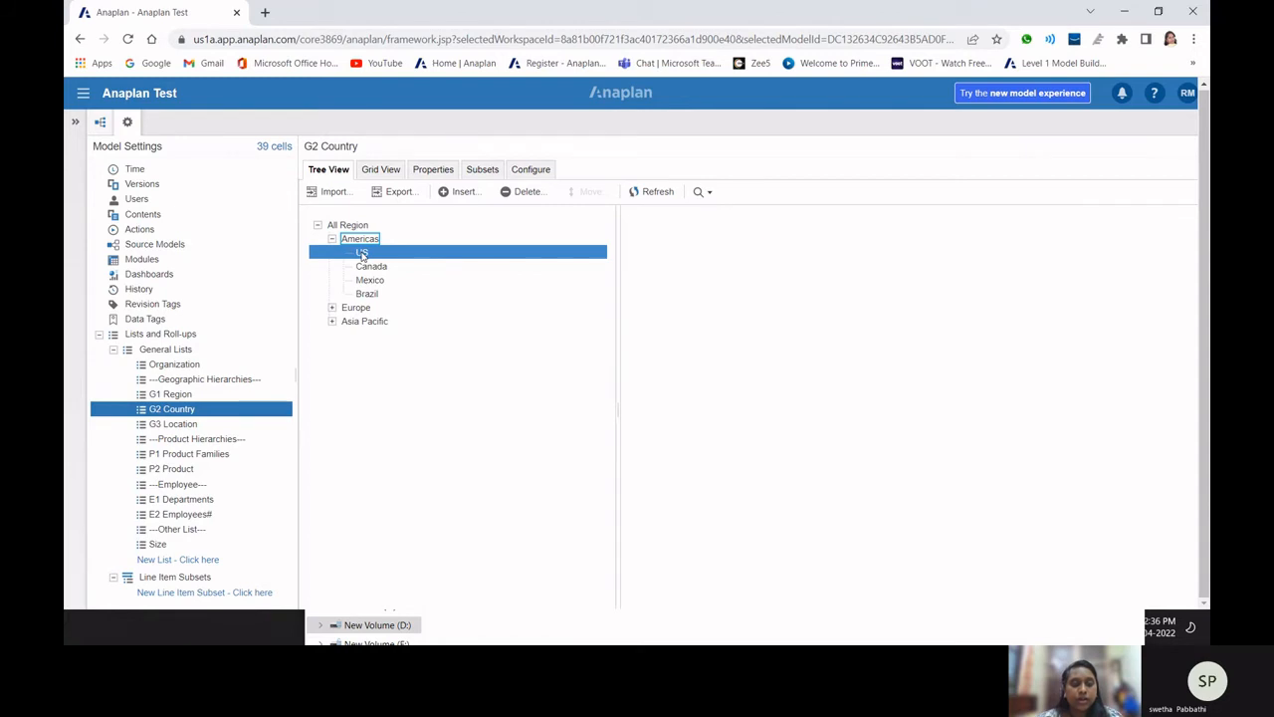
{"action": "left_click", "coordinate": [365, 295]}
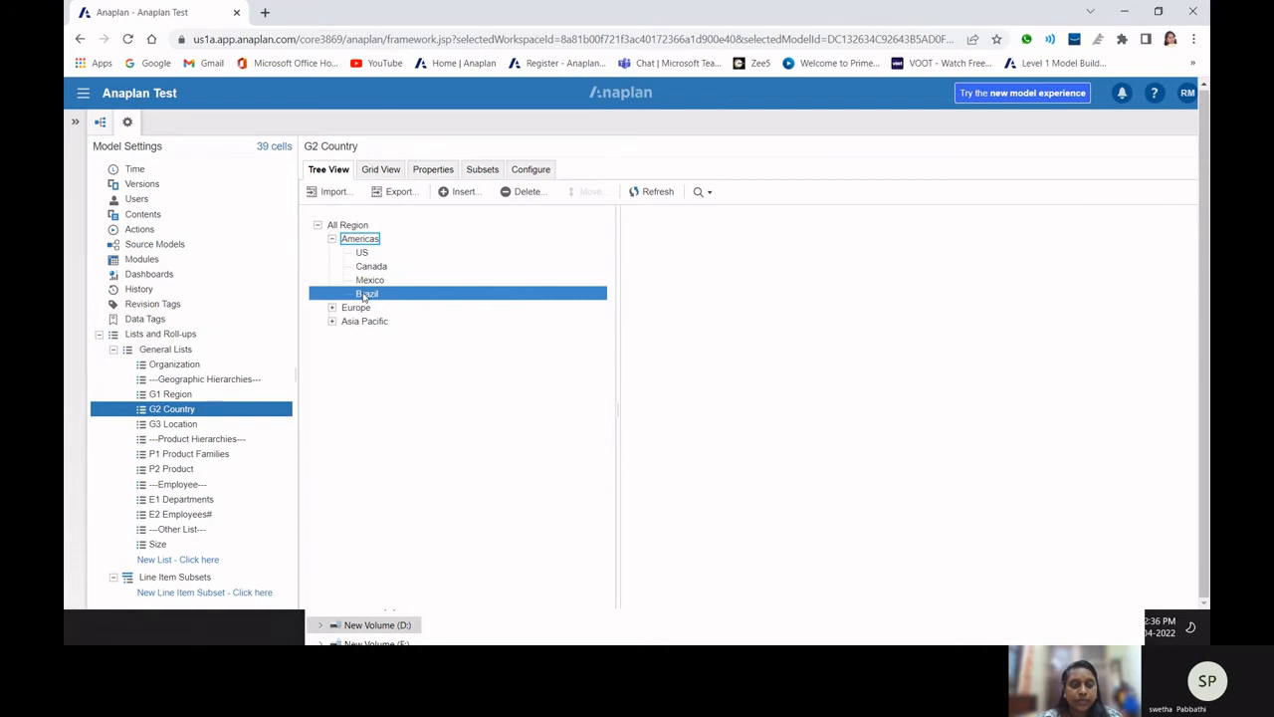
{"action": "left_click", "coordinate": [332, 308]}
{"action": "left_click", "coordinate": [332, 390]}
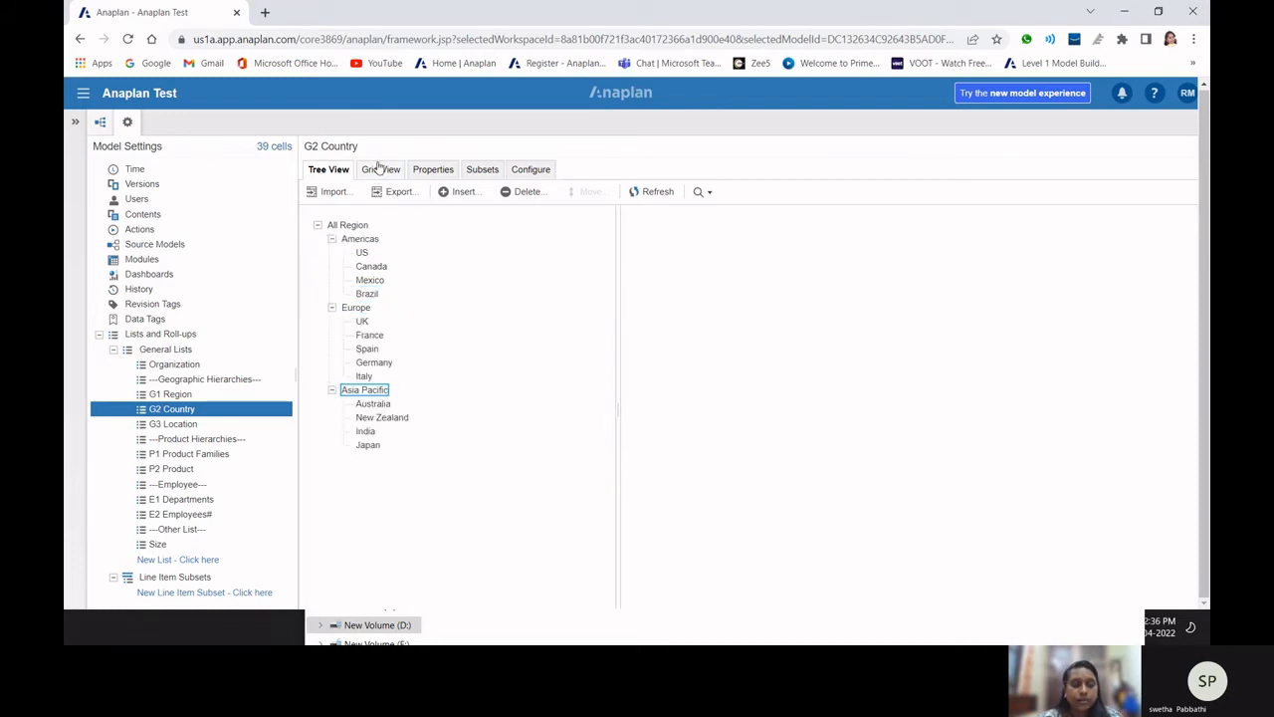
{"action": "left_click", "coordinate": [379, 168]}
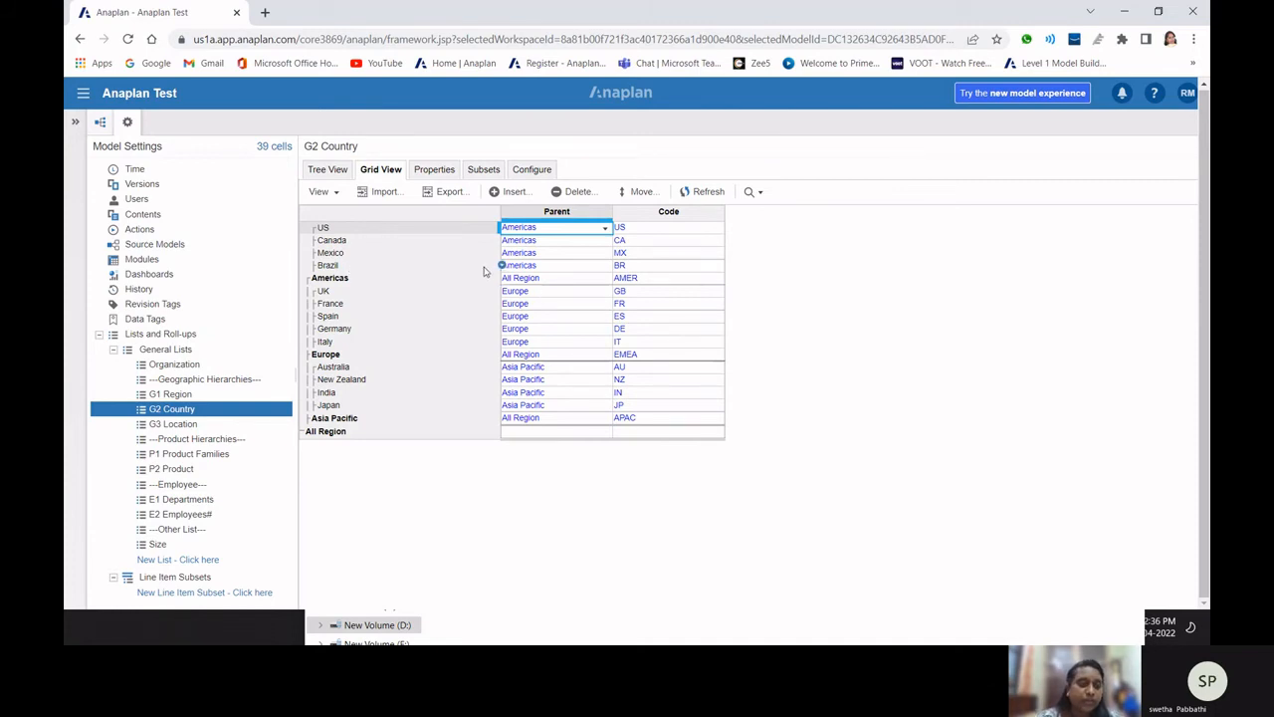
- Start an import into the G3 Location list using the Locations file as the source
{"action": "left_click", "coordinate": [184, 425]}
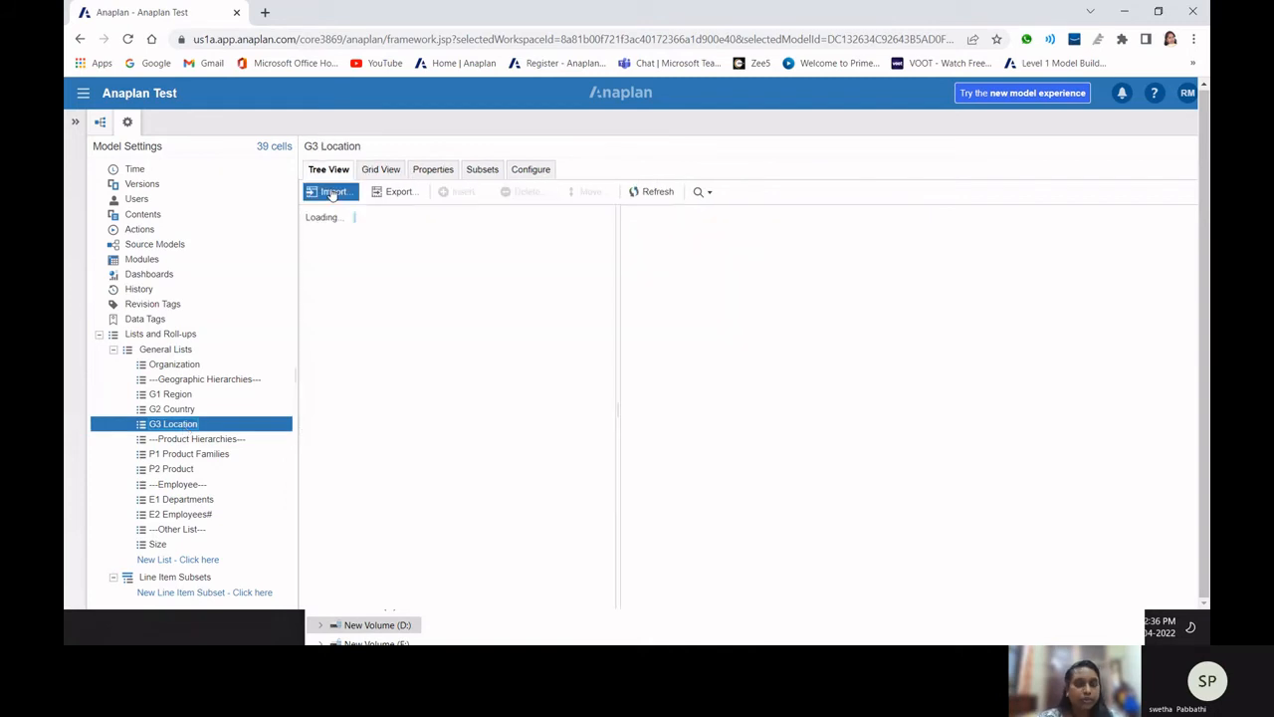
{"action": "left_click", "coordinate": [334, 192]}
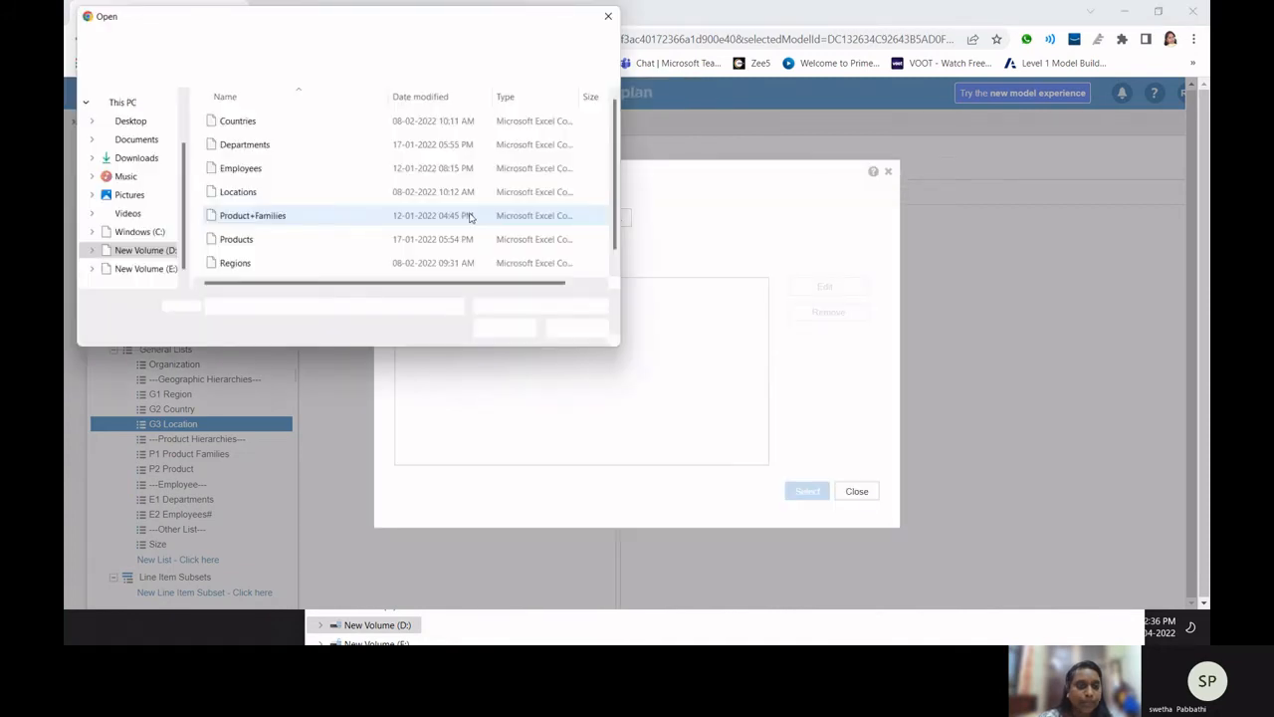
{"action": "left_click", "coordinate": [251, 192]}
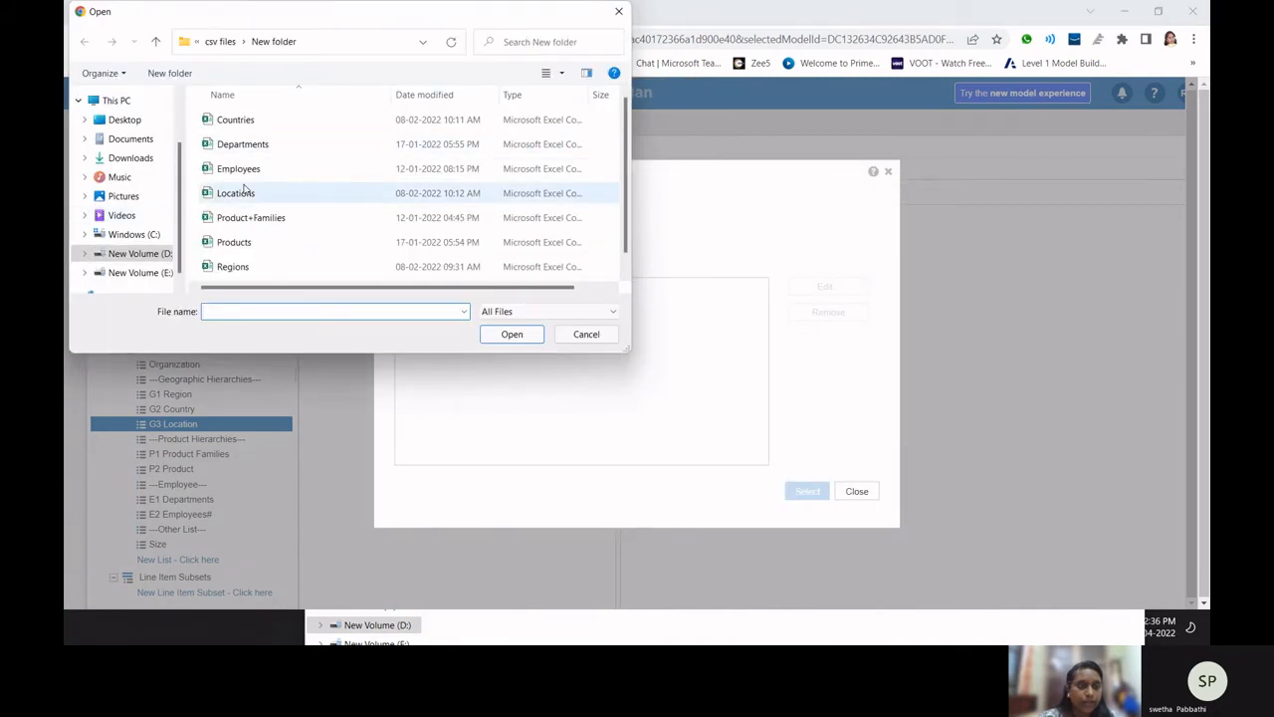
{"action": "left_click", "coordinate": [512, 334]}
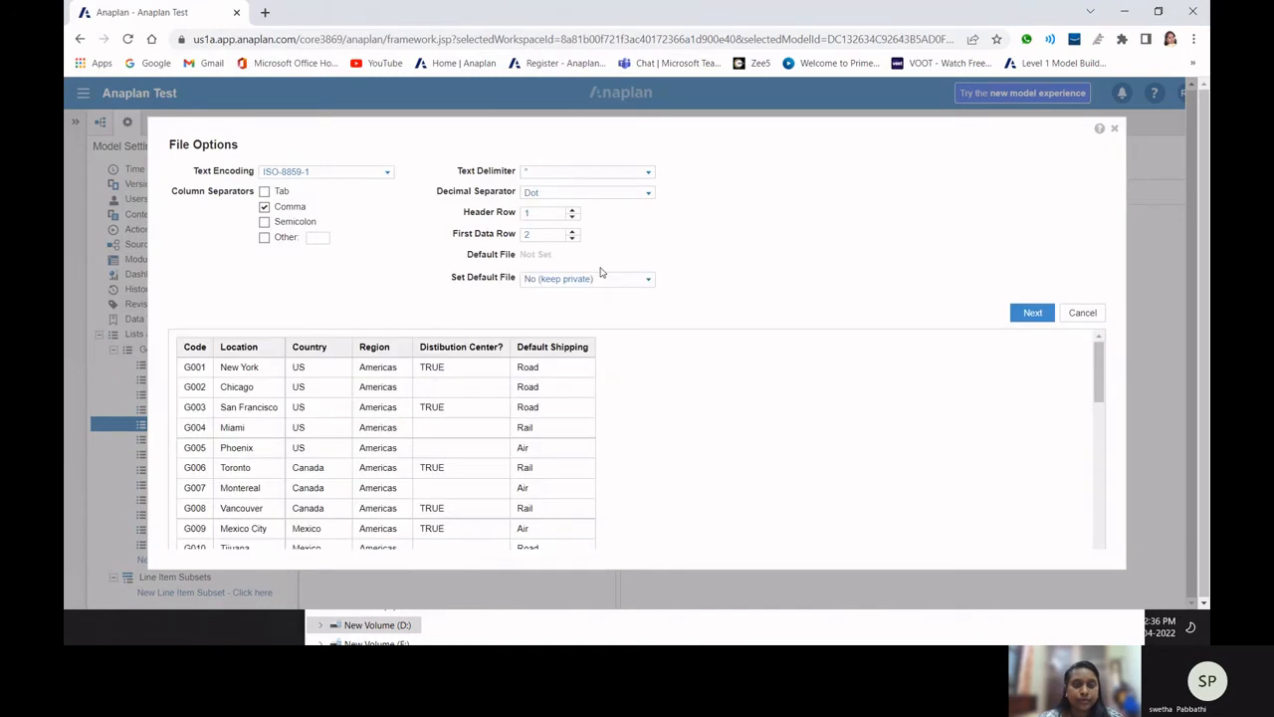
- Set the Locations file as the default file for Admins Only and accept the confirmation
{"action": "left_click", "coordinate": [645, 283]}
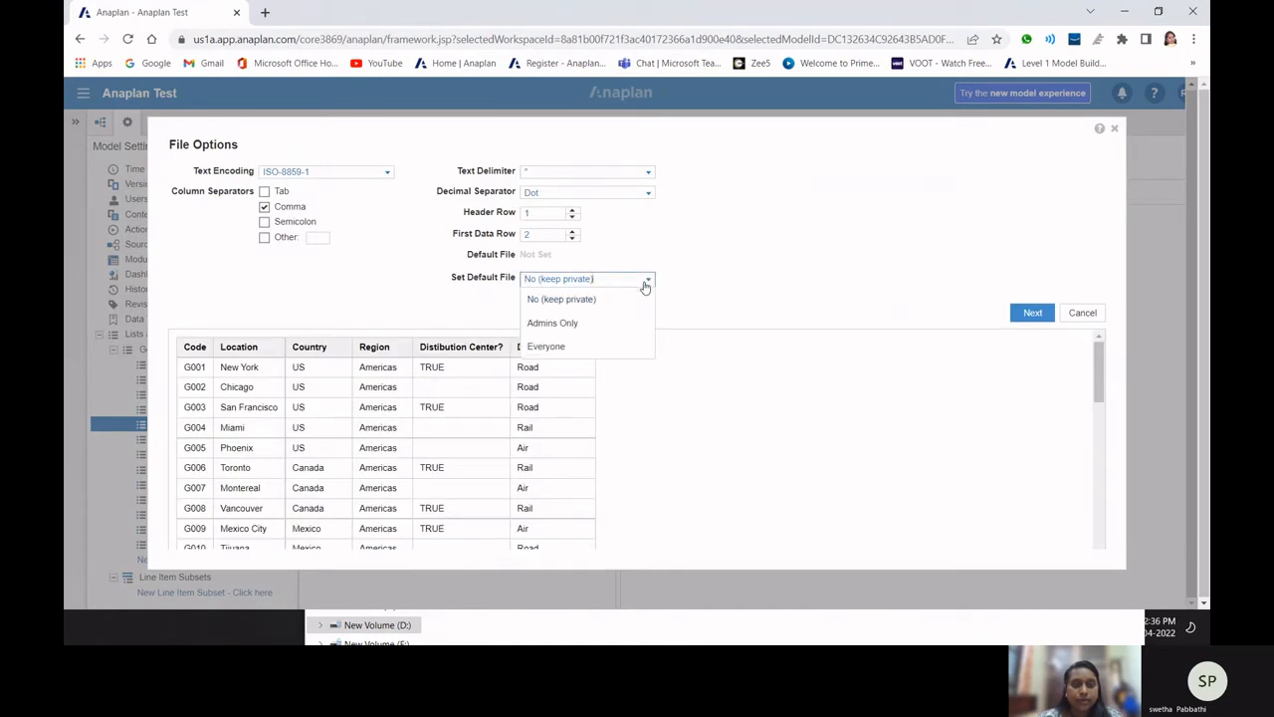
{"action": "left_click", "coordinate": [594, 325]}
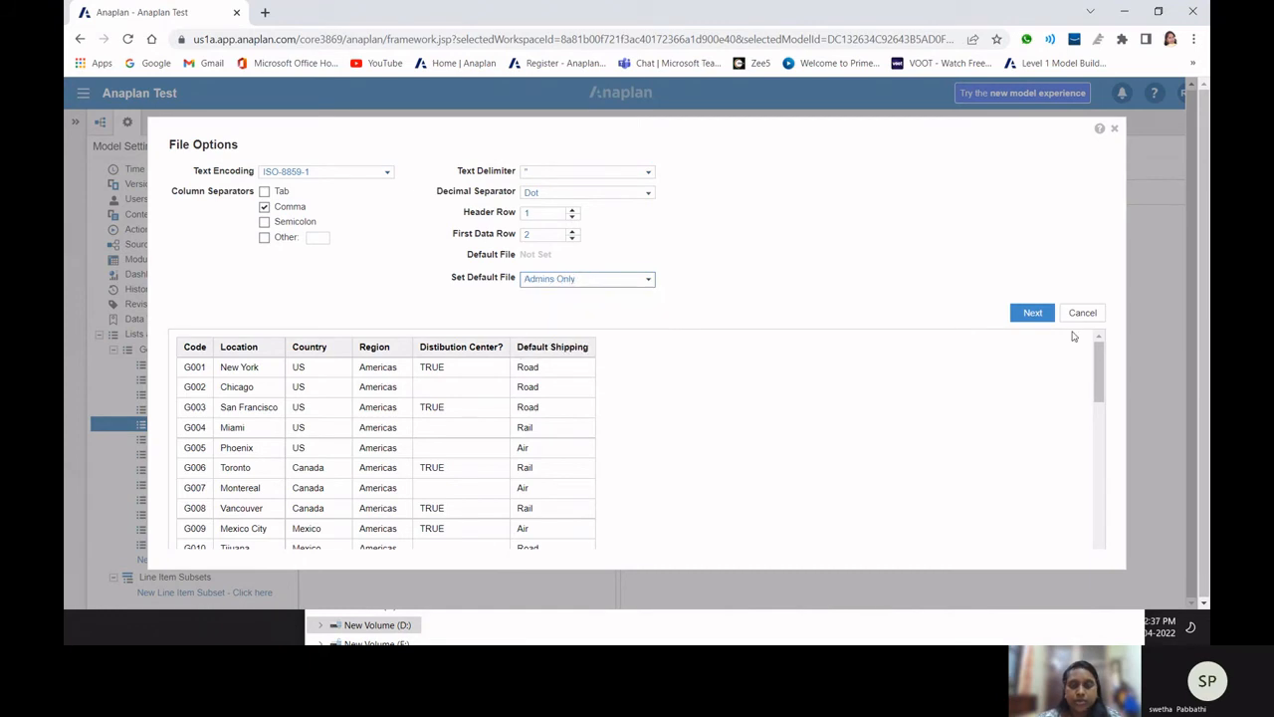
{"action": "left_click", "coordinate": [1037, 316]}
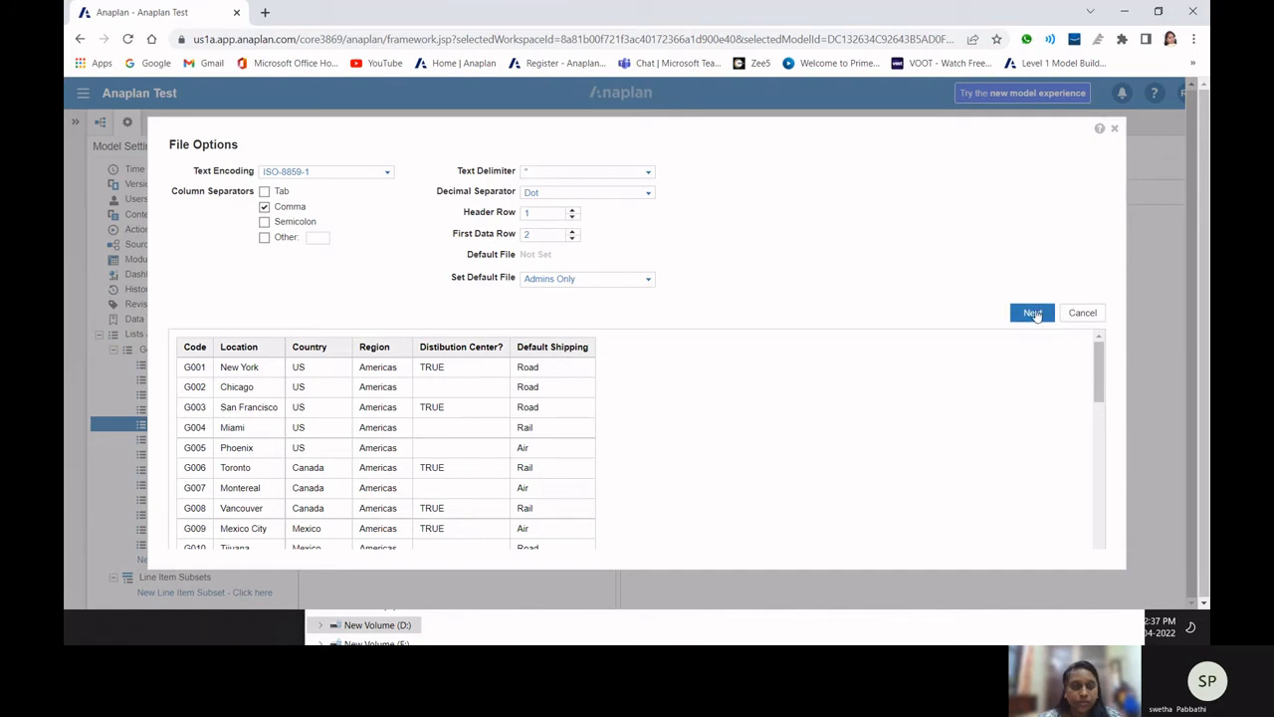
{"action": "left_click", "coordinate": [1033, 313]}
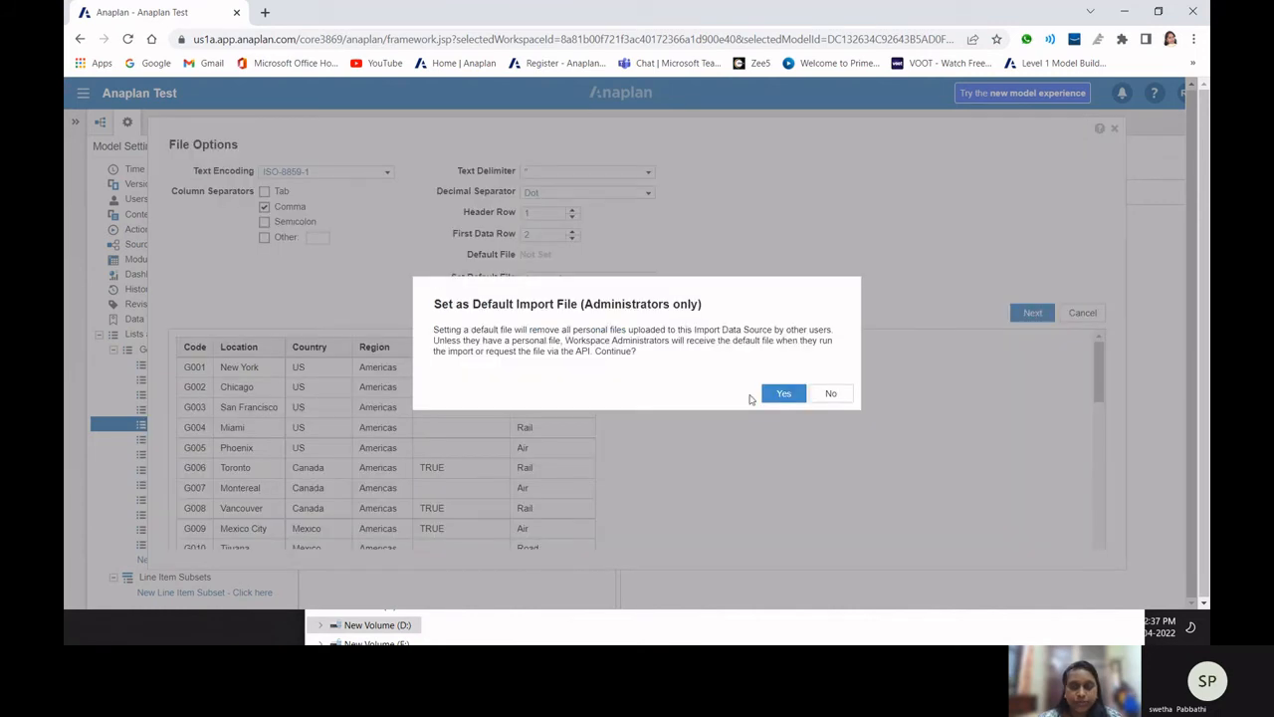
{"action": "left_click", "coordinate": [788, 394]}
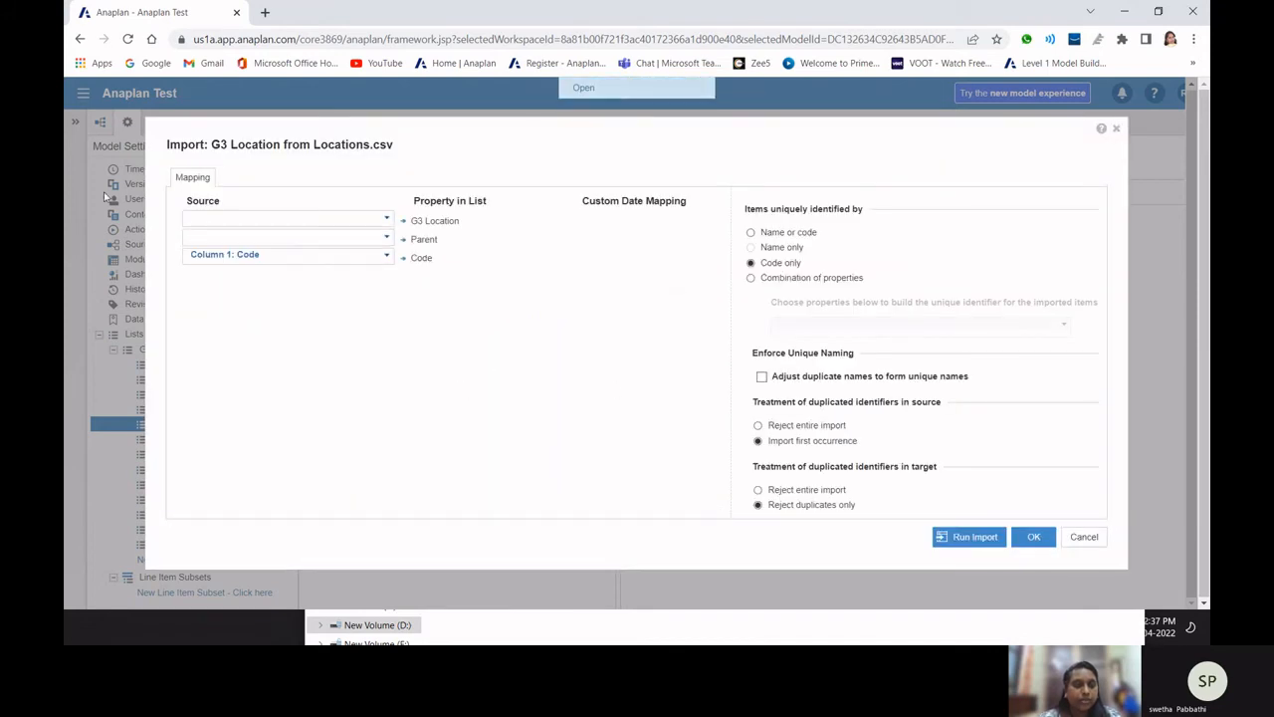
- Map Location to G3 Location and Country to Parent, keep Code mapped to Code, and run the import
{"action": "left_click", "coordinate": [384, 223]}
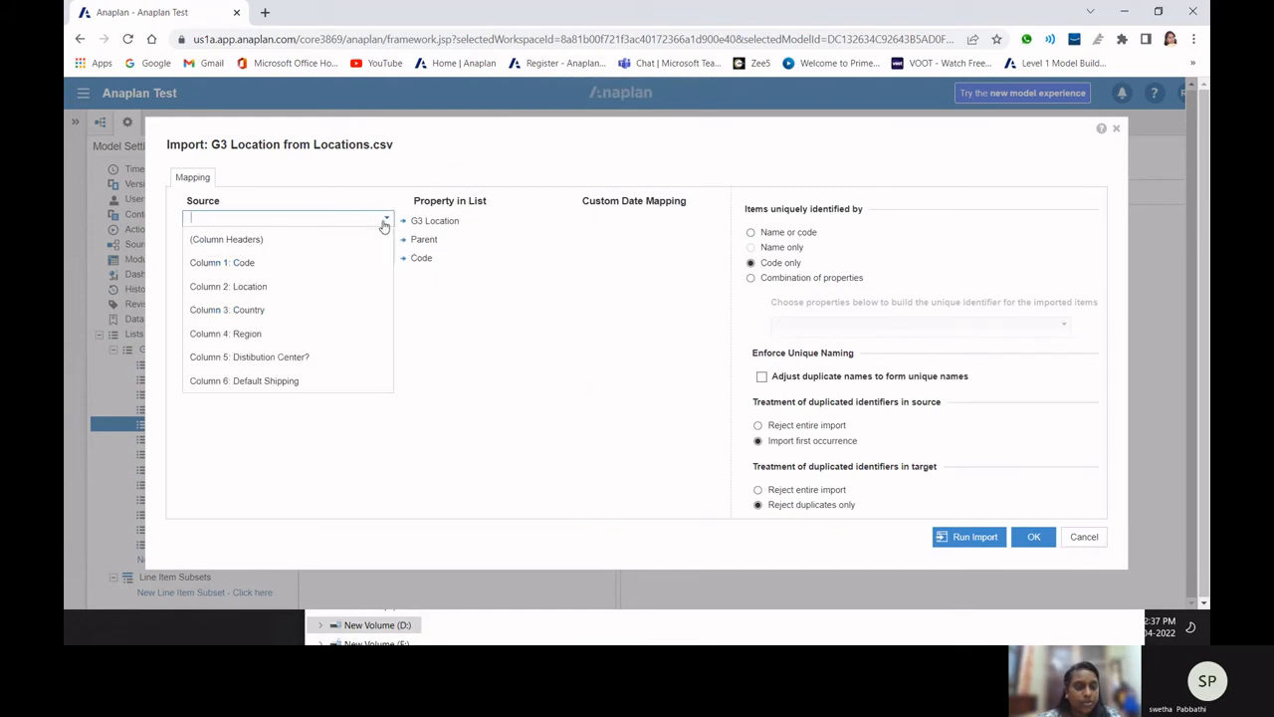
{"action": "left_click", "coordinate": [255, 289]}
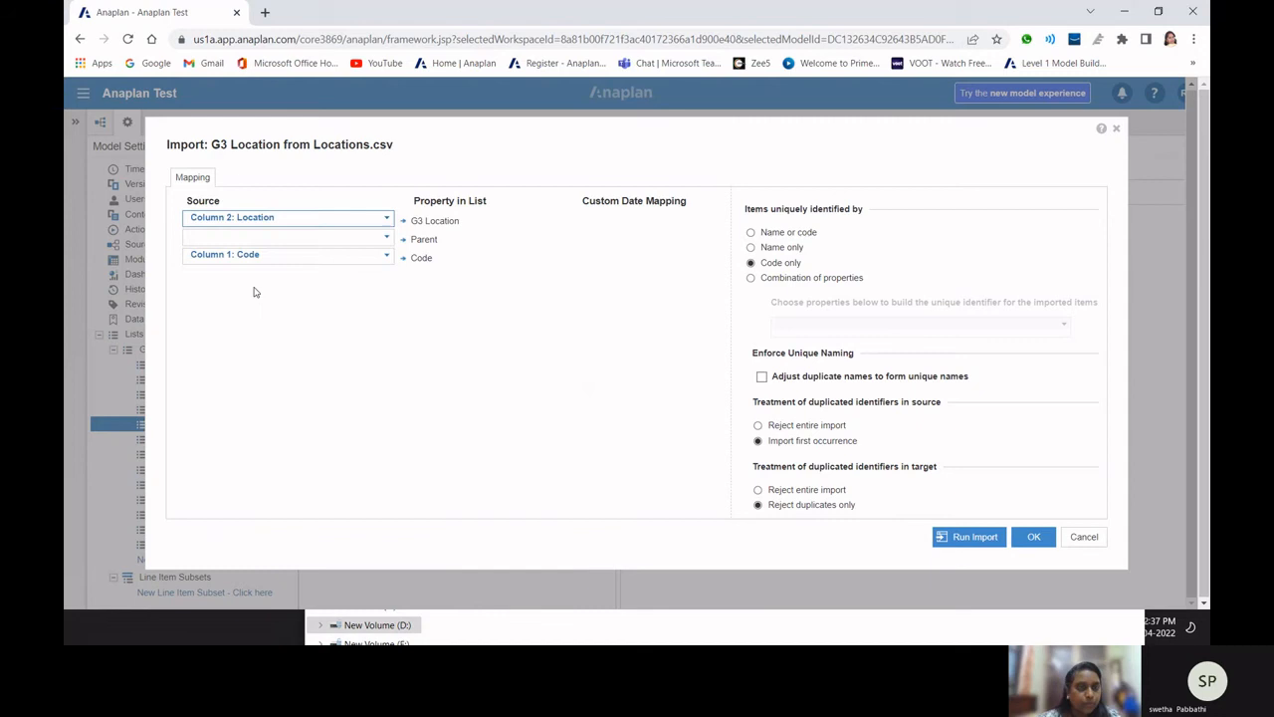
{"action": "left_click", "coordinate": [382, 241]}
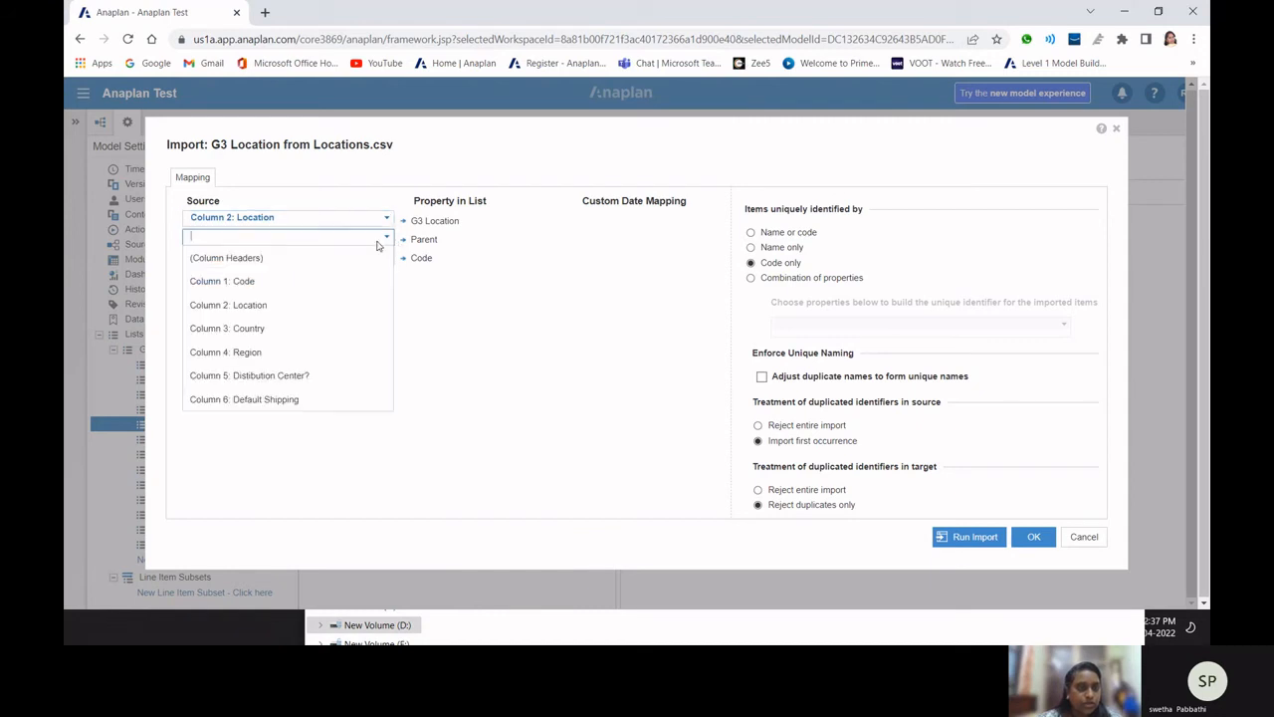
{"action": "left_click", "coordinate": [271, 328]}
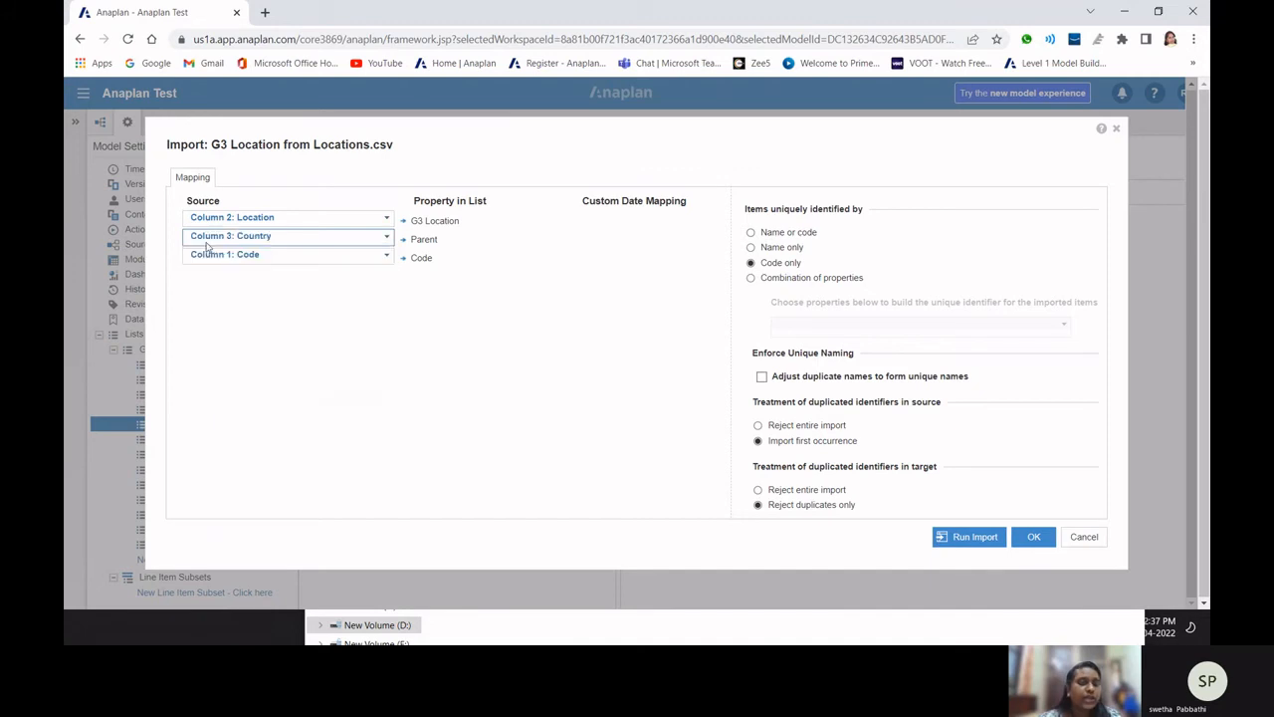
{"action": "left_click", "coordinate": [389, 259]}
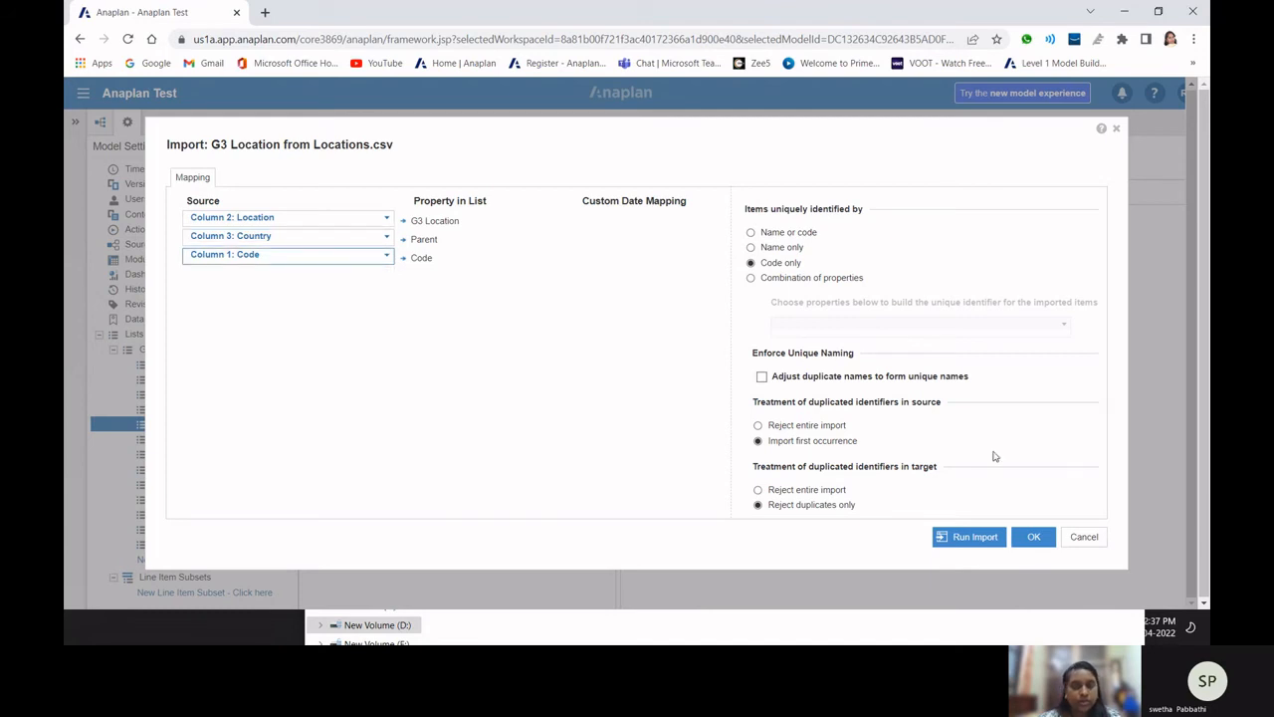
{"action": "left_click", "coordinate": [978, 535]}
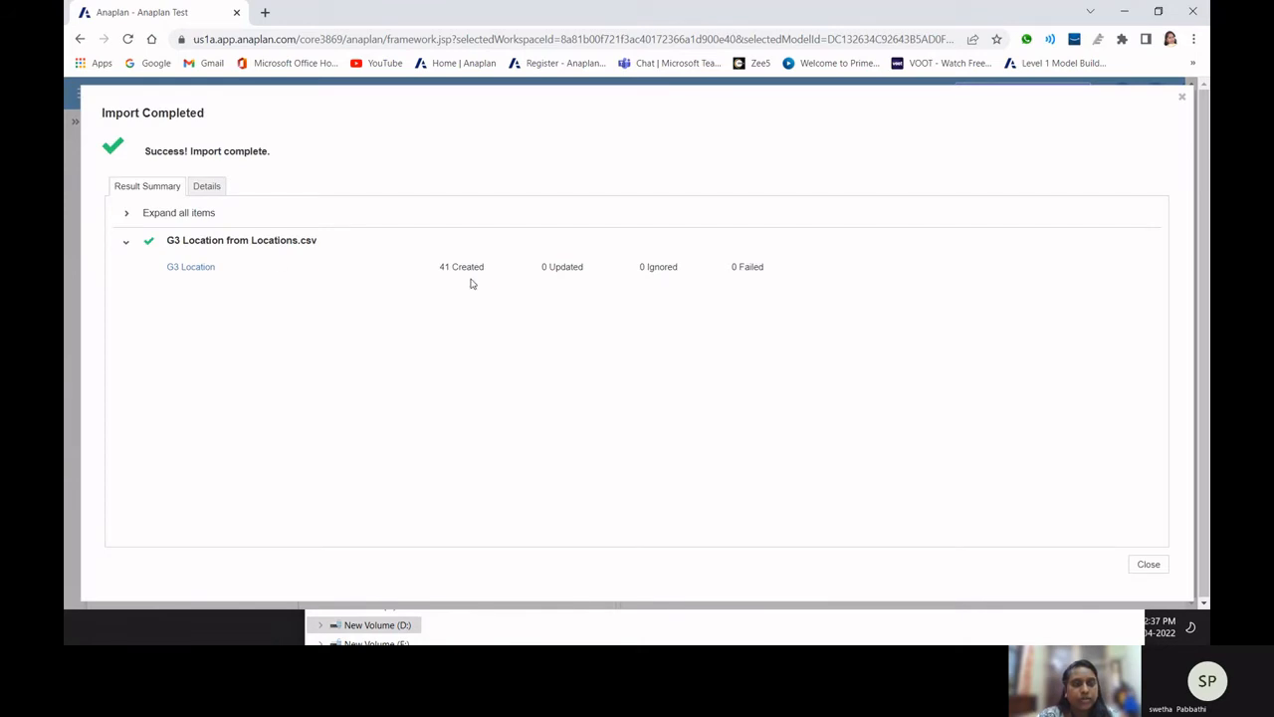
{"action": "left_click", "coordinate": [1142, 564]}
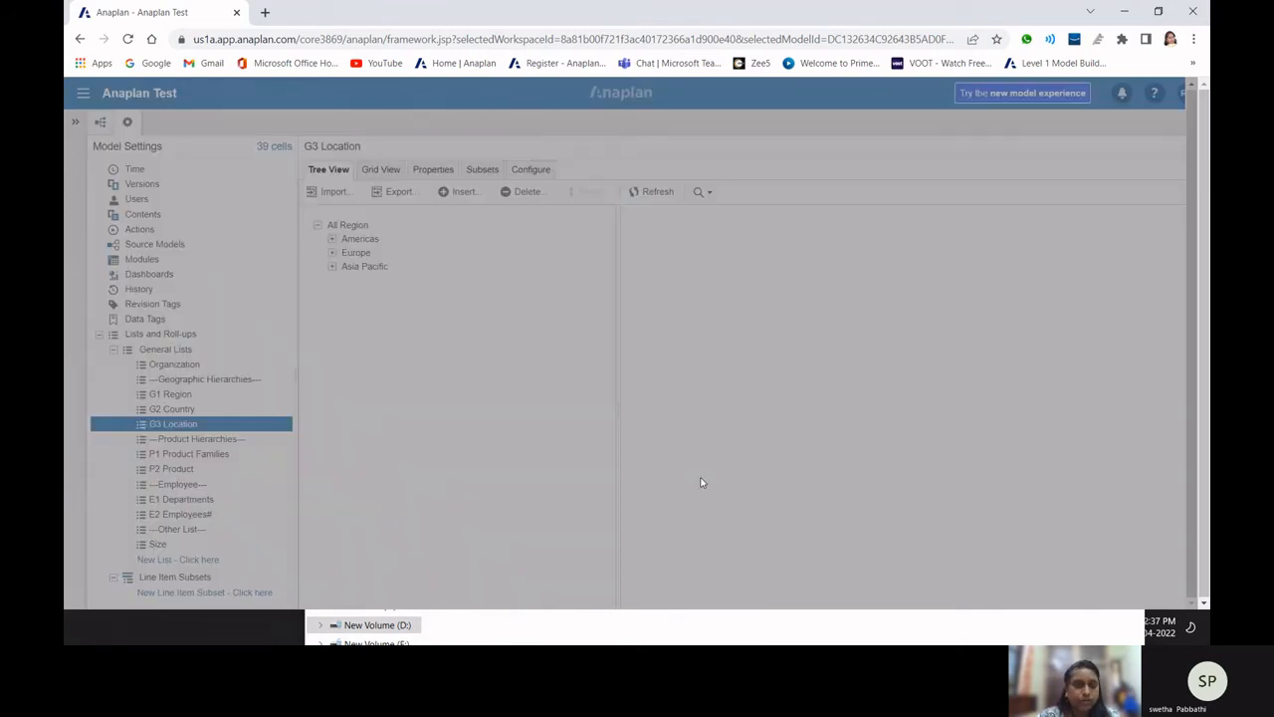
- Examine the locations under each country of Americas and Europe in the G3 Location tree
{"action": "left_click", "coordinate": [332, 243]}
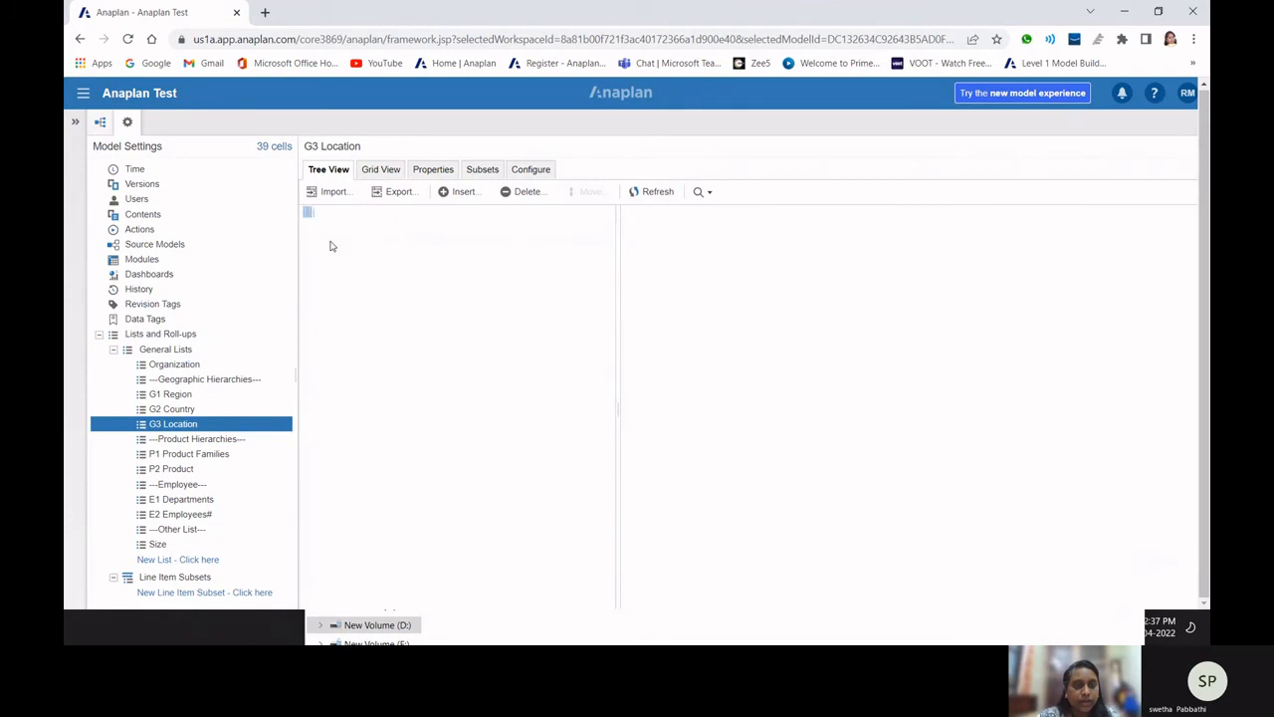
{"action": "left_click", "coordinate": [334, 241]}
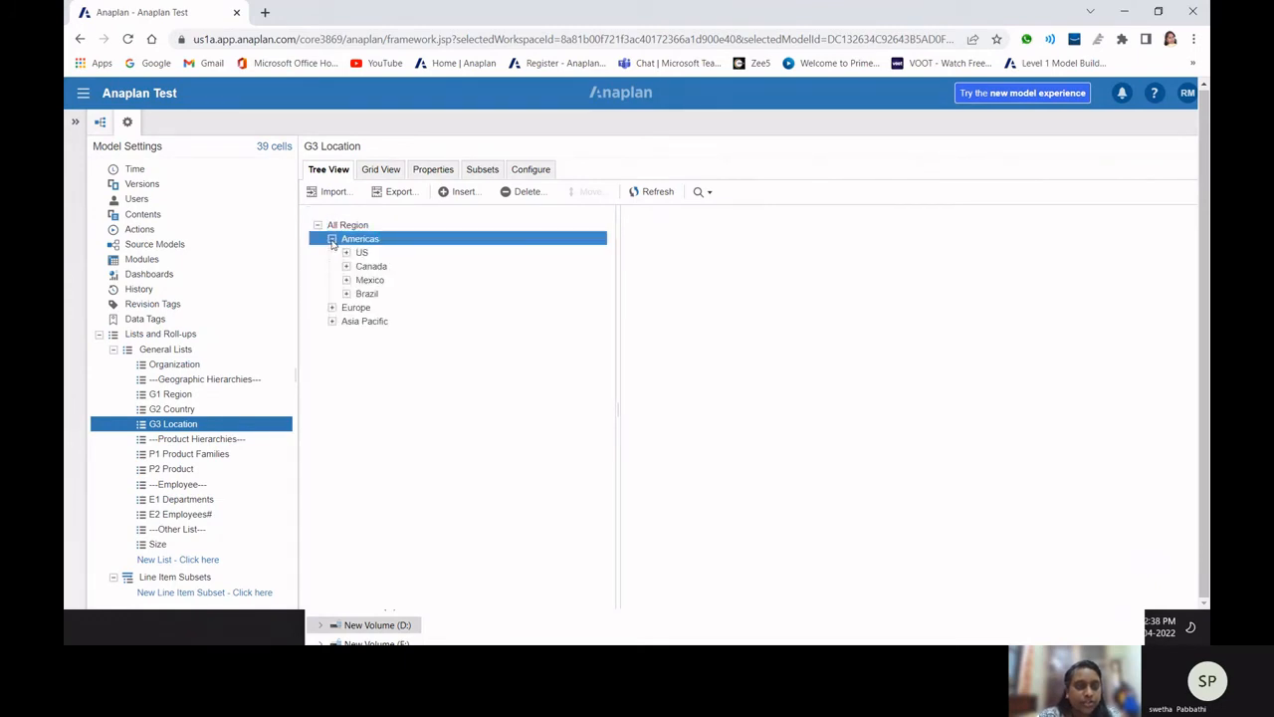
{"action": "left_click", "coordinate": [347, 254]}
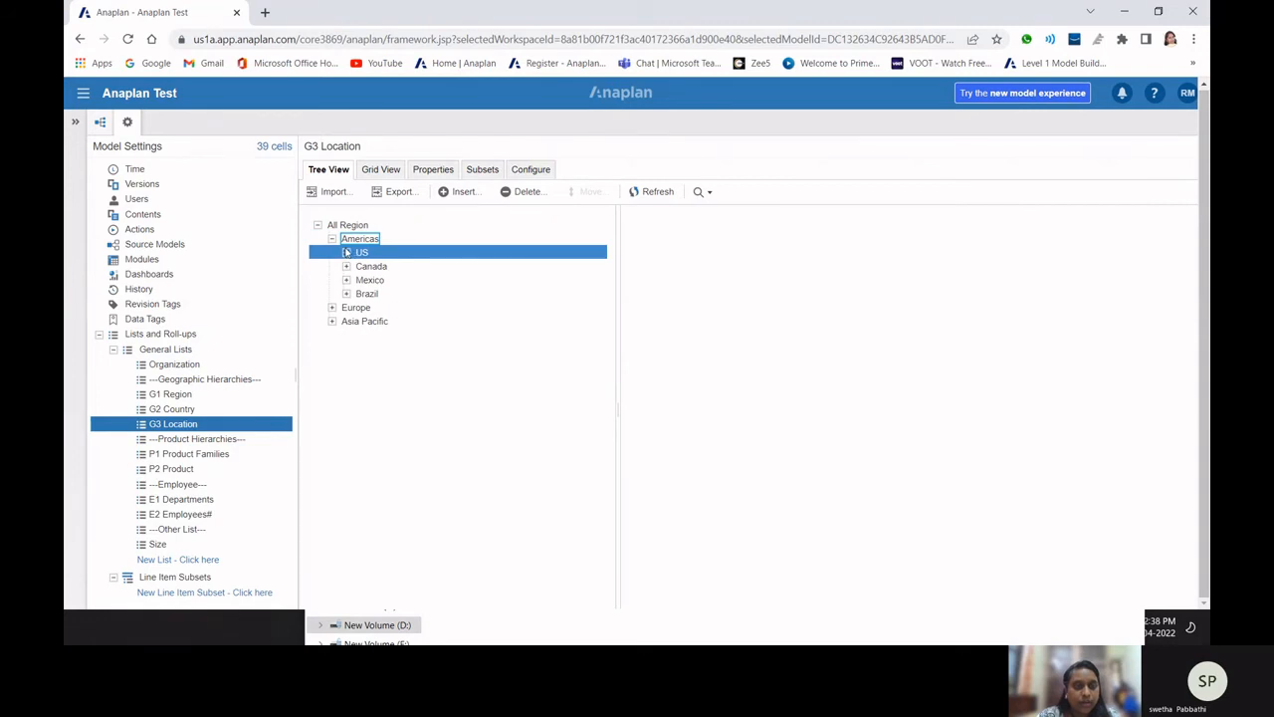
{"action": "left_click", "coordinate": [369, 240]}
{"action": "left_click", "coordinate": [387, 321]}
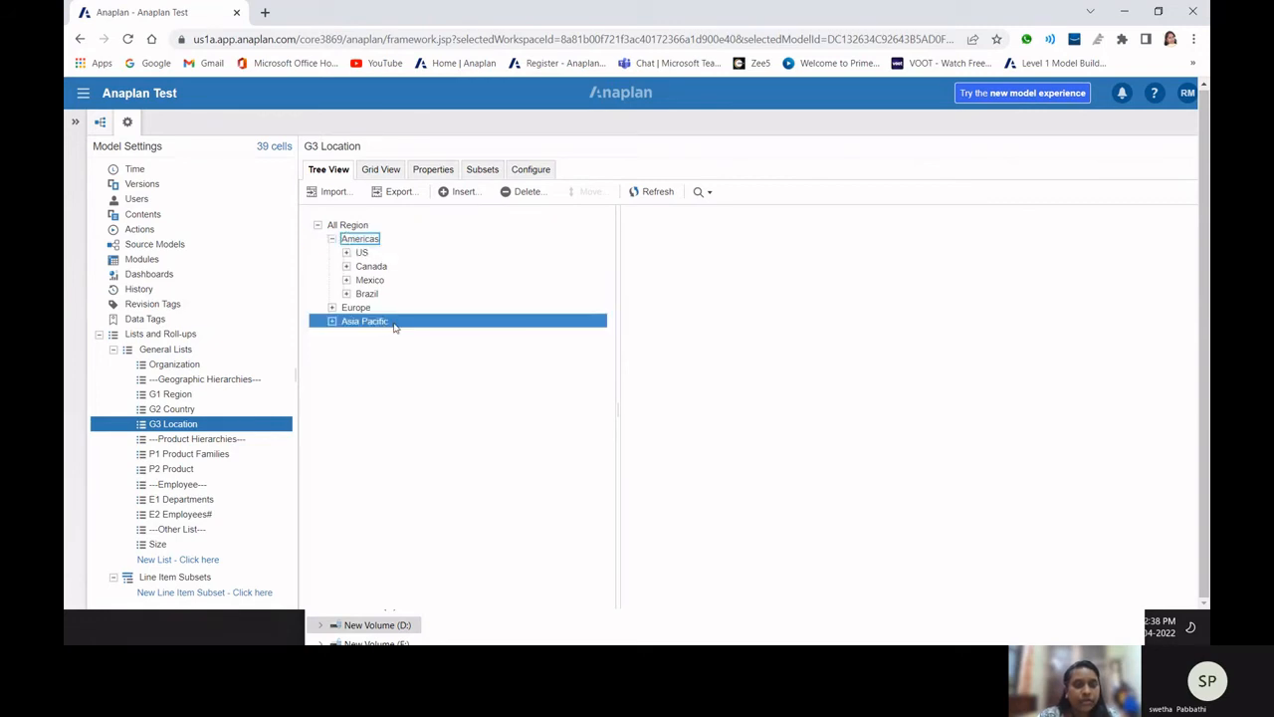
{"action": "left_click", "coordinate": [353, 254]}
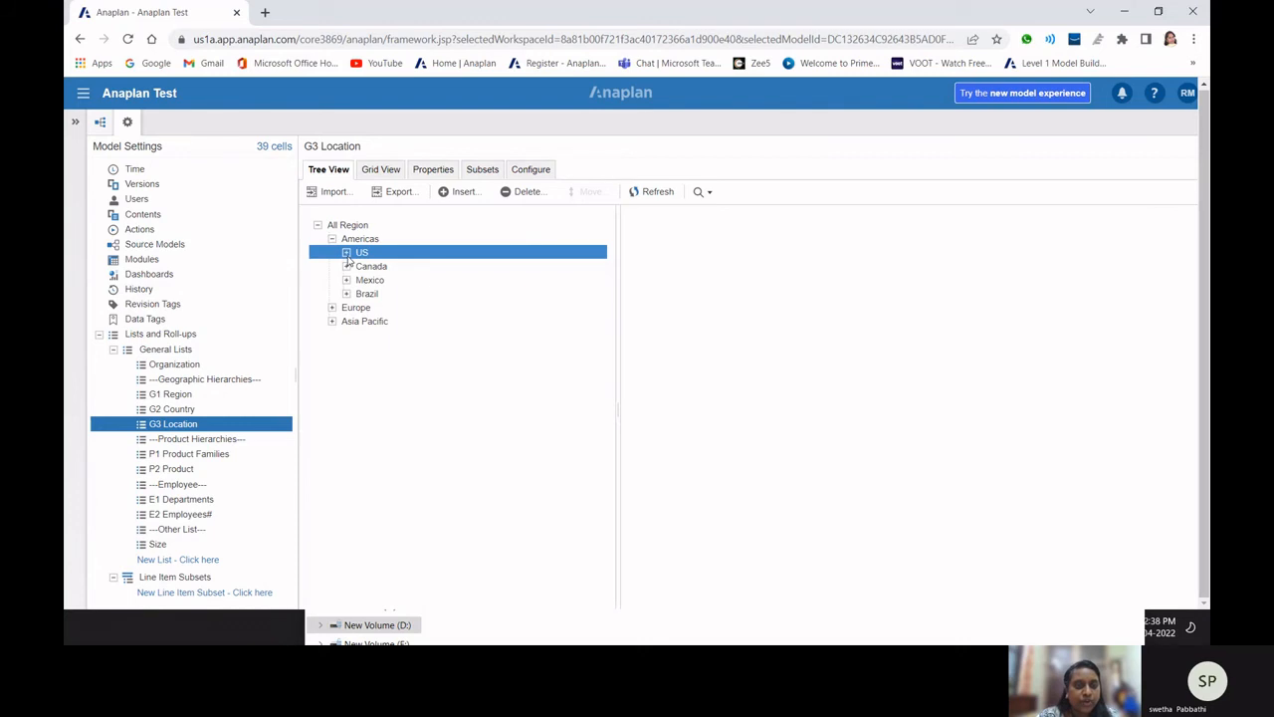
{"action": "left_click", "coordinate": [346, 253]}
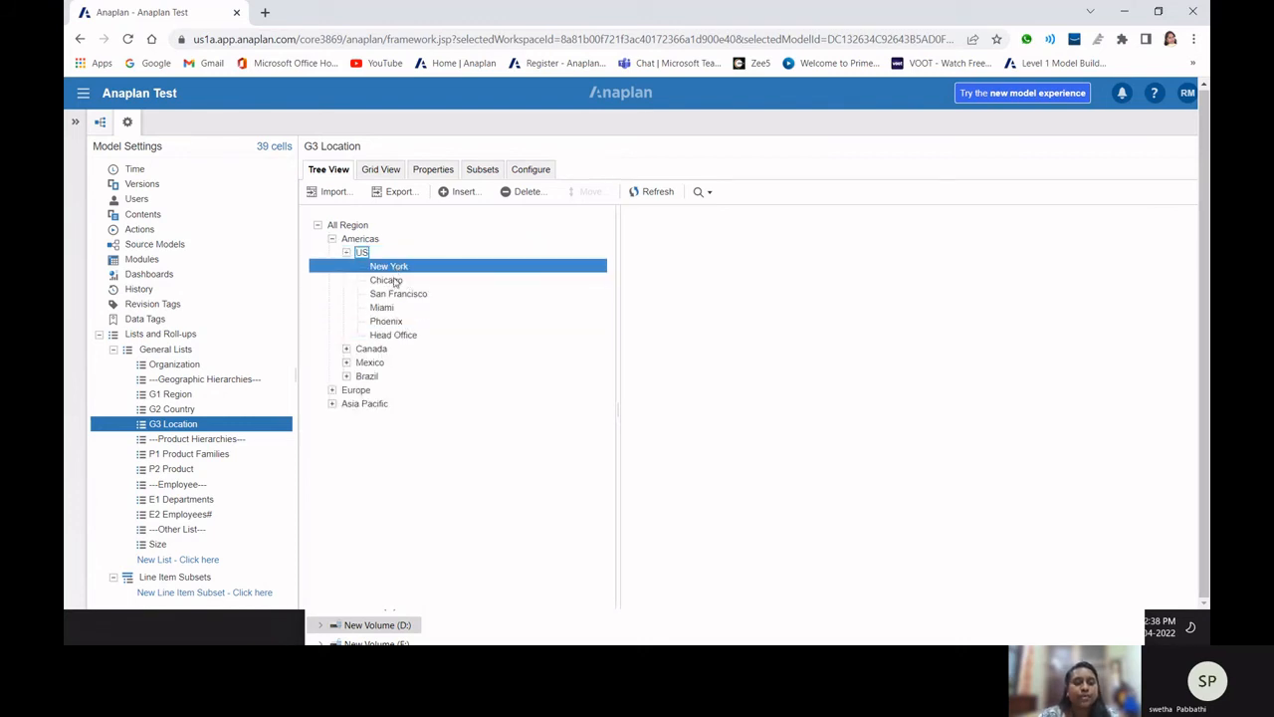
{"action": "left_click", "coordinate": [395, 309]}
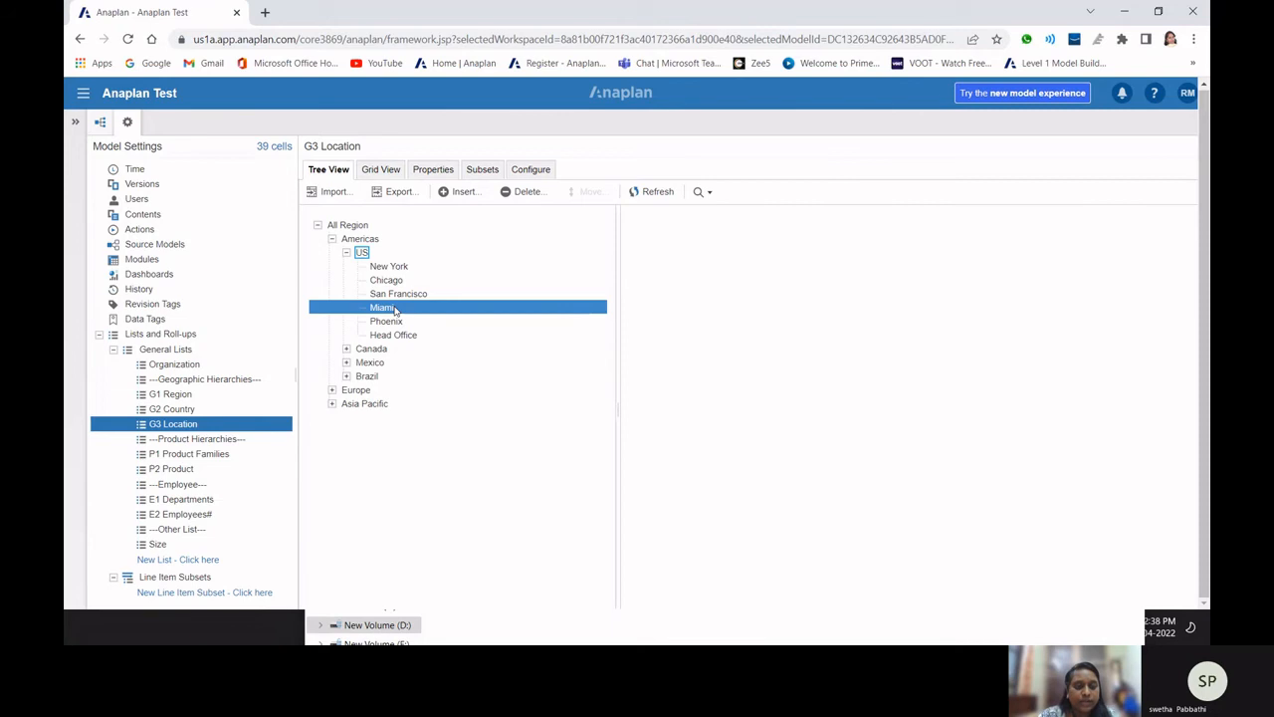
{"action": "left_click", "coordinate": [346, 348]}
{"action": "left_click", "coordinate": [346, 403]}
{"action": "left_click", "coordinate": [346, 445]}
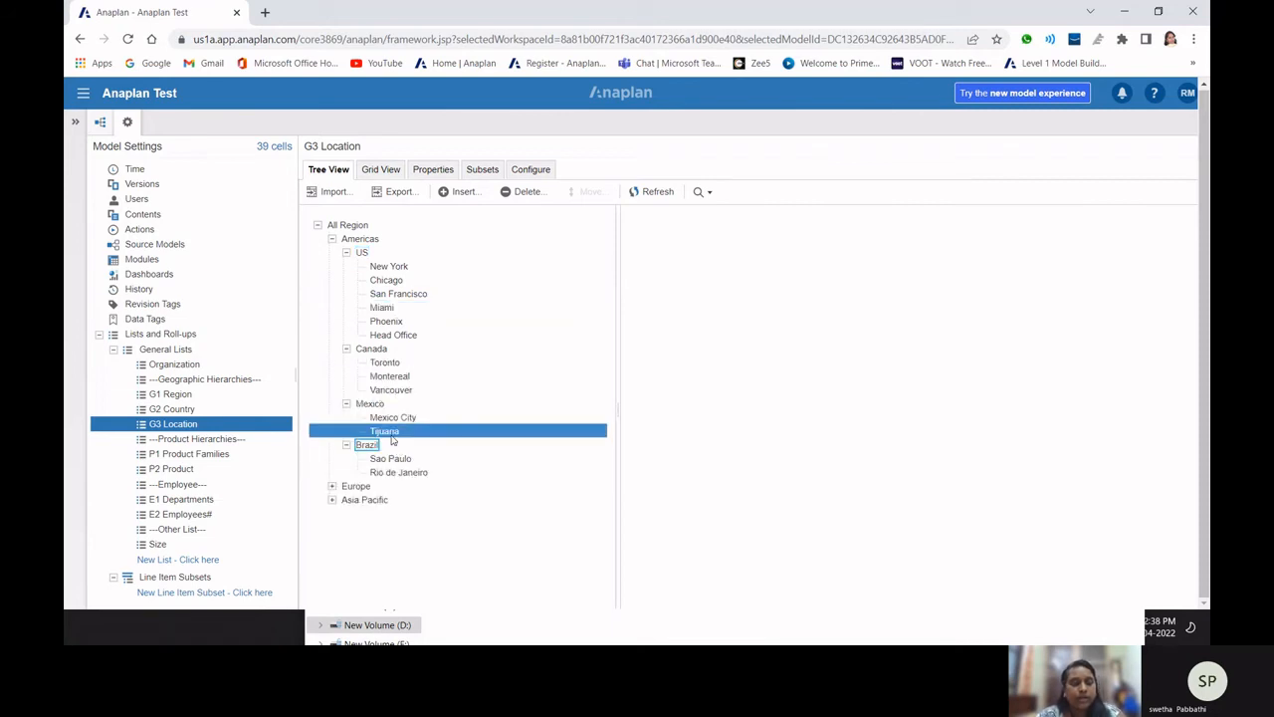
{"action": "left_click", "coordinate": [332, 486]}
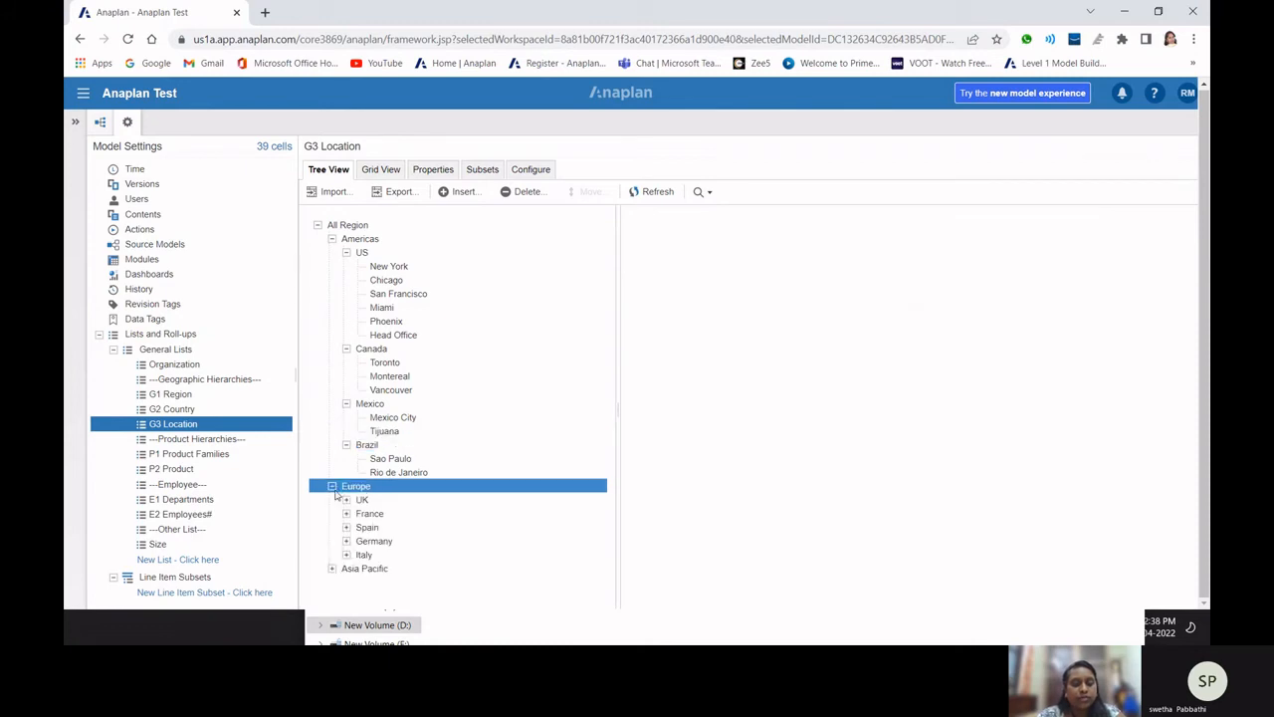
{"action": "left_click", "coordinate": [345, 499]}
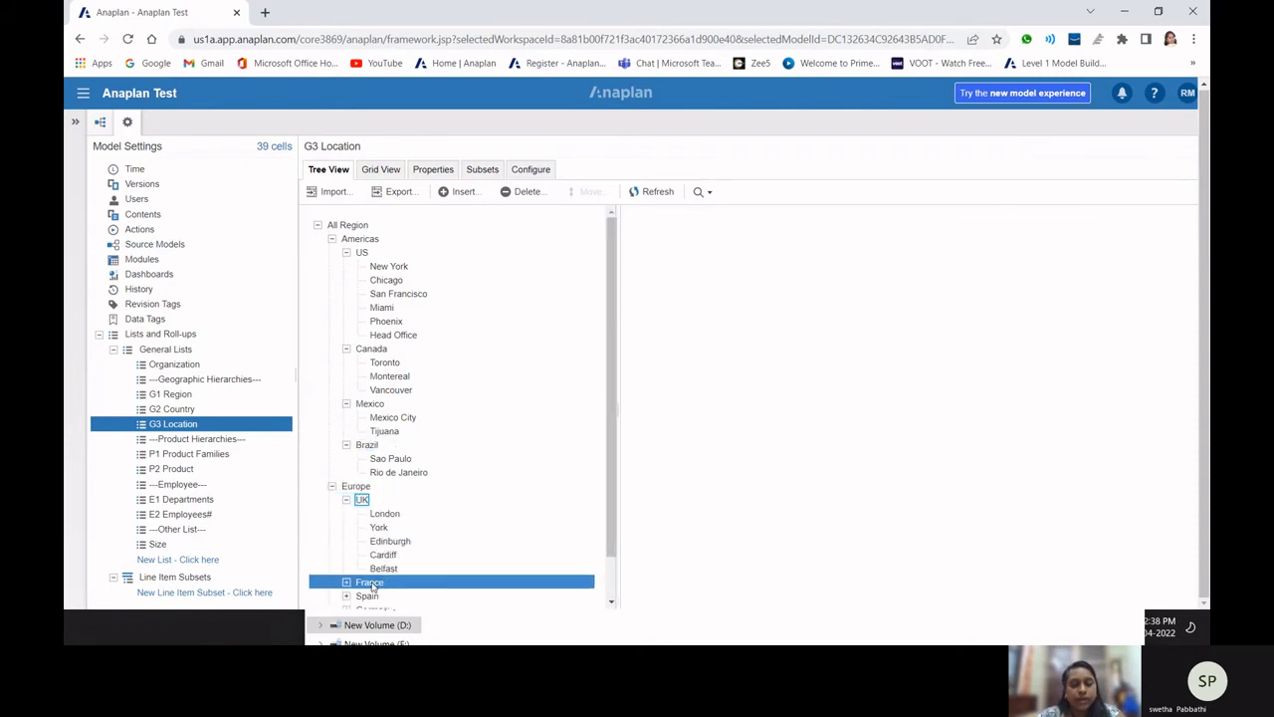
{"action": "left_click", "coordinate": [346, 582]}
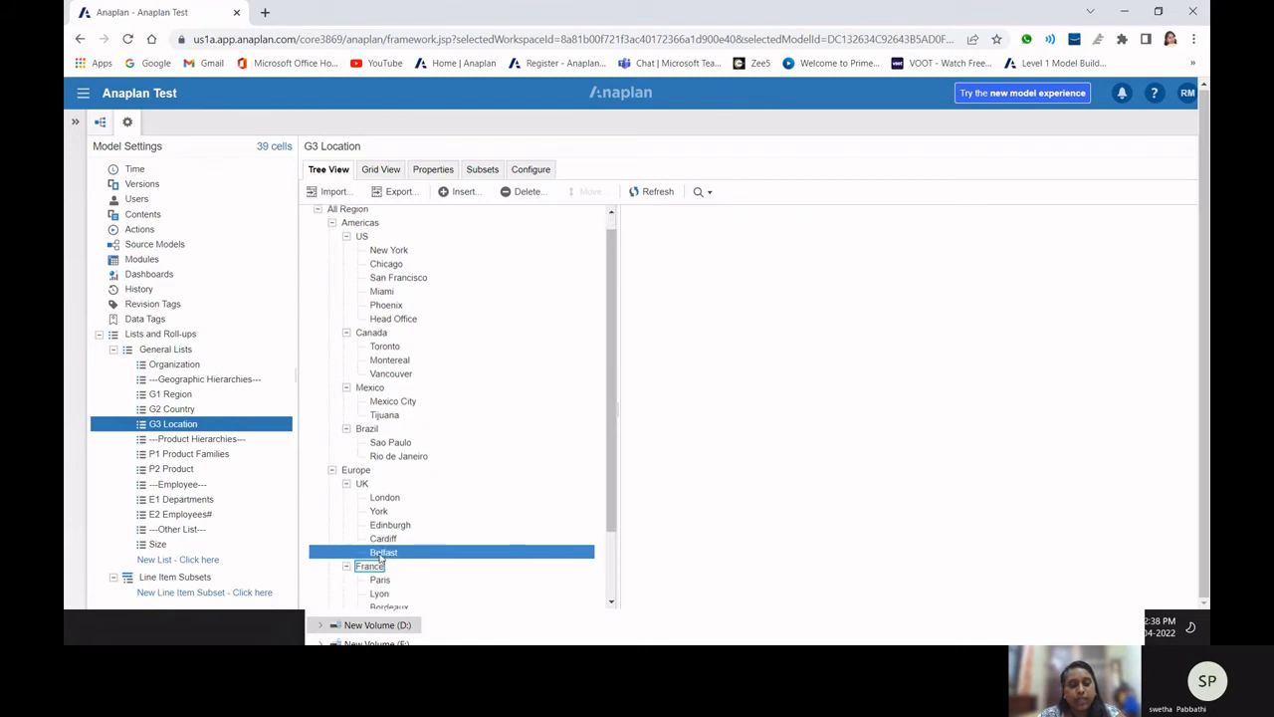
{"action": "scroll", "coordinate": [358, 547], "scroll_direction": "down", "scroll_amount": 1}
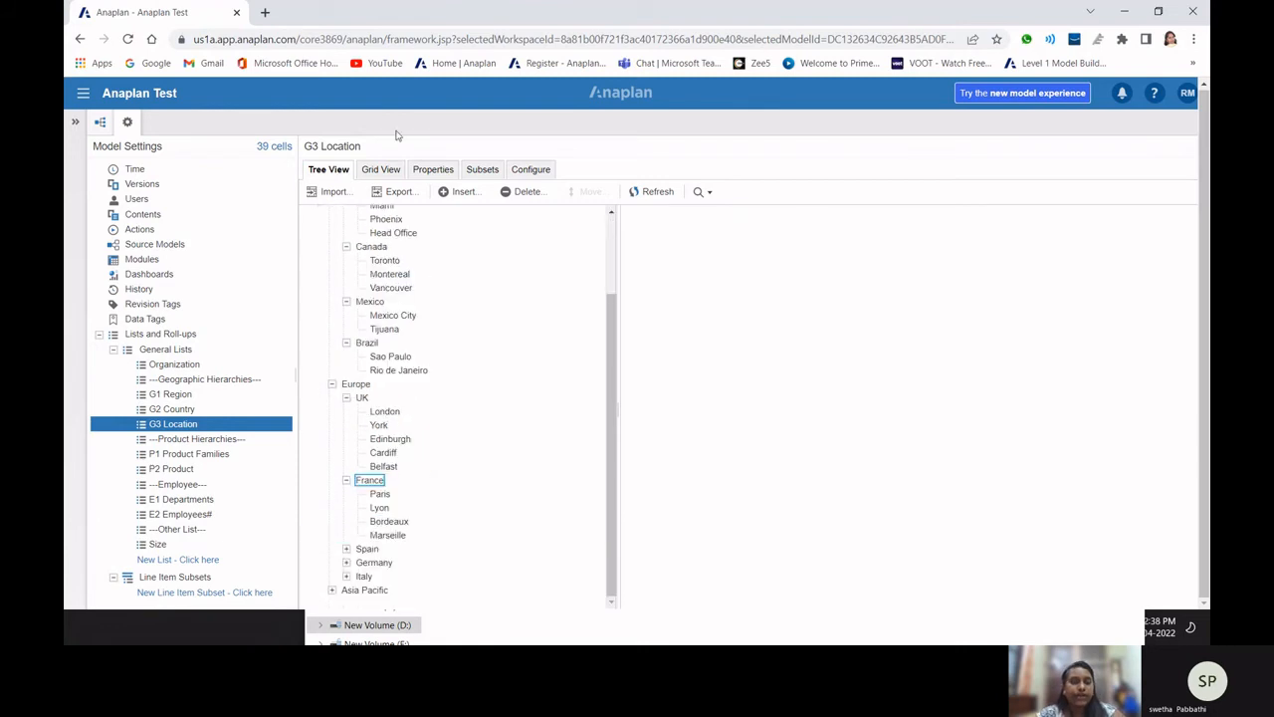
- Review the parents and codes of all G3 Location items in the grid view, down to All Region
{"action": "left_click", "coordinate": [379, 171]}
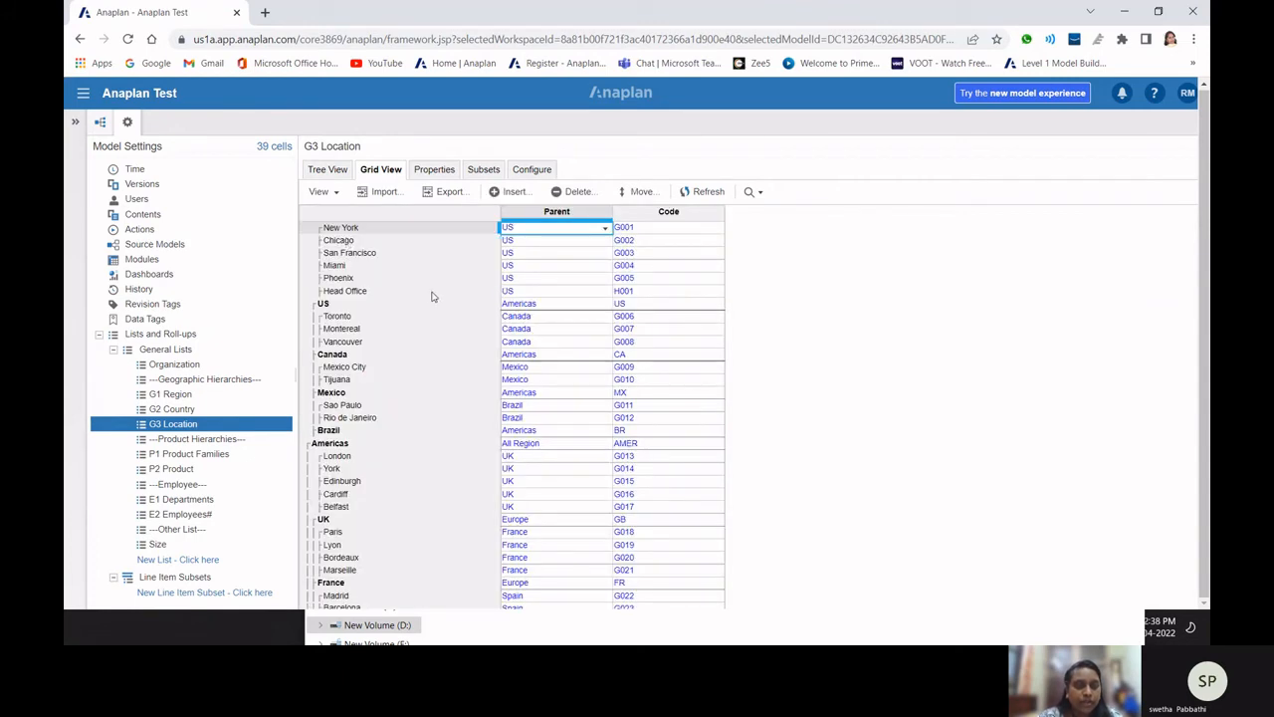
{"action": "scroll", "coordinate": [432, 296], "scroll_direction": "down", "scroll_amount": 3}
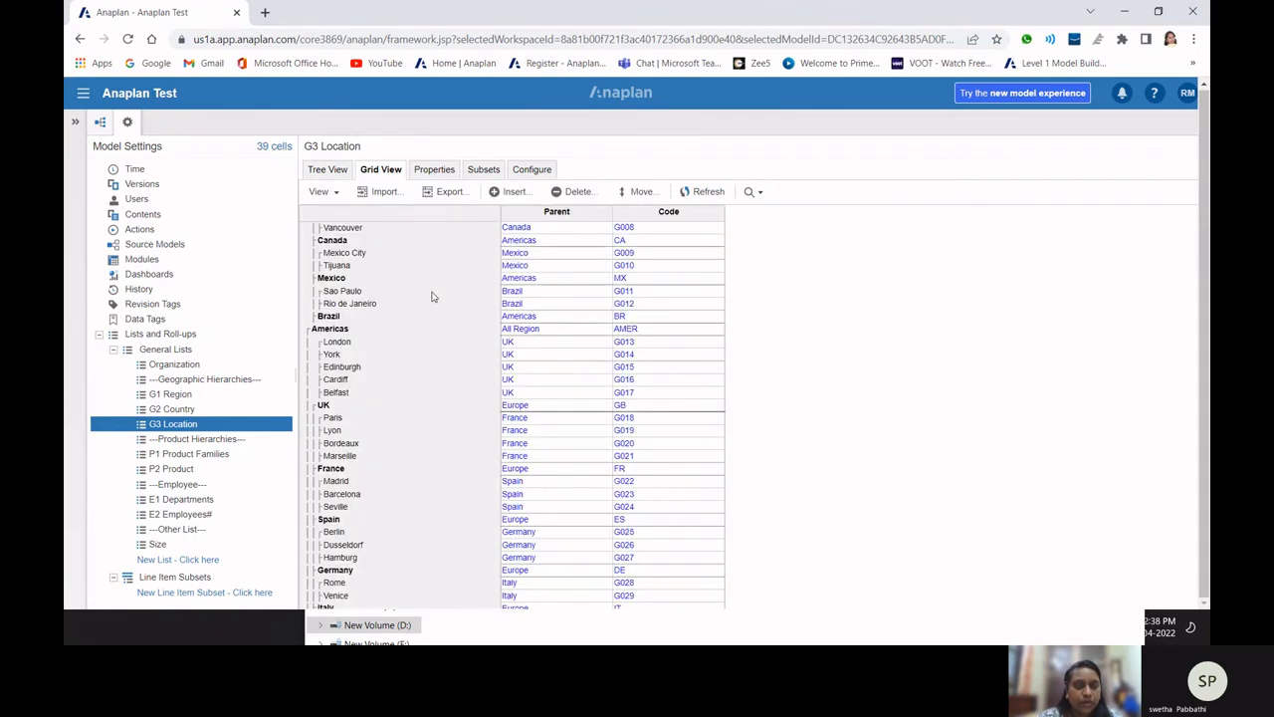
{"action": "scroll", "coordinate": [431, 295], "scroll_direction": "down", "scroll_amount": 4}
{"action": "scroll", "coordinate": [432, 295], "scroll_direction": "down", "scroll_amount": 3}
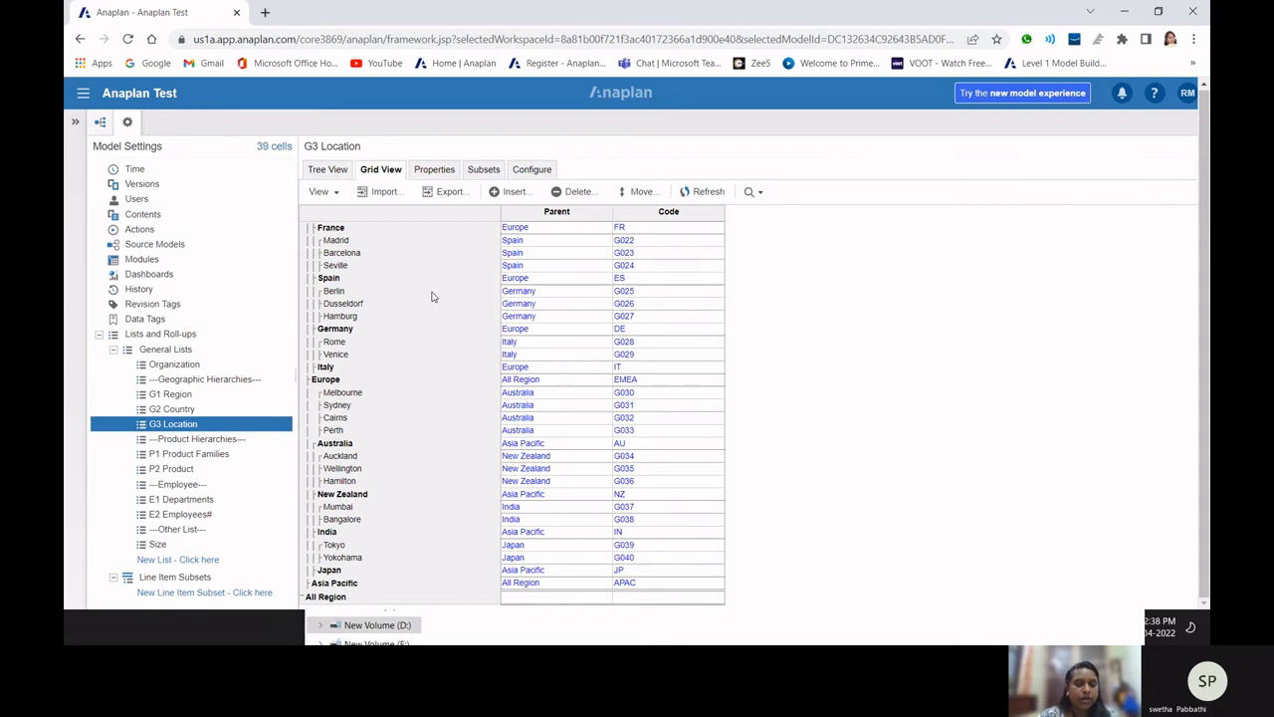
- Start an import into the P1 Product Families list, uploading the Product+Families file as the source
{"action": "left_click", "coordinate": [141, 350]}
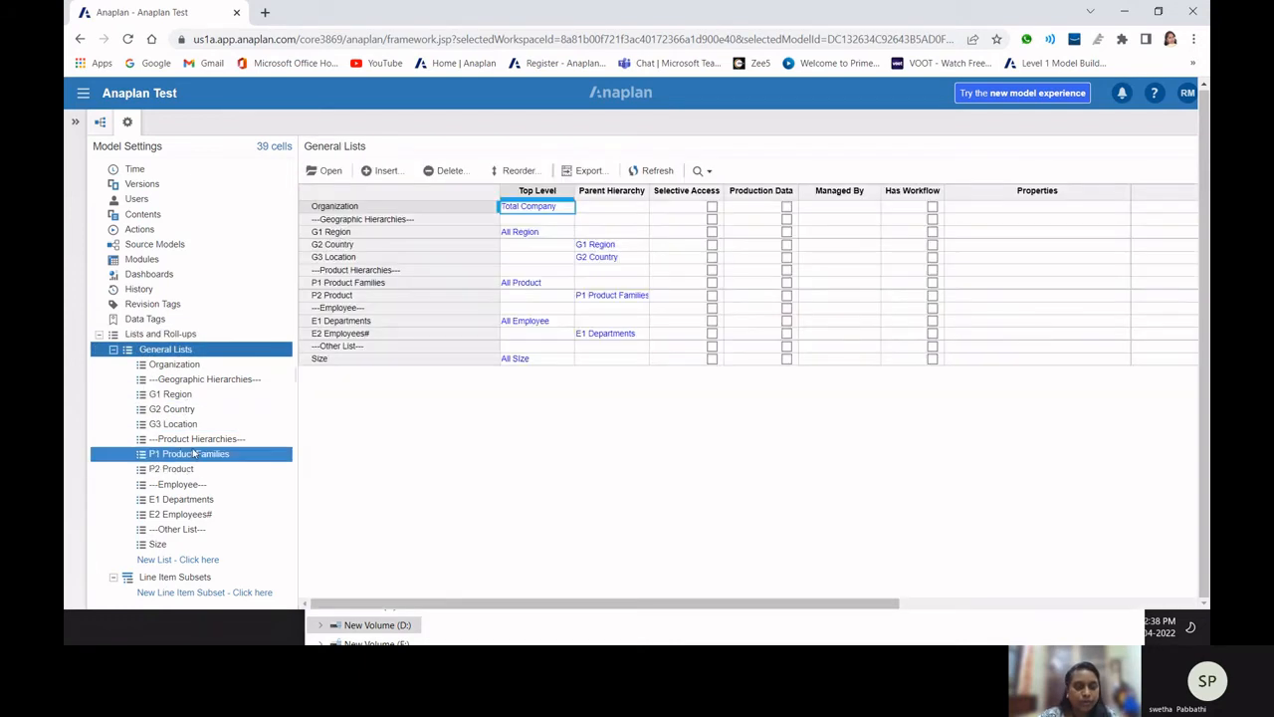
{"action": "left_click", "coordinate": [193, 454]}
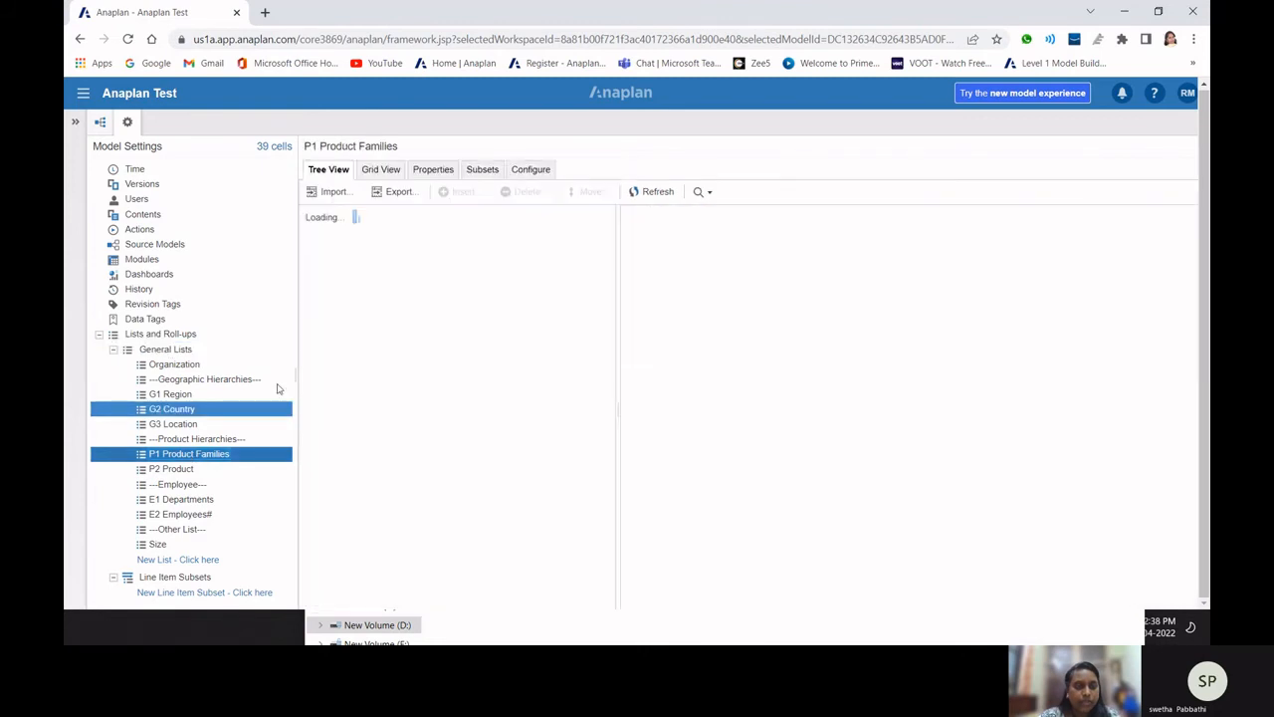
{"action": "left_click", "coordinate": [332, 193]}
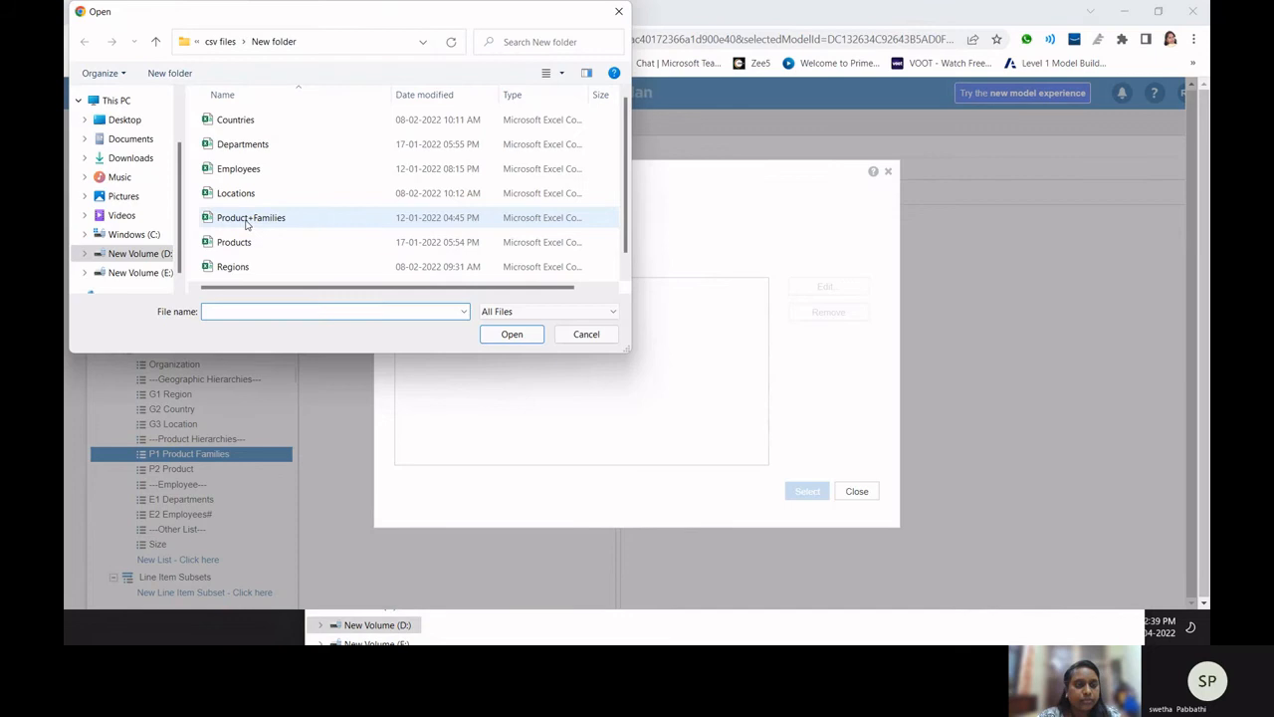
{"action": "left_click", "coordinate": [248, 221]}
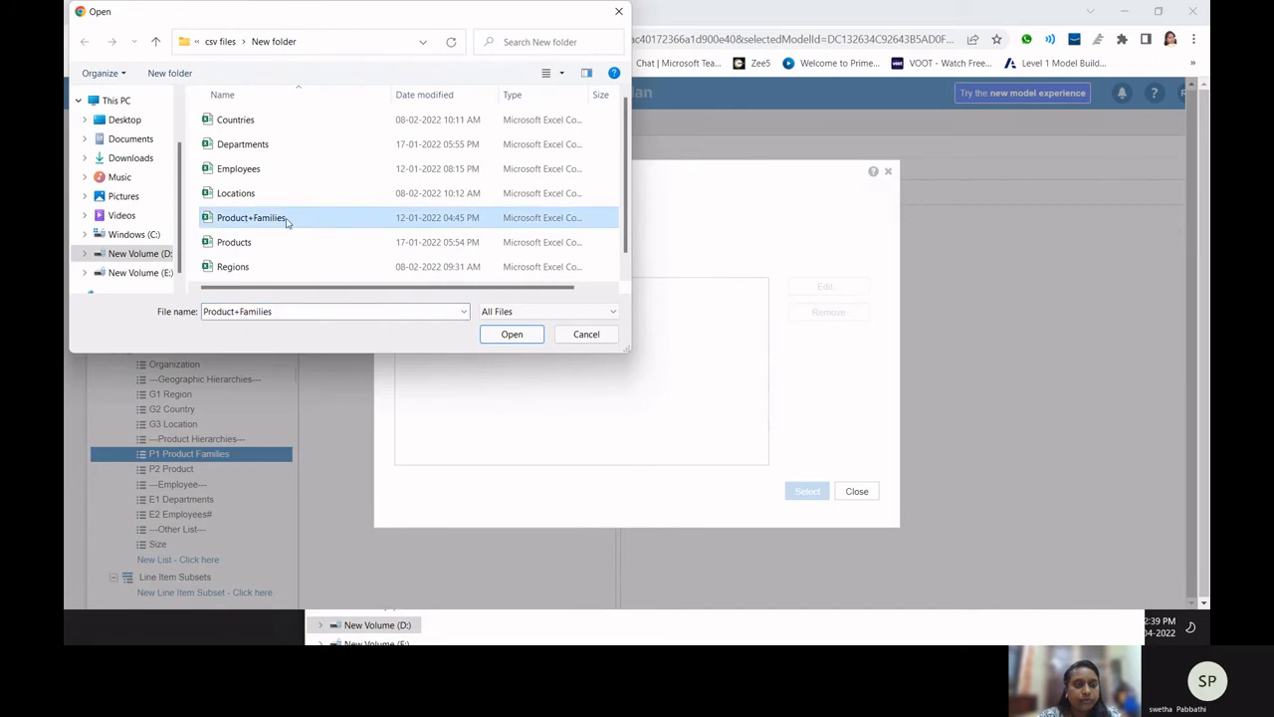
{"action": "left_click", "coordinate": [510, 337]}
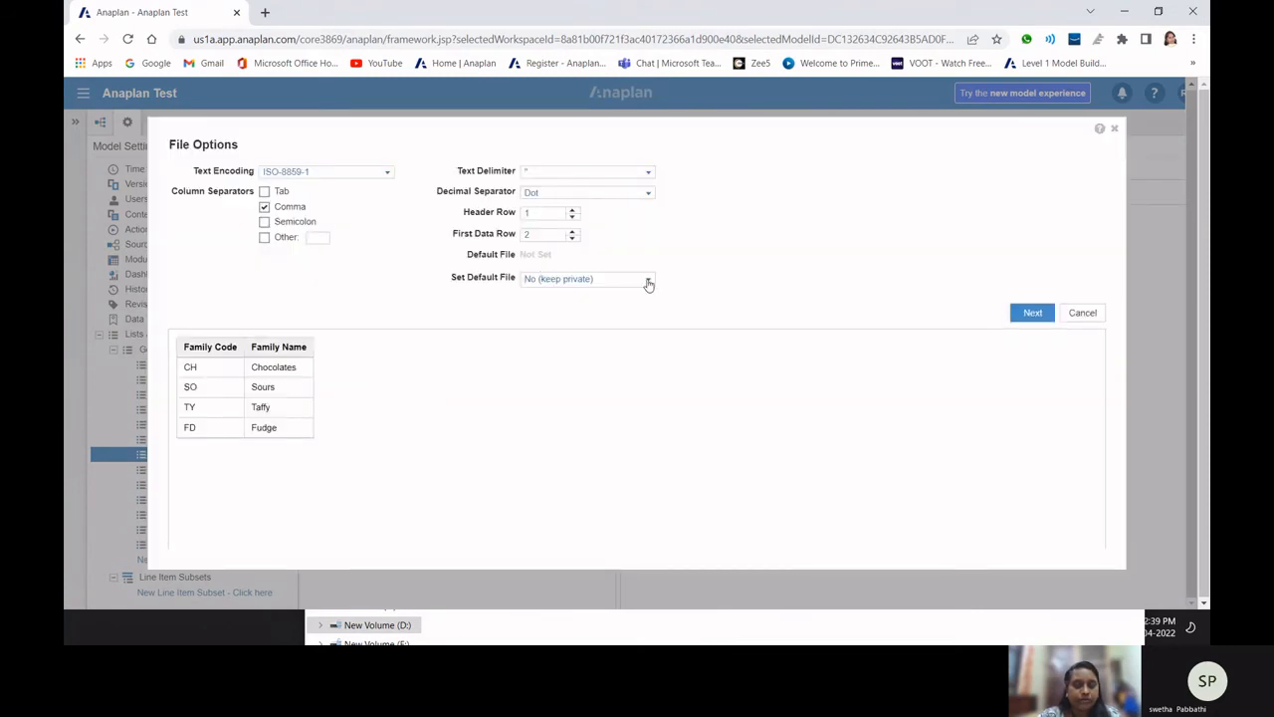
- Set Product+Families as the default file for Admins Only and accept the confirmation
{"action": "left_click", "coordinate": [648, 285]}
{"action": "left_click", "coordinate": [588, 306]}
{"action": "left_click", "coordinate": [1020, 321]}
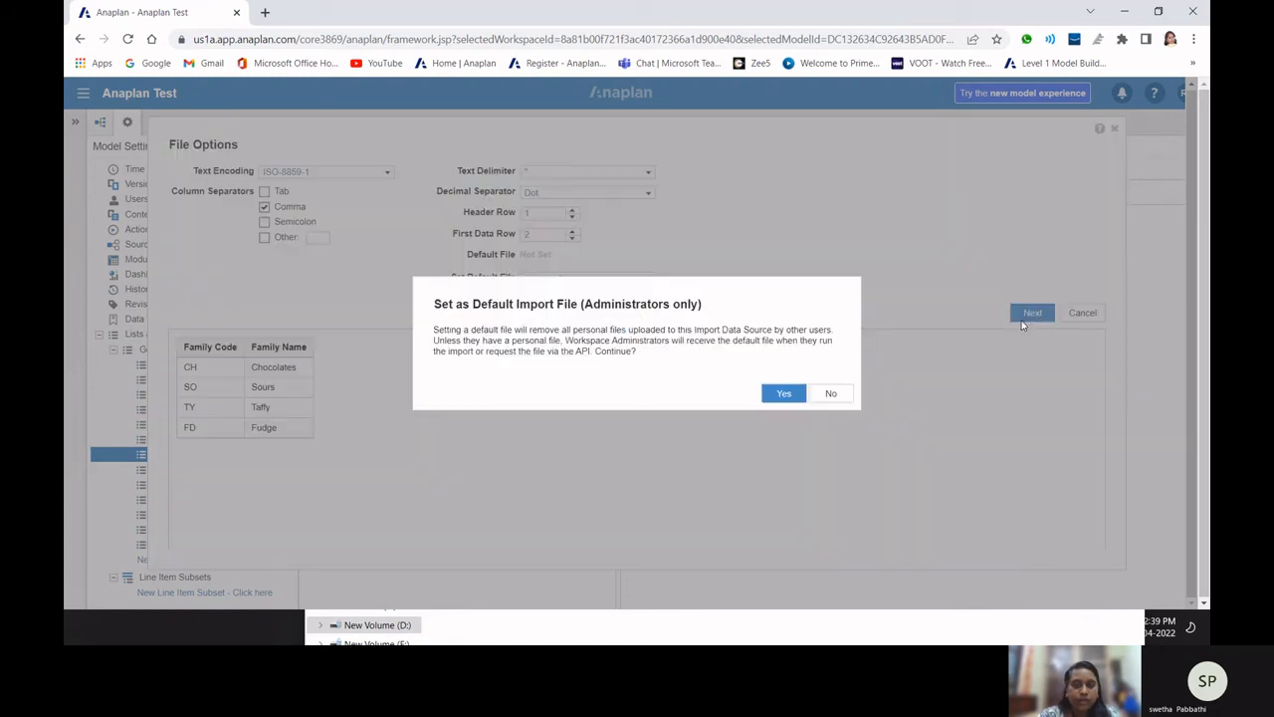
{"action": "left_click", "coordinate": [782, 393]}
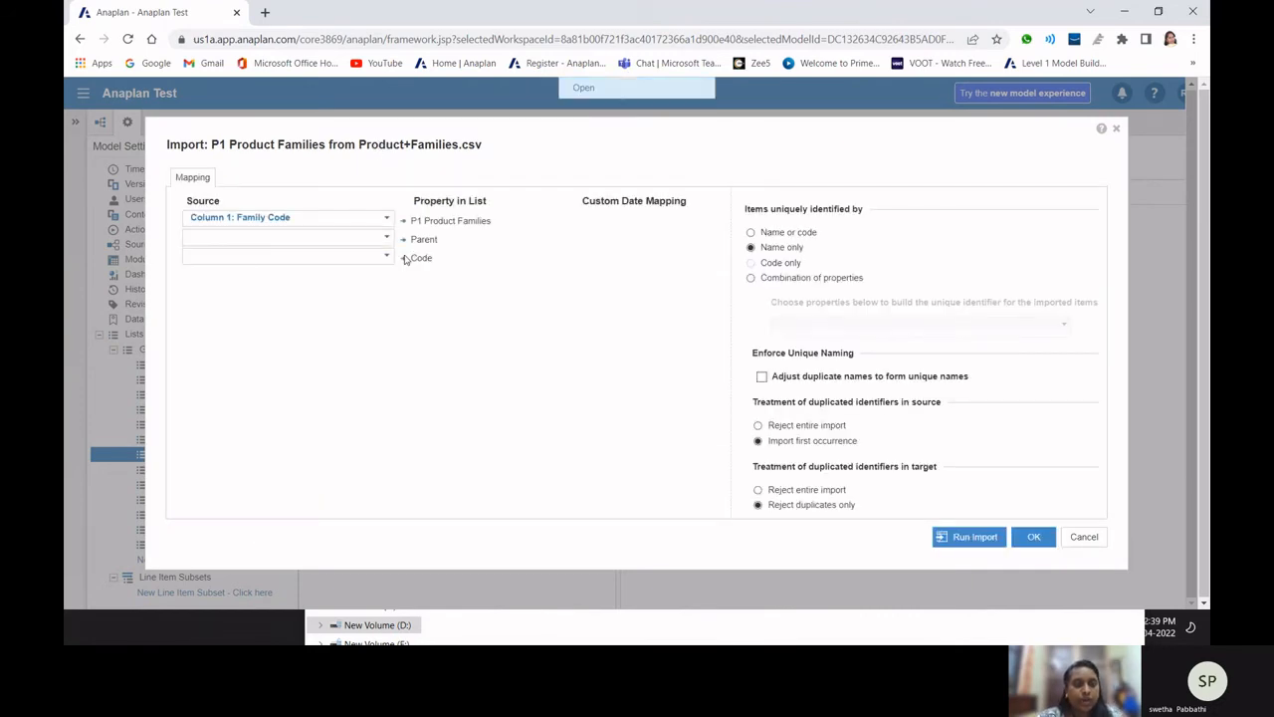
- Map Family Name to P1 Product Families and Family Code to Code, run the import and close its result summary
{"action": "left_click", "coordinate": [387, 256]}
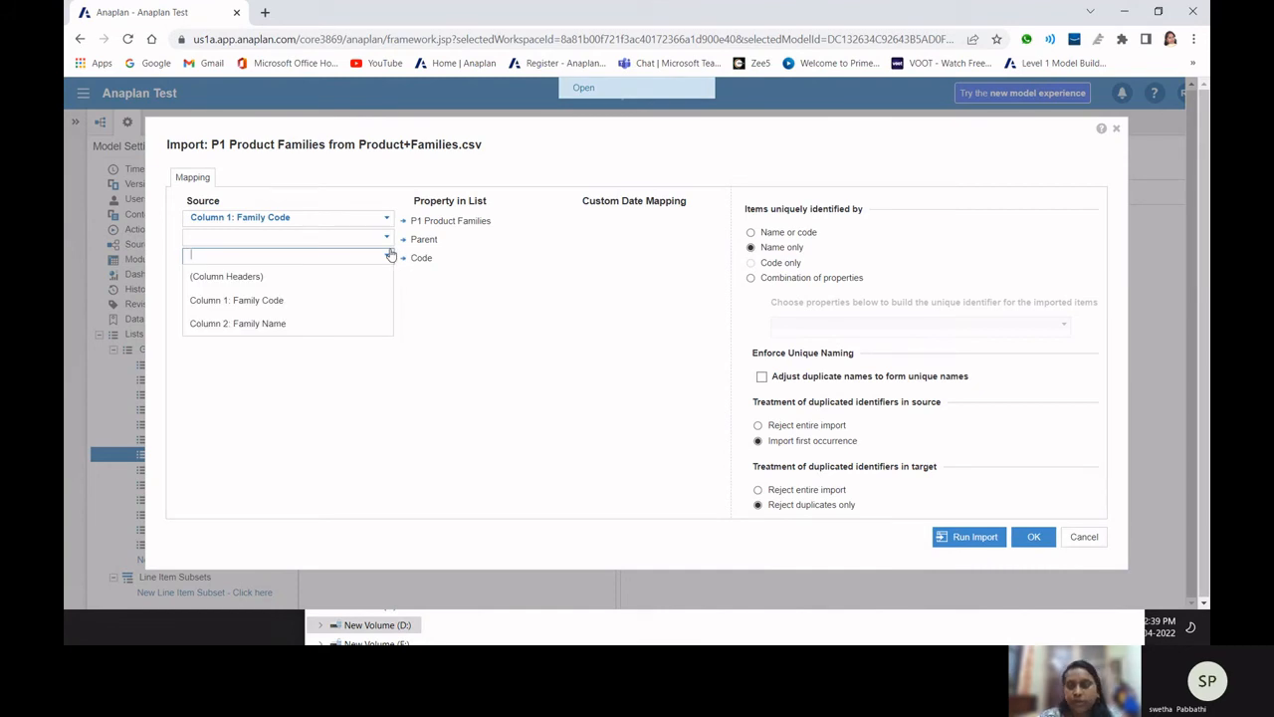
{"action": "left_click", "coordinate": [236, 299]}
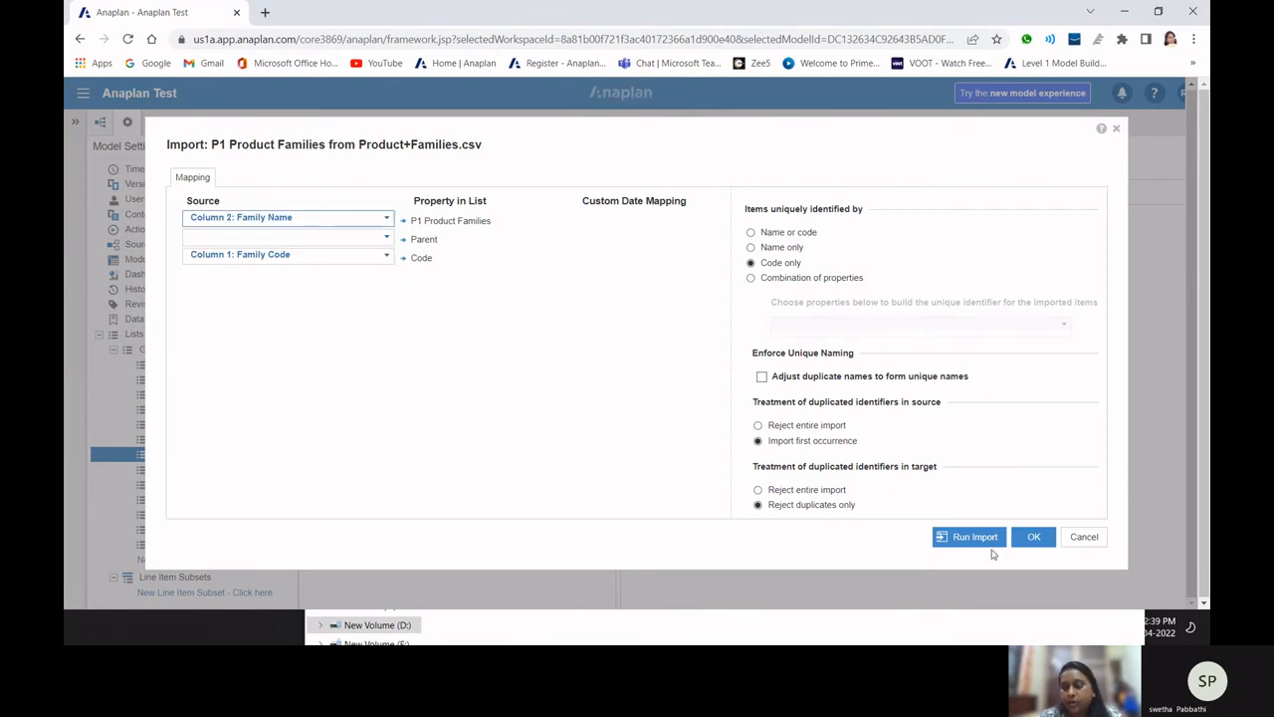
{"action": "left_click", "coordinate": [980, 541]}
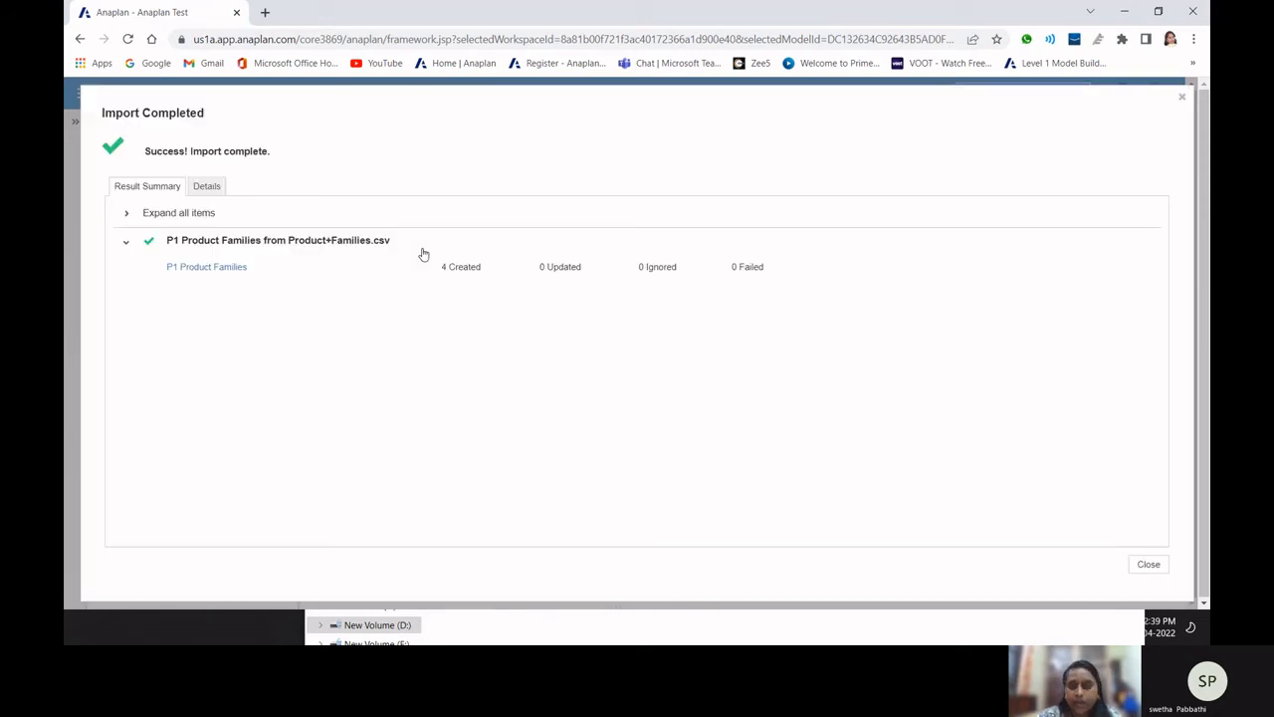
{"action": "left_click", "coordinate": [1148, 564]}
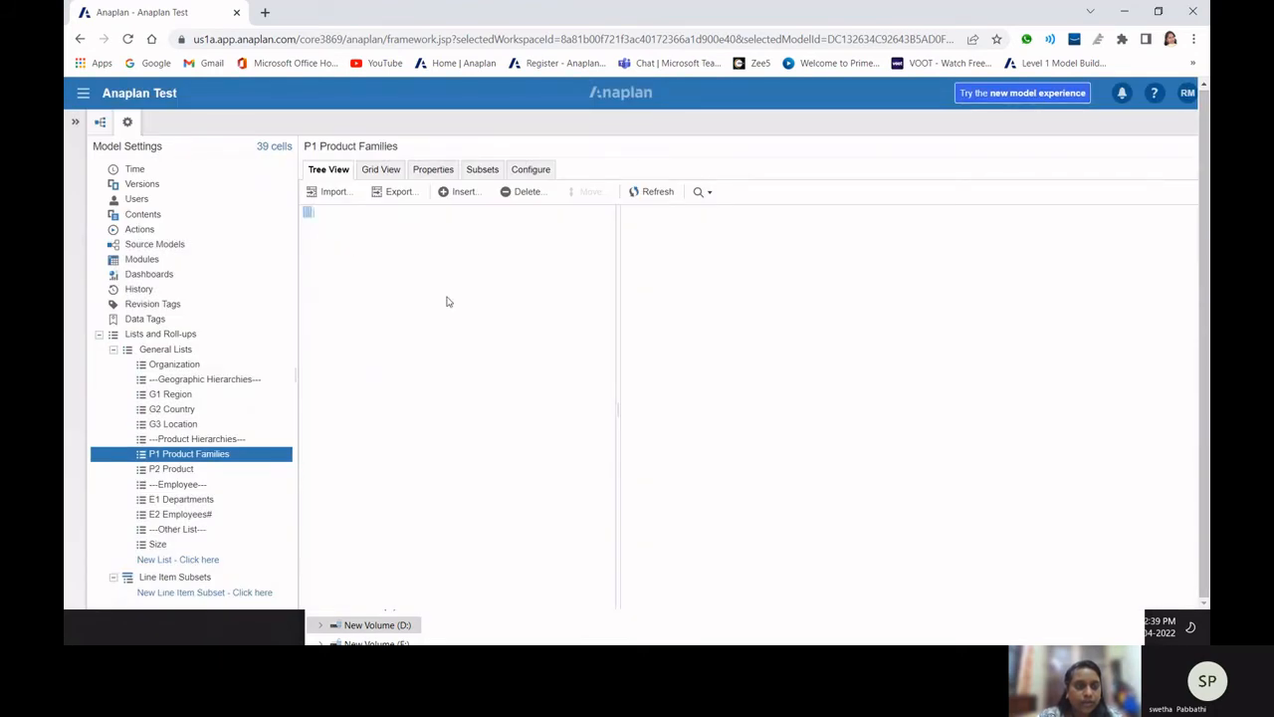
- Start an import into the P2 Product list, uploading the Products file as the source
{"action": "left_click", "coordinate": [219, 468]}
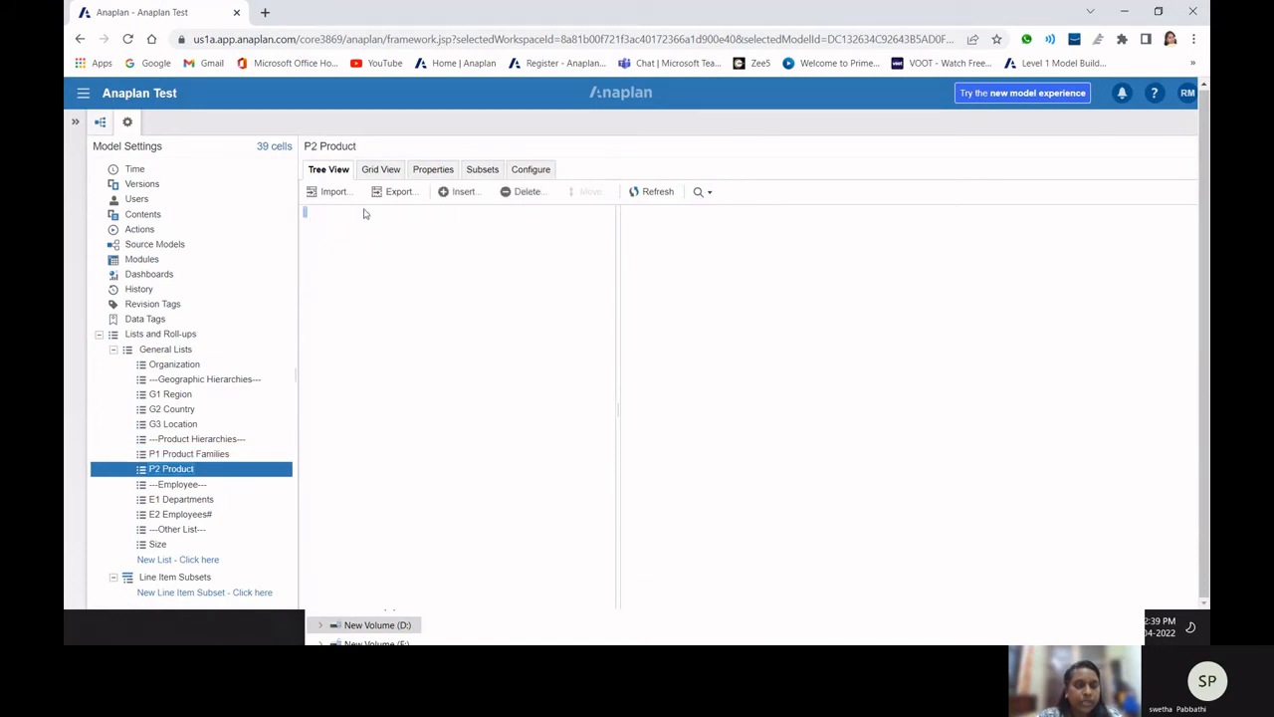
{"action": "left_click", "coordinate": [335, 191]}
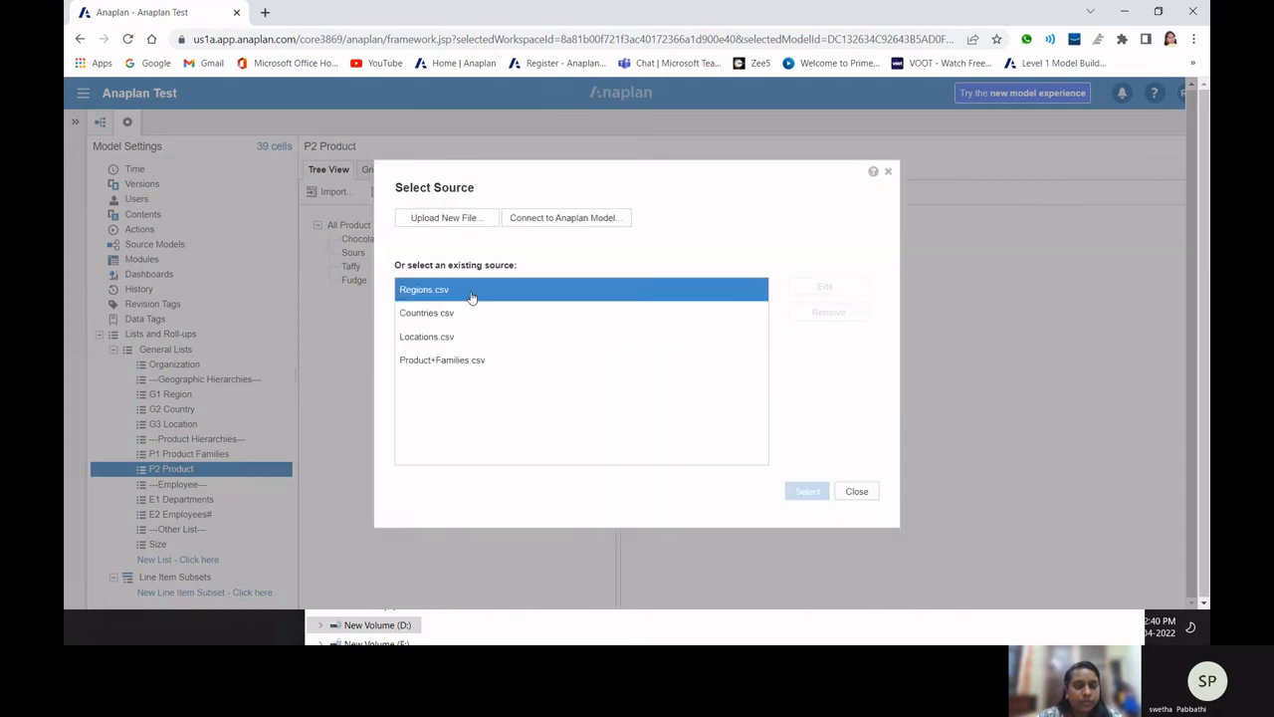
{"action": "left_click", "coordinate": [448, 217]}
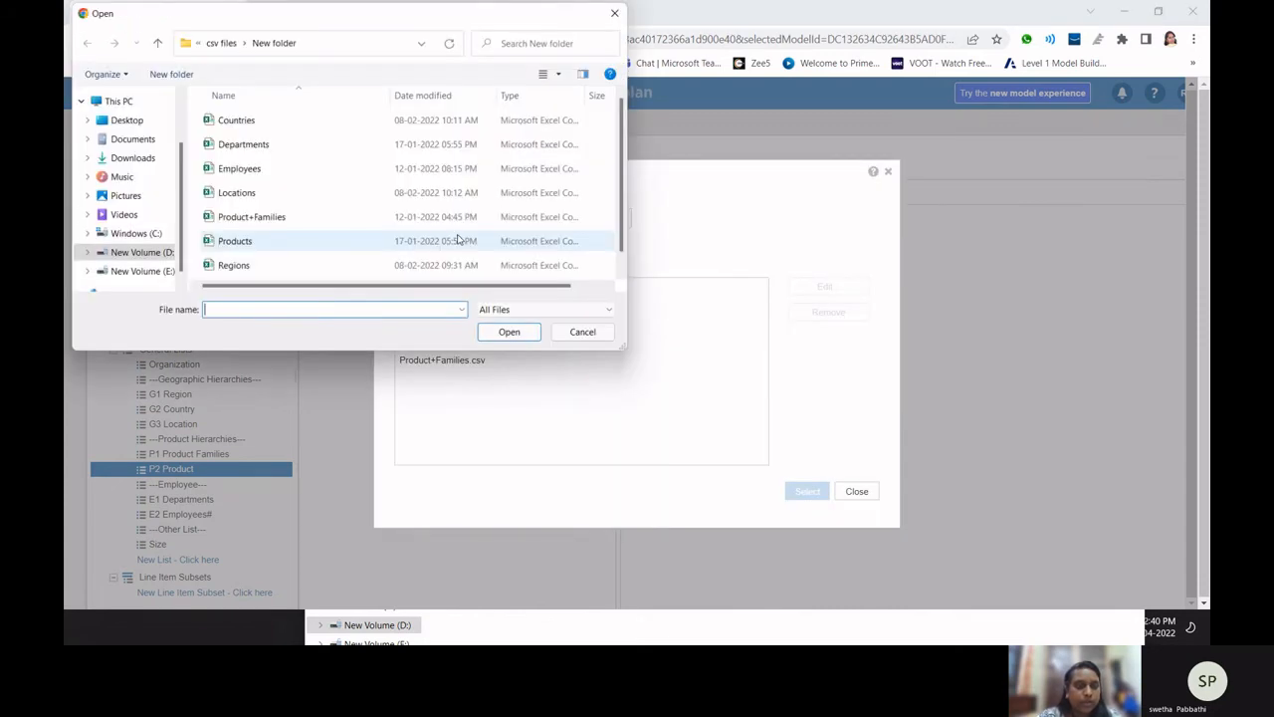
{"action": "double_click", "coordinate": [236, 249]}
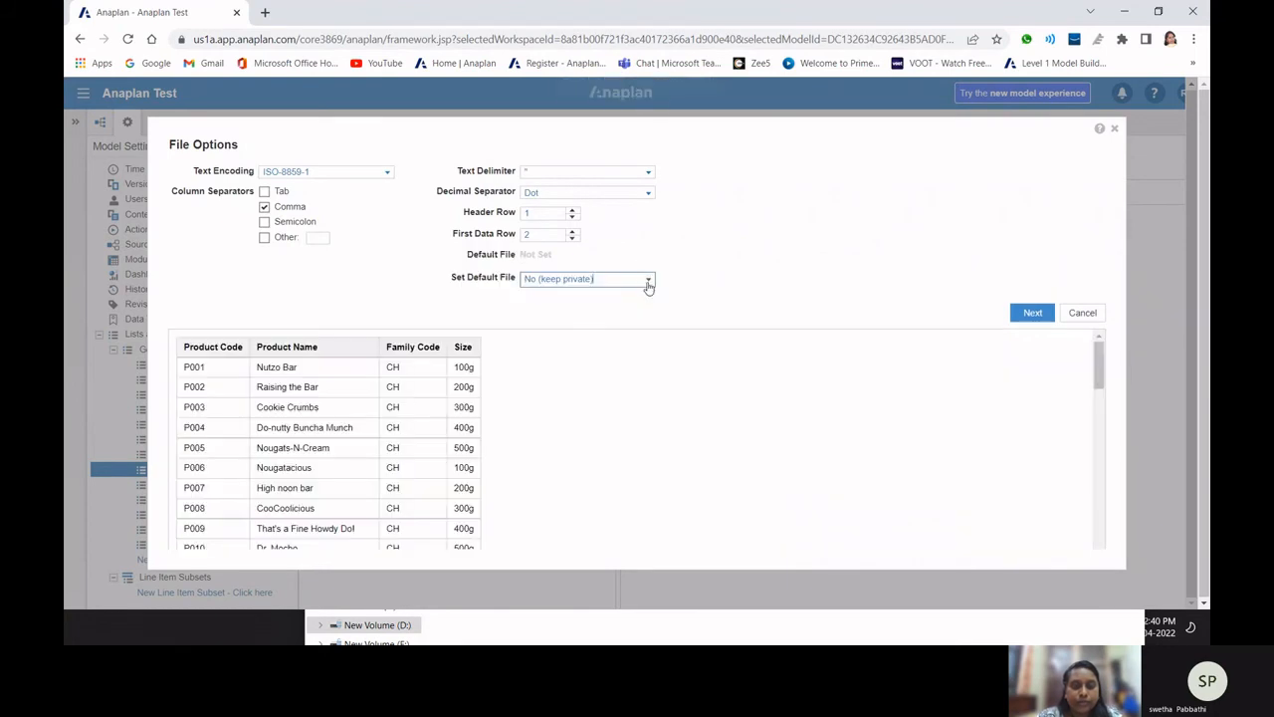
- Set the Products file as the default file for Admins Only and continue to the import mapping
{"action": "left_click", "coordinate": [648, 279]}
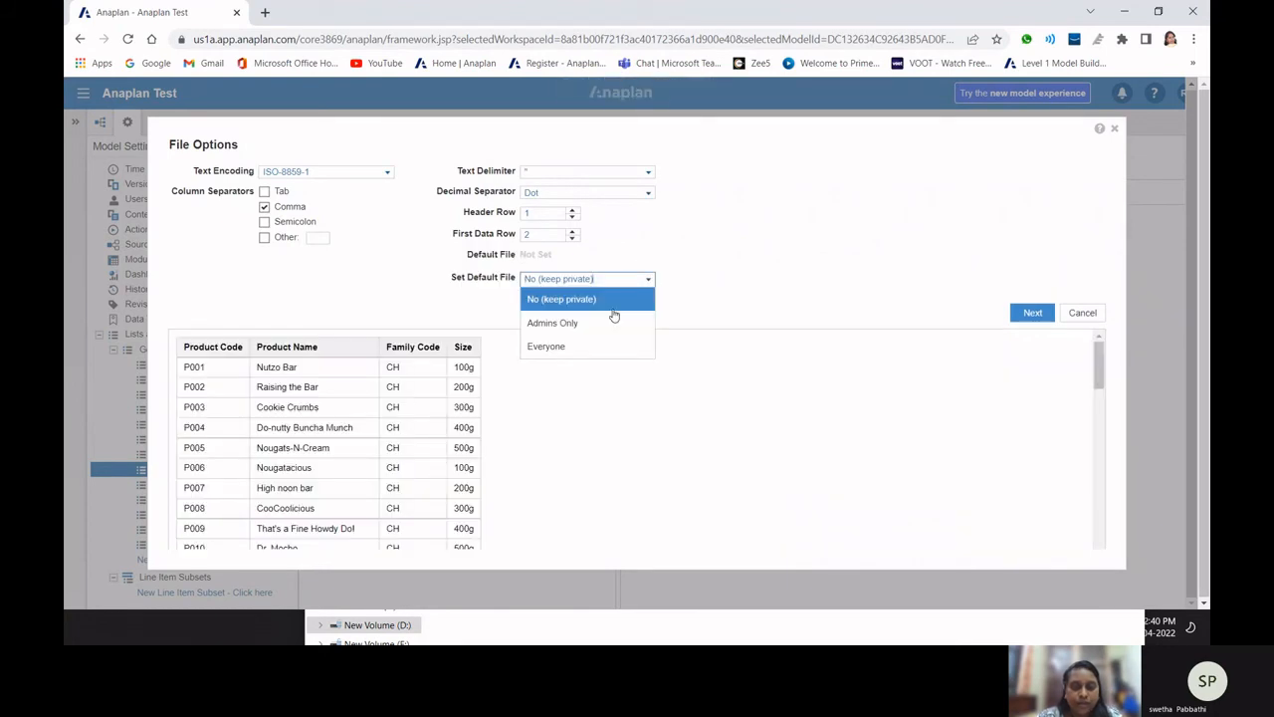
{"action": "left_click", "coordinate": [587, 322]}
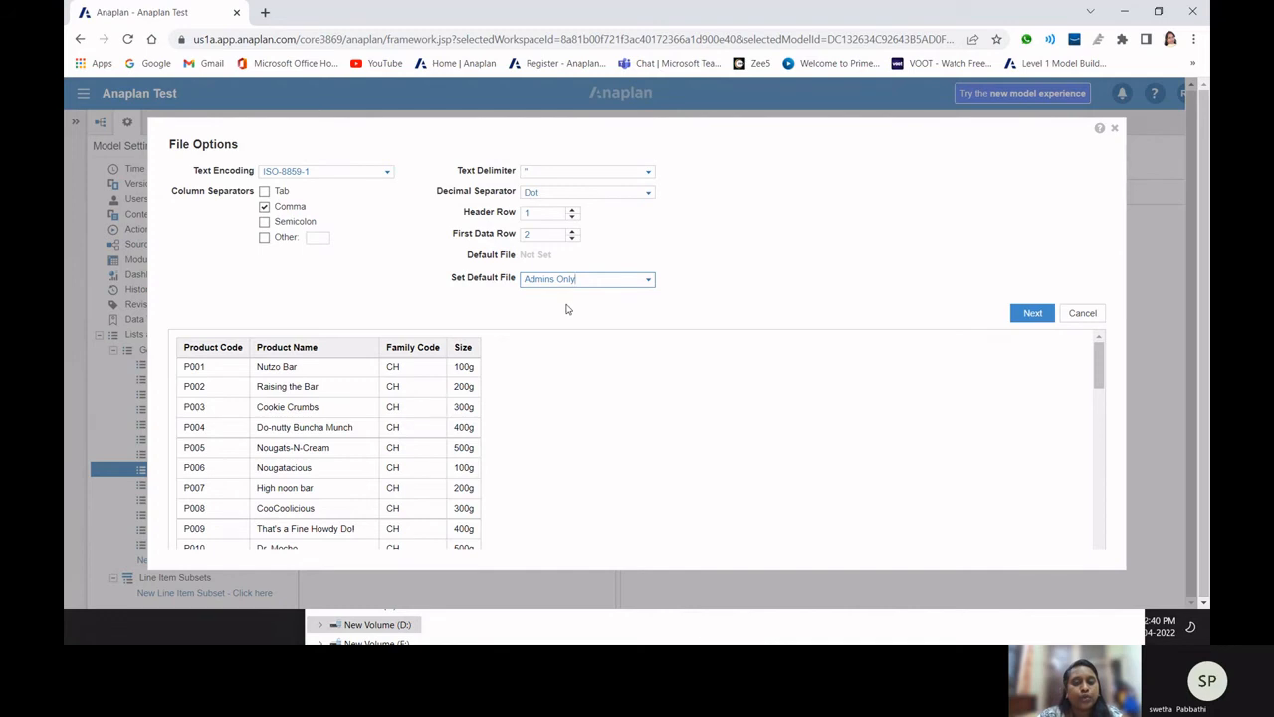
{"action": "left_click", "coordinate": [1032, 313]}
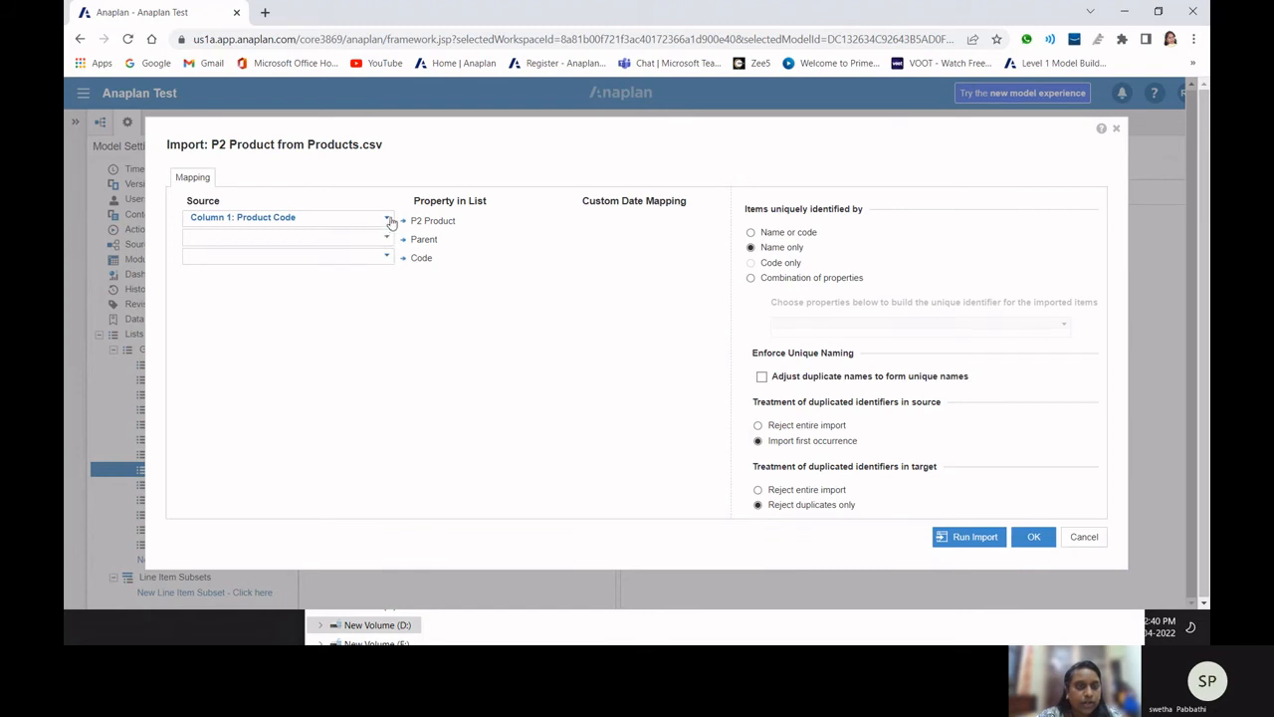
- Map Family Code to Parent and Product Name to P2 Product in the Products import
{"action": "left_click", "coordinate": [387, 244]}
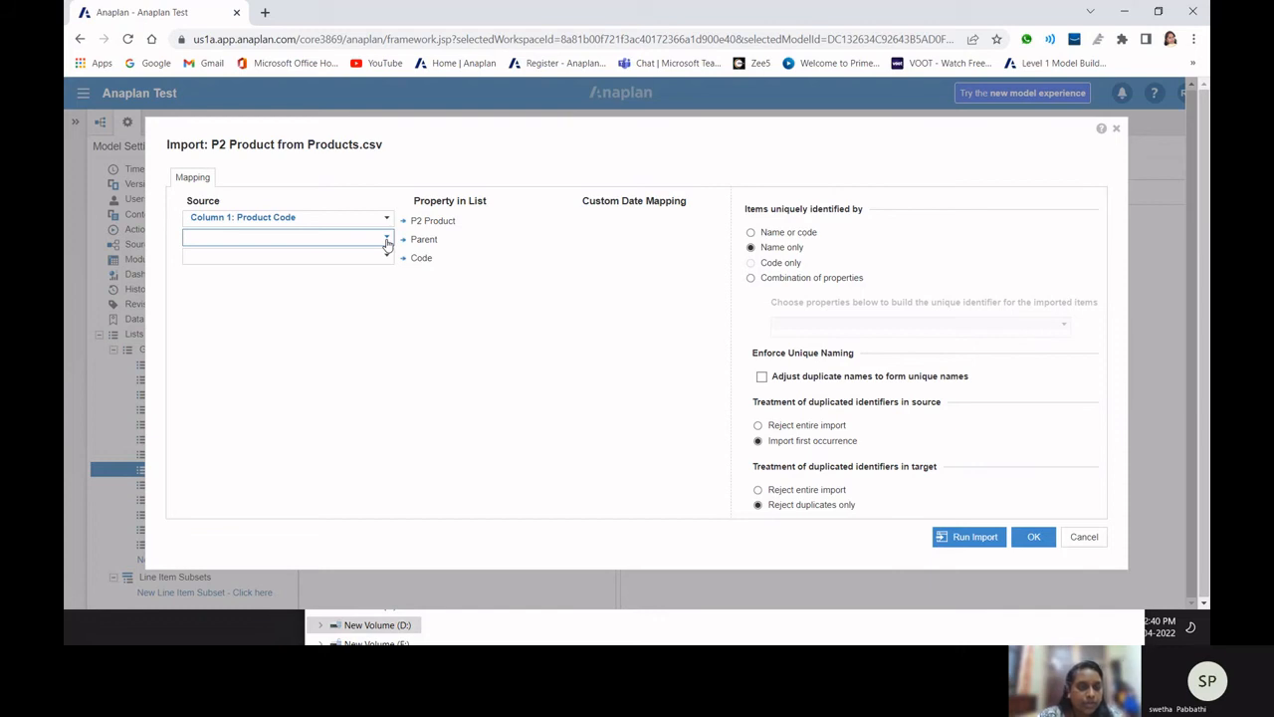
{"action": "left_click", "coordinate": [387, 243]}
{"action": "left_click", "coordinate": [287, 328]}
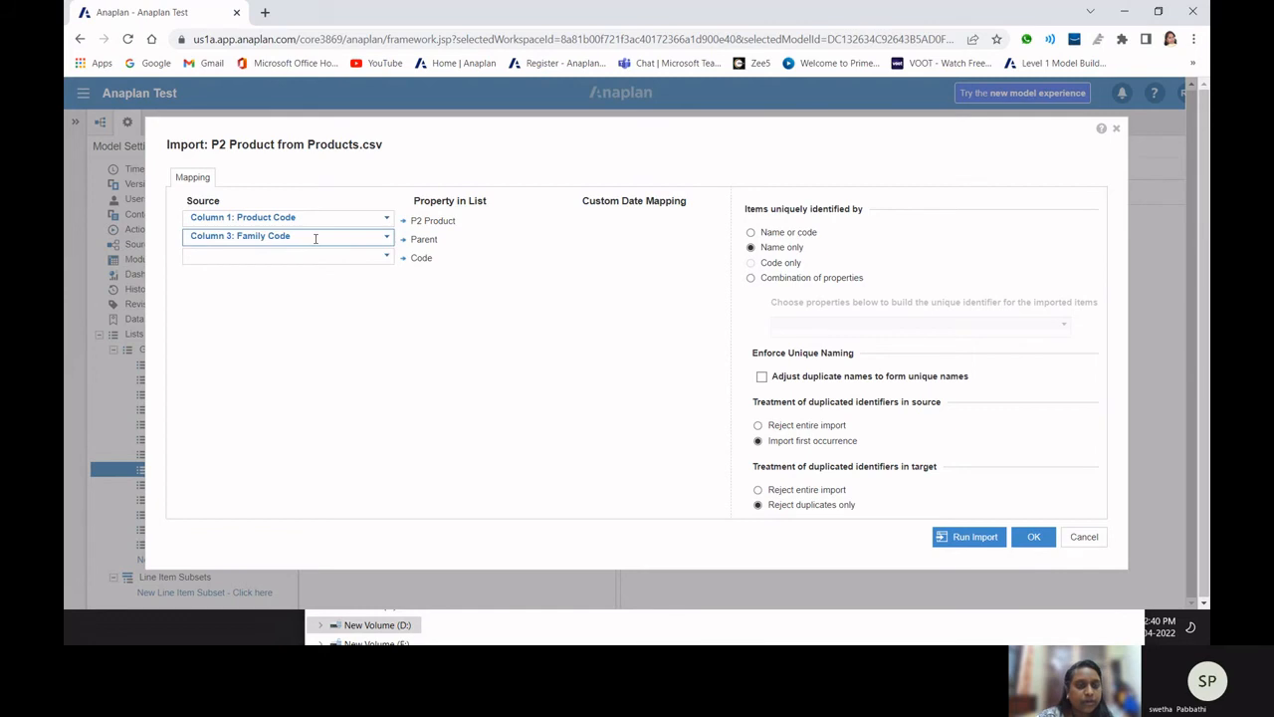
{"action": "left_click", "coordinate": [385, 221]}
{"action": "left_click", "coordinate": [319, 283]}
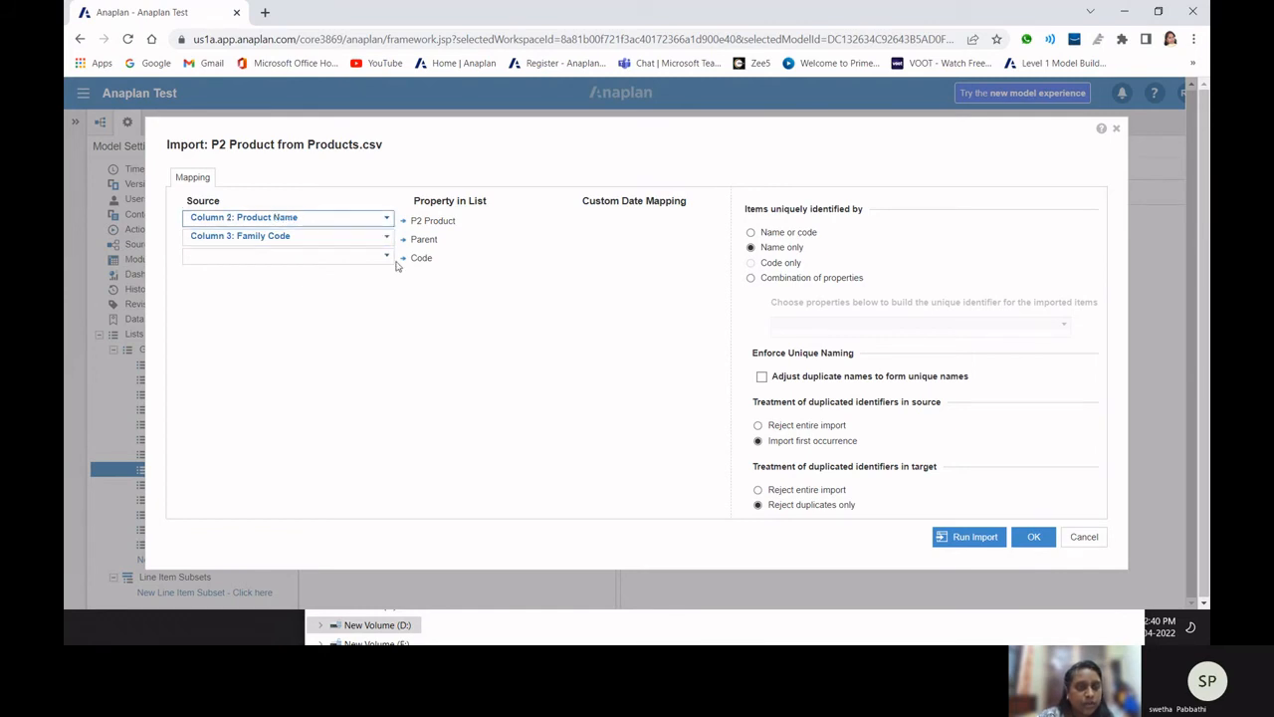
- Map Product Code to Code, run the P2 Product import and close its result summary
{"action": "left_click", "coordinate": [389, 258]}
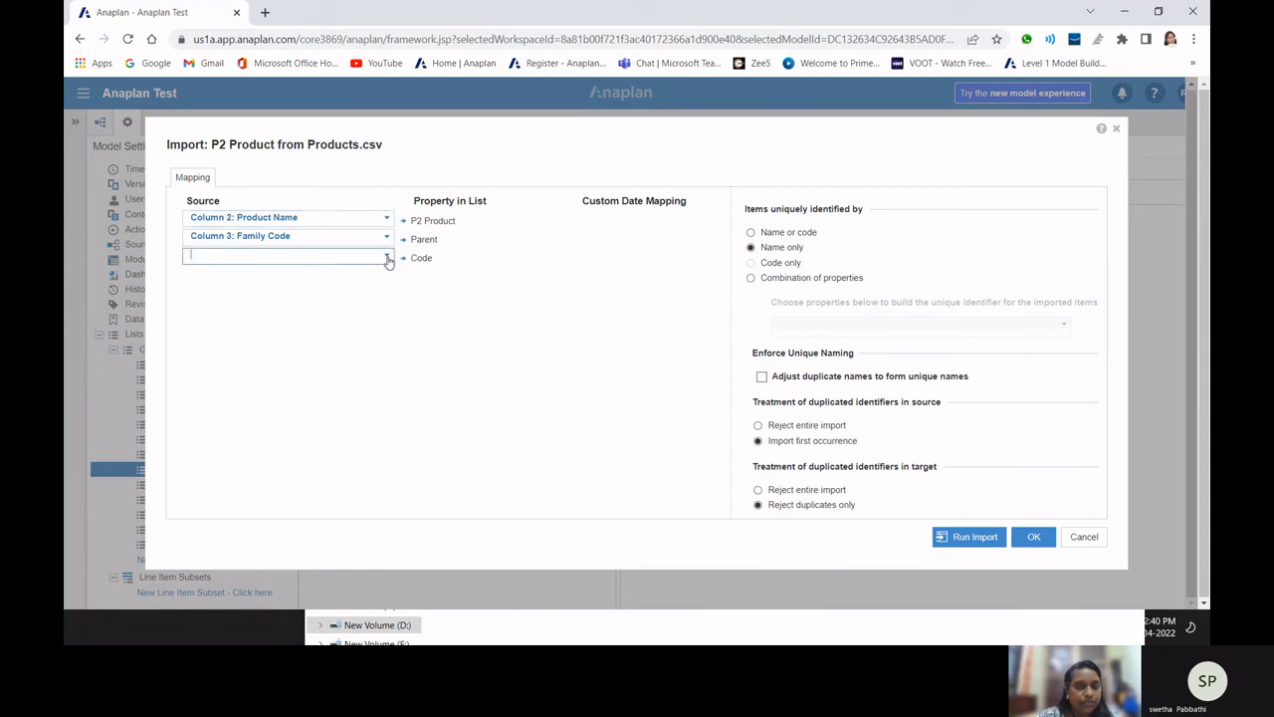
{"action": "left_click", "coordinate": [388, 257]}
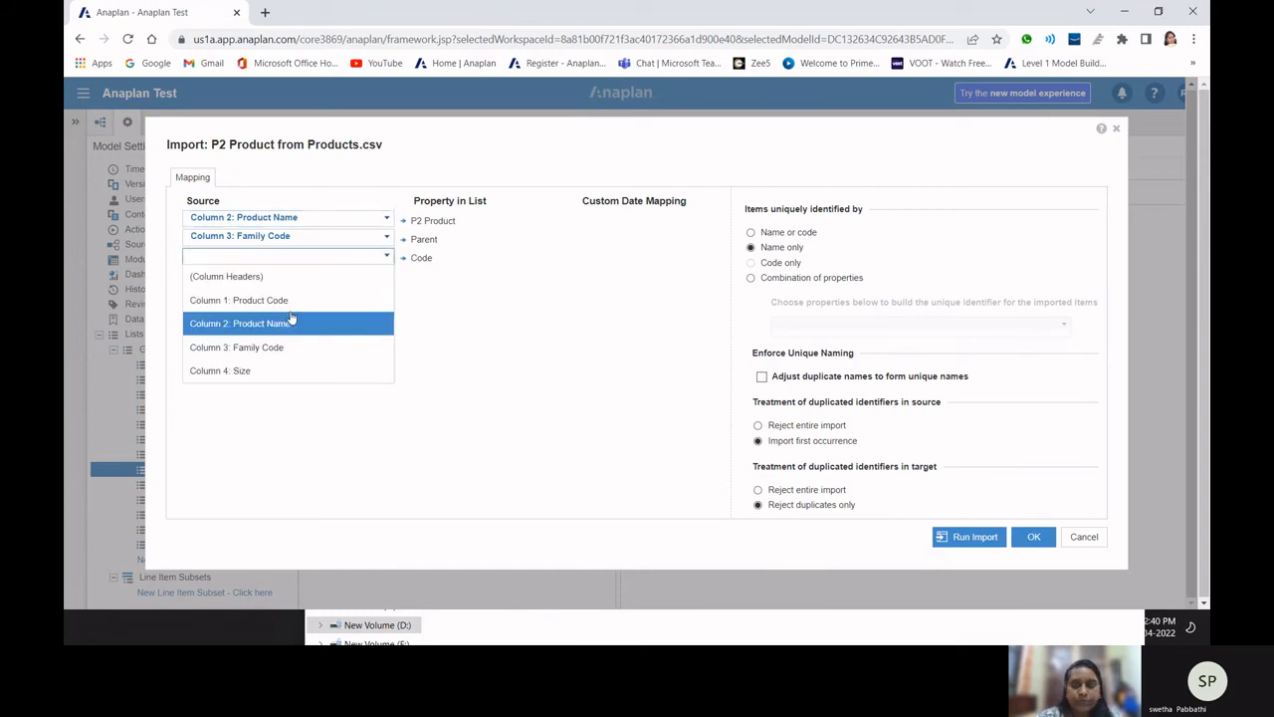
{"action": "left_click", "coordinate": [284, 300]}
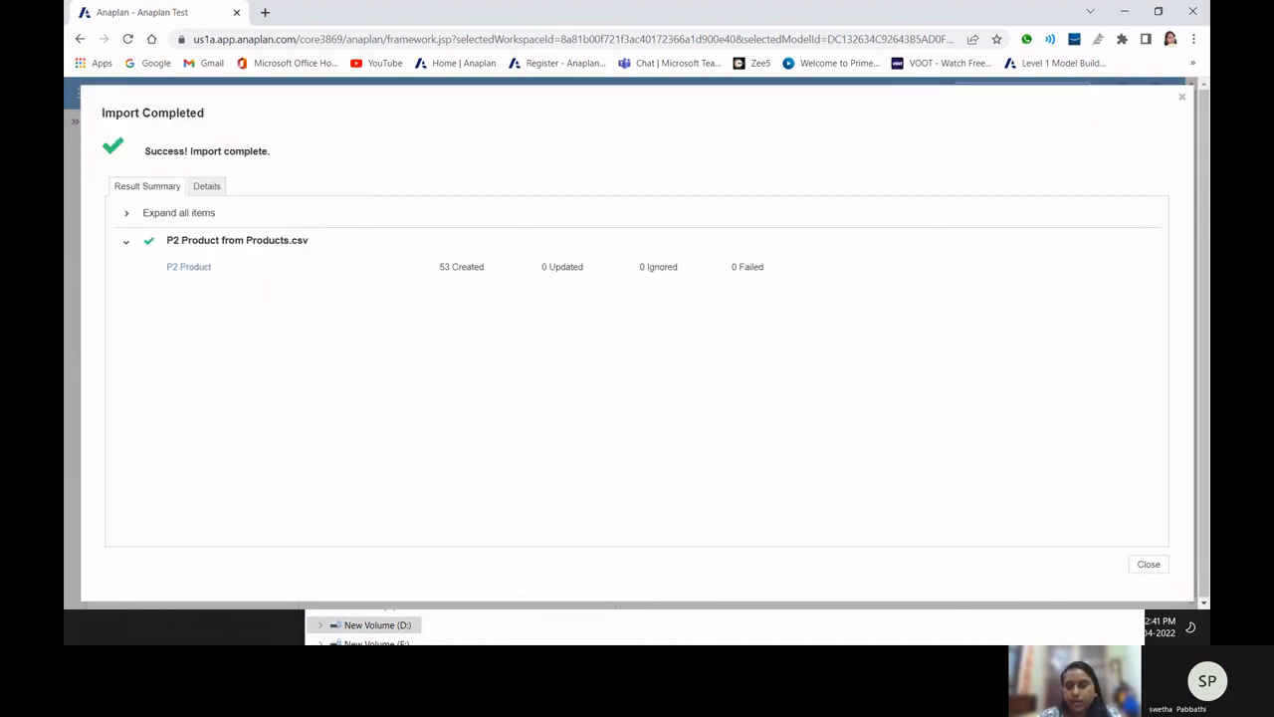
{"action": "left_click", "coordinate": [1147, 563]}
- Expand Chocolates, Sours, Taffy and Fudge in the P2 Product hierarchy to examine the products under each family
{"action": "left_click", "coordinate": [361, 252]}
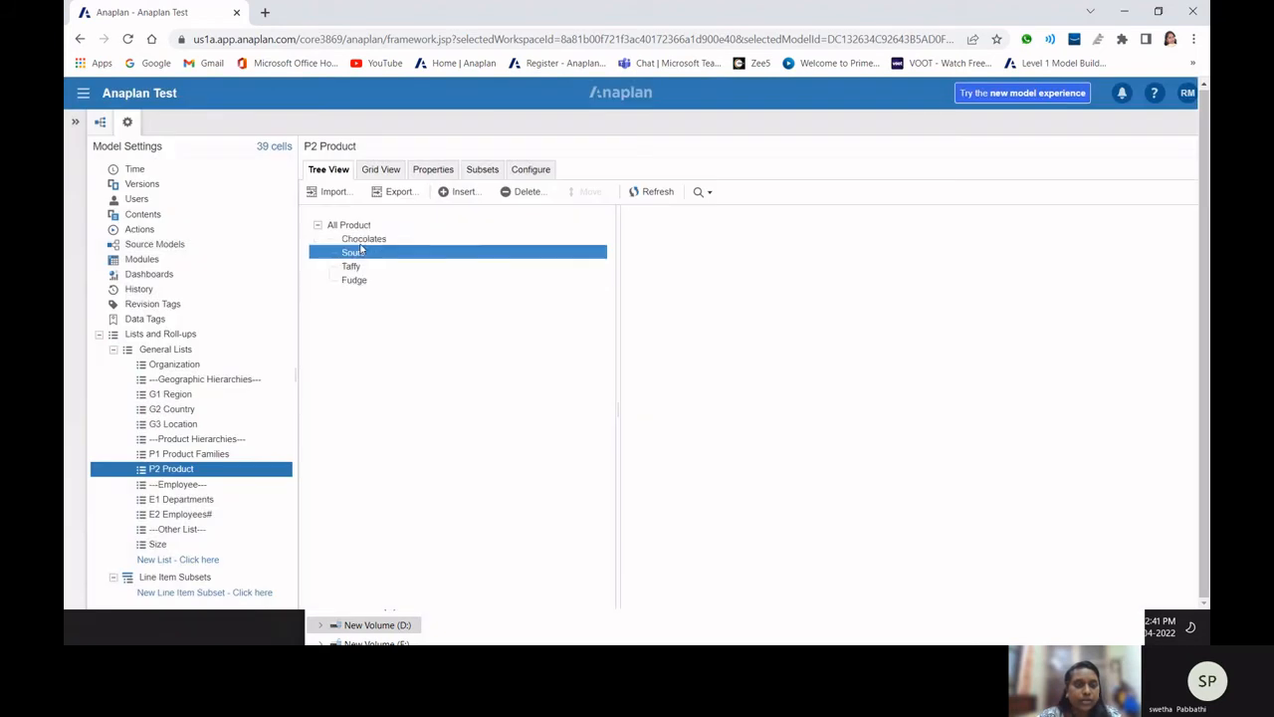
{"action": "left_click", "coordinate": [355, 243]}
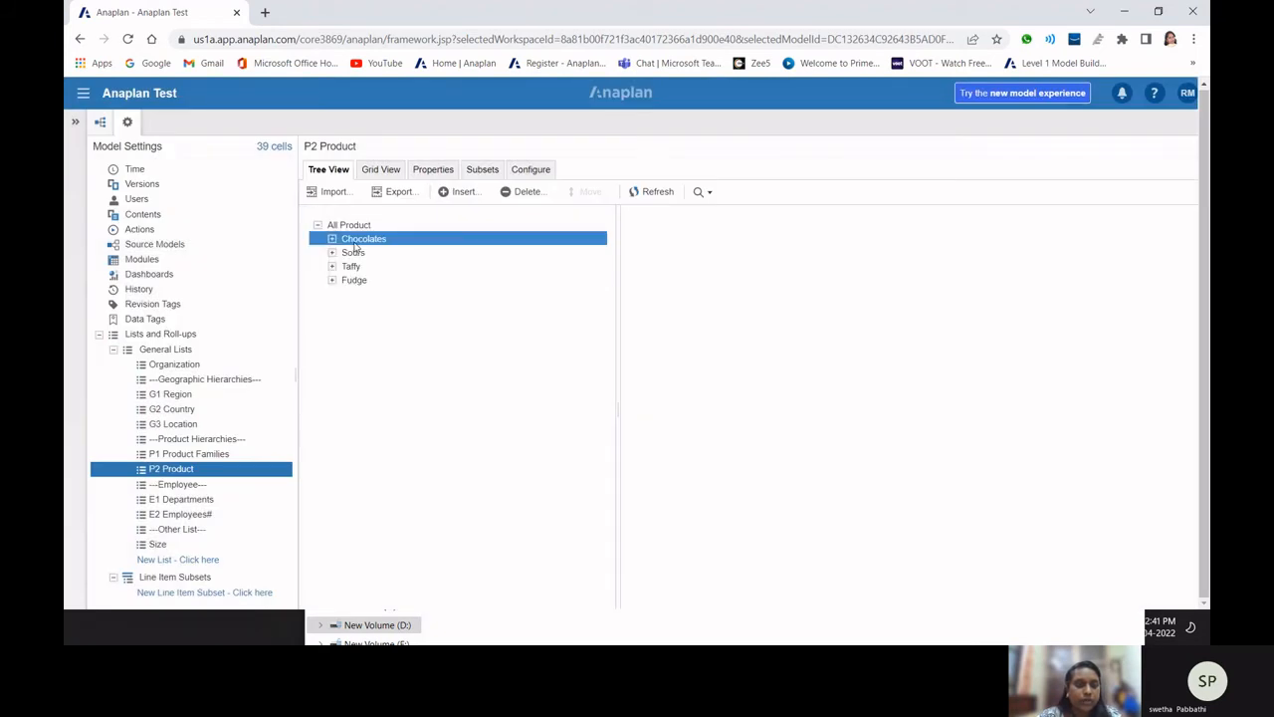
{"action": "left_click", "coordinate": [333, 239]}
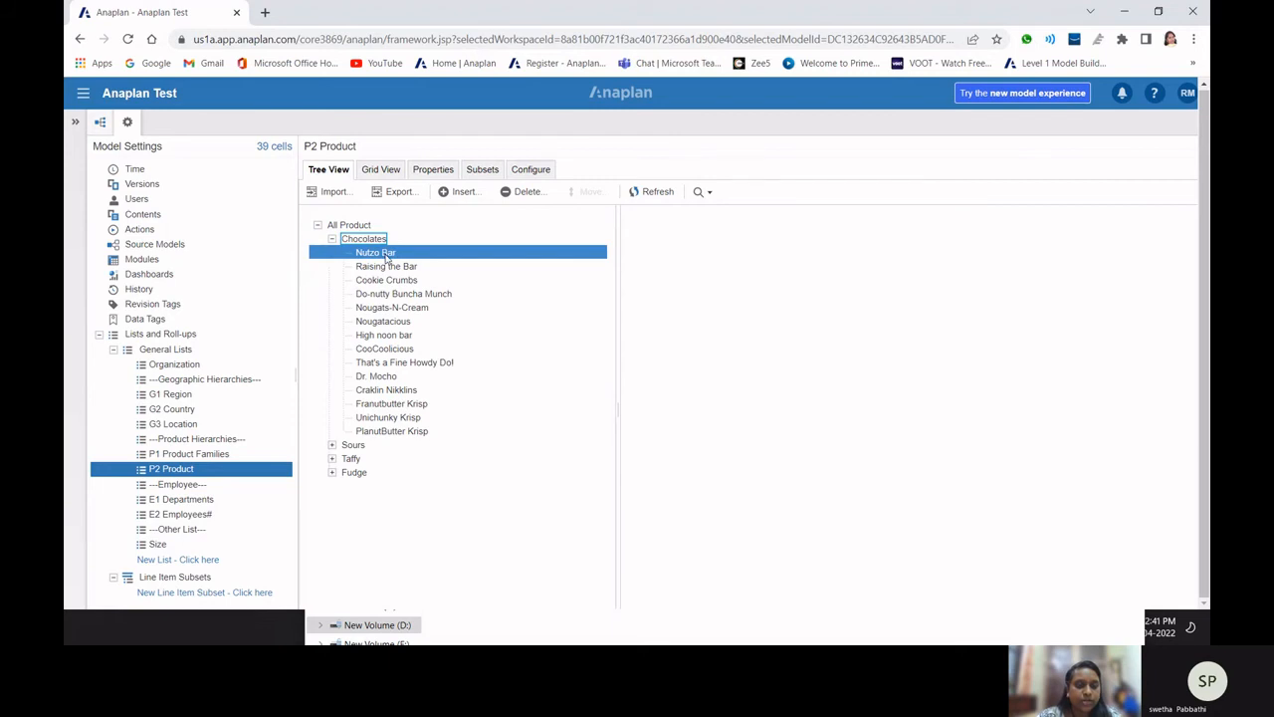
{"action": "left_click", "coordinate": [333, 445]}
{"action": "scroll", "coordinate": [338, 537], "scroll_direction": "down", "scroll_amount": 2}
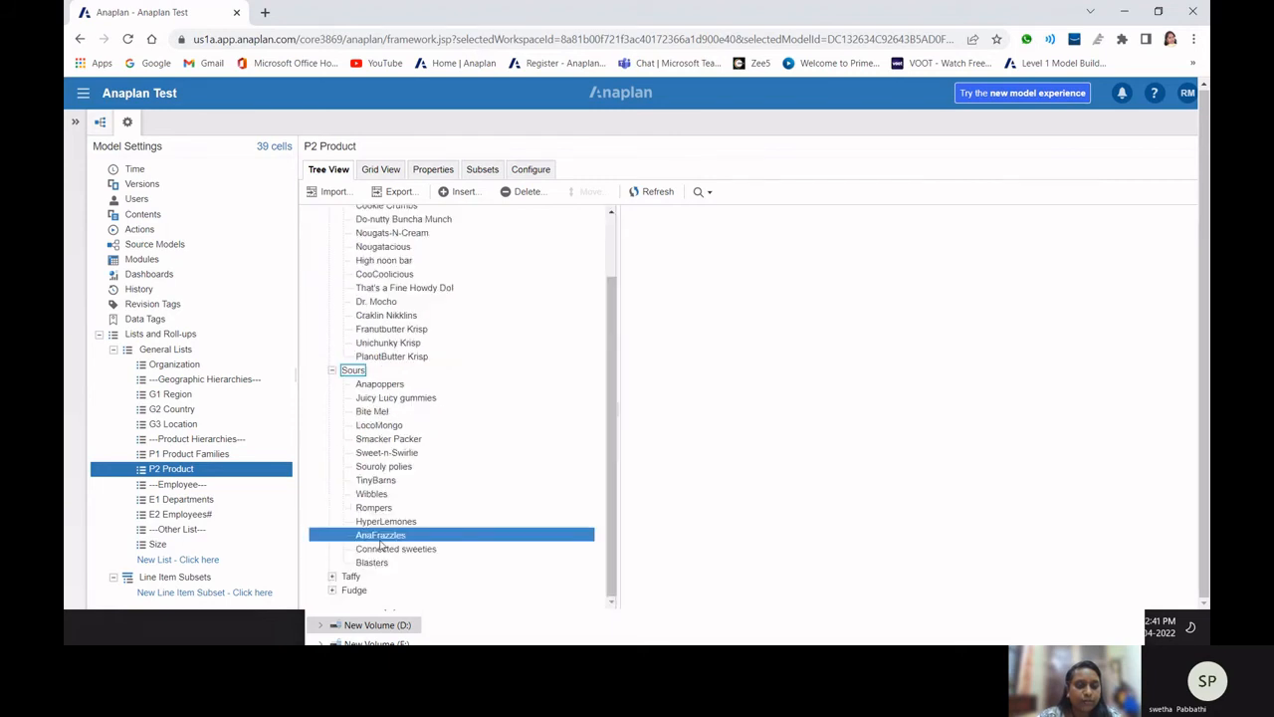
{"action": "left_click", "coordinate": [333, 575]}
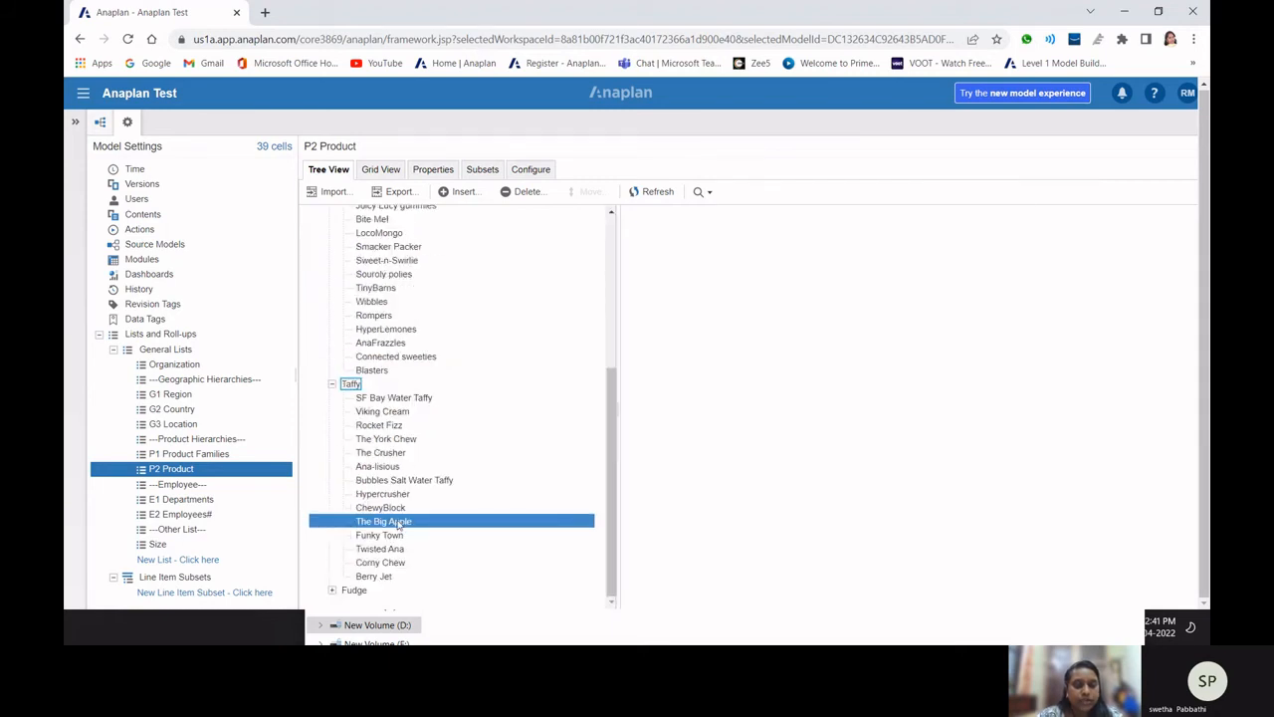
{"action": "left_click", "coordinate": [333, 589]}
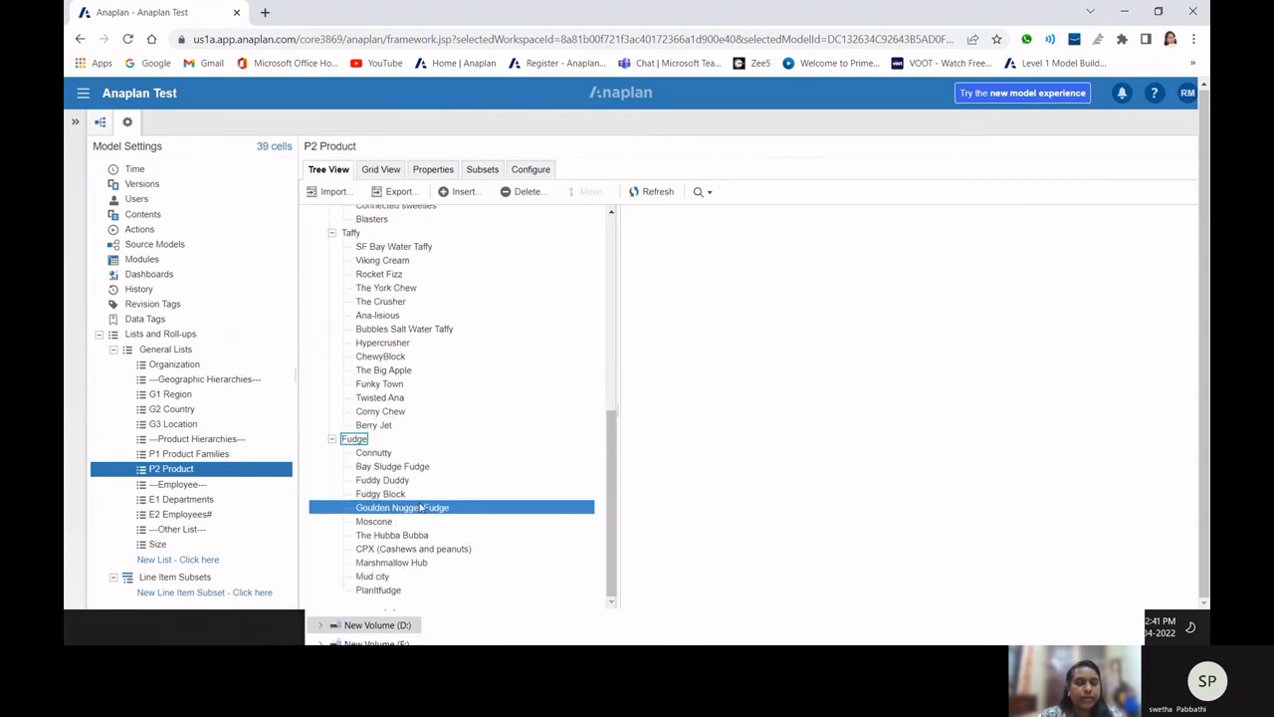
- Review the parent and code of each P2 Product item in the grid
{"action": "left_click", "coordinate": [380, 170]}
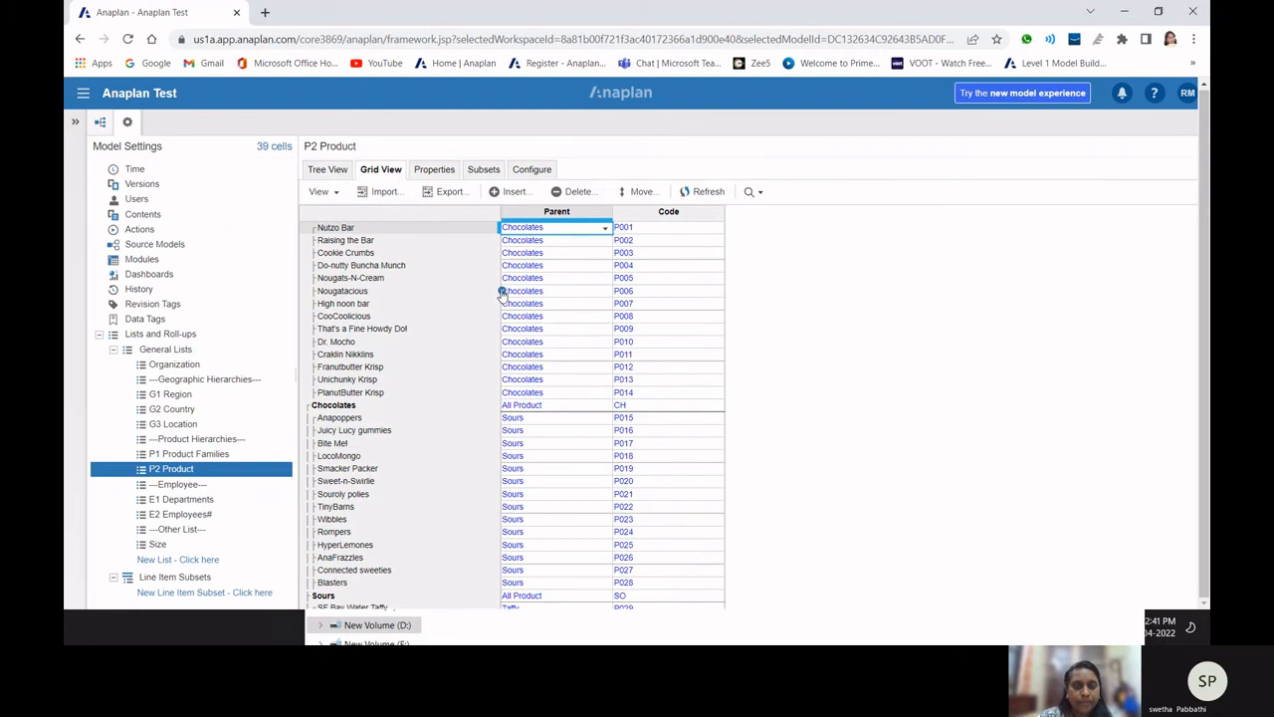
{"action": "scroll", "coordinate": [610, 291], "scroll_direction": "down", "scroll_amount": 3}
{"action": "scroll", "coordinate": [609, 291], "scroll_direction": "down", "scroll_amount": 5}
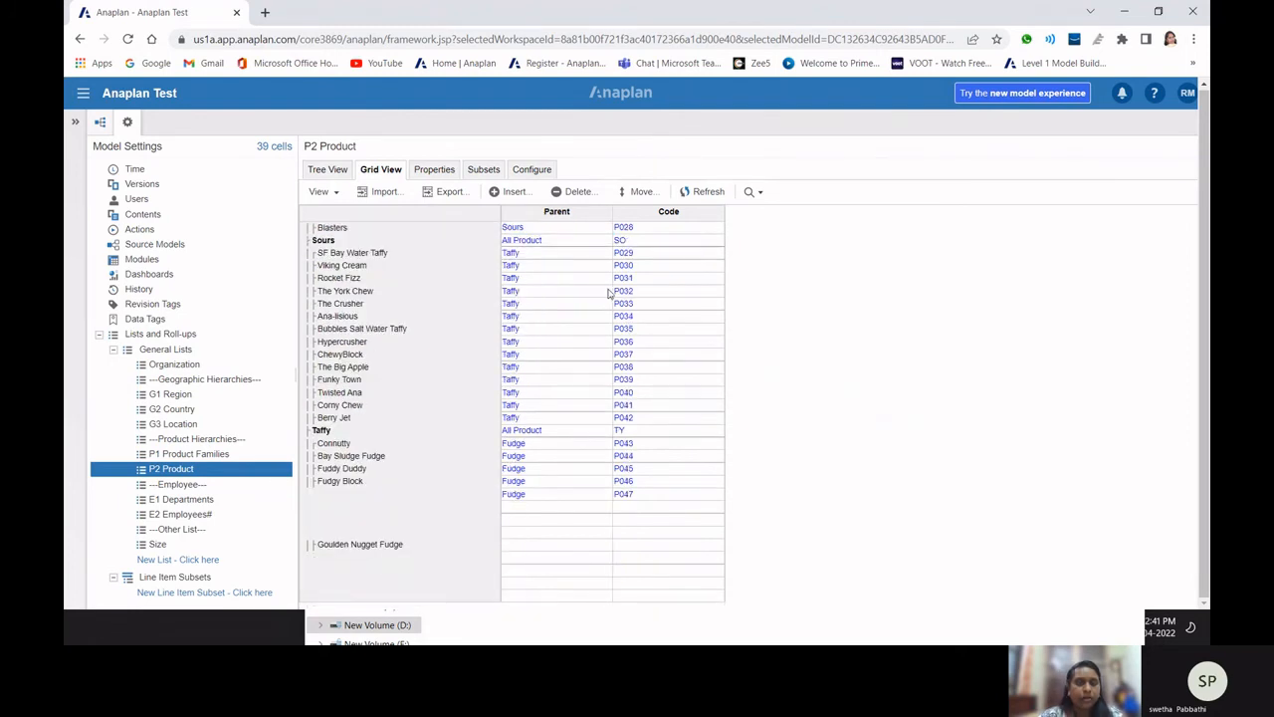
{"action": "scroll", "coordinate": [560, 292], "scroll_direction": "up", "scroll_amount": 8}
- Make E2 Employees# a numbered list in the General Lists settings
{"action": "left_click", "coordinate": [219, 339]}
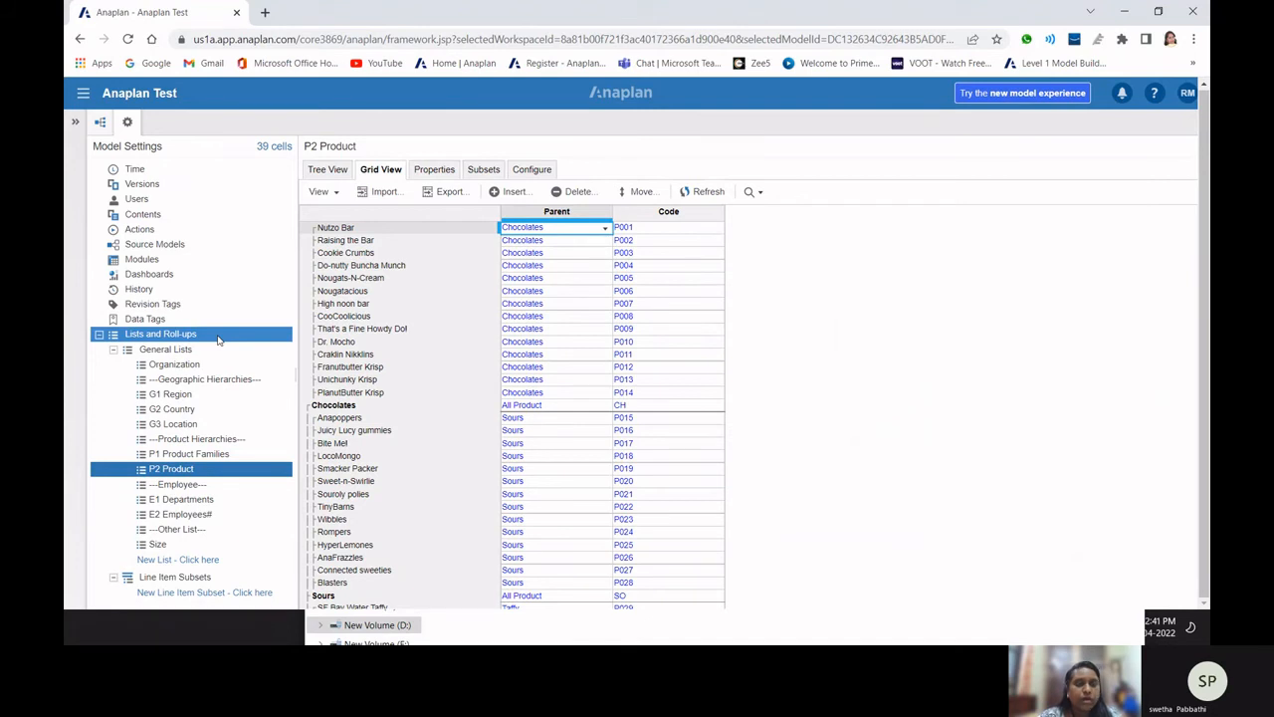
{"action": "left_click", "coordinate": [219, 348]}
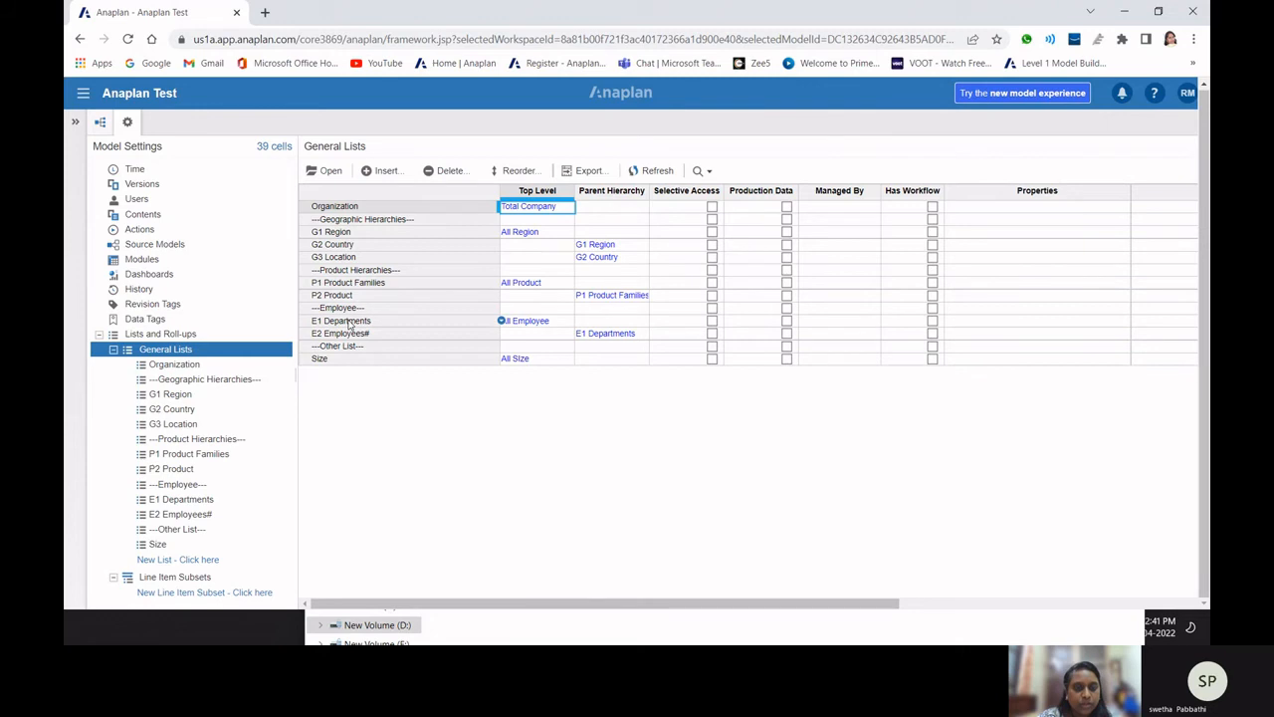
{"action": "left_click", "coordinate": [398, 323]}
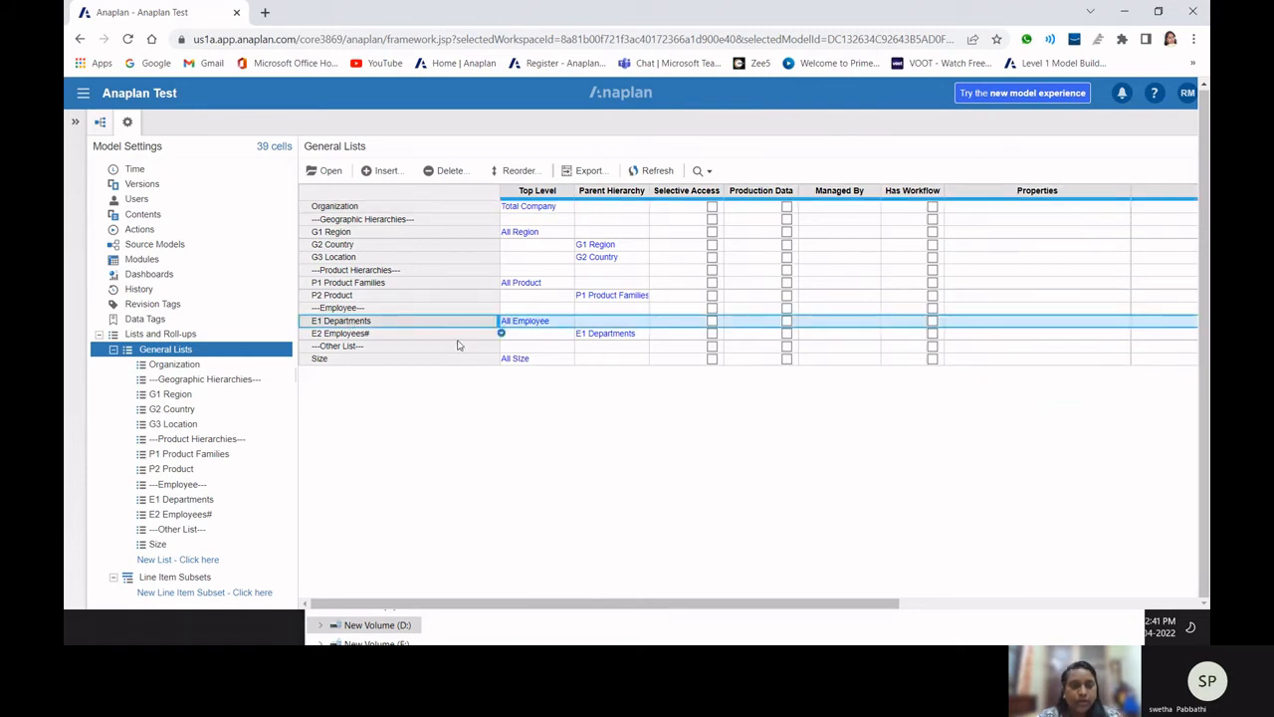
{"action": "left_click", "coordinate": [398, 334]}
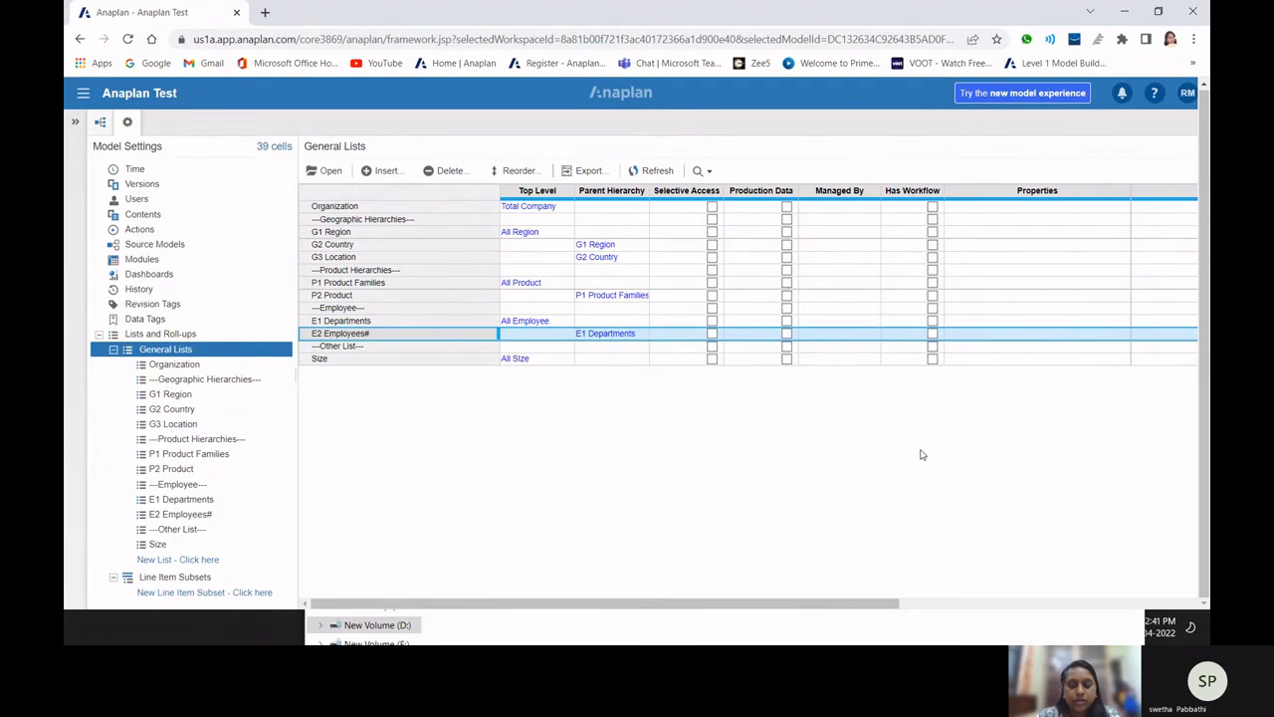
{"action": "left_click_drag", "start_coordinate": [881, 605], "coordinate": [991, 602]}
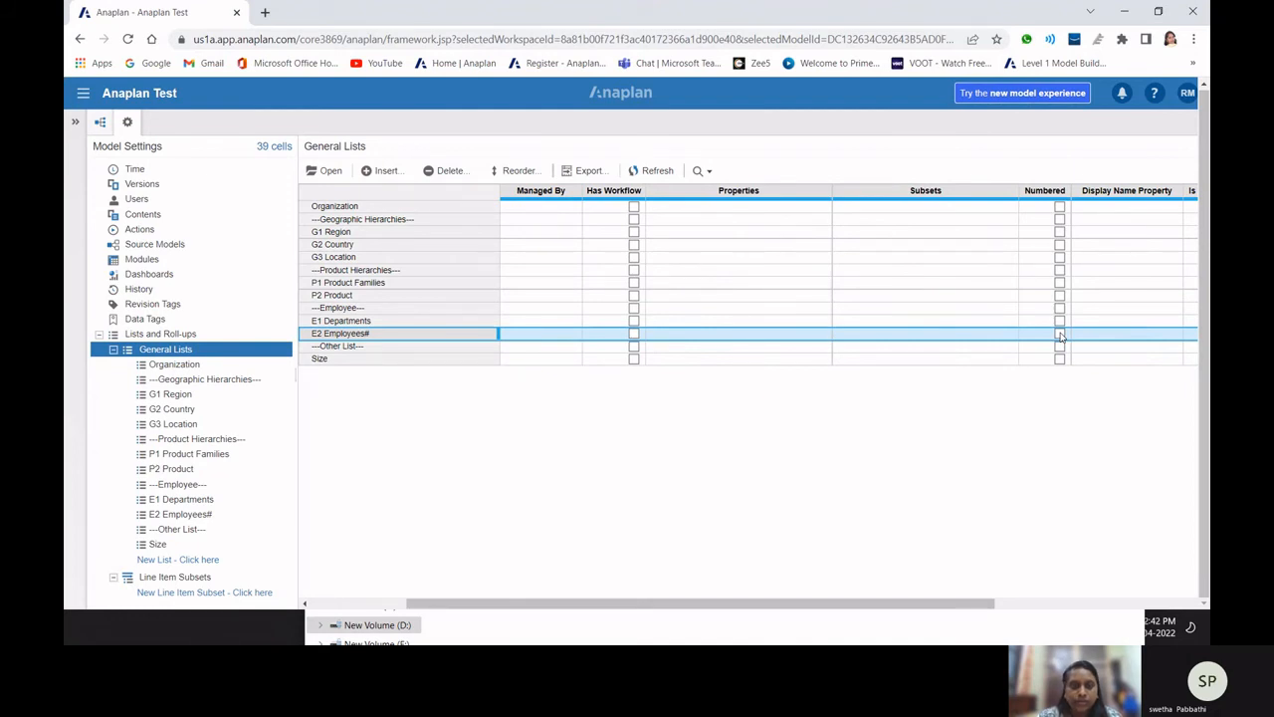
{"action": "left_click", "coordinate": [1059, 334]}
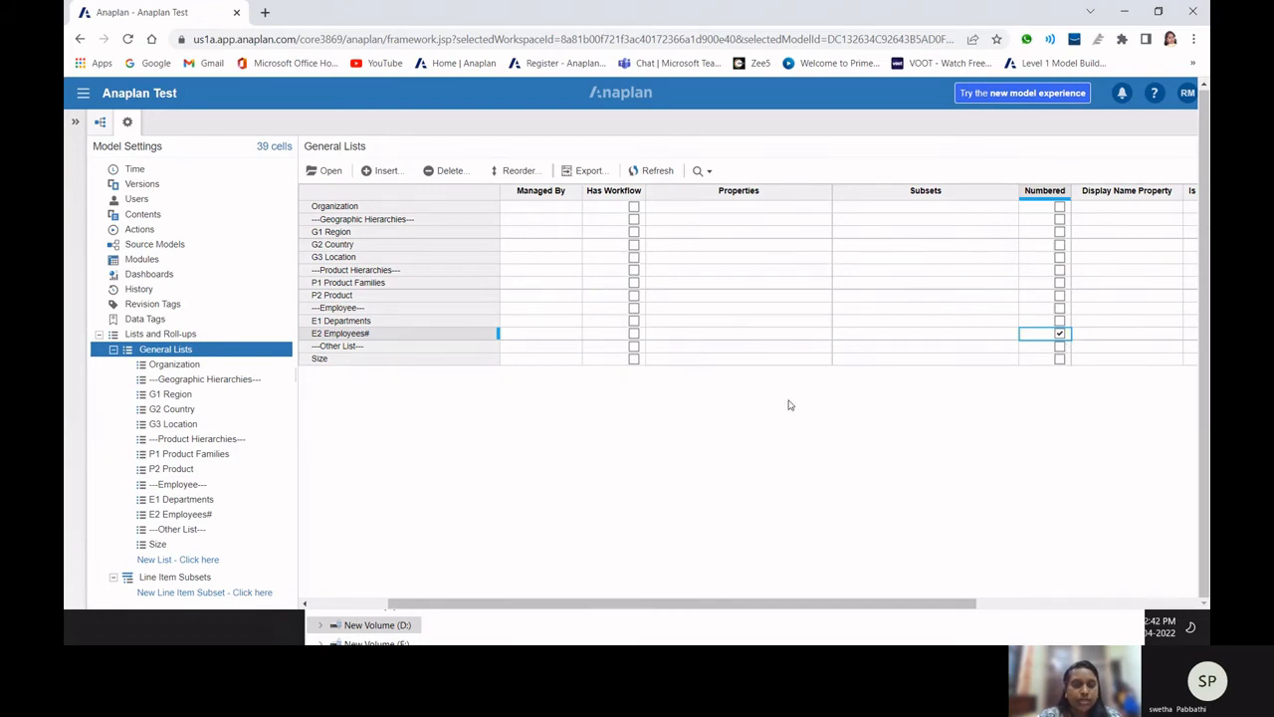
{"action": "left_click", "coordinate": [180, 514]}
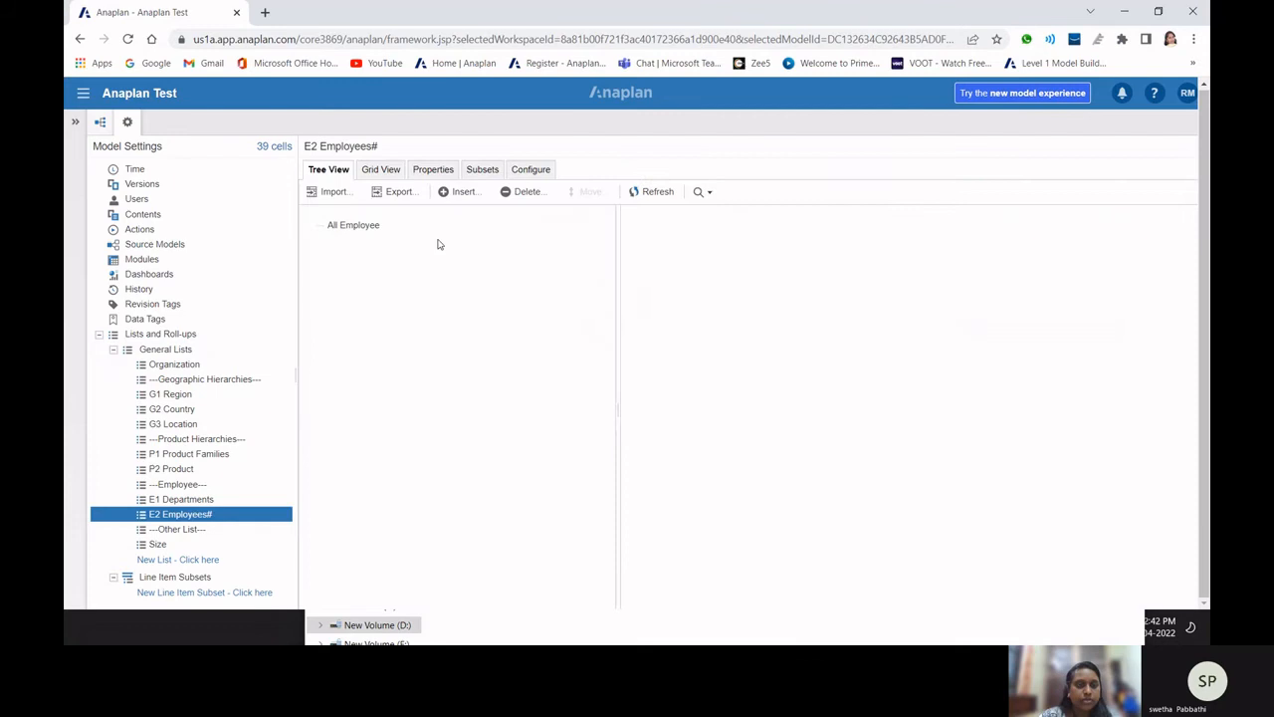
{"action": "left_click", "coordinate": [381, 171]}
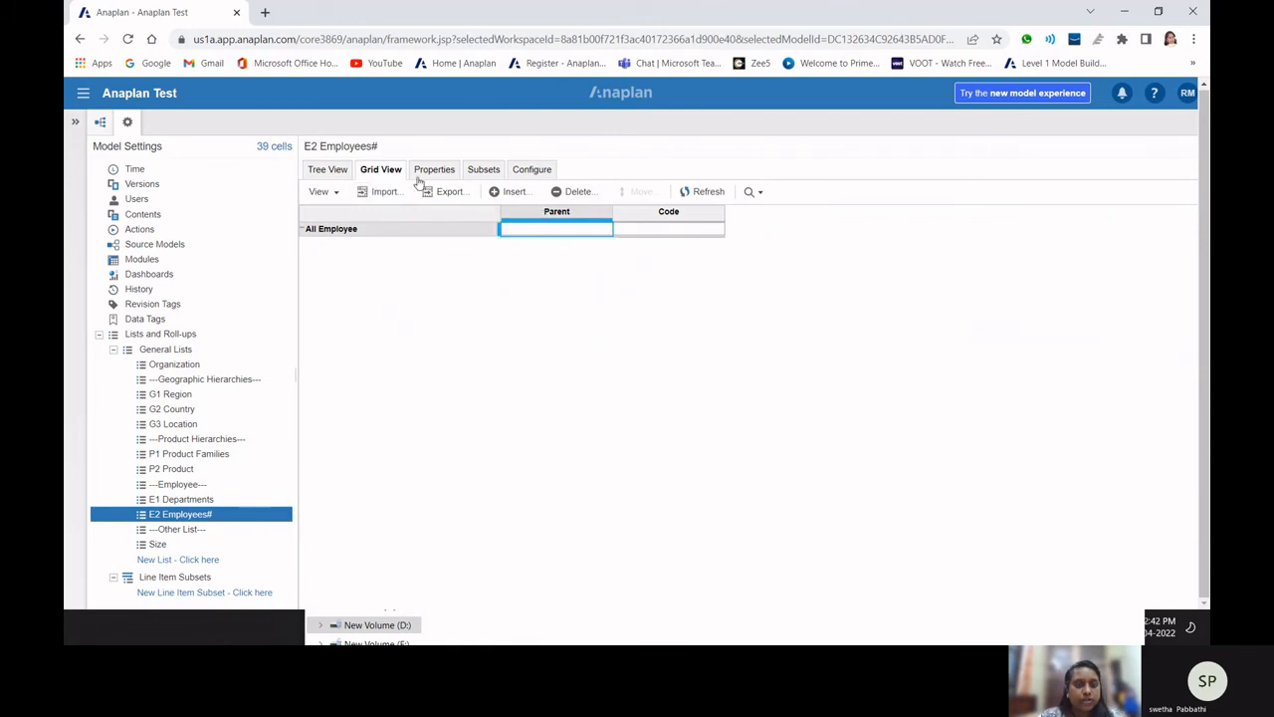
{"action": "left_click", "coordinate": [403, 195]}
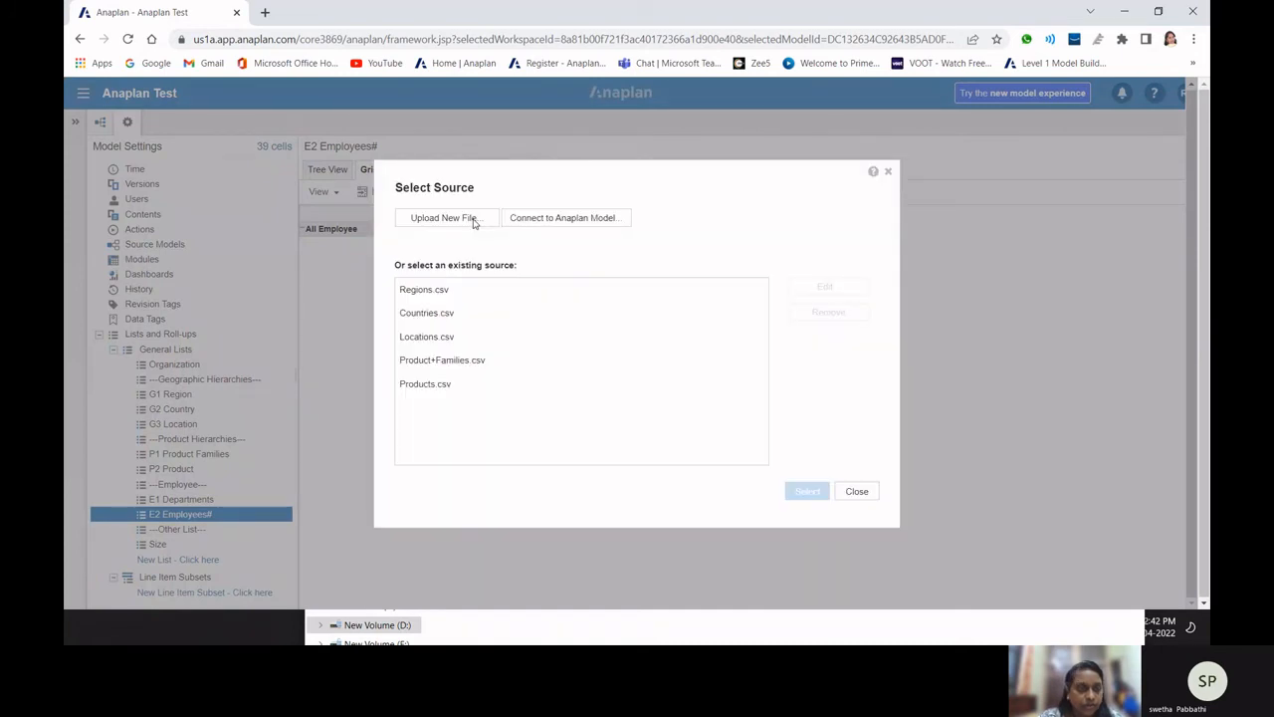
{"action": "left_click", "coordinate": [474, 223]}
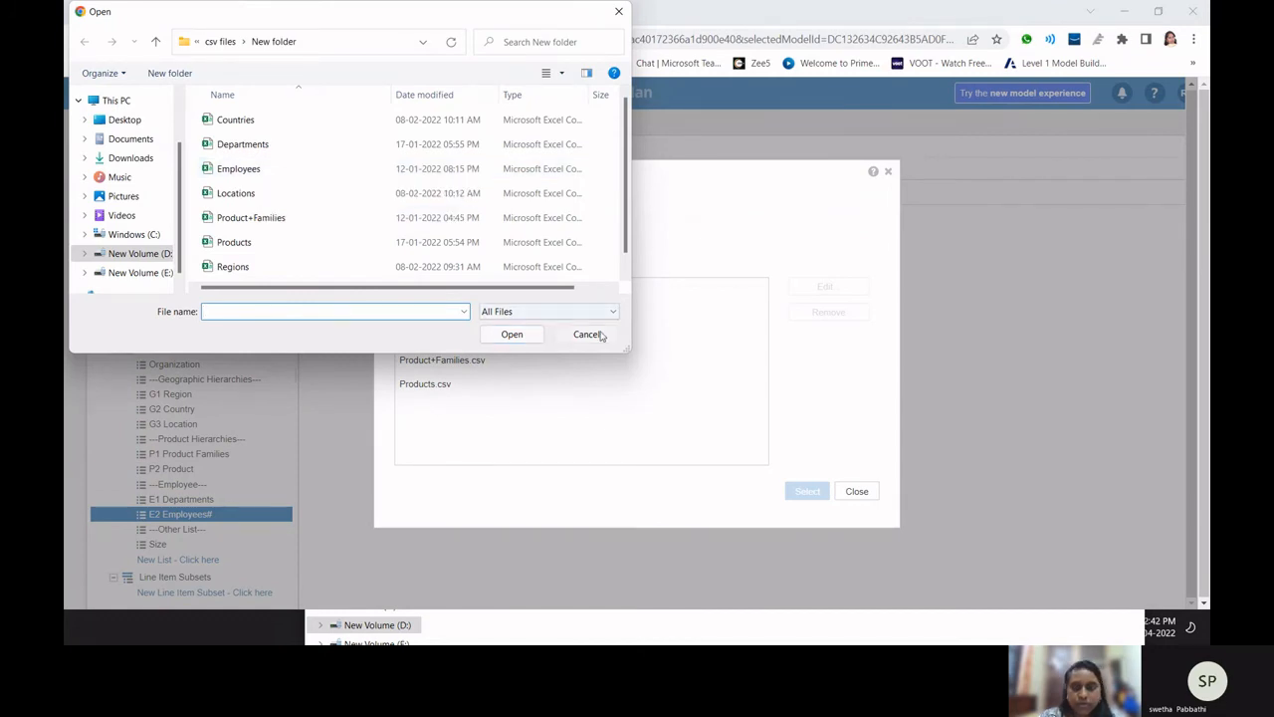
{"action": "left_click", "coordinate": [600, 334]}
{"action": "left_click", "coordinate": [856, 490]}
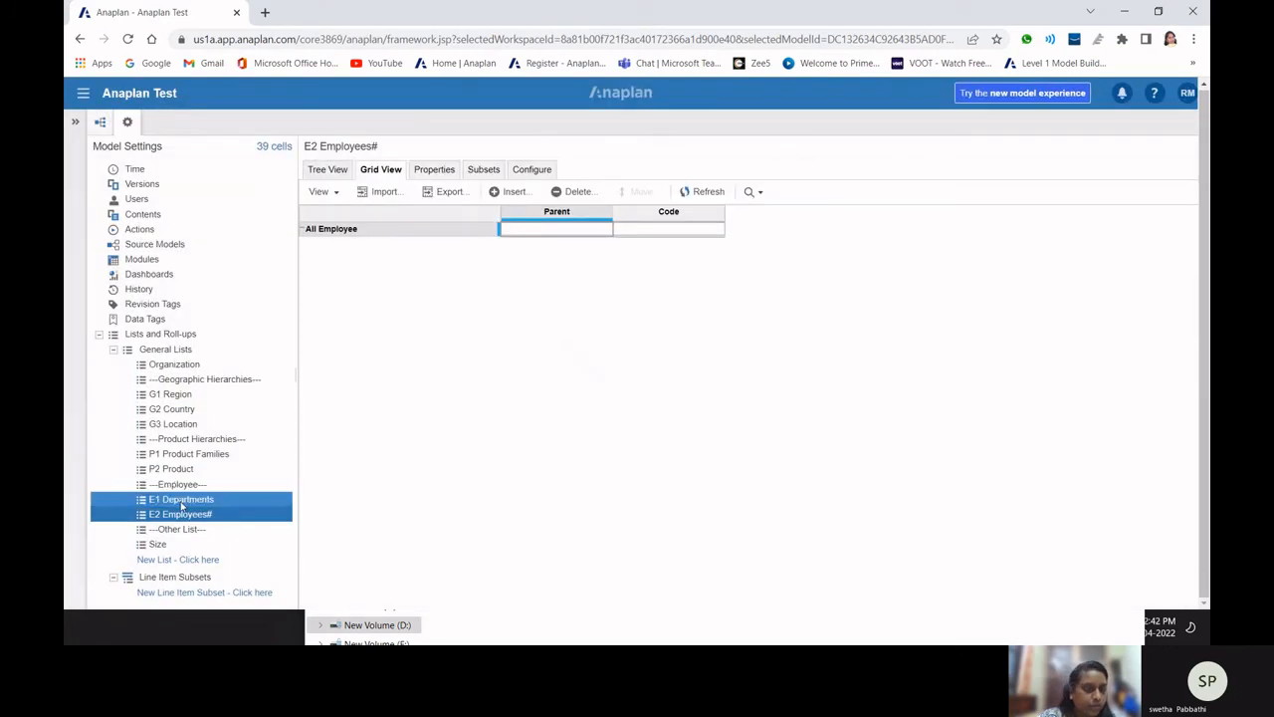
- Start an import into the E1 Departments list, uploading the Departments file as the source
{"action": "left_click", "coordinate": [201, 500]}
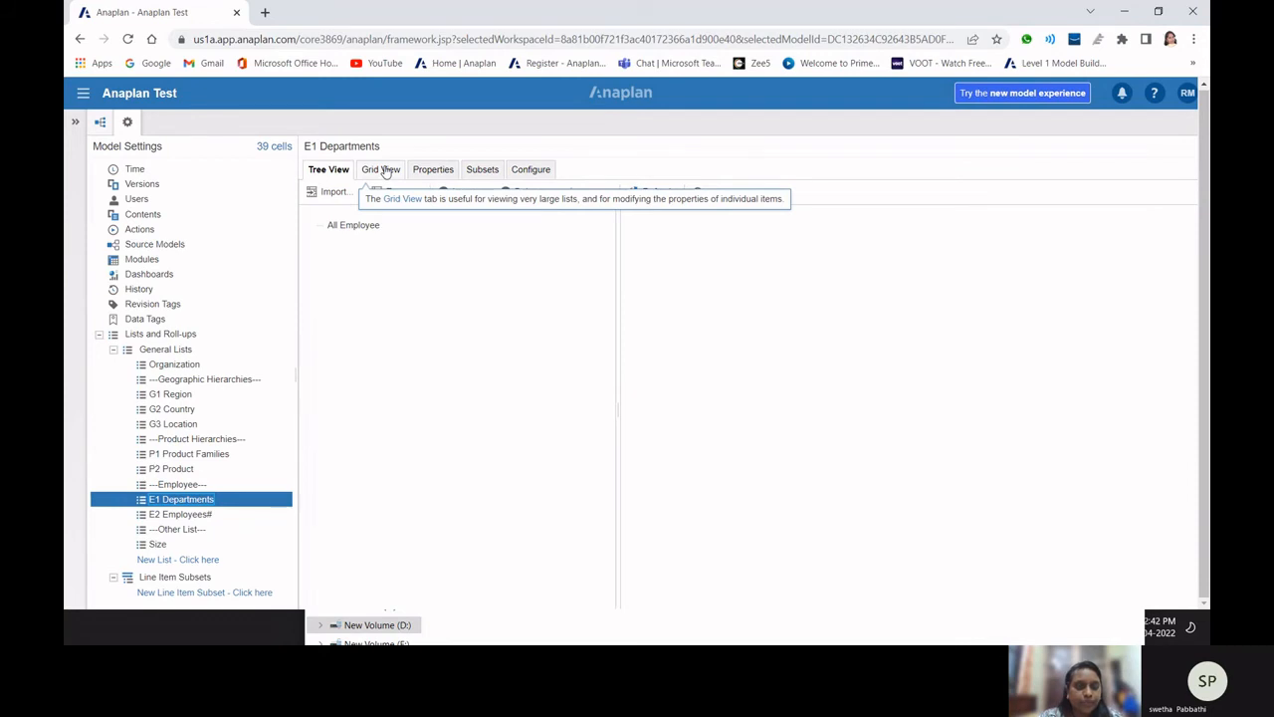
{"action": "left_click", "coordinate": [336, 192]}
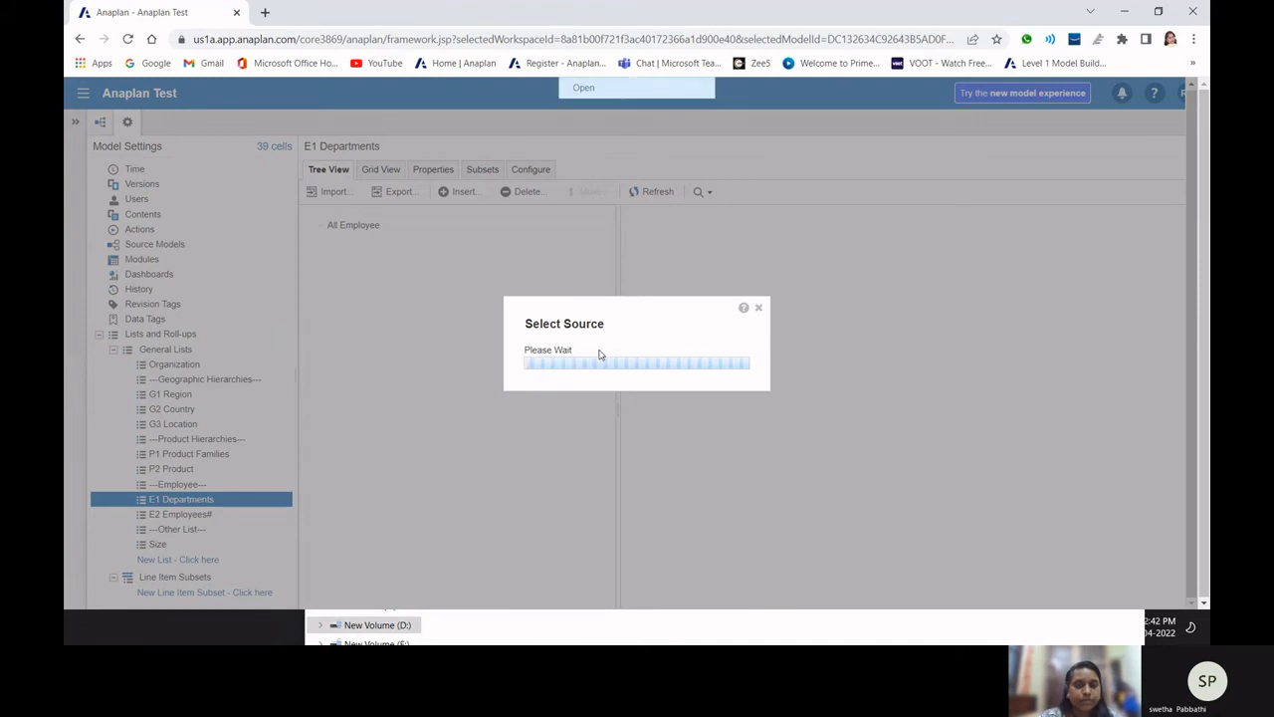
{"action": "left_click", "coordinate": [251, 144]}
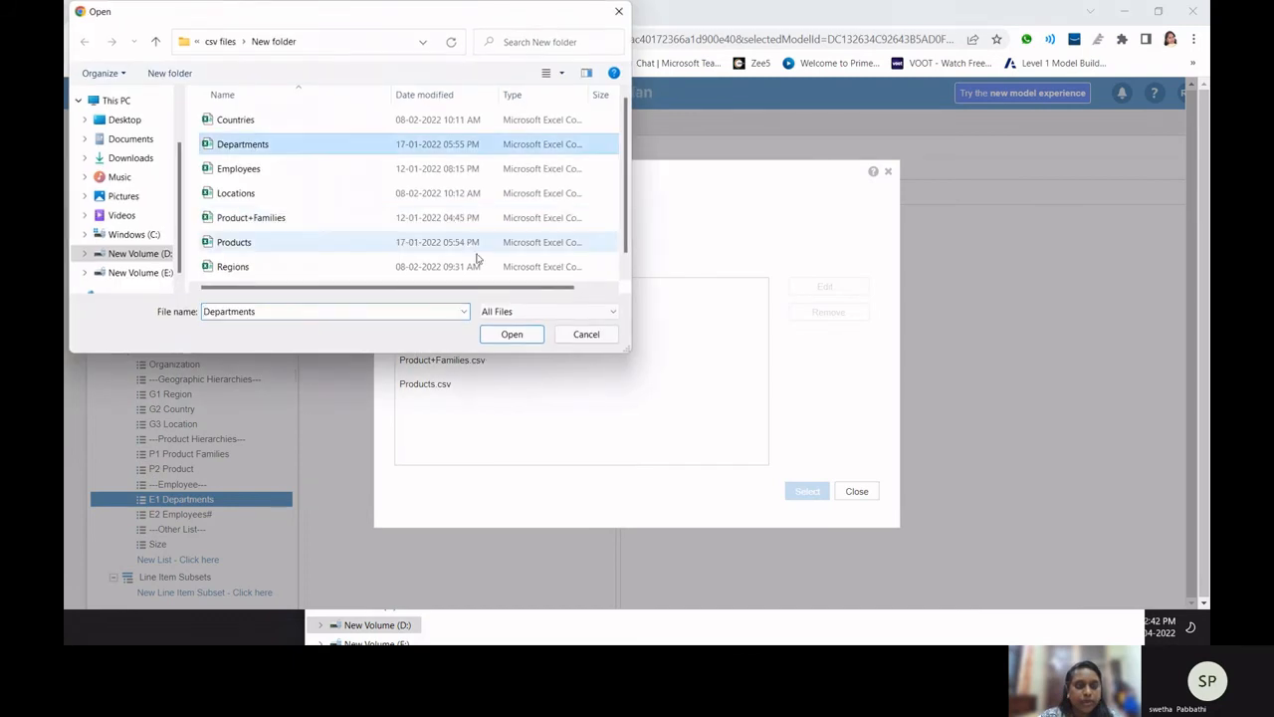
{"action": "left_click", "coordinate": [510, 334]}
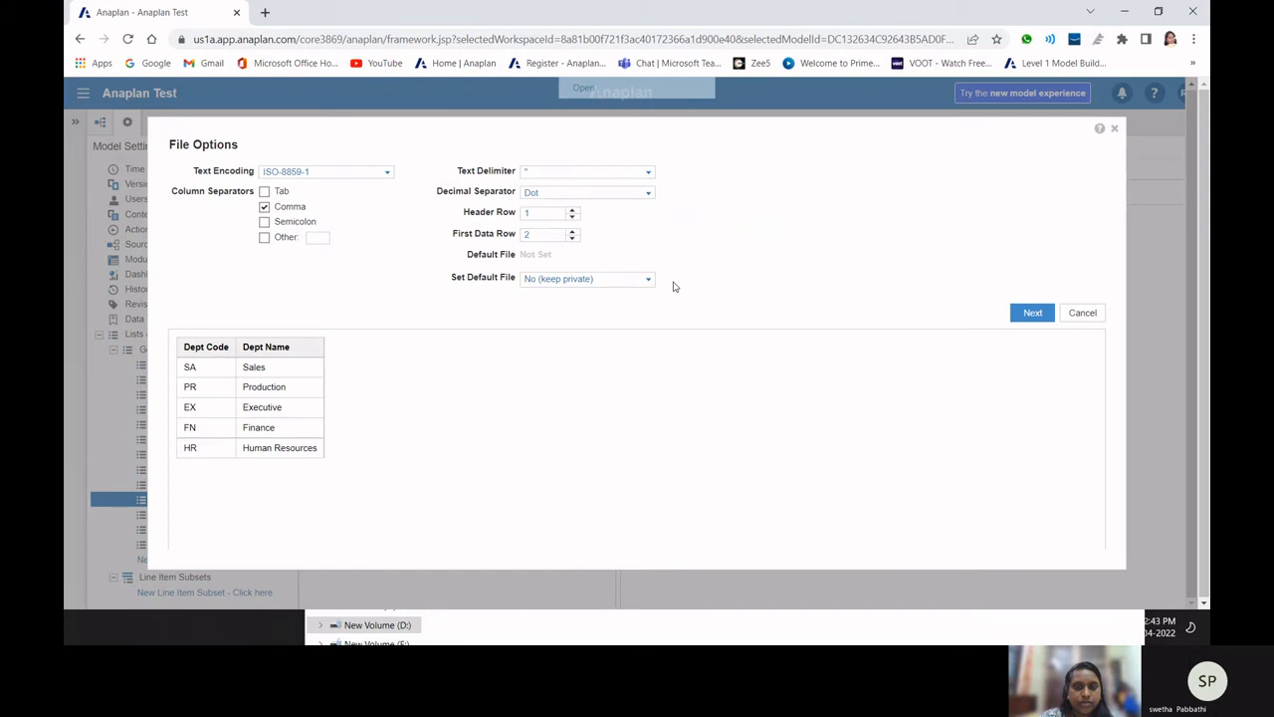
- Set the Departments file as the default file for Admins Only and continue to the import mapping
{"action": "left_click", "coordinate": [648, 279]}
{"action": "left_click", "coordinate": [587, 309]}
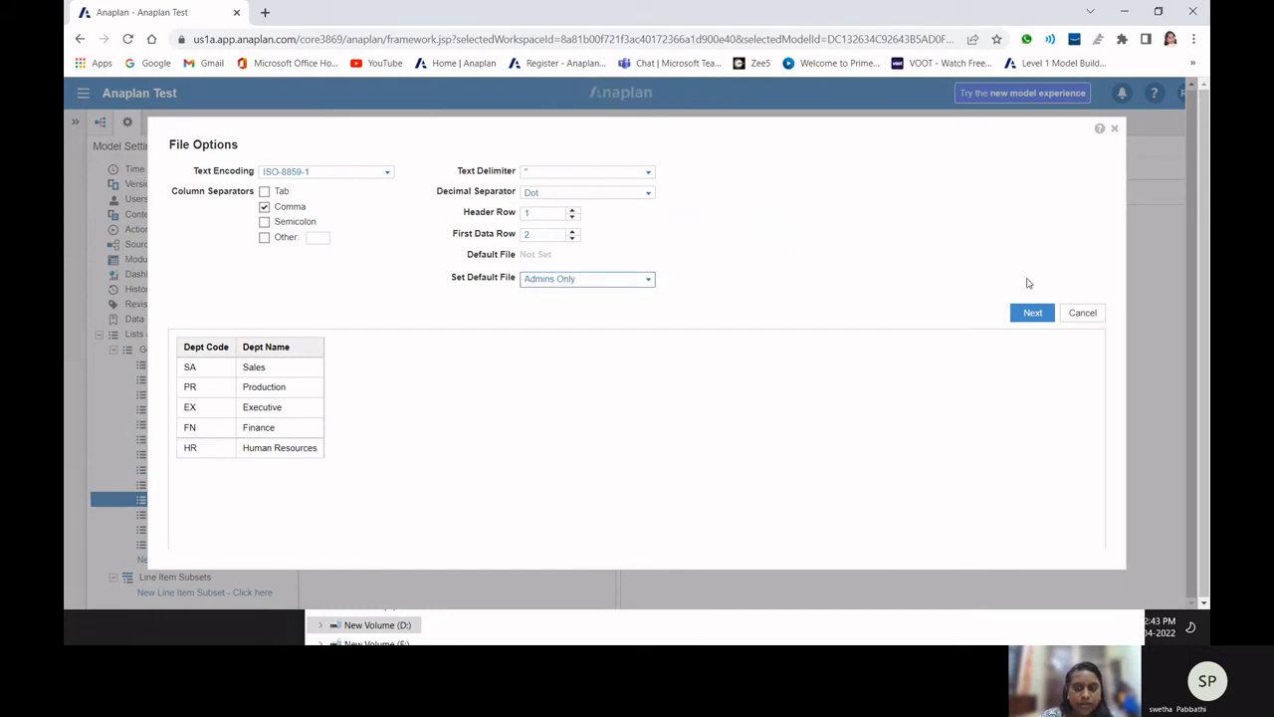
{"action": "left_click", "coordinate": [1032, 312]}
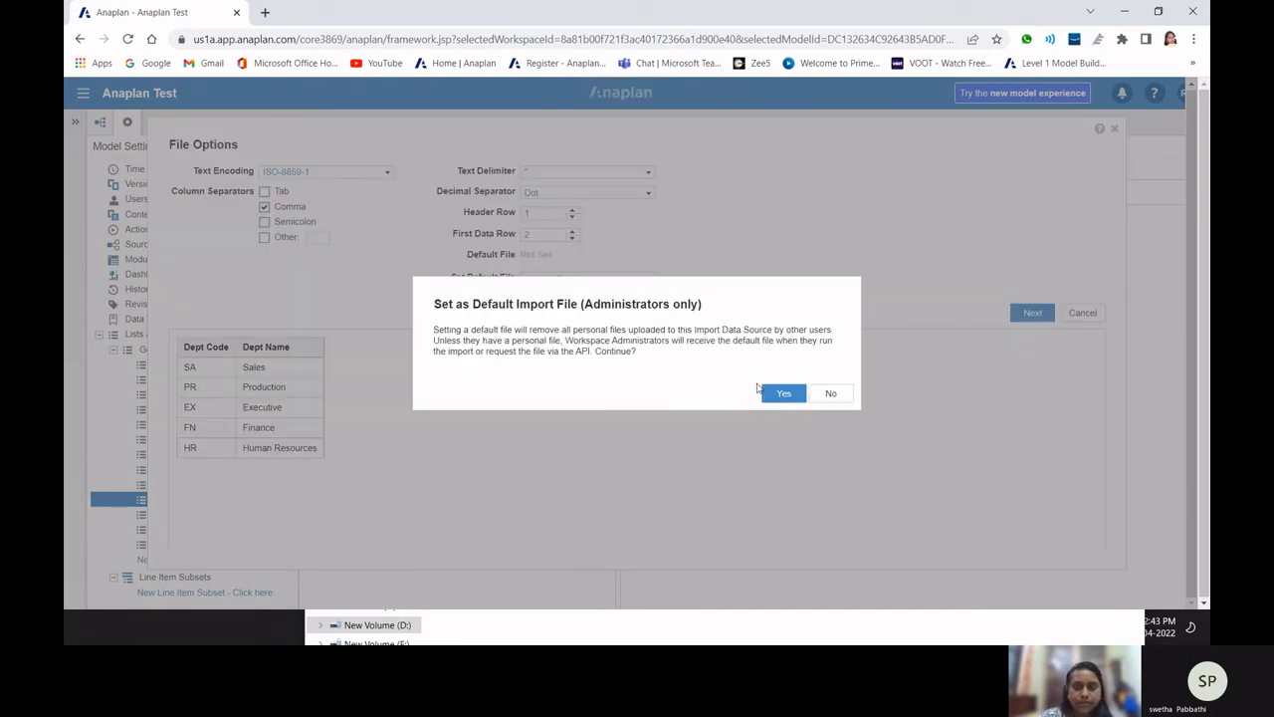
{"action": "left_click", "coordinate": [782, 393]}
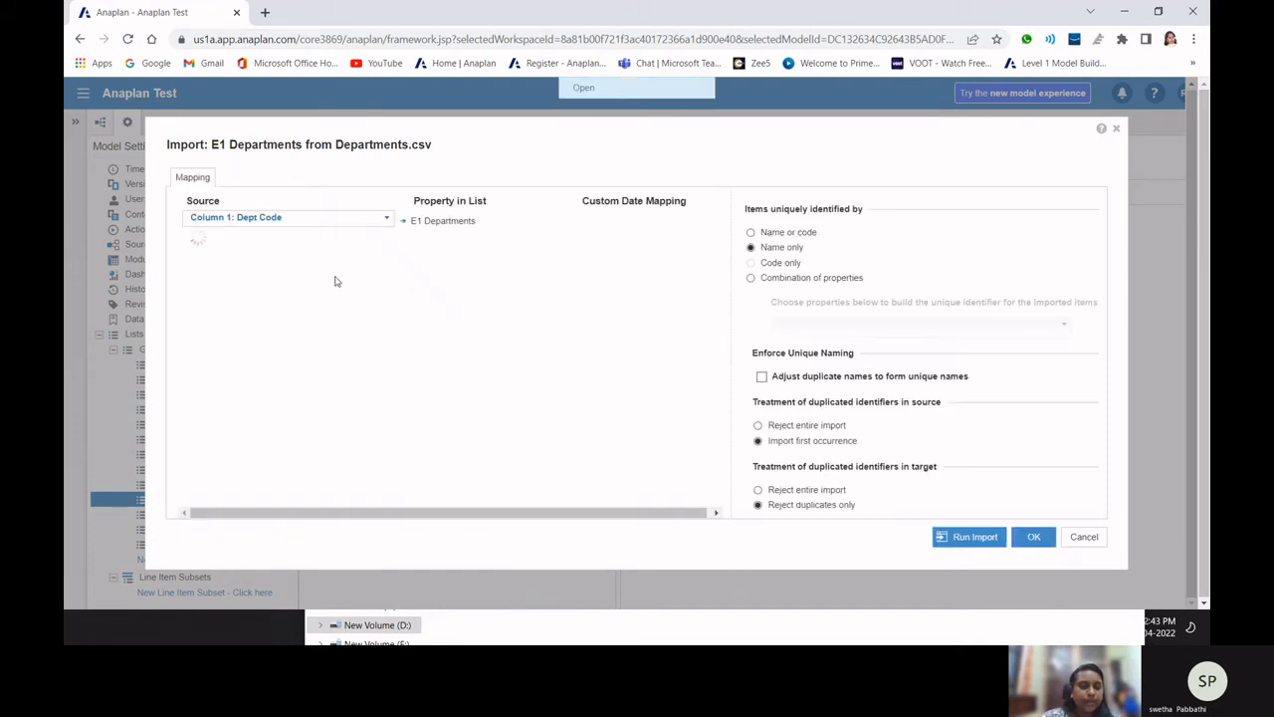
- Map Dept Name to E1 Departments and Dept Code to Code in the Departments import
{"action": "left_click", "coordinate": [386, 219]}
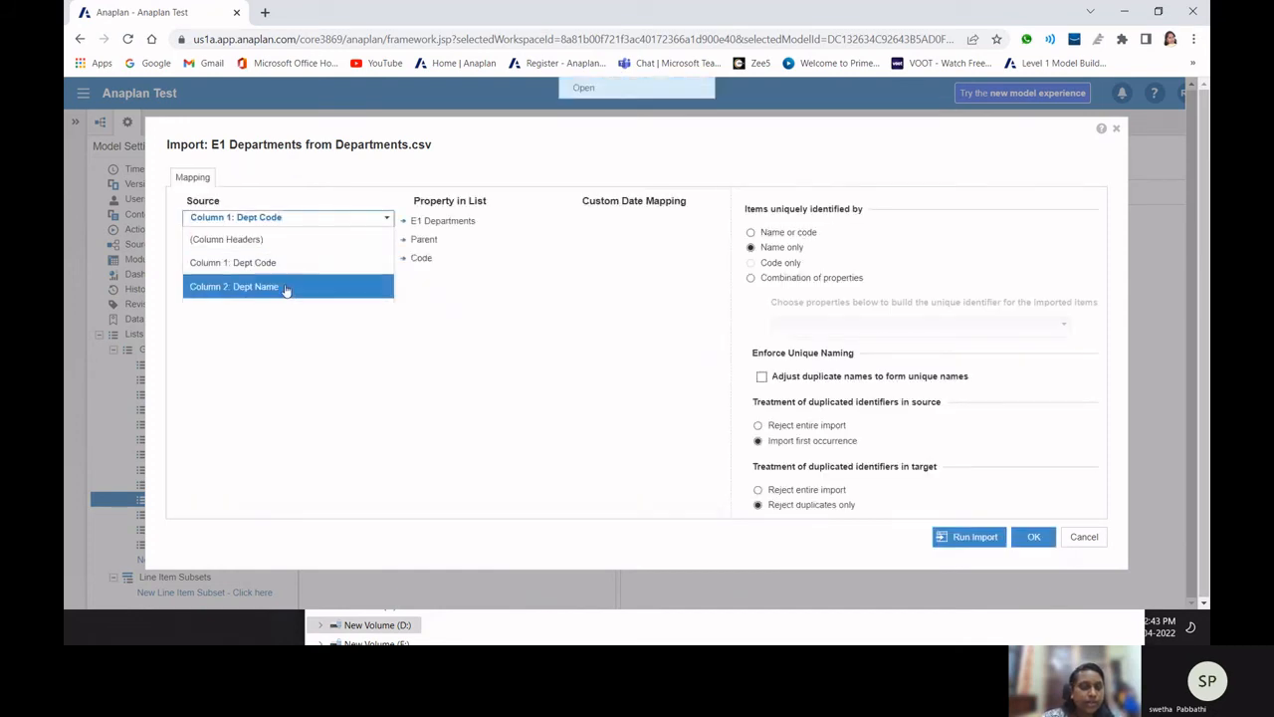
{"action": "left_click", "coordinate": [338, 285]}
{"action": "left_click", "coordinate": [388, 259]}
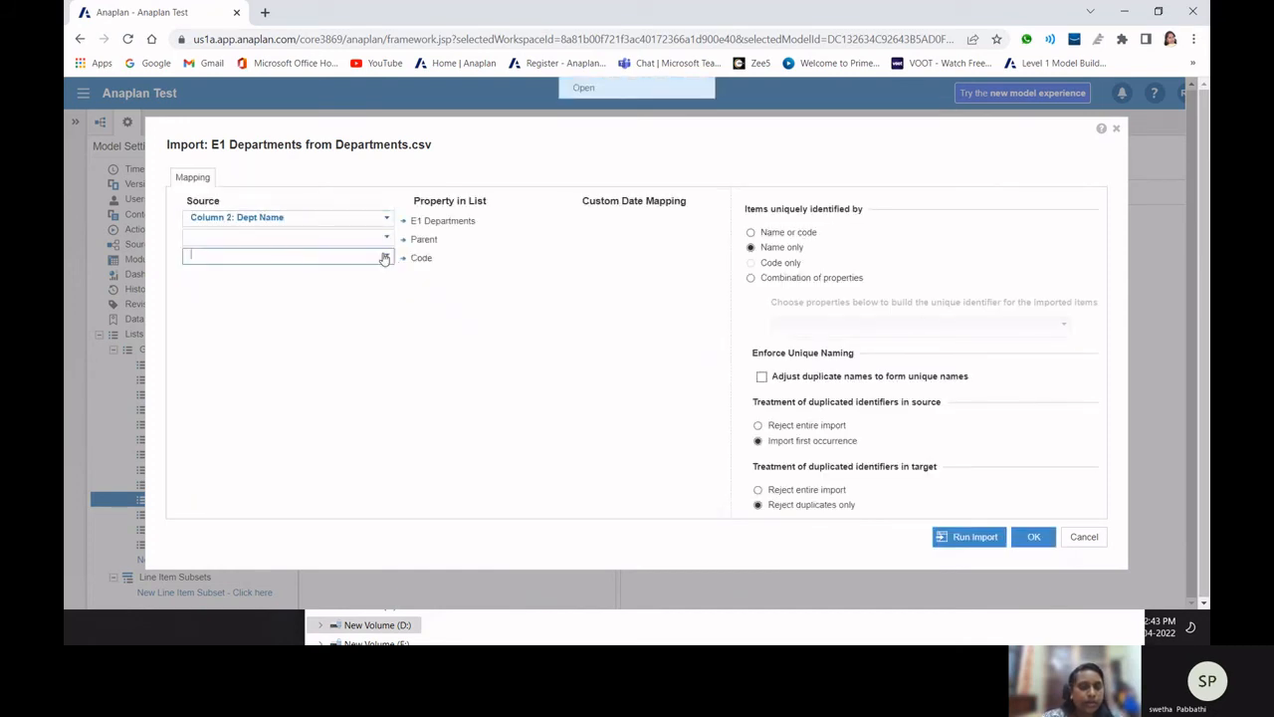
{"action": "left_click", "coordinate": [348, 303]}
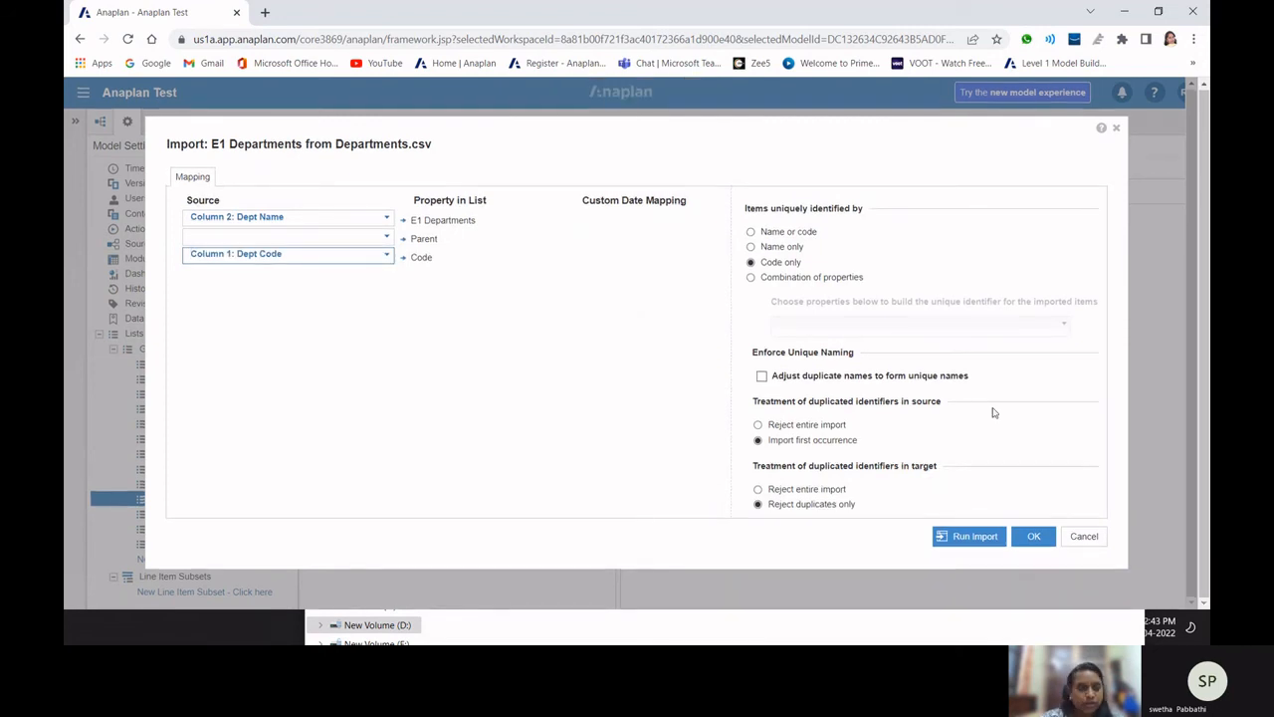
- Run the Departments import into E1 Departments and close the import summary
{"action": "left_click", "coordinate": [970, 536]}
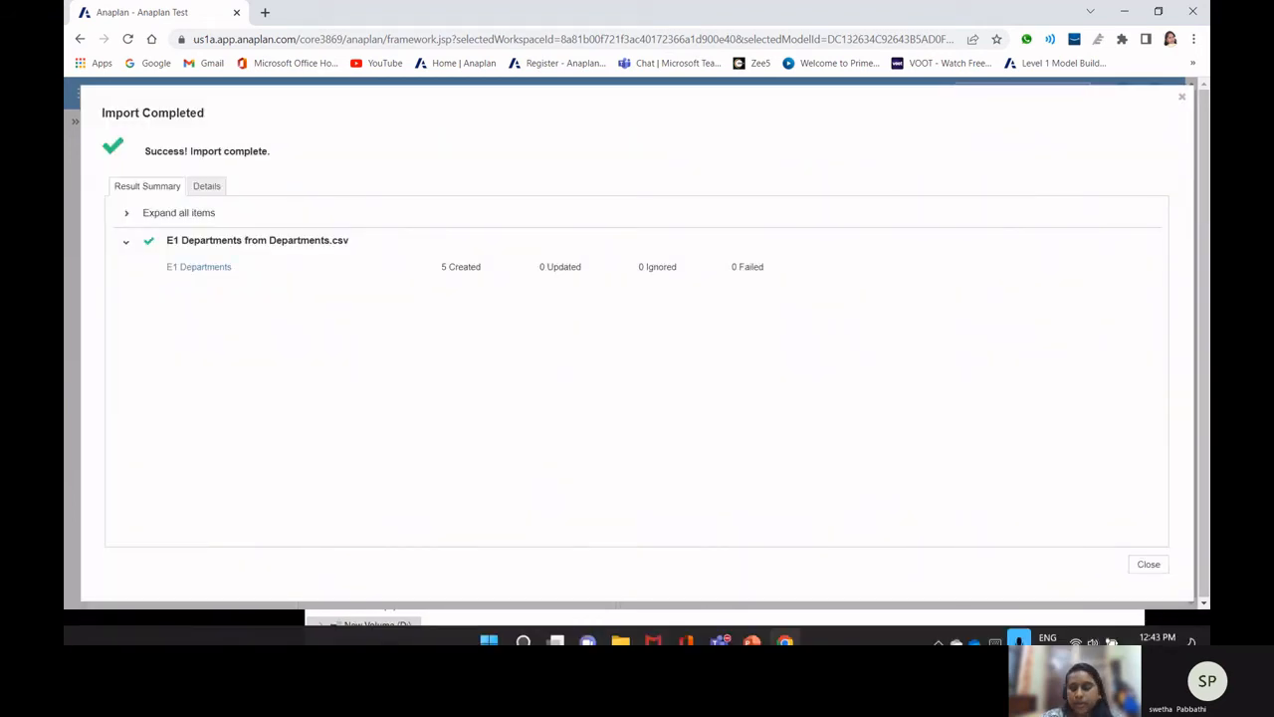
{"action": "left_click", "coordinate": [1148, 564]}
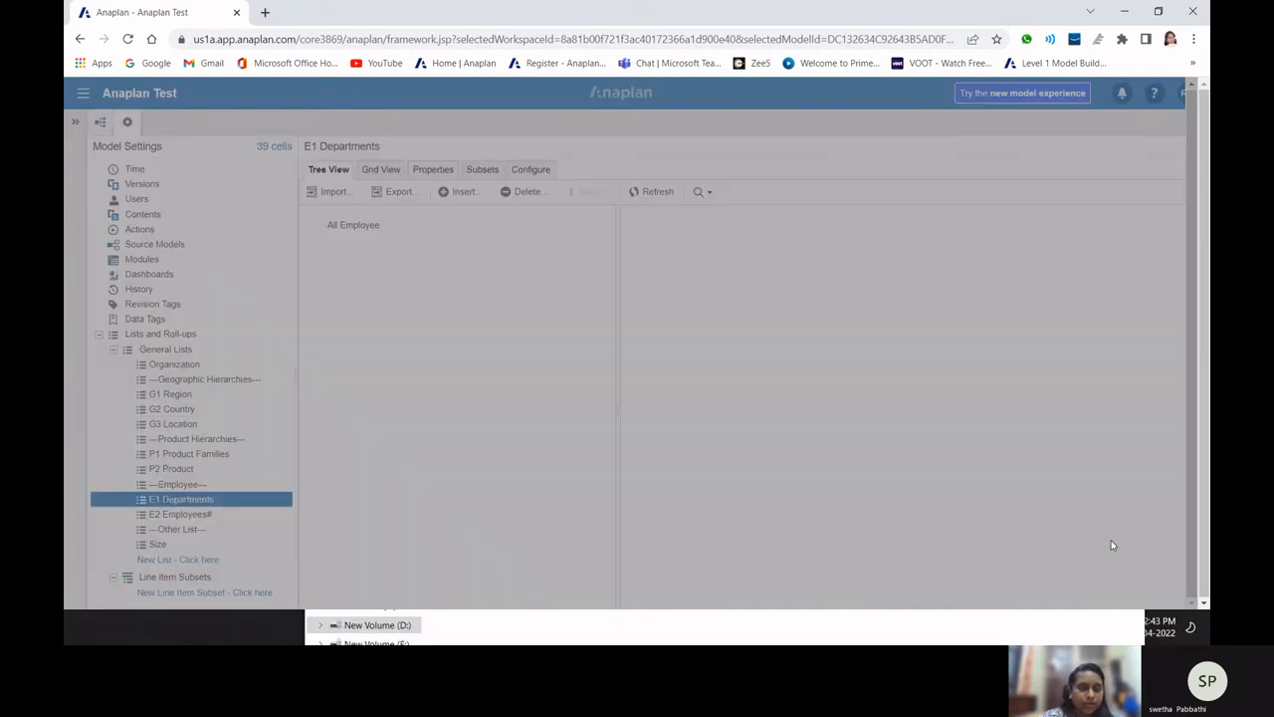
{"action": "left_click", "coordinate": [364, 253]}
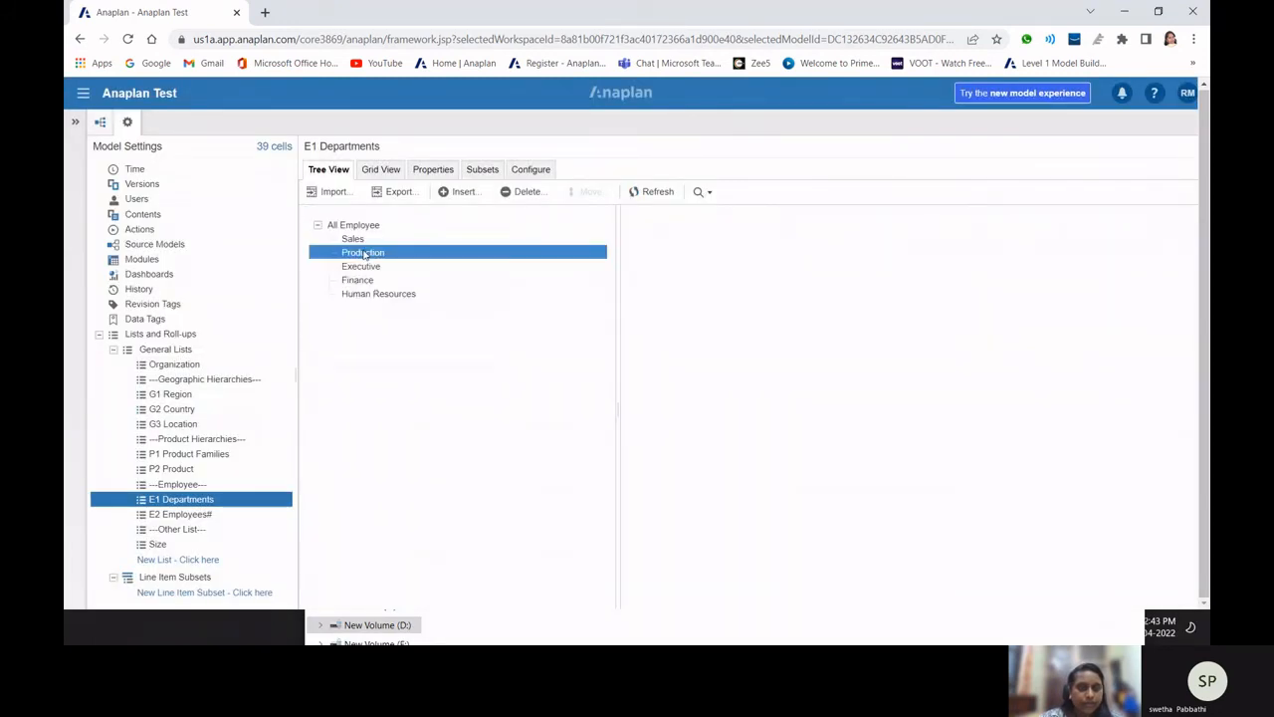
- Open the E2 Employees# list, check its grid view and return to its tree view
{"action": "left_click", "coordinate": [180, 515]}
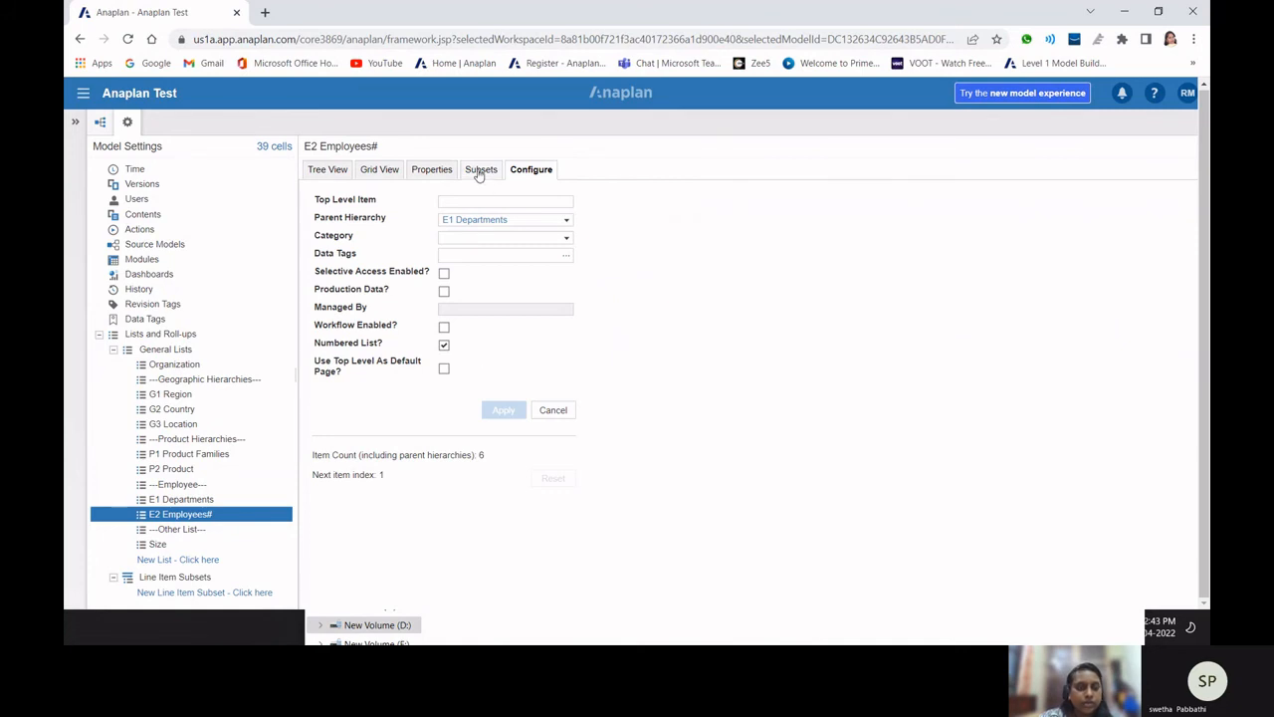
{"action": "left_click", "coordinate": [378, 170]}
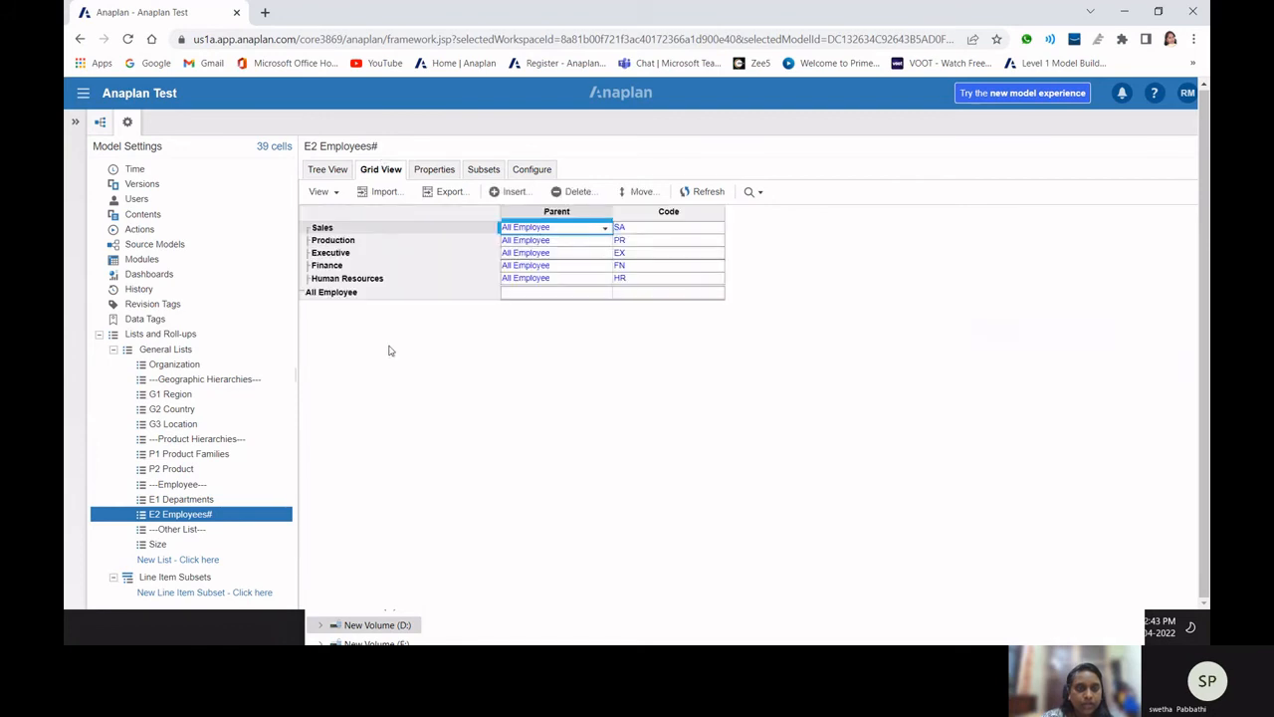
{"action": "left_click", "coordinate": [329, 171]}
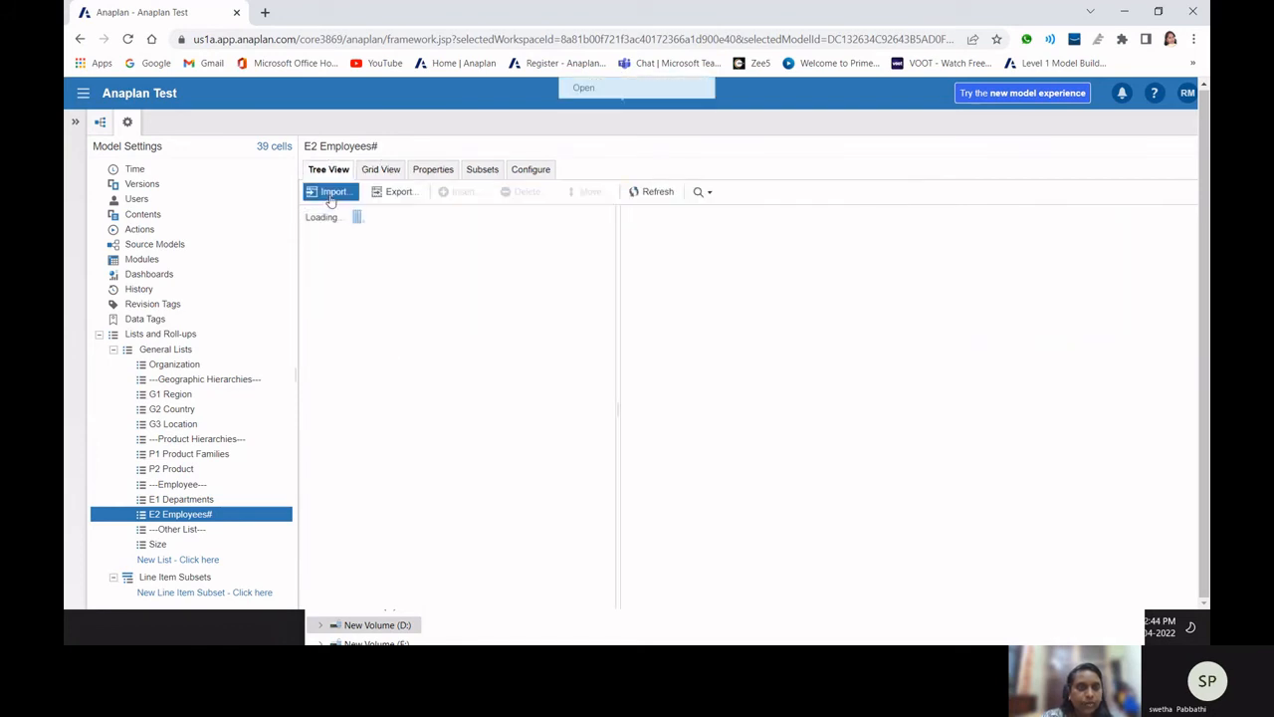
{"action": "left_click", "coordinate": [331, 194]}
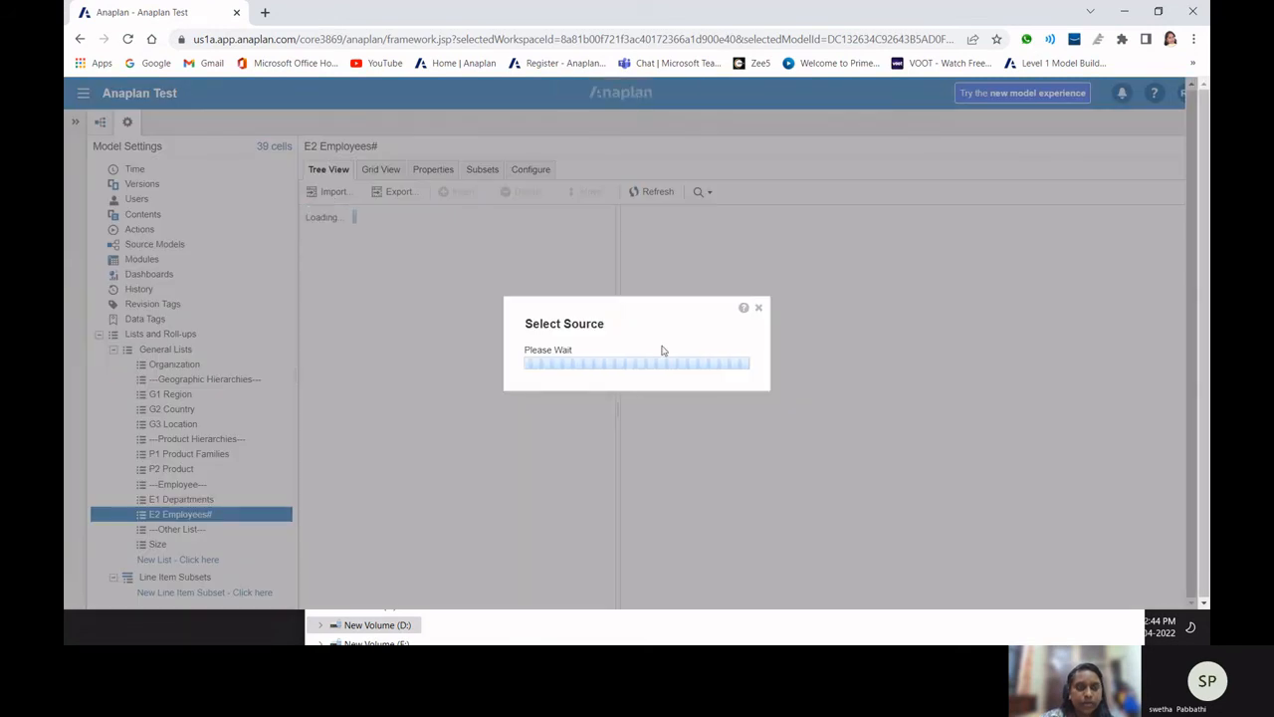
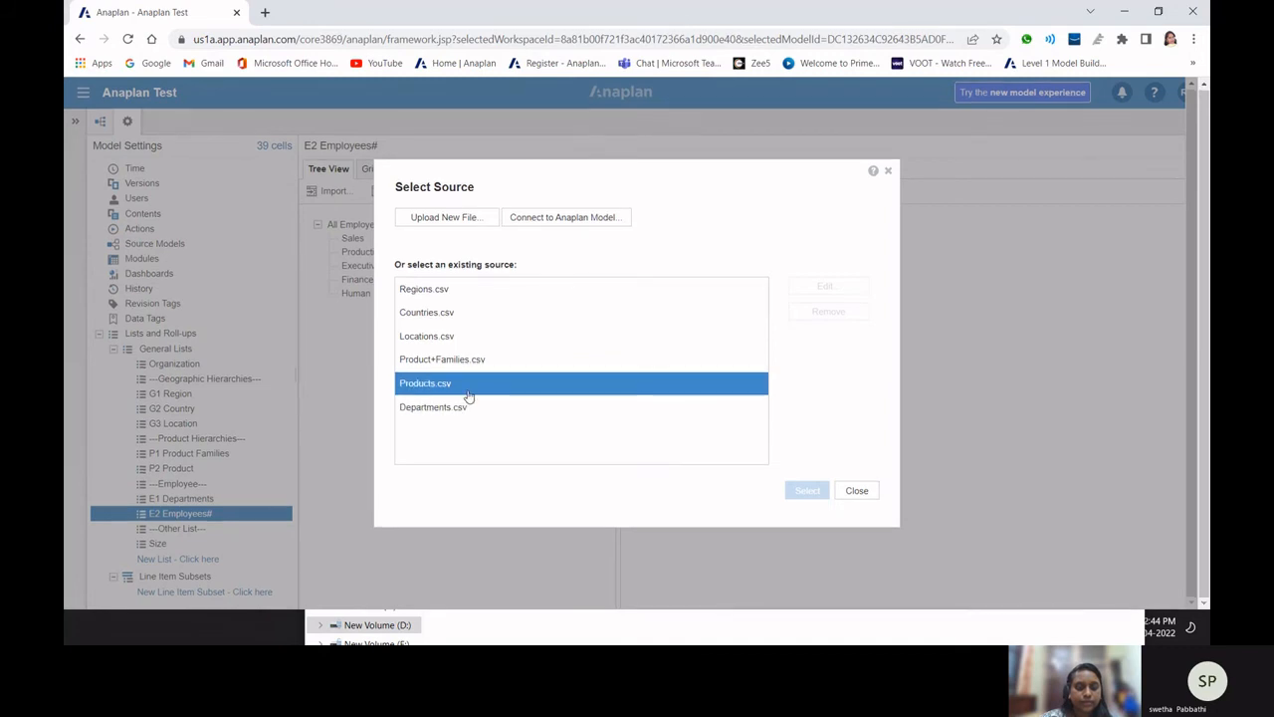
{"action": "left_click", "coordinate": [471, 217]}
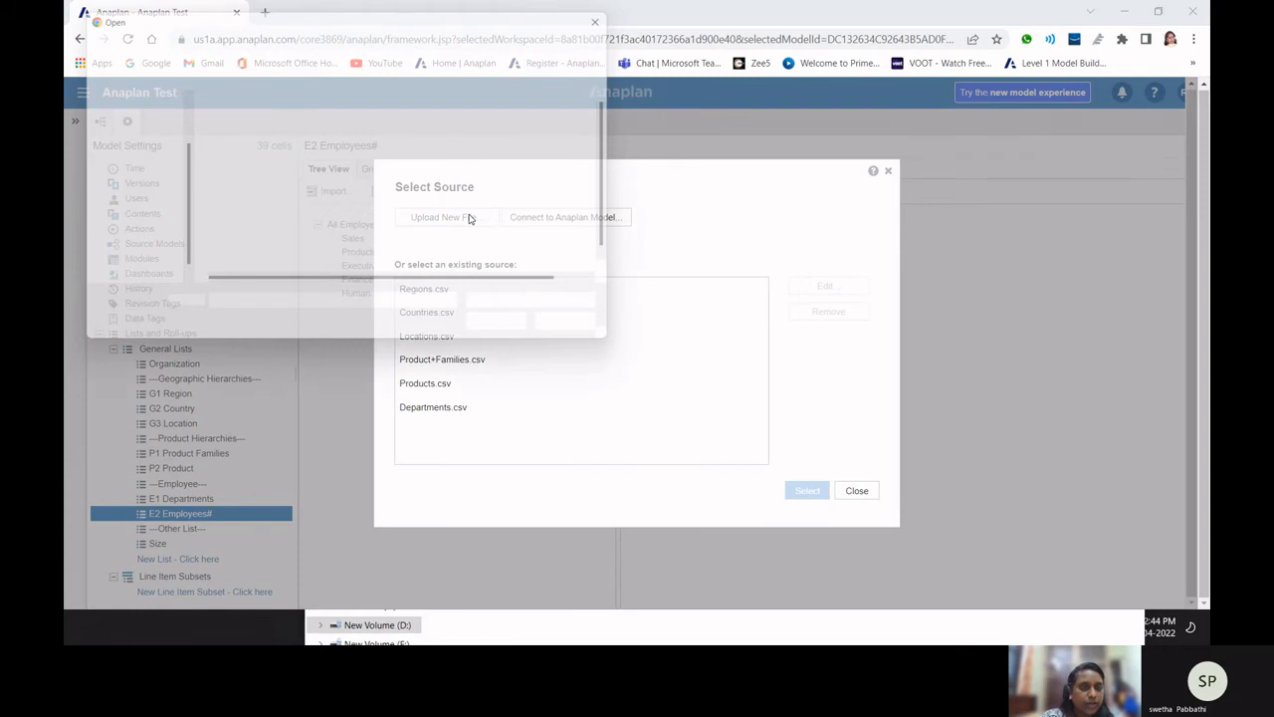
{"action": "left_click", "coordinate": [259, 150]}
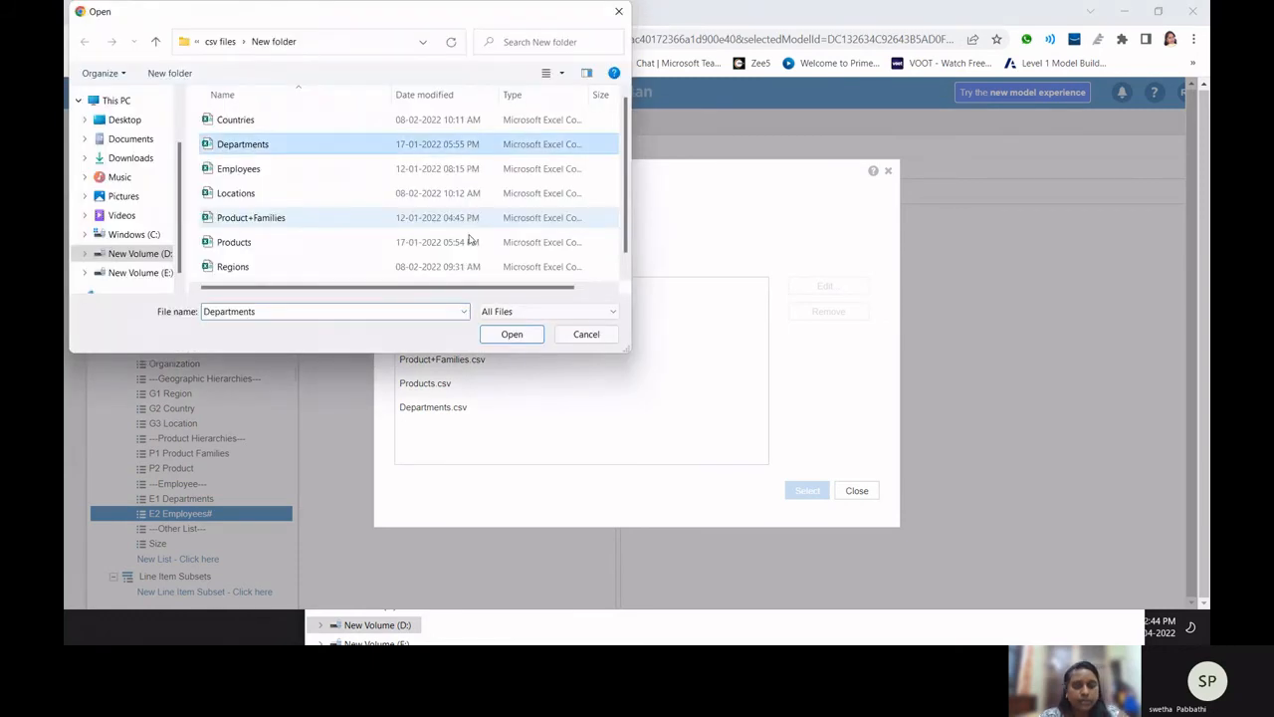
{"action": "left_click", "coordinate": [512, 333]}
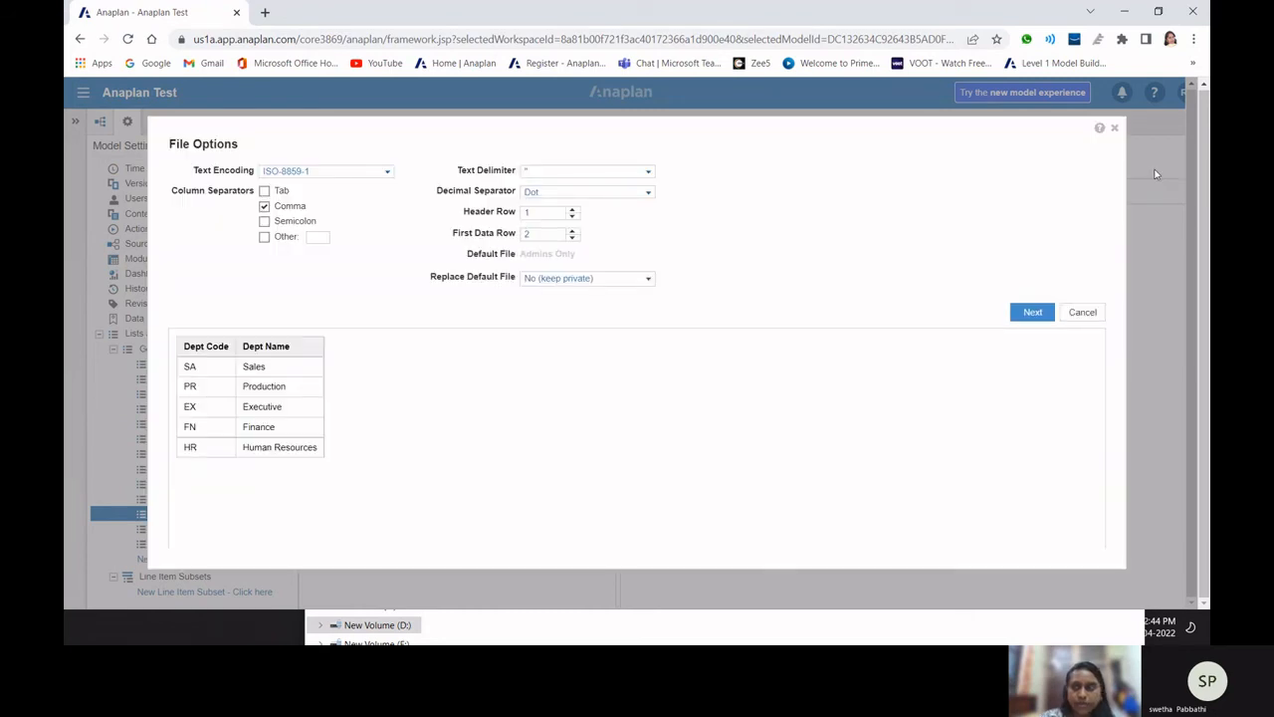
{"action": "left_click", "coordinate": [1116, 130]}
- Start an import into the E2 Employees# list, uploading the Employees file as the source
{"action": "left_click", "coordinate": [338, 190]}
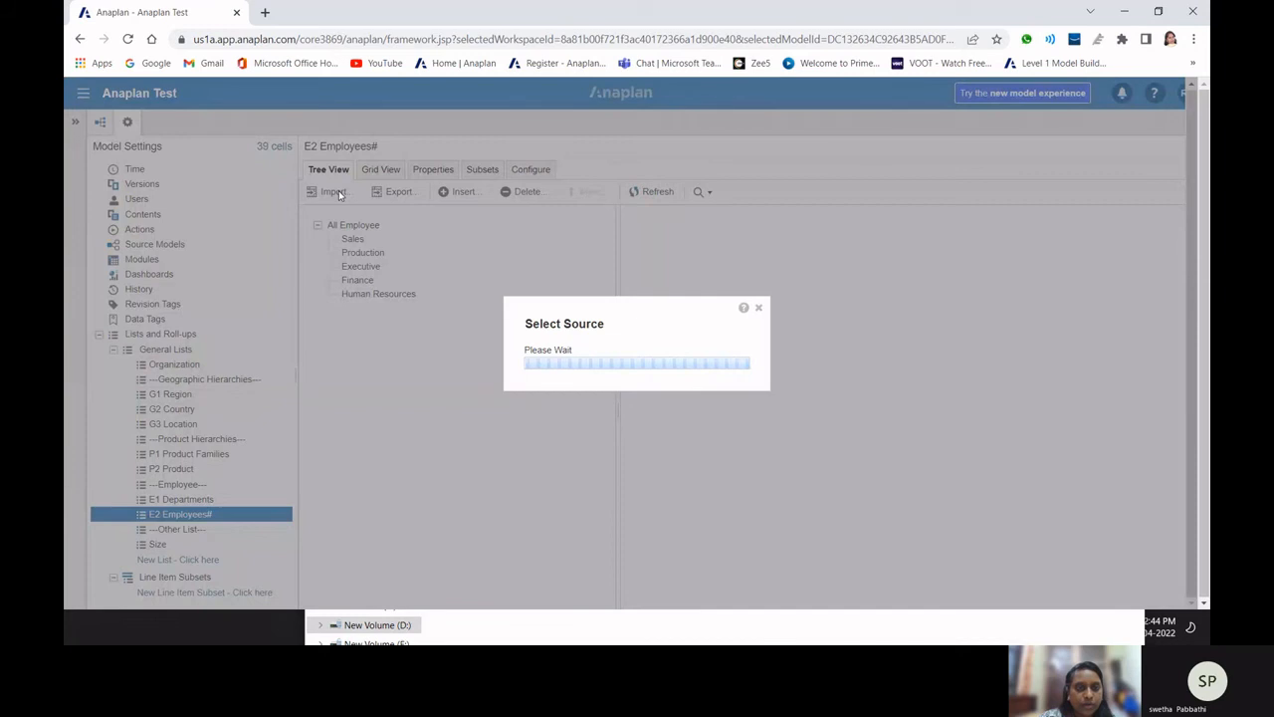
{"action": "left_click", "coordinate": [476, 226]}
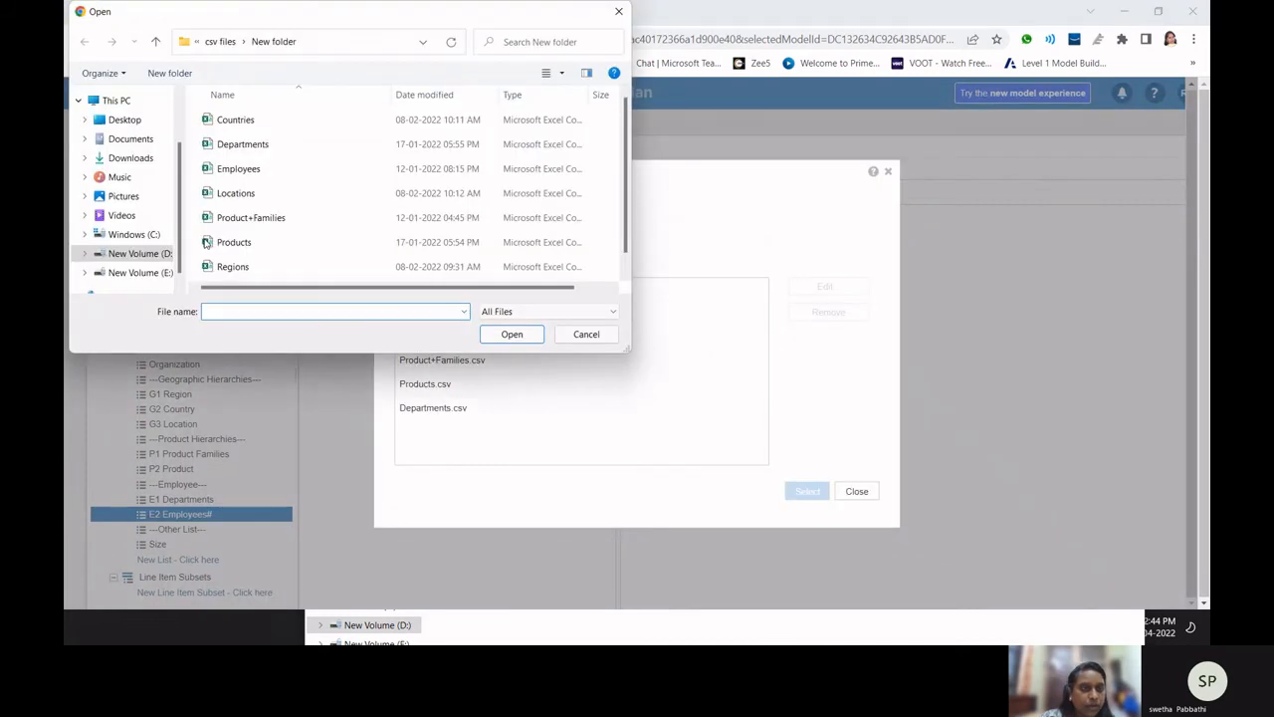
{"action": "left_click", "coordinate": [242, 144]}
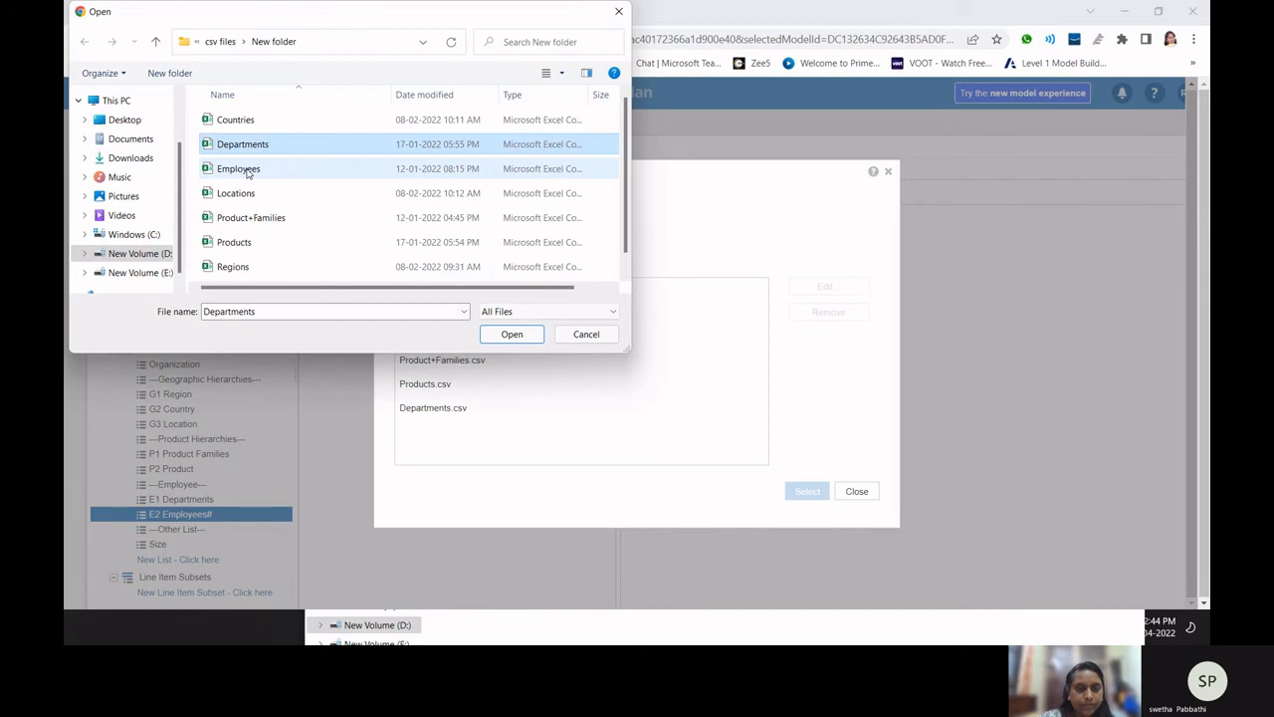
{"action": "double_click", "coordinate": [244, 169]}
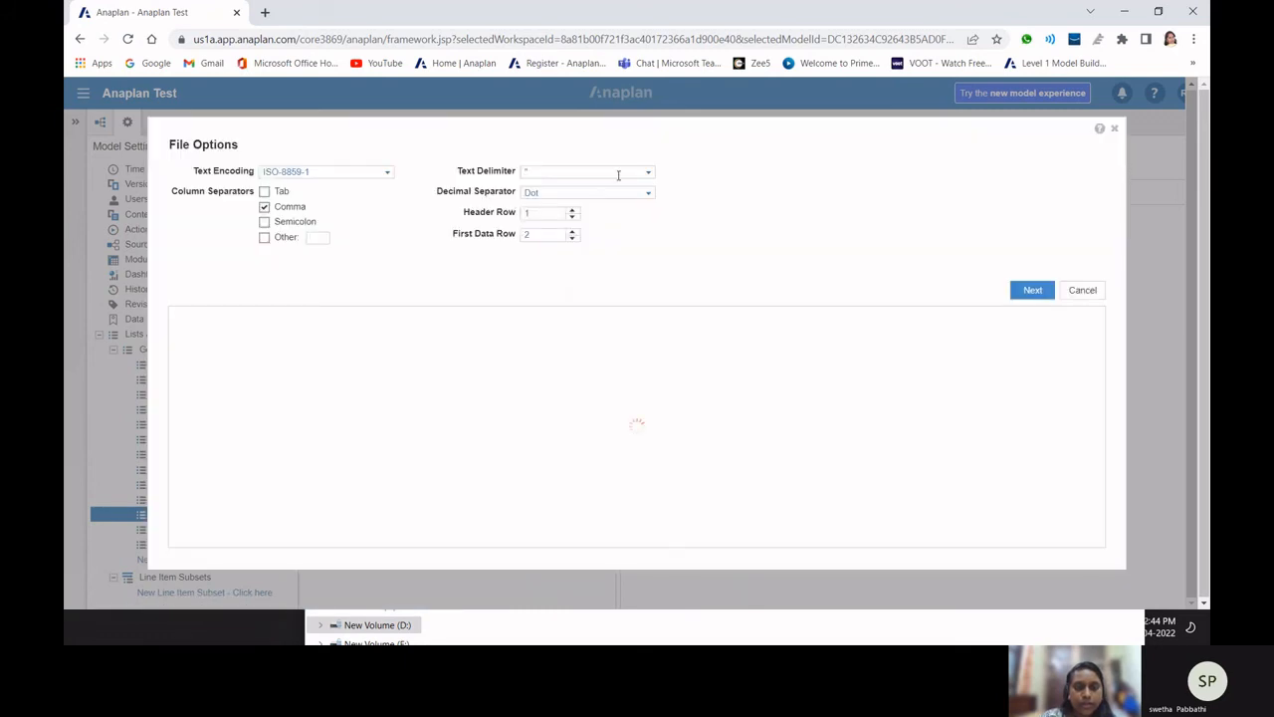
- Set the Employees file as the default file for Admins Only, review the data preview and continue to the import mapping
{"action": "left_click", "coordinate": [651, 282]}
{"action": "left_click", "coordinate": [630, 317]}
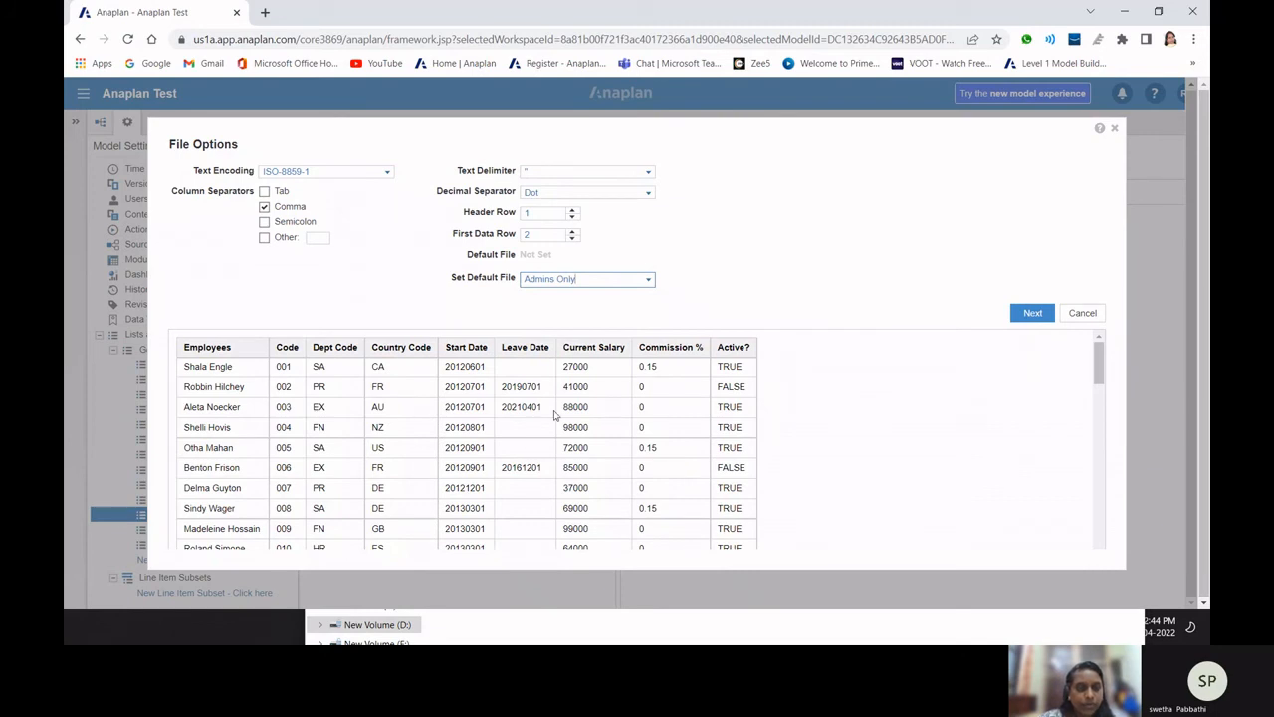
{"action": "scroll", "coordinate": [554, 416], "scroll_direction": "down", "scroll_amount": 5}
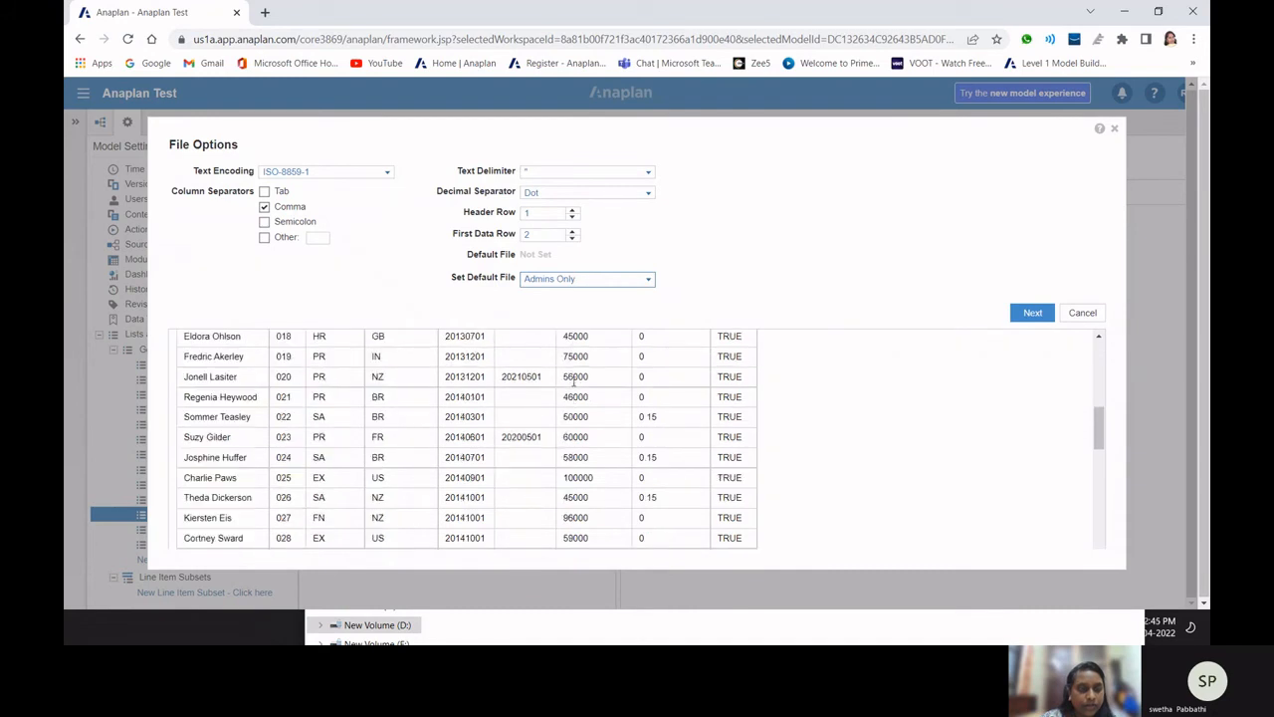
{"action": "scroll", "coordinate": [574, 381], "scroll_direction": "down", "scroll_amount": 3}
{"action": "scroll", "coordinate": [574, 381], "scroll_direction": "up", "scroll_amount": 8}
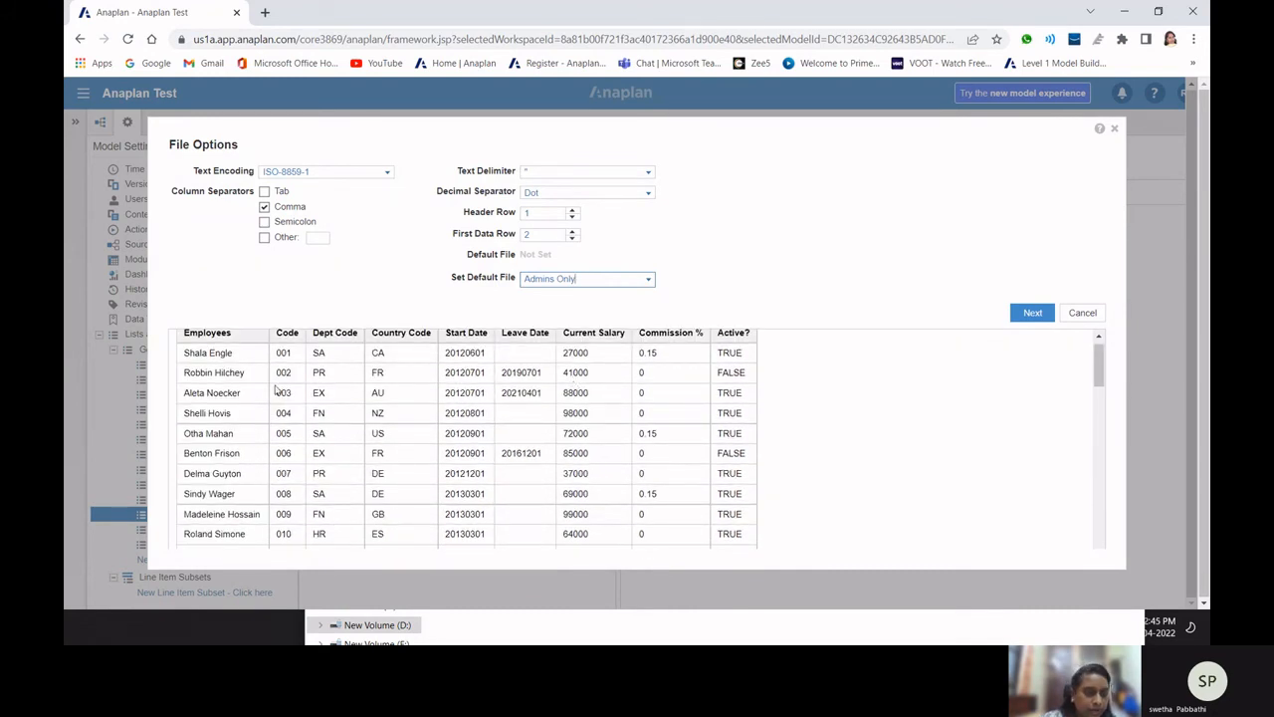
{"action": "scroll", "coordinate": [259, 398], "scroll_direction": "down", "scroll_amount": 1}
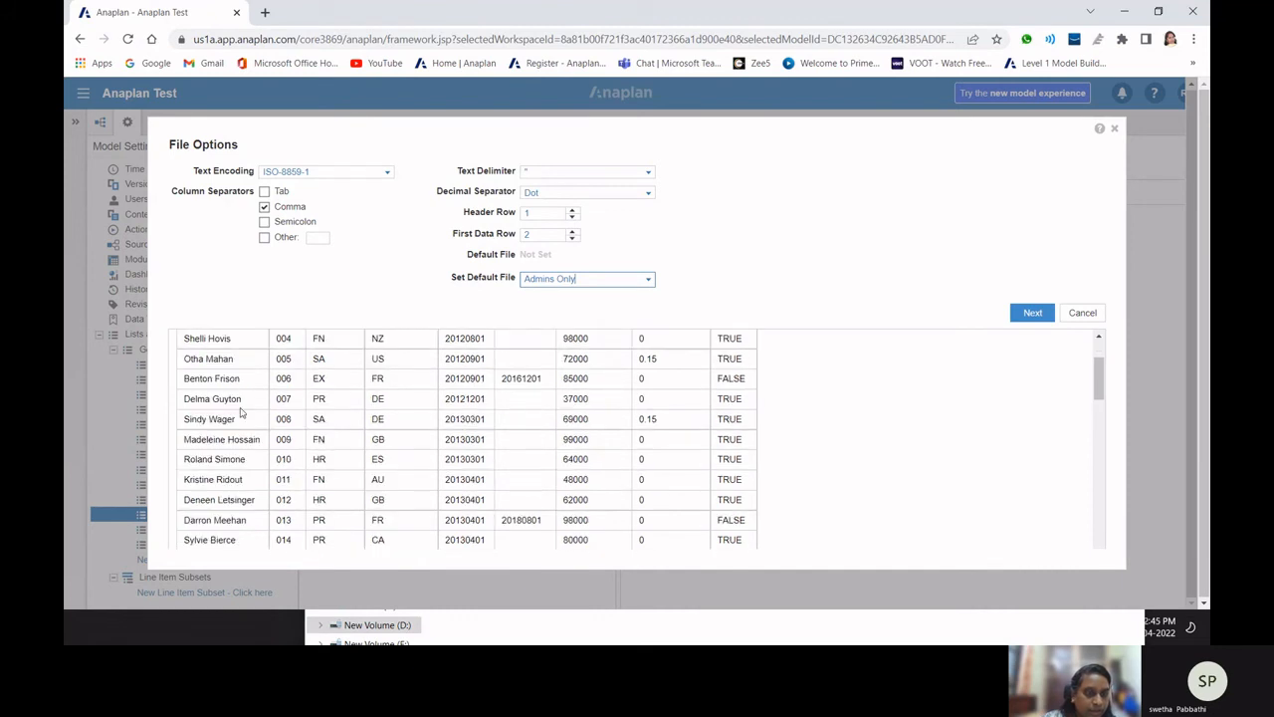
{"action": "scroll", "coordinate": [242, 418], "scroll_direction": "up", "scroll_amount": 1}
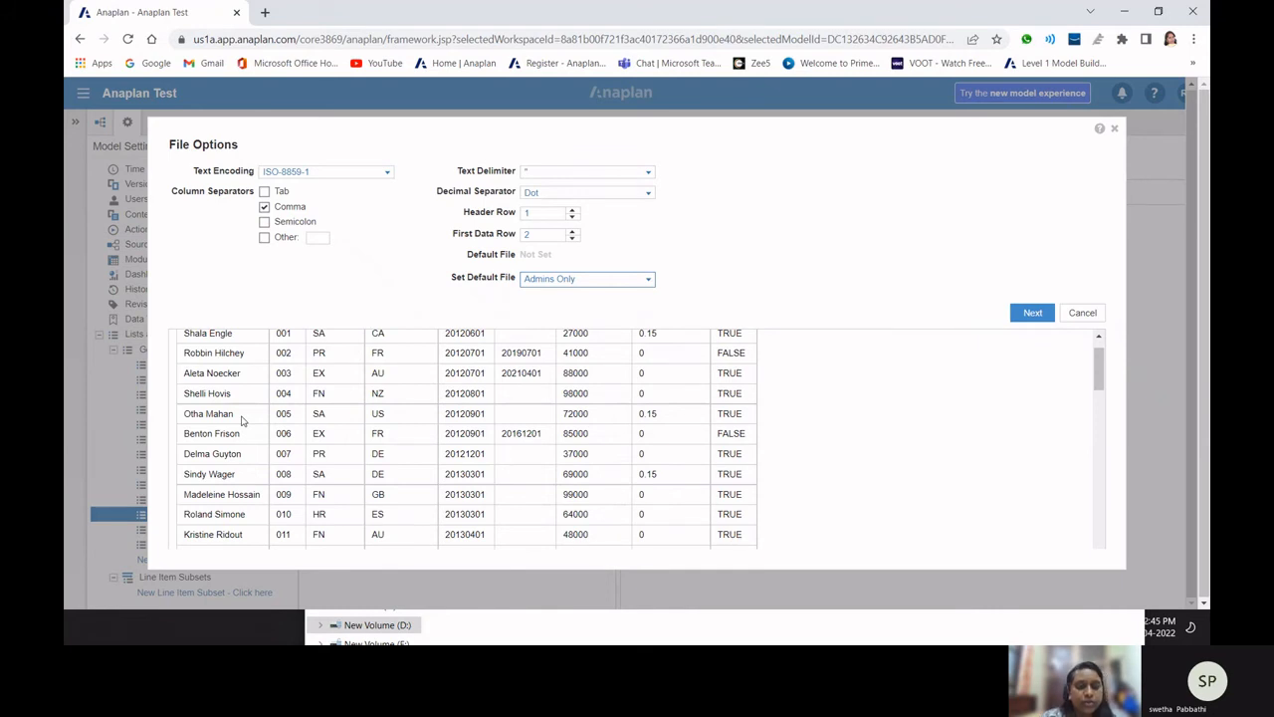
{"action": "scroll", "coordinate": [587, 404], "scroll_direction": "down", "scroll_amount": 7}
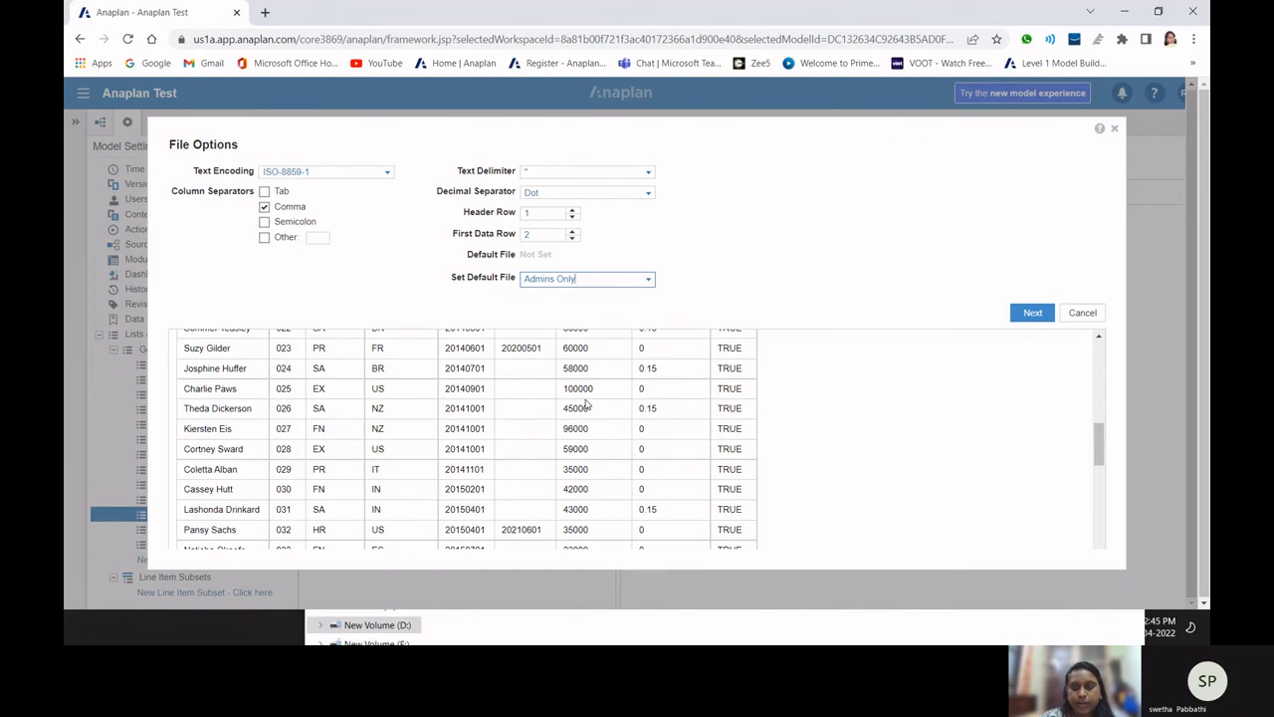
{"action": "left_click", "coordinate": [1033, 312]}
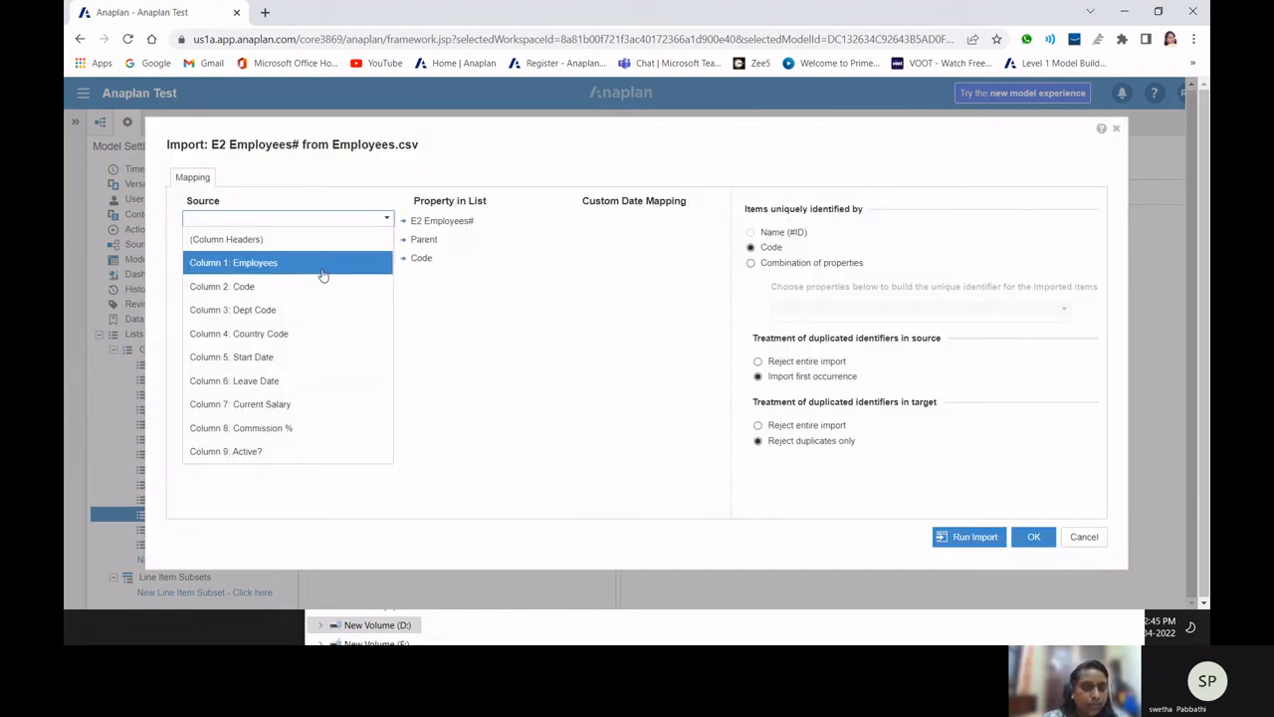
- Map Employees to E2 Employees#, Dept Code to Parent and Code to Code, and try to run the import
{"action": "left_click", "coordinate": [323, 264]}
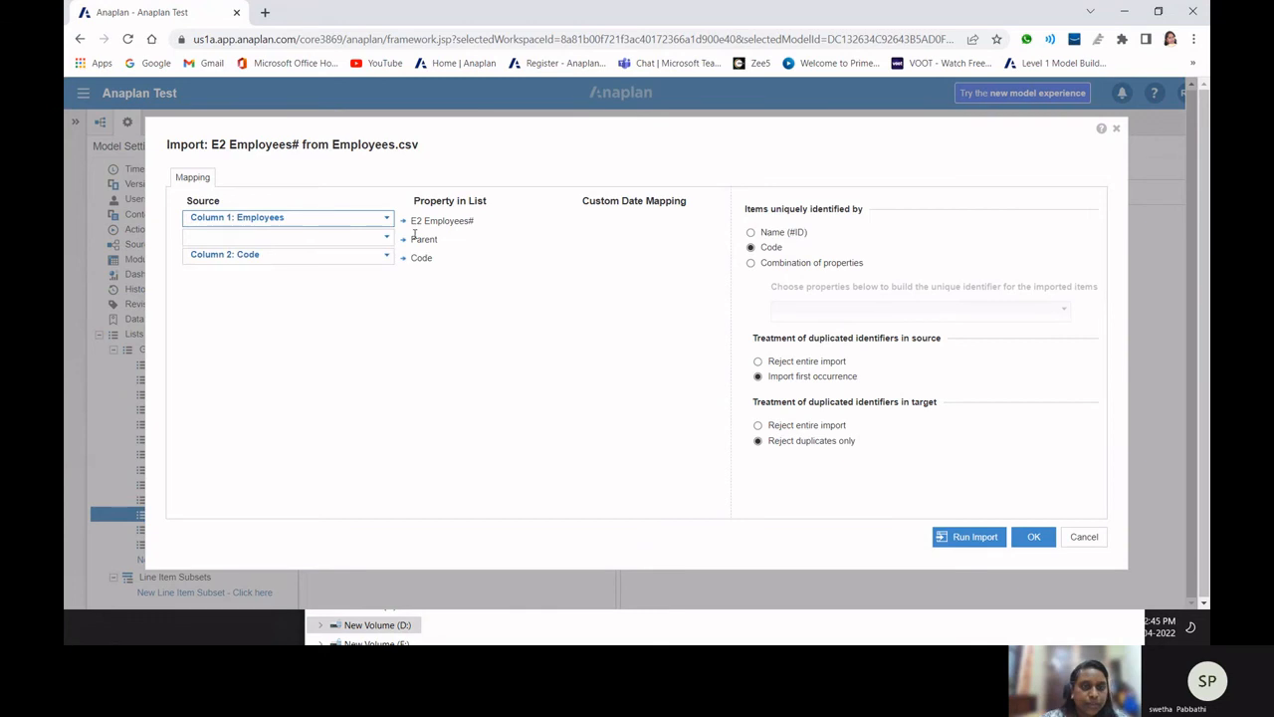
{"action": "left_click", "coordinate": [289, 237]}
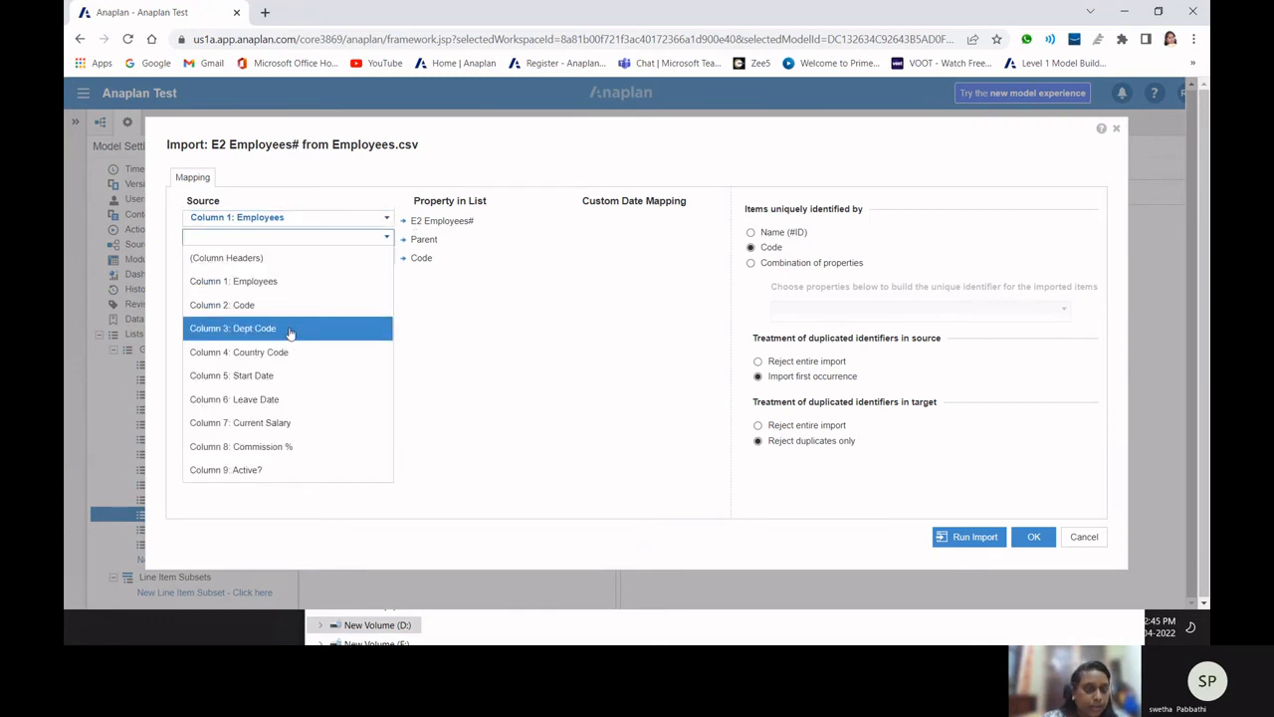
{"action": "left_click", "coordinate": [290, 331]}
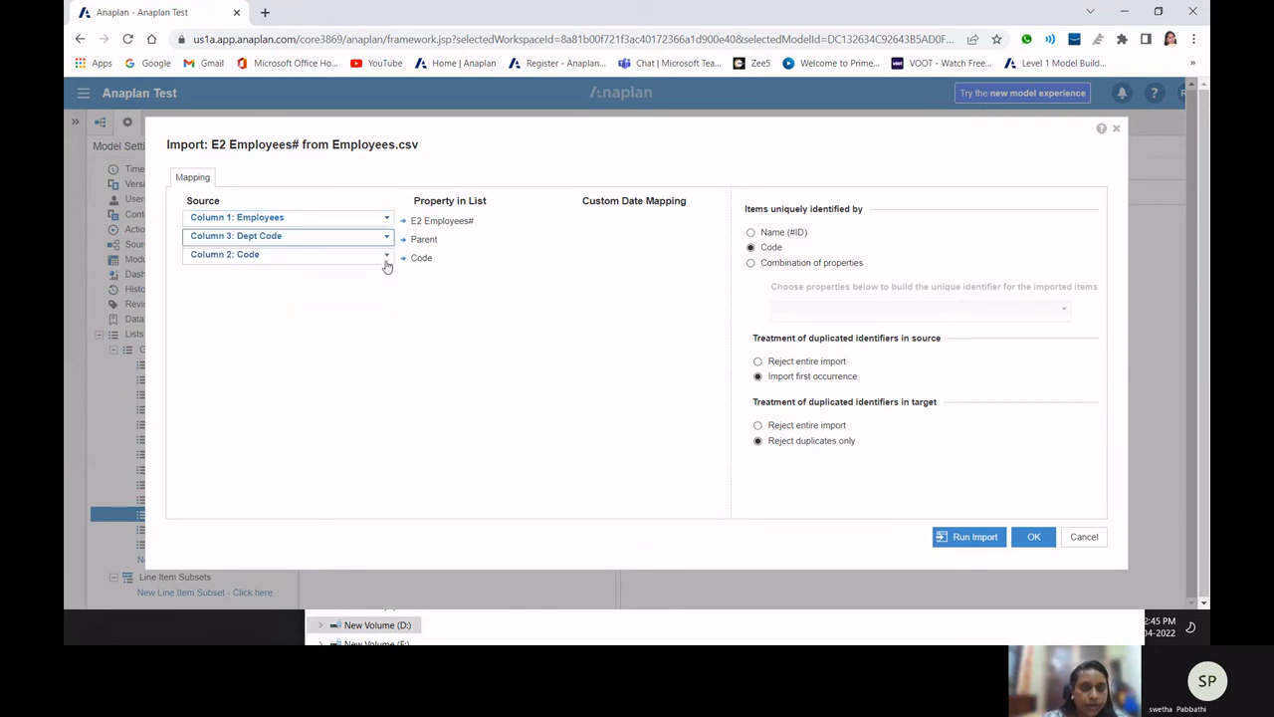
{"action": "left_click", "coordinate": [386, 258]}
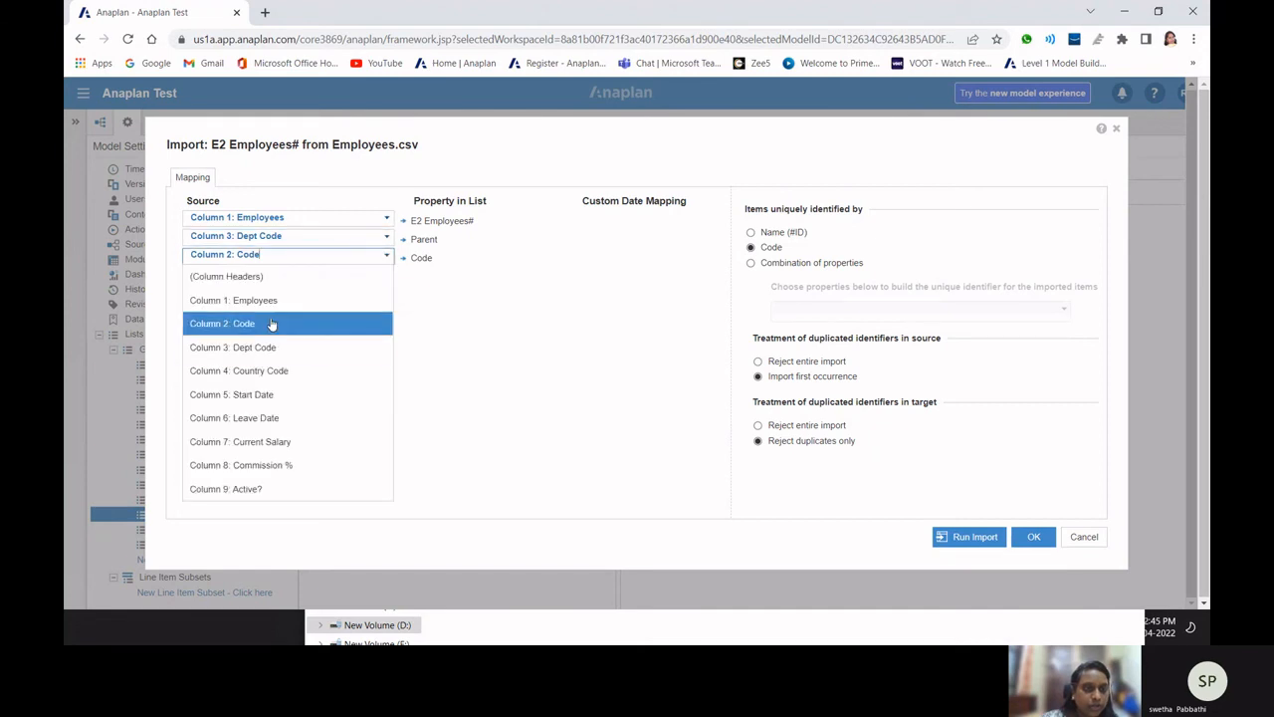
{"action": "left_click", "coordinate": [271, 324]}
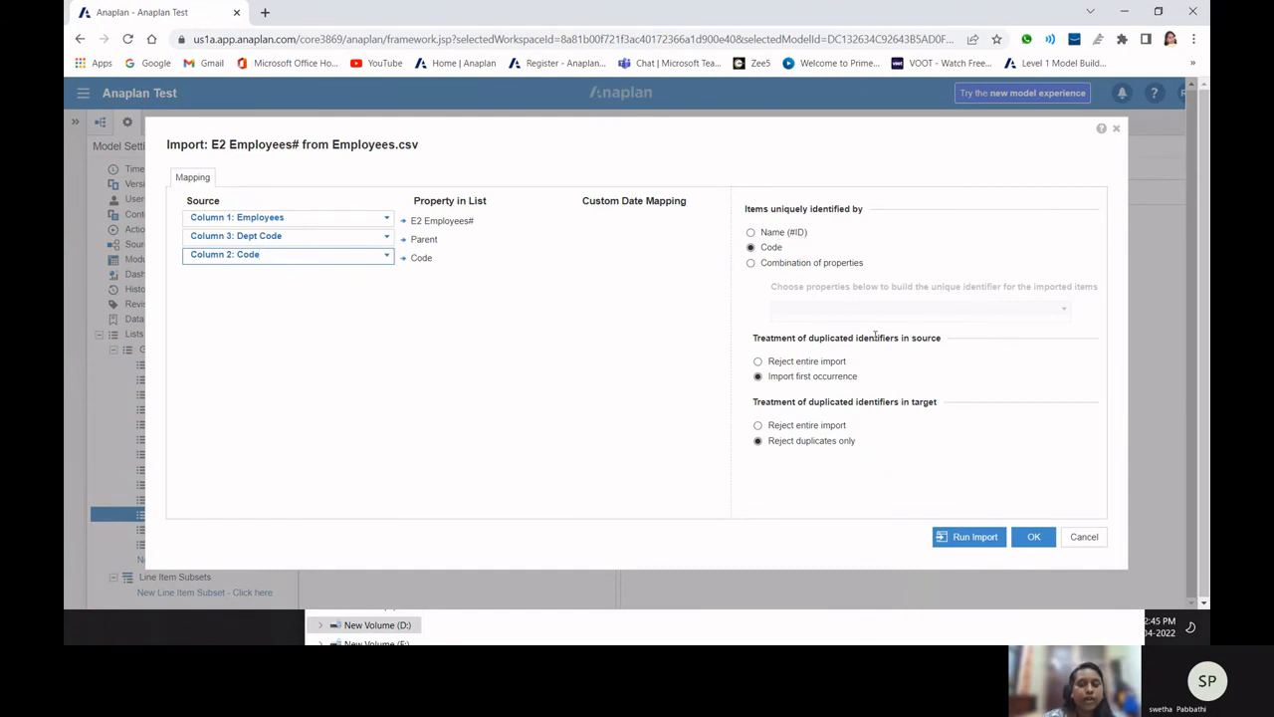
{"action": "left_click", "coordinate": [980, 539]}
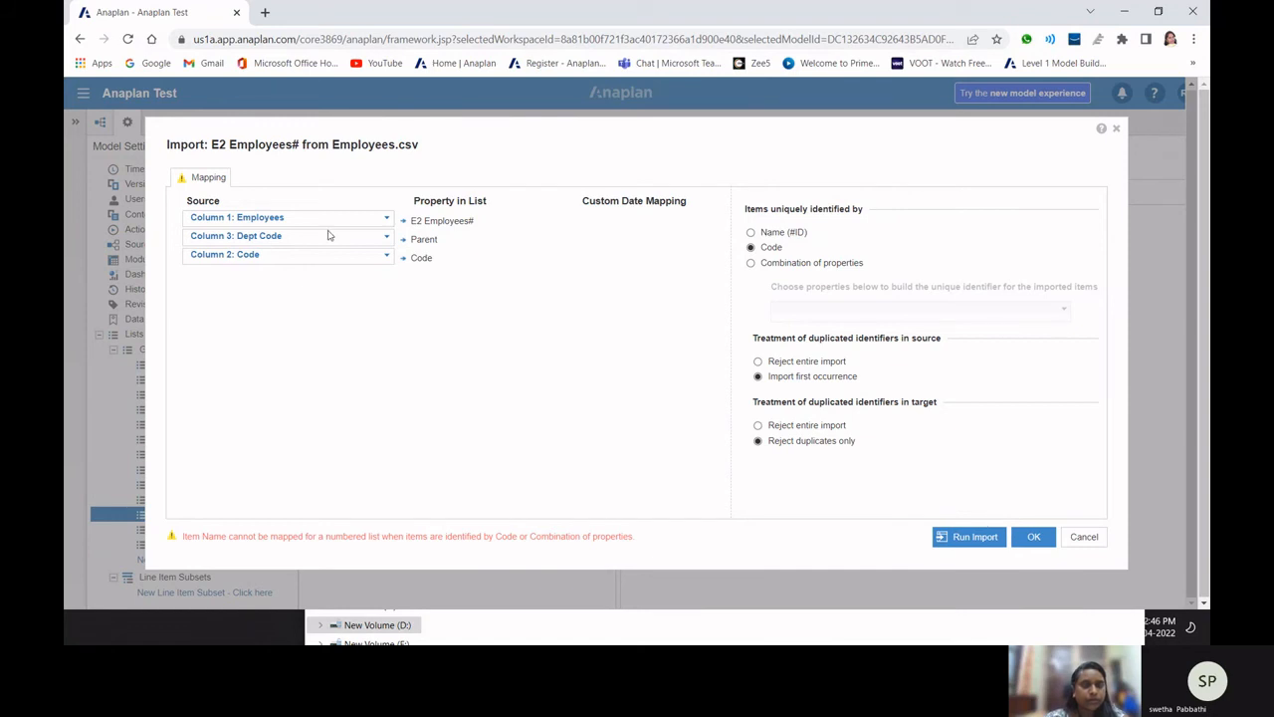
- Clear the source column mapped to E2 Employees#, run the Employees import and close the import summary
{"action": "left_click_drag", "start_coordinate": [322, 221], "coordinate": [155, 219]}
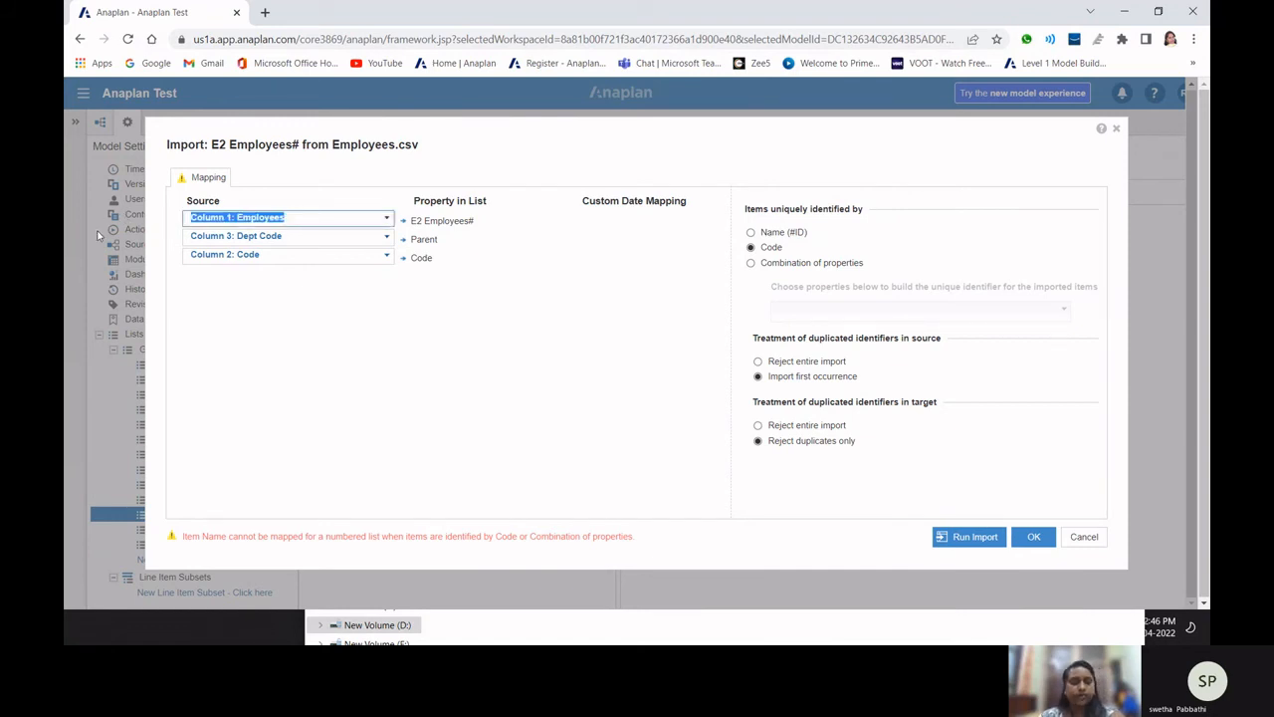
{"action": "key", "text": "BackSpace"}
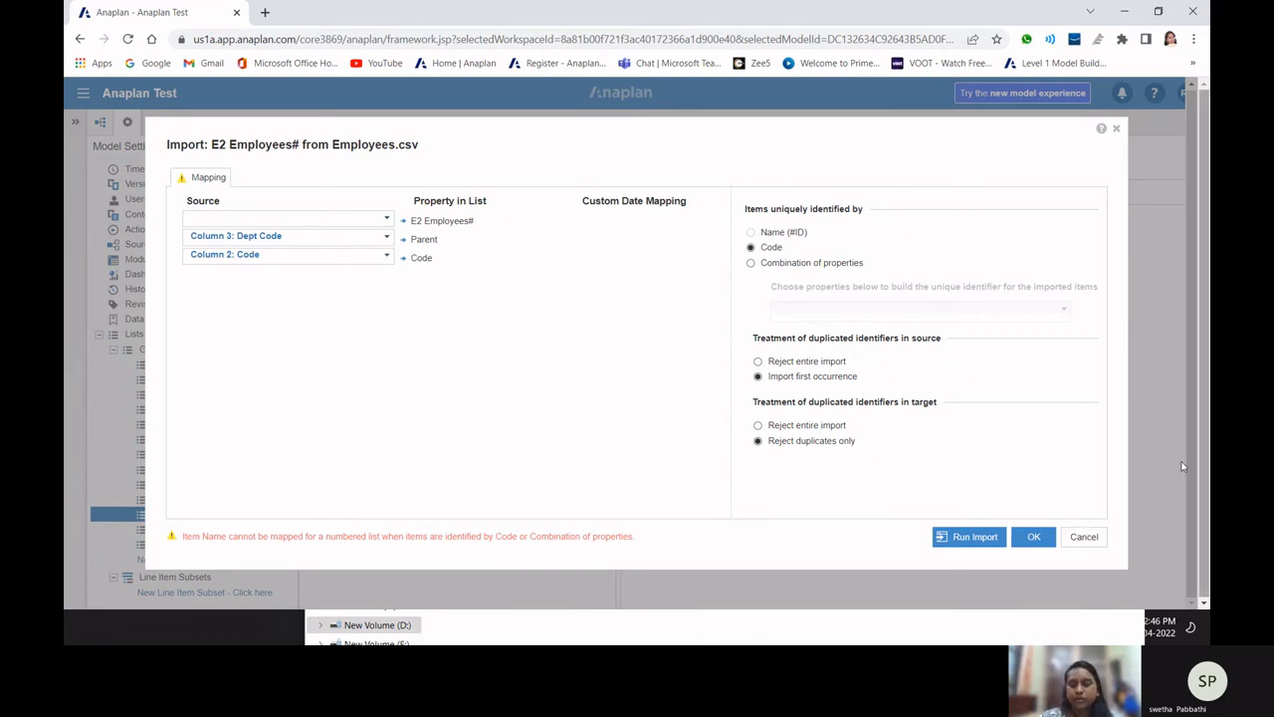
{"action": "left_click", "coordinate": [975, 536]}
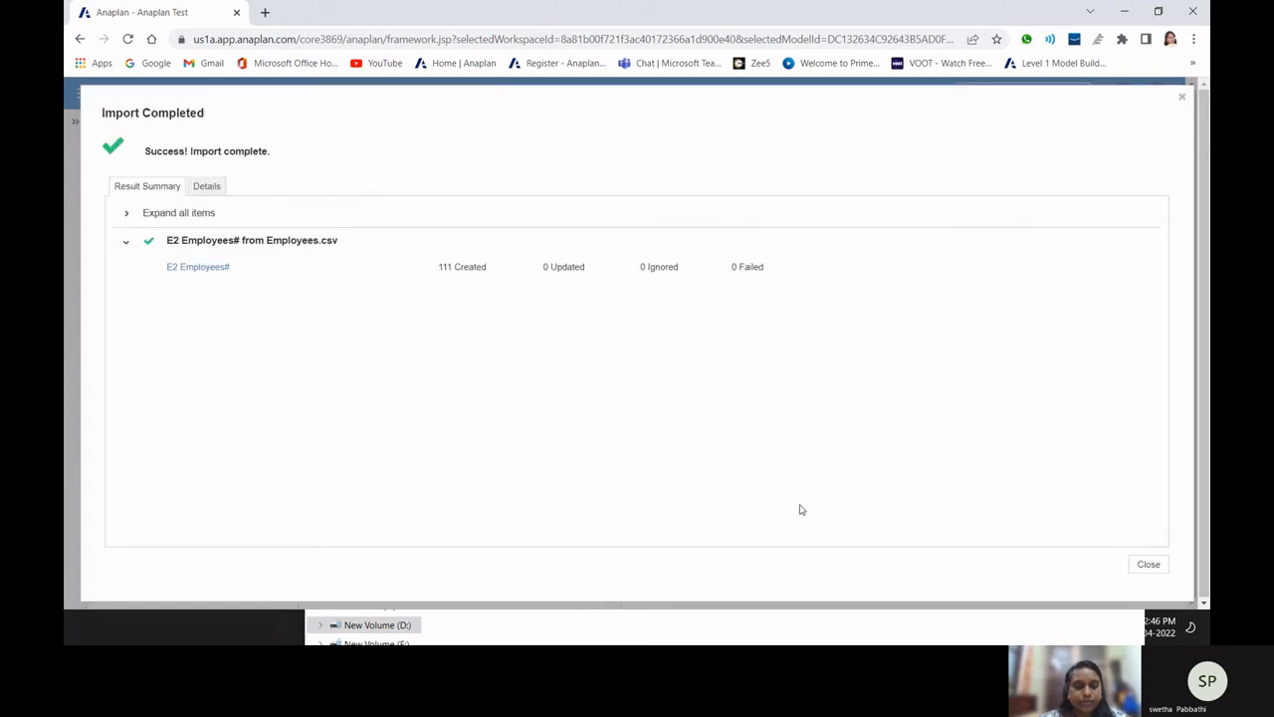
{"action": "left_click", "coordinate": [1150, 565]}
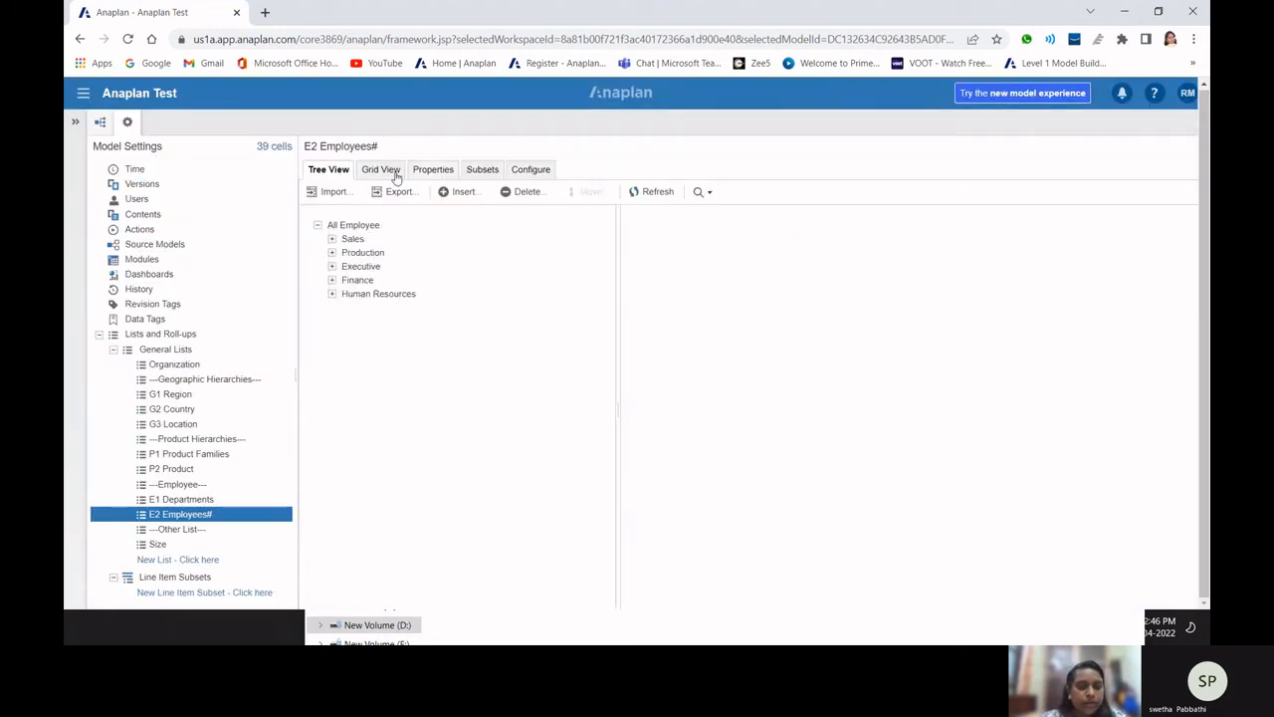
- Examine the imported employees under Sales and in the grid view, and open the E2 Employees# list's properties
{"action": "left_click", "coordinate": [332, 239]}
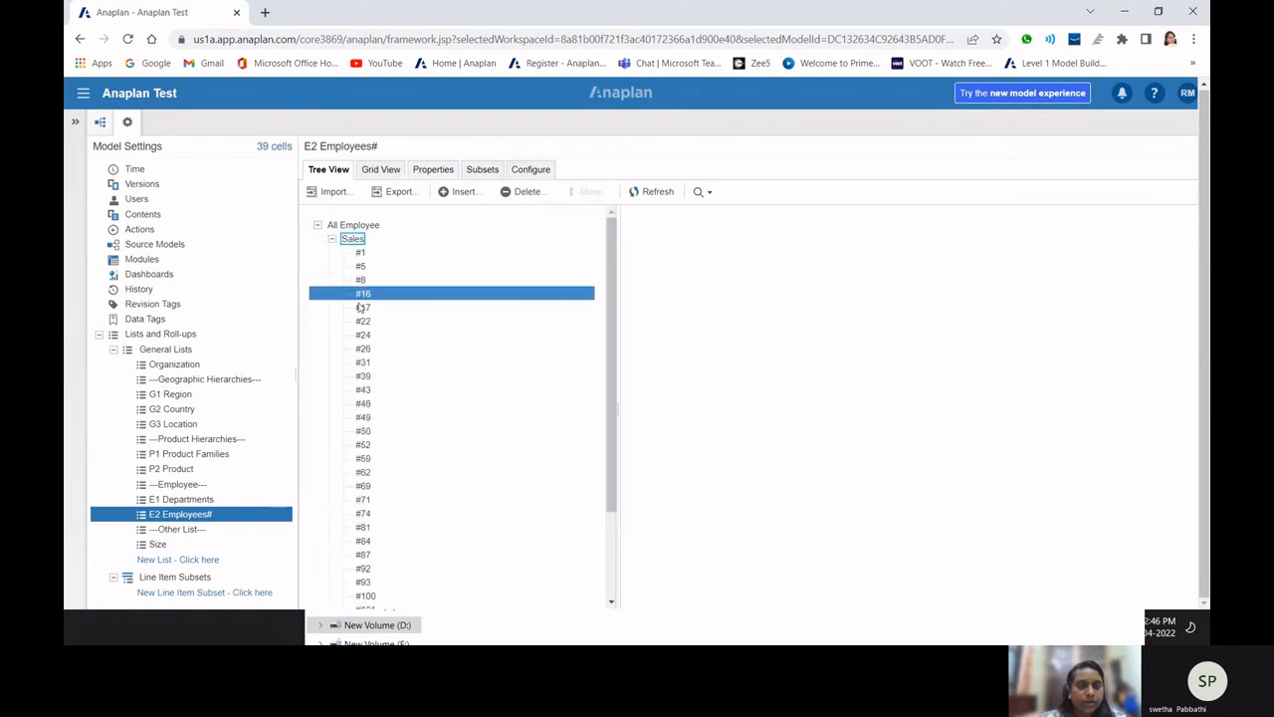
{"action": "left_click", "coordinate": [378, 173]}
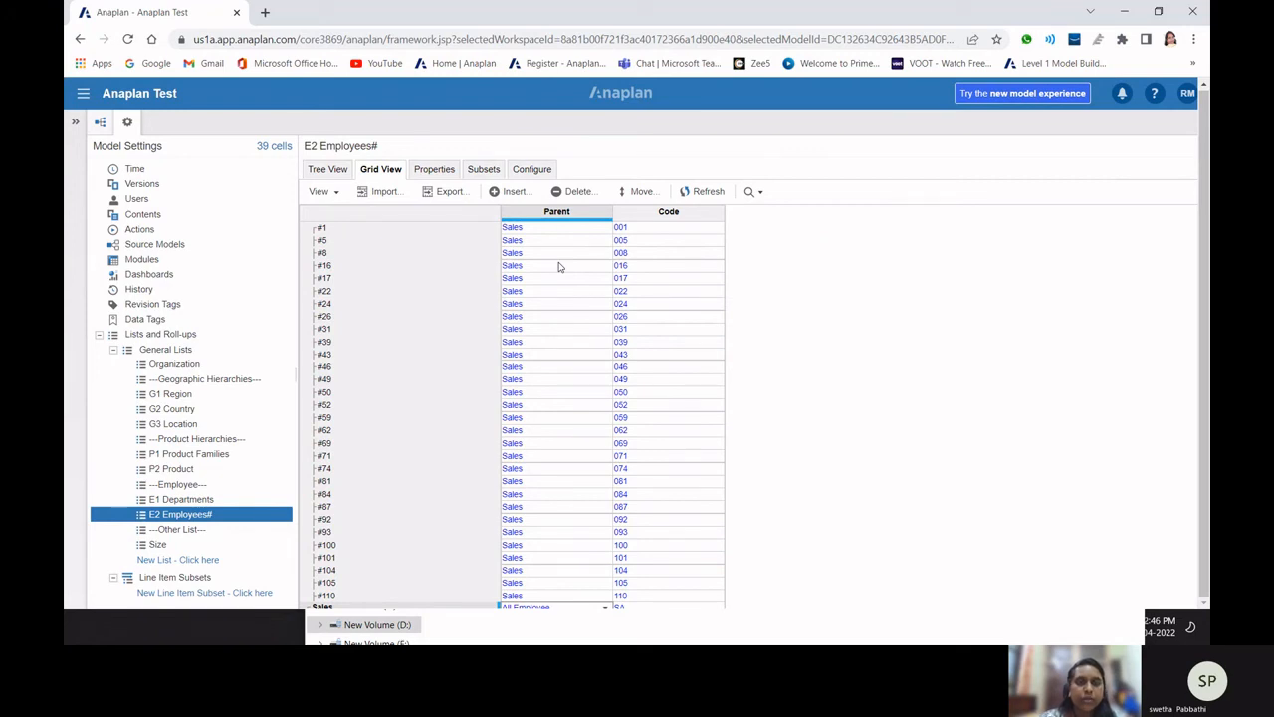
{"action": "left_click", "coordinate": [434, 169]}
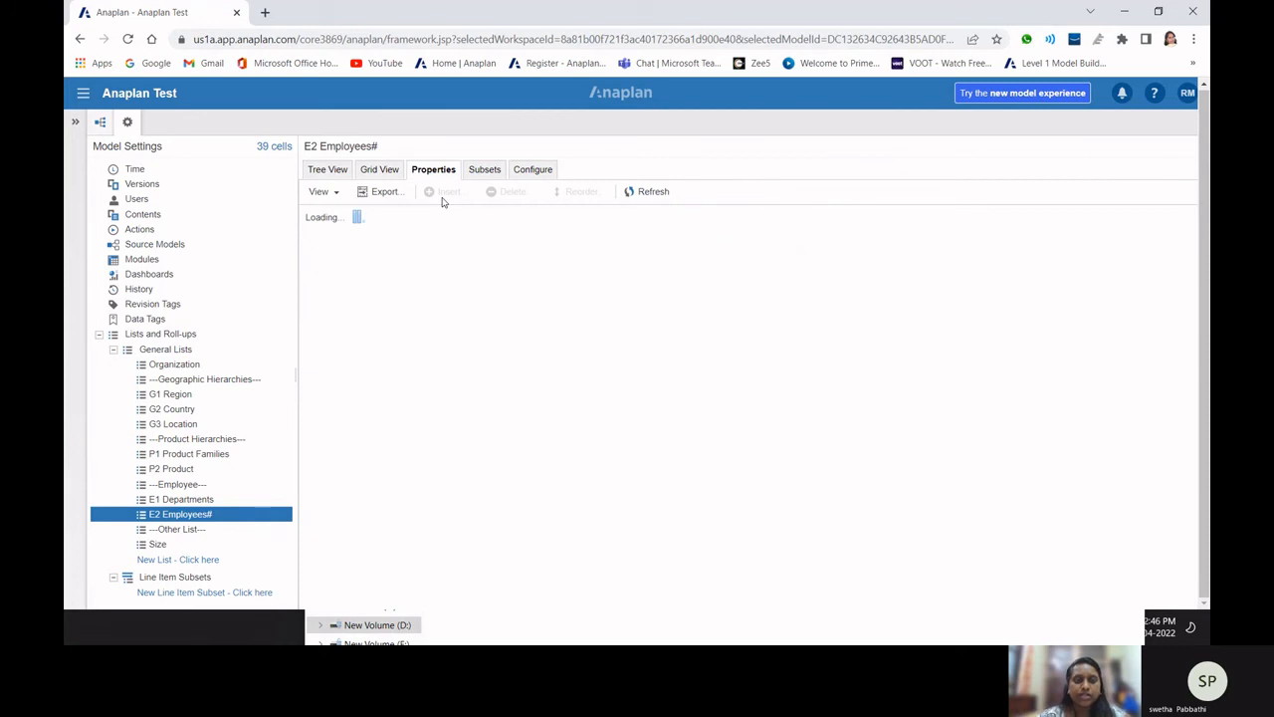
{"action": "left_click", "coordinate": [444, 194]}
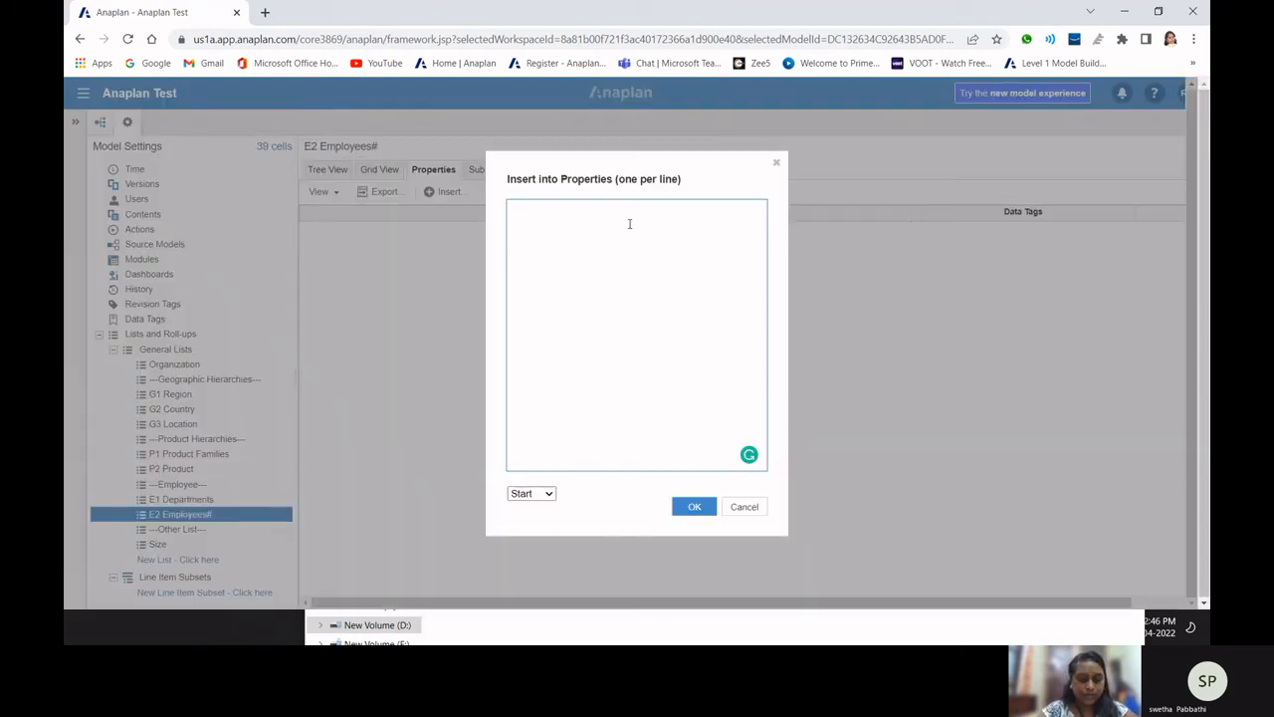
{"action": "type", "text": "Na"}
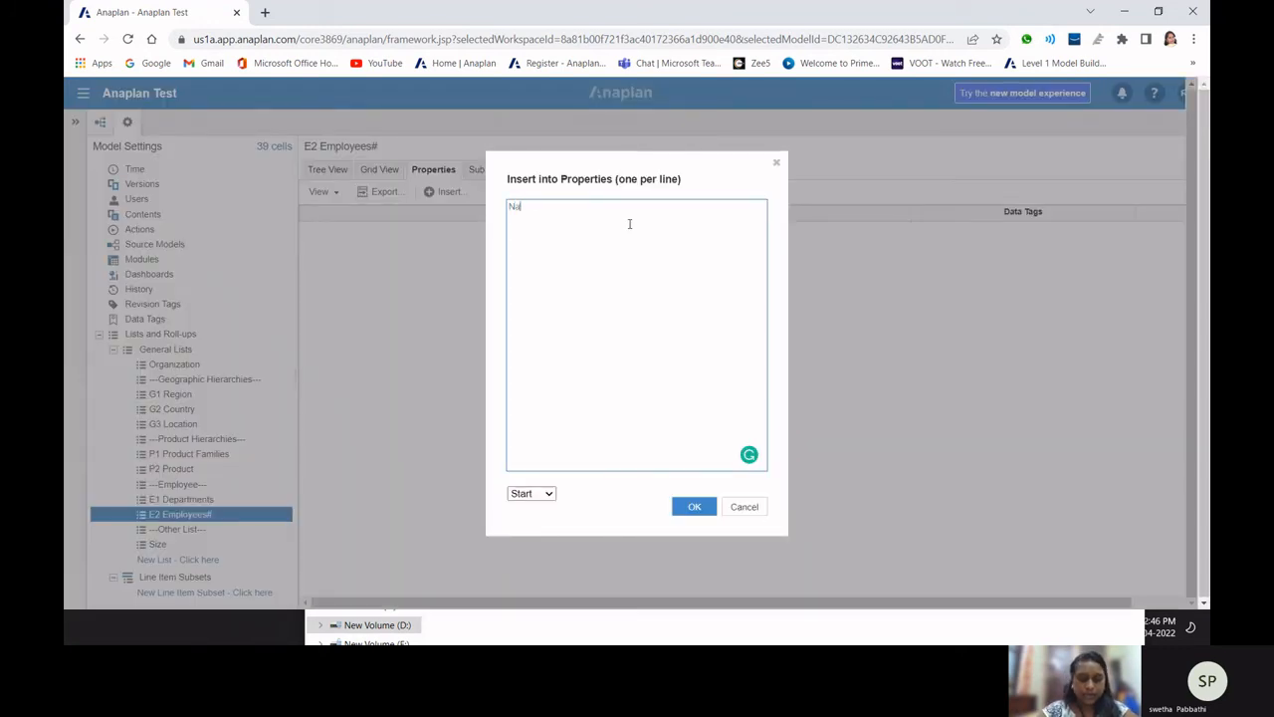
{"action": "type", "text": "me"}
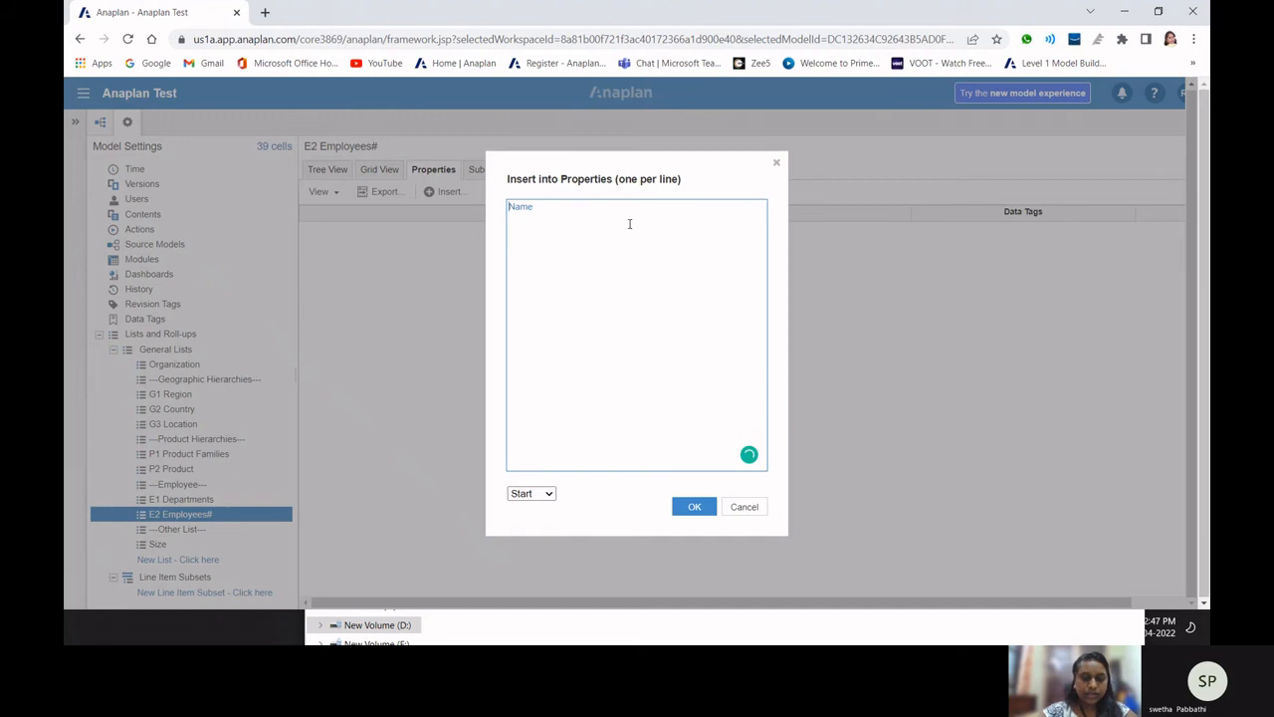
{"action": "key", "text": "Home"}
{"action": "type", "text": "Emp"}
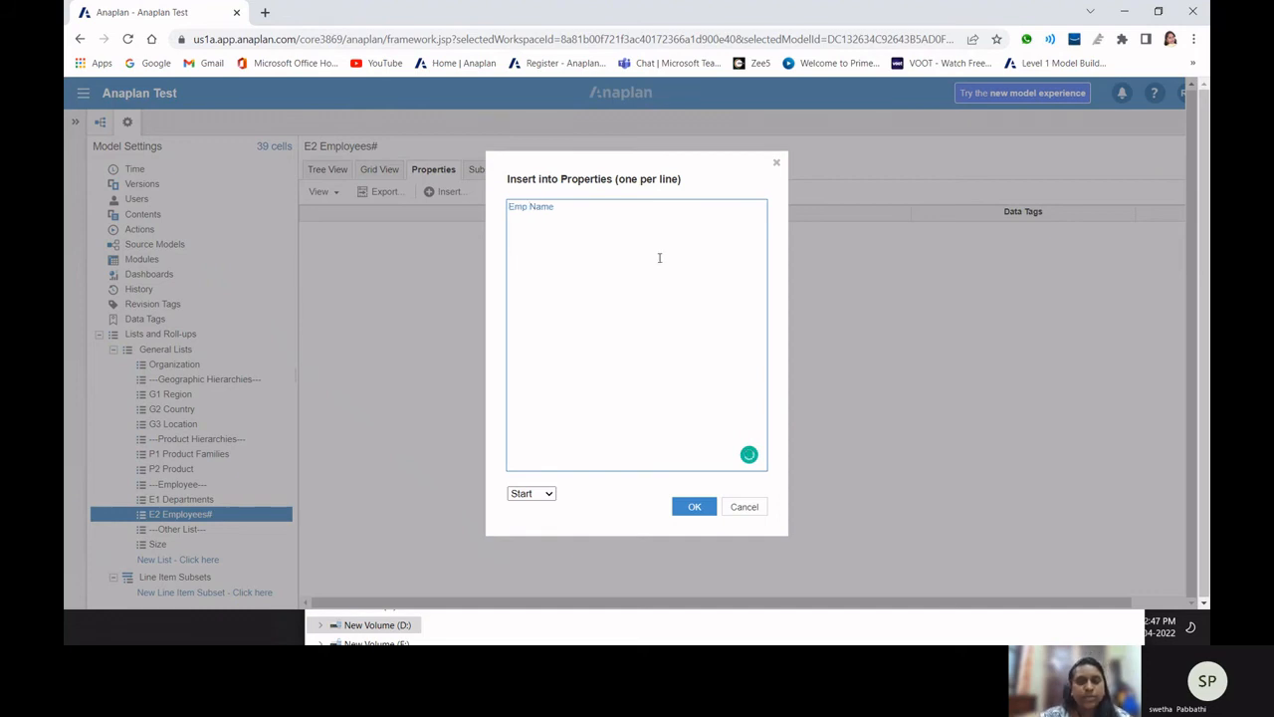
{"action": "left_click", "coordinate": [756, 504]}
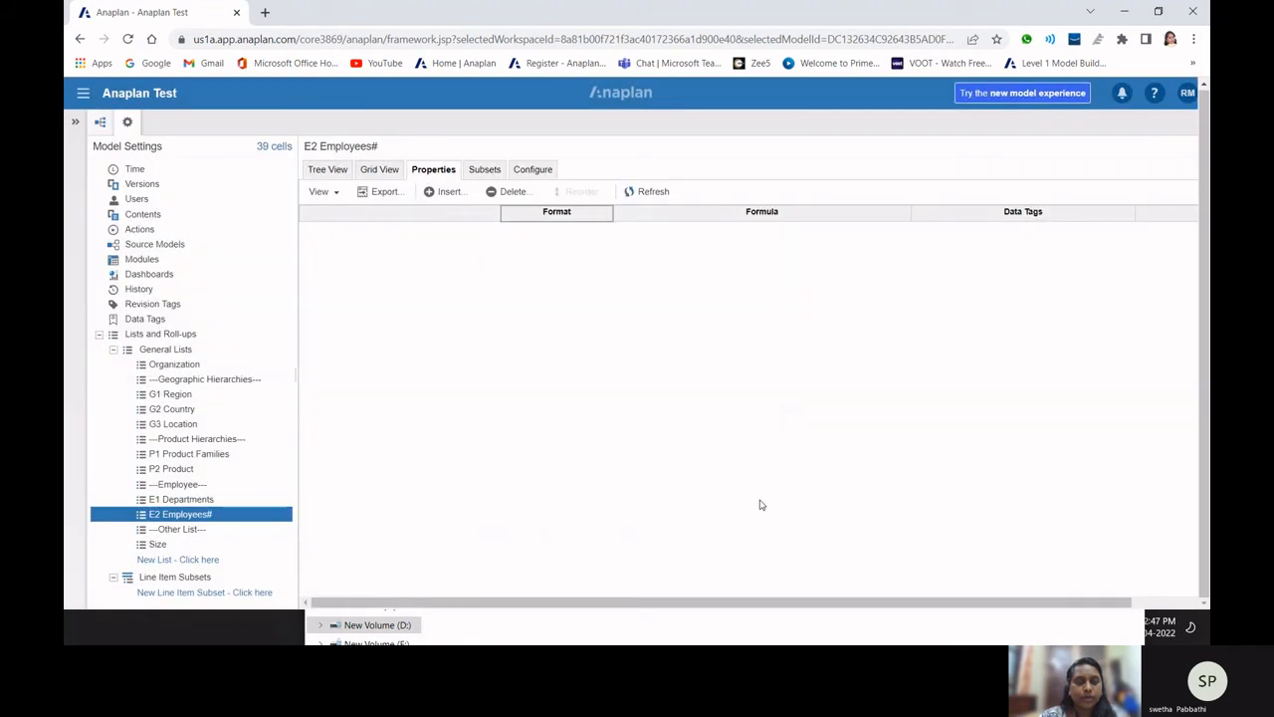
- Insert a property named Emp Name into the E2 Employees# list and set its format to General text
{"action": "left_click", "coordinate": [444, 191]}
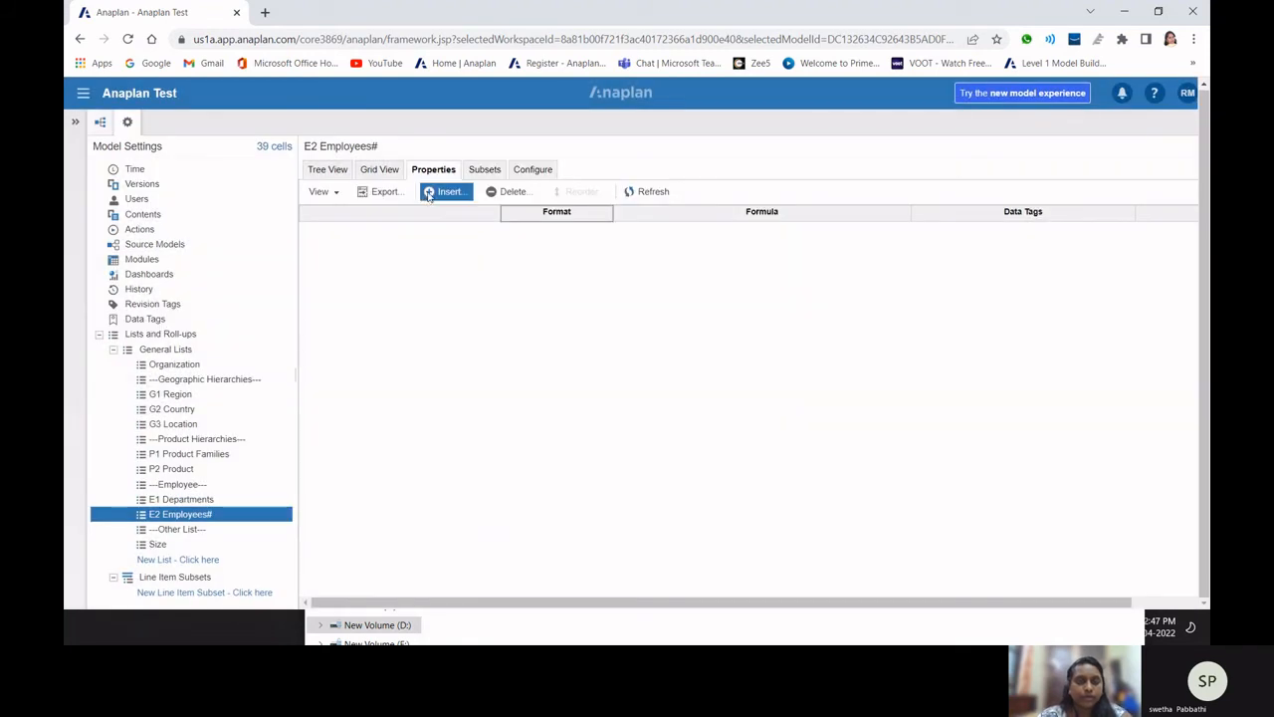
{"action": "type", "text": "Em"}
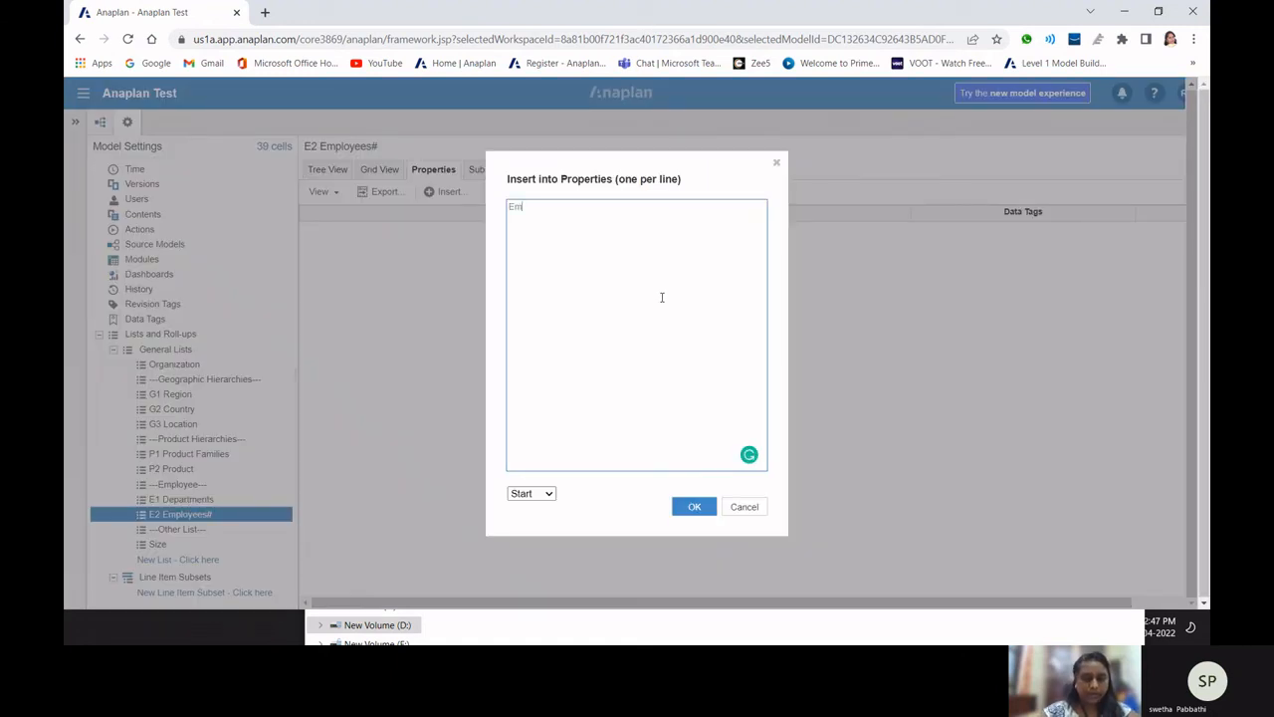
{"action": "type", "text": "p Name"}
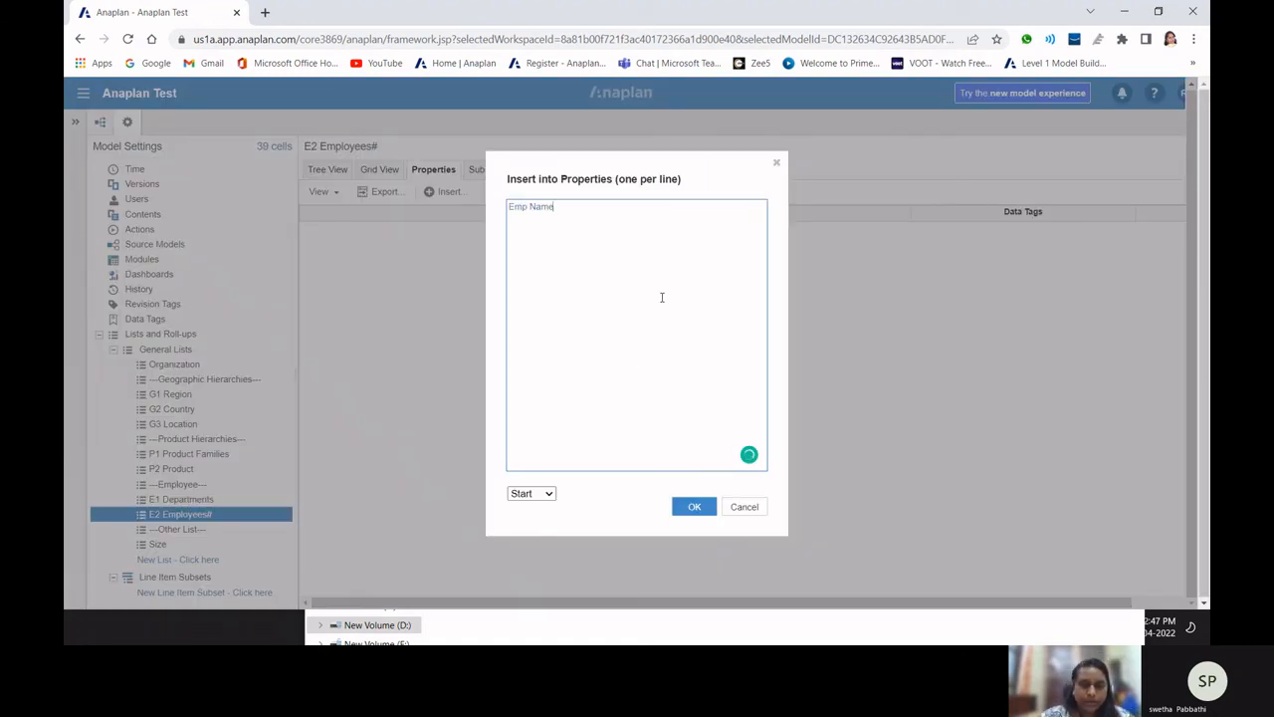
{"action": "left_click", "coordinate": [690, 505]}
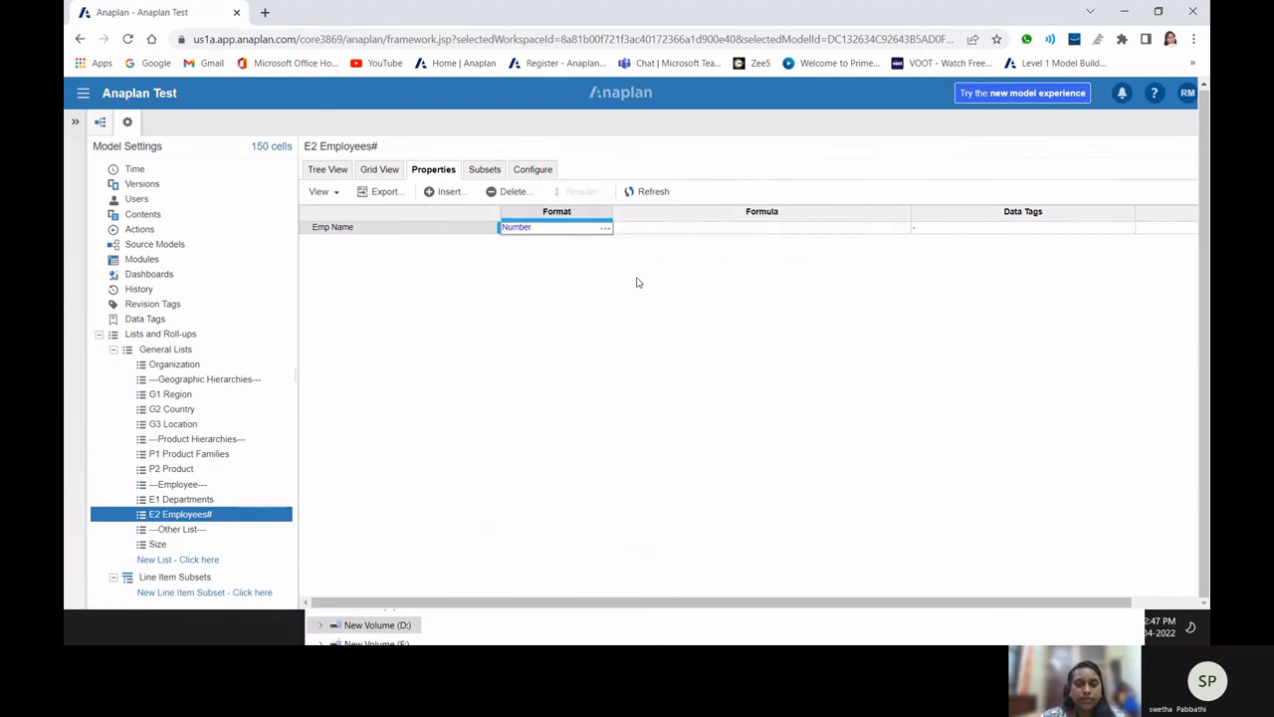
{"action": "left_click", "coordinate": [605, 228]}
{"action": "left_click", "coordinate": [587, 181]}
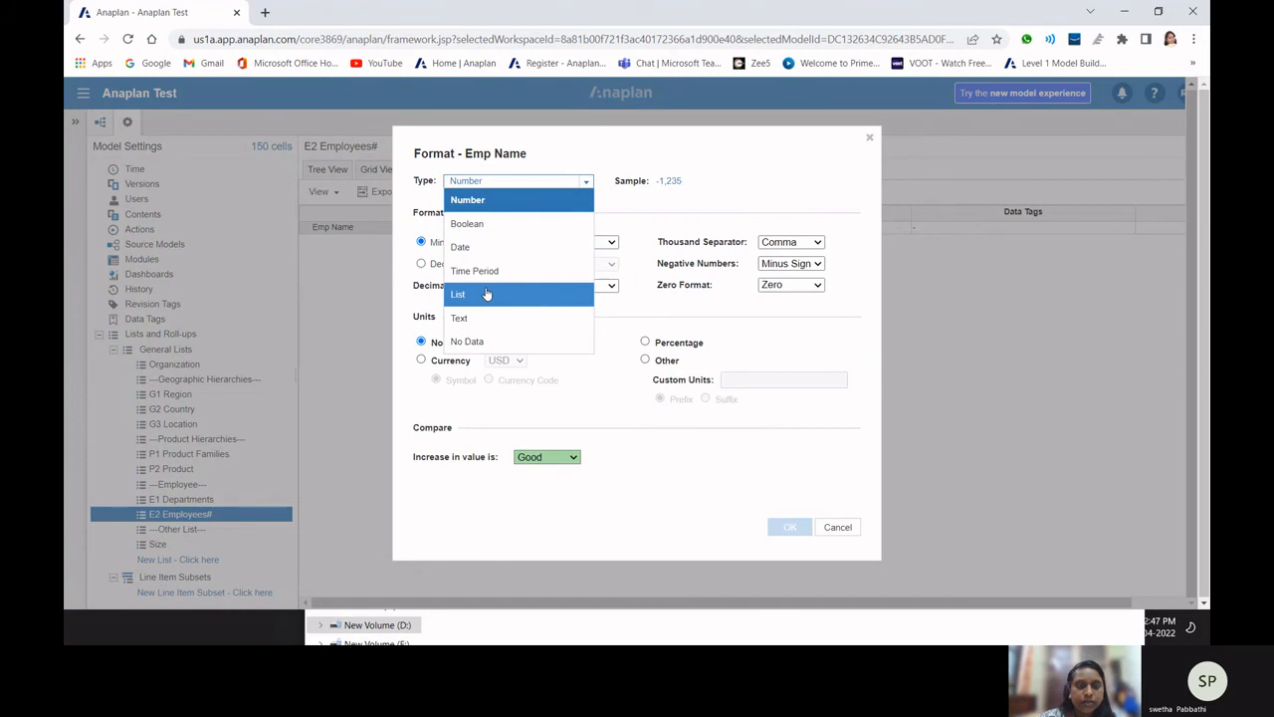
{"action": "left_click", "coordinate": [471, 318]}
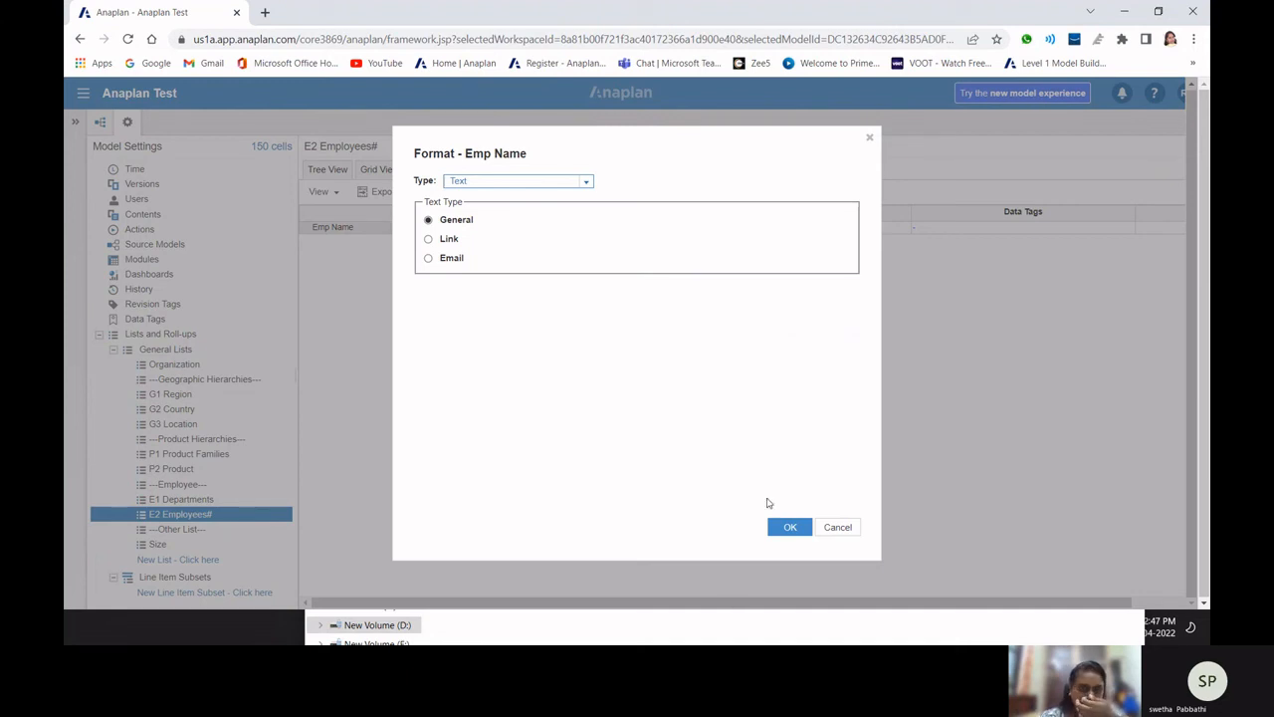
{"action": "left_click", "coordinate": [782, 527]}
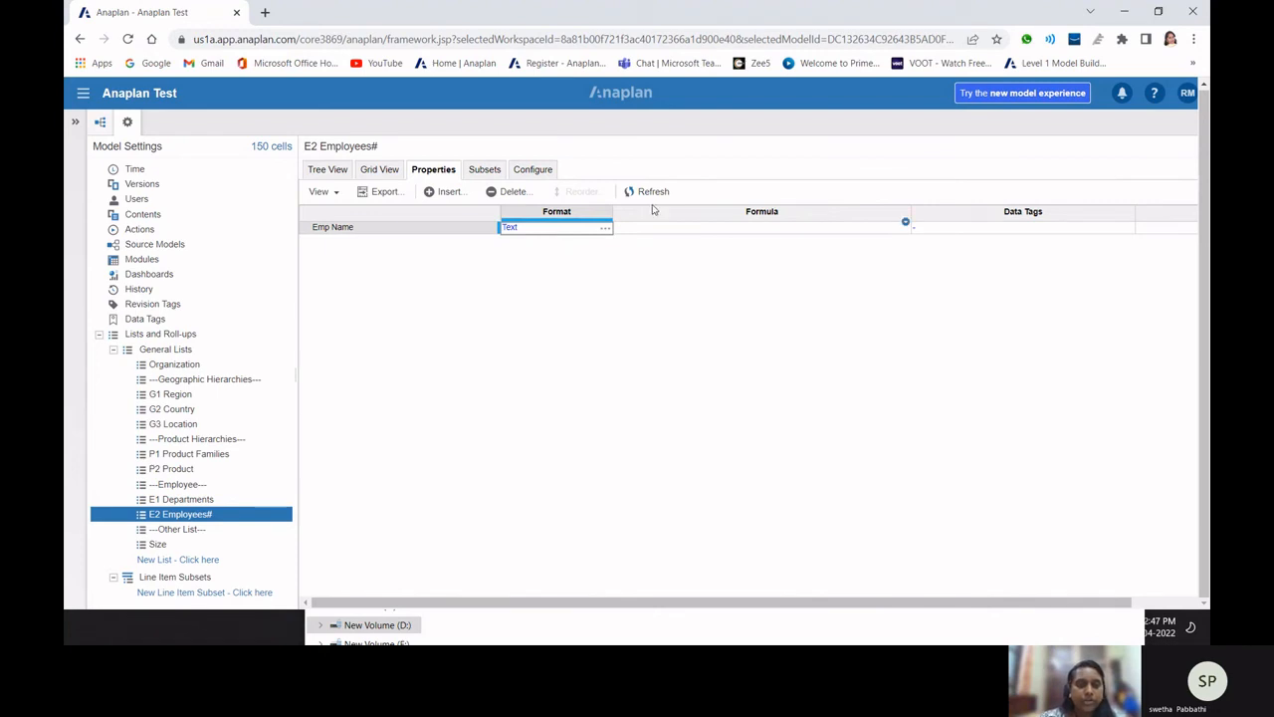
- Check the Emp Name column in the list's grid view and set E2 Employees#'s Display Name Property to Emp Name in General Lists
{"action": "left_click", "coordinate": [379, 169]}
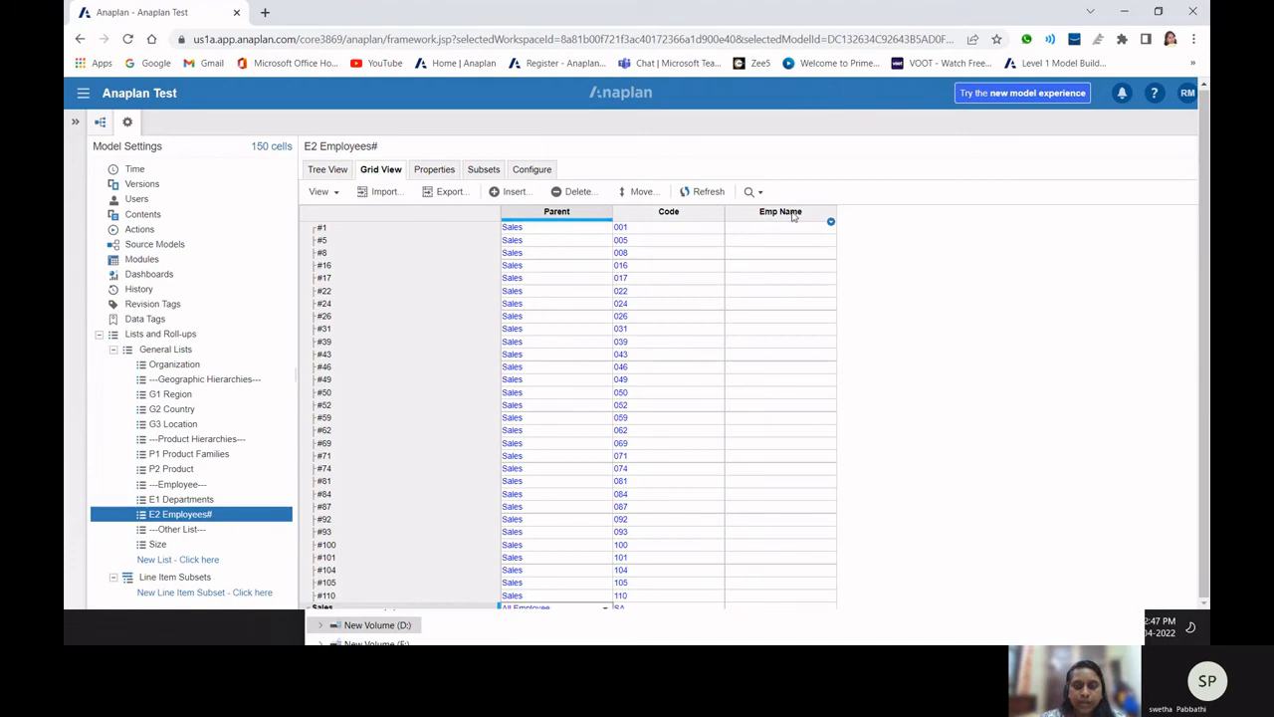
{"action": "scroll", "coordinate": [811, 344], "scroll_direction": "down", "scroll_amount": 2}
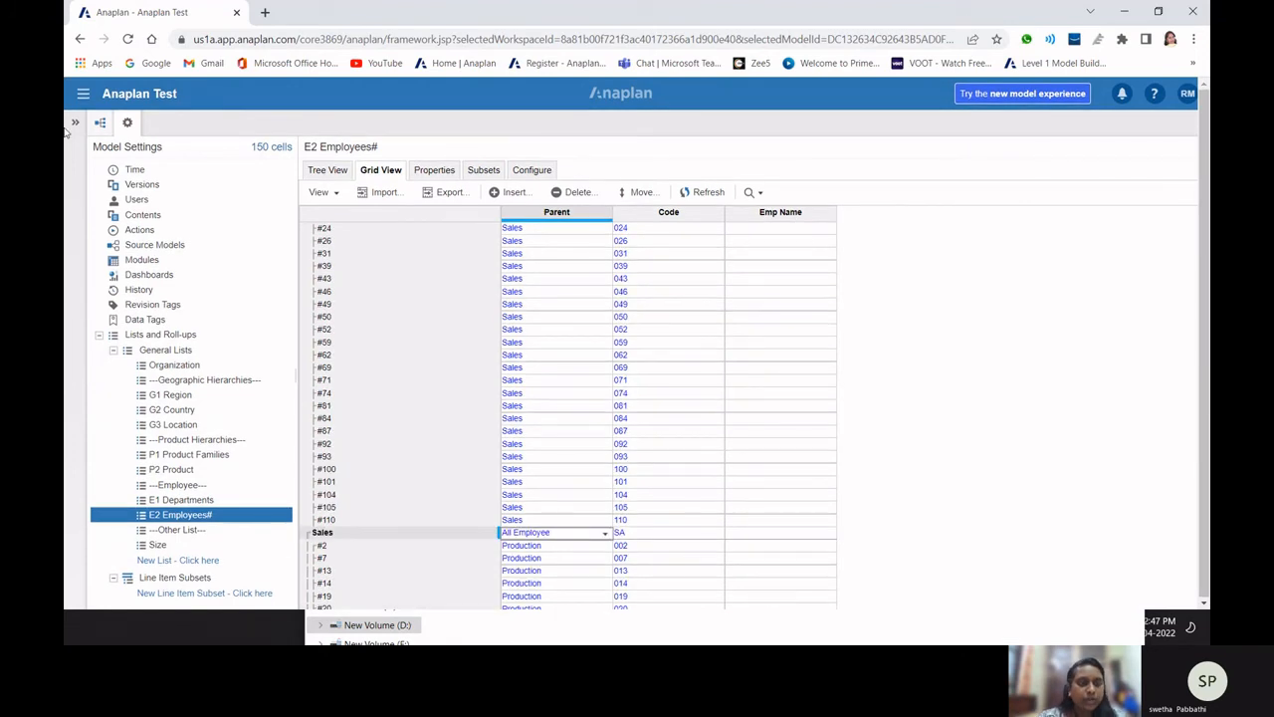
{"action": "left_click", "coordinate": [195, 350]}
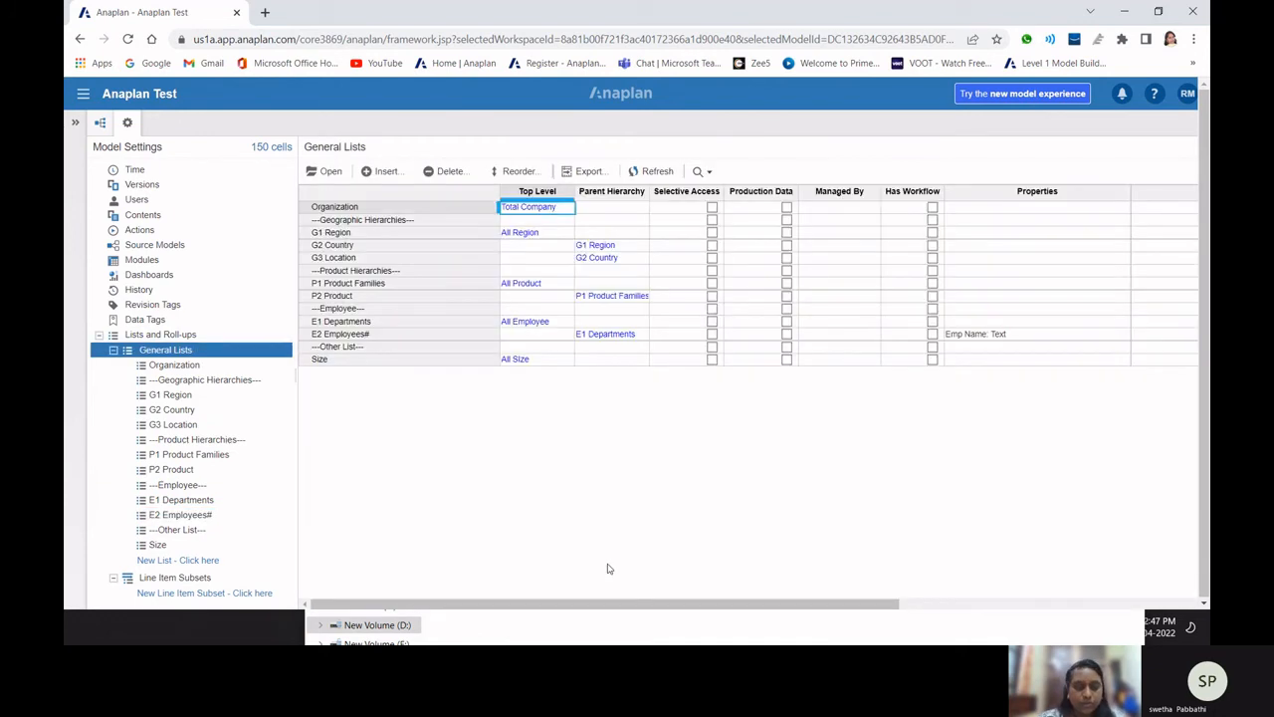
{"action": "left_click_drag", "start_coordinate": [473, 607], "coordinate": [599, 600]}
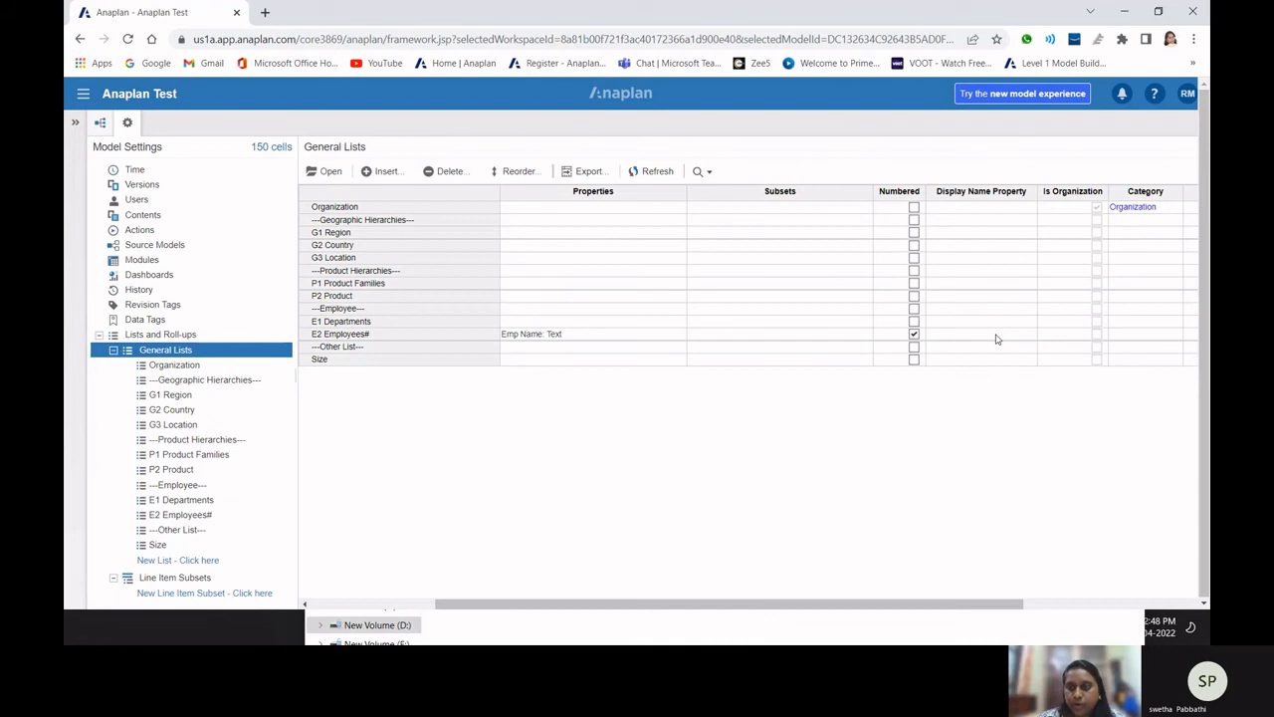
{"action": "left_click", "coordinate": [996, 339]}
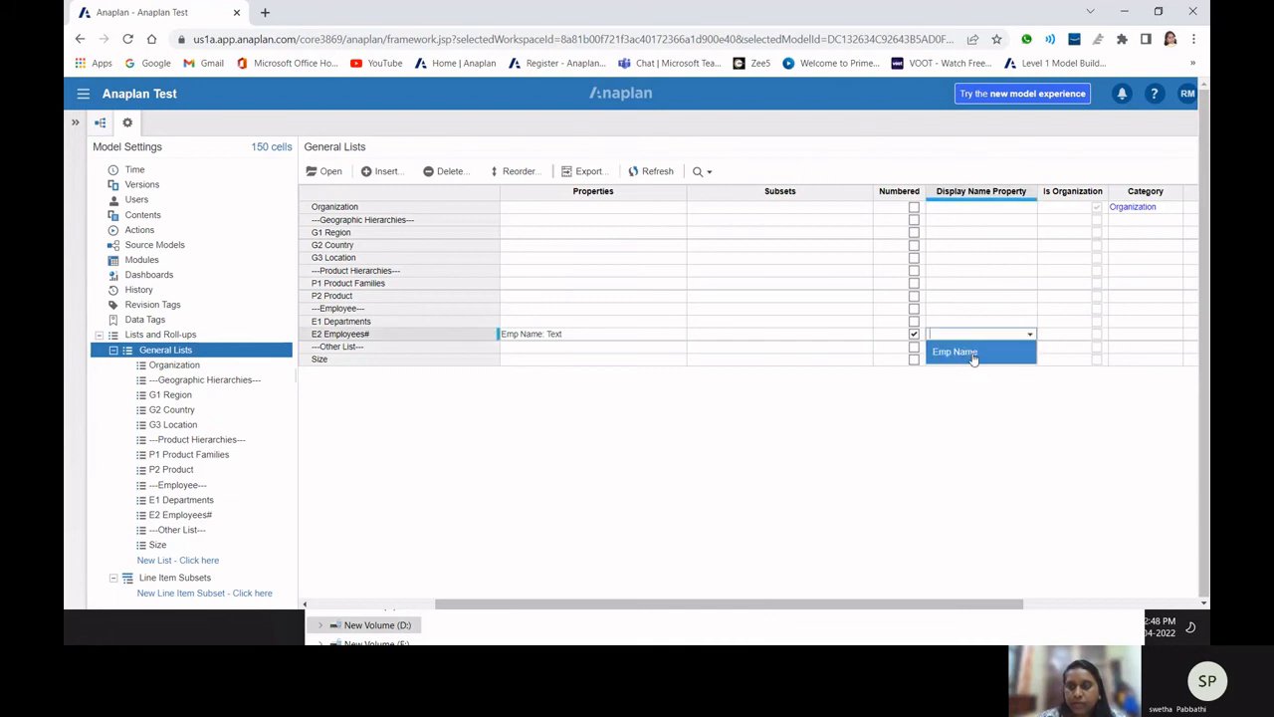
{"action": "left_click", "coordinate": [967, 348]}
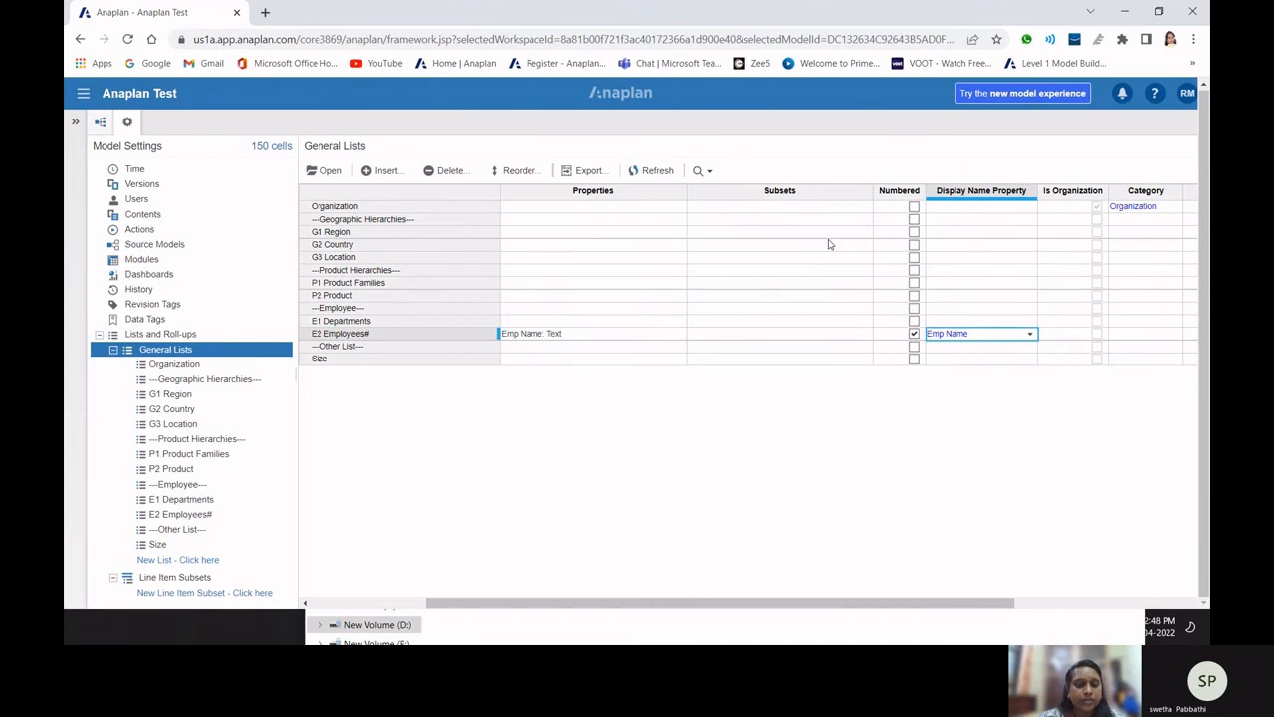
- Open the E2 Employees# list in grid view and start an import from the existing Employees.csv source
{"action": "double_click", "coordinate": [355, 337]}
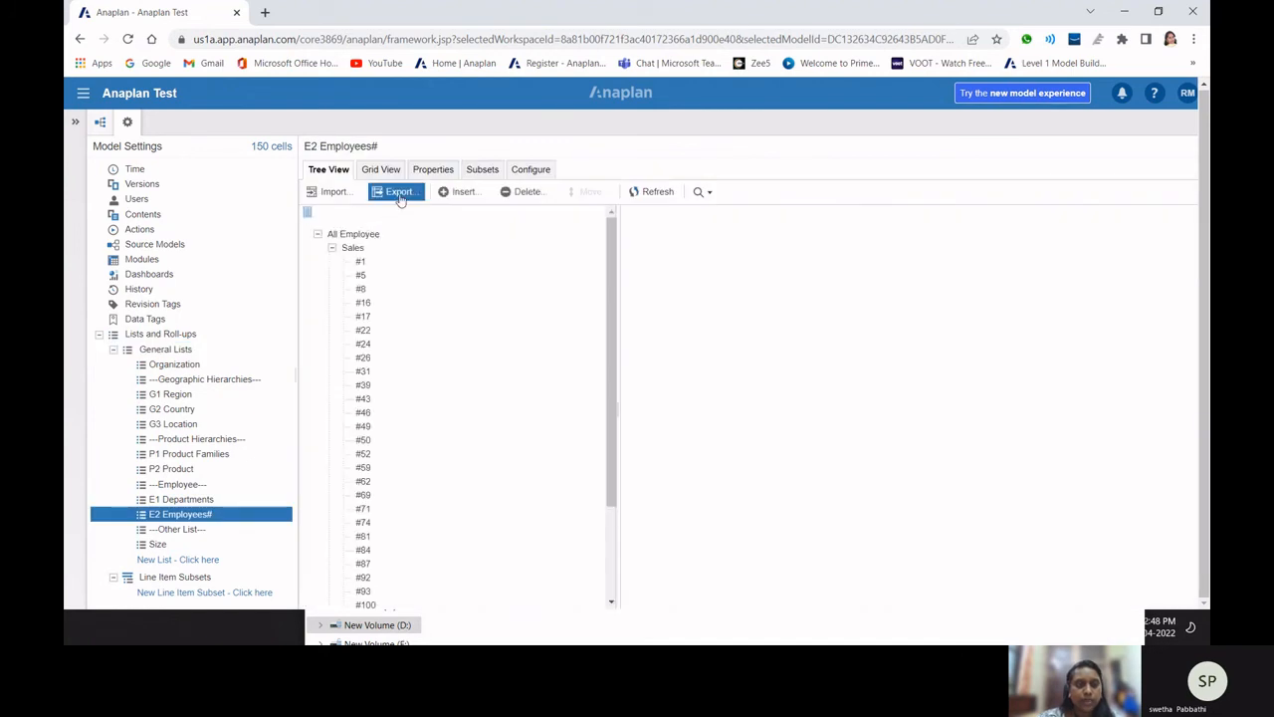
{"action": "left_click", "coordinate": [380, 169]}
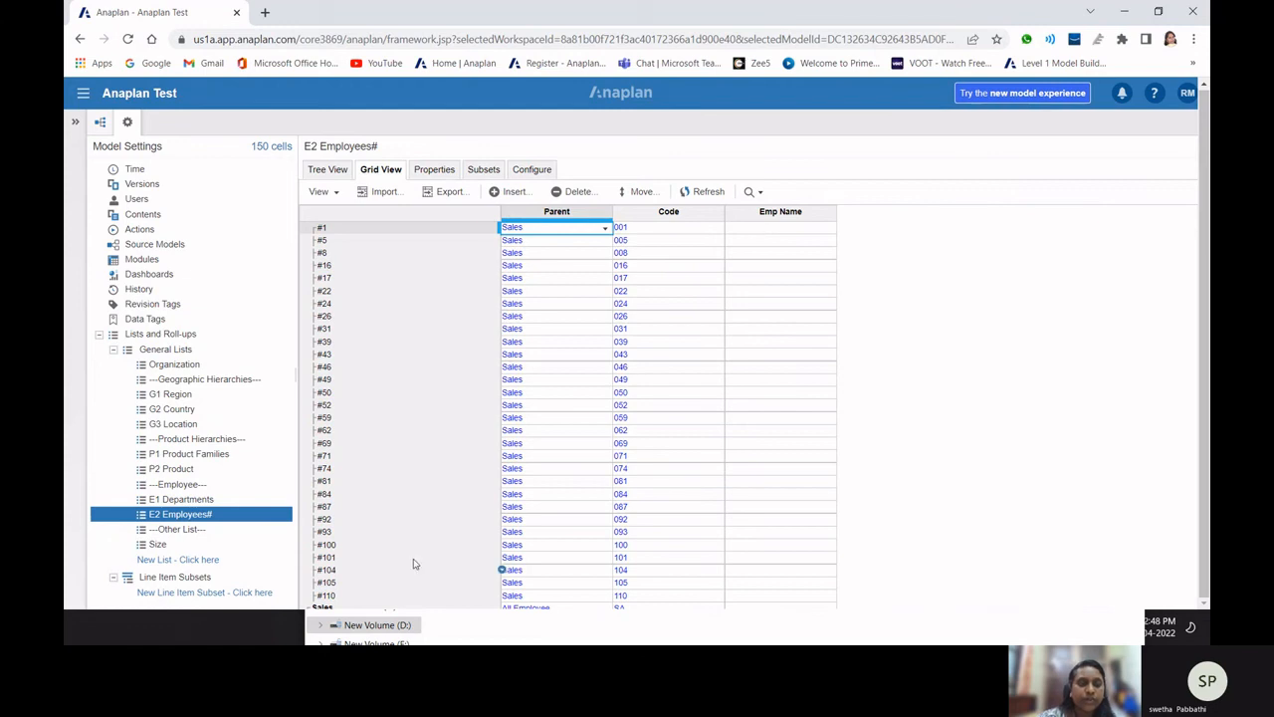
{"action": "left_click", "coordinate": [379, 191]}
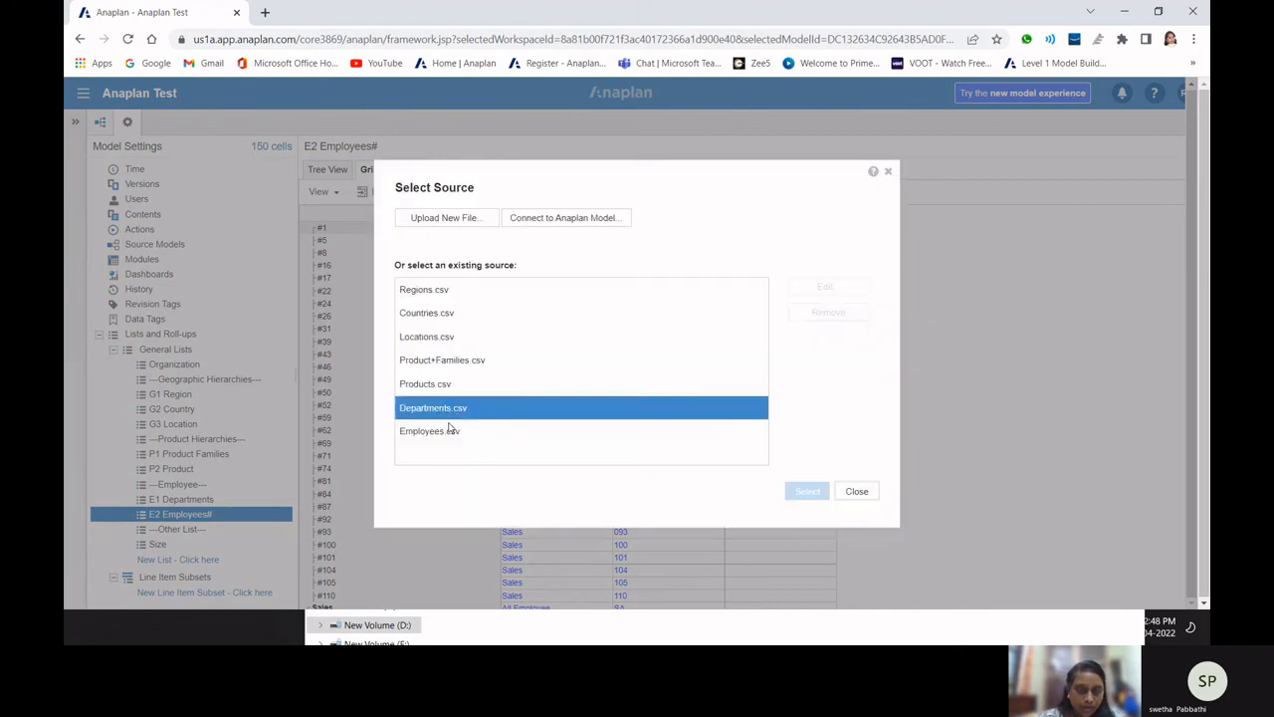
{"action": "left_click", "coordinate": [446, 431]}
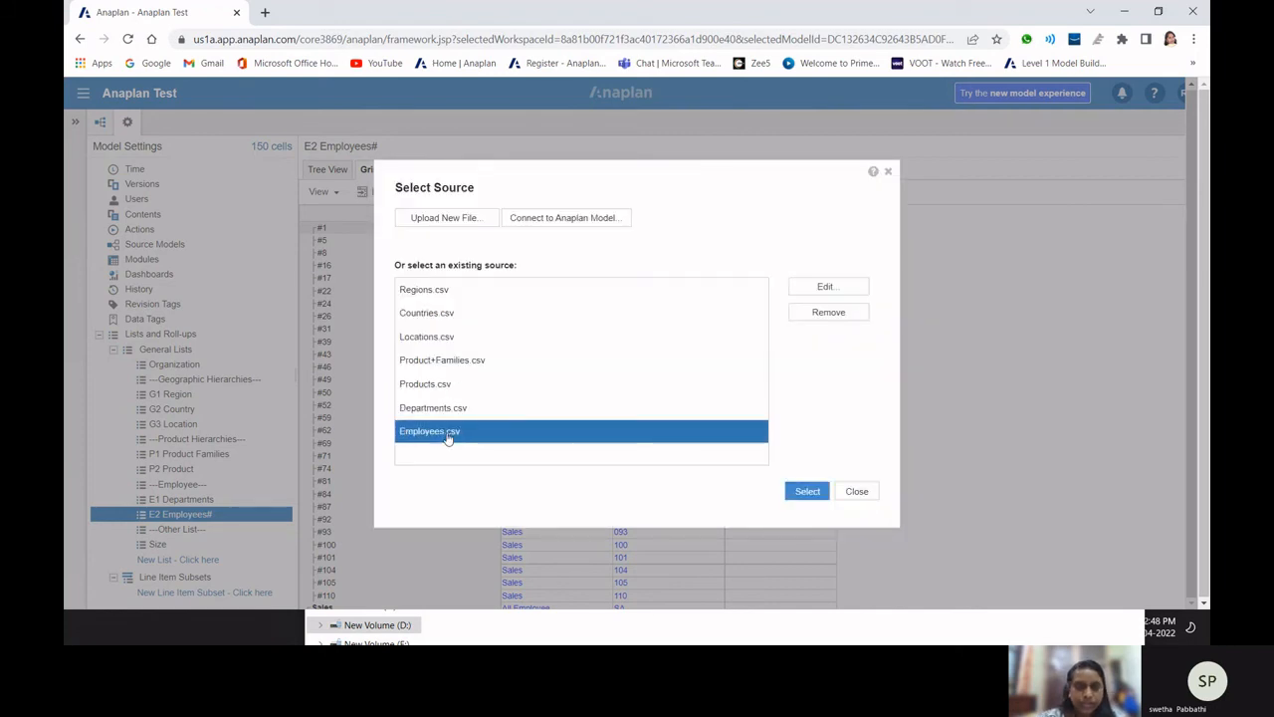
{"action": "left_click", "coordinate": [800, 494]}
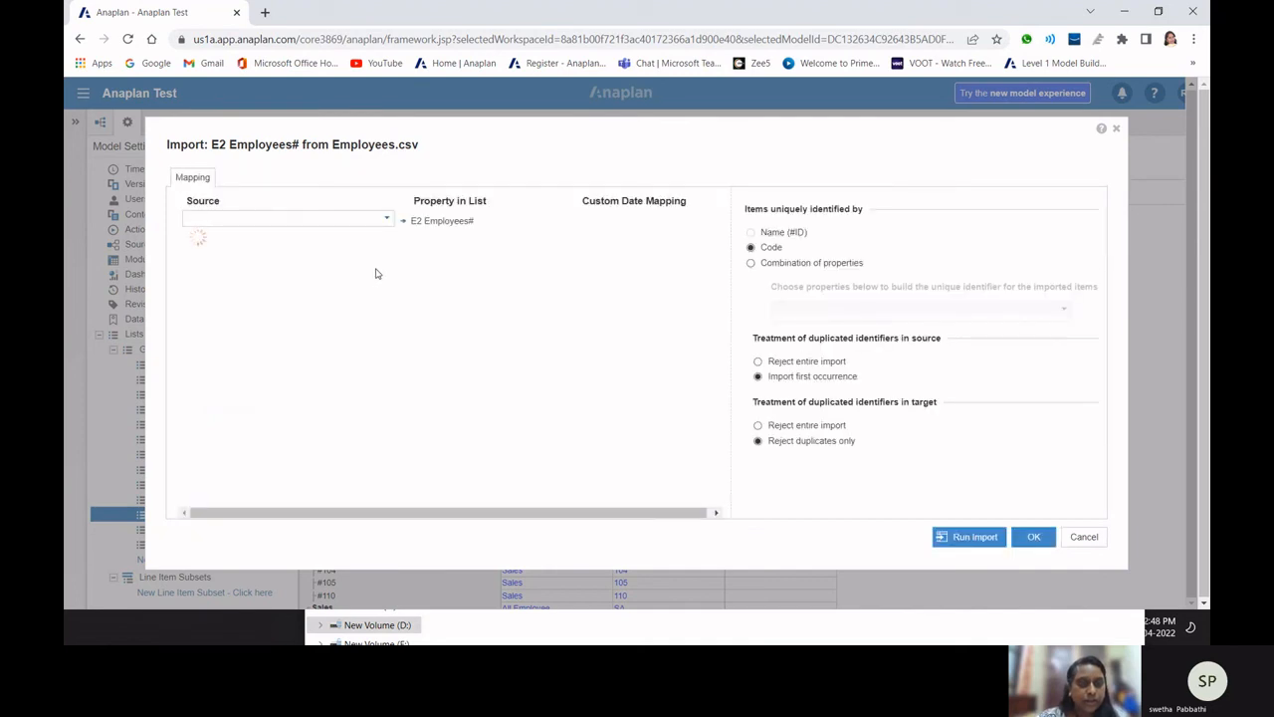
- Map the Employees column to Emp Name, run the import, close the summary and refresh the grid
{"action": "left_click", "coordinate": [386, 276]}
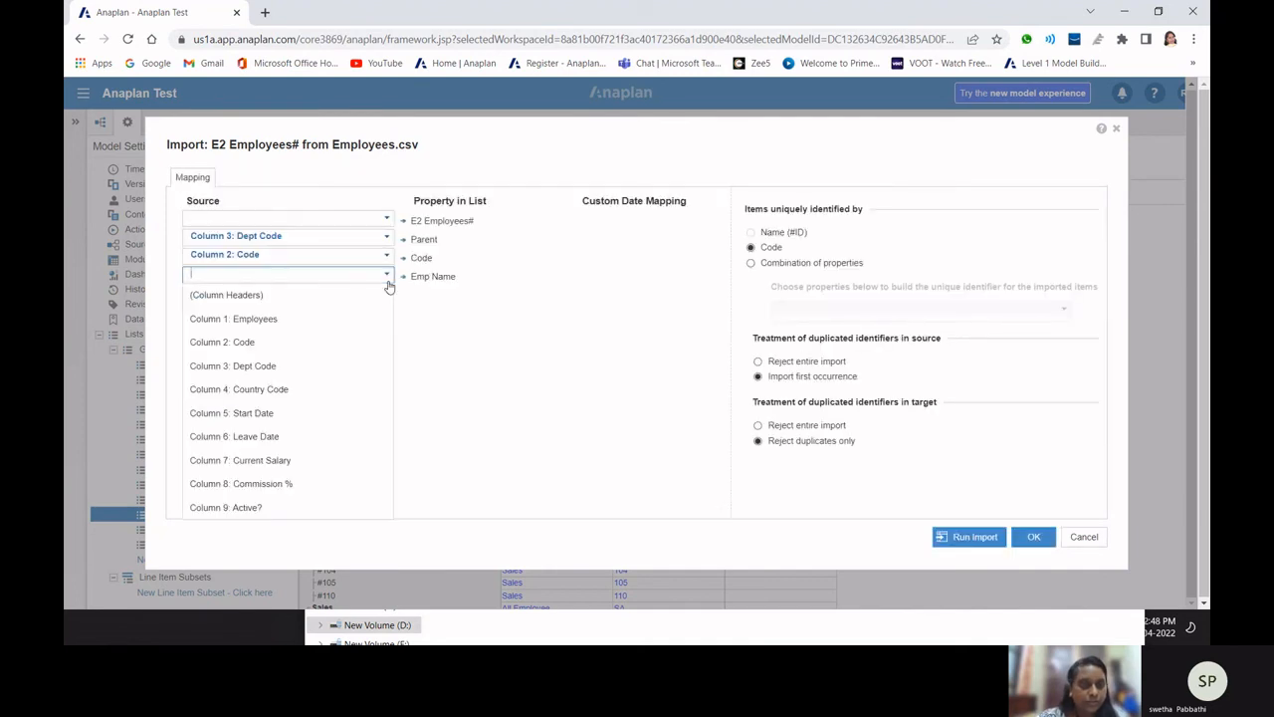
{"action": "left_click", "coordinate": [235, 318]}
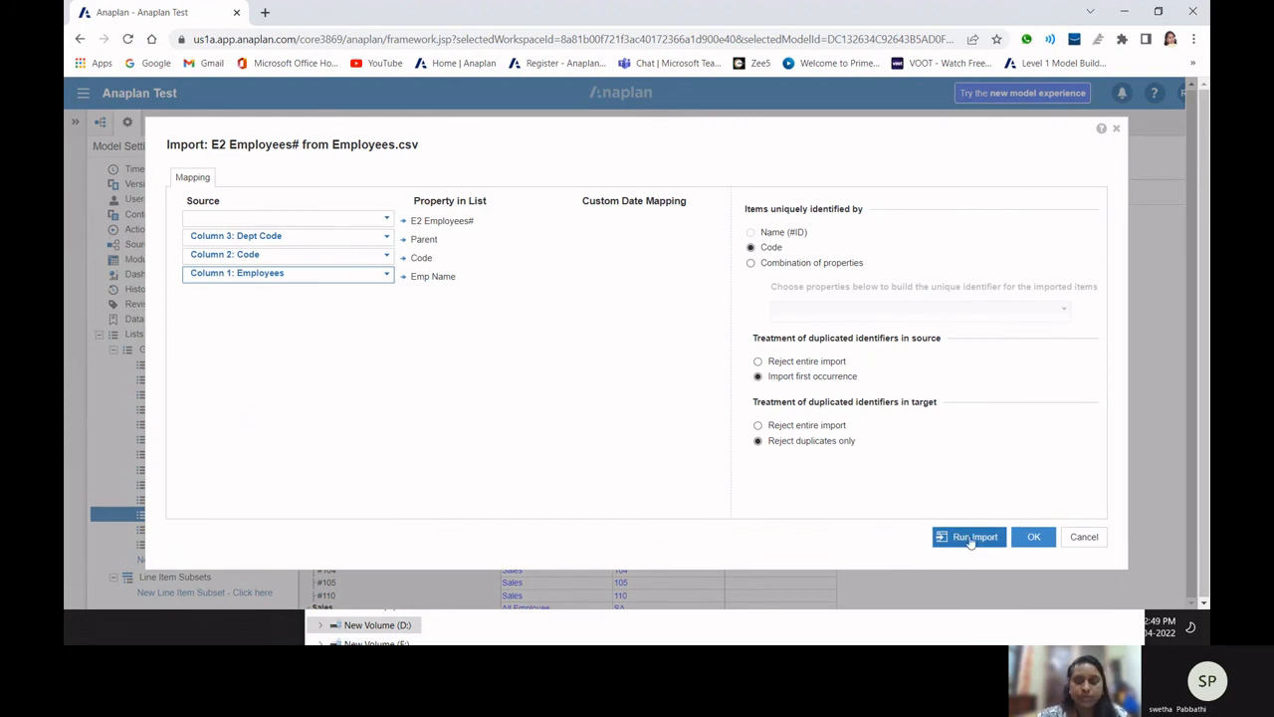
{"action": "left_click", "coordinate": [971, 538]}
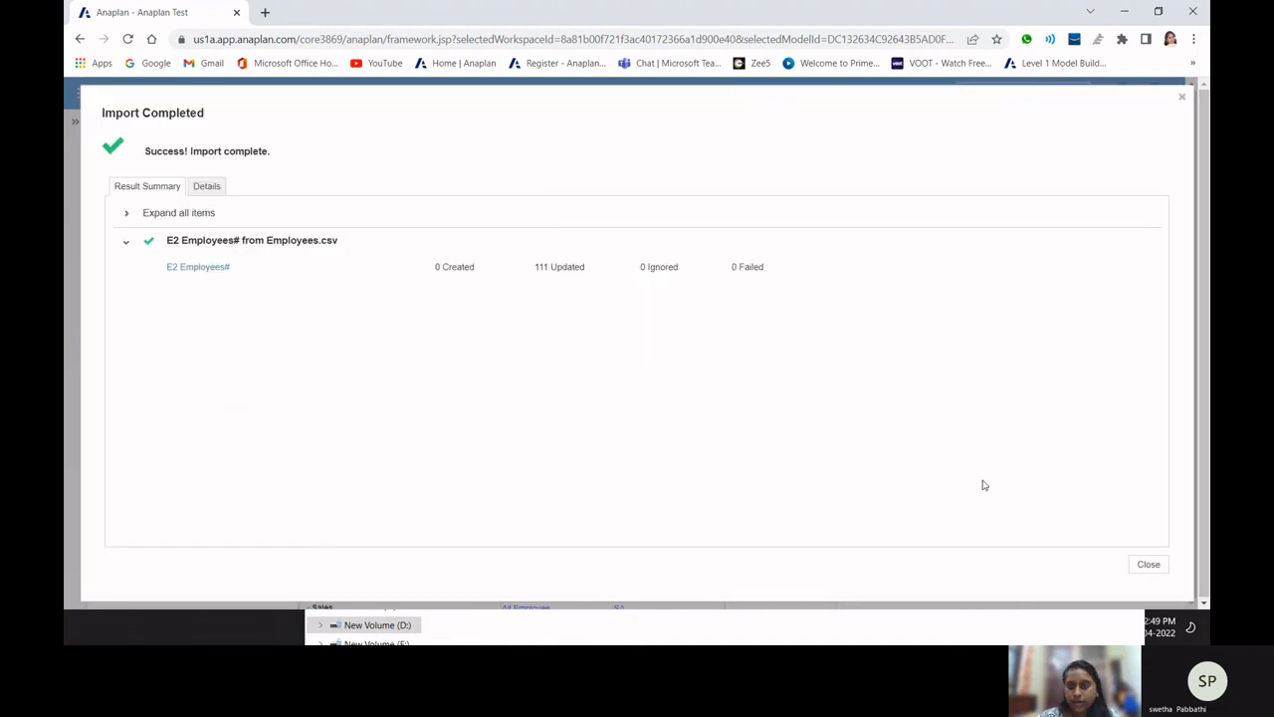
{"action": "left_click", "coordinate": [1147, 564]}
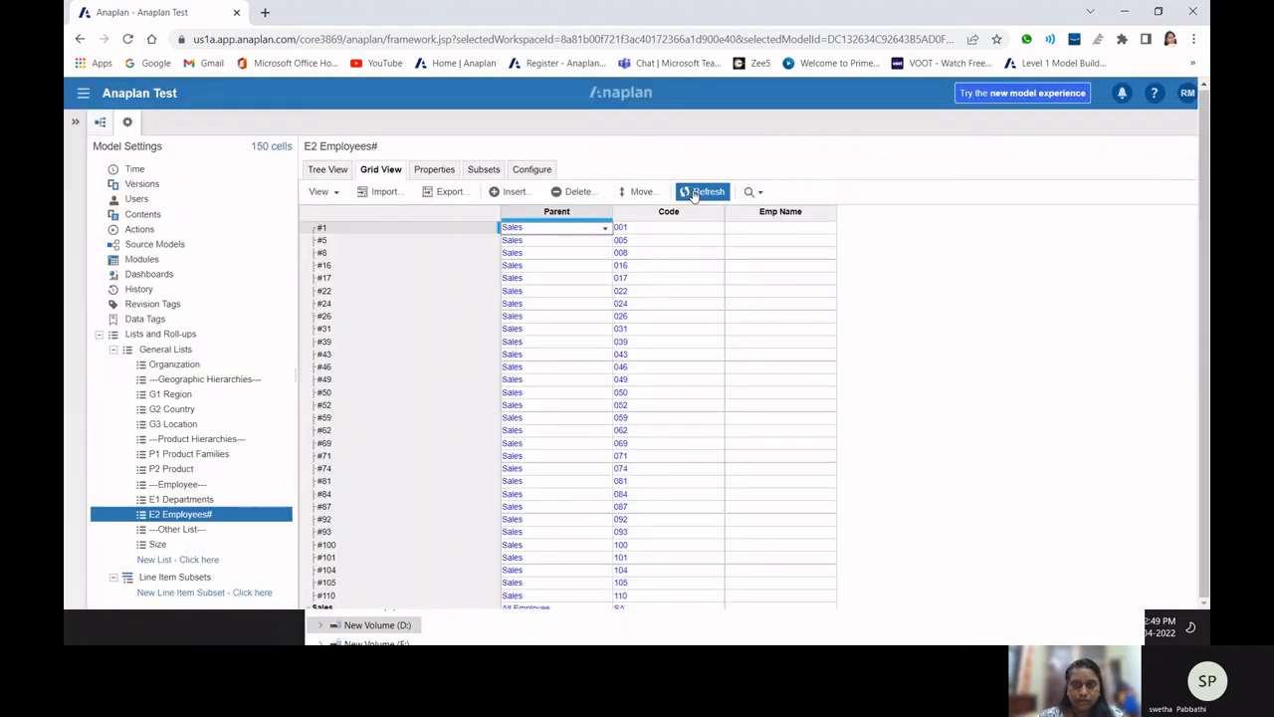
{"action": "left_click", "coordinate": [696, 194]}
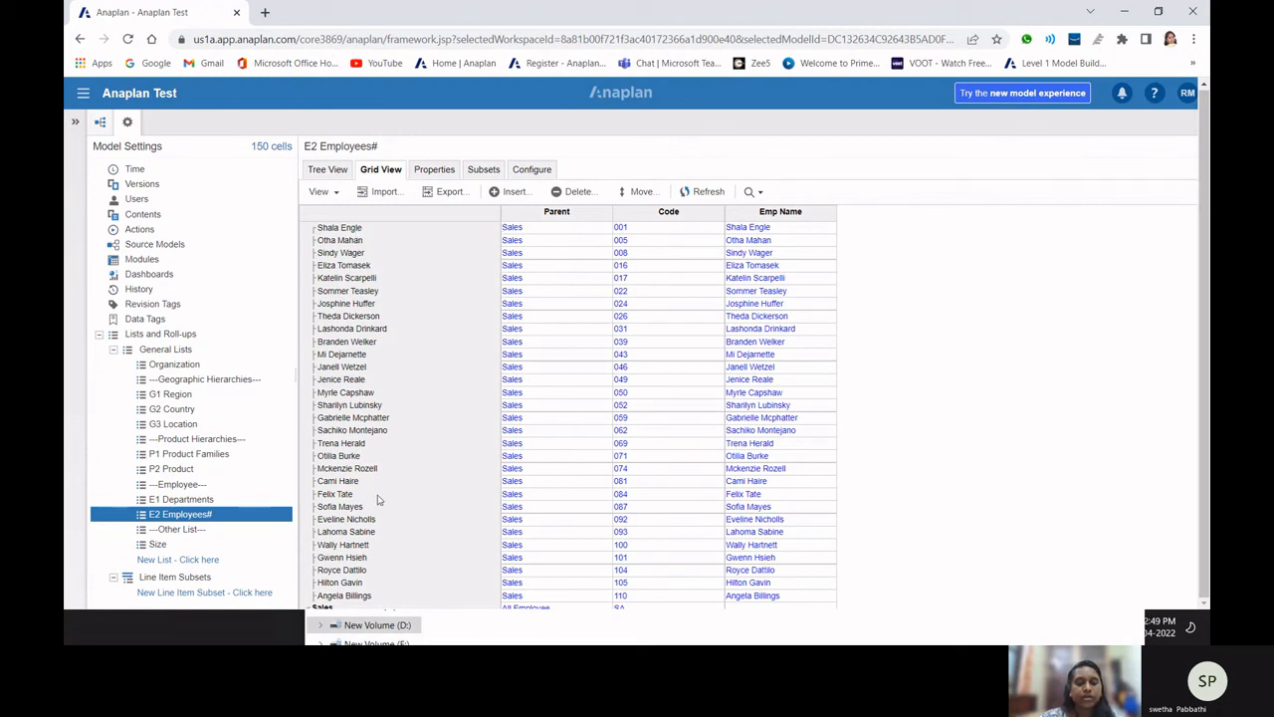
- Examine the employee display names under each department in the grid and open the Size list
{"action": "scroll", "coordinate": [379, 499], "scroll_direction": "down", "scroll_amount": 3}
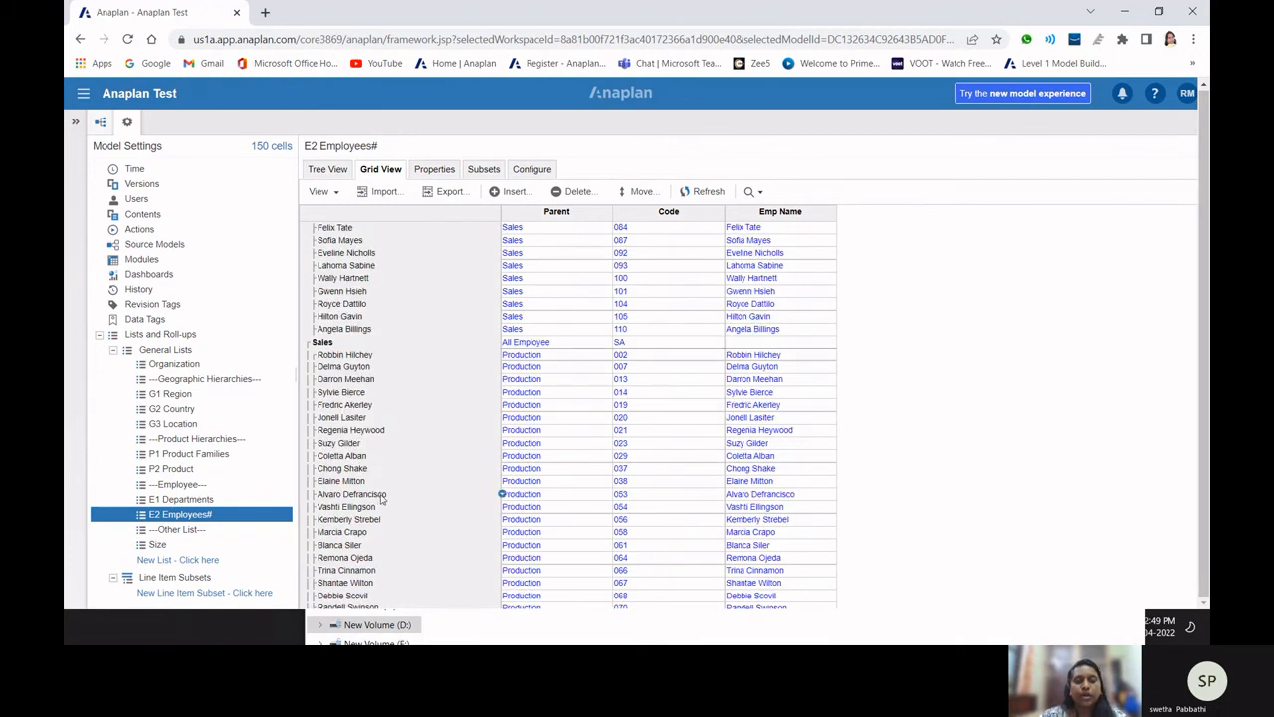
{"action": "scroll", "coordinate": [762, 273], "scroll_direction": "up", "scroll_amount": 3}
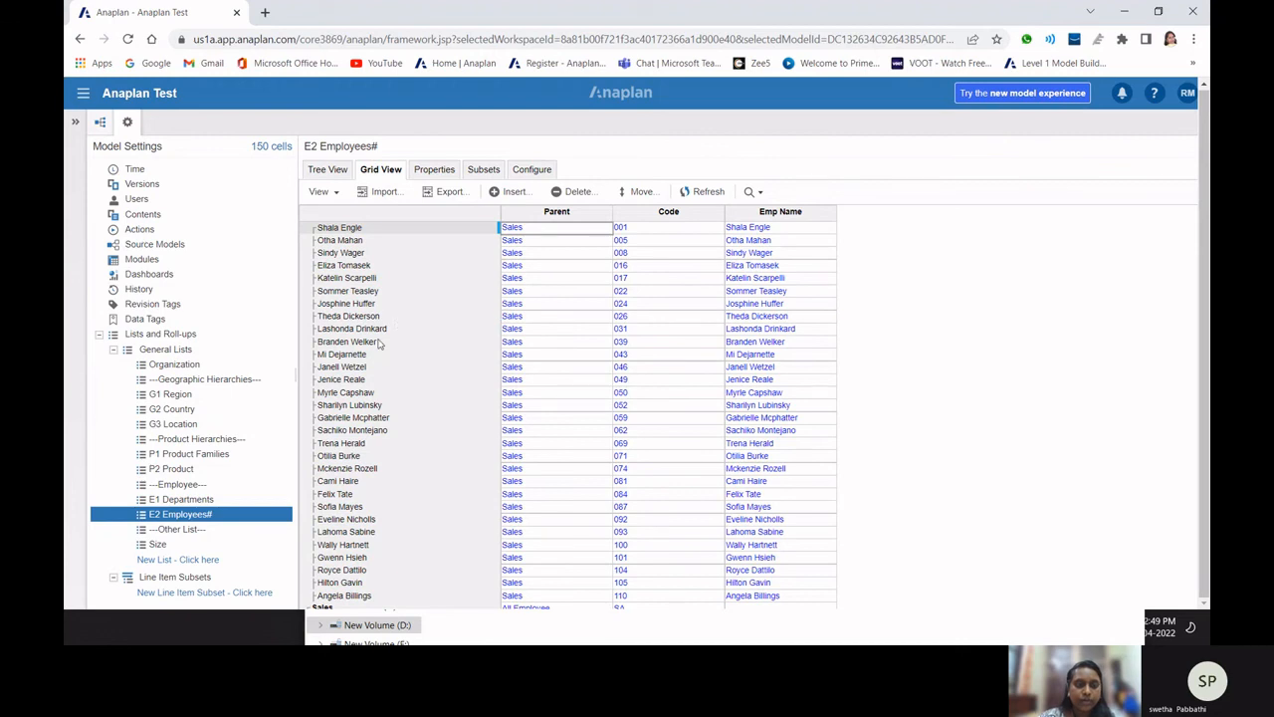
{"action": "scroll", "coordinate": [424, 321], "scroll_direction": "down", "scroll_amount": 3}
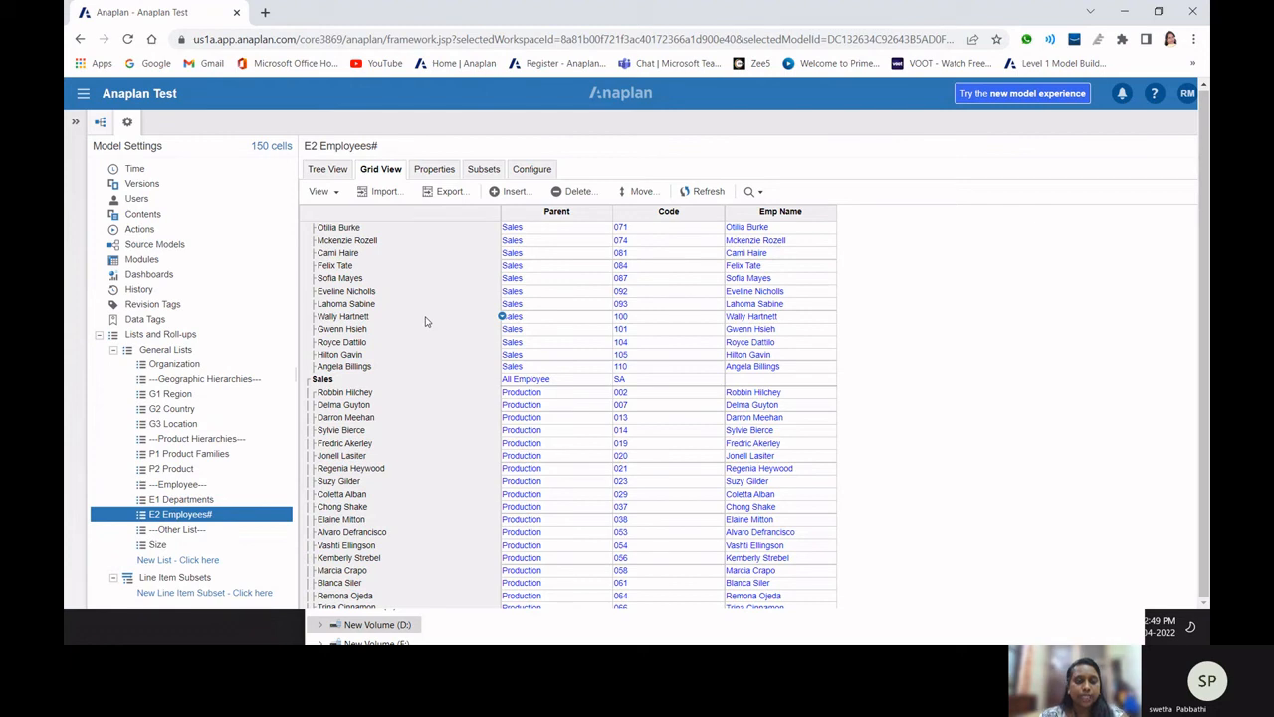
{"action": "scroll", "coordinate": [426, 320], "scroll_direction": "down", "scroll_amount": 3}
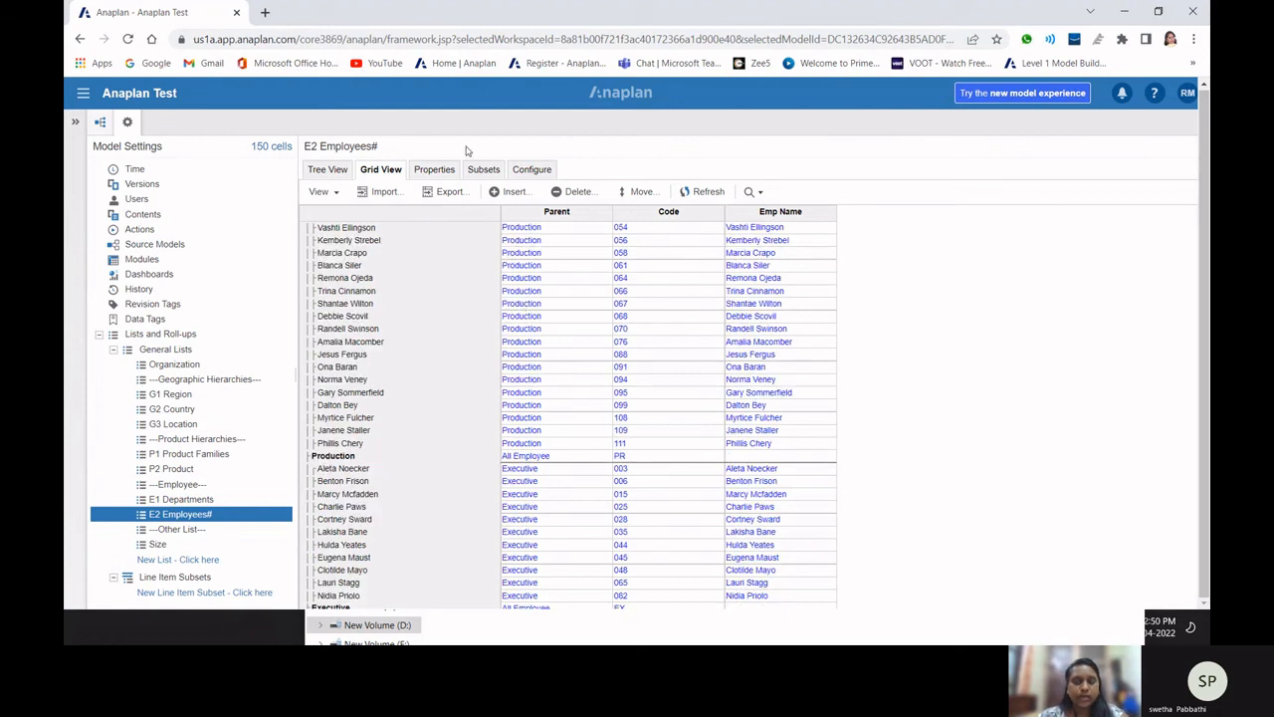
{"action": "scroll", "coordinate": [530, 290], "scroll_direction": "down", "scroll_amount": 2}
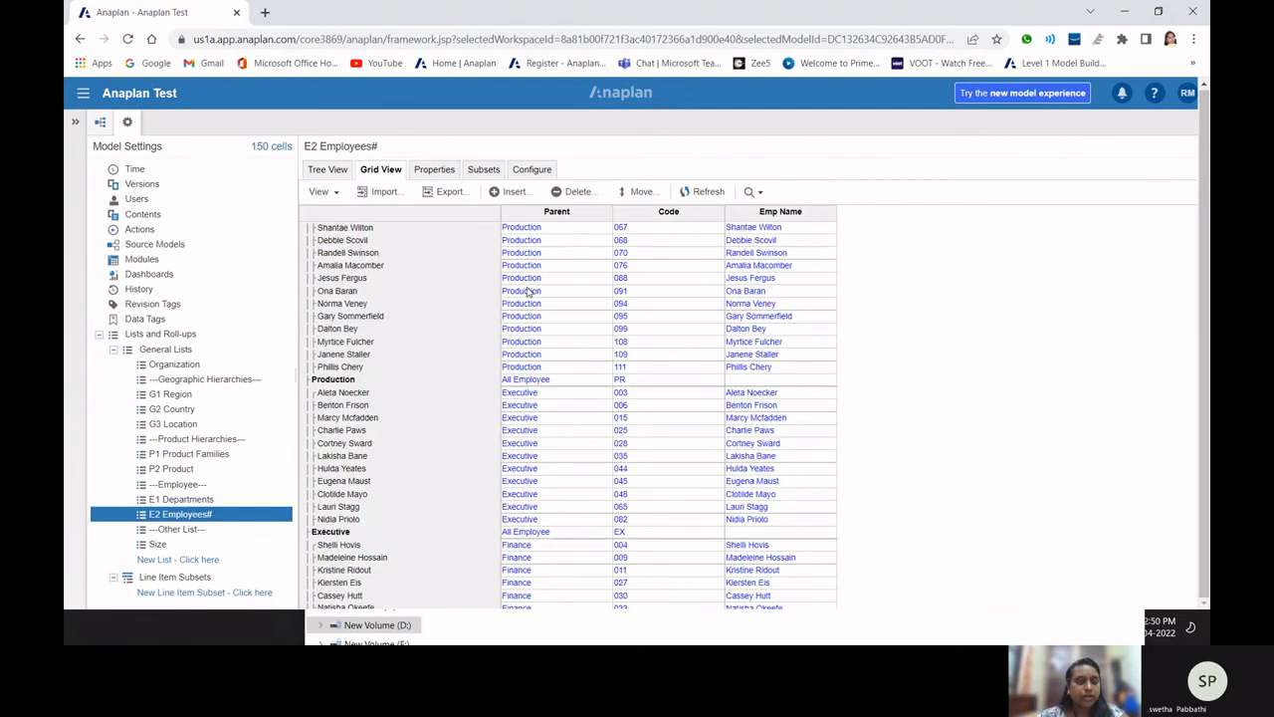
{"action": "scroll", "coordinate": [529, 291], "scroll_direction": "down", "scroll_amount": 1}
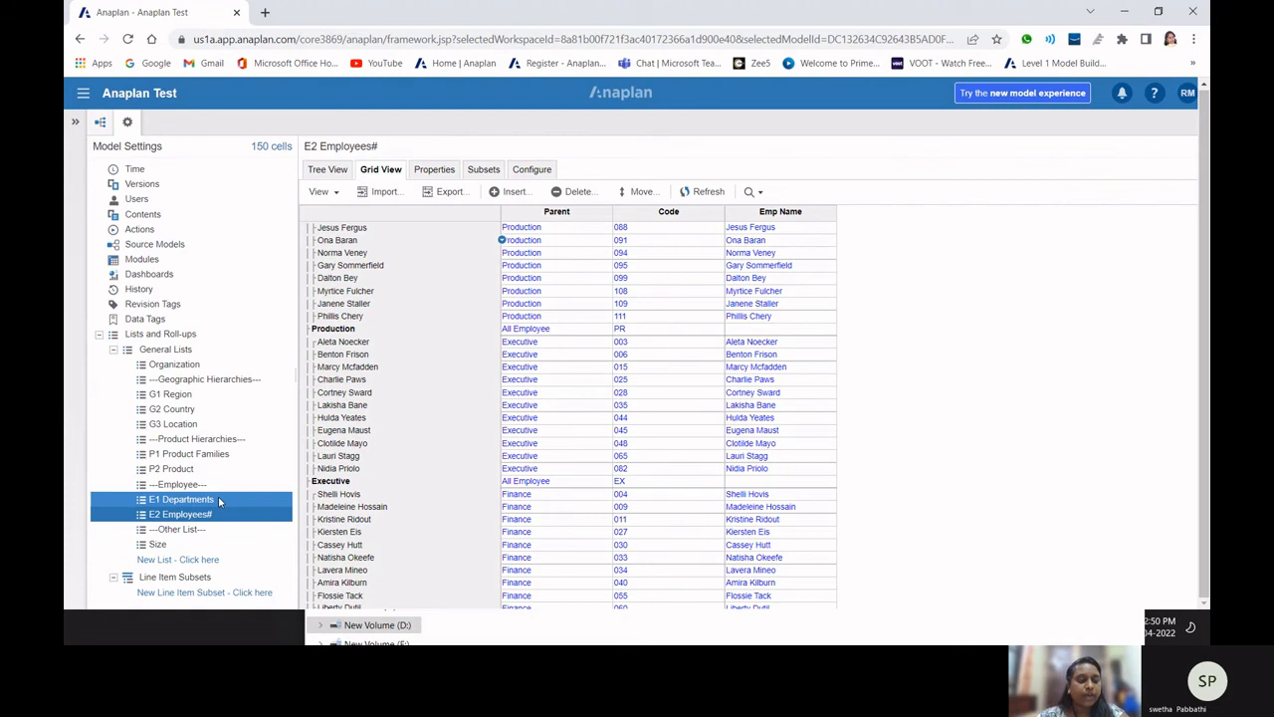
{"action": "left_click", "coordinate": [189, 544]}
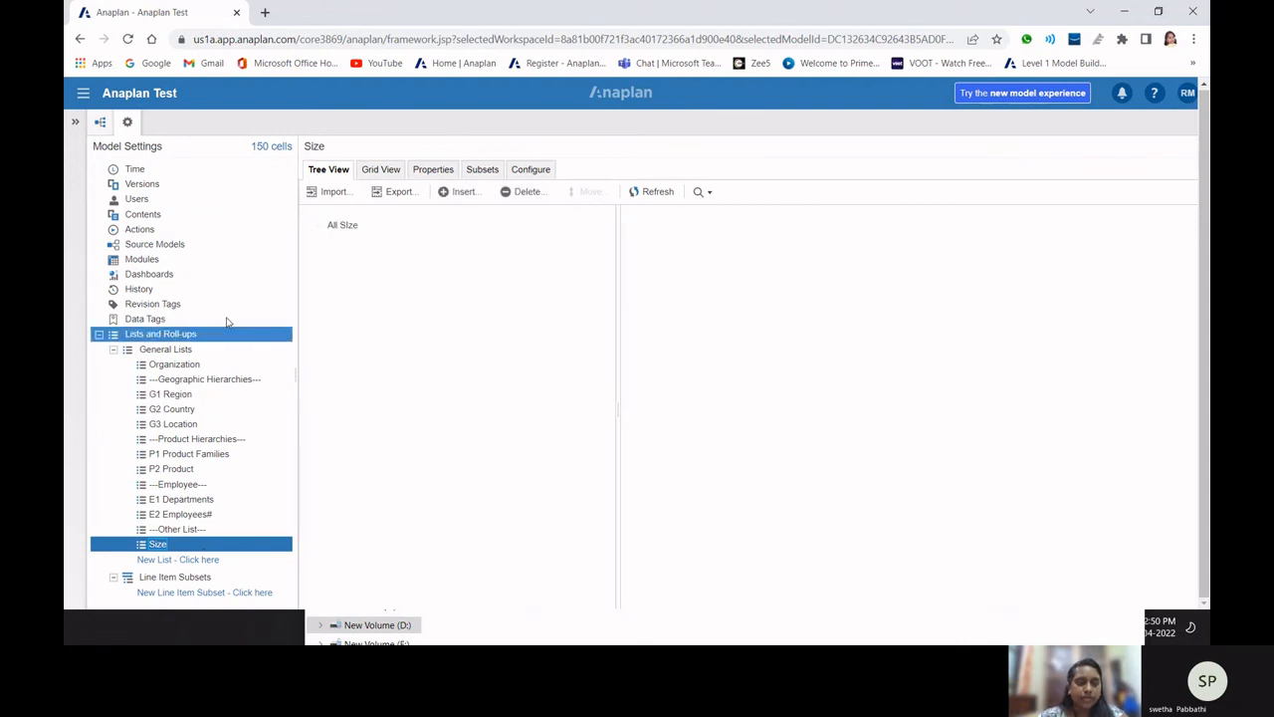
- Start an import into the Size list and upload the Size CSV file from the New folder directory
{"action": "left_click", "coordinate": [333, 191]}
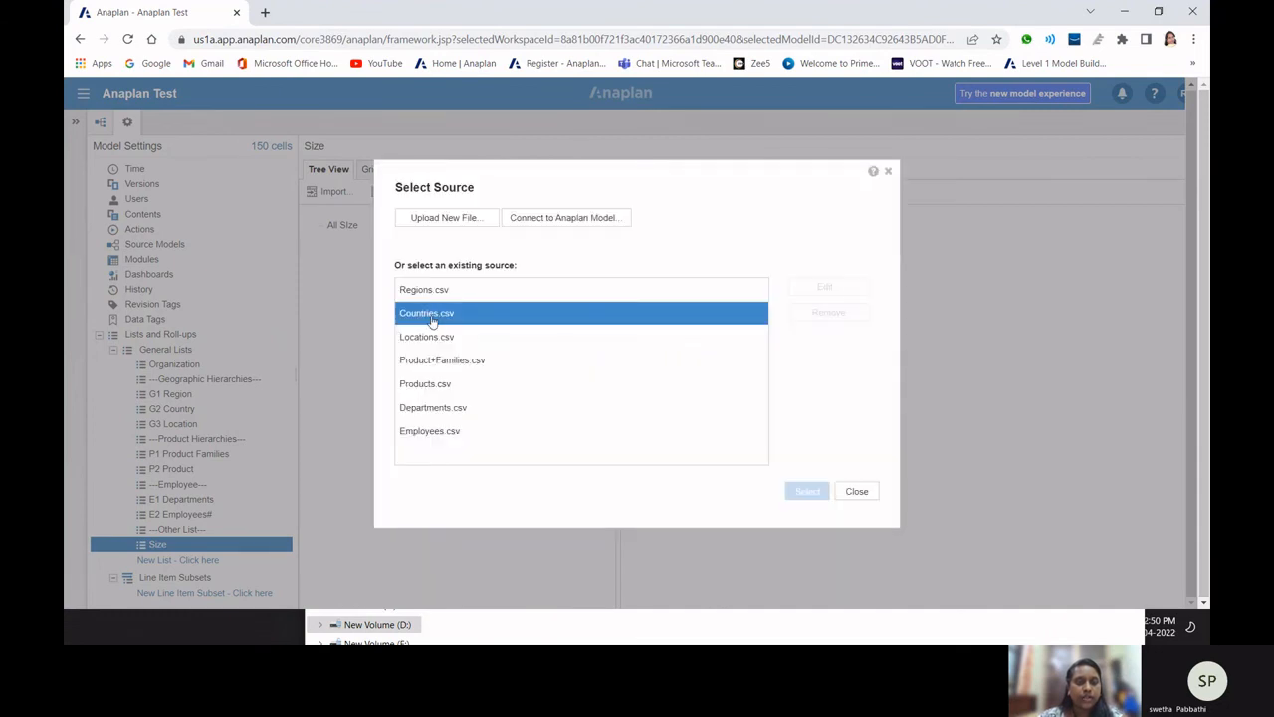
{"action": "left_click", "coordinate": [447, 218]}
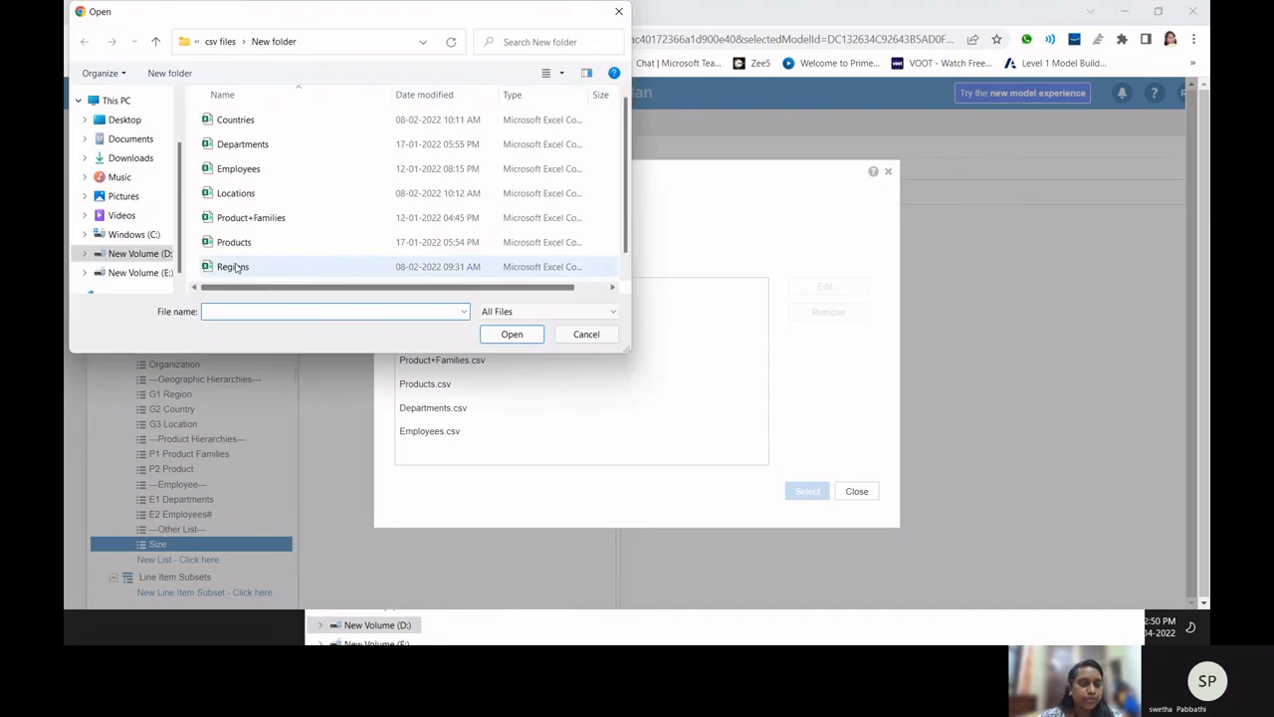
{"action": "scroll", "coordinate": [235, 269], "scroll_direction": "down", "scroll_amount": 1}
{"action": "left_click", "coordinate": [235, 268]}
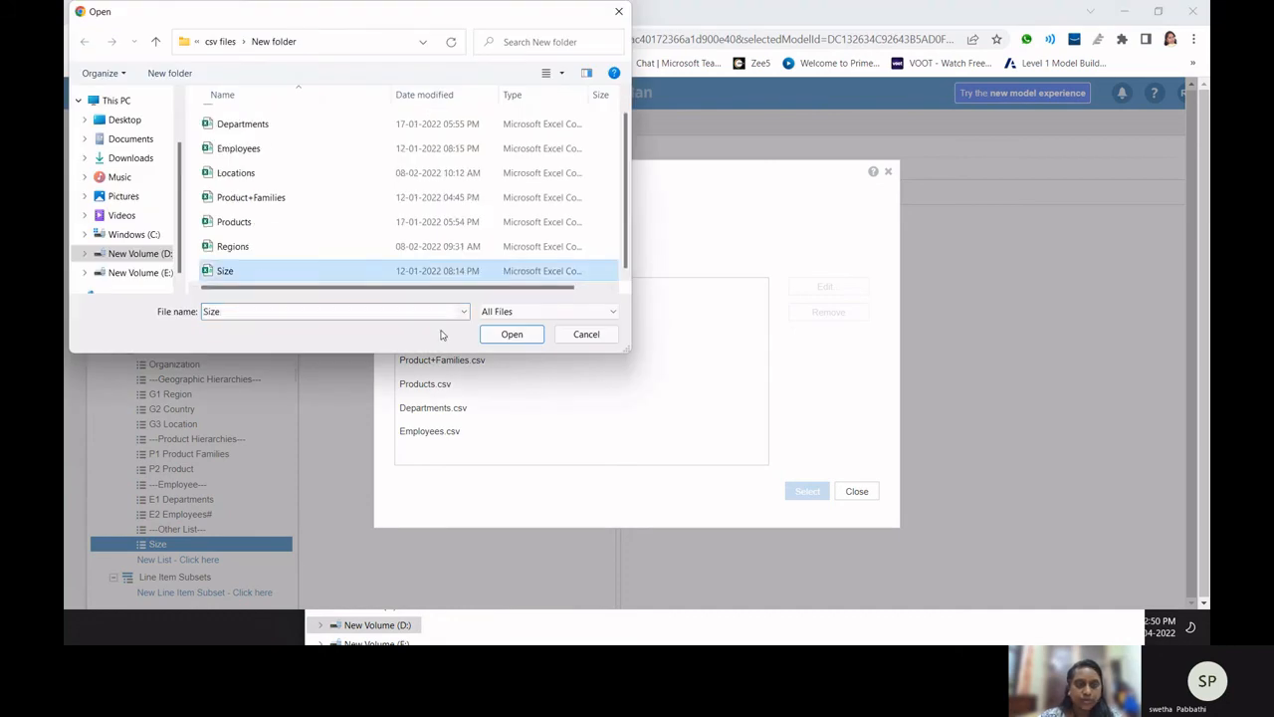
{"action": "left_click", "coordinate": [512, 333]}
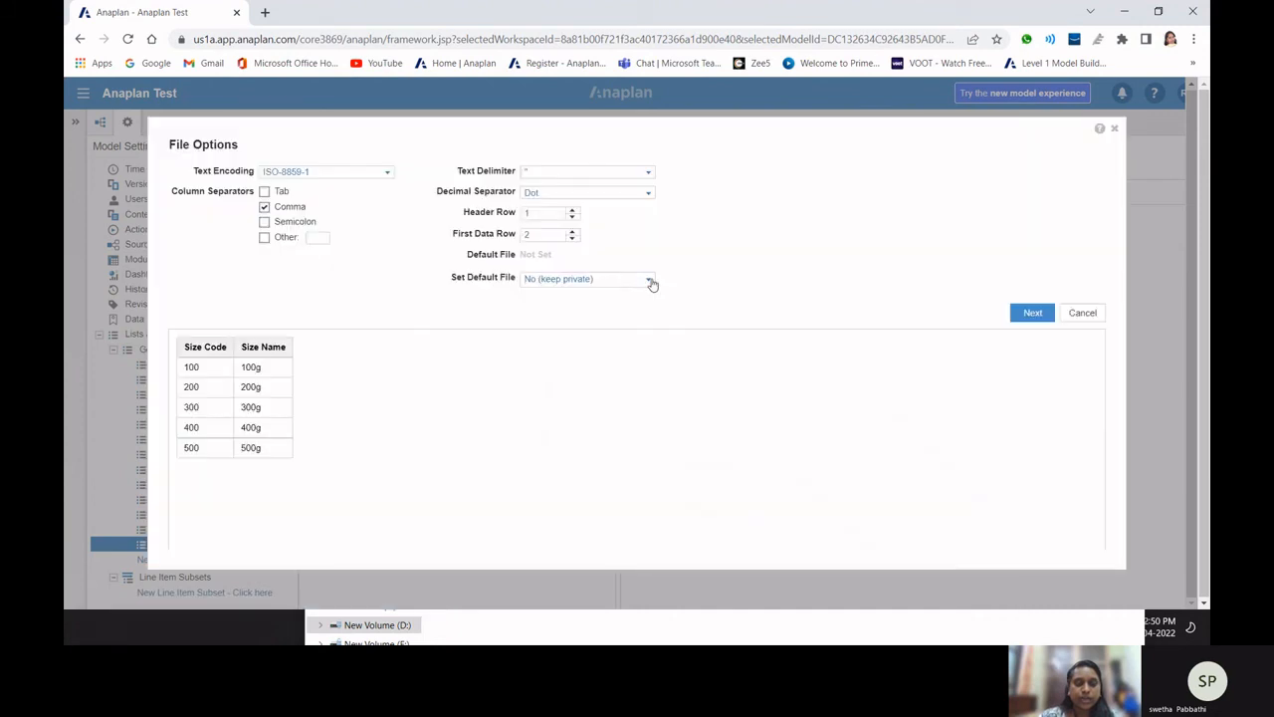
- Set the uploaded Size.csv as the default file for Admins Only, confirm and continue to the mapping
{"action": "left_click", "coordinate": [649, 280]}
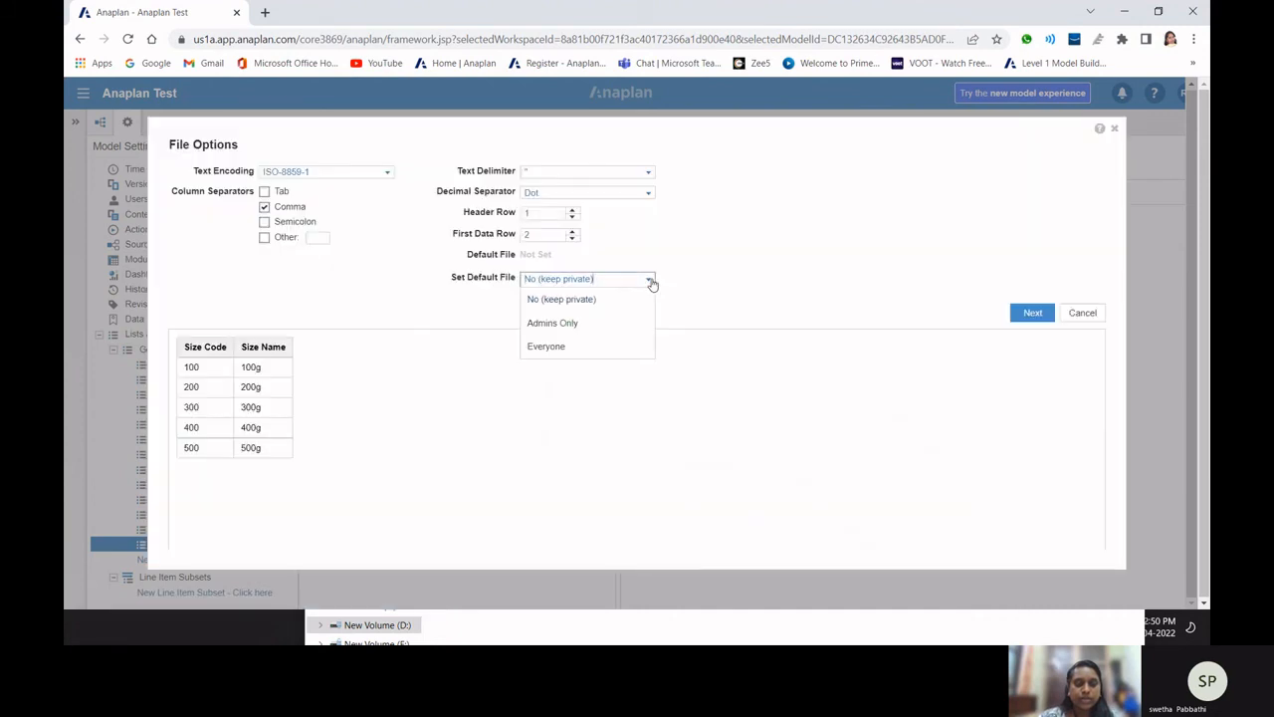
{"action": "left_click", "coordinate": [587, 325]}
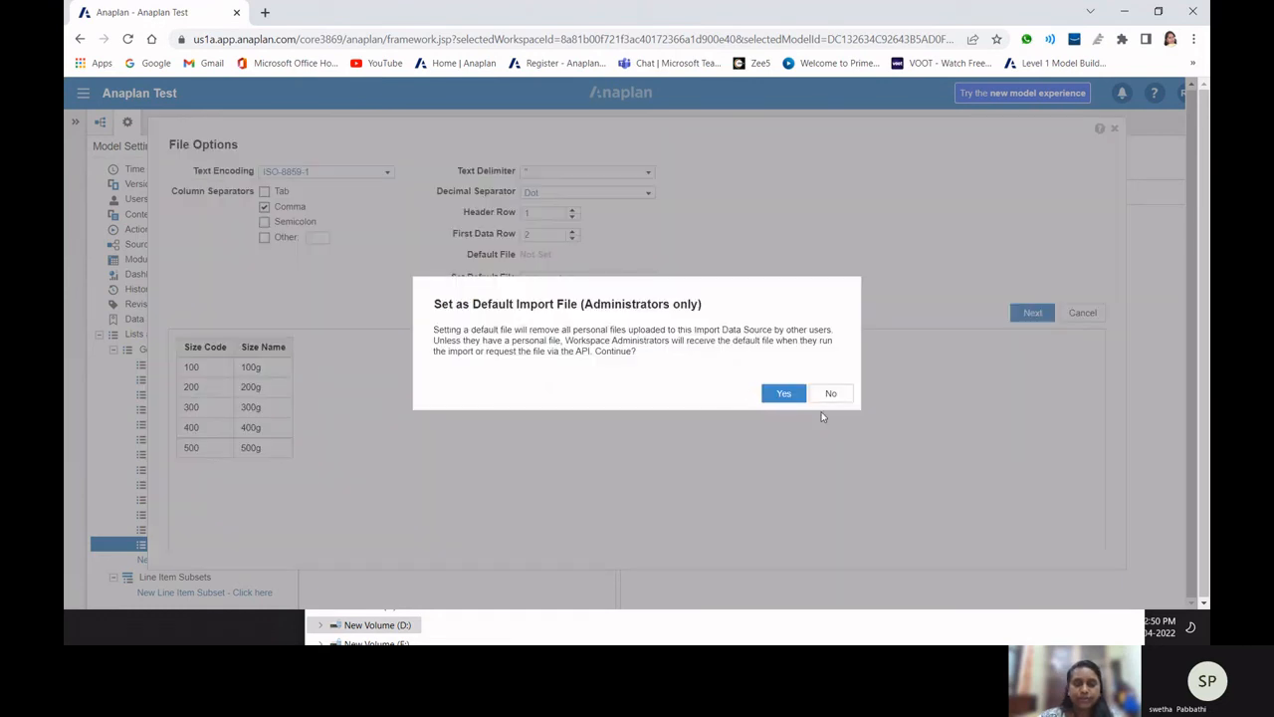
{"action": "left_click", "coordinate": [786, 393]}
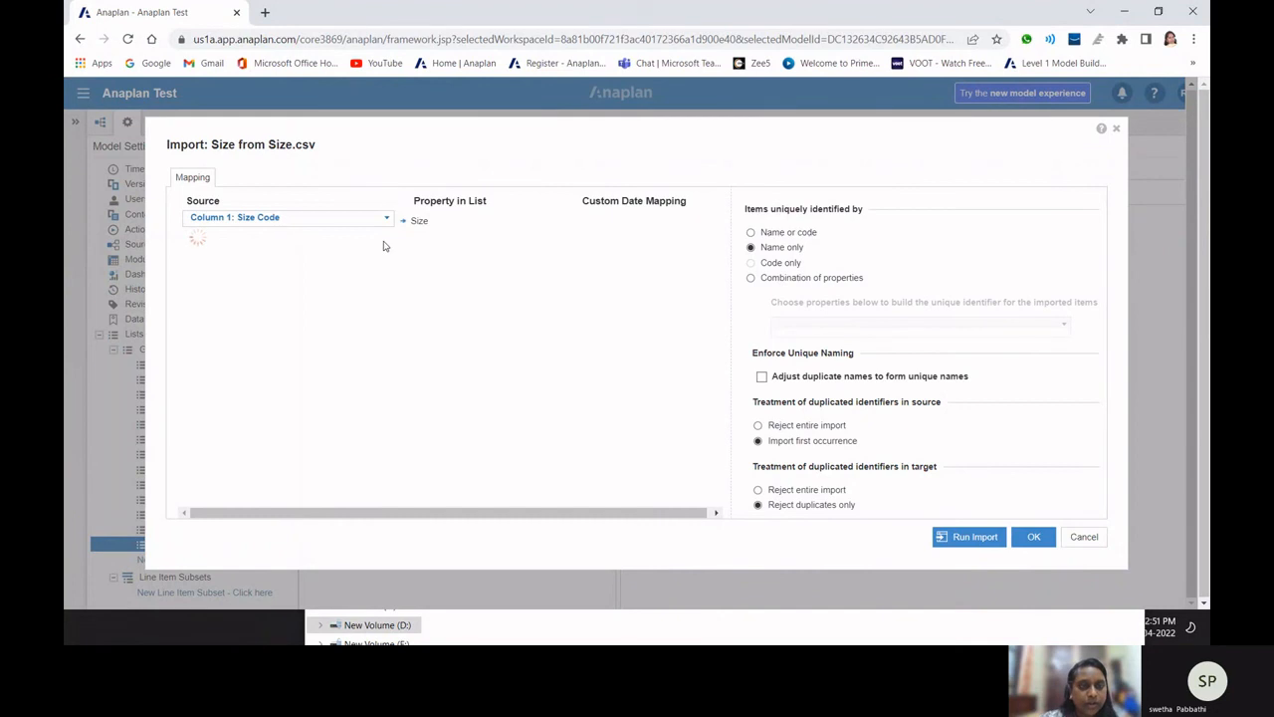
- Map Size Name to Size and Size Code to Code, run the import and check the Size list in grid view
{"action": "left_click", "coordinate": [386, 218]}
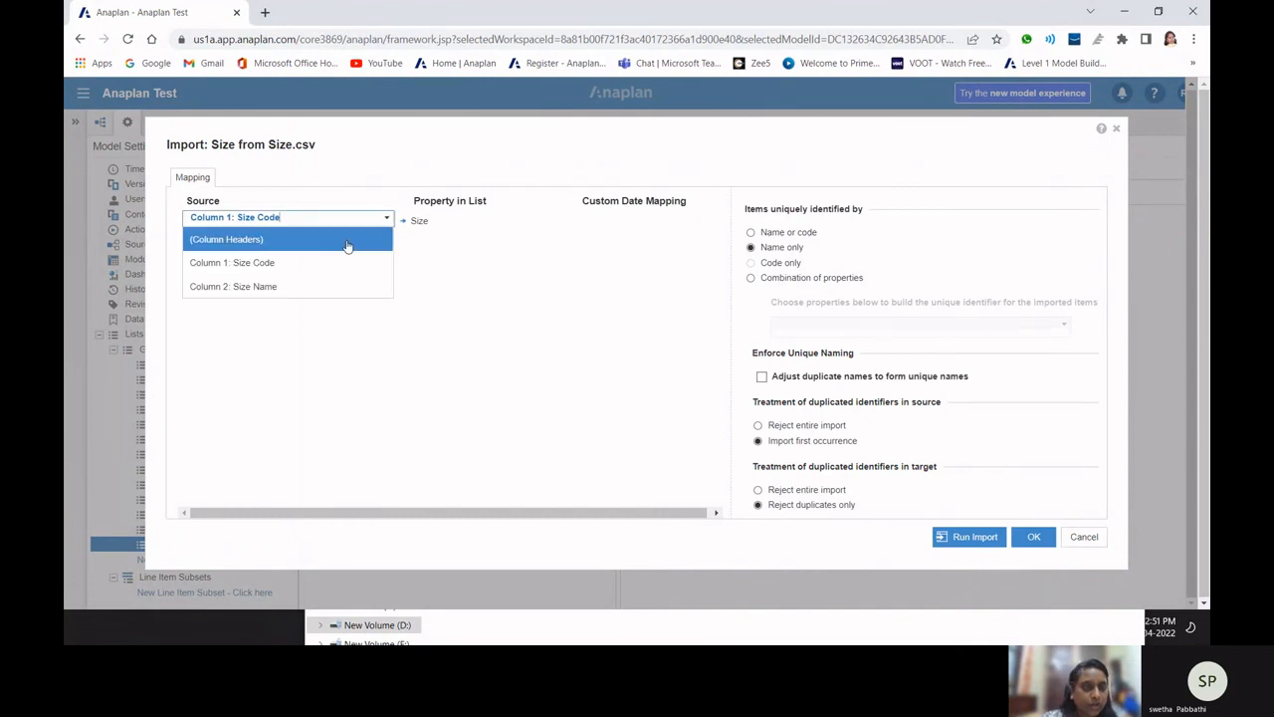
{"action": "left_click", "coordinate": [358, 285]}
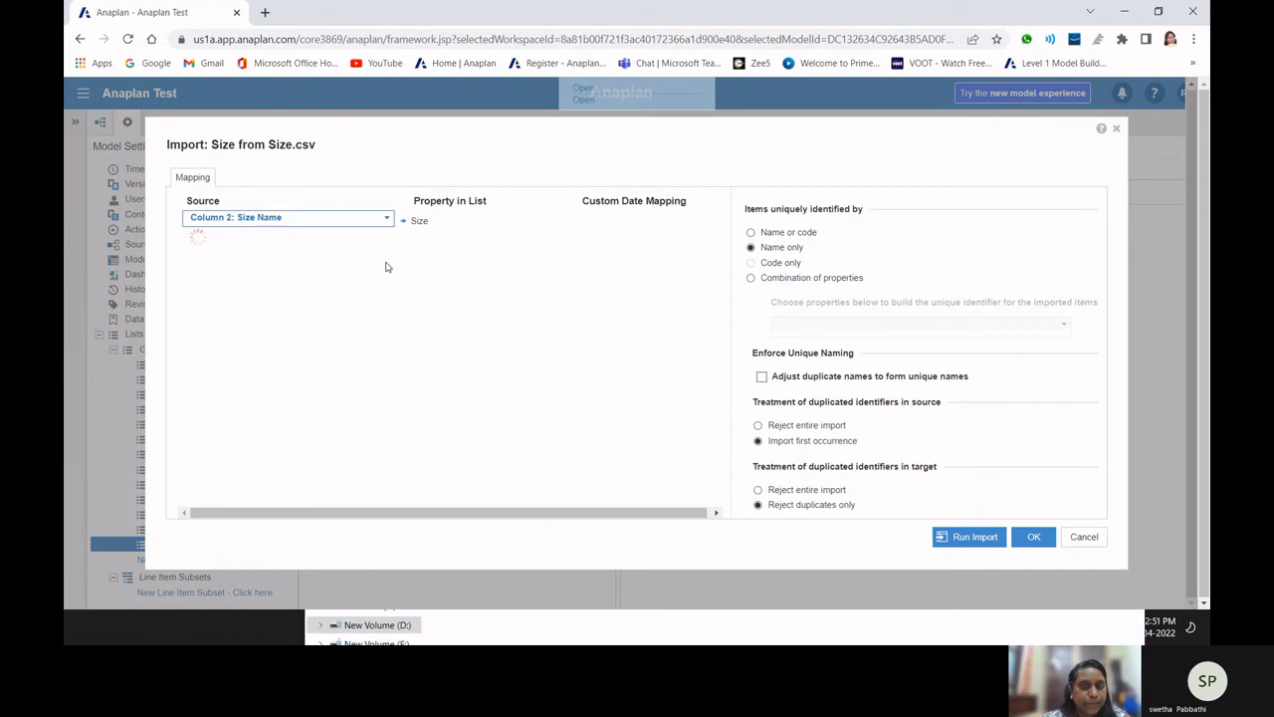
{"action": "left_click", "coordinate": [386, 254]}
{"action": "left_click", "coordinate": [249, 296]}
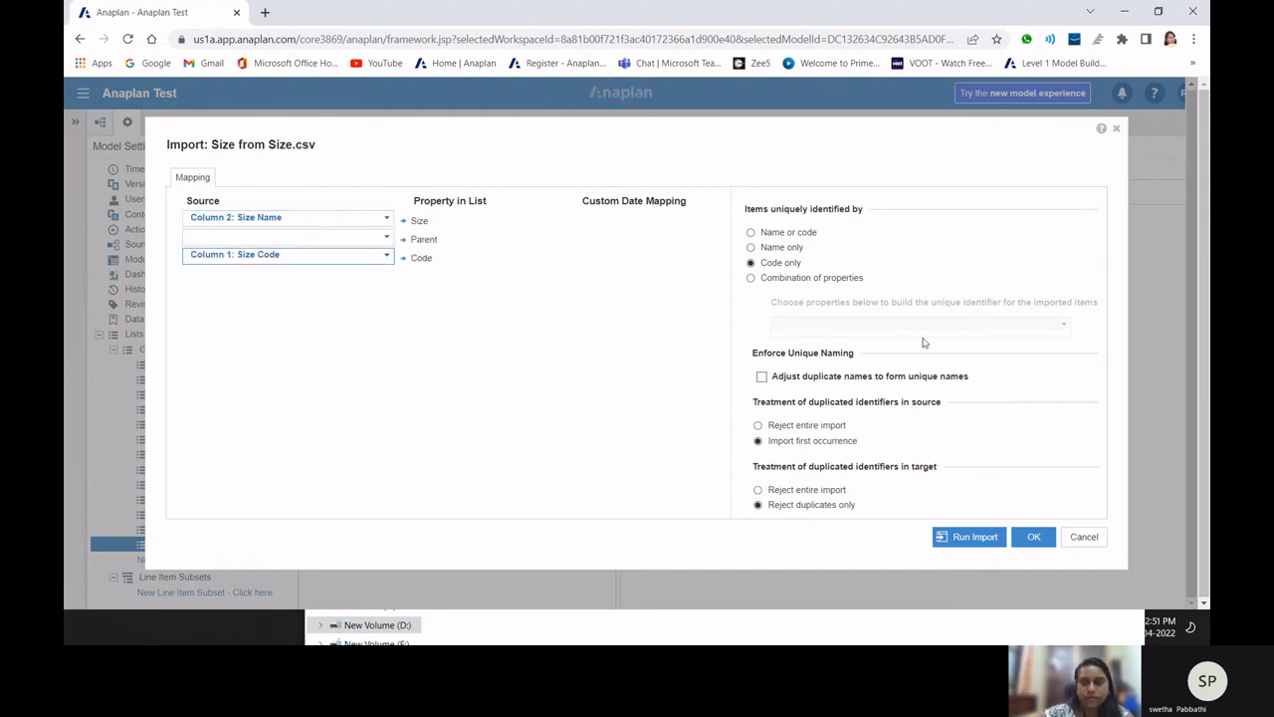
{"action": "left_click", "coordinate": [974, 538]}
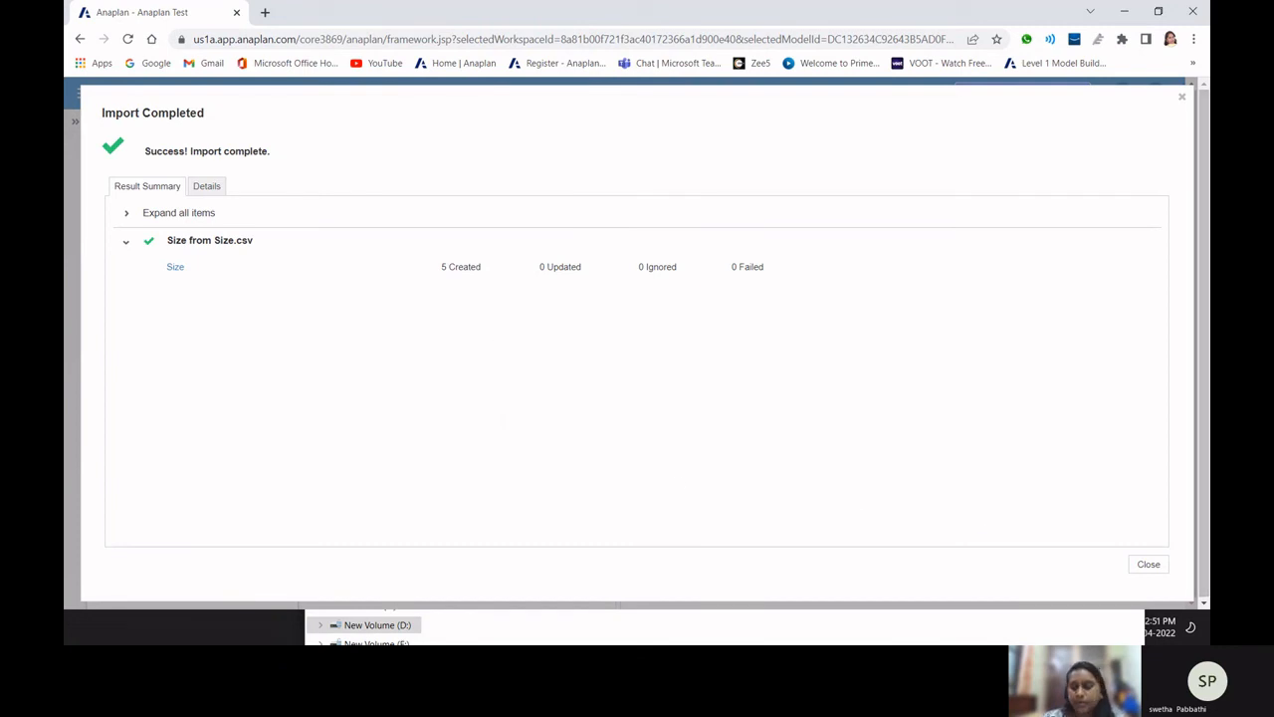
{"action": "left_click", "coordinate": [1147, 567]}
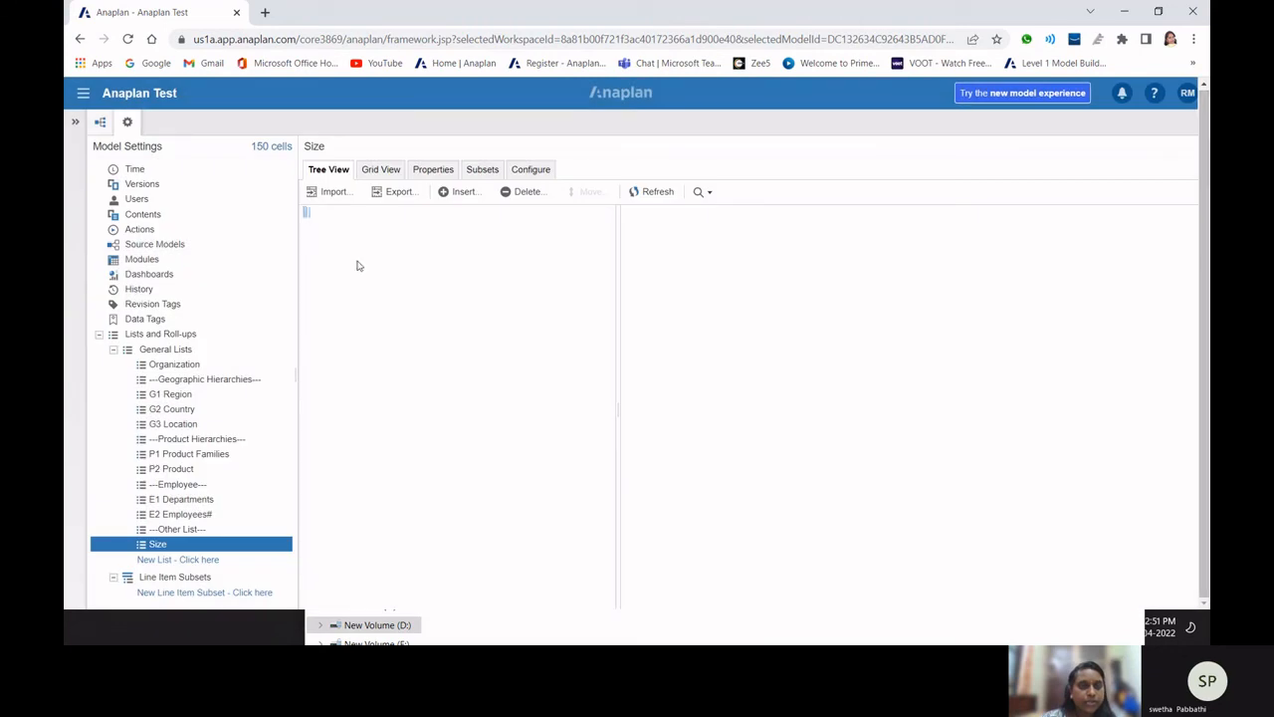
{"action": "left_click", "coordinate": [383, 171]}
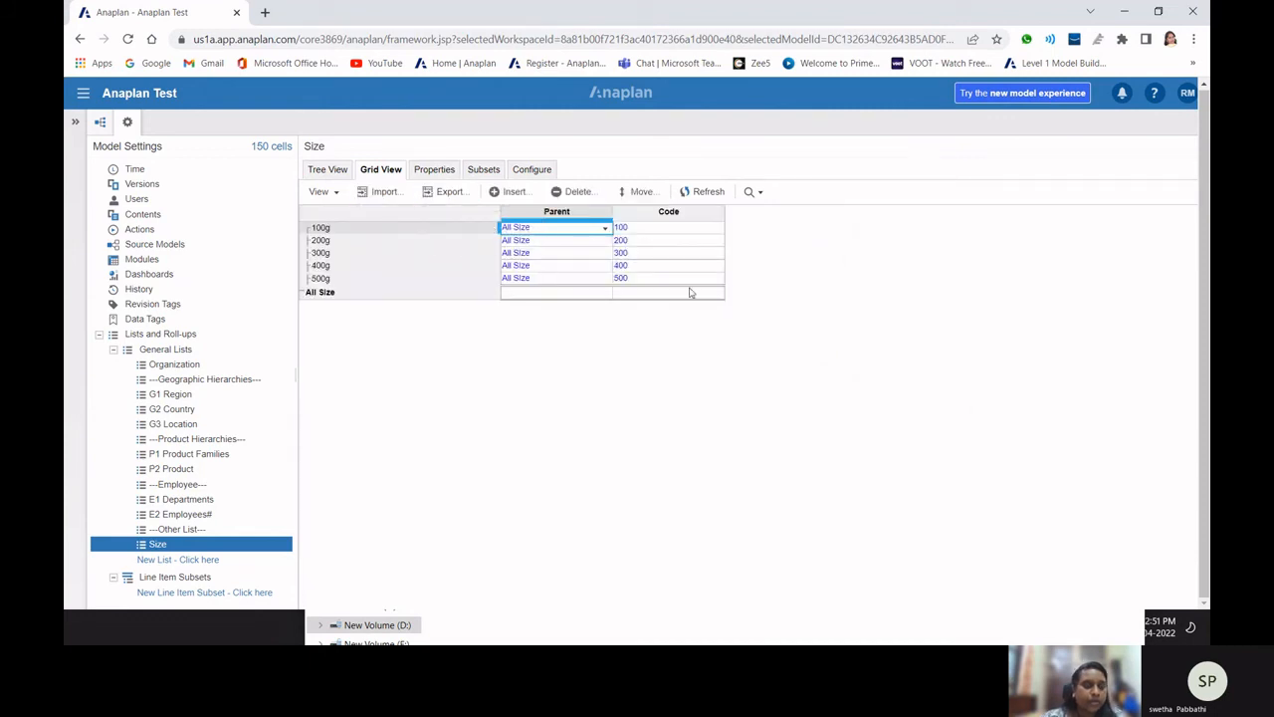
- Review the General Lists settings, then open E2 Employees# and start inserting a new subset
{"action": "left_click", "coordinate": [165, 349]}
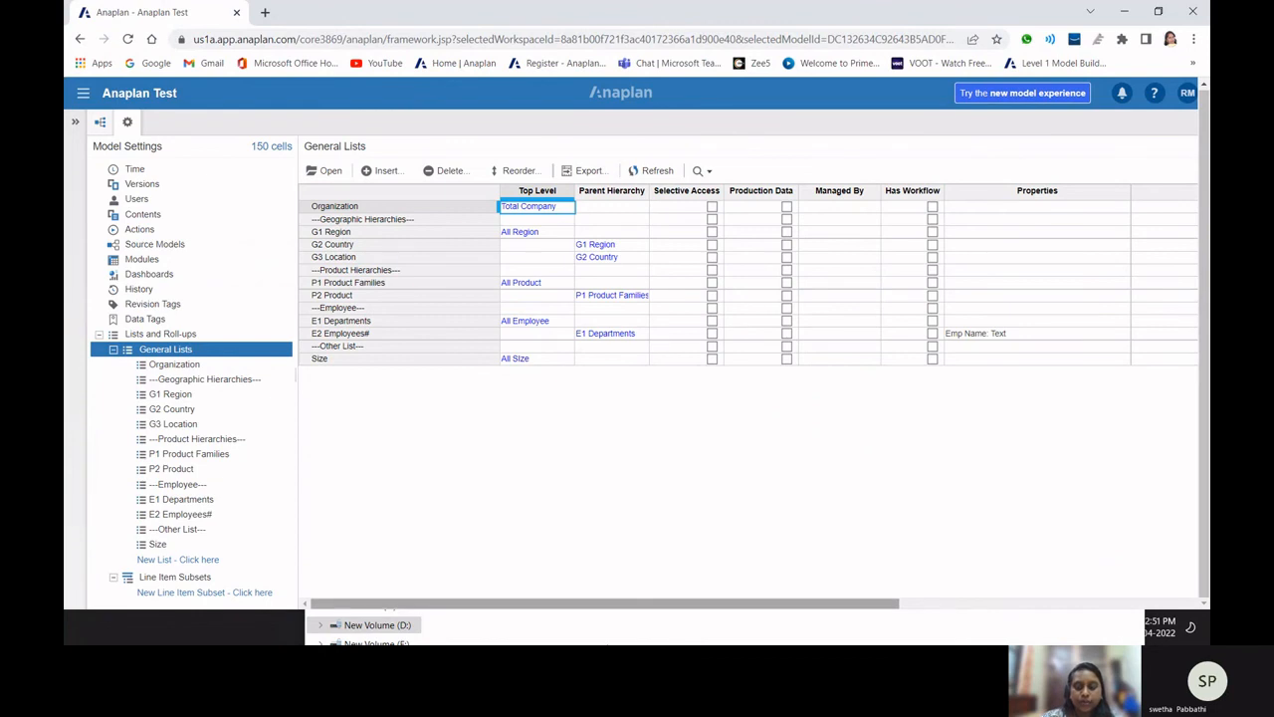
{"action": "left_click_drag", "start_coordinate": [734, 603], "coordinate": [879, 591]}
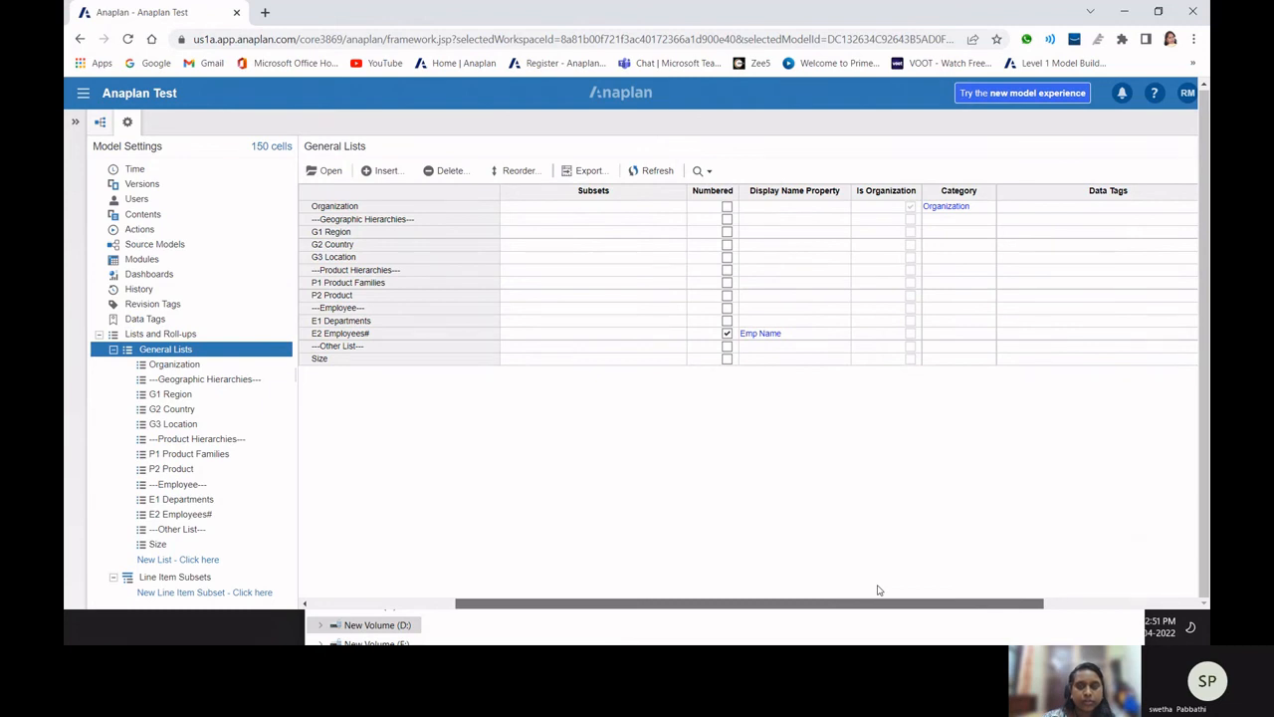
{"action": "left_click_drag", "start_coordinate": [881, 588], "coordinate": [586, 611]}
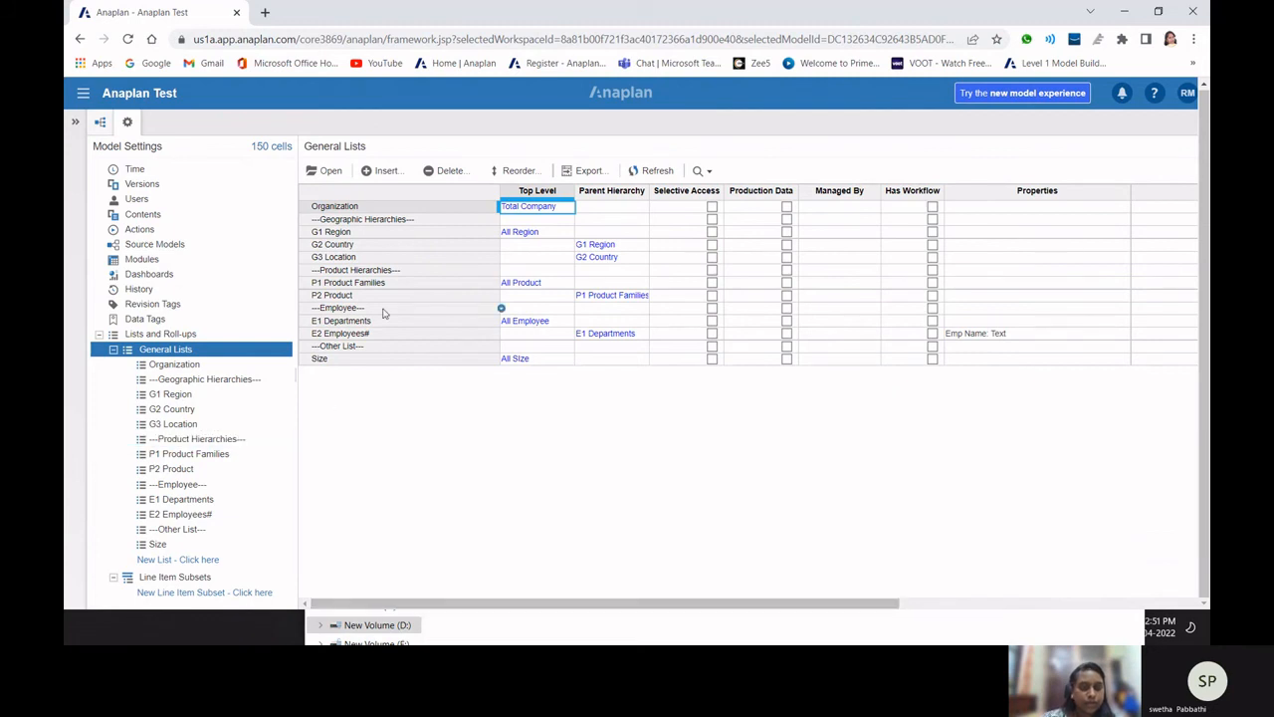
{"action": "double_click", "coordinate": [337, 334]}
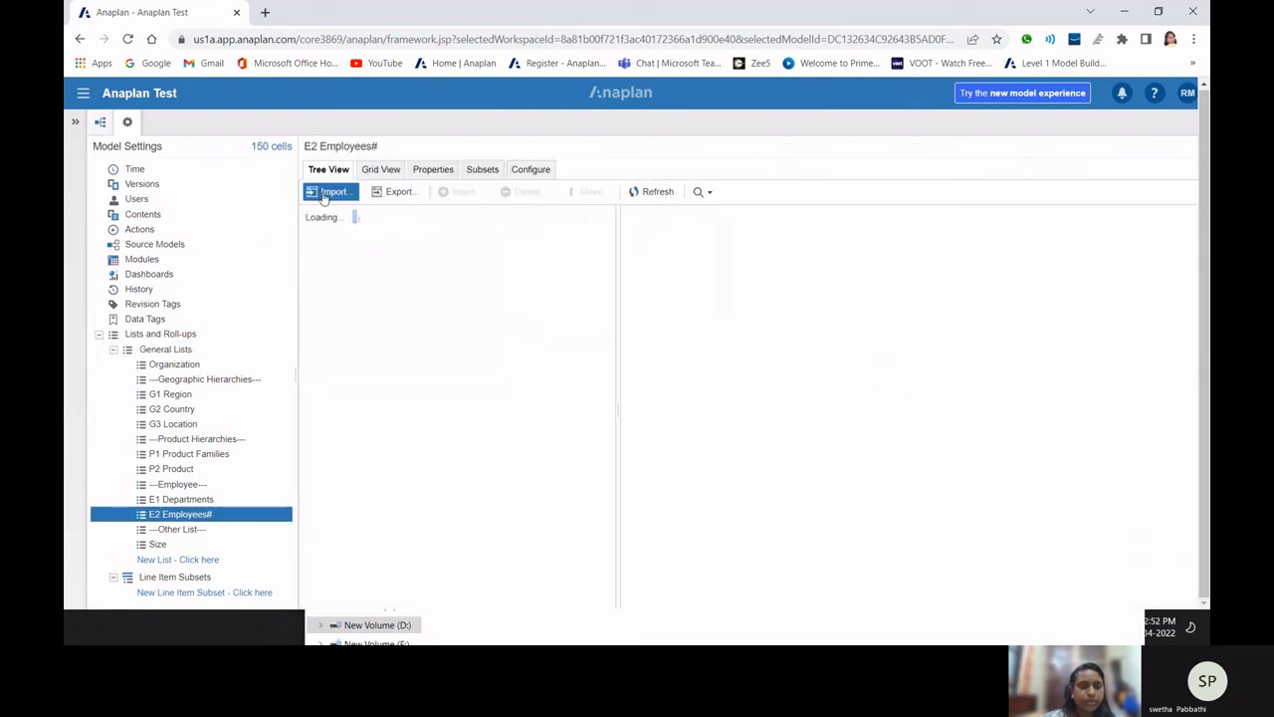
{"action": "left_click", "coordinate": [482, 171]}
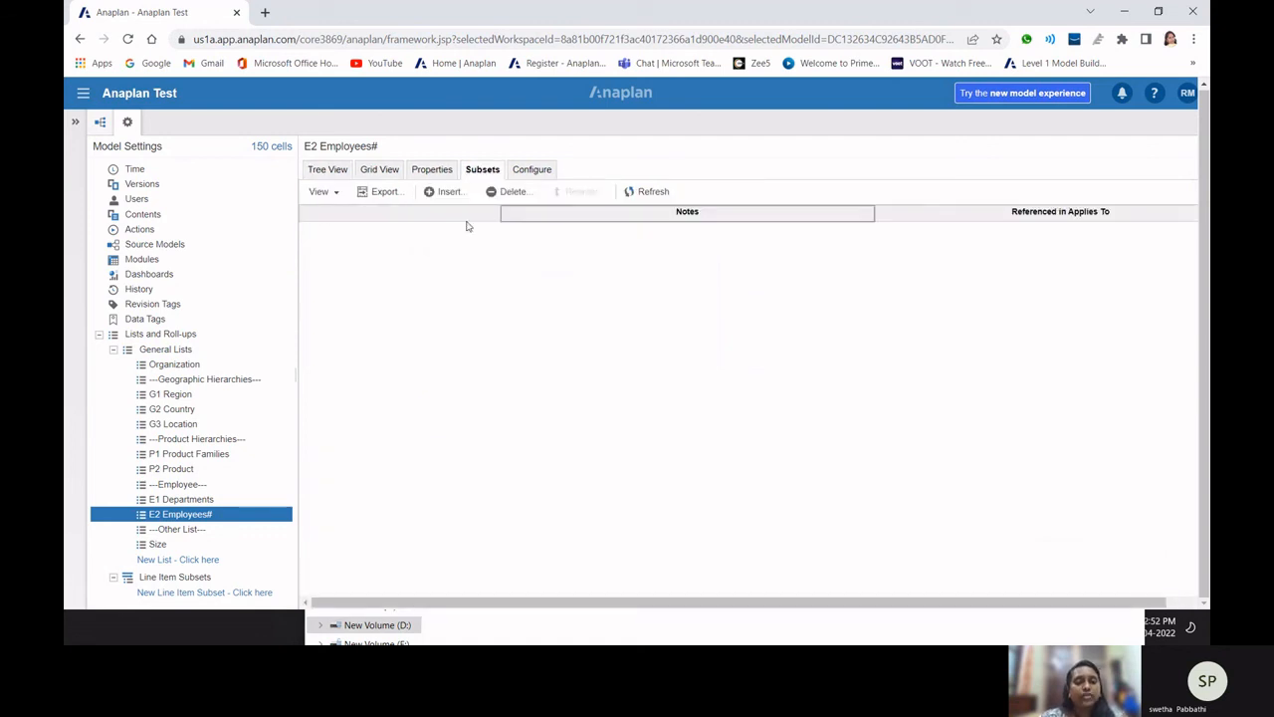
{"action": "left_click", "coordinate": [432, 170]}
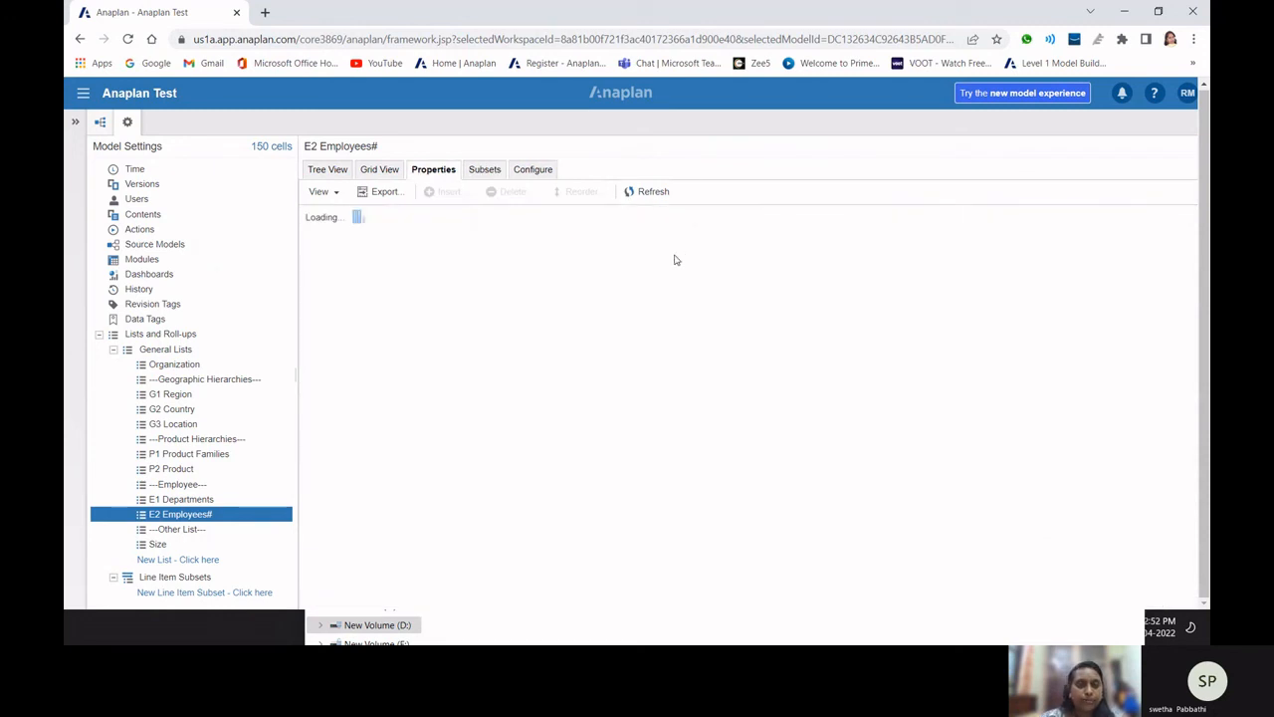
{"action": "left_click", "coordinate": [491, 169]}
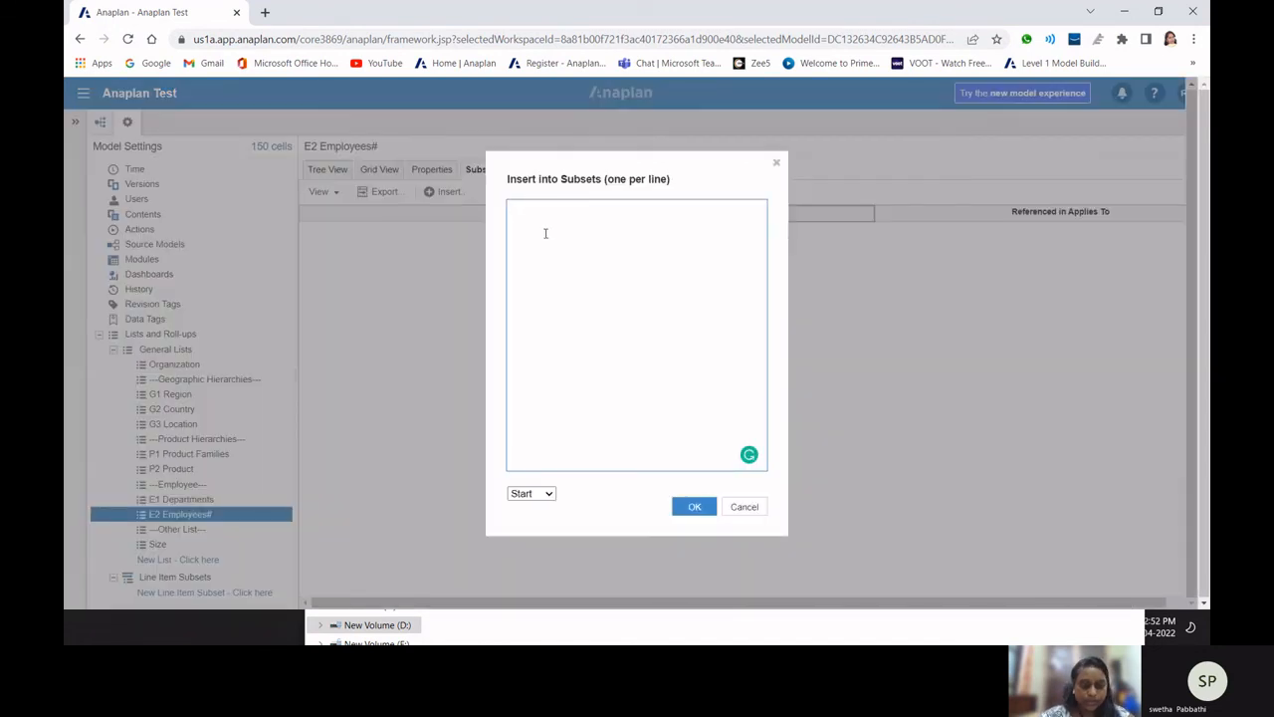
- Name the new subset "is Employee: active?", accepting the suggested spelling correction, and insert it into E2 Employees#
{"action": "type", "text": "Is Emplo"}
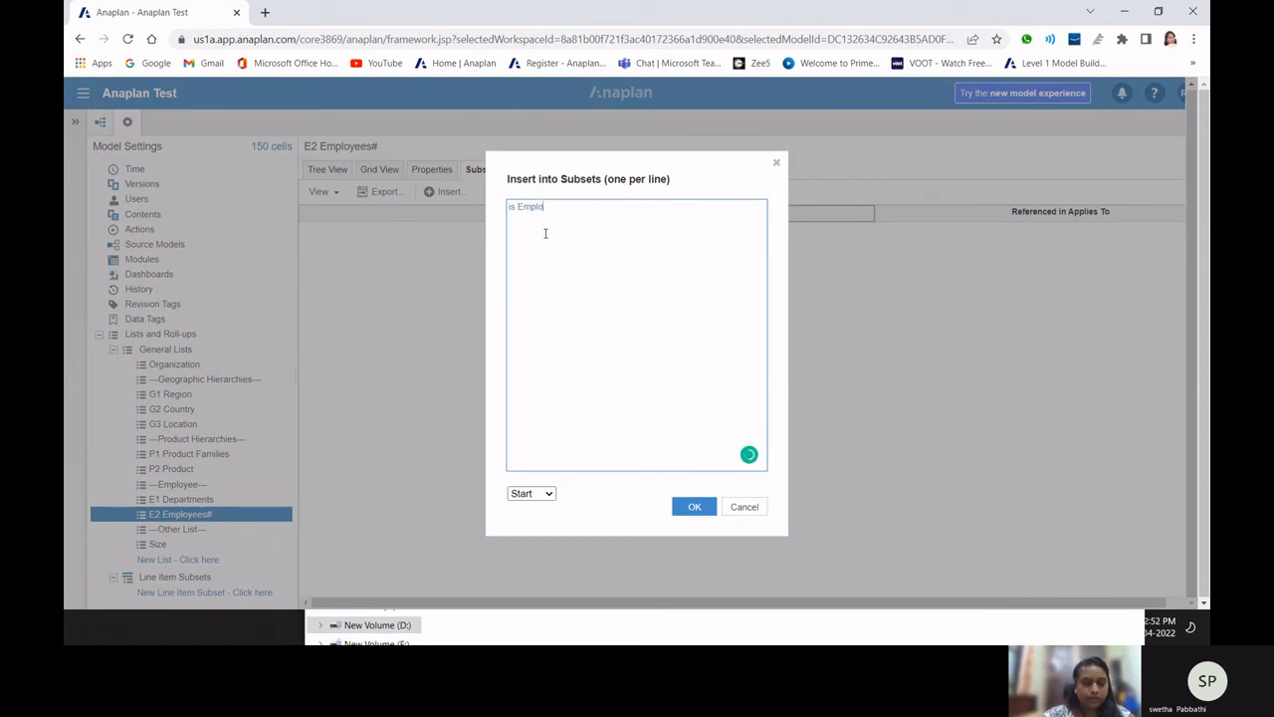
{"action": "type", "text": "yee active"}
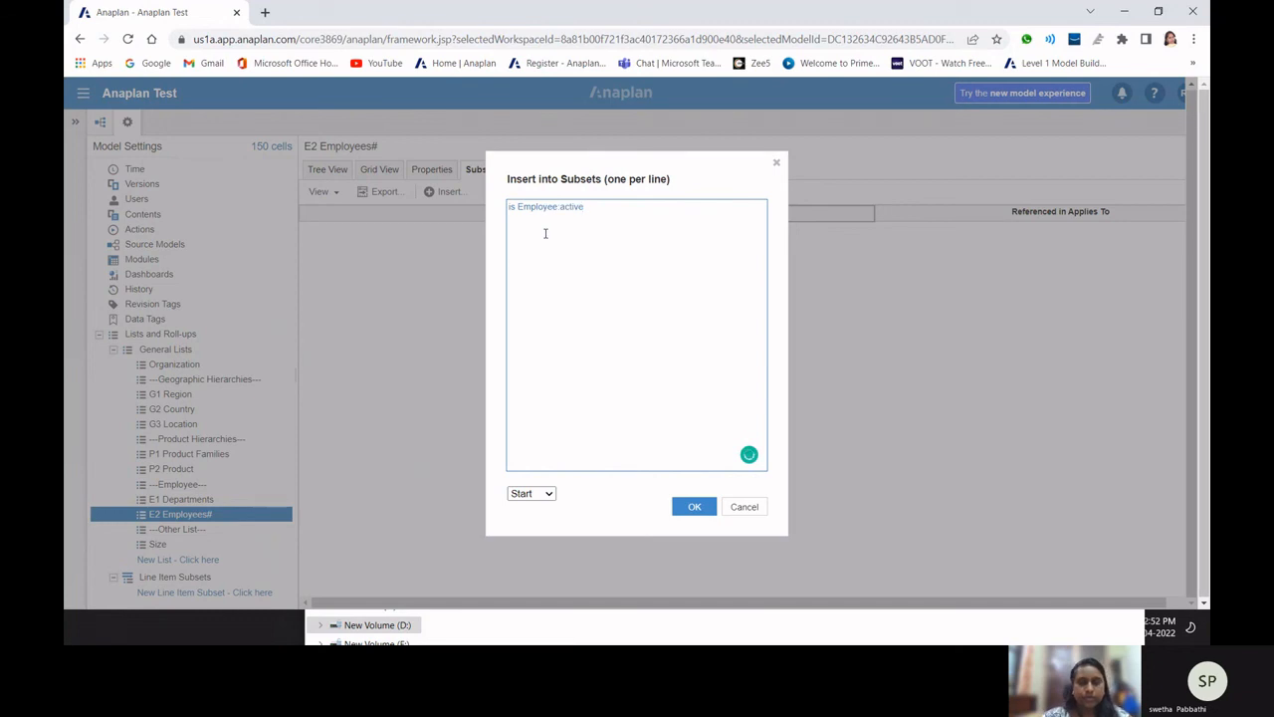
{"action": "type", "text": "?"}
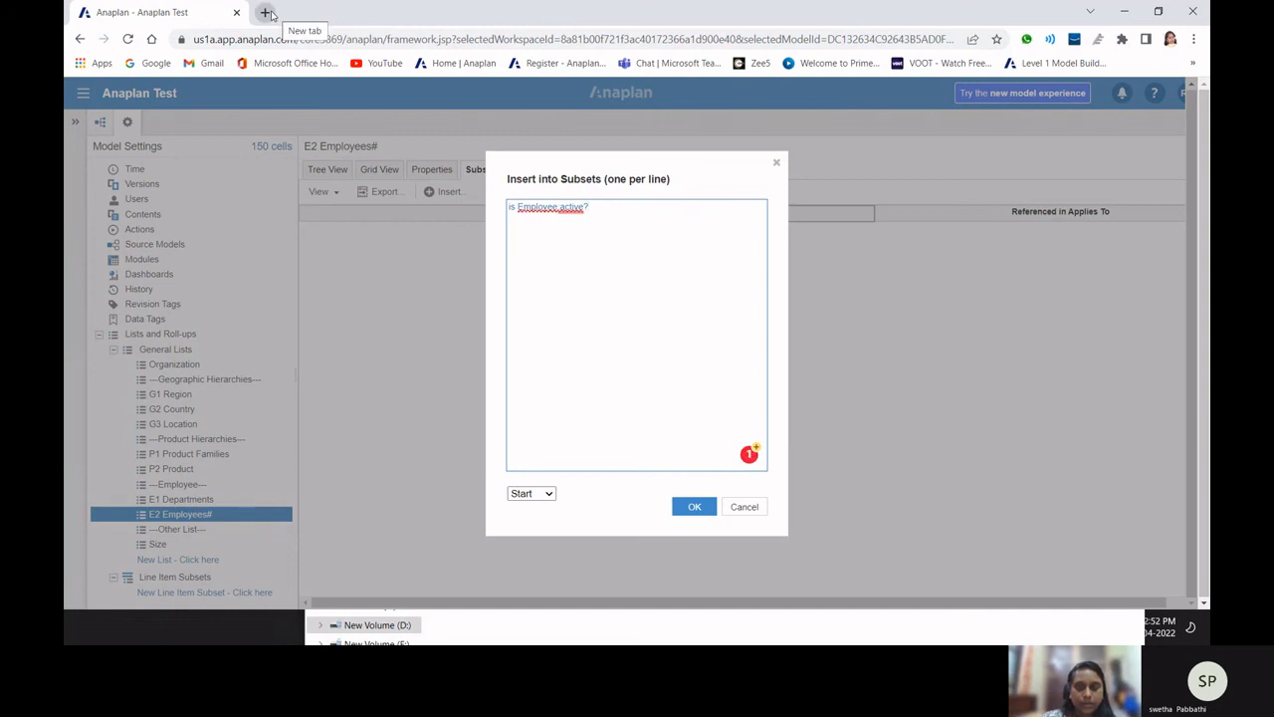
{"action": "left_click", "coordinate": [563, 209]}
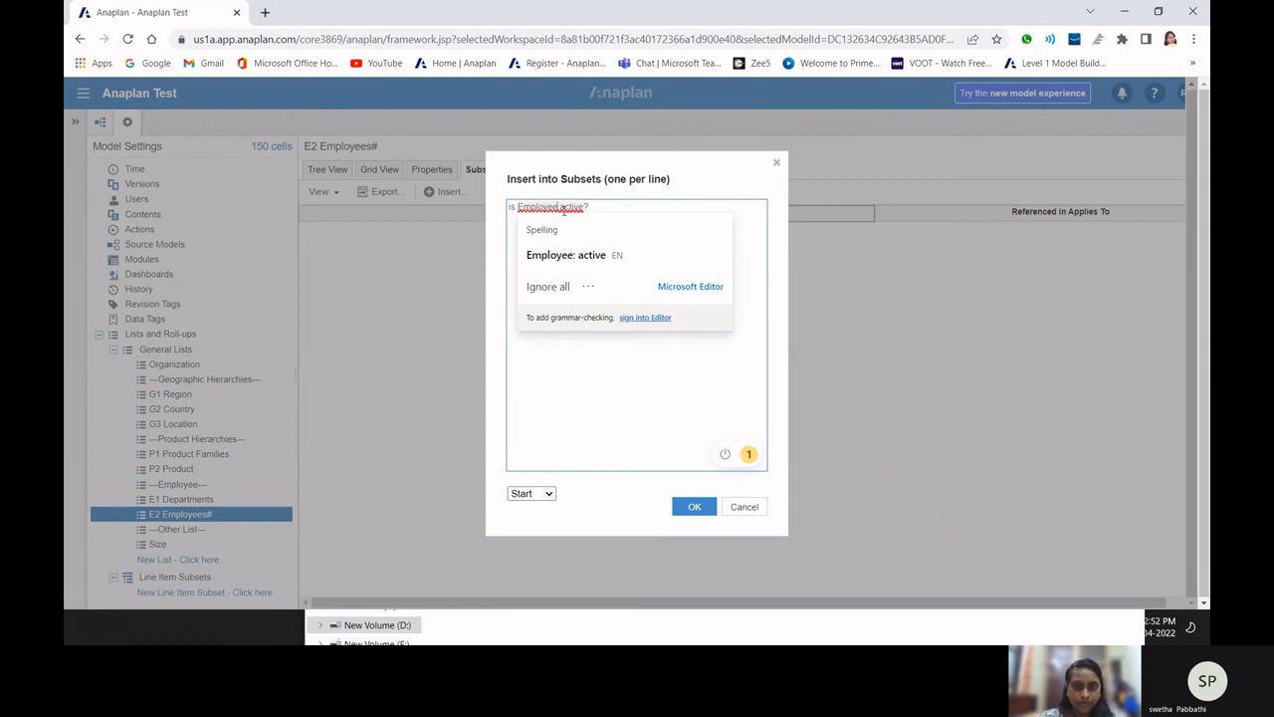
{"action": "left_click", "coordinate": [585, 259]}
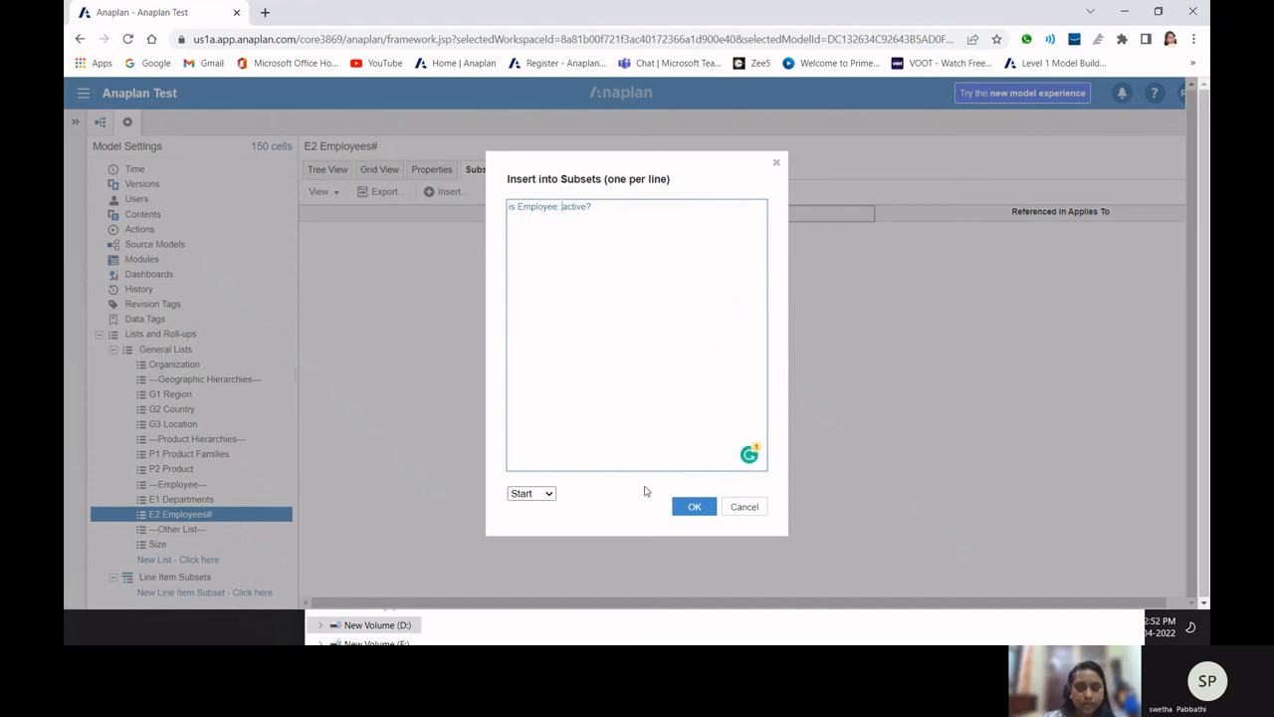
{"action": "left_click", "coordinate": [693, 509]}
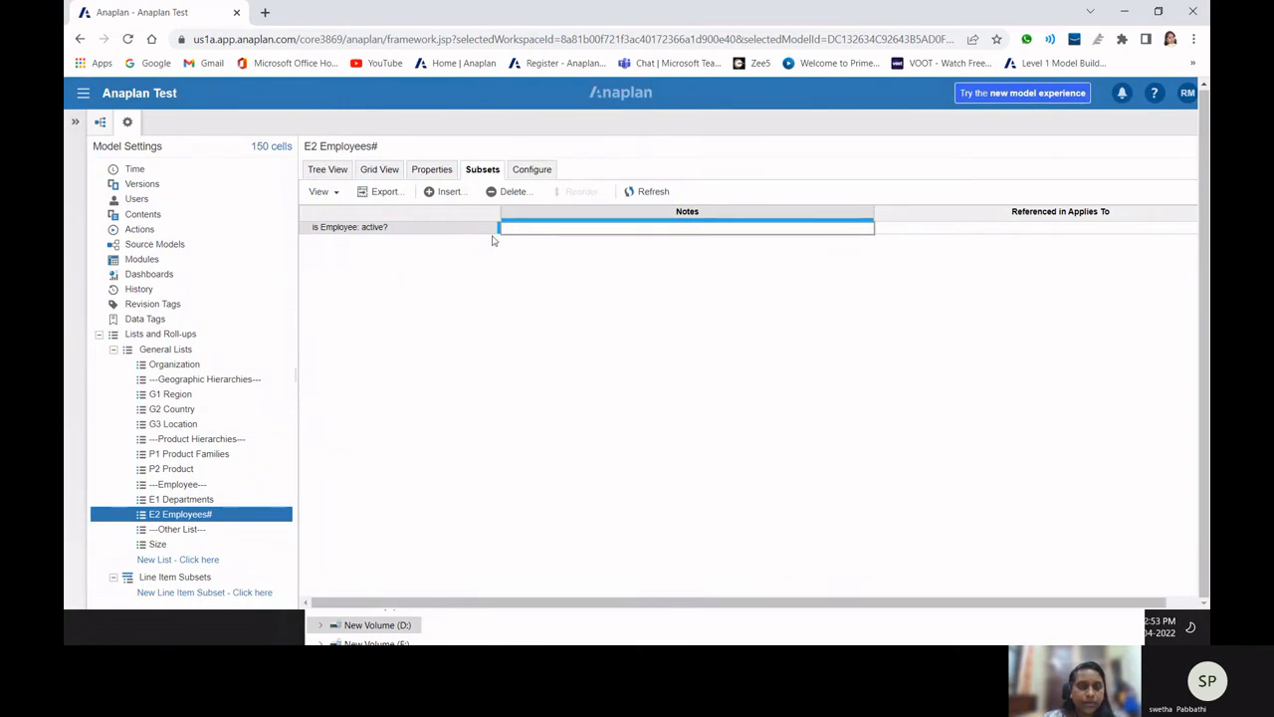
- Show the E2 Employees# list in grid view and start another import from the existing Employees.csv source
{"action": "left_click", "coordinate": [379, 170]}
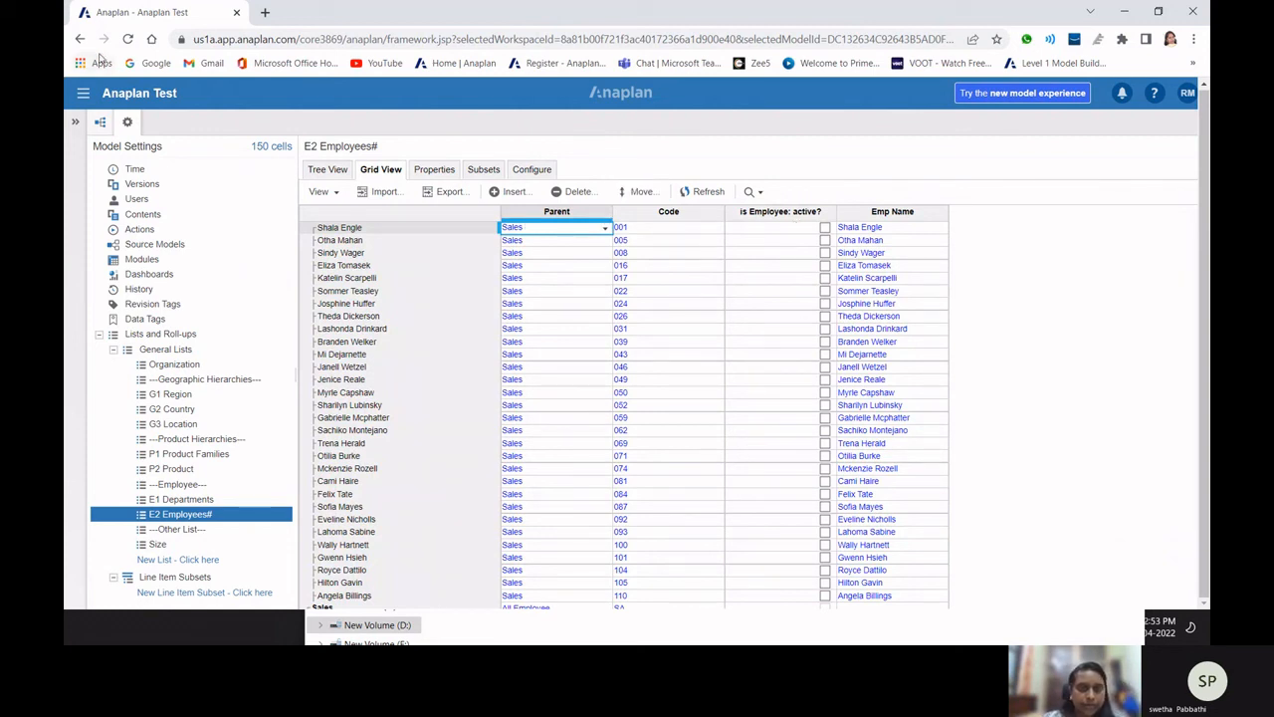
{"action": "left_click", "coordinate": [385, 192]}
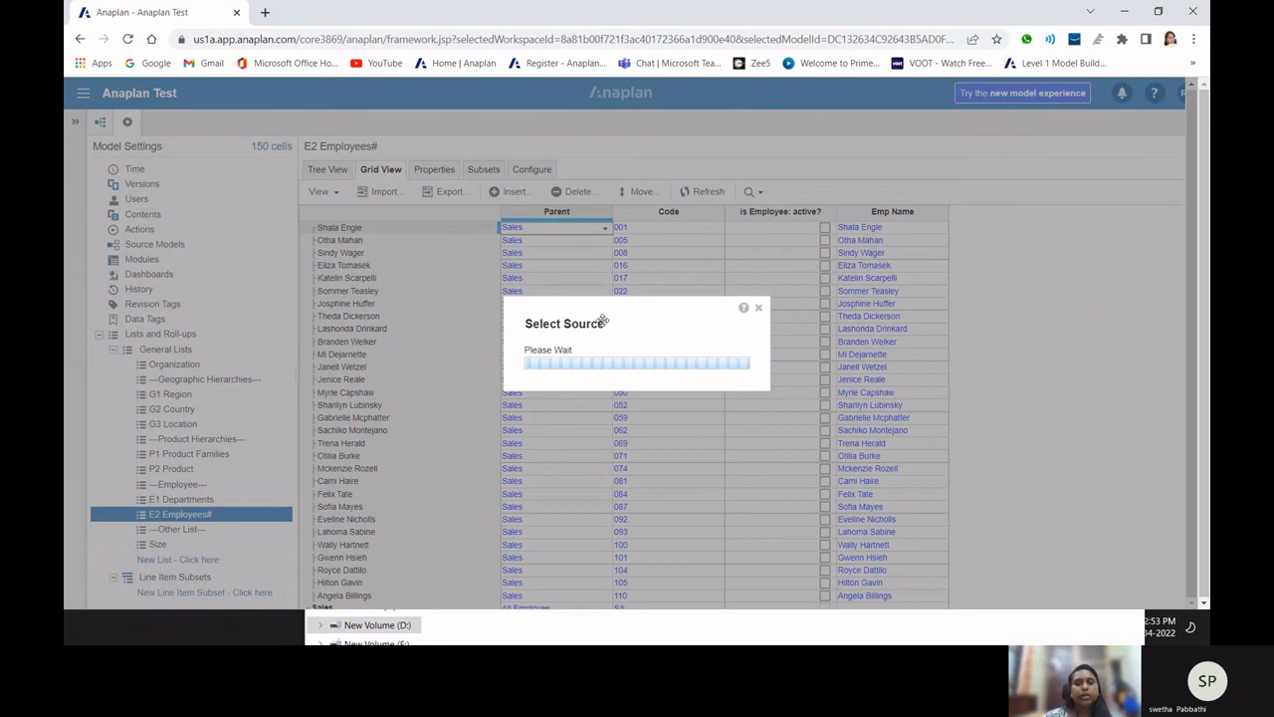
{"action": "left_click", "coordinate": [439, 434]}
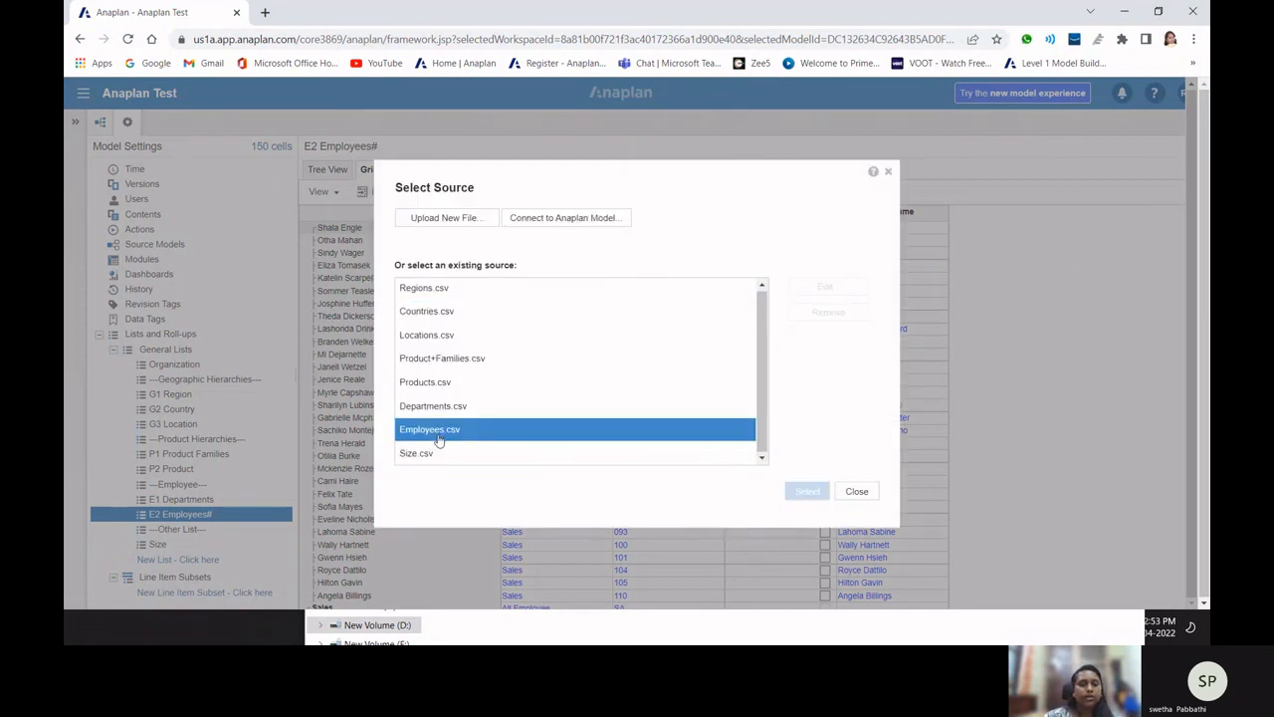
{"action": "left_click", "coordinate": [439, 434]}
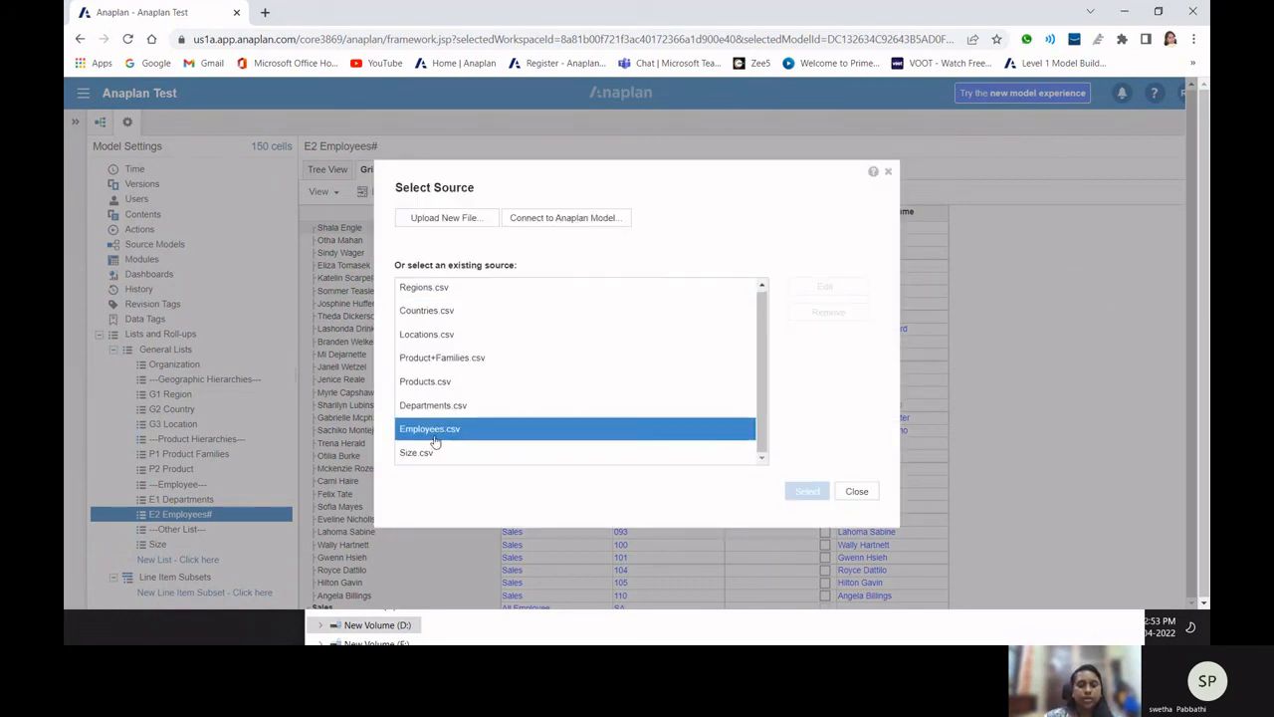
{"action": "left_click", "coordinate": [807, 491]}
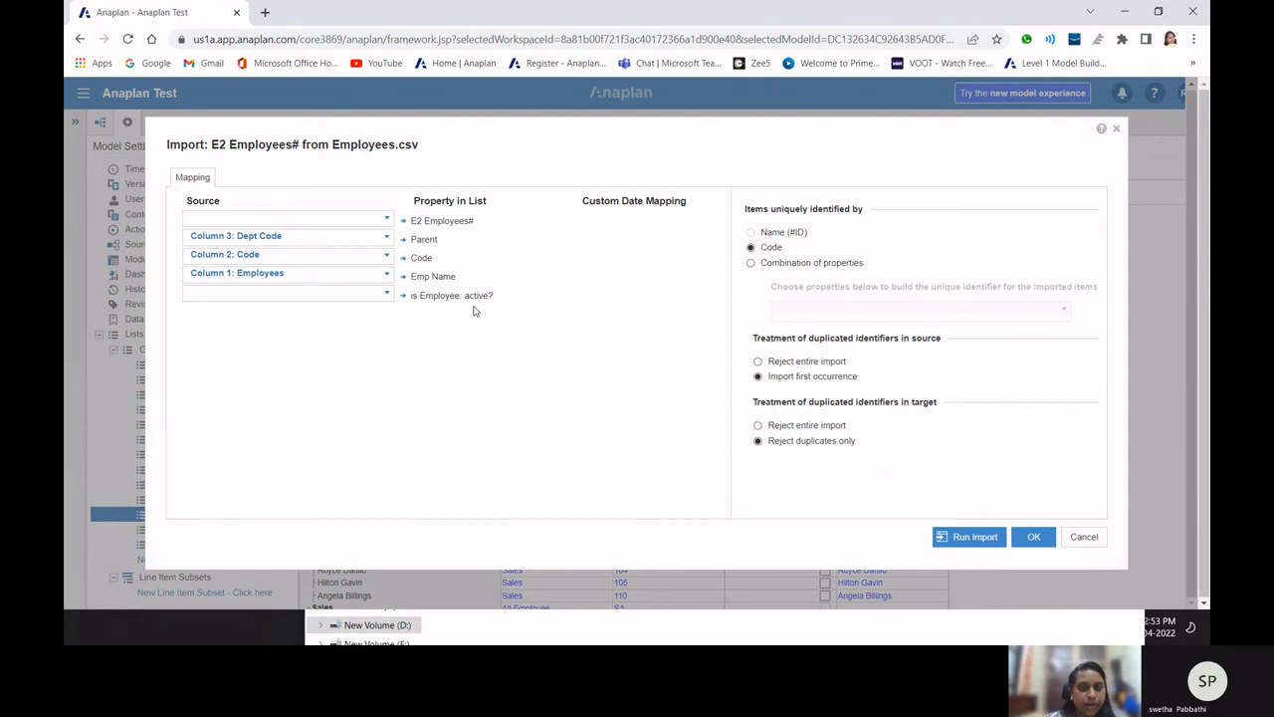
- Map the Active? column to the "is Employee: active?" subset, run the import and close the summary
{"action": "left_click", "coordinate": [388, 297]}
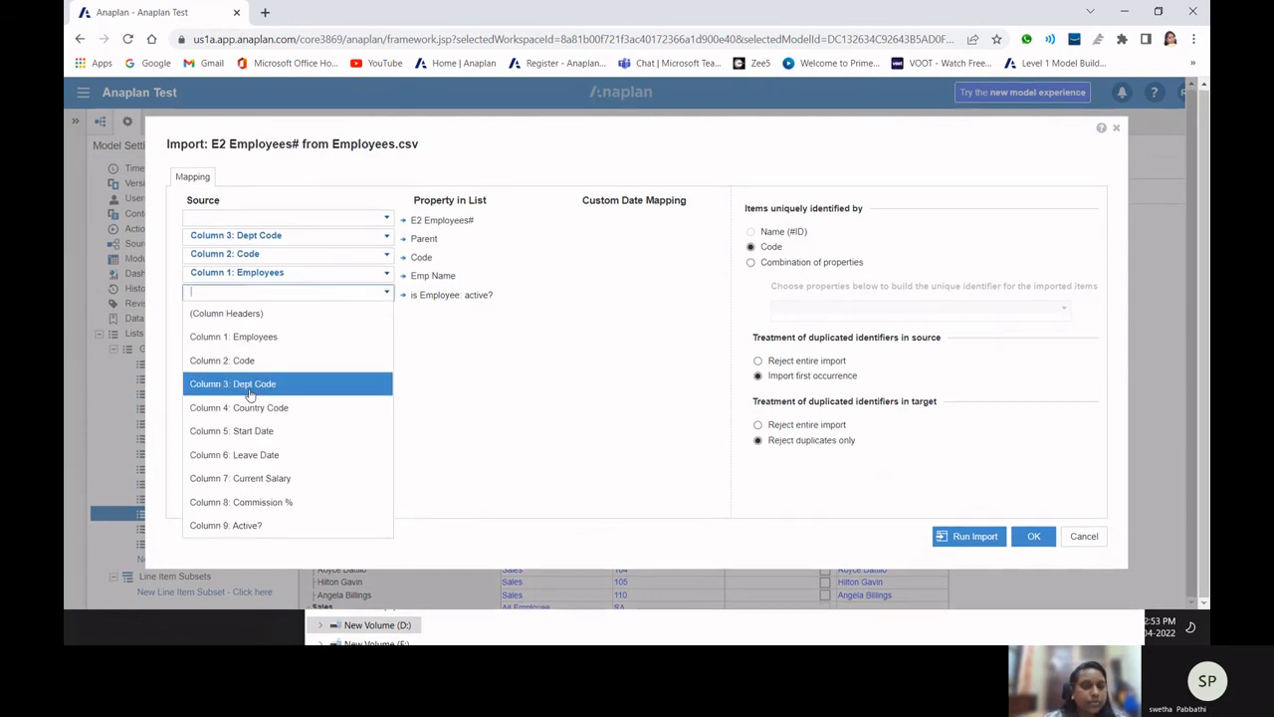
{"action": "left_click", "coordinate": [248, 528]}
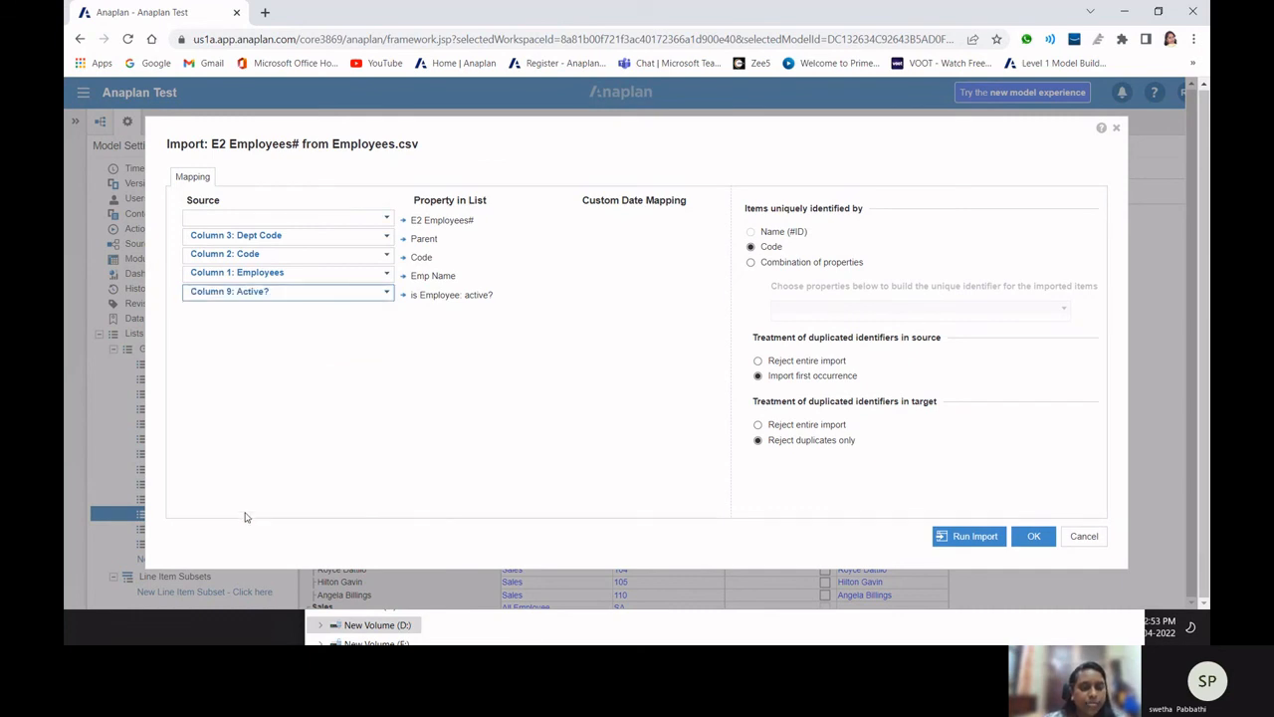
{"action": "left_click", "coordinate": [951, 537]}
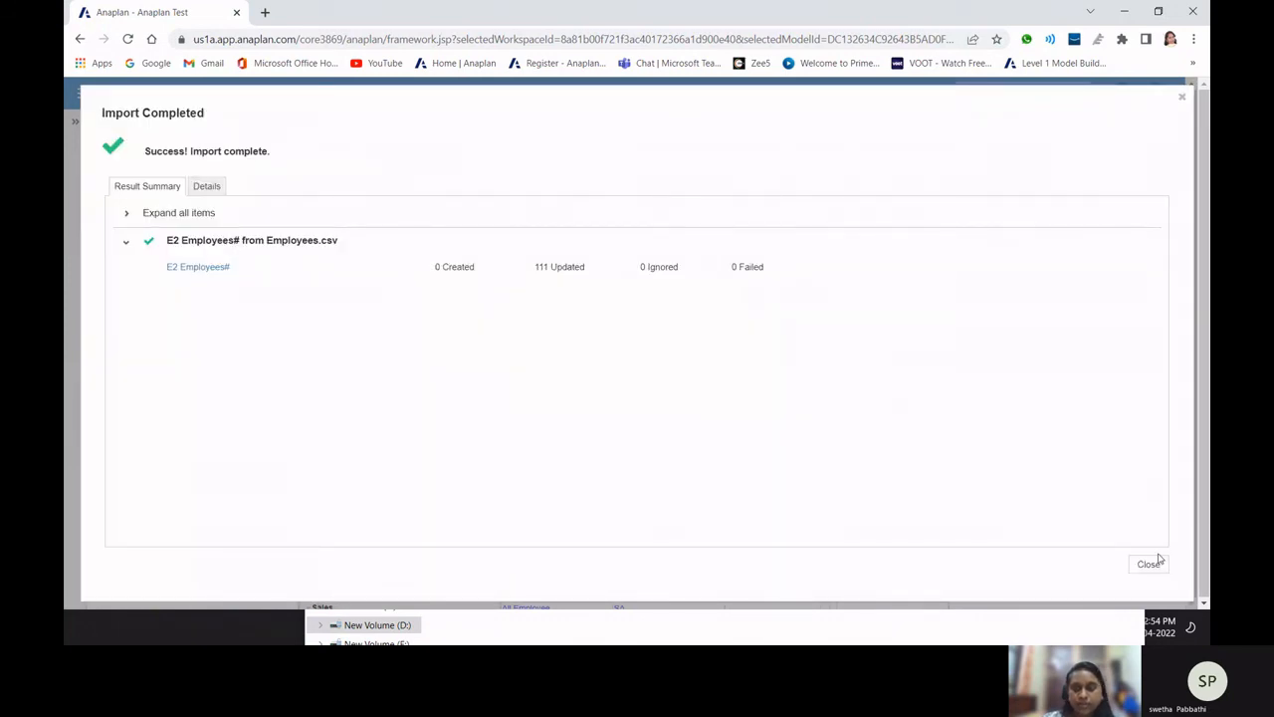
{"action": "left_click", "coordinate": [1158, 563]}
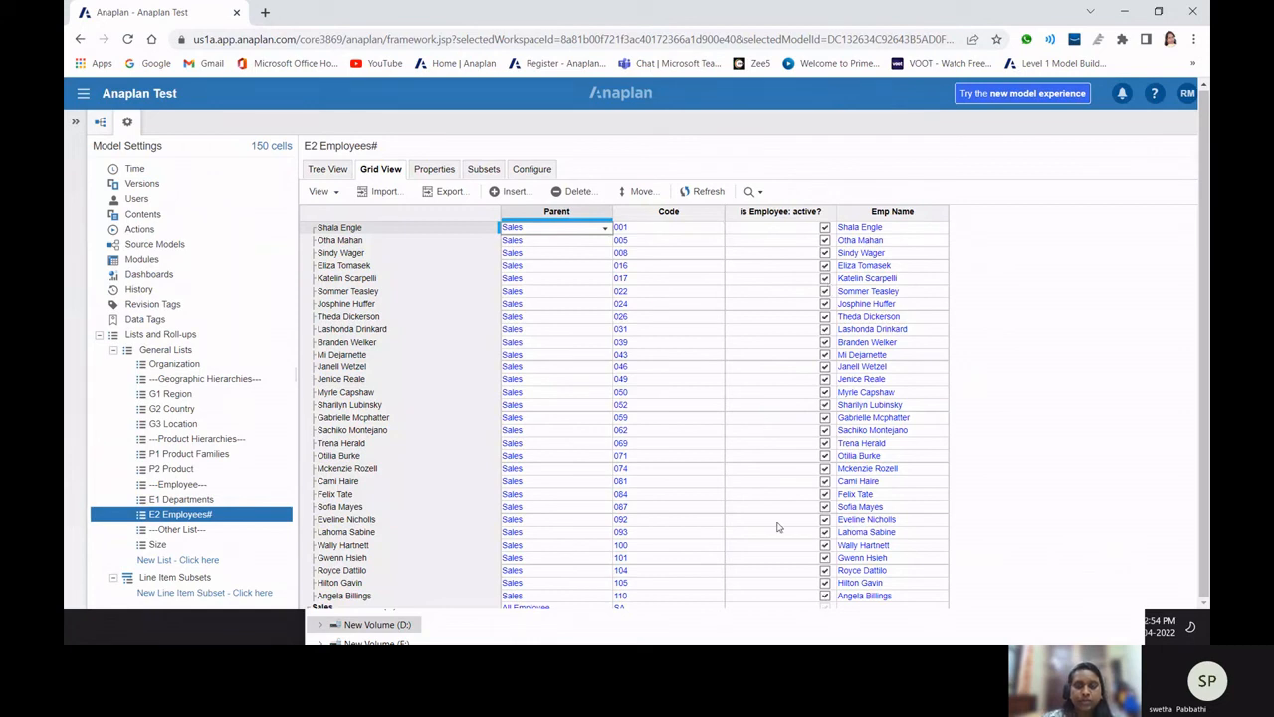
- Check the "is Employee: active?" flags through the whole E2 Employees# list and review the properties and subsets in General Lists
{"action": "scroll", "coordinate": [778, 528], "scroll_direction": "down", "scroll_amount": 3}
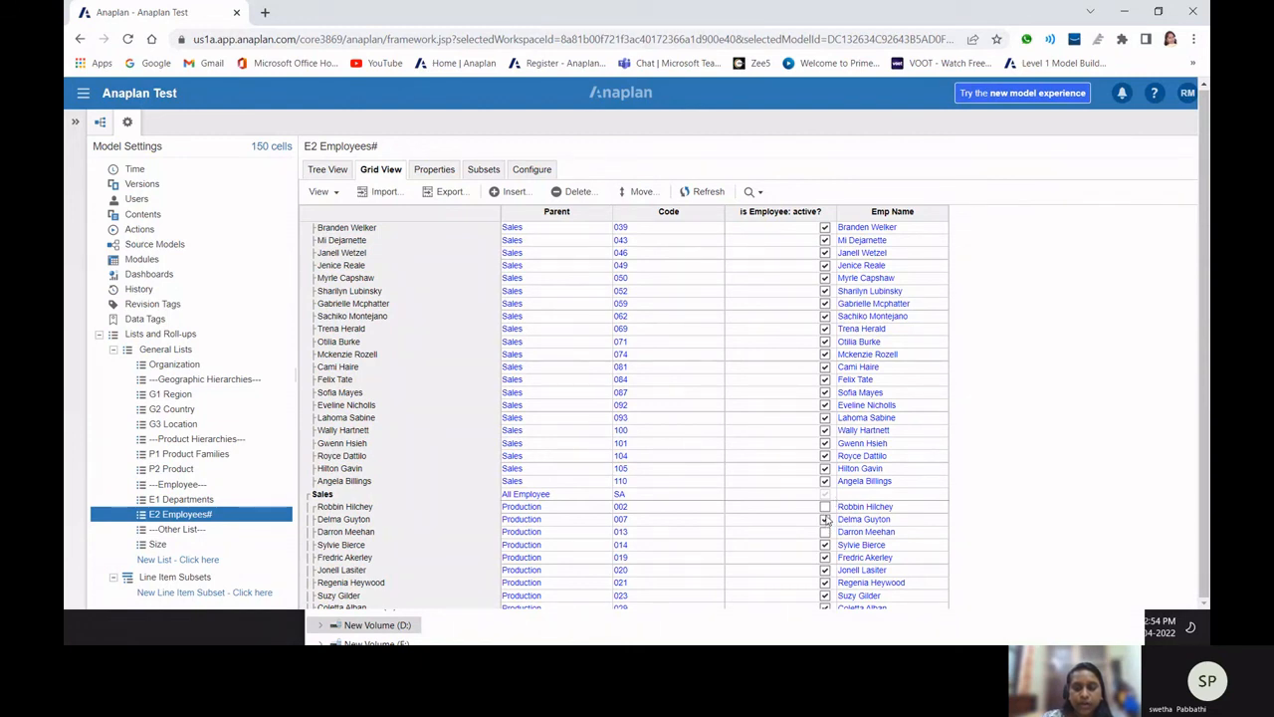
{"action": "scroll", "coordinate": [825, 518], "scroll_direction": "down", "scroll_amount": 6}
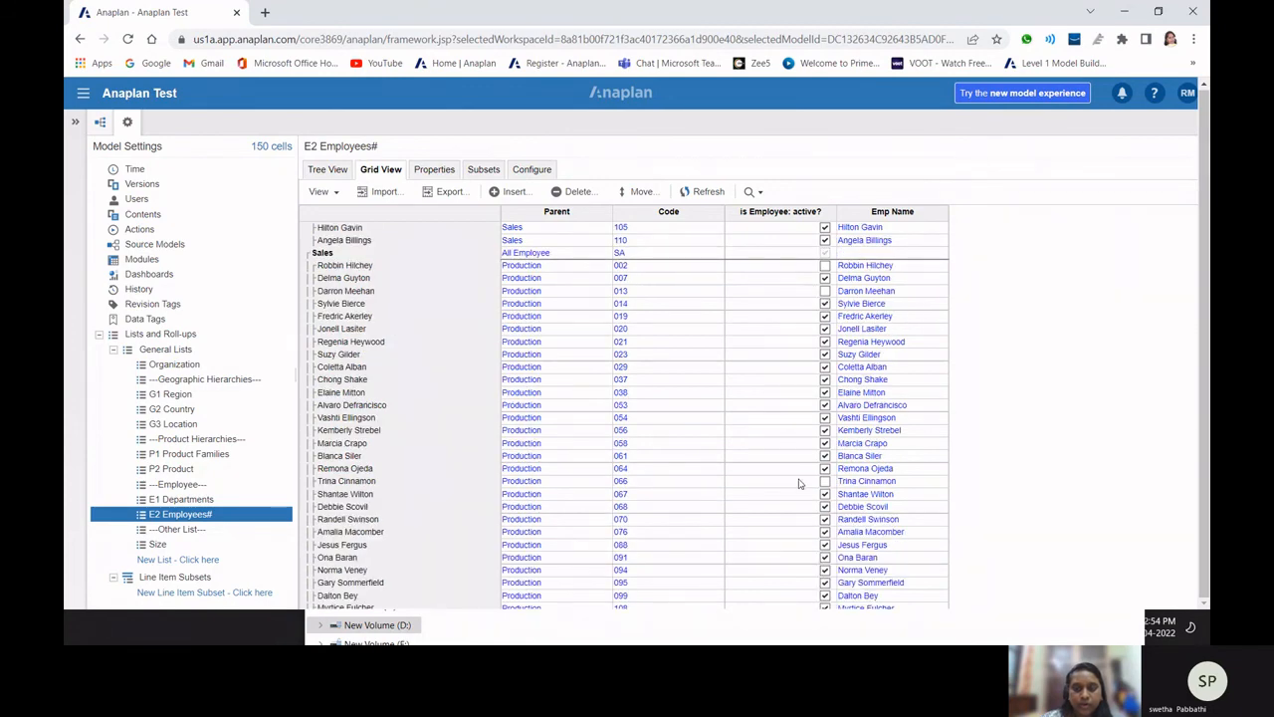
{"action": "scroll", "coordinate": [798, 484], "scroll_direction": "down", "scroll_amount": 20}
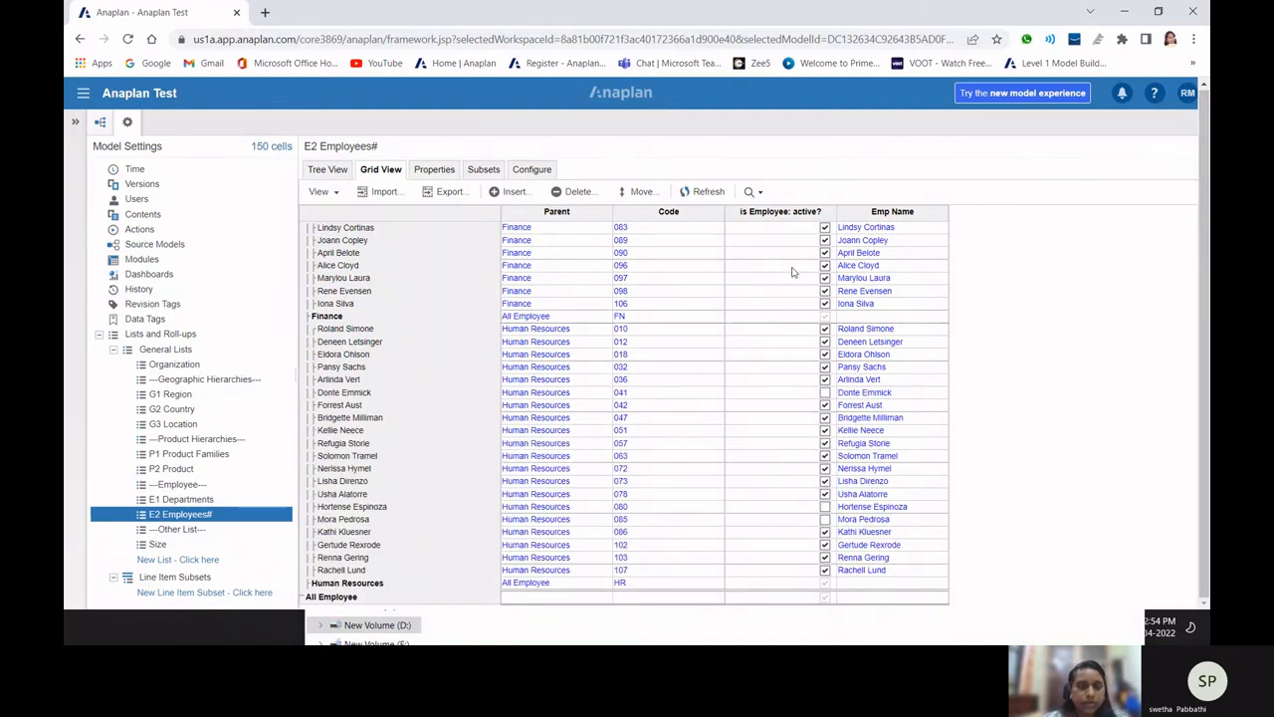
{"action": "left_click", "coordinate": [149, 364]}
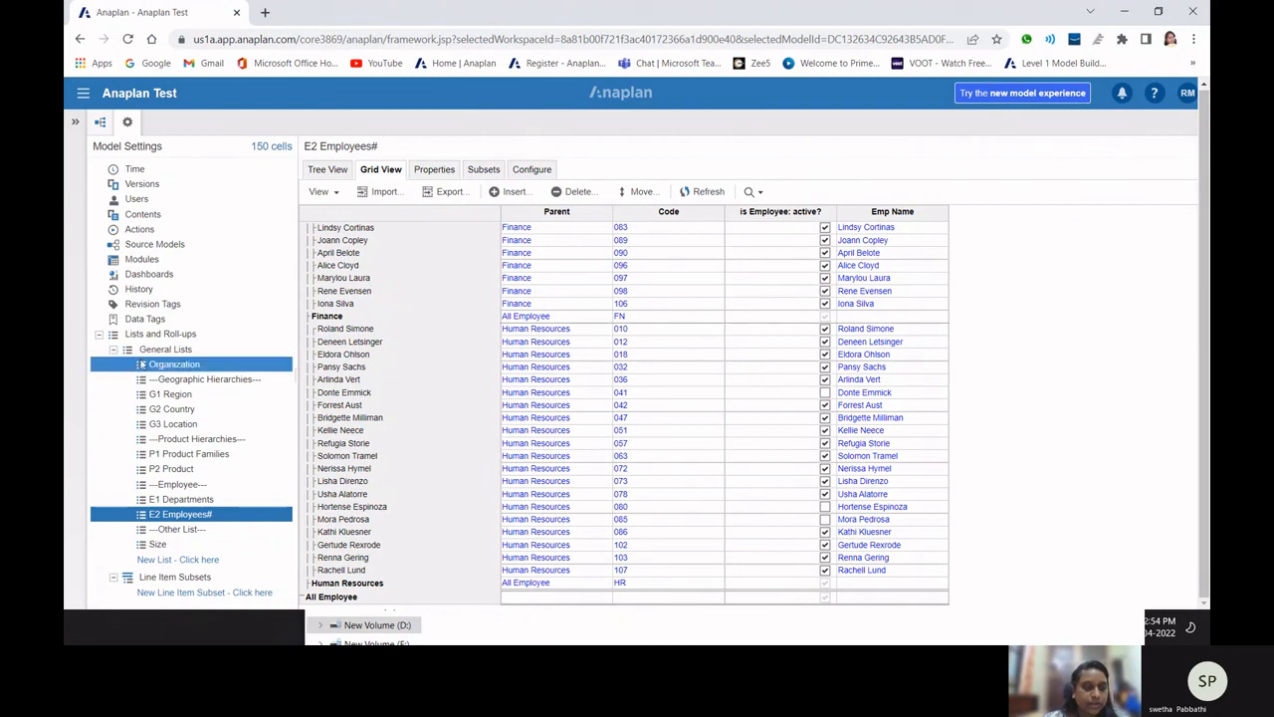
{"action": "left_click", "coordinate": [165, 350]}
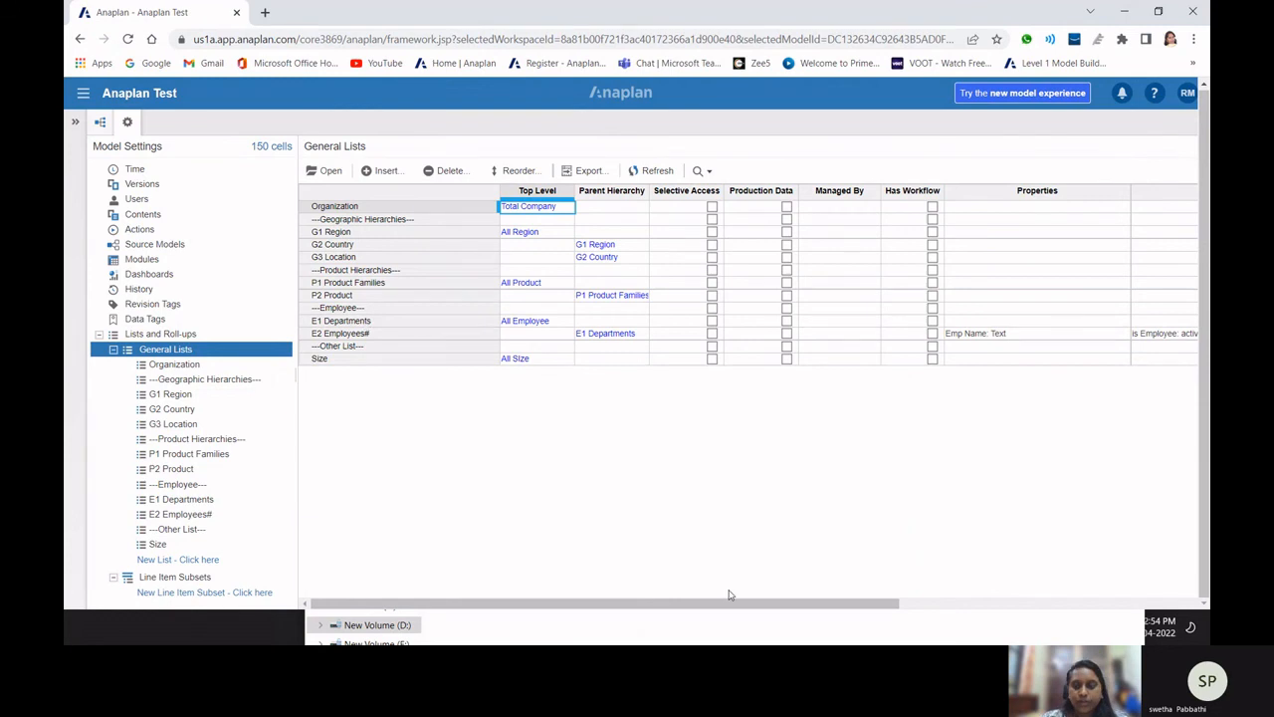
{"action": "left_click_drag", "start_coordinate": [727, 597], "coordinate": [803, 597]}
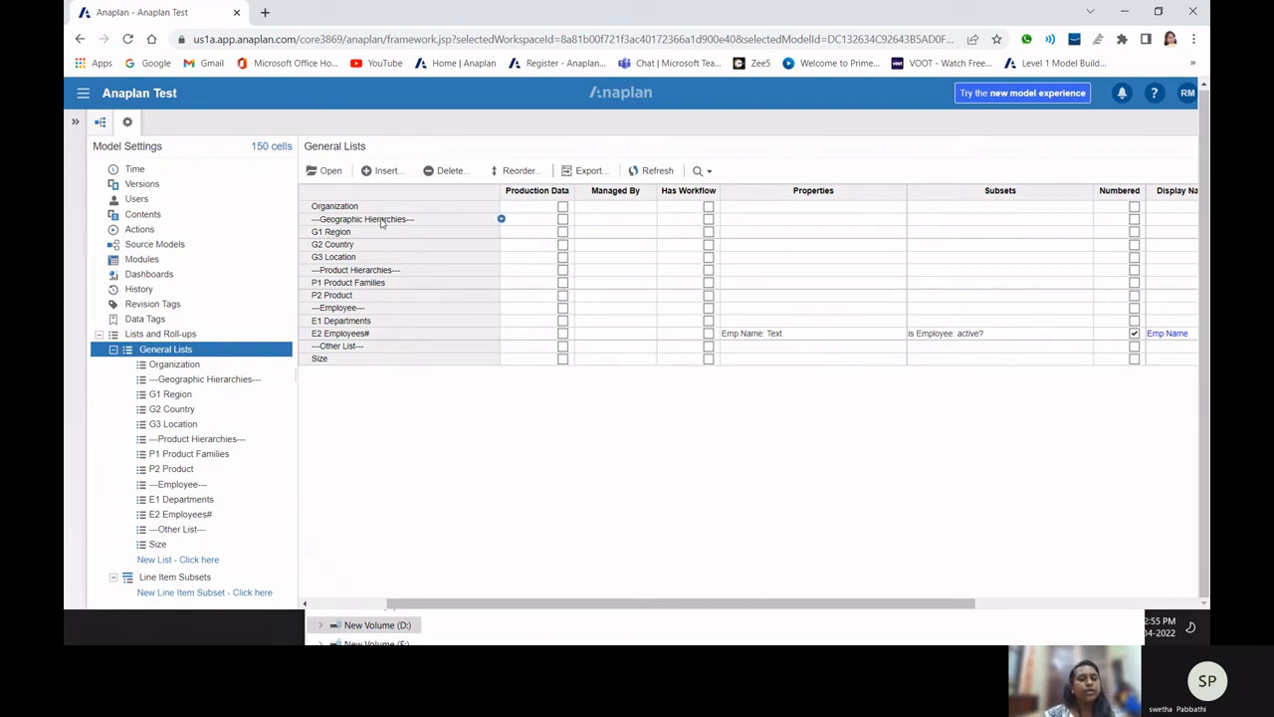
- Switch to the Anaplan Presentation(1-5) in PowerPoint and start the slide show from the Module slide
{"action": "left_click", "coordinate": [1126, 18]}
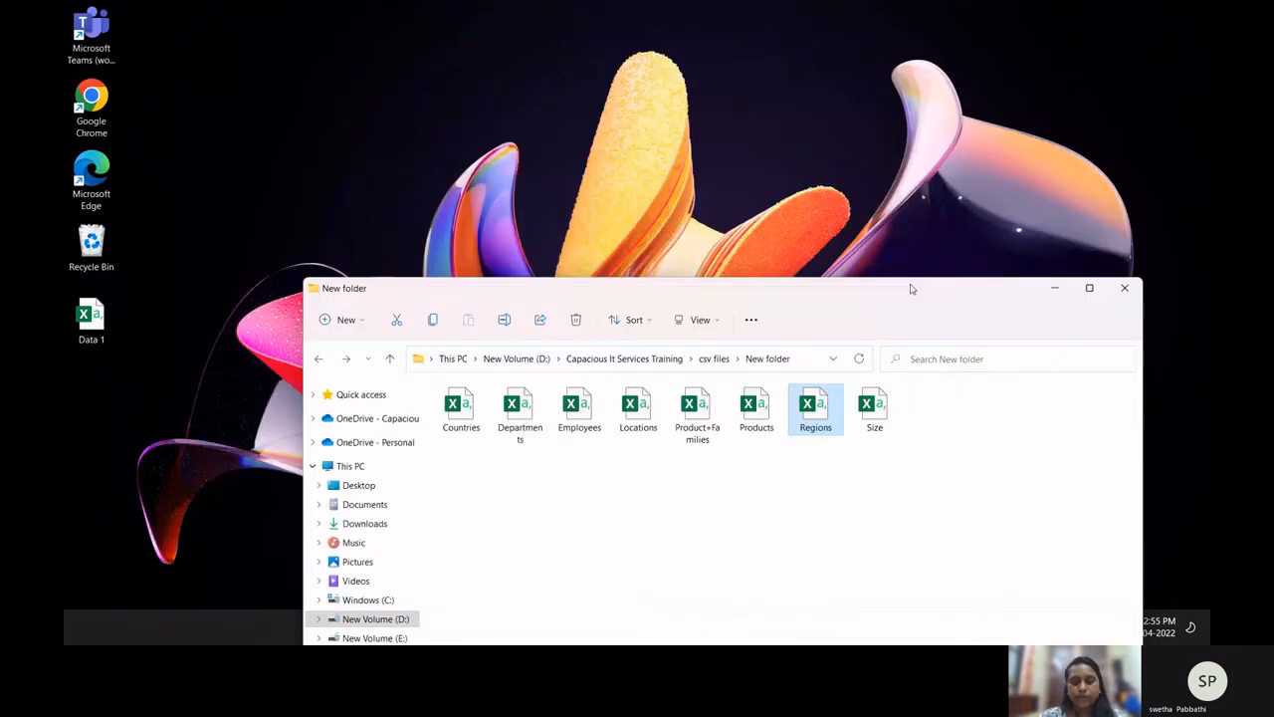
{"action": "double_click", "coordinate": [912, 289]}
{"action": "left_click", "coordinate": [752, 627]}
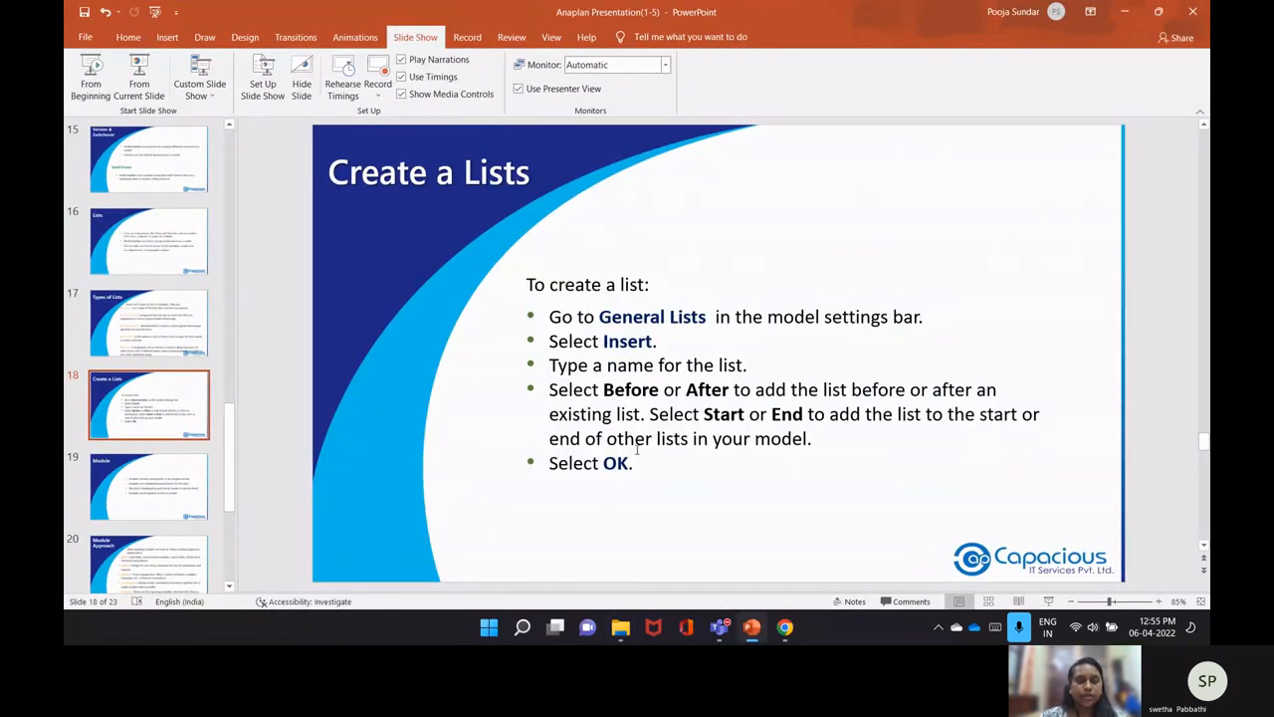
{"action": "scroll", "coordinate": [728, 419], "scroll_direction": "down", "scroll_amount": 1}
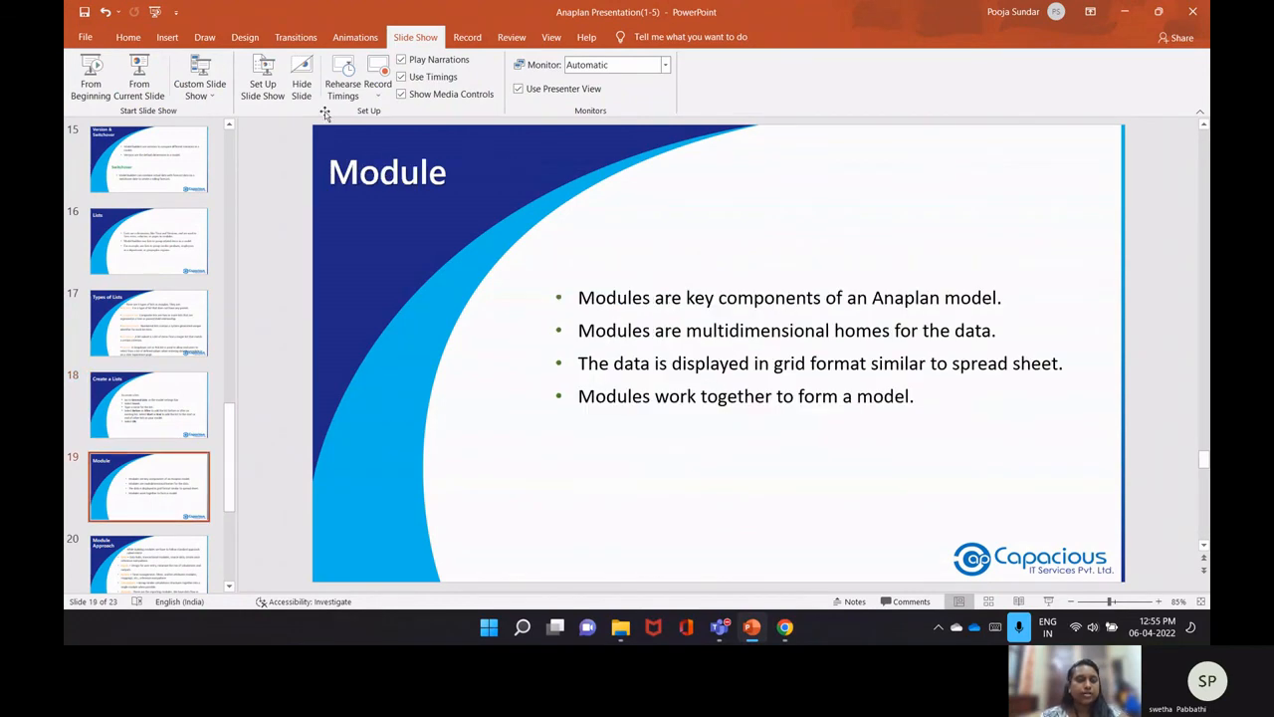
{"action": "left_click", "coordinate": [137, 78]}
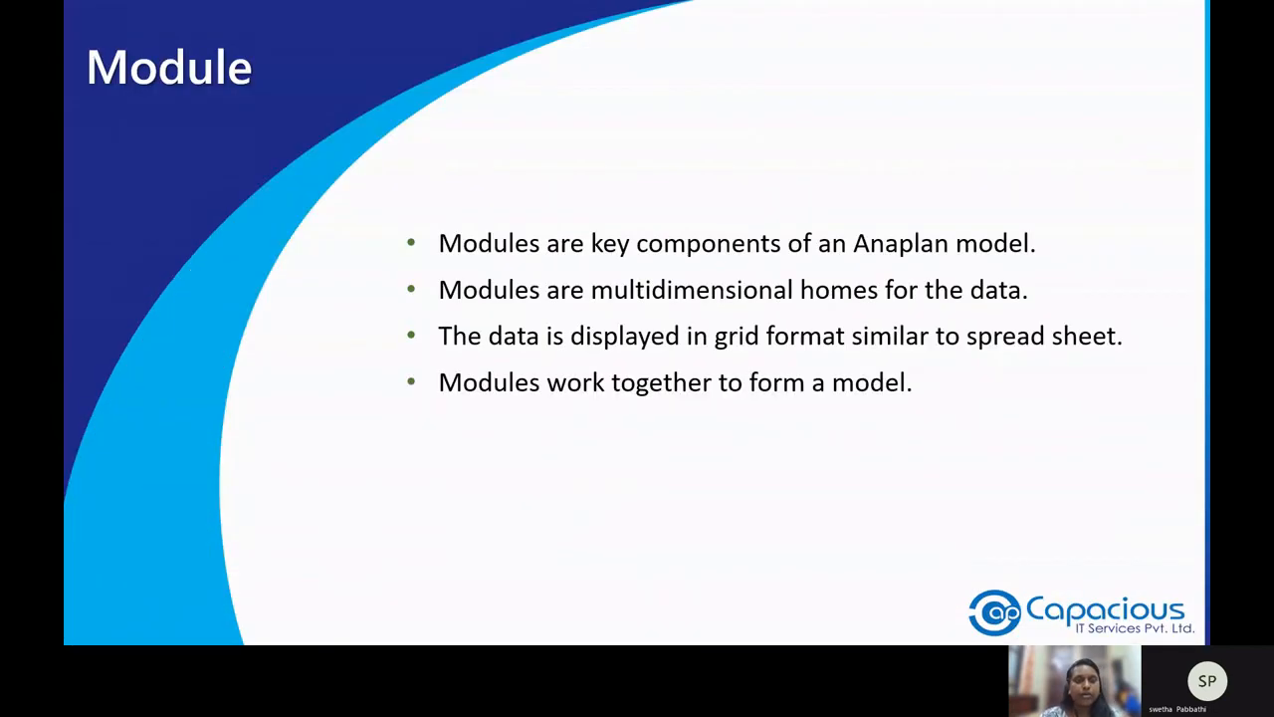